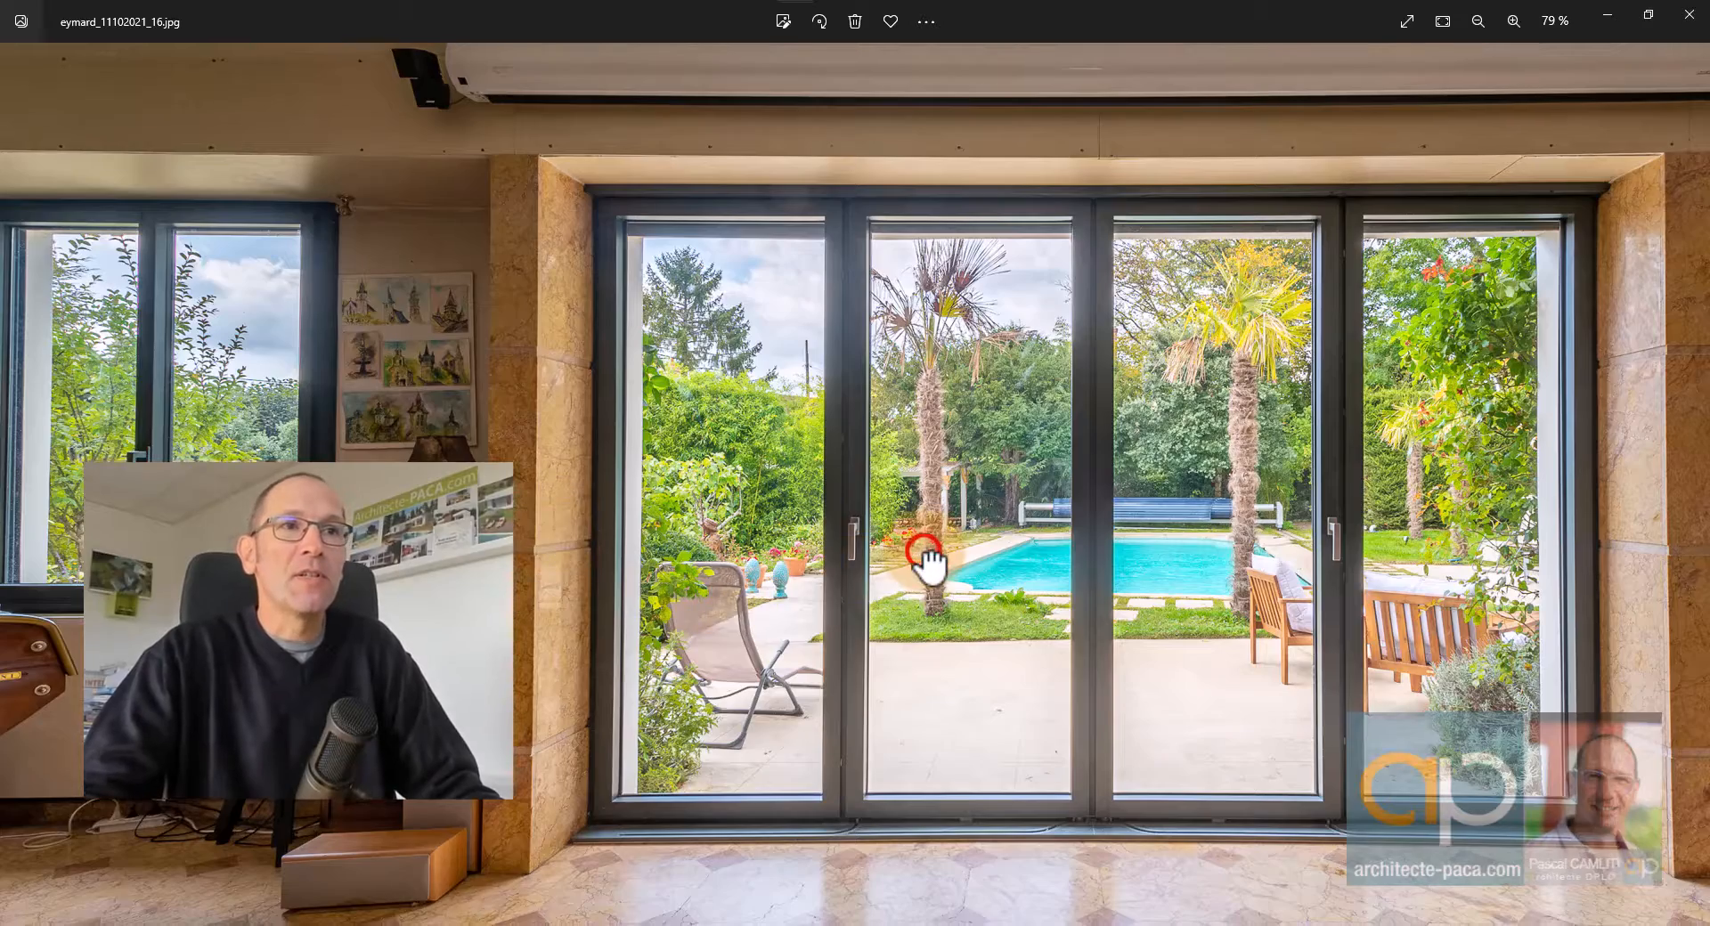
Examine the photos of the four-panel sliding window closed and open, and close the photo viewer to return to Revit.
scroll(927, 570, "down", 5)
scroll(895, 561, "up", 2)
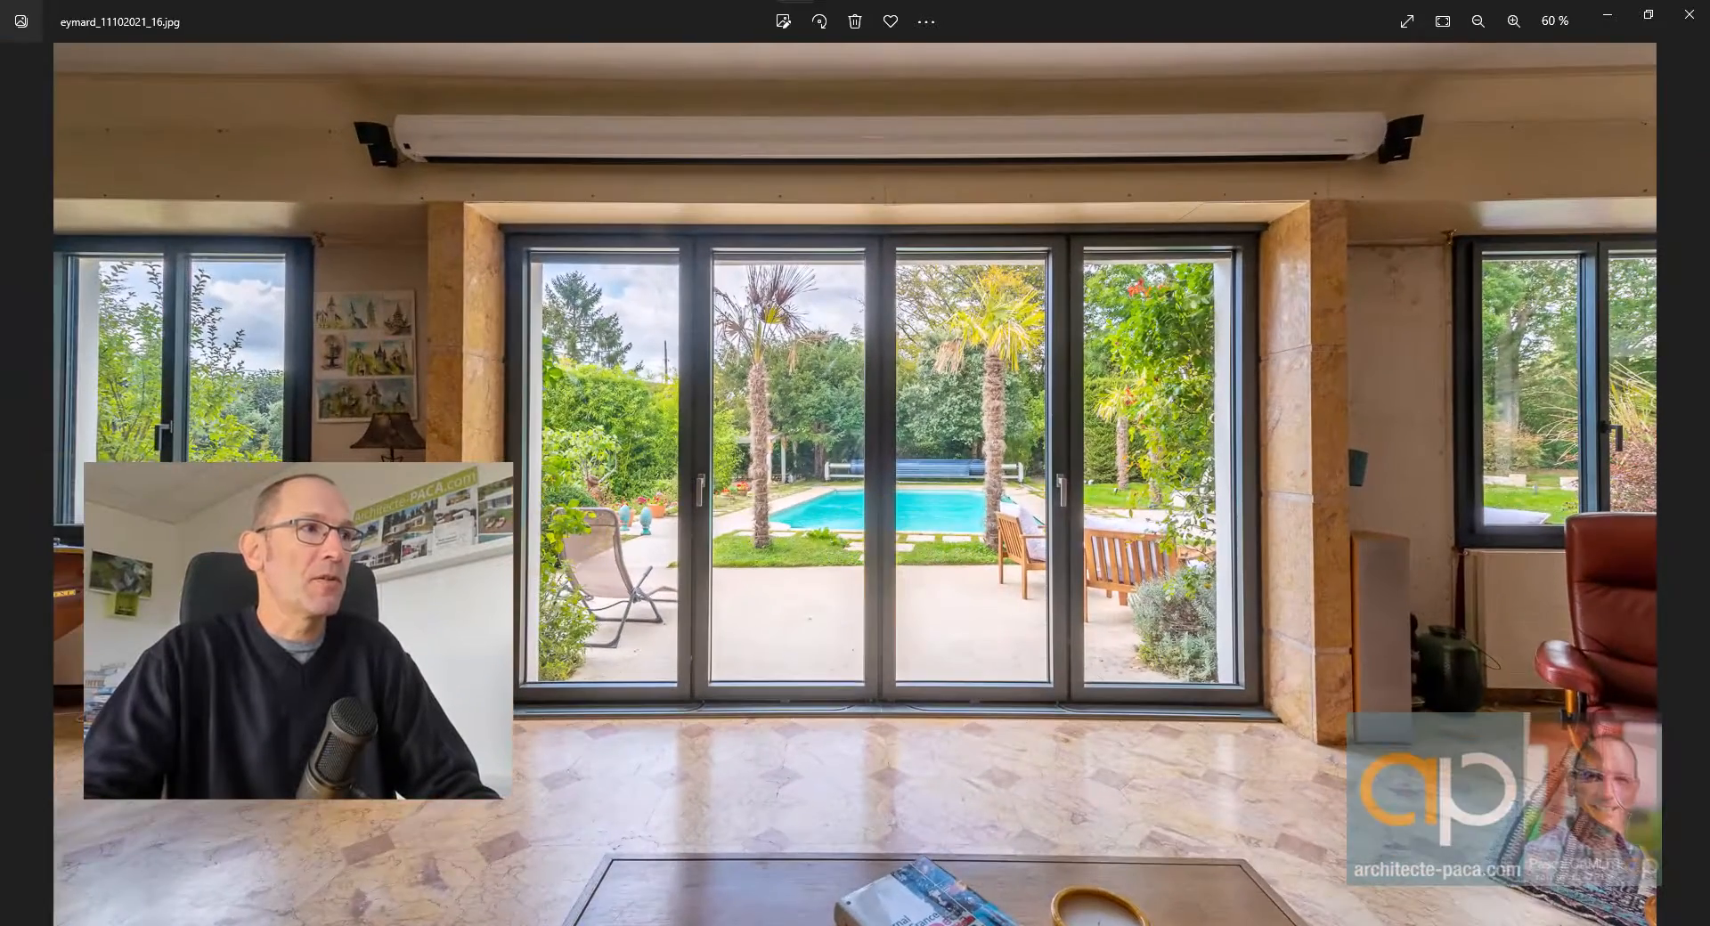
left_click(27, 477)
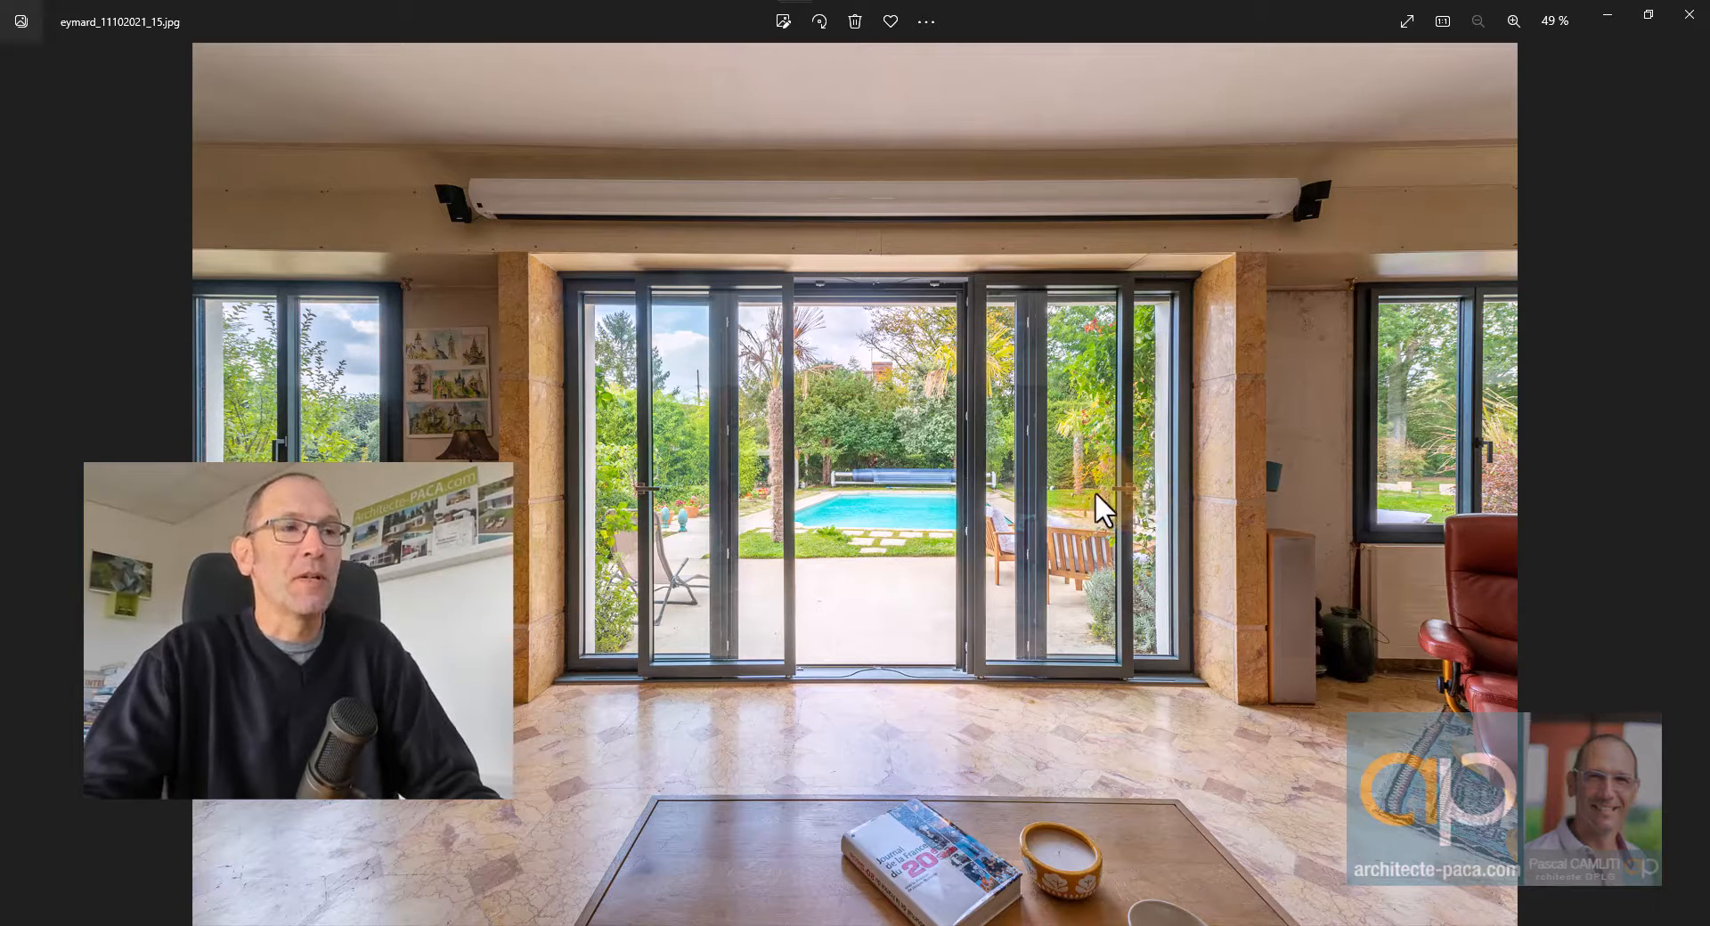
left_click(1686, 495)
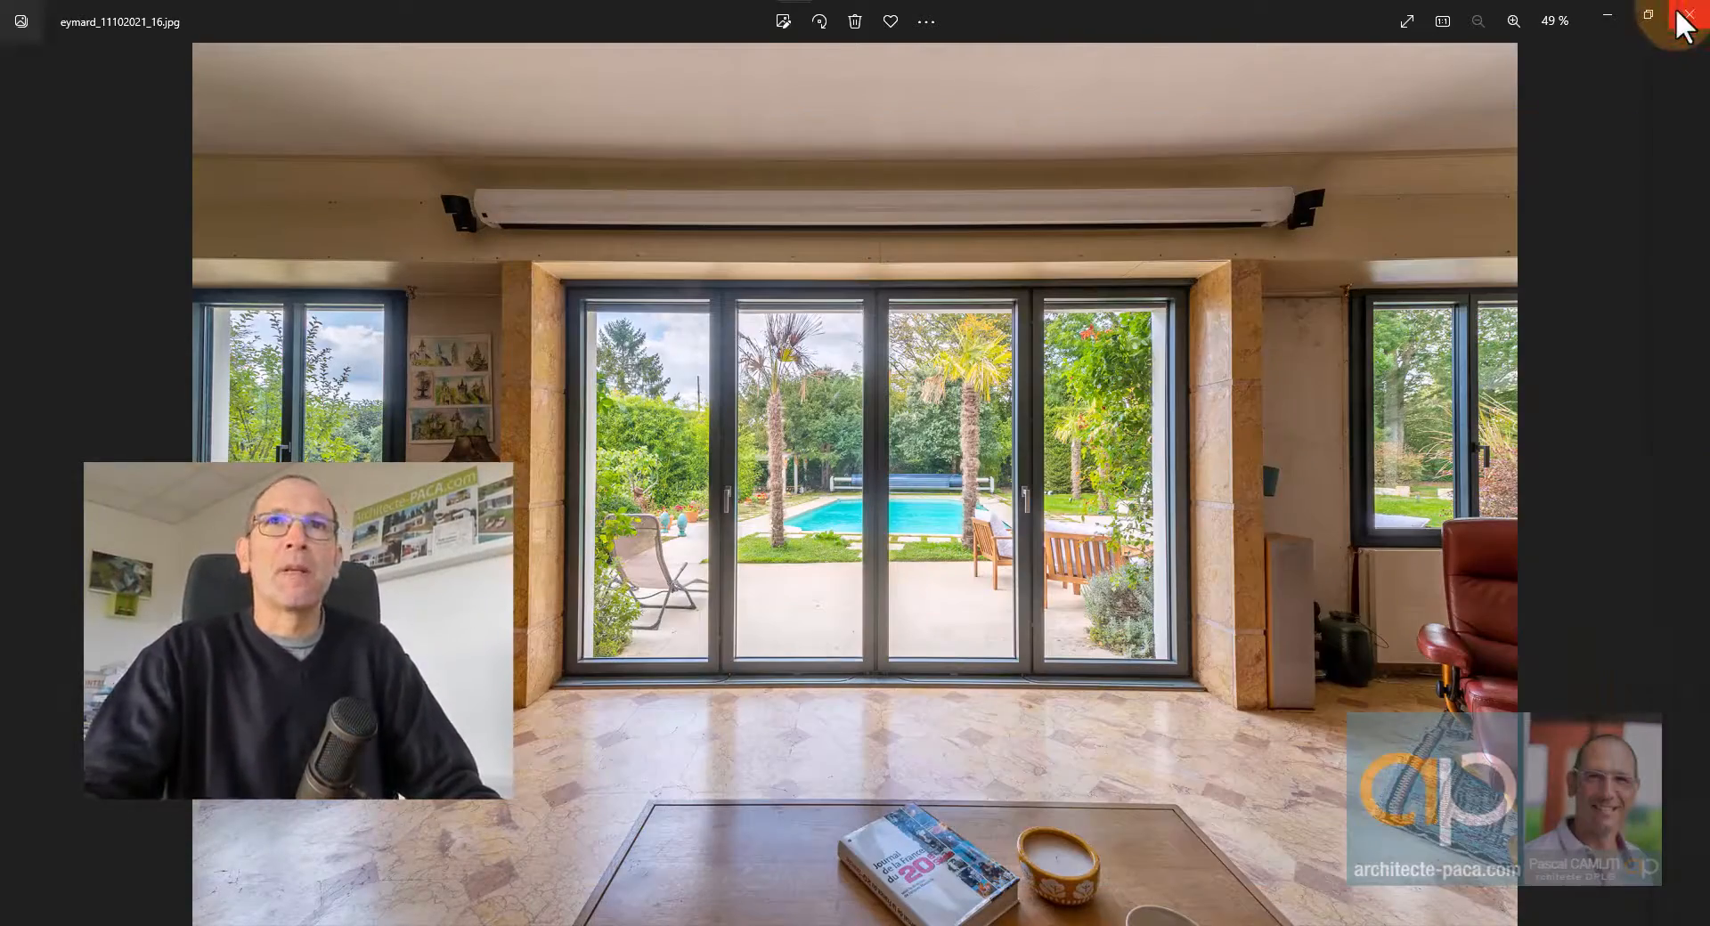
left_click(1686, 17)
Examine the manufacturer's imported DWG drawing in the sliding-window family's reference level plan.
left_click(1325, 513)
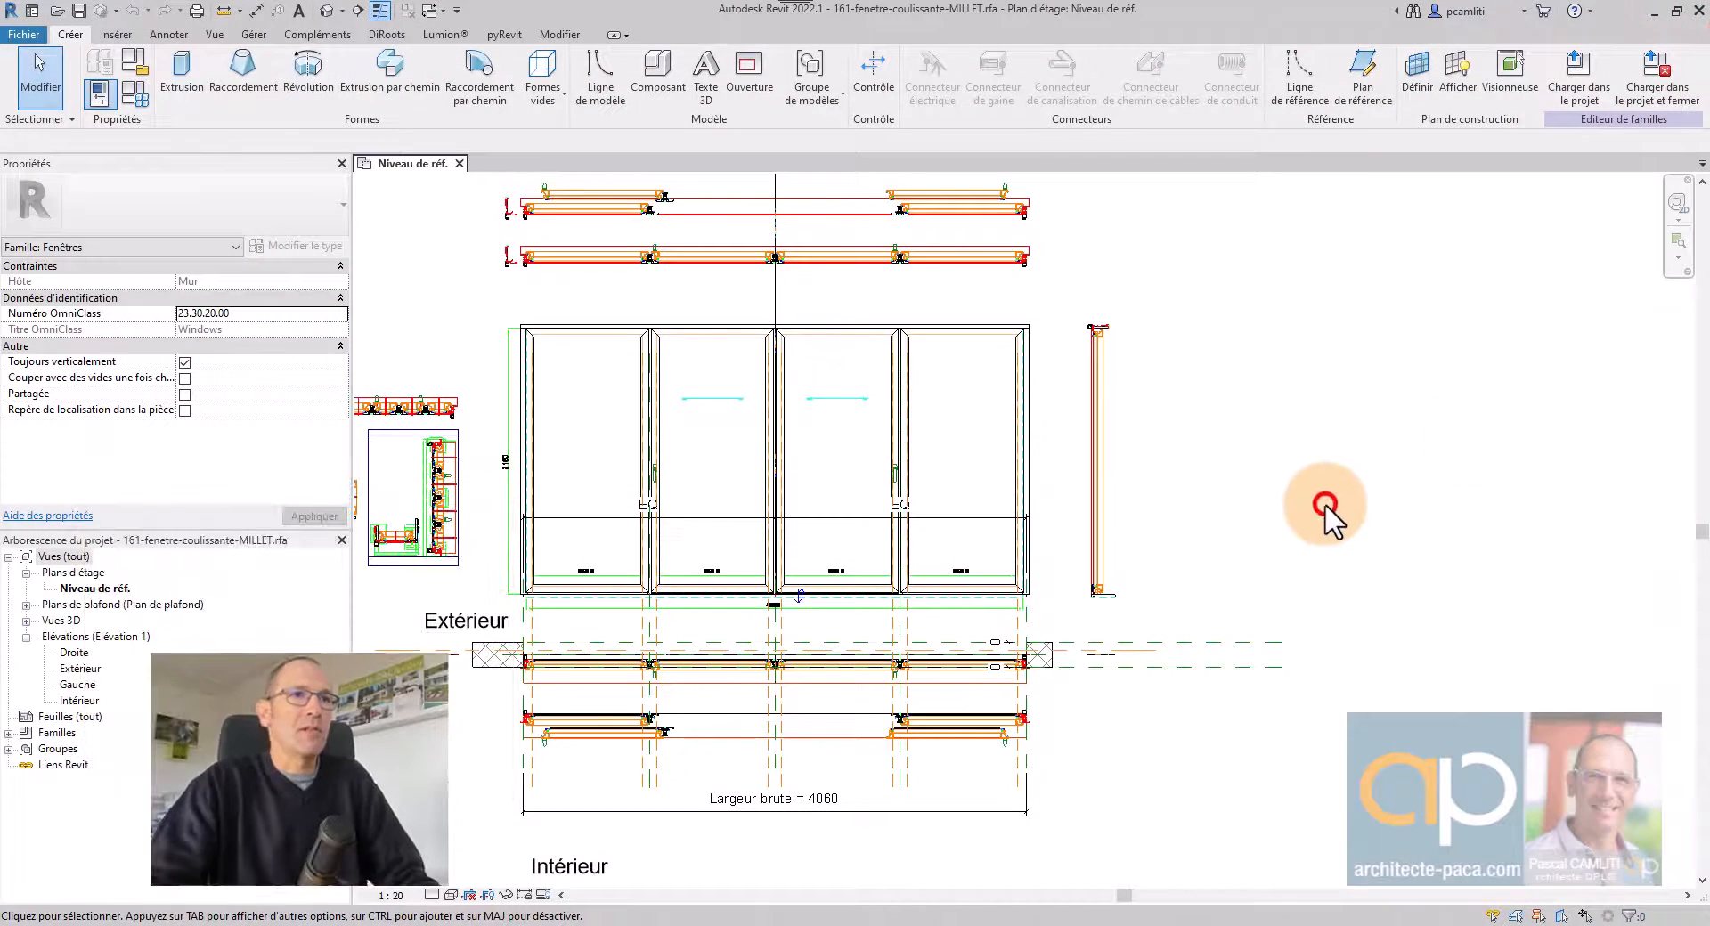
middle_click_drag(1324, 502, 1675, 538)
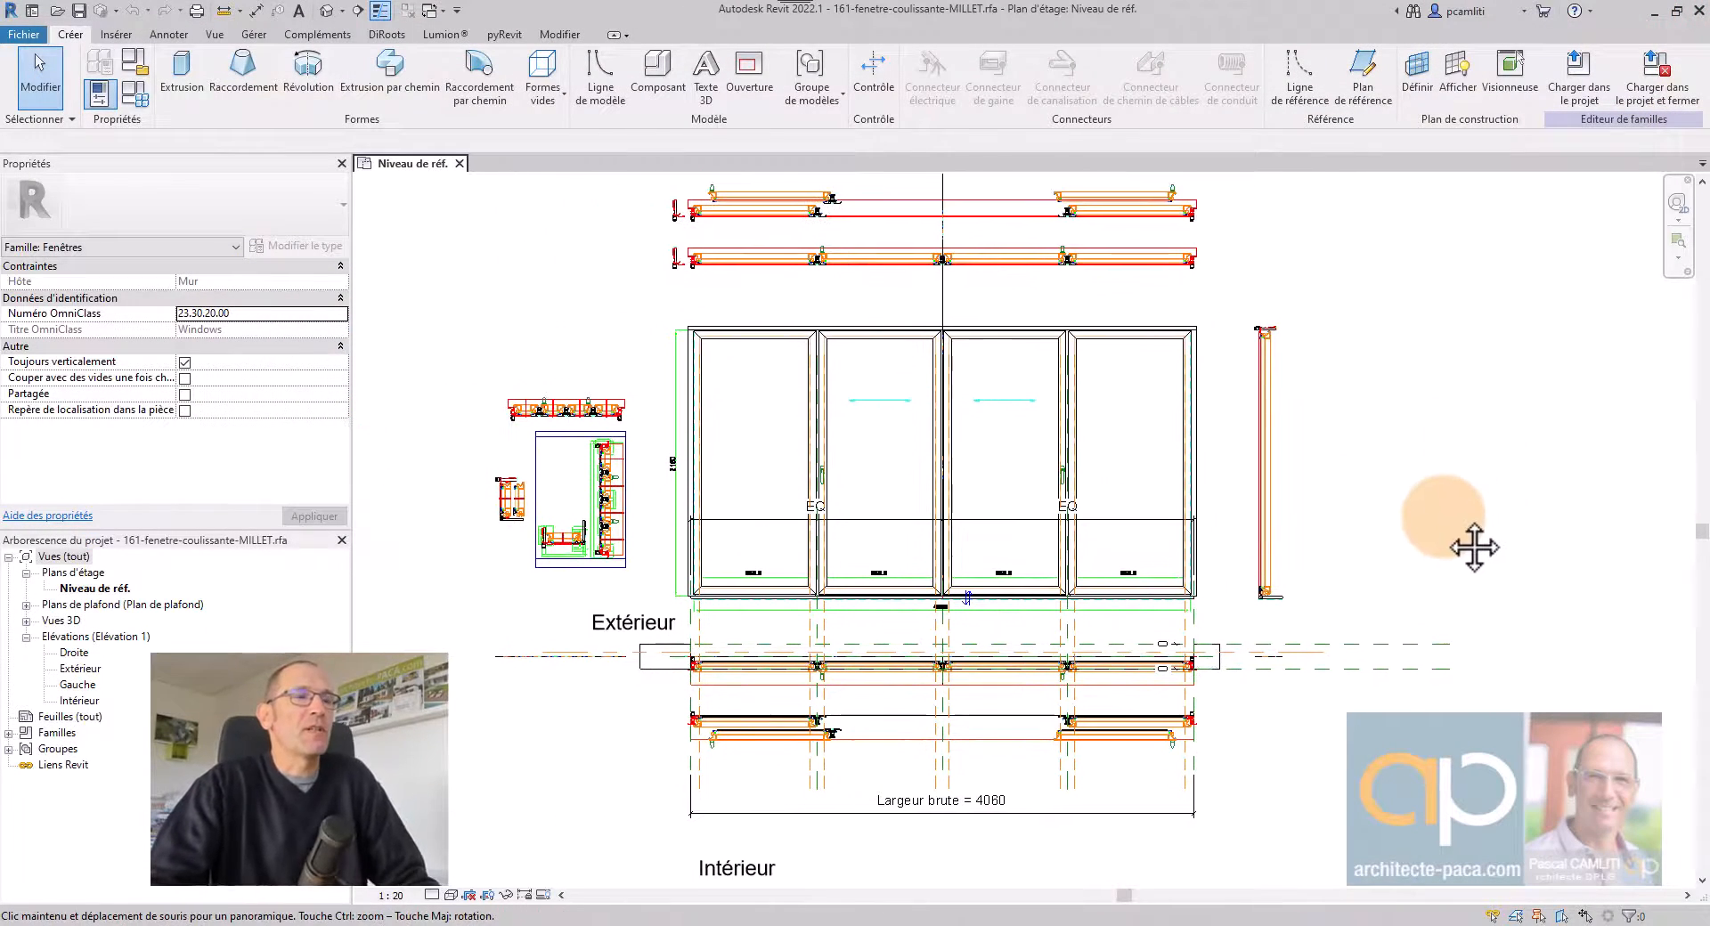
scroll(1444, 544, "down", 1)
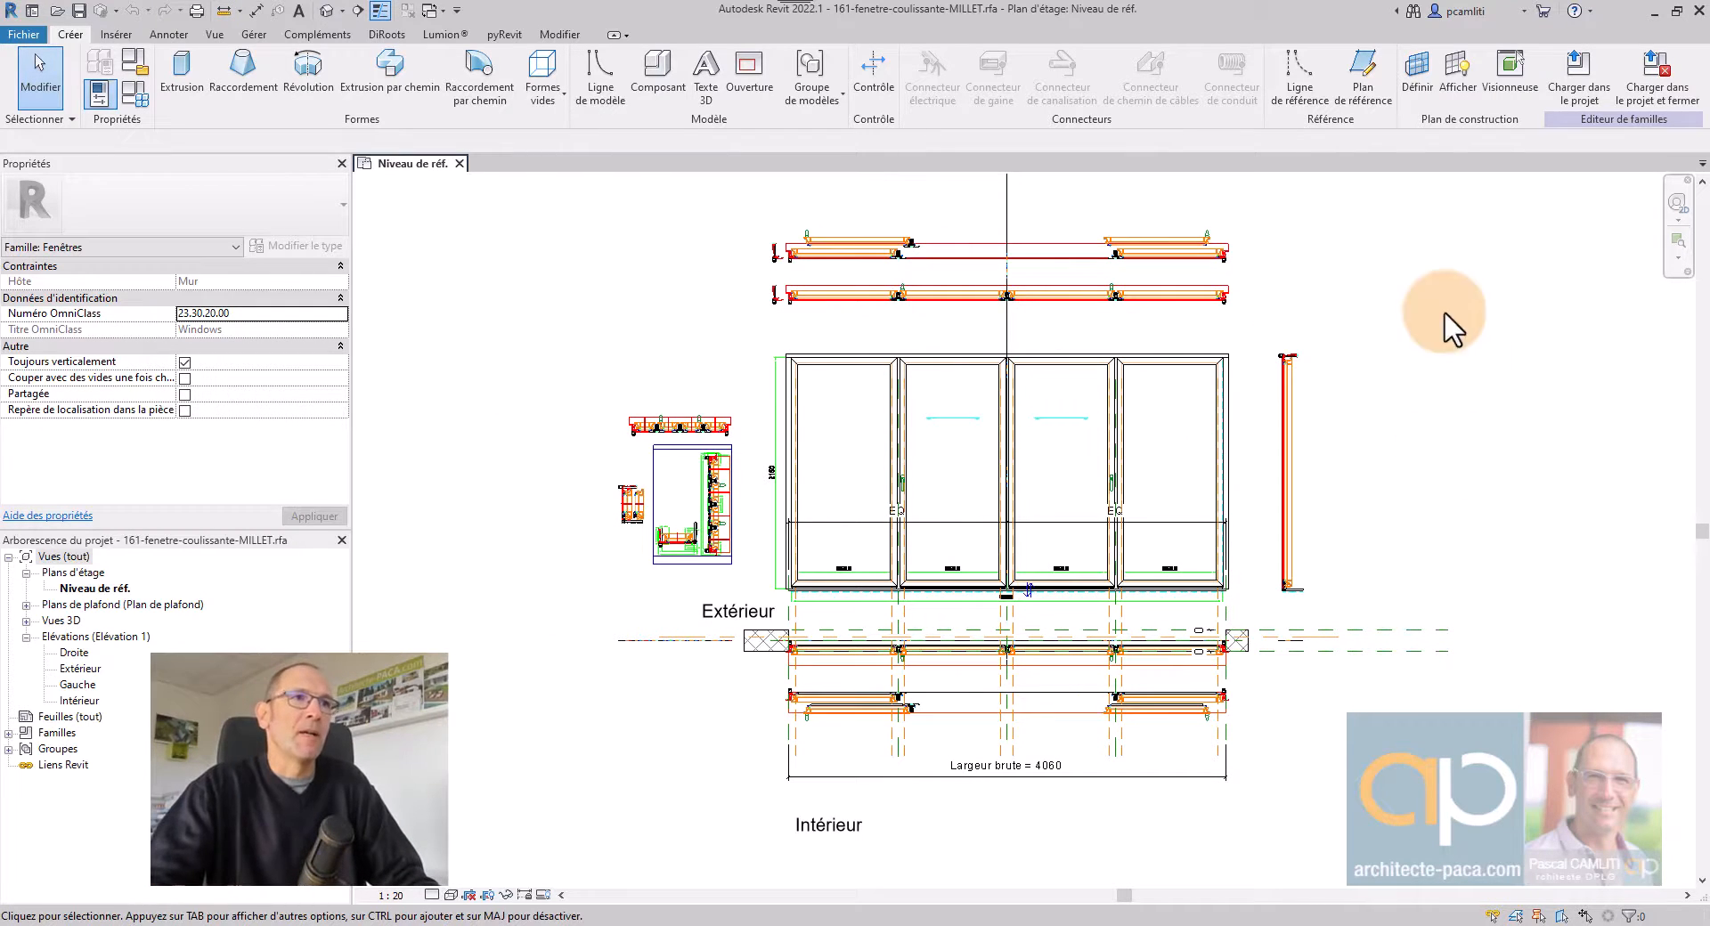
left_click(848, 251)
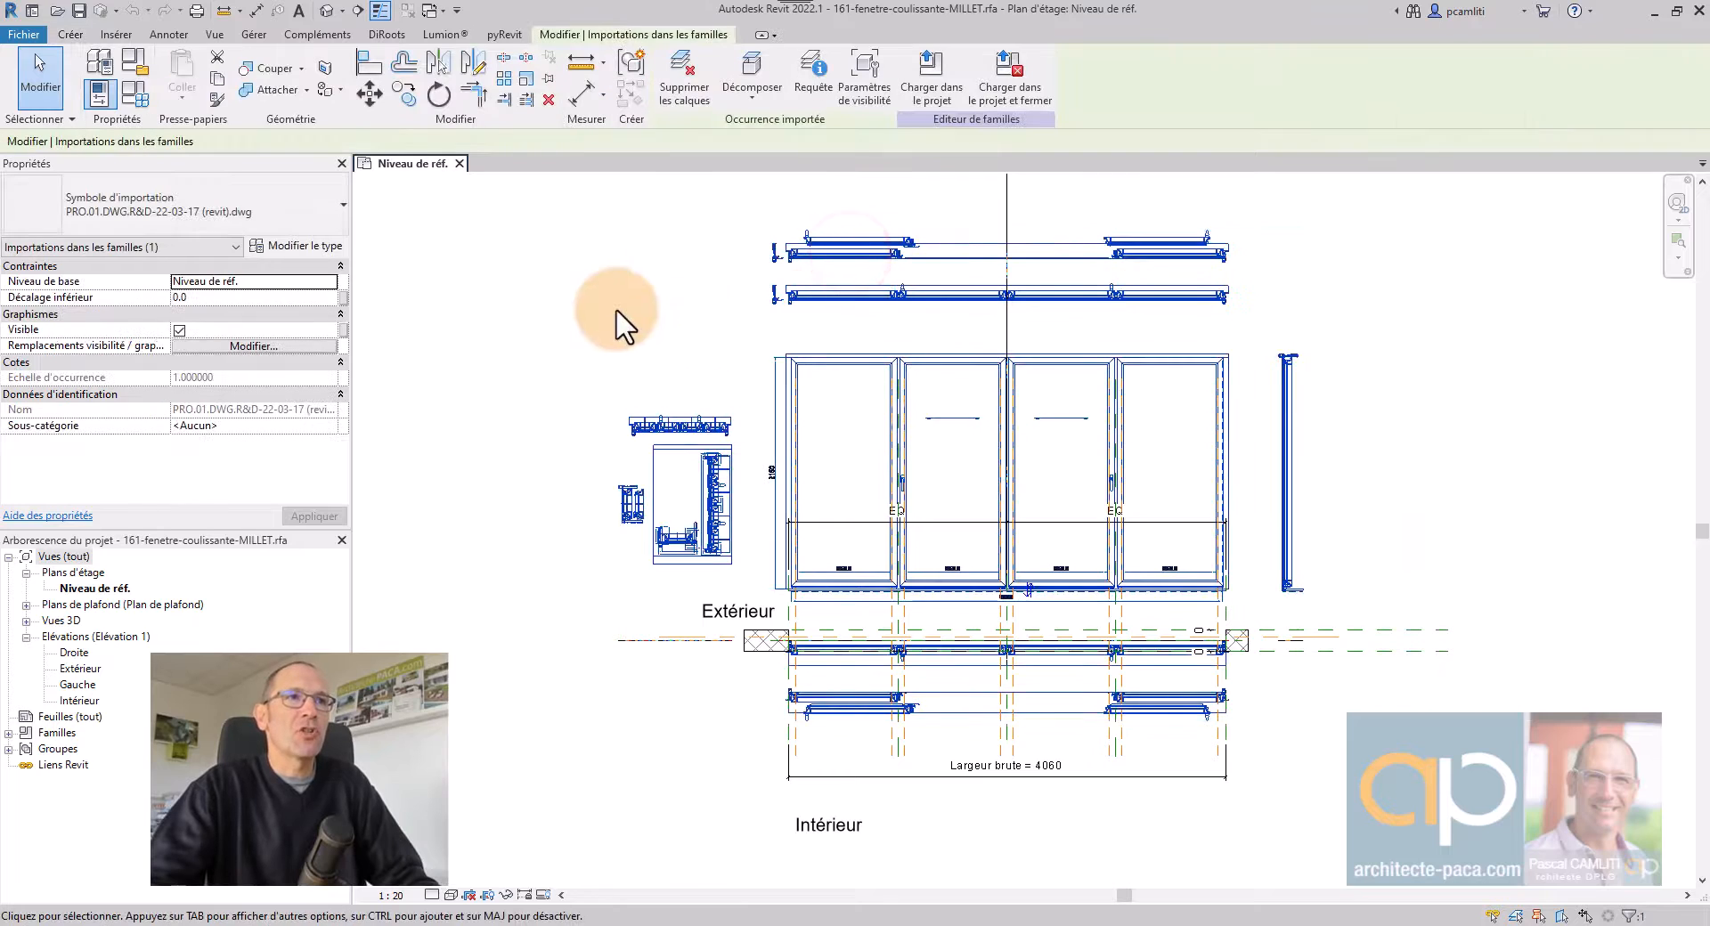
left_click(545, 303)
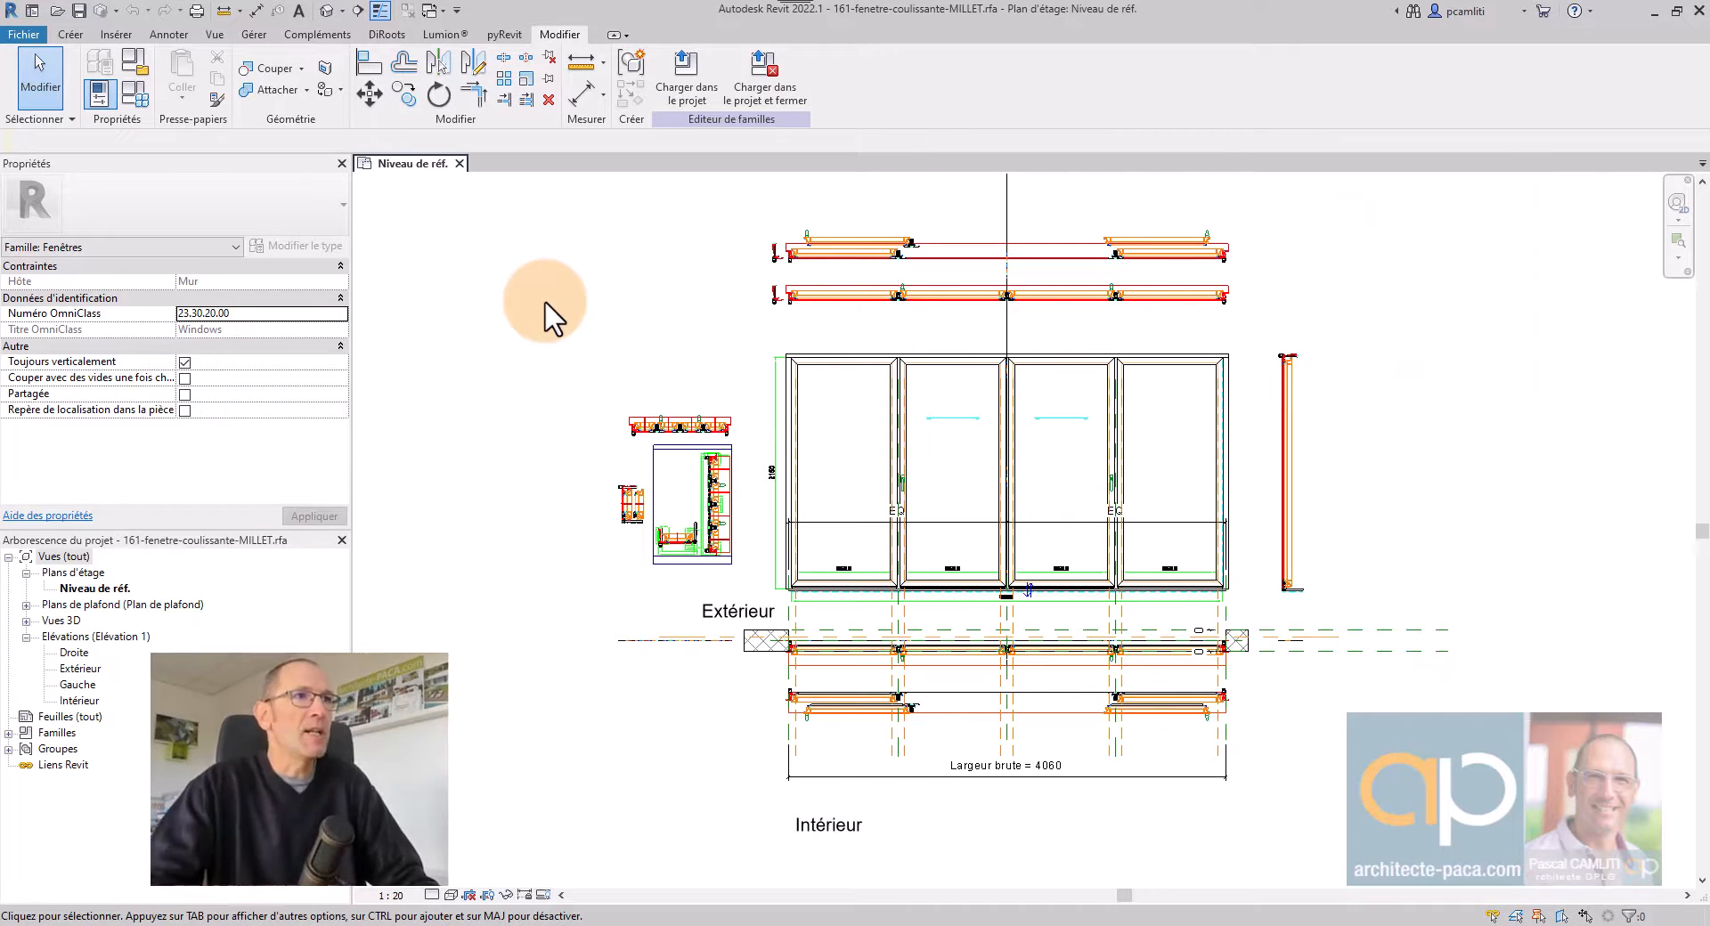
left_click(551, 316)
scroll(659, 360, "up", 1)
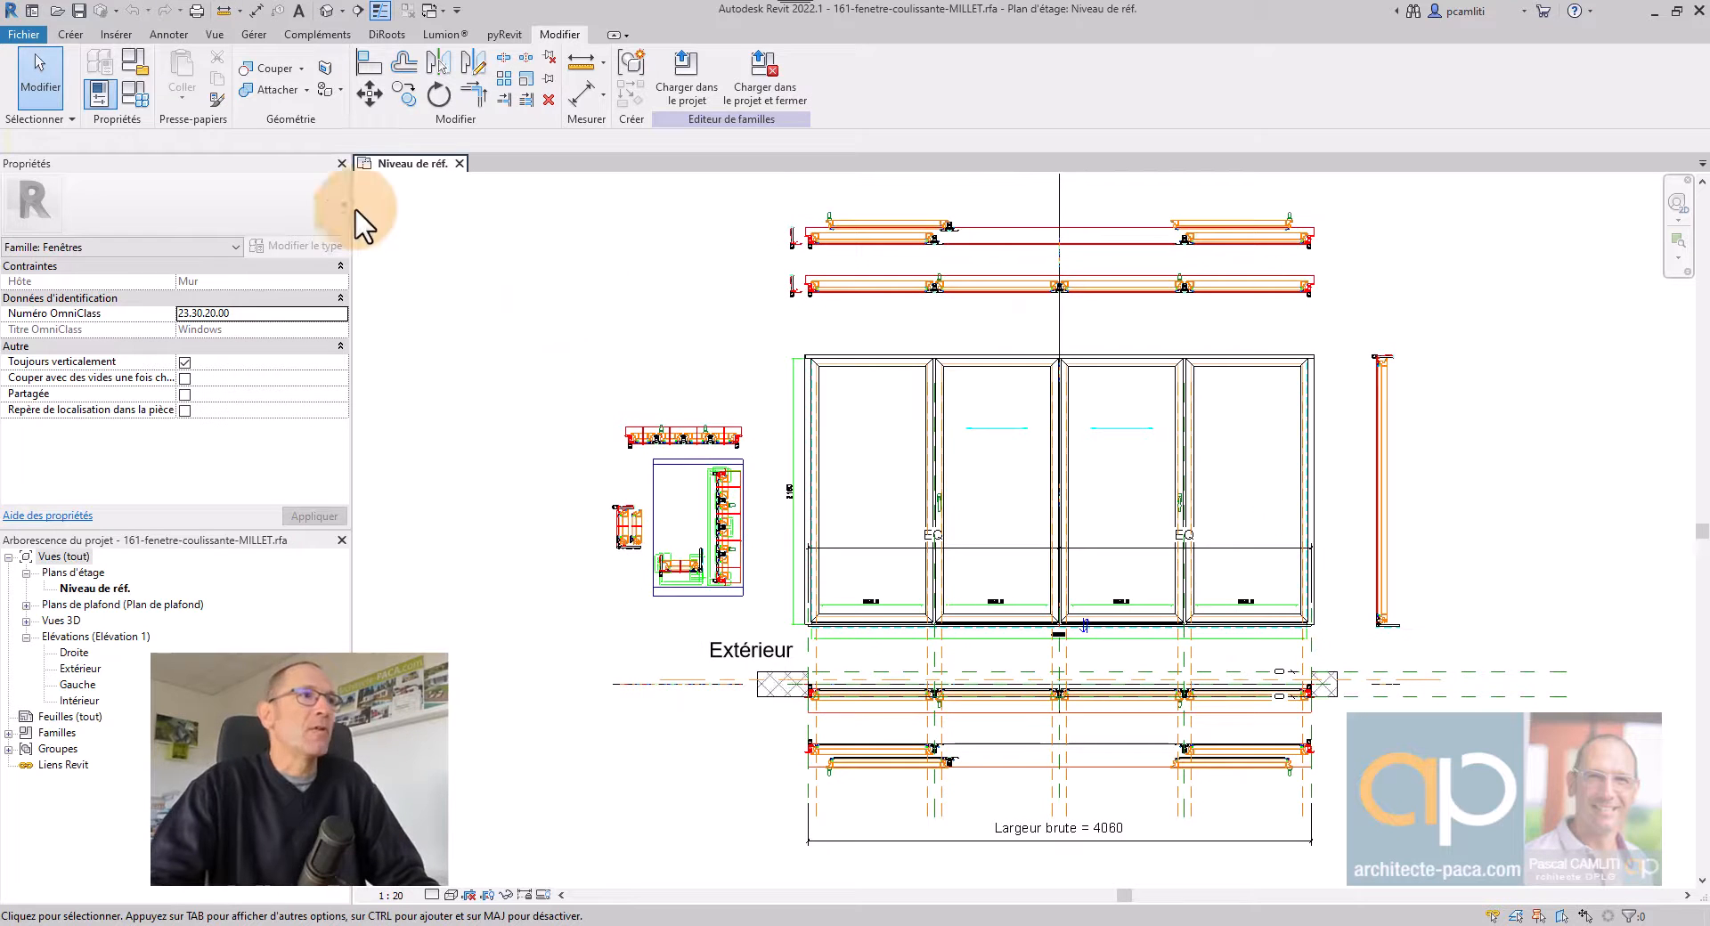
Create a new family from the template Fenêtre métrique.rft and look over its wall and reference planes.
left_click(32, 34)
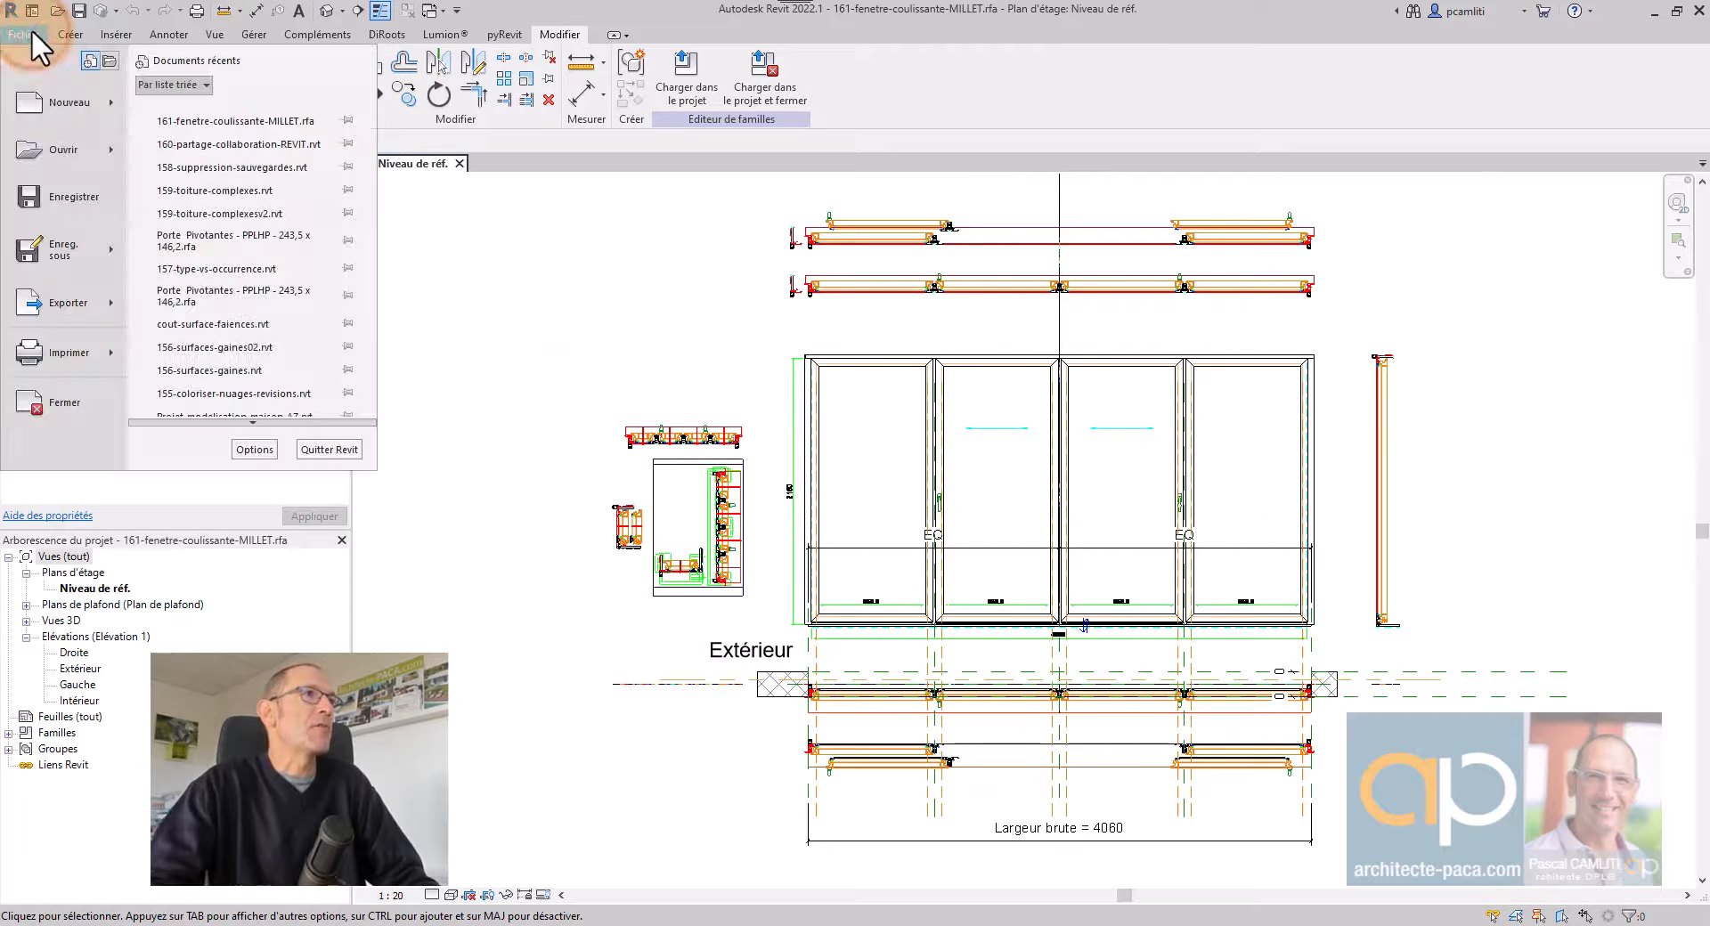
left_click(121, 104)
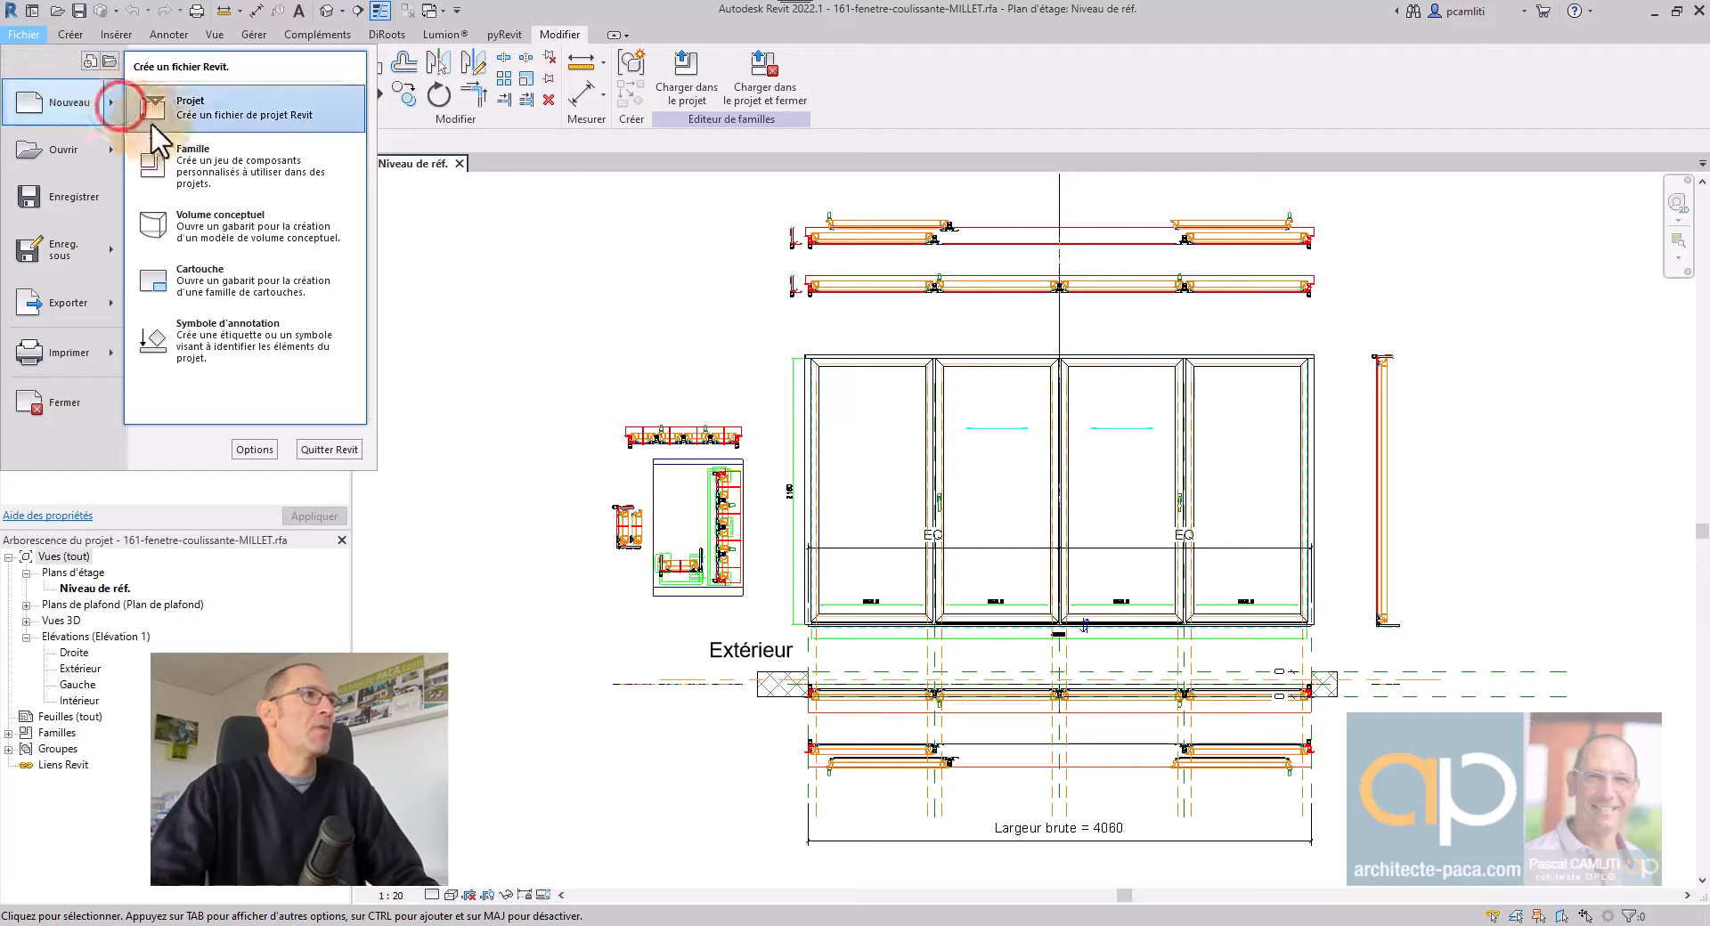
left_click(196, 161)
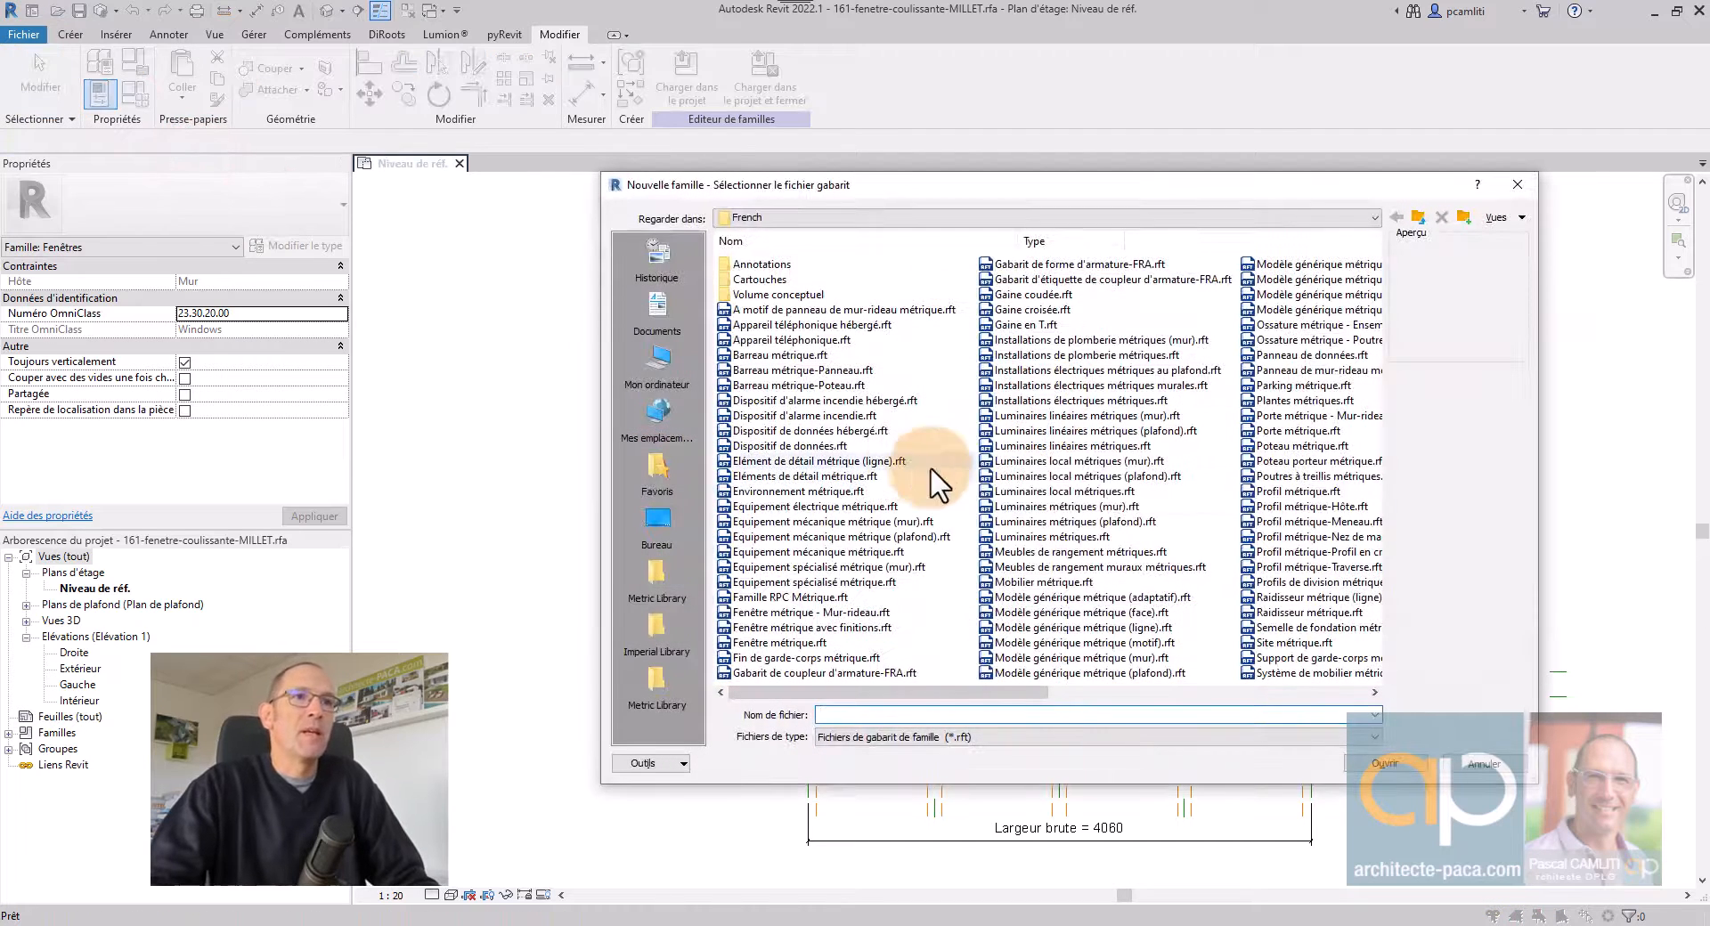
left_click(836, 643)
left_click(1379, 765)
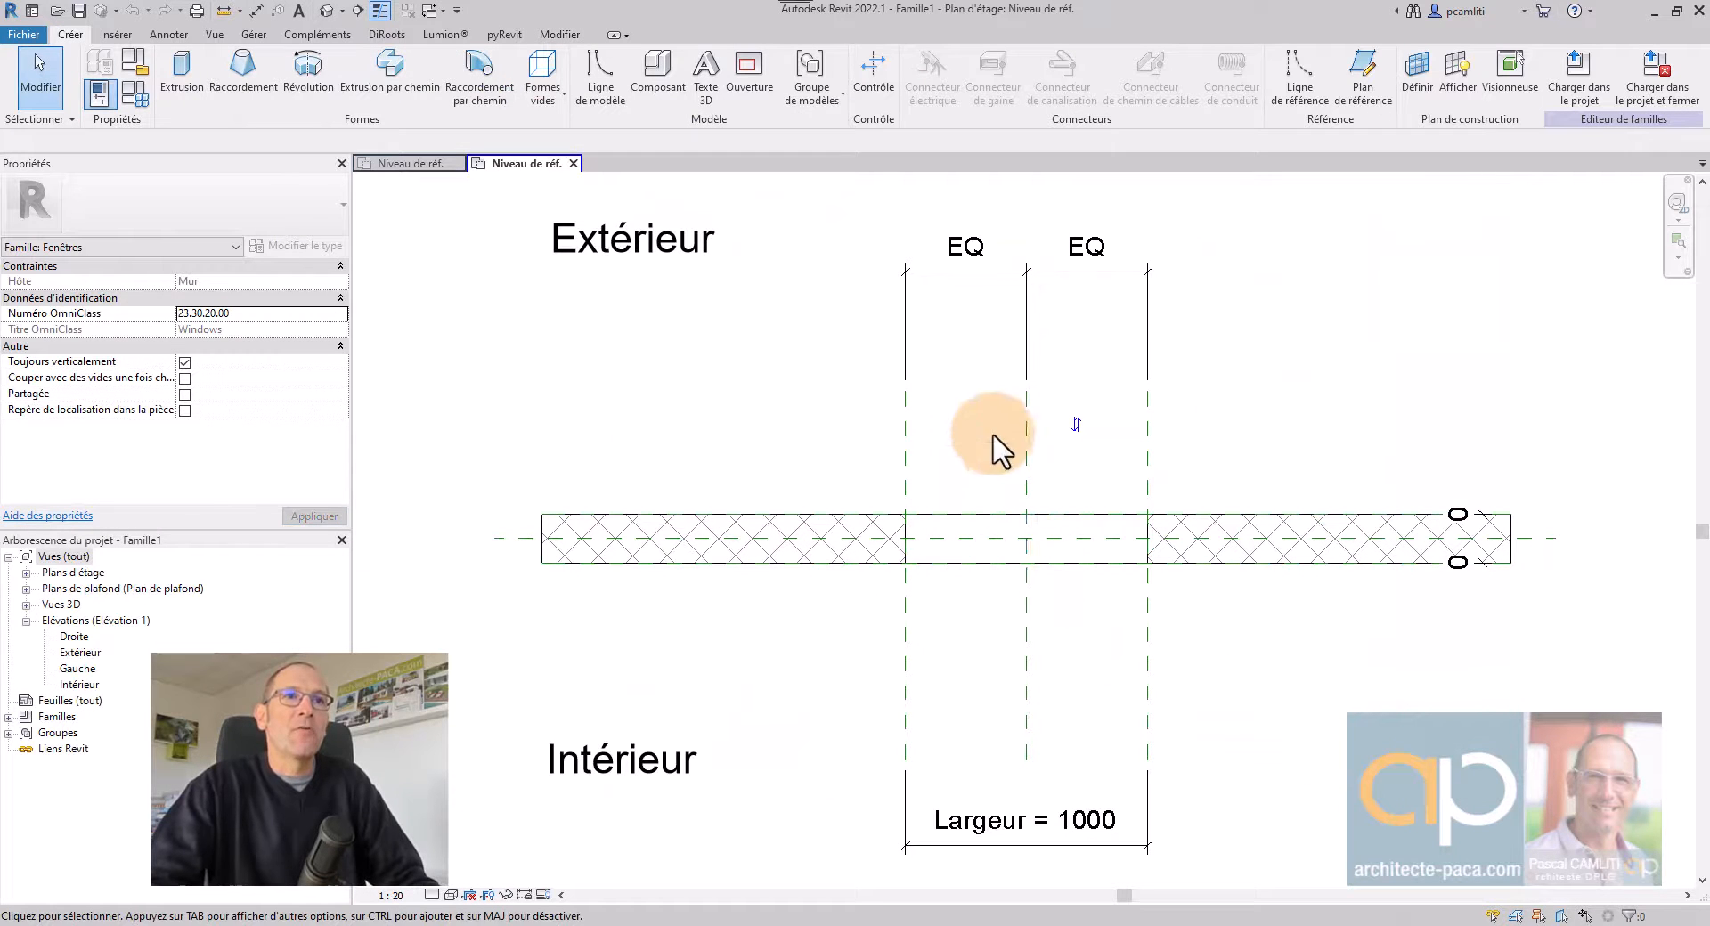
scroll(998, 445, "up", 2)
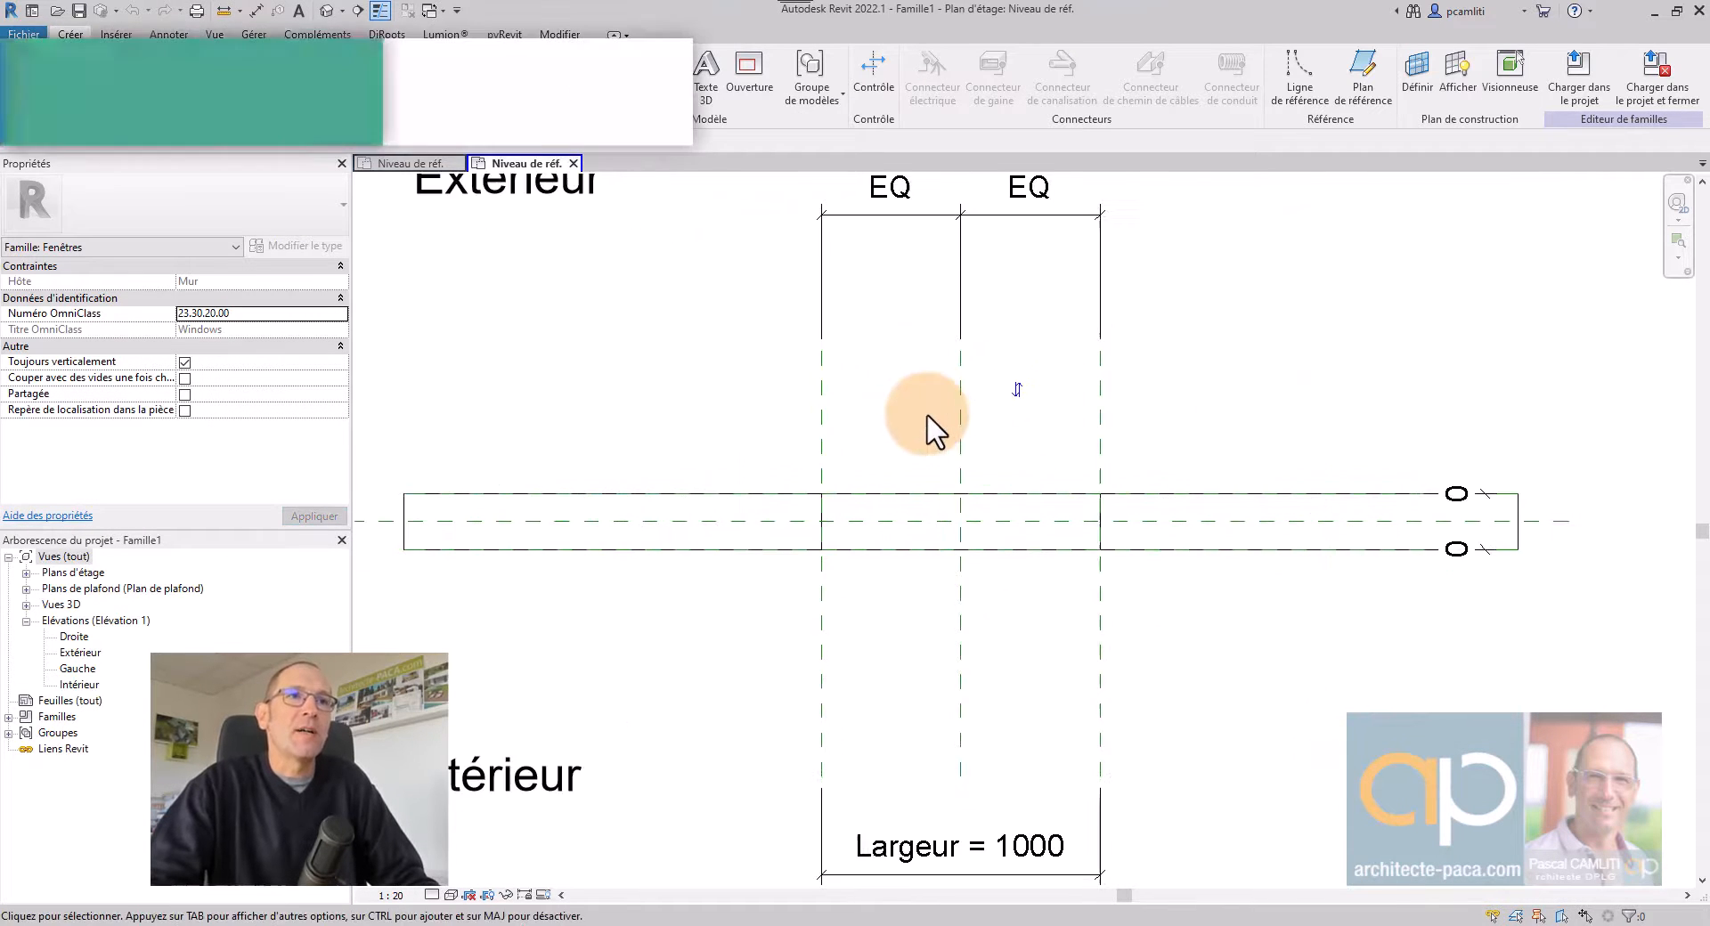
scroll(926, 428, "up", 1)
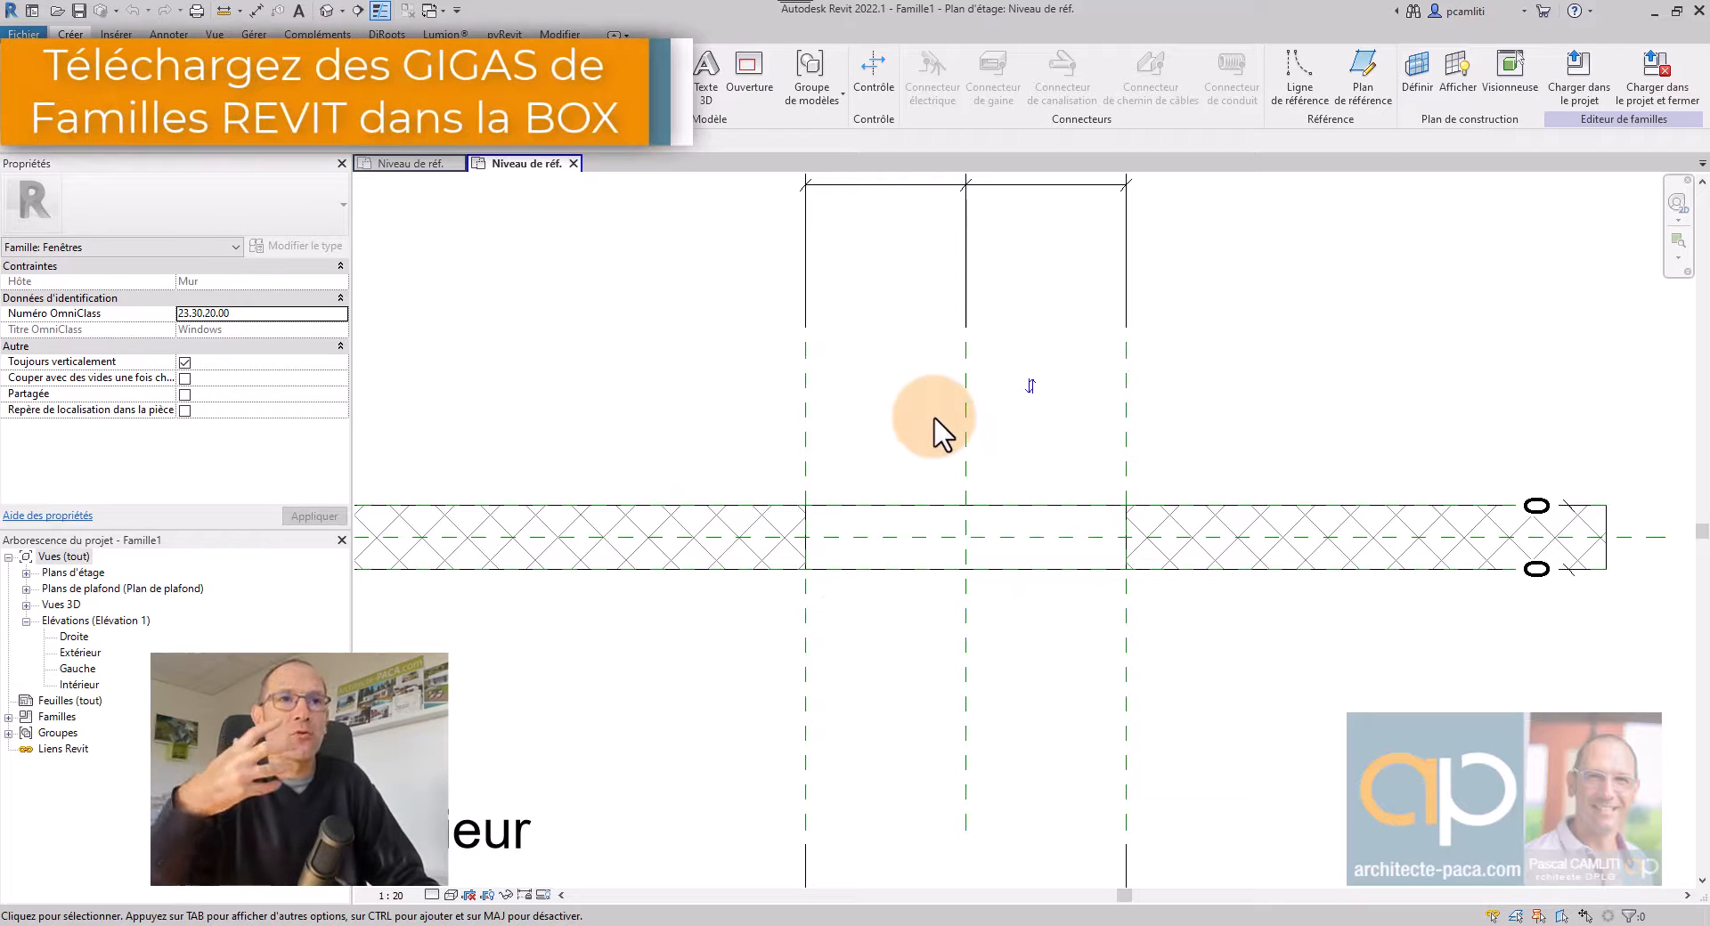
scroll(953, 436, "down", 2)
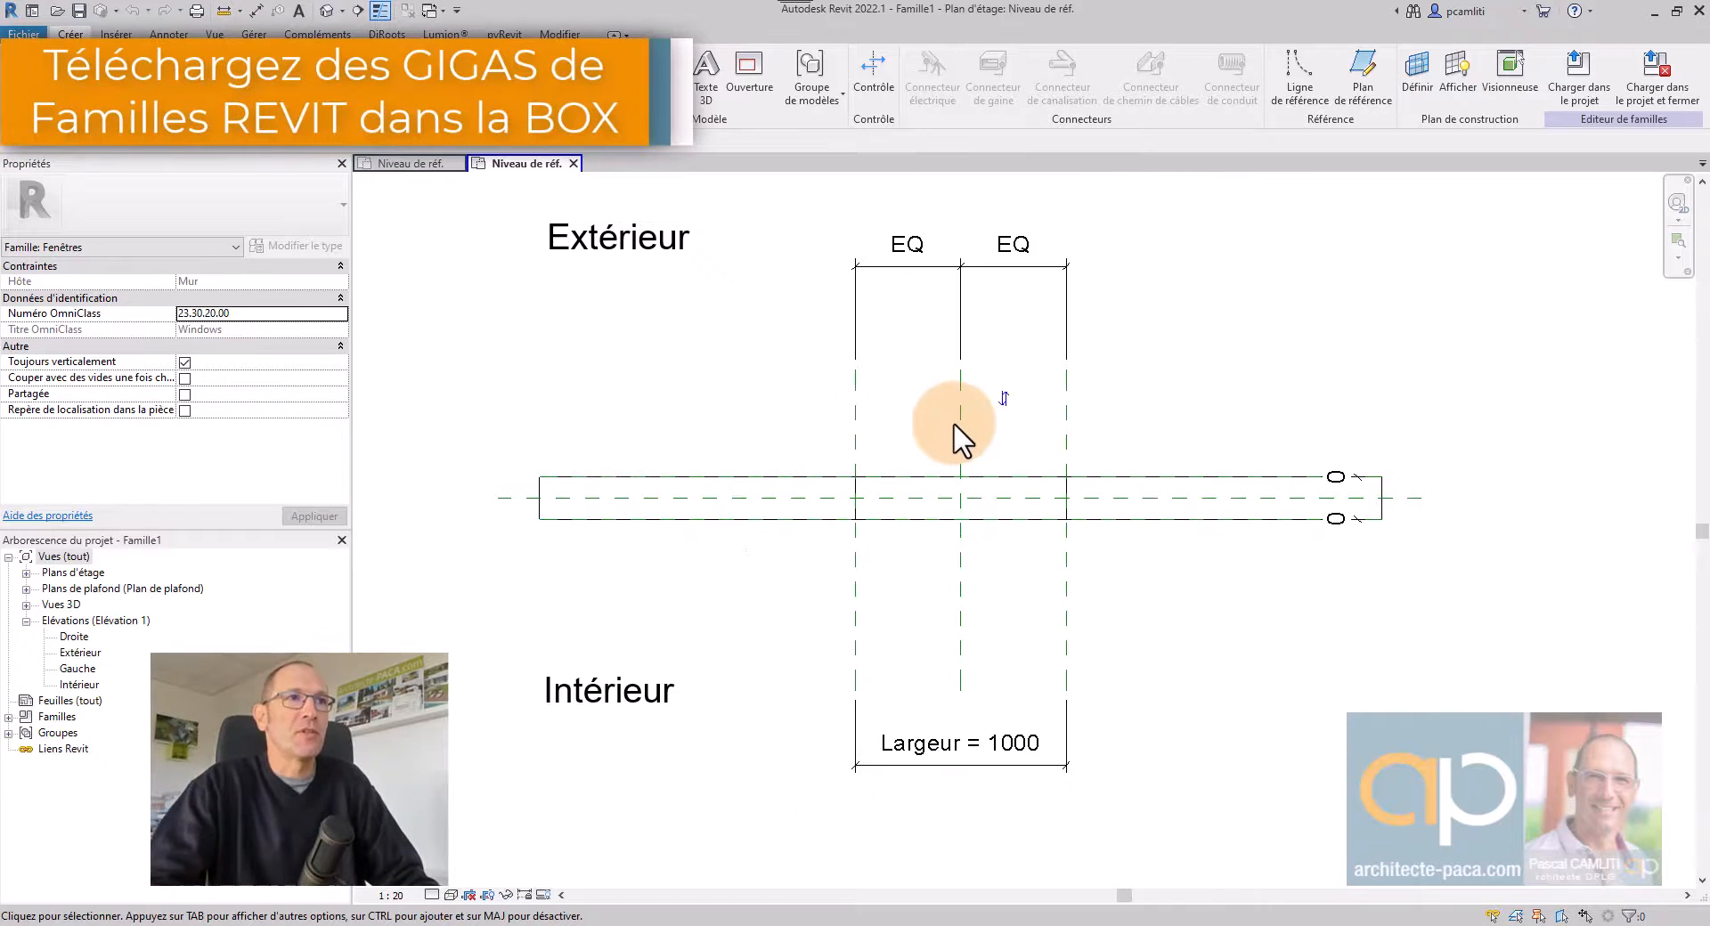
Set Largeur to 4060 in the new family to match the existing sliding-window family, deleting the elements that cannot be cut.
left_click(419, 164)
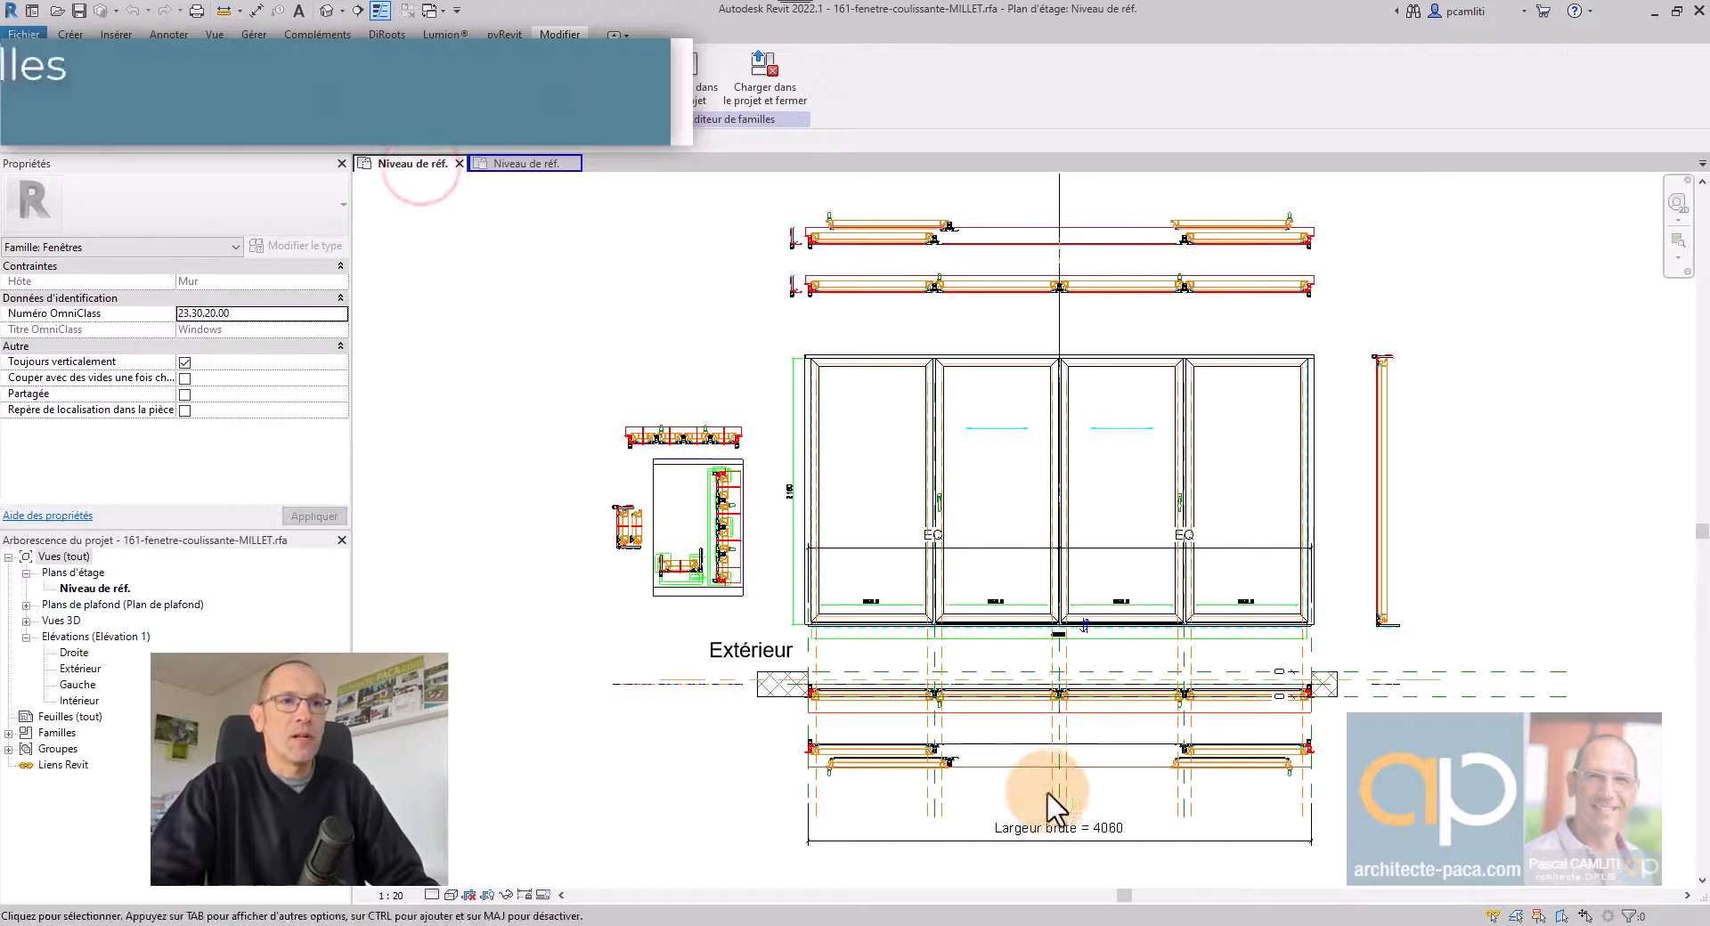
scroll(1068, 801, "up", 5)
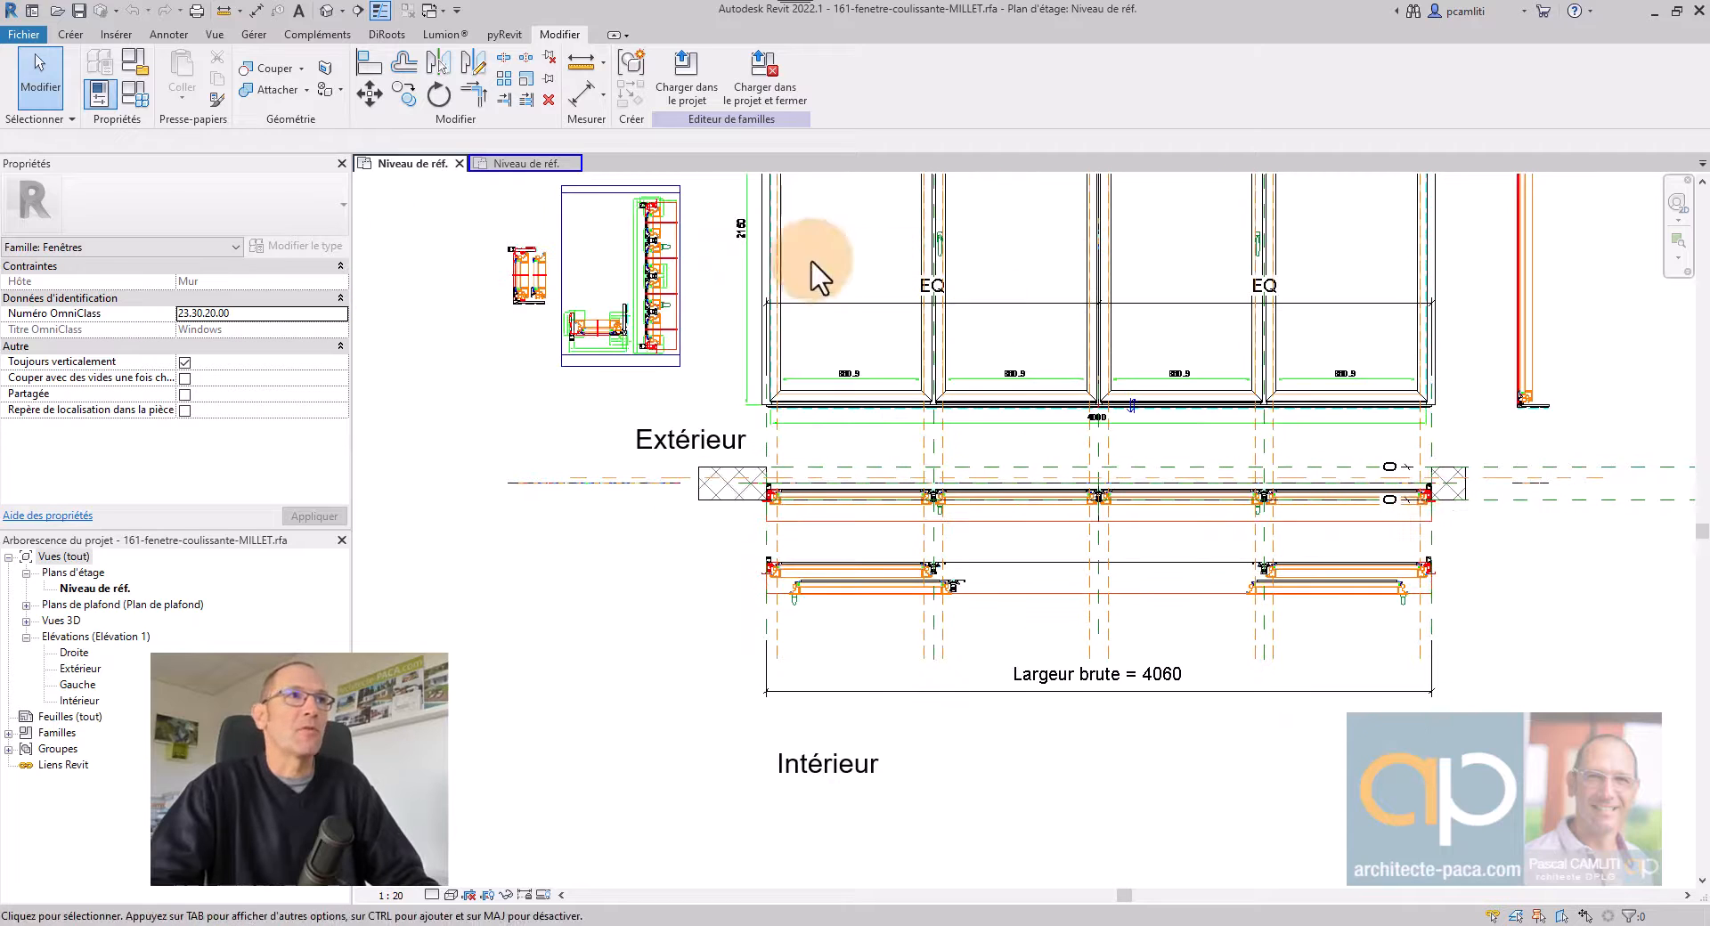
left_click(553, 167)
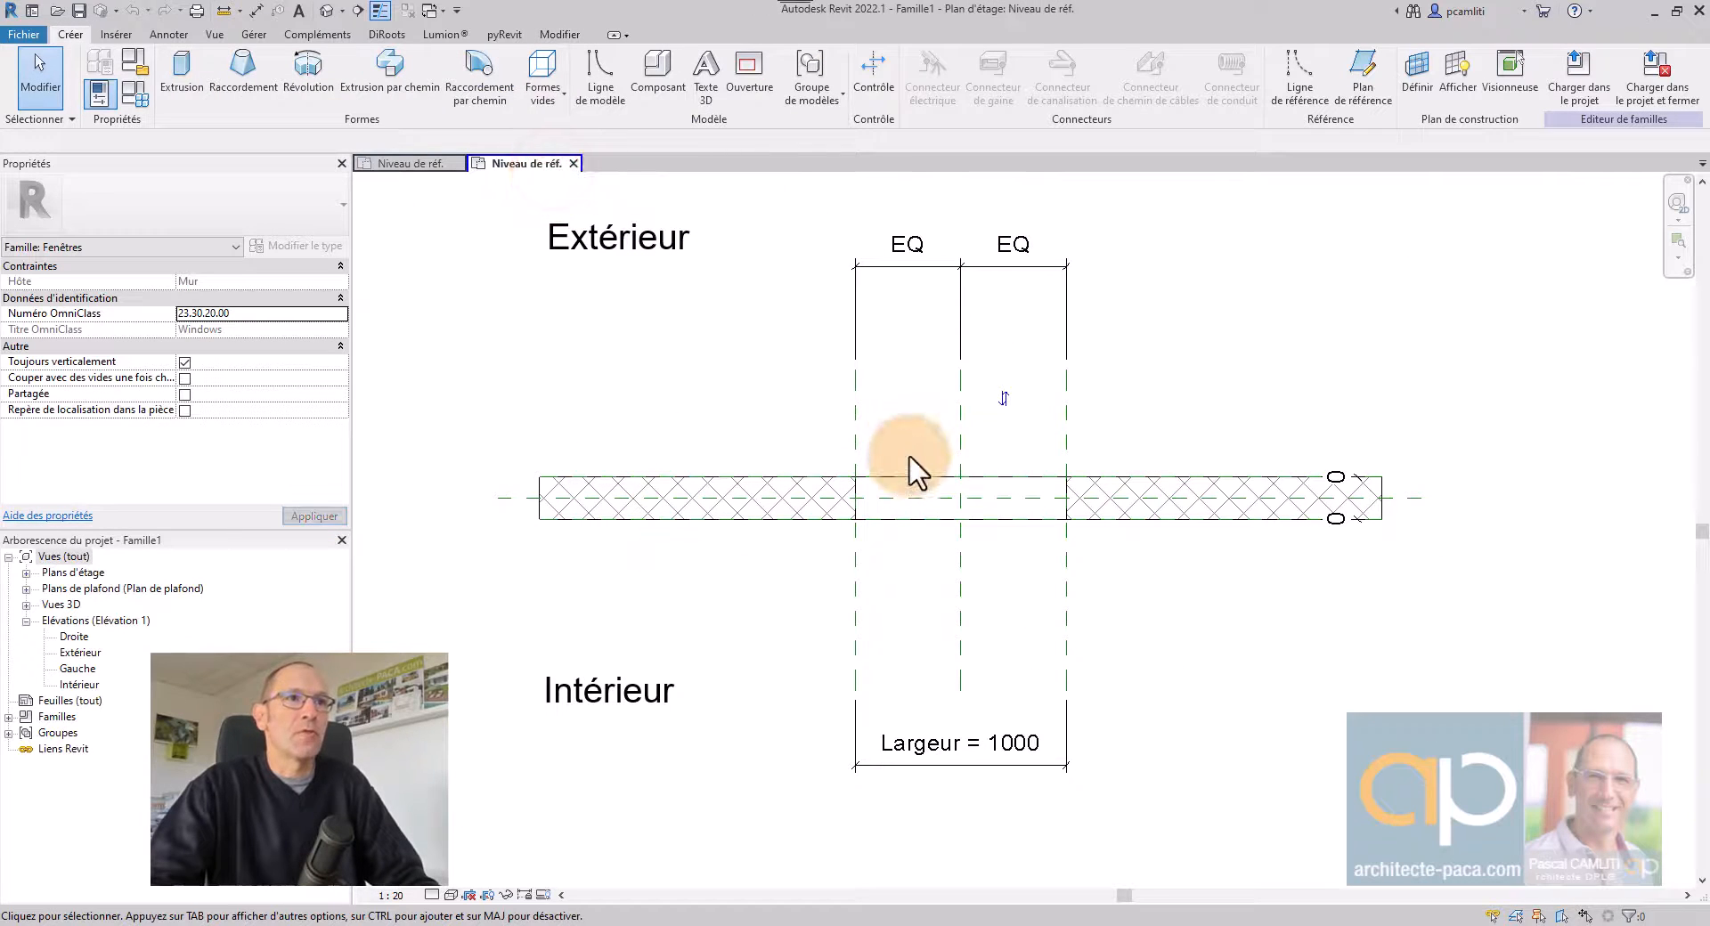
left_click(145, 93)
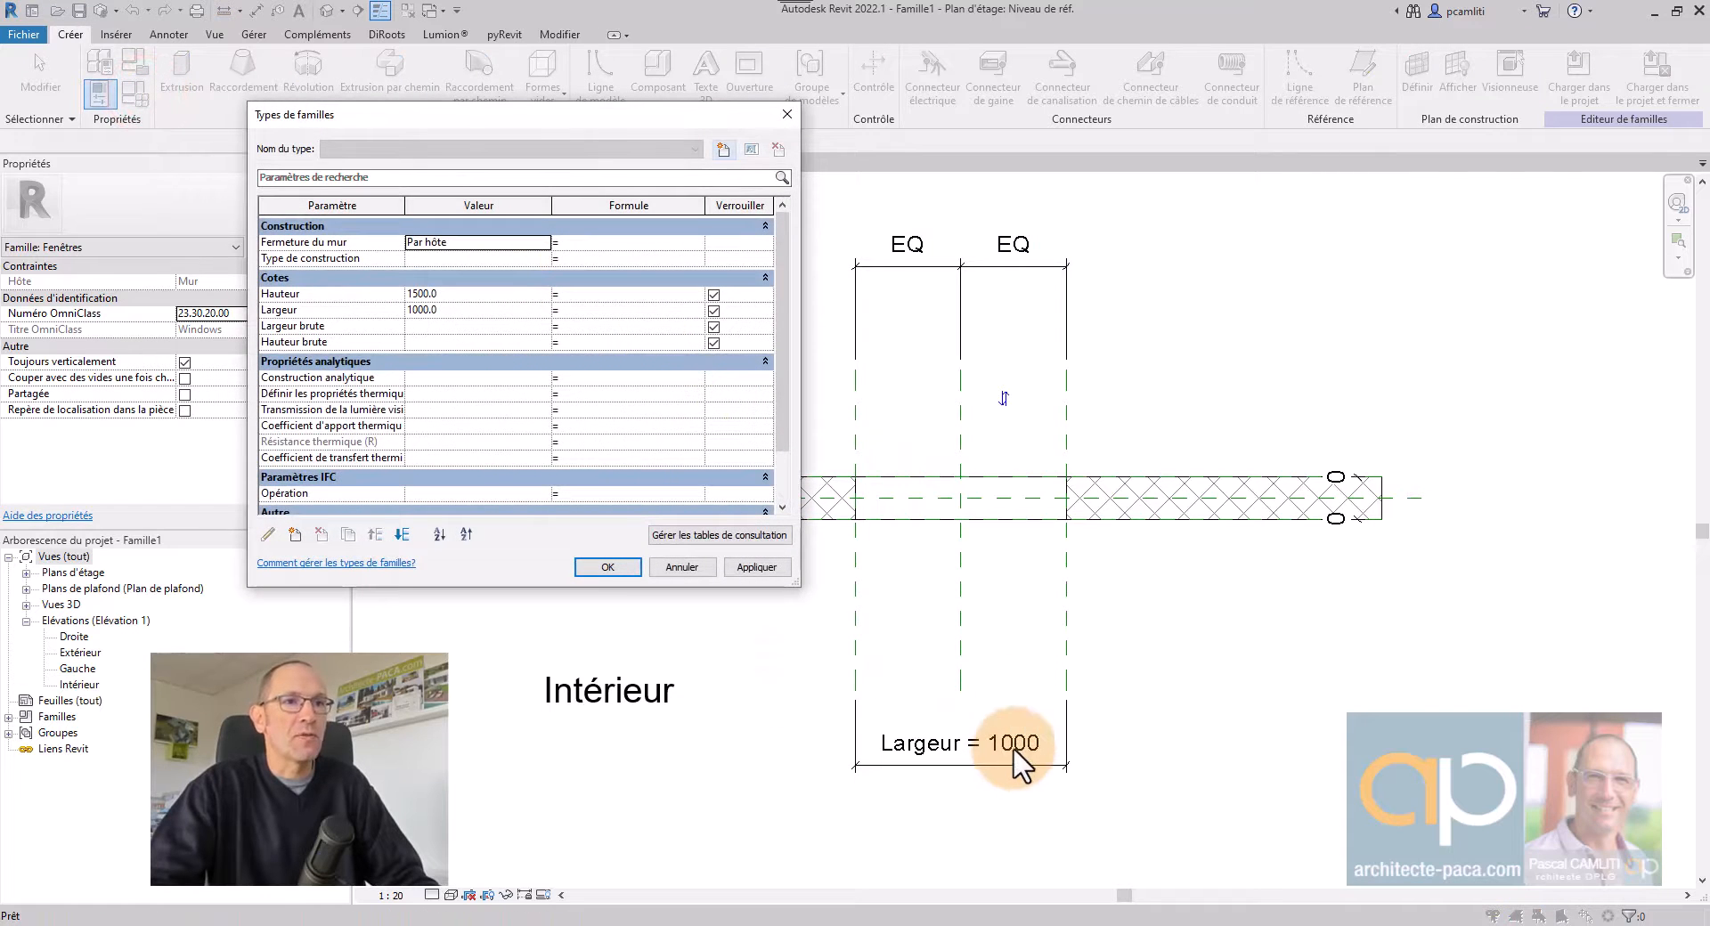
left_click(456, 312)
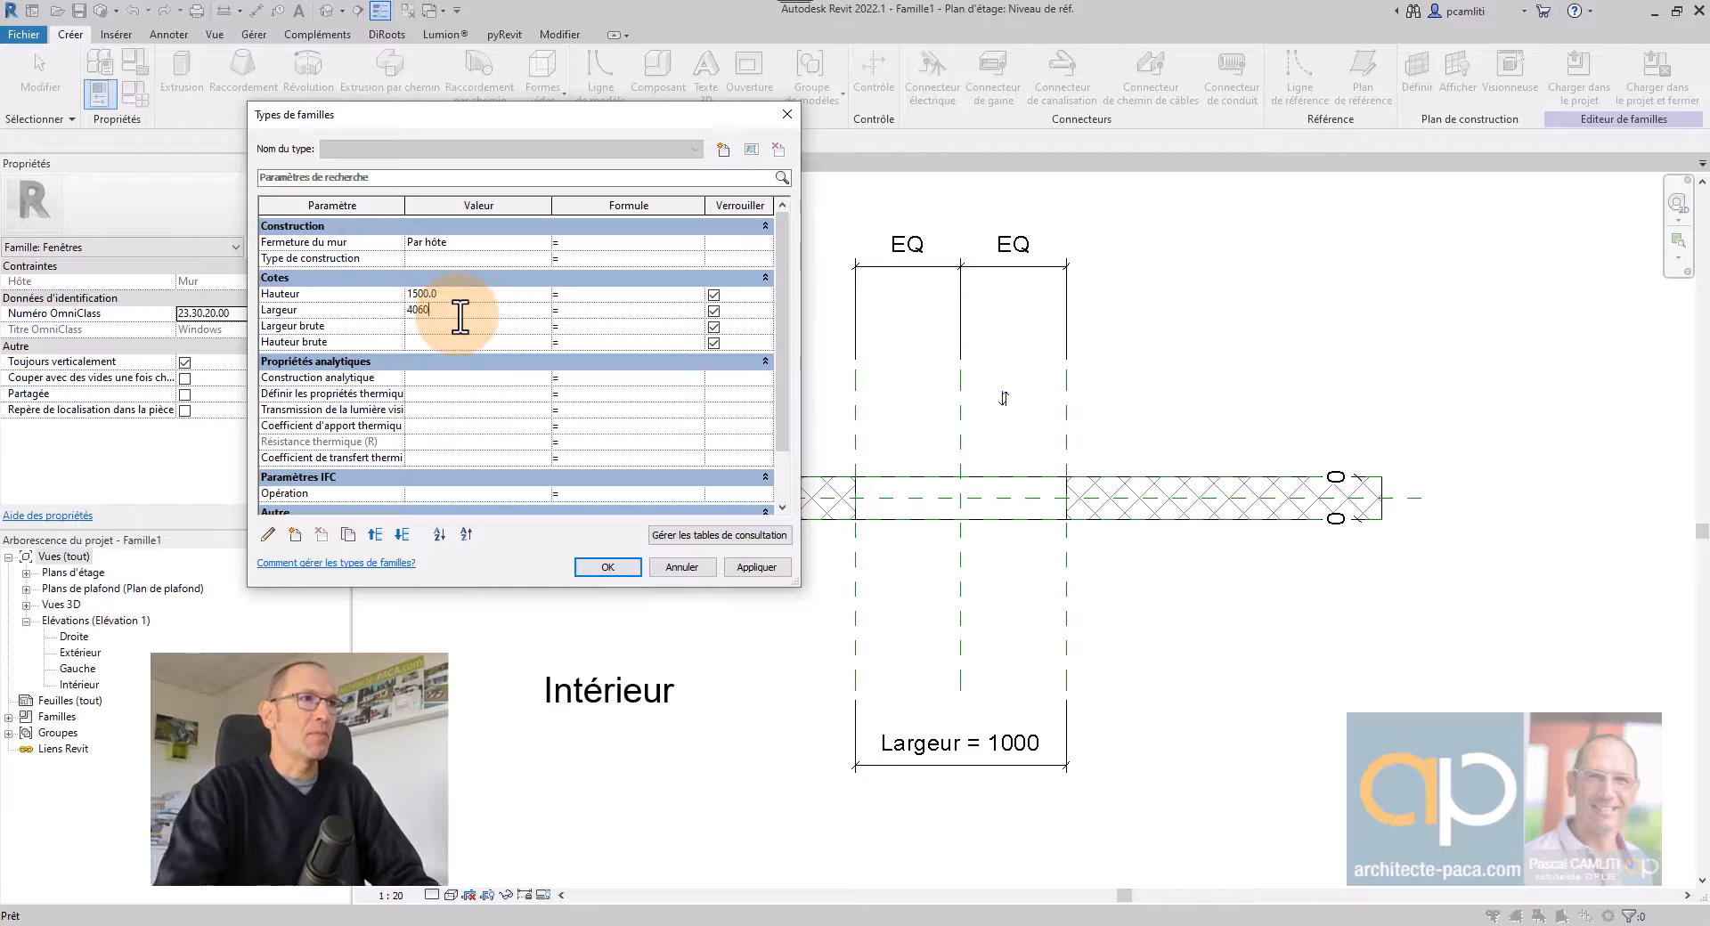
type("4060")
left_click(761, 571)
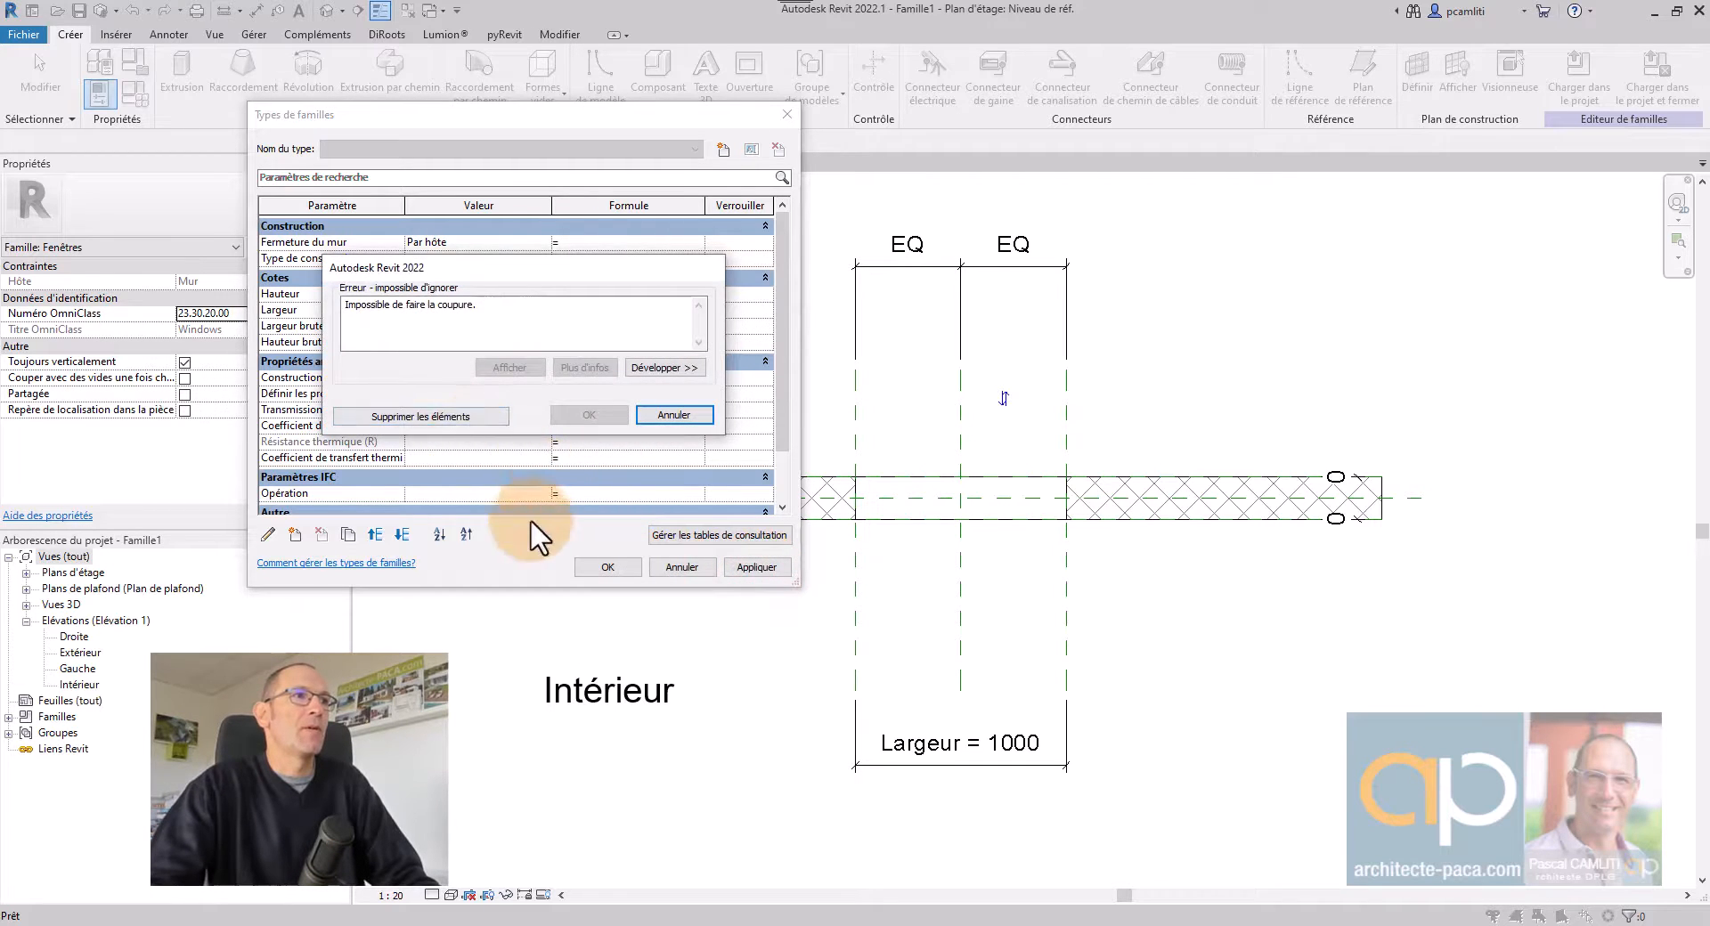
left_click(461, 415)
left_click(597, 567)
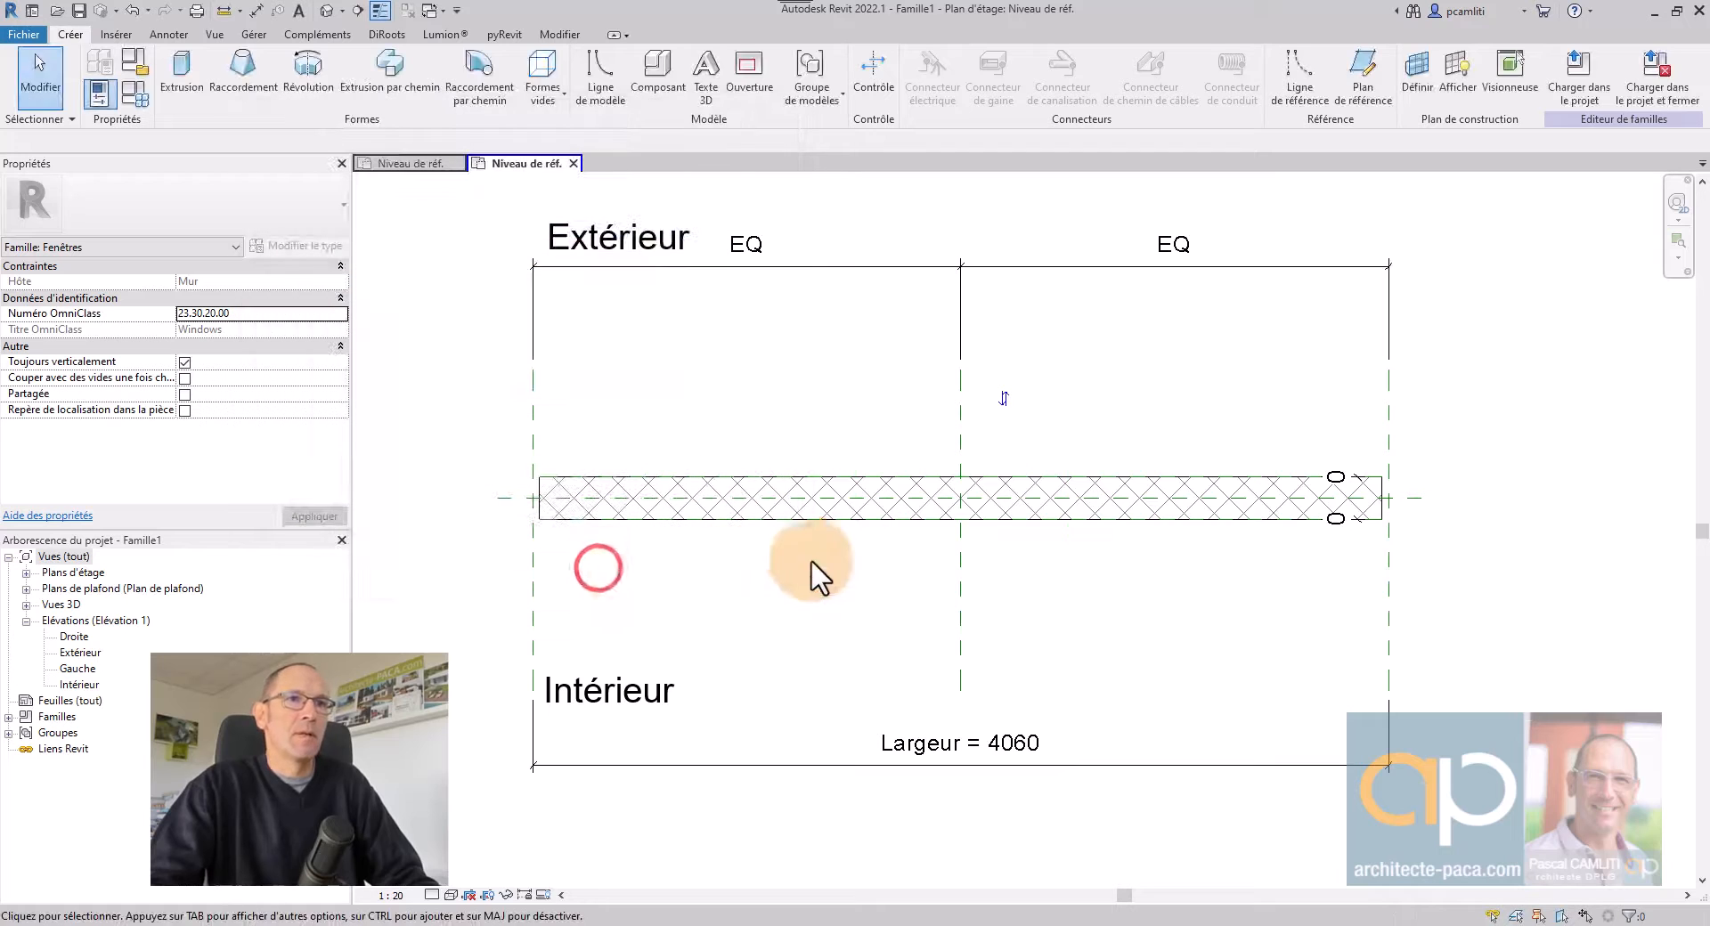
Stretch both ends of the host wall beyond the width reference planes, to a total length of about 5540 mm.
left_click(761, 490)
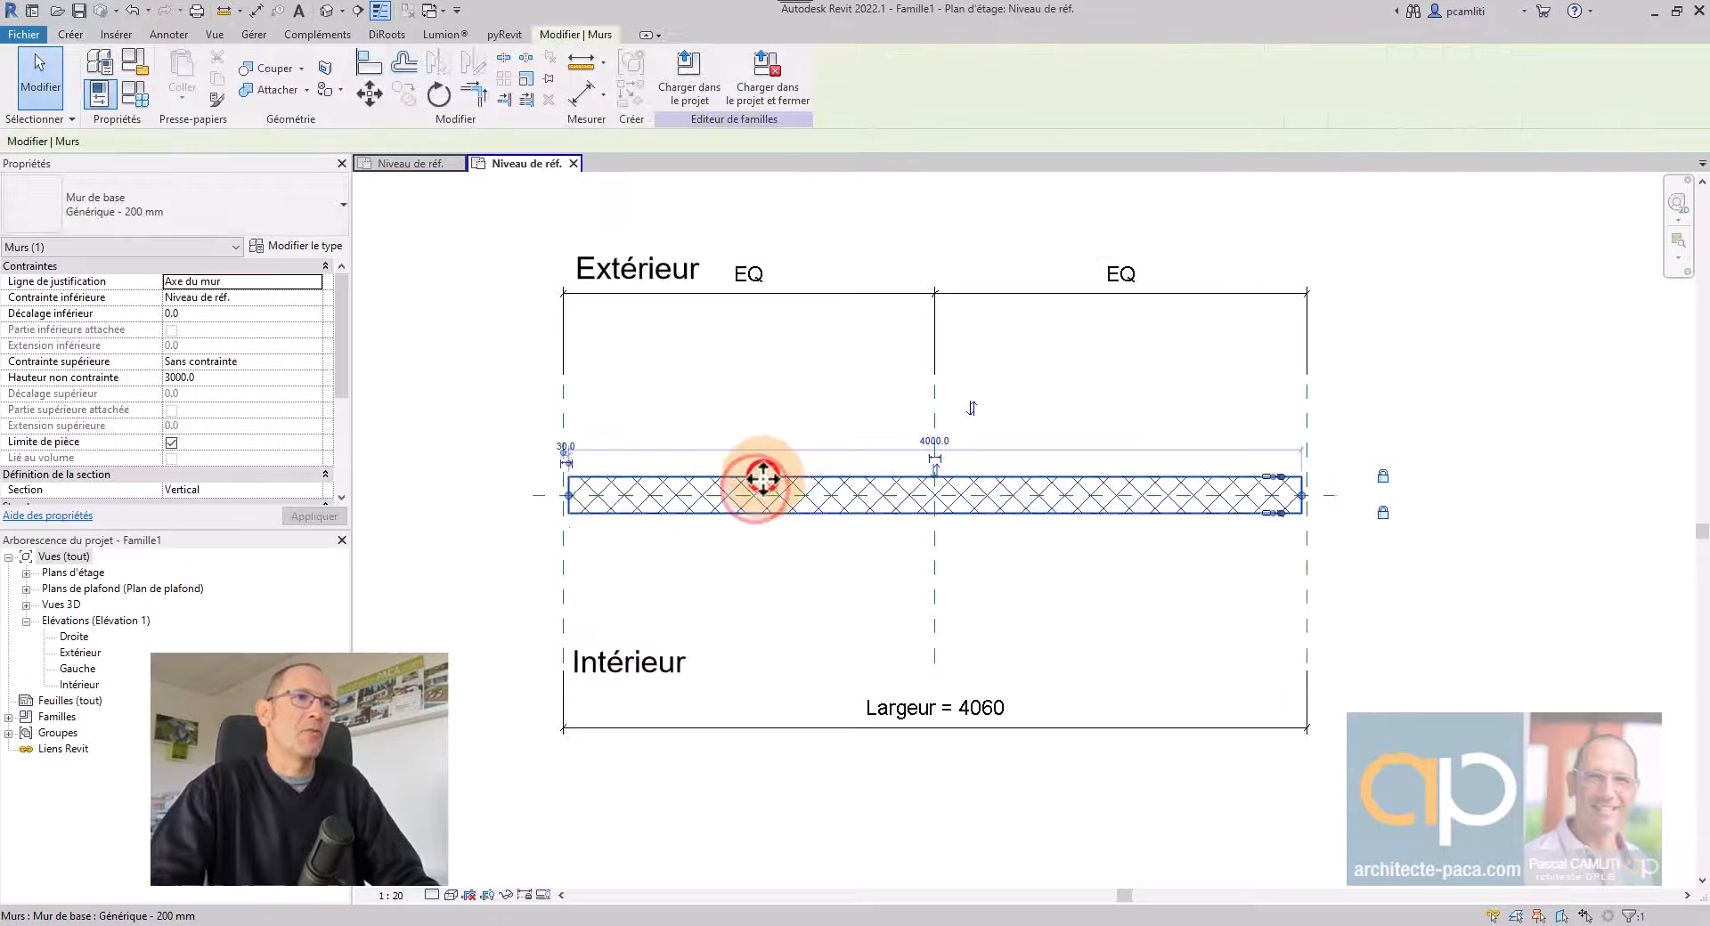
scroll(763, 481, "down", 2)
left_click_drag(653, 488, 561, 489)
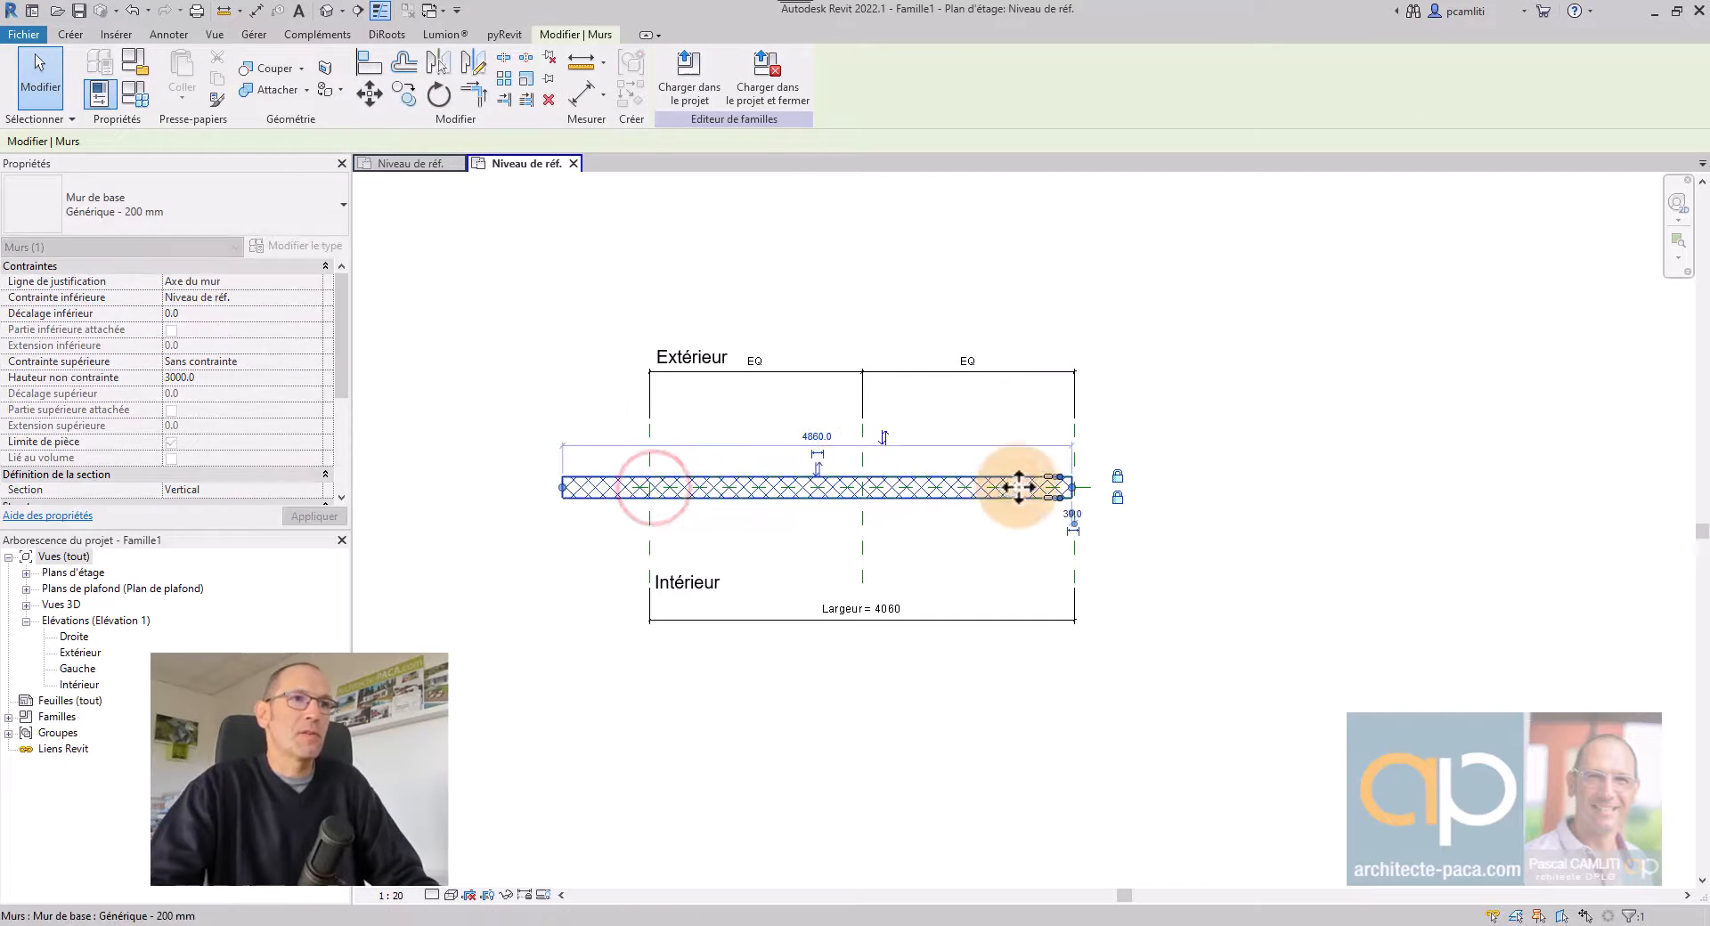
left_click_drag(1072, 484, 1145, 483)
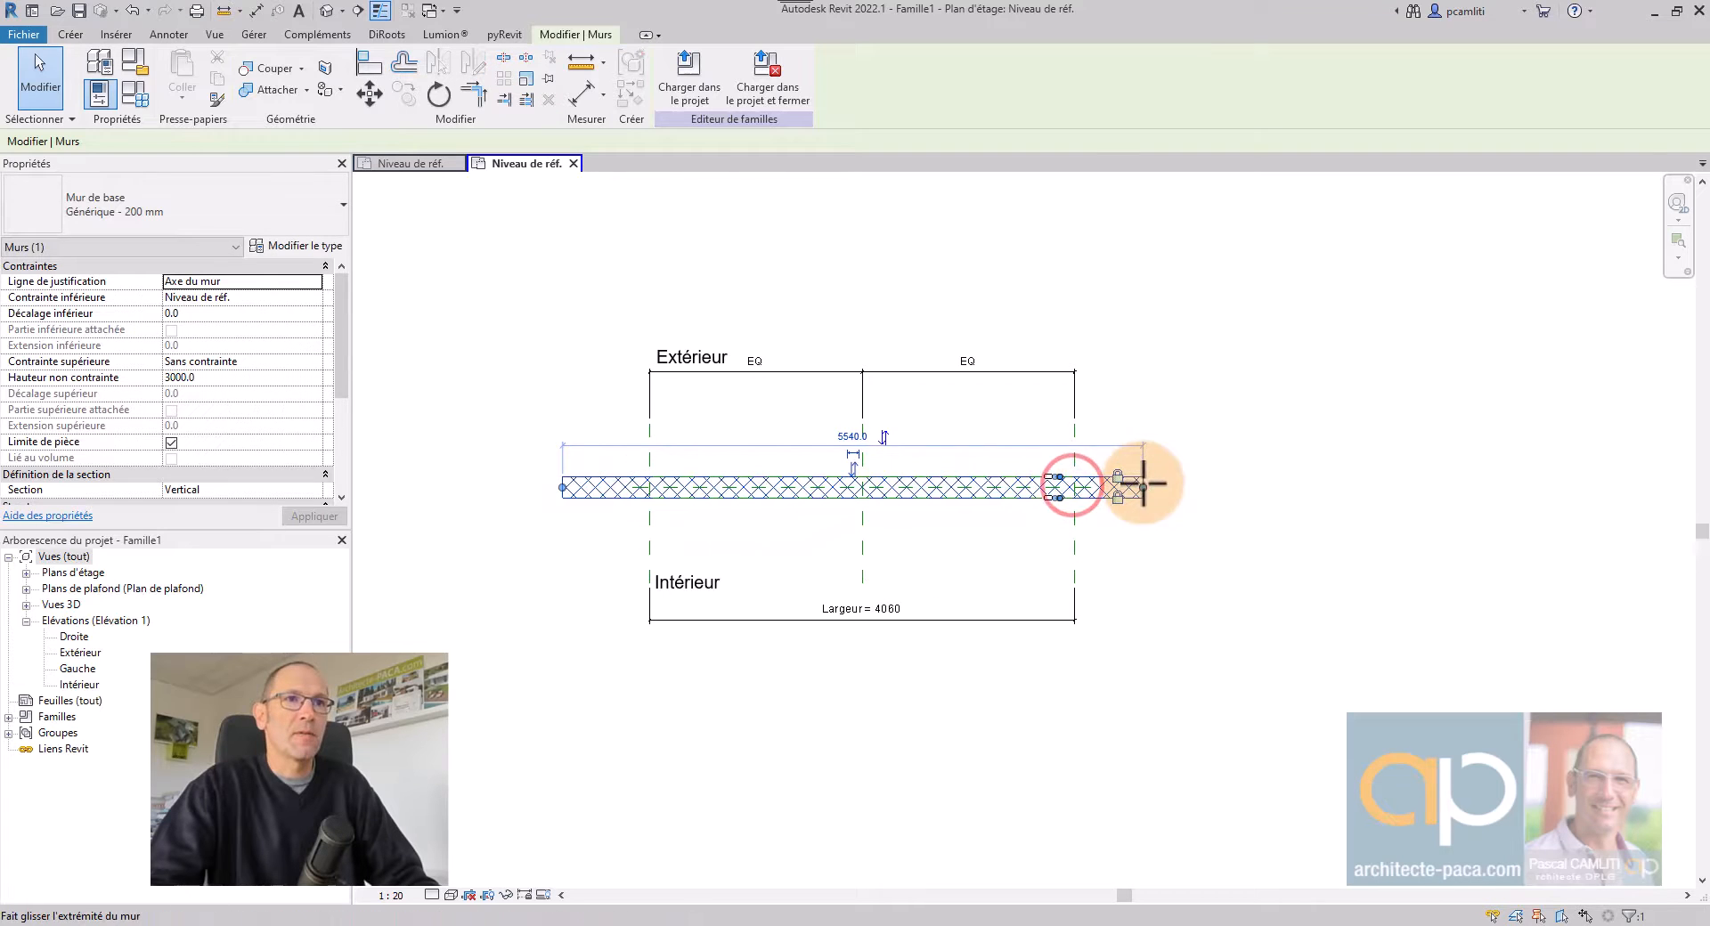
left_click(929, 574)
scroll(739, 508, "up", 2)
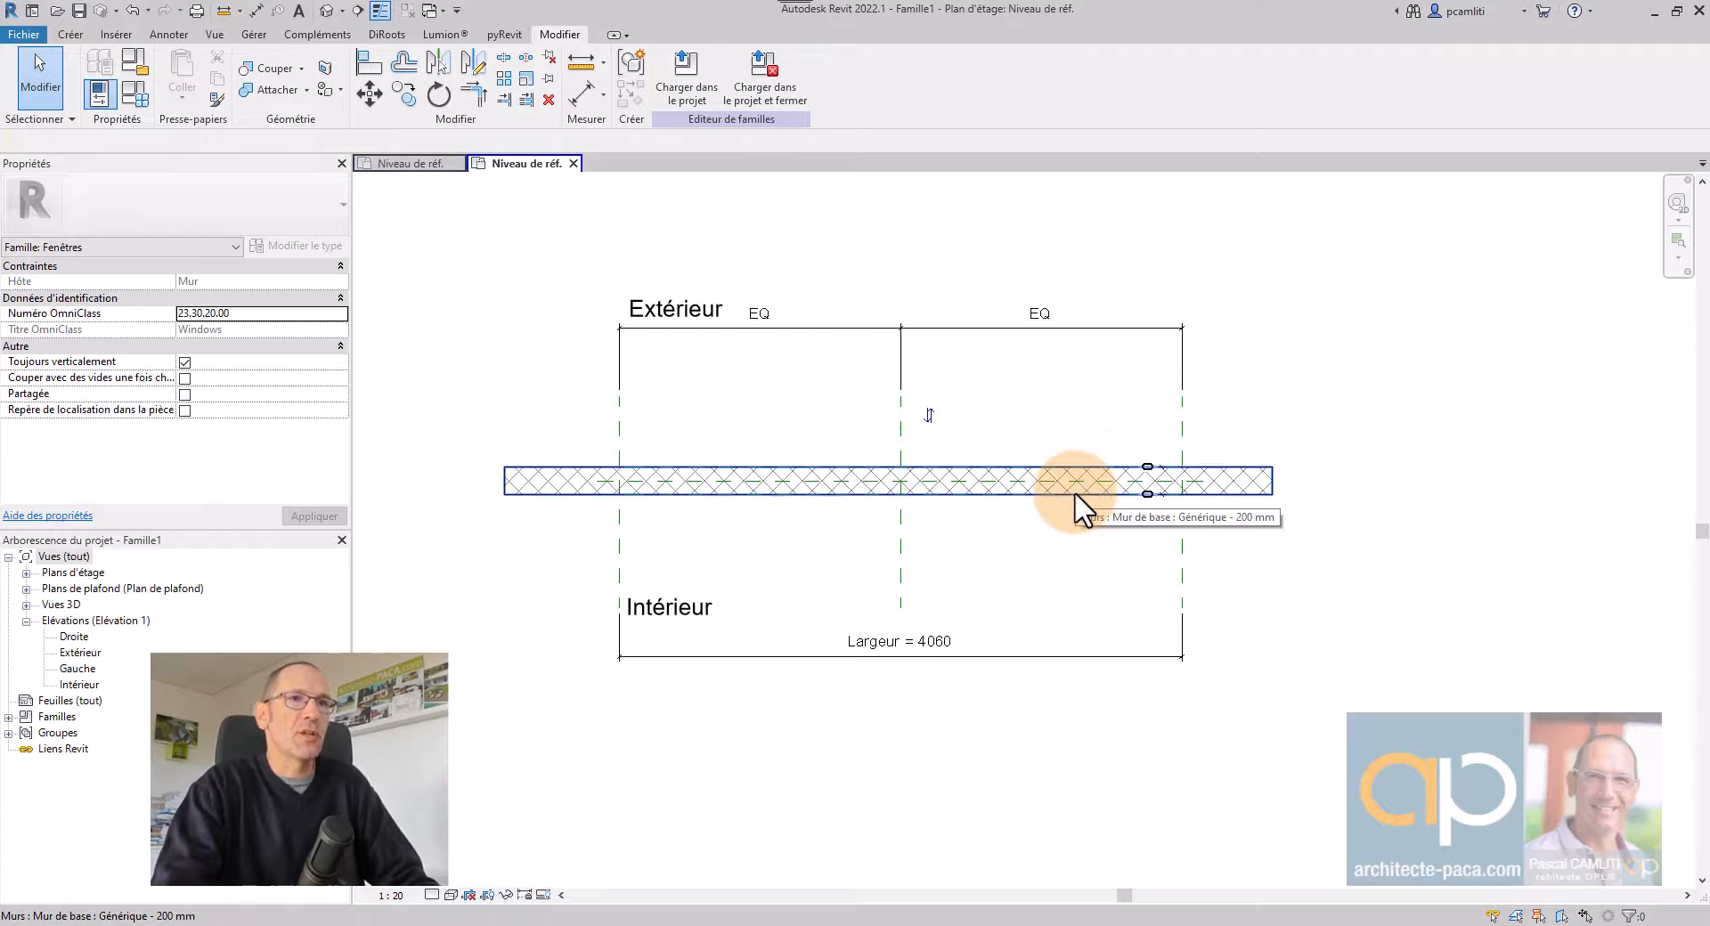
Open the new family's 3D view and inspect the lengthened wall from the front.
key("3")
key("d")
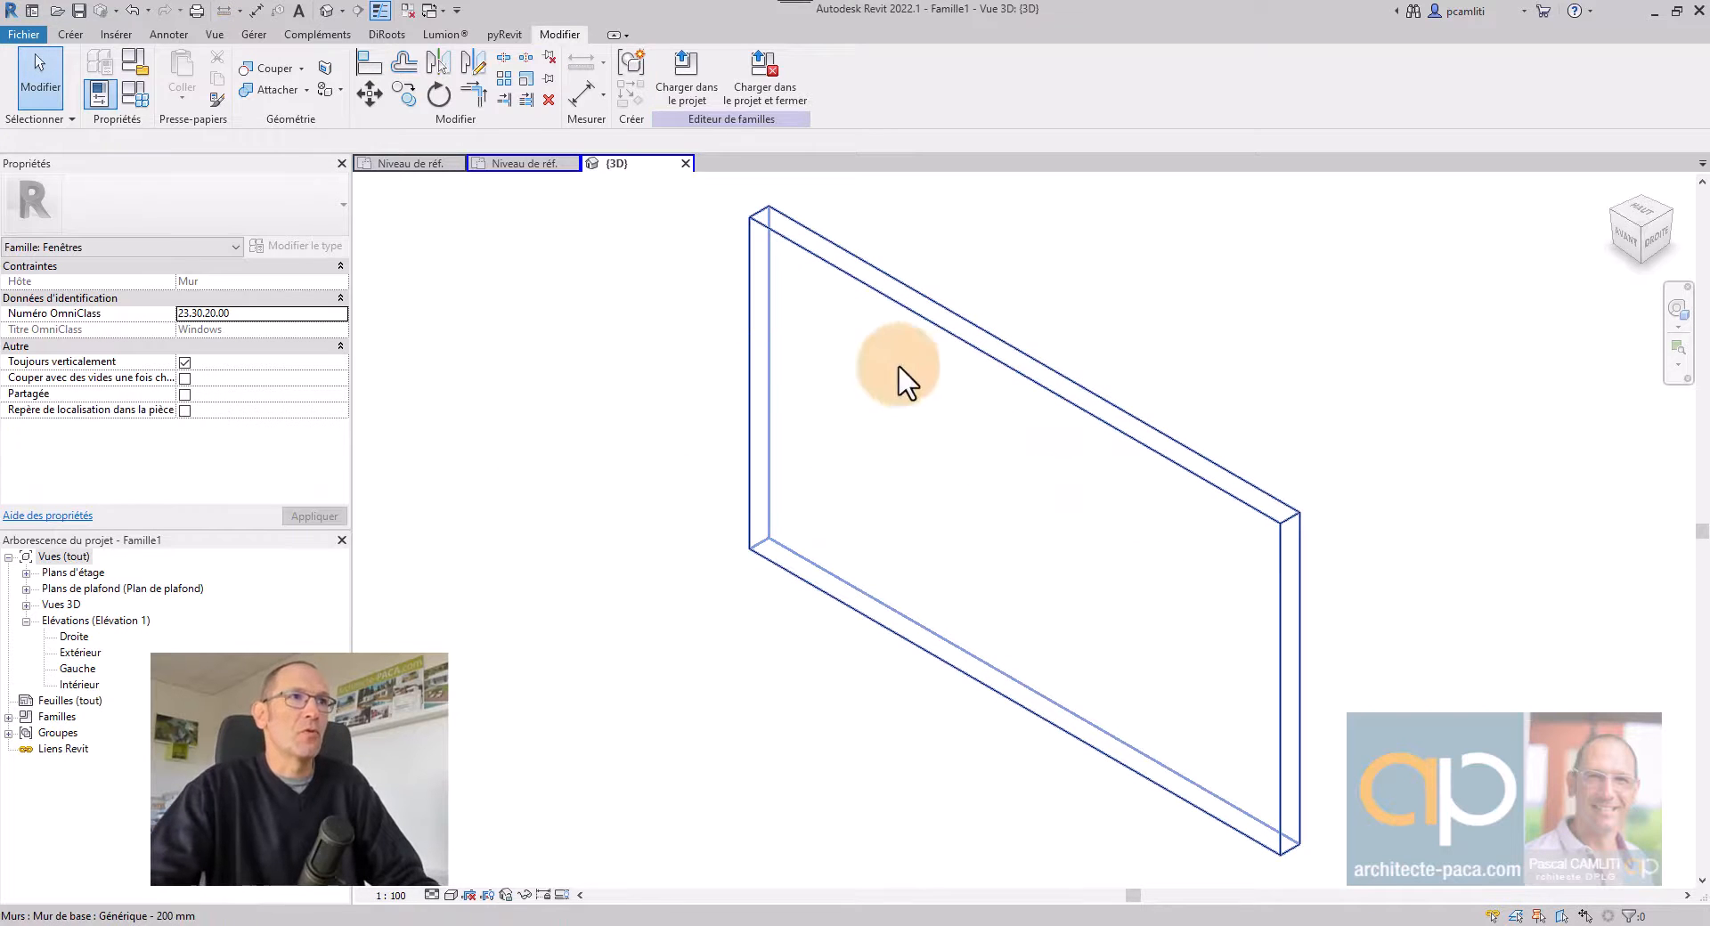
middle_click_drag(900, 382, 1002, 306, "shift")
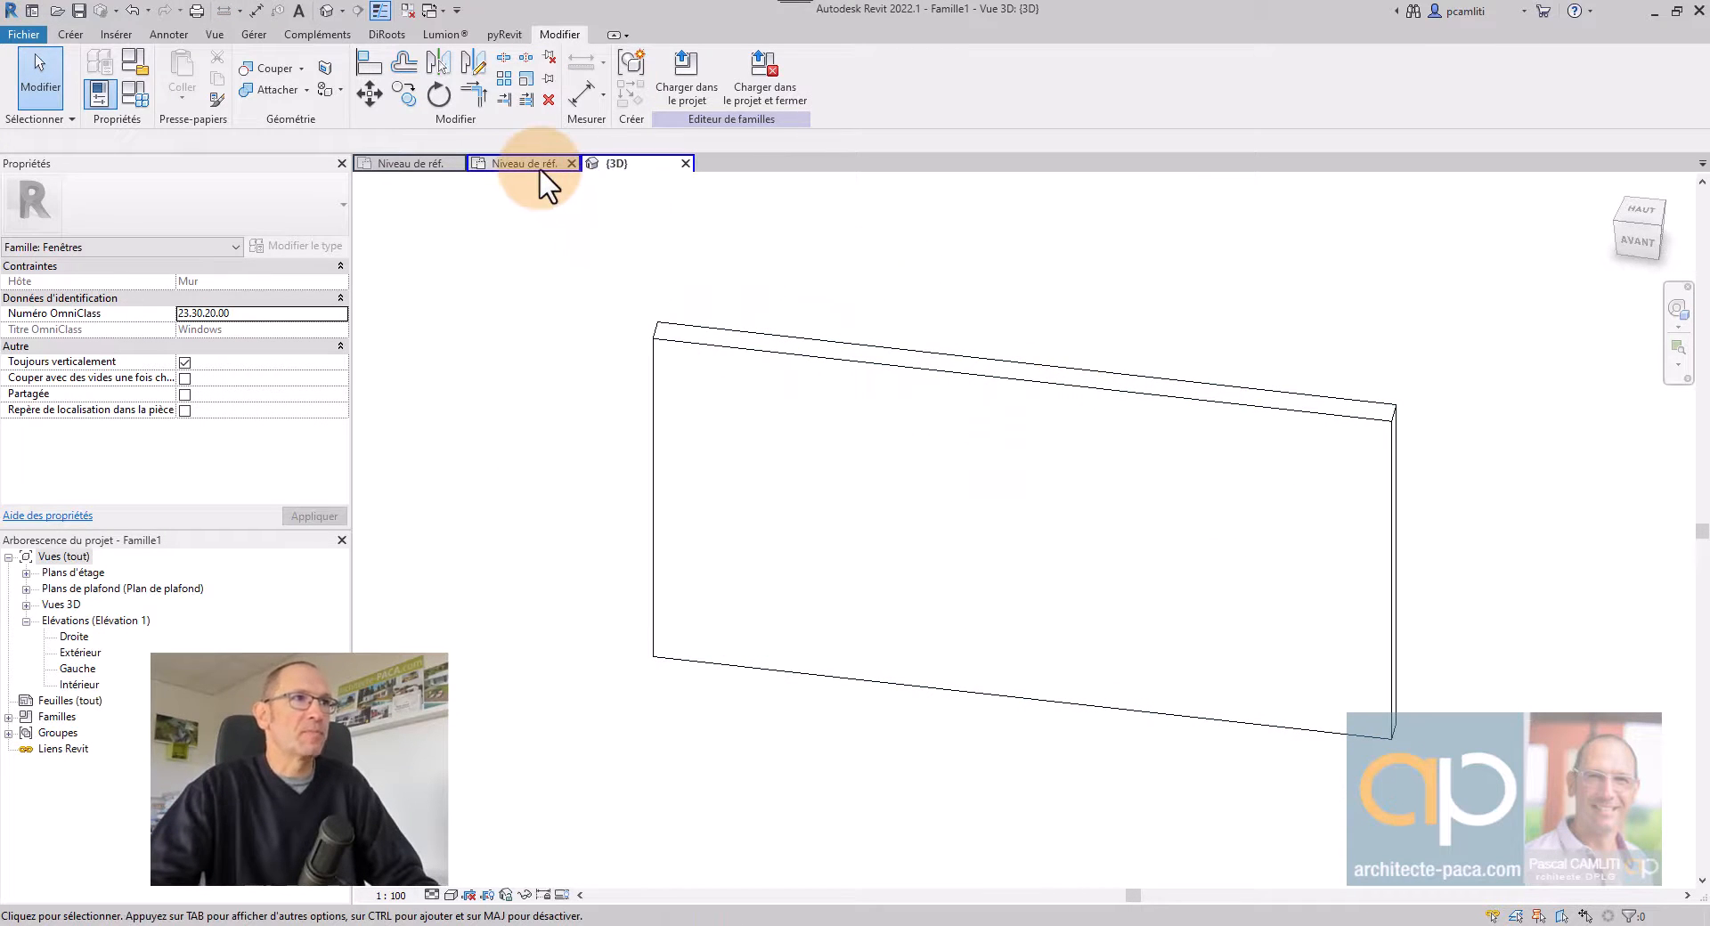
Return to the existing sliding-window family's plan and open its Intérieur elevation to examine the window's height.
left_click(424, 163)
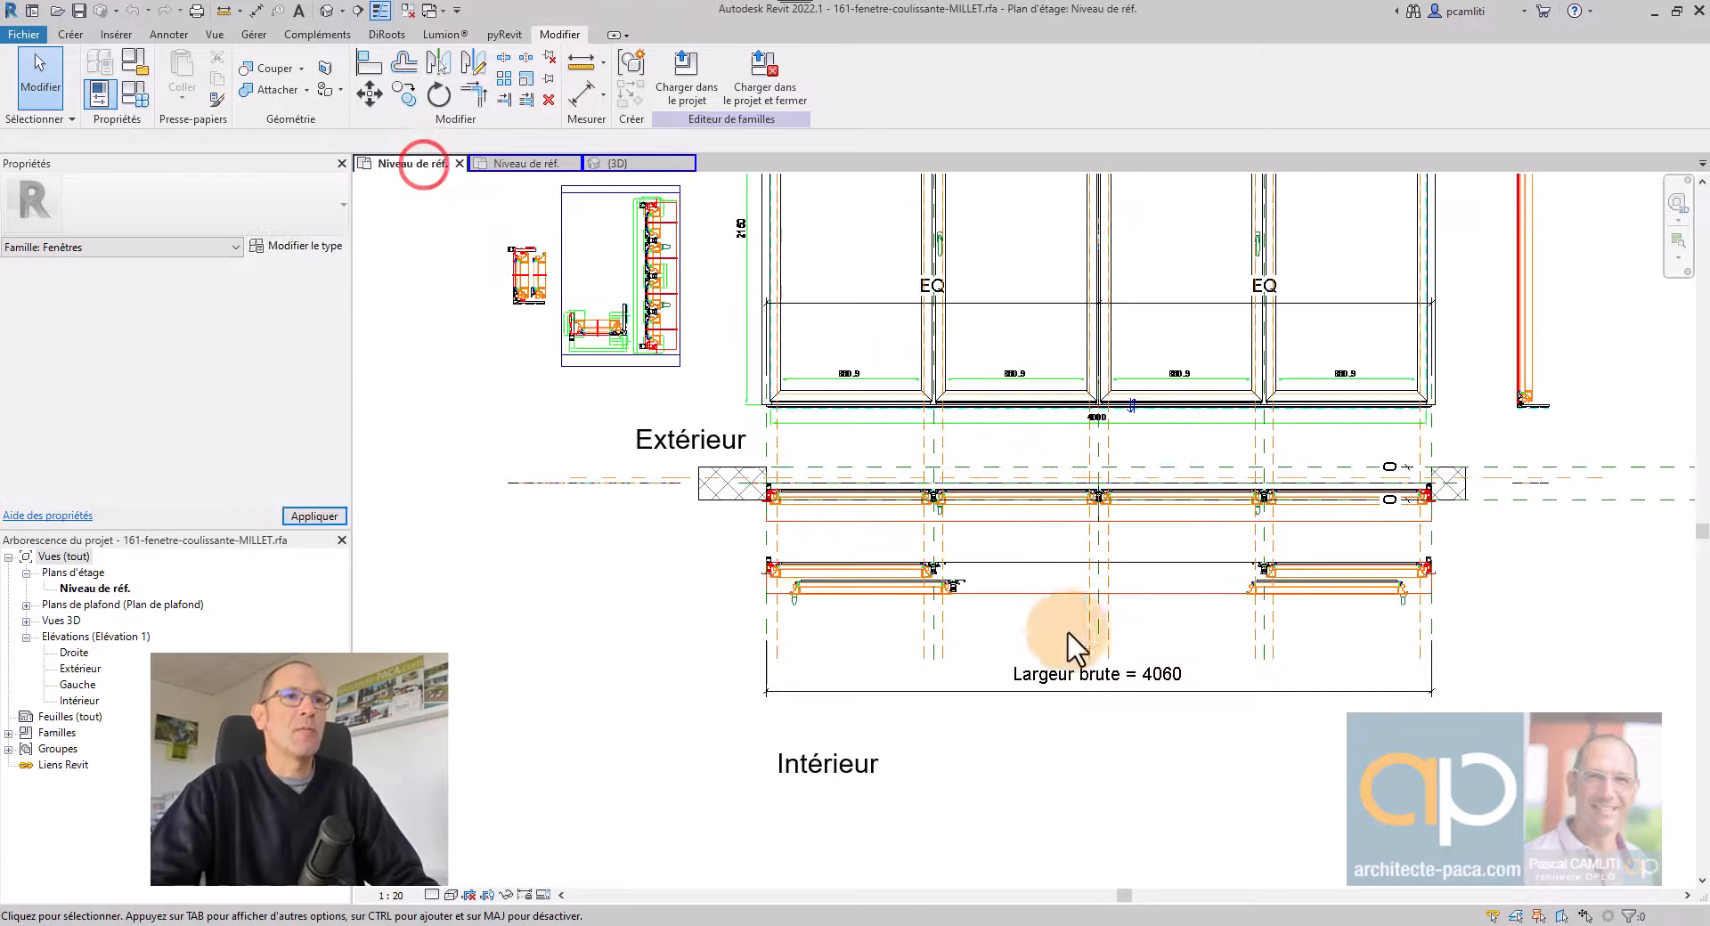
scroll(1428, 492, "down", 2)
middle_click_drag(1423, 493, 1236, 584)
scroll(1238, 581, "up", 1)
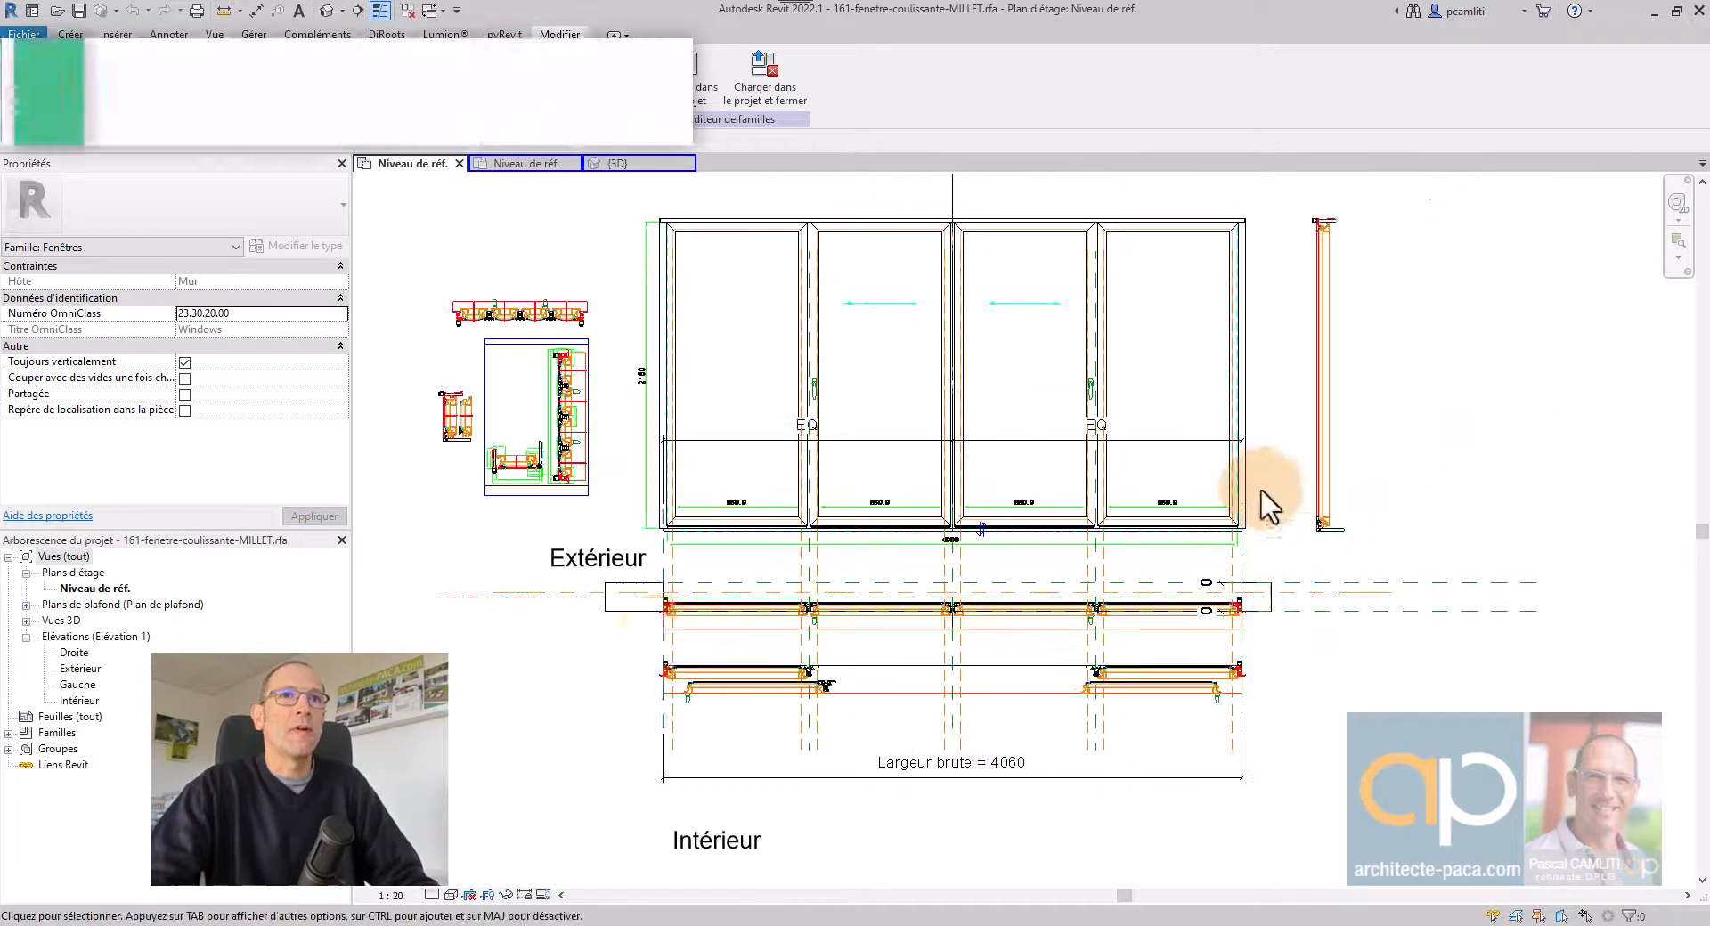
double_click(93, 700)
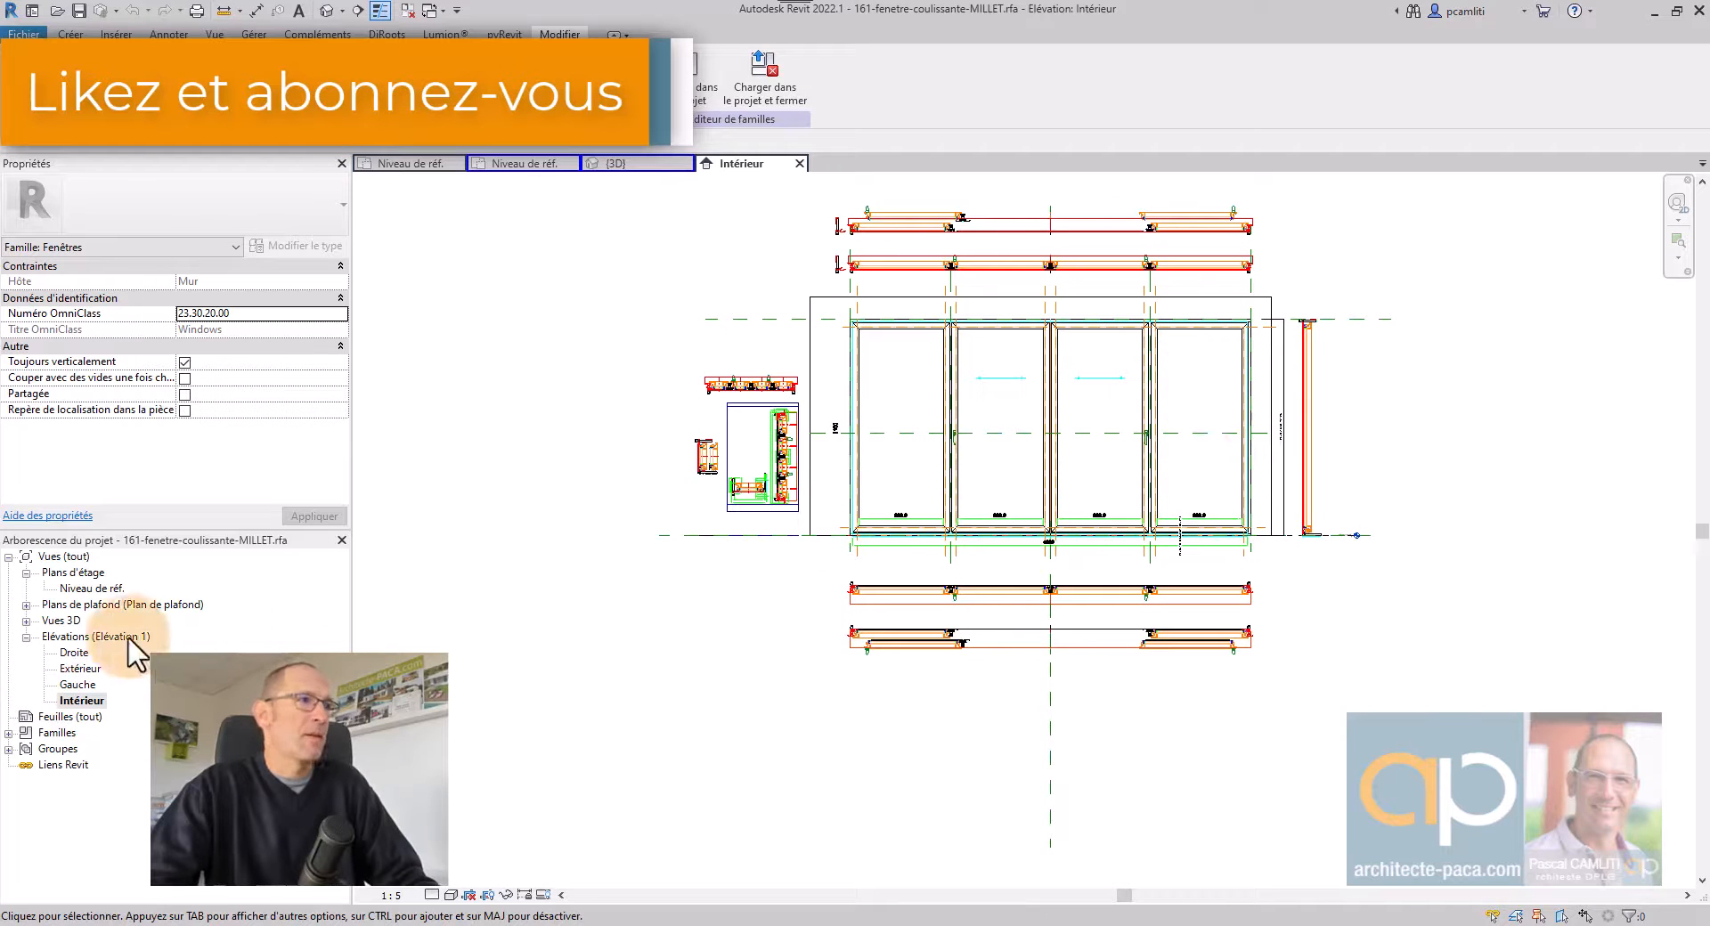
Open the existing family's Gauche elevation and dimension the window height from Niveau de réf. to the upper reference plane.
double_click(77, 682)
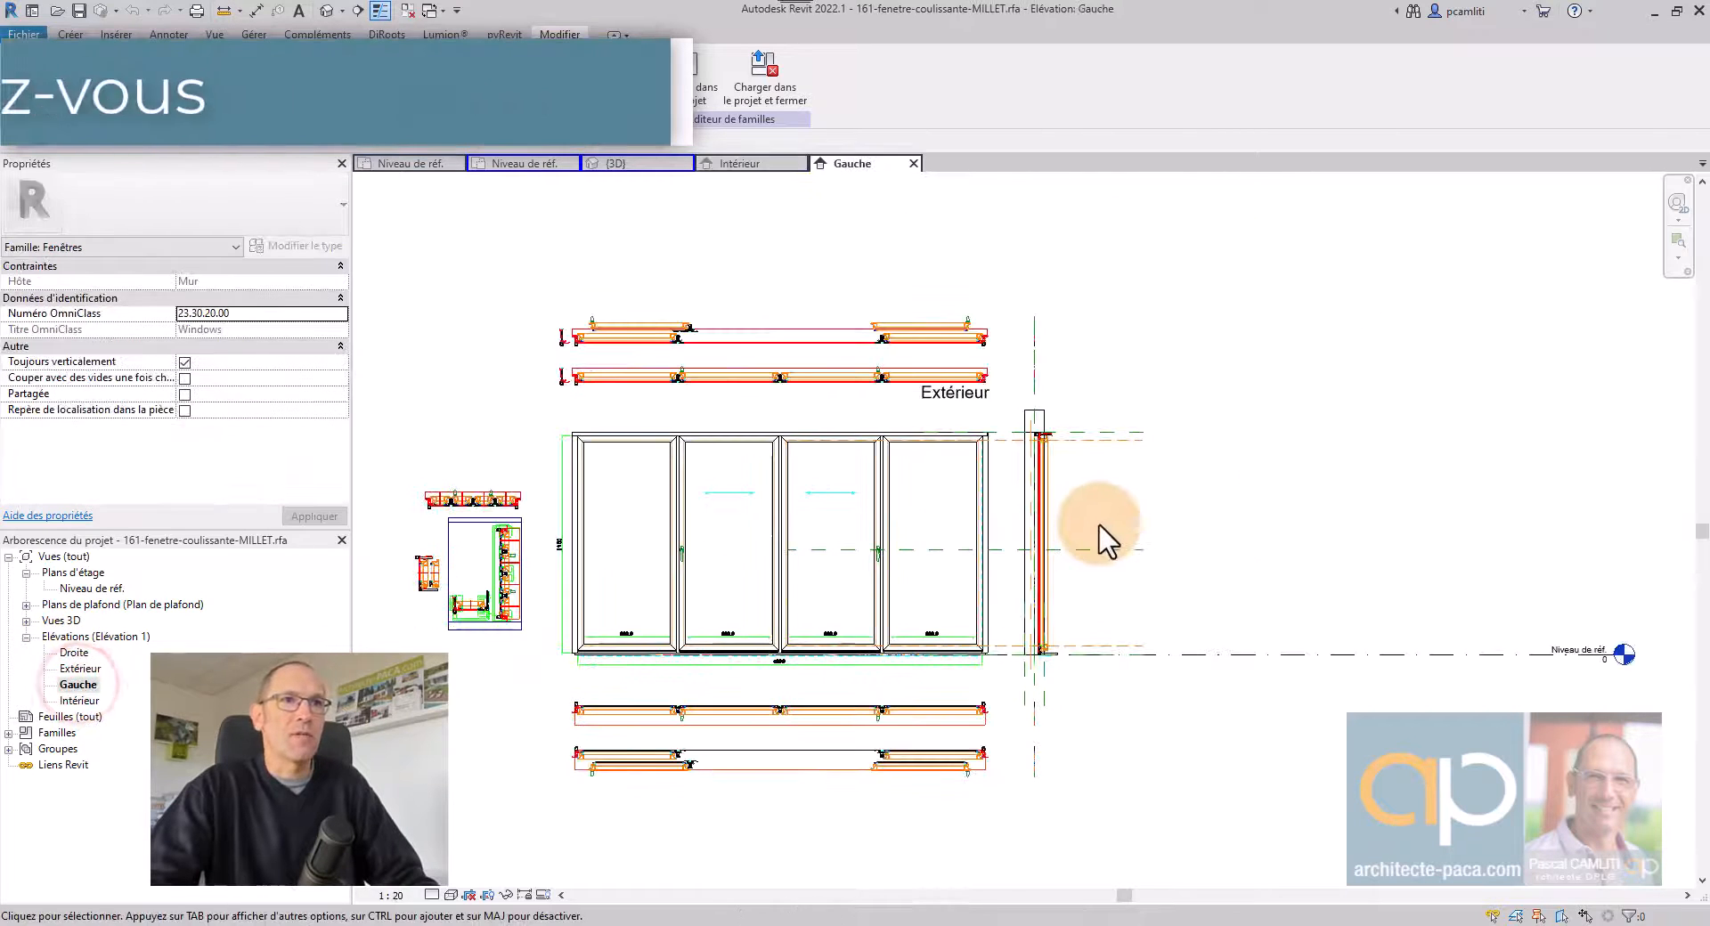
middle_click_drag(1107, 537, 1116, 566)
scroll(1015, 632, "up", 5)
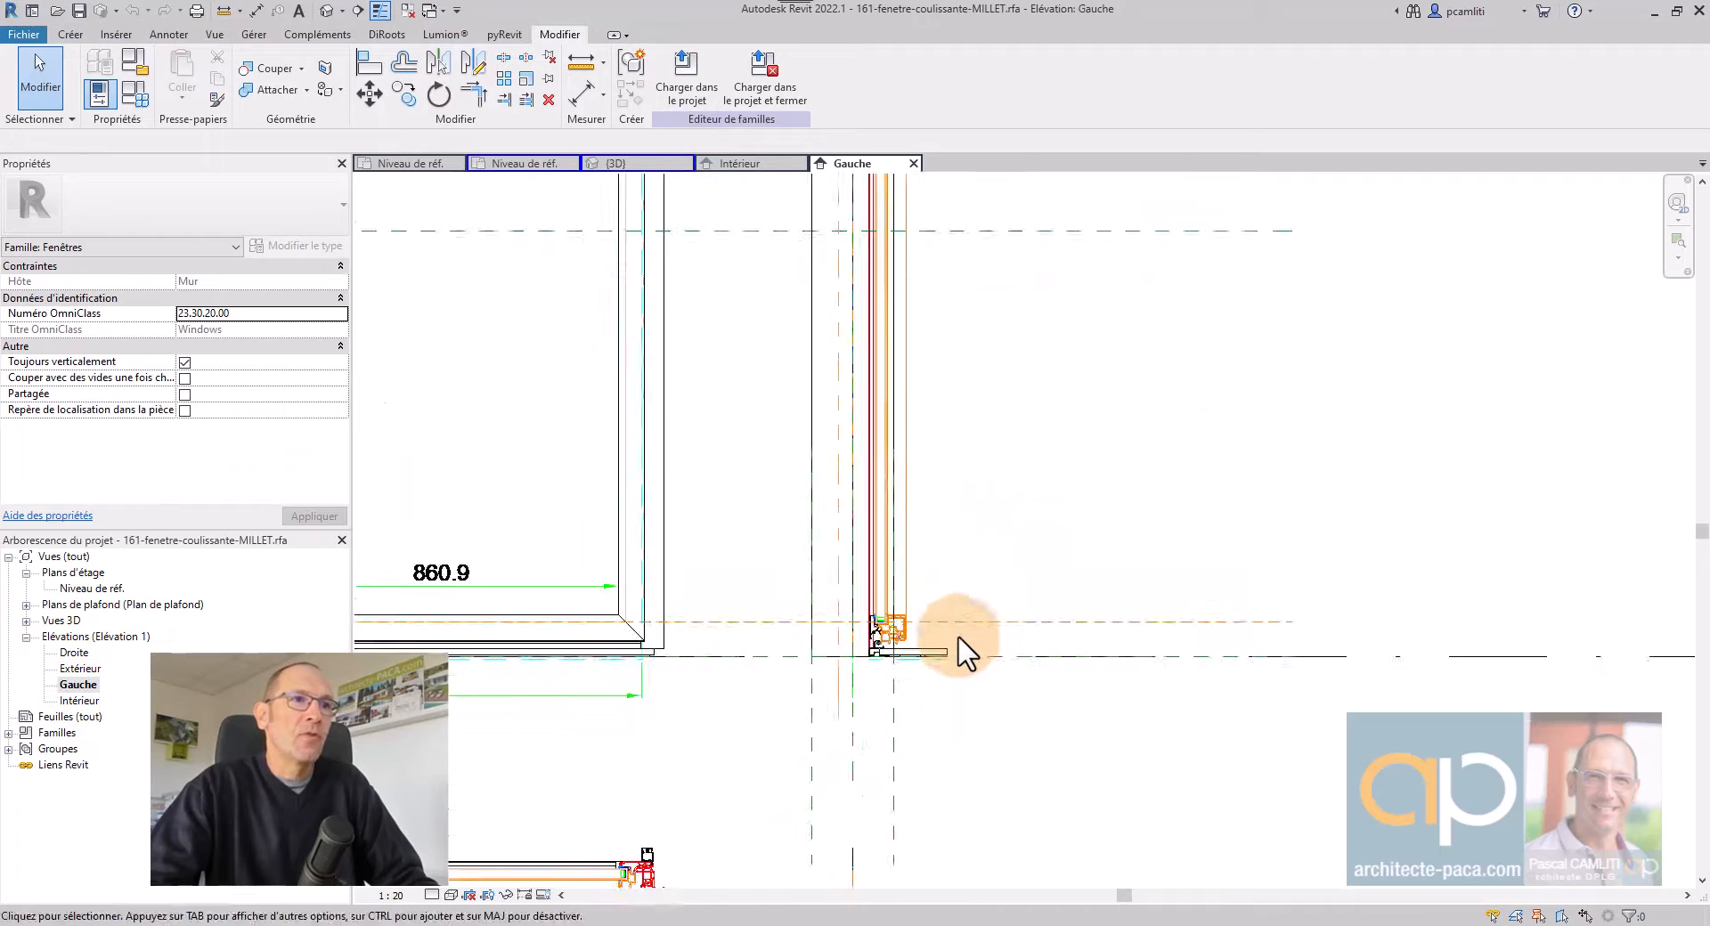
middle_click_drag(1013, 624, 958, 664)
scroll(954, 660, "down", 4)
middle_click_drag(997, 357, 938, 356)
left_click(579, 90)
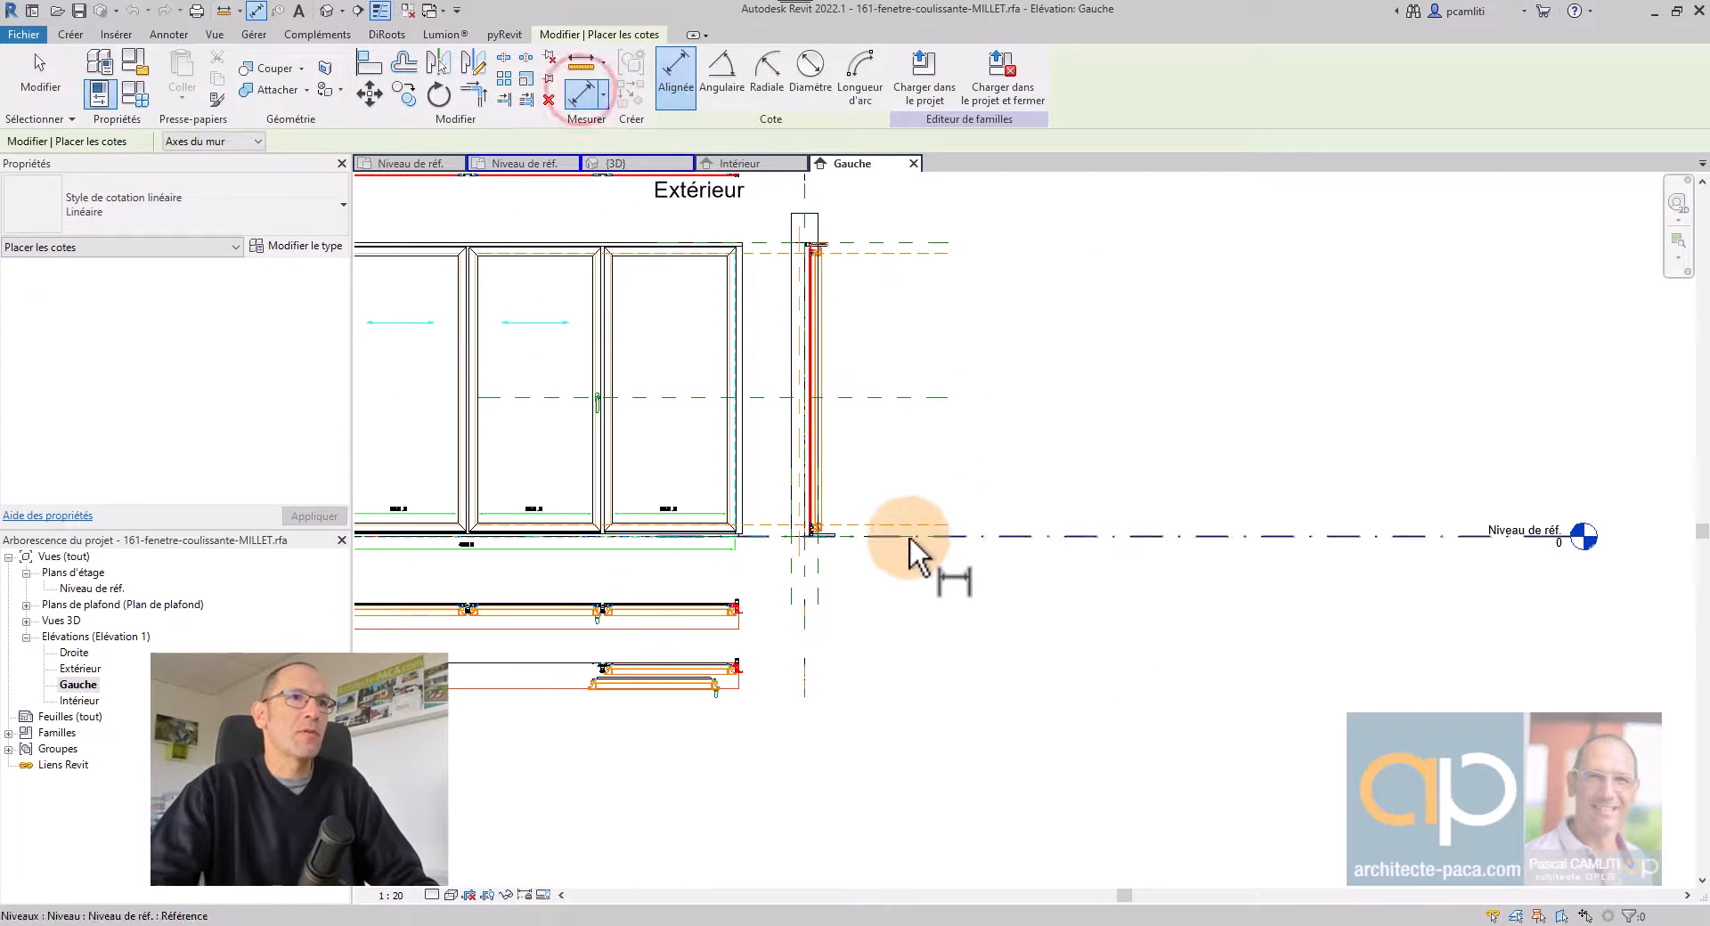
left_click(910, 537)
scroll(886, 259, "up", 1)
scroll(869, 249, "up", 2)
left_click(823, 224)
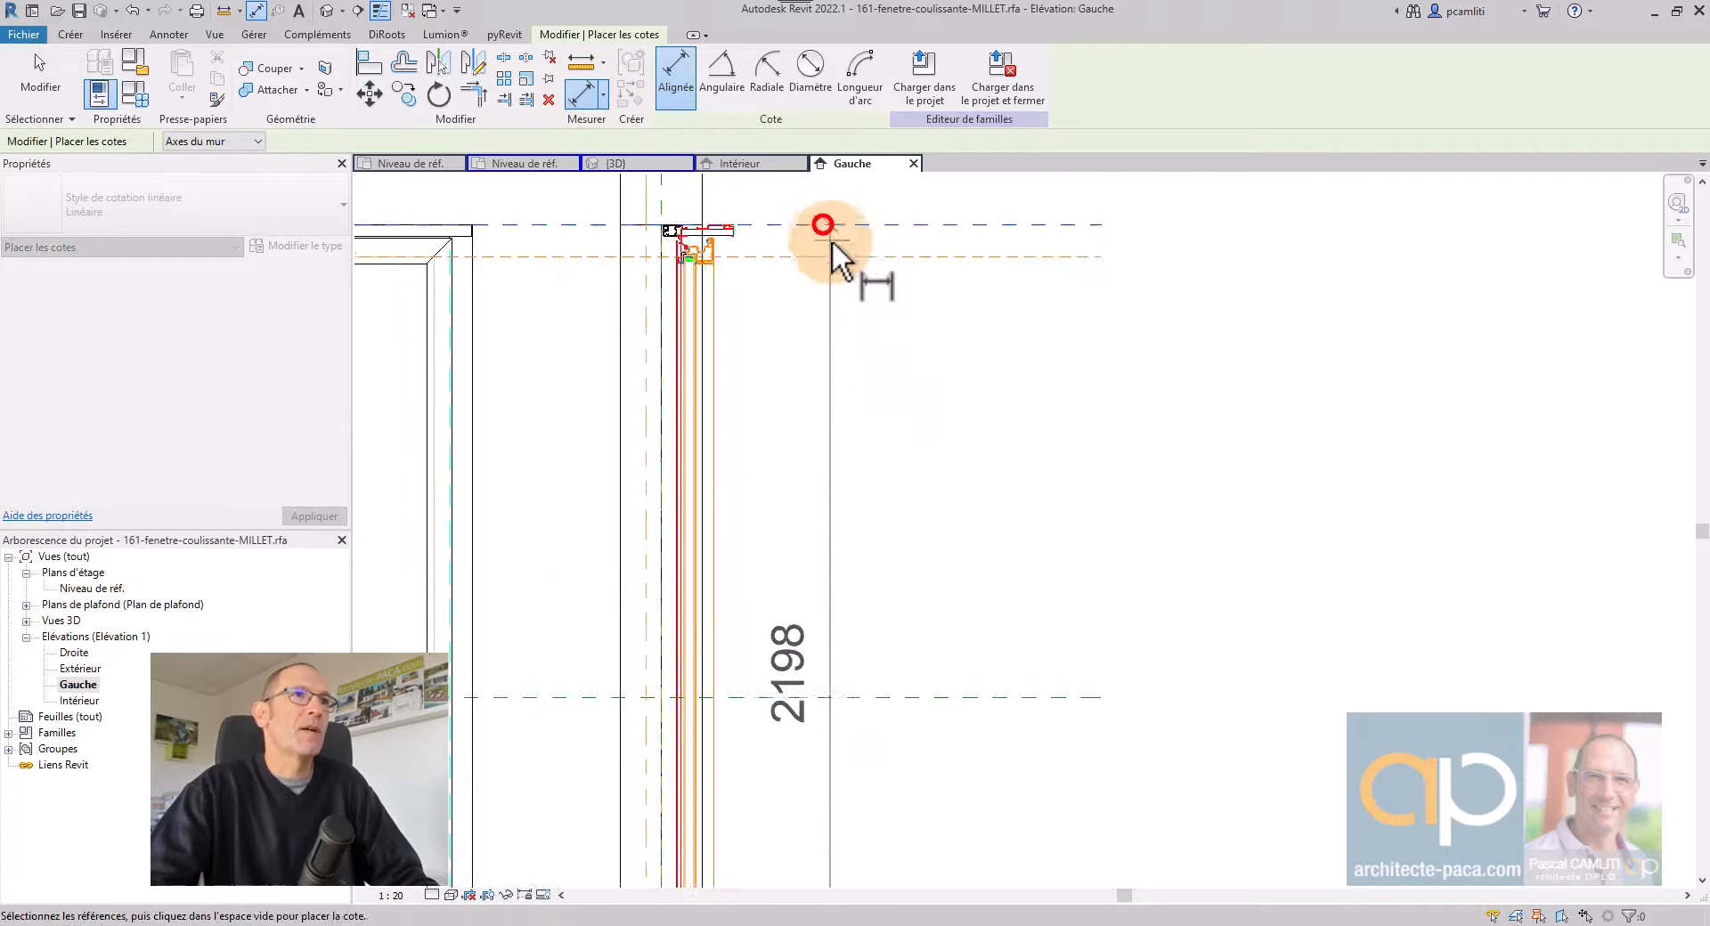
left_click(860, 296)
scroll(904, 356, "down", 2)
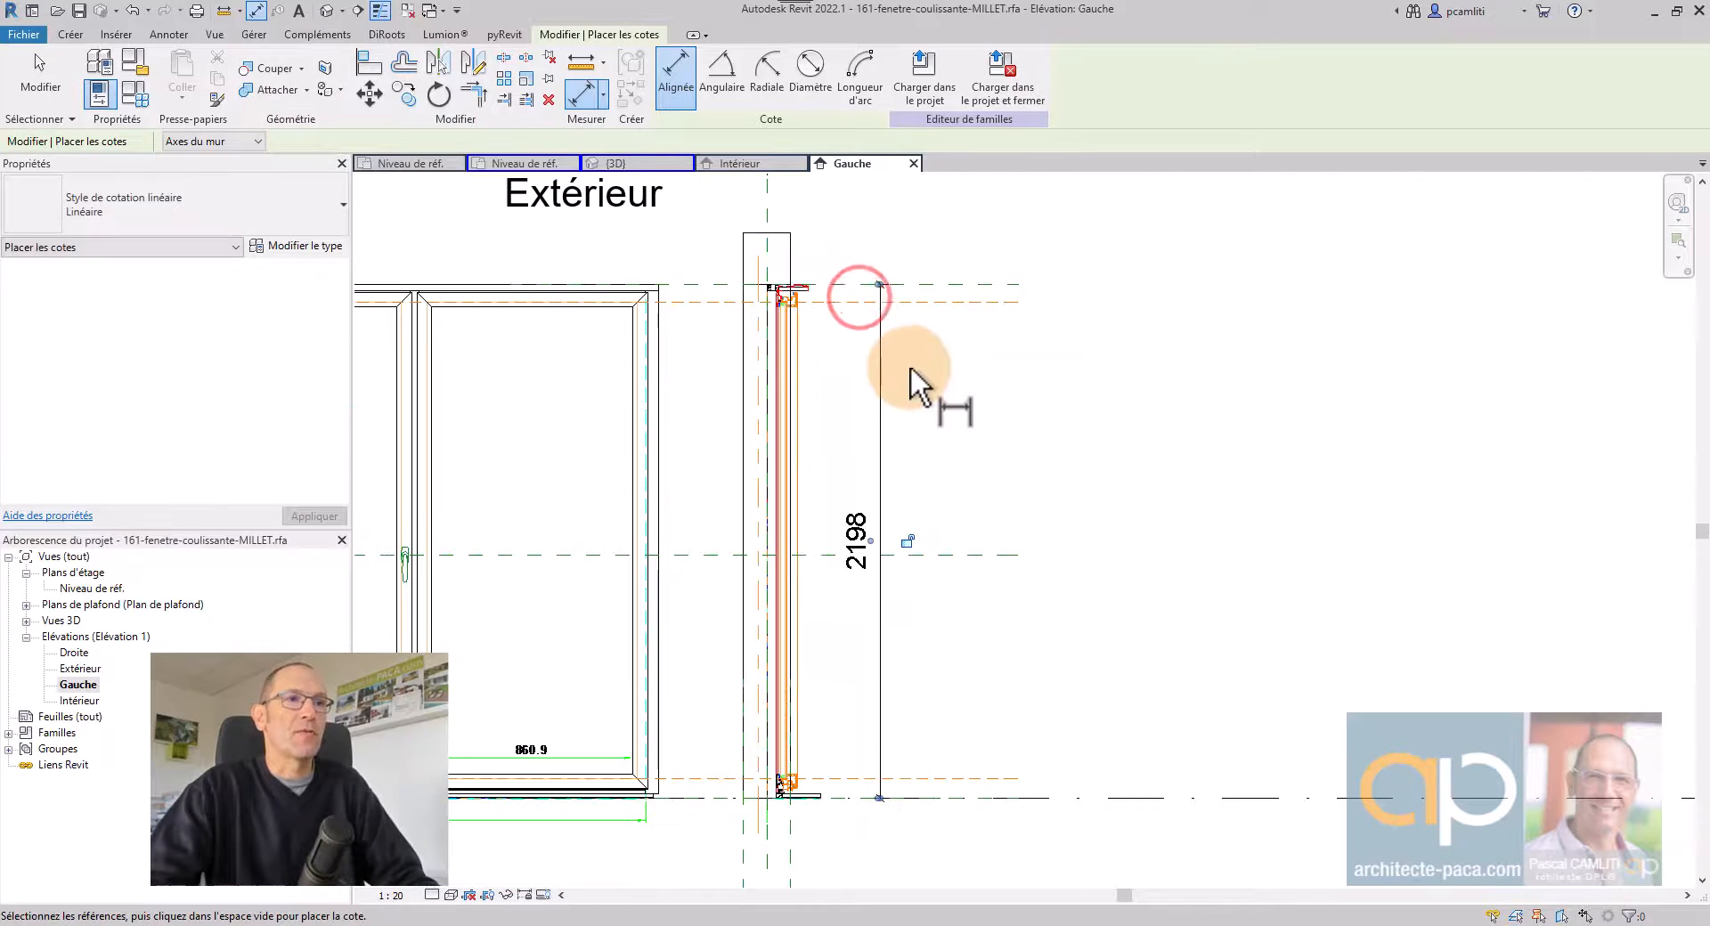
middle_click_drag(910, 365, 970, 411)
Return to the new family's reference-level plan and set the Hauteur parameter to 2198.
left_click(640, 164)
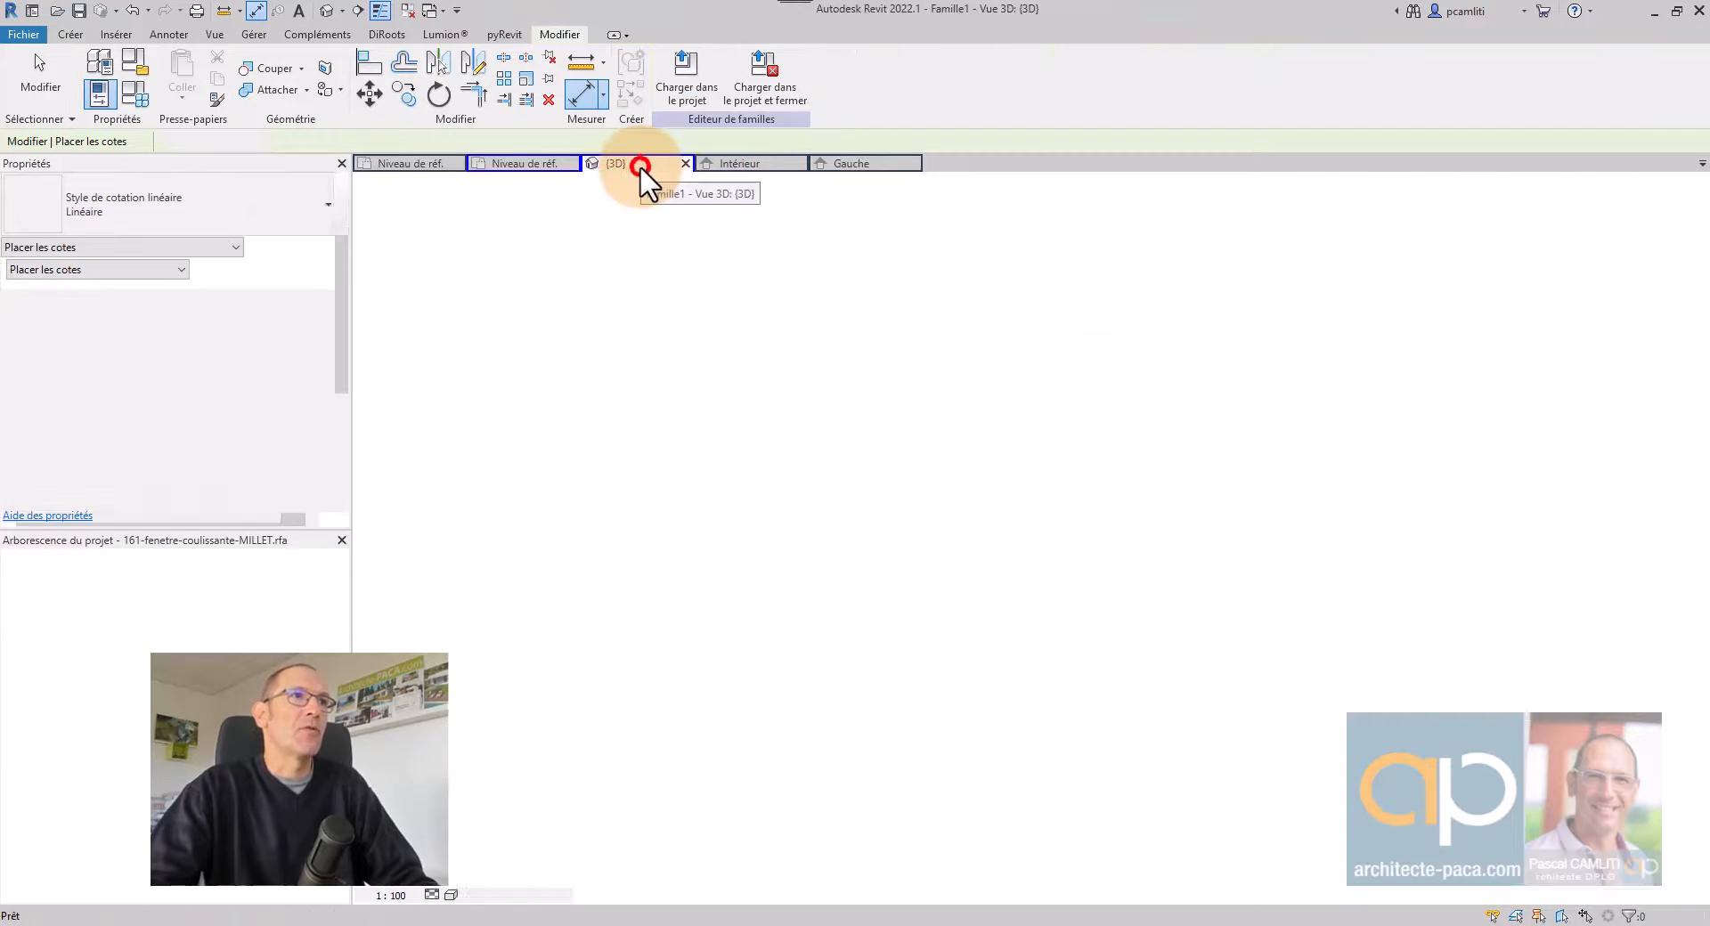
left_click(525, 169)
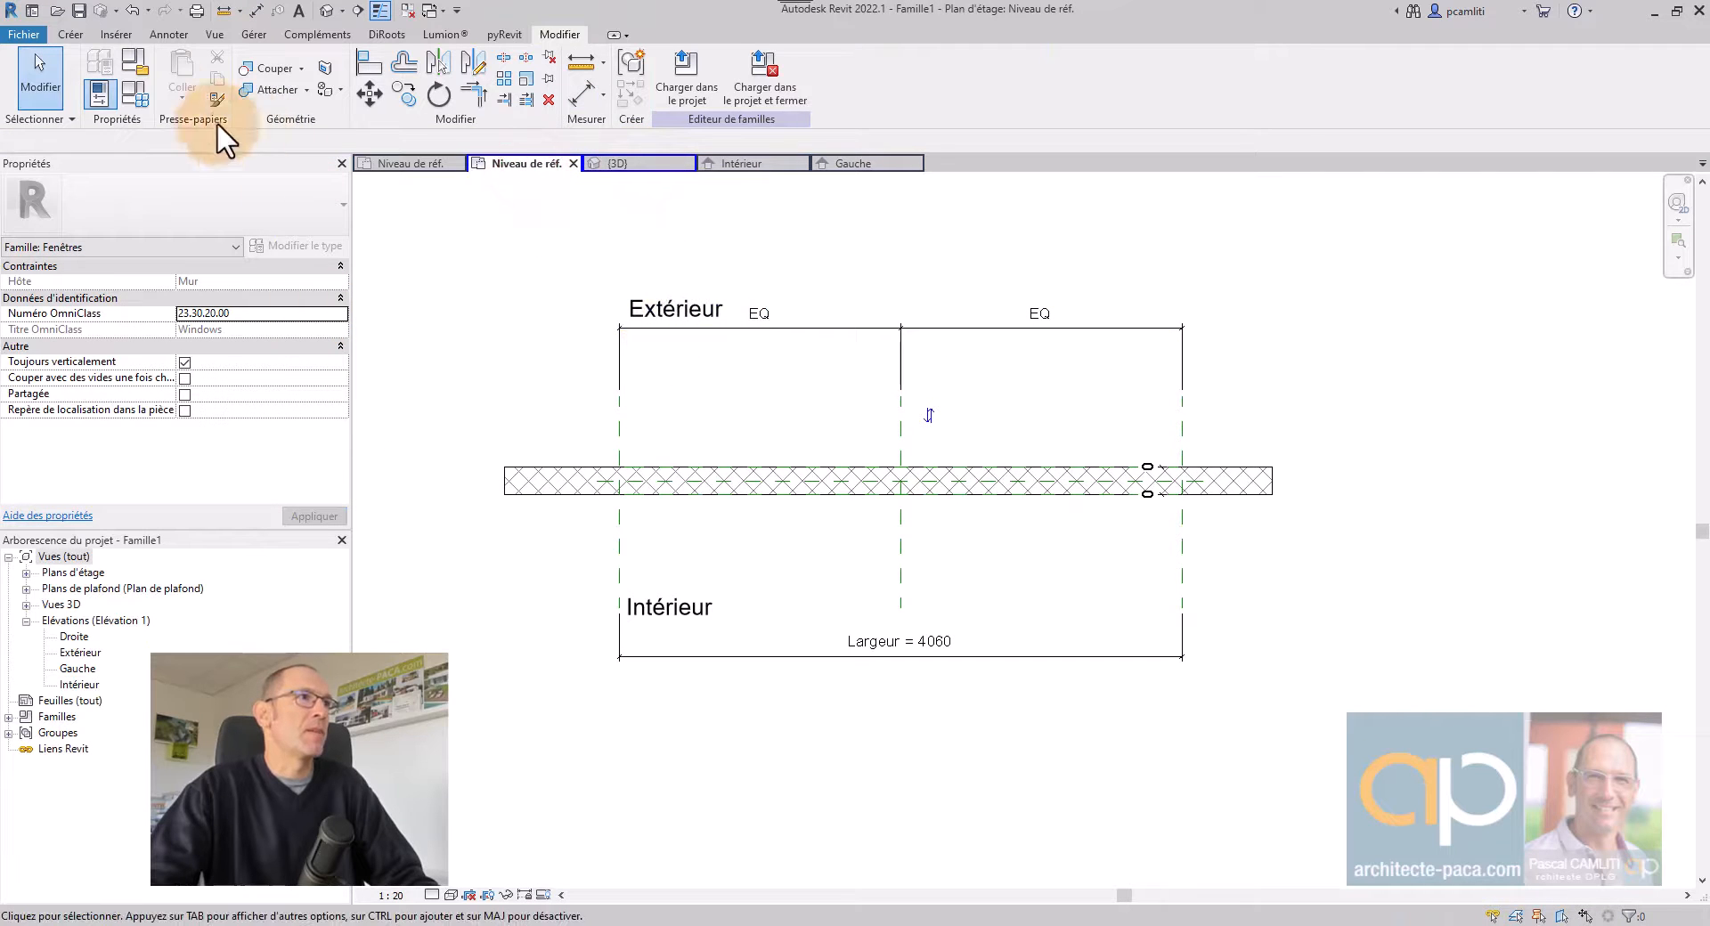
left_click(133, 93)
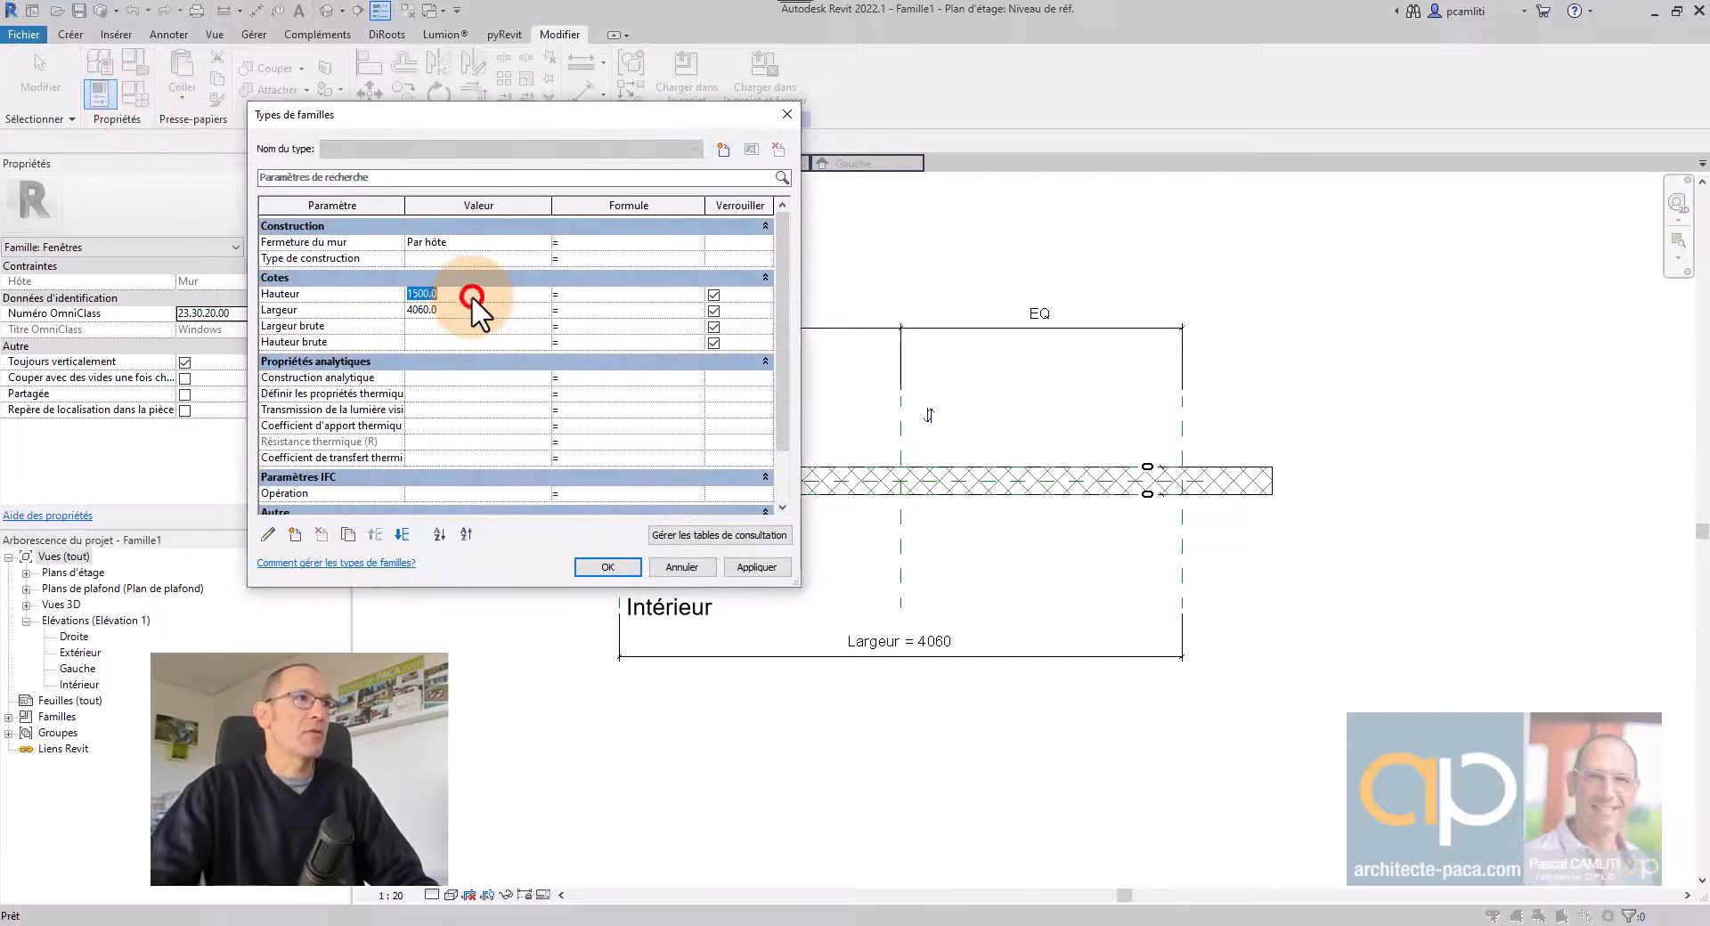
type("2198")
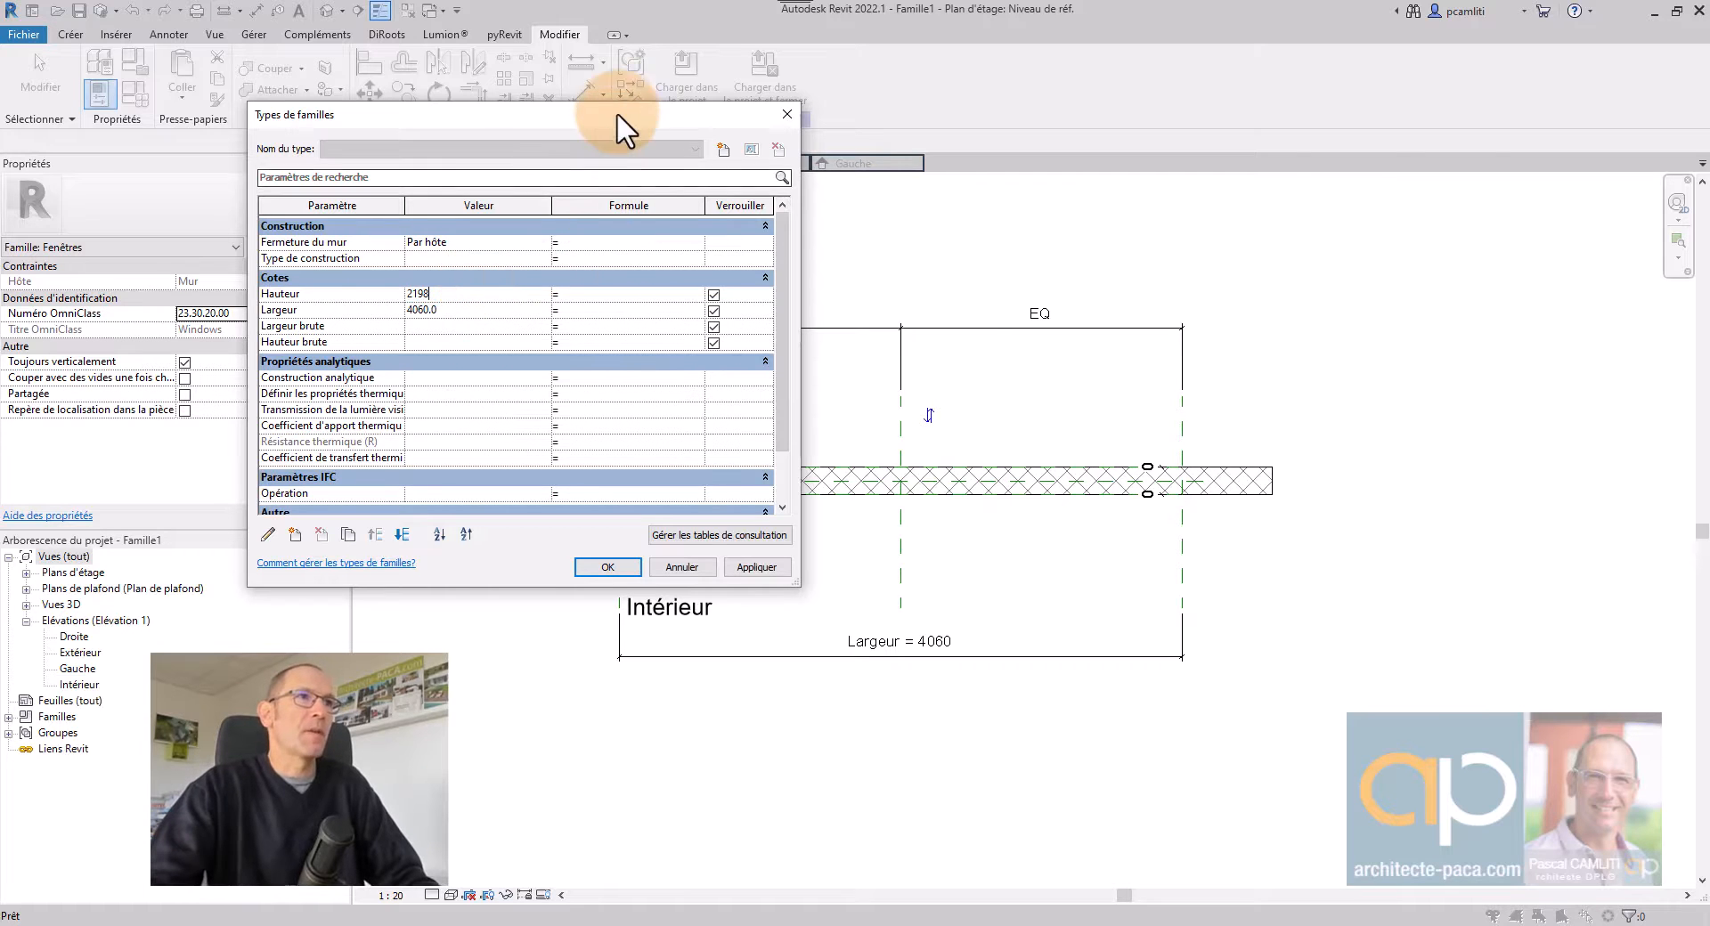
left_click_drag(616, 110, 1429, 61)
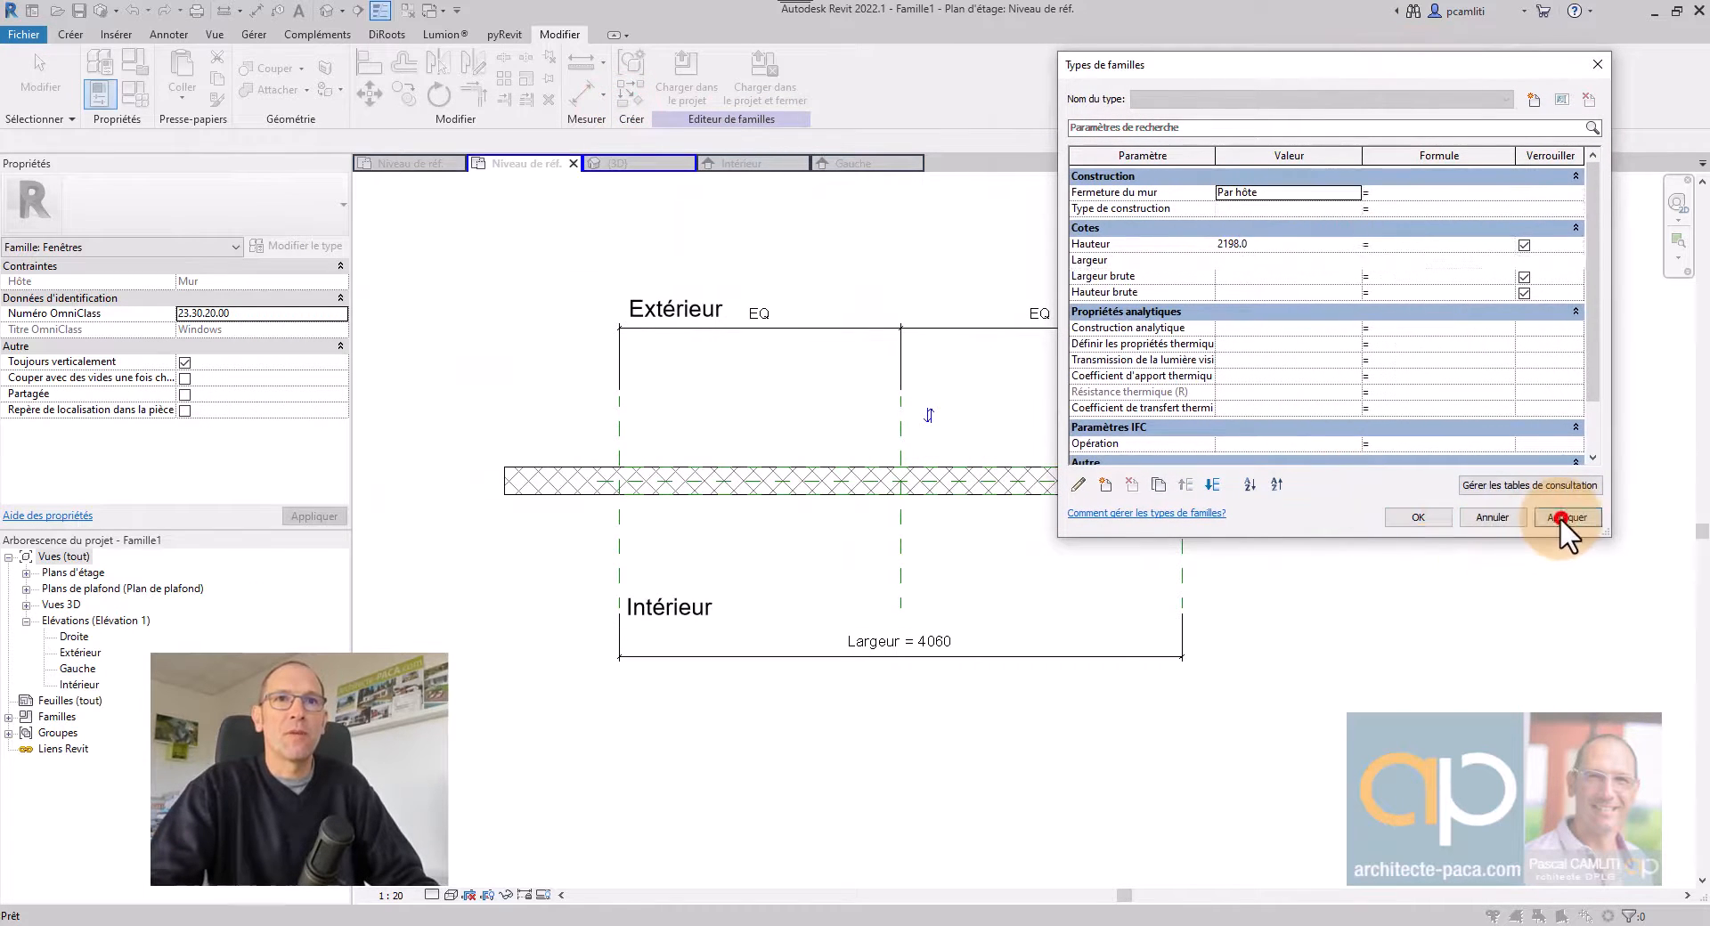
left_click(1418, 518)
left_click(1304, 585)
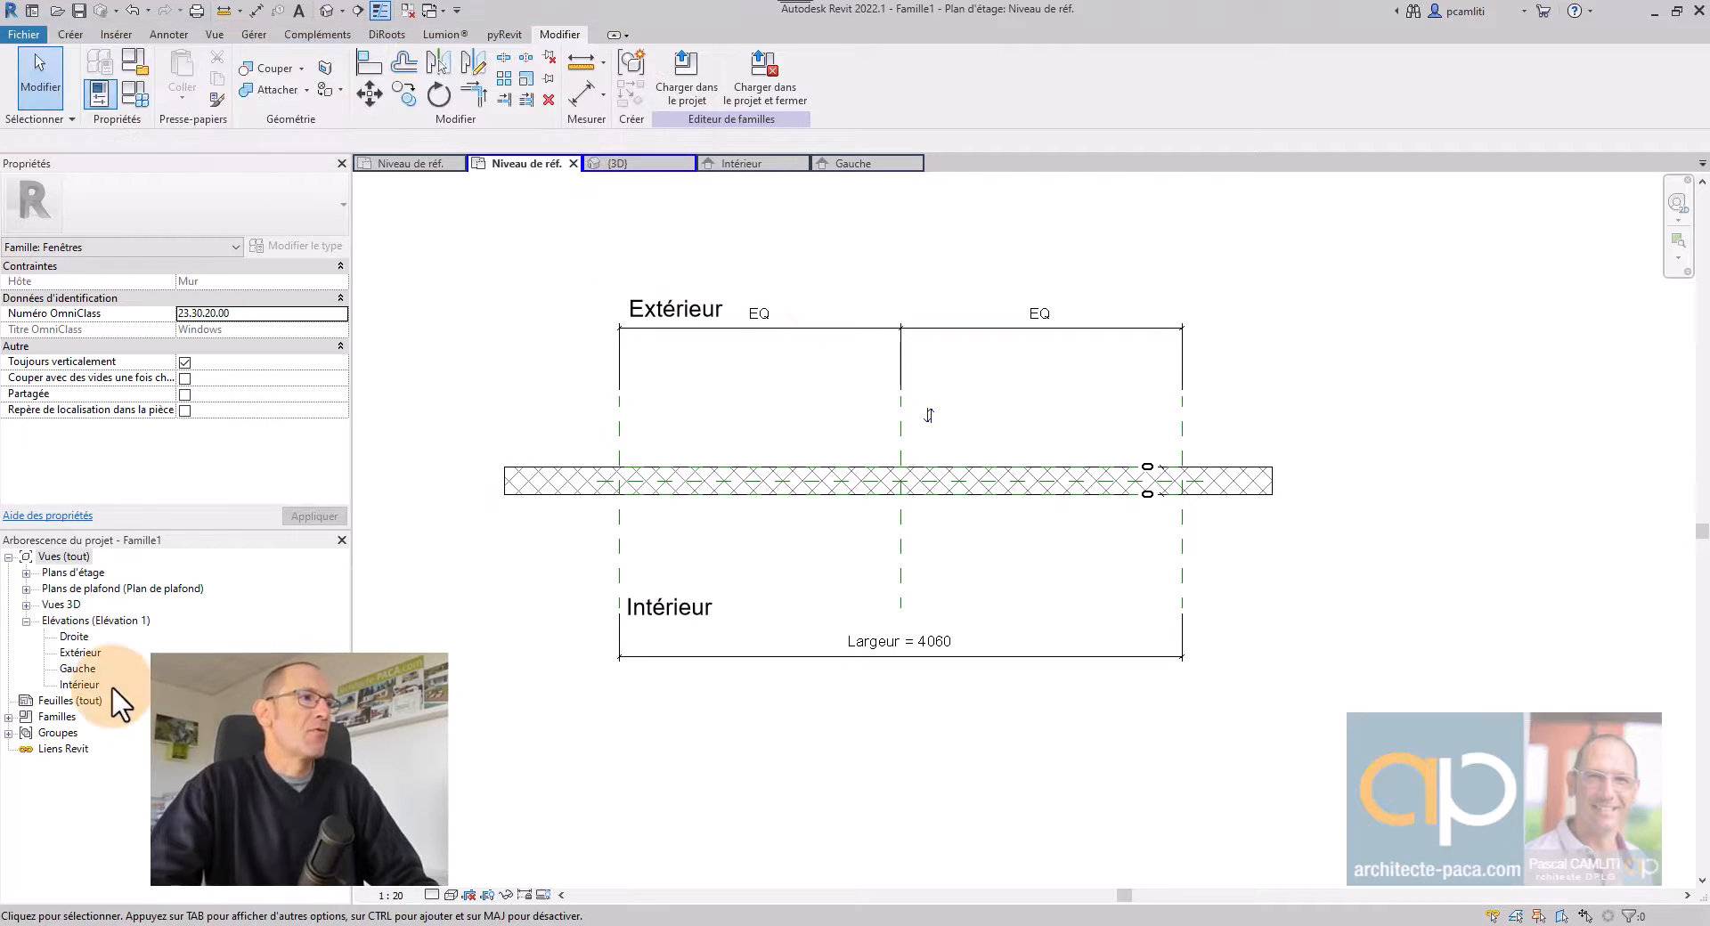
Open the new family's Intérieur elevation and stretch the host wall's top upward to a height of about 4400 mm.
double_click(81, 683)
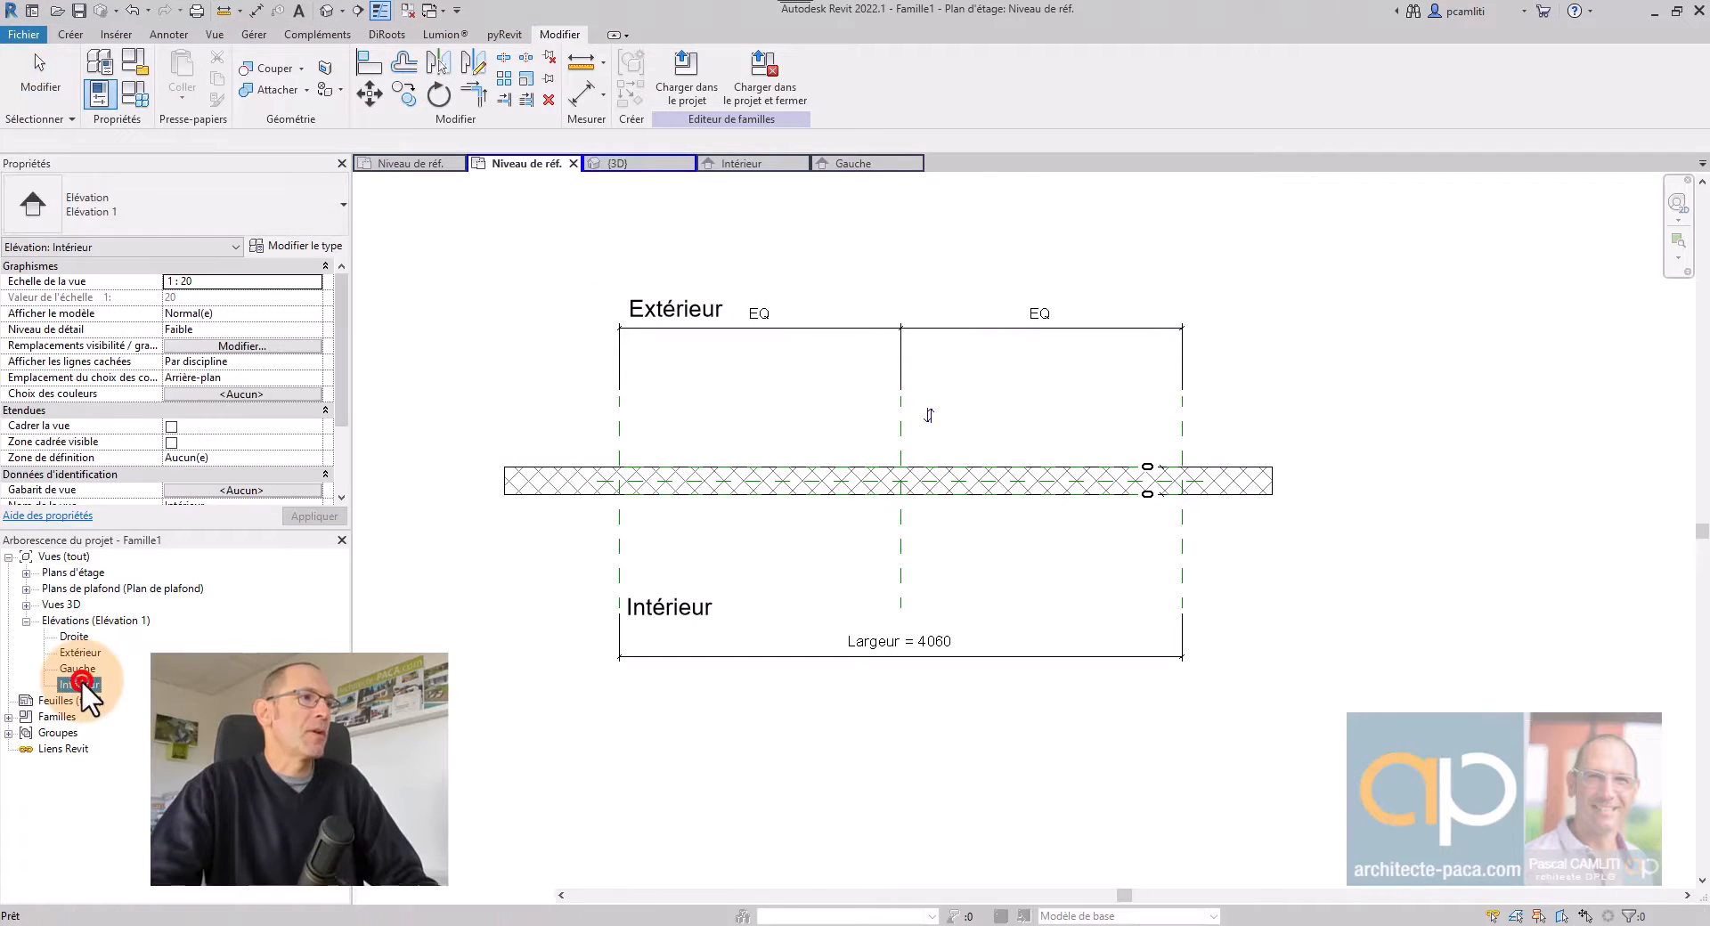
scroll(1004, 378, "down", 2)
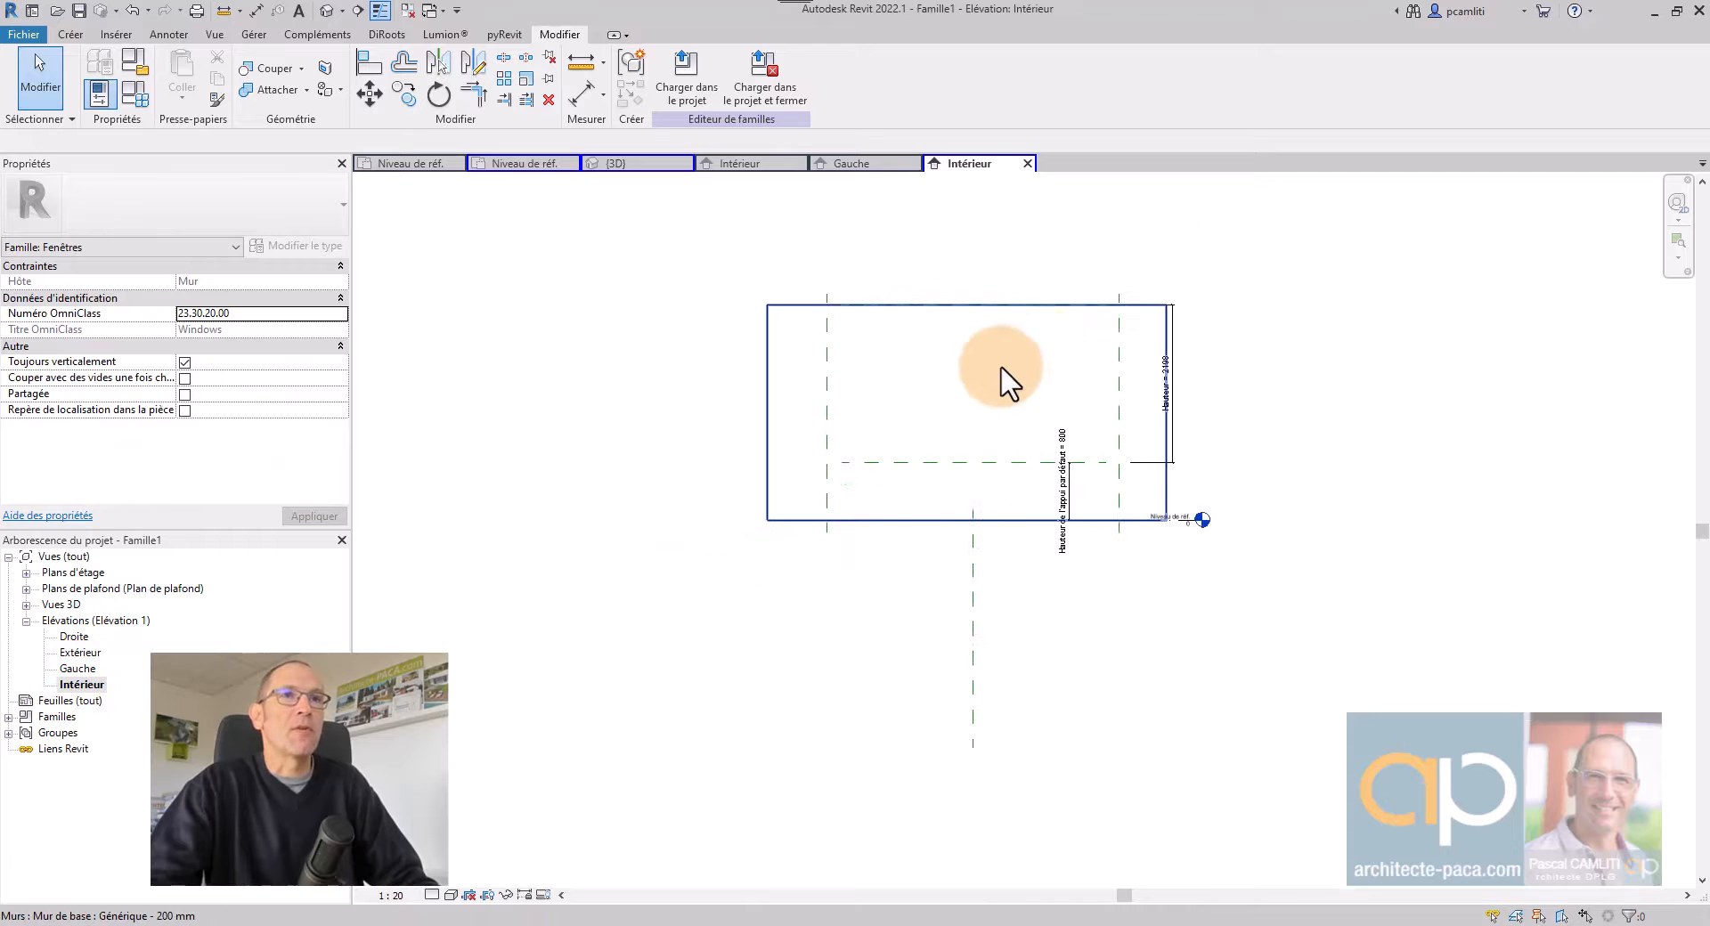
left_click(1033, 305)
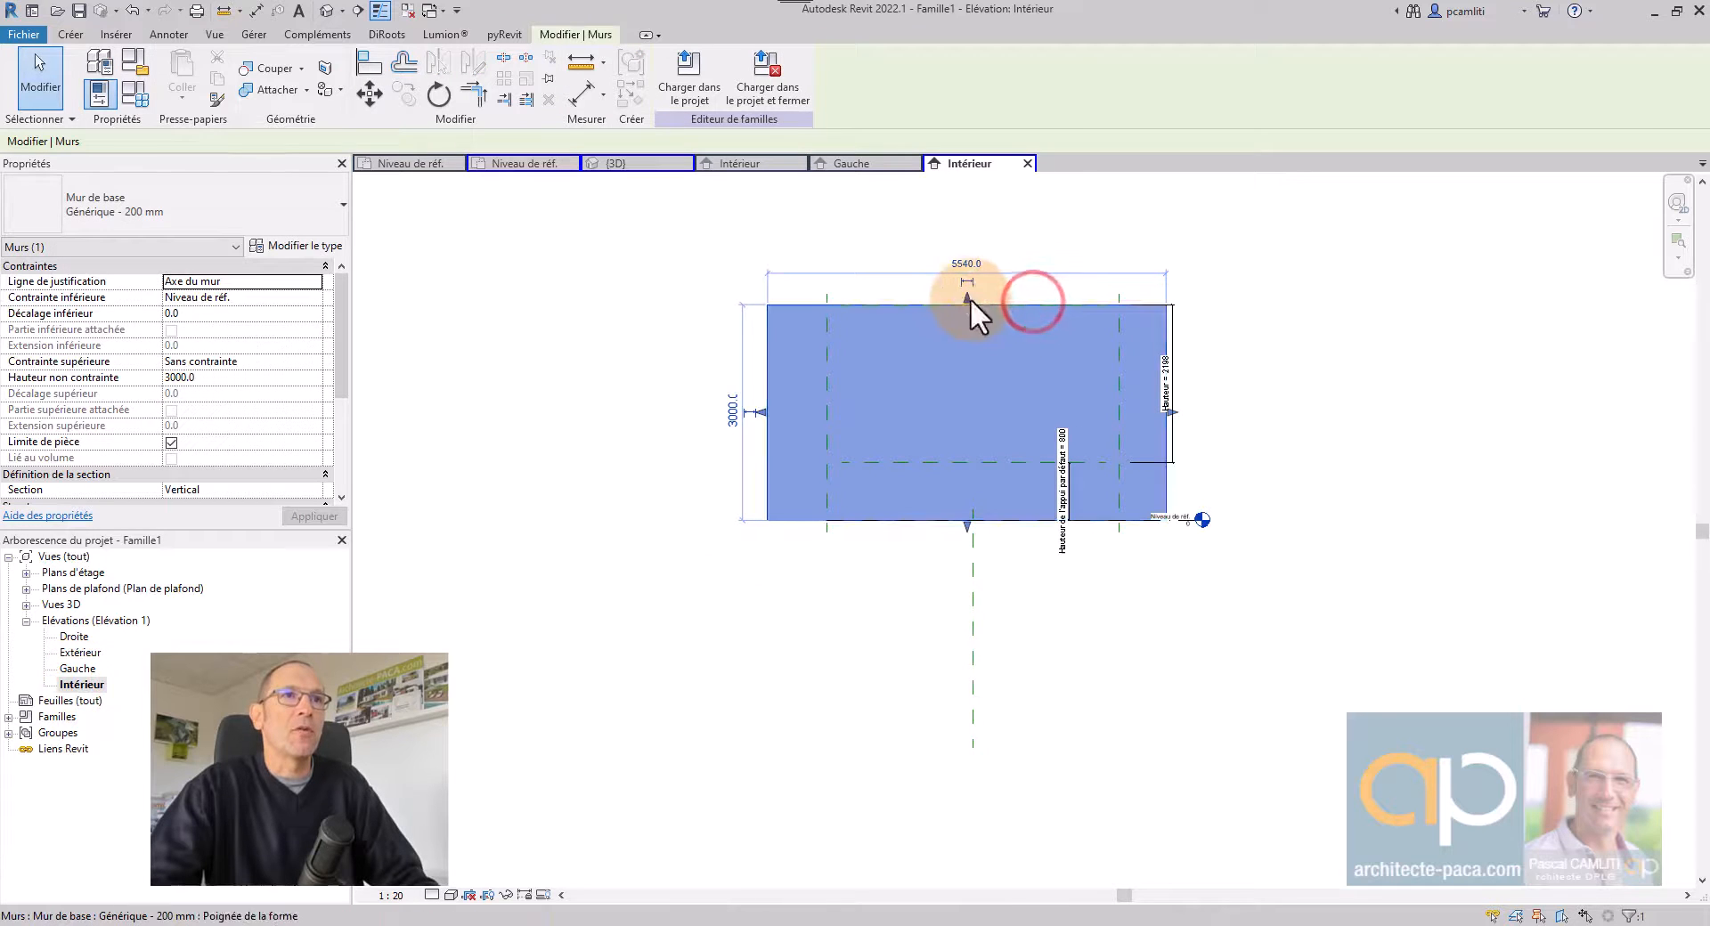
left_click_drag(965, 296, 965, 206)
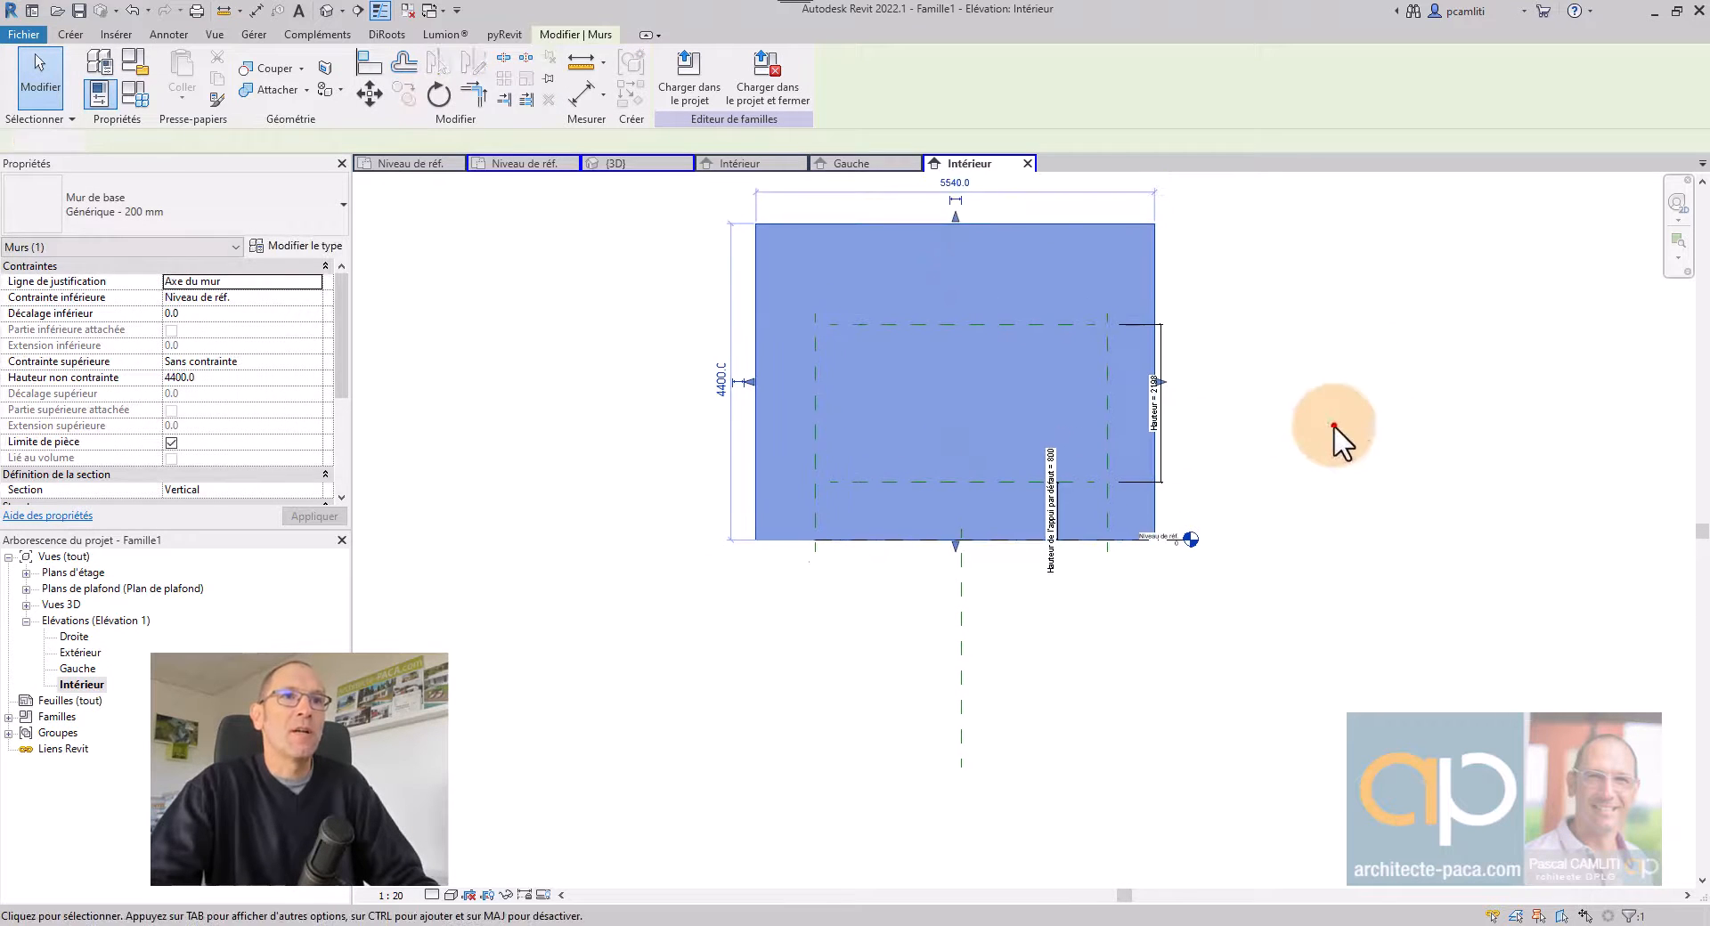
left_click(1333, 425)
Set the Hauteur de l'appui par défaut parameter to 0 in the family types.
scroll(1057, 496, "up", 4)
left_click(1057, 481)
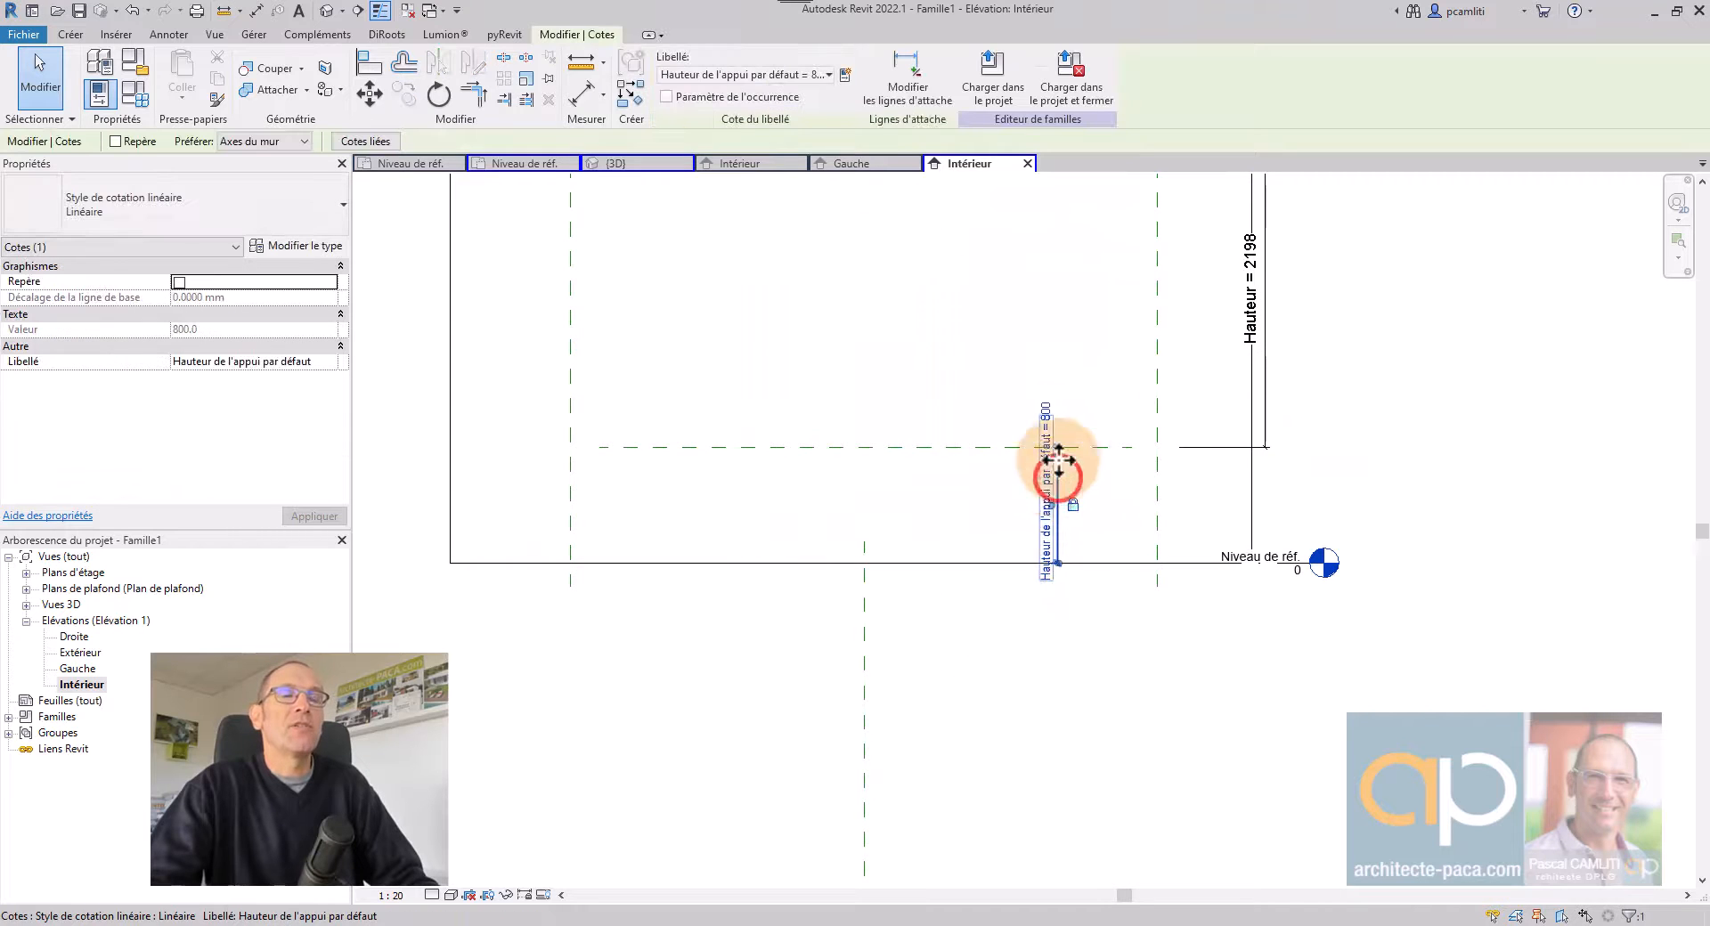
left_click(139, 96)
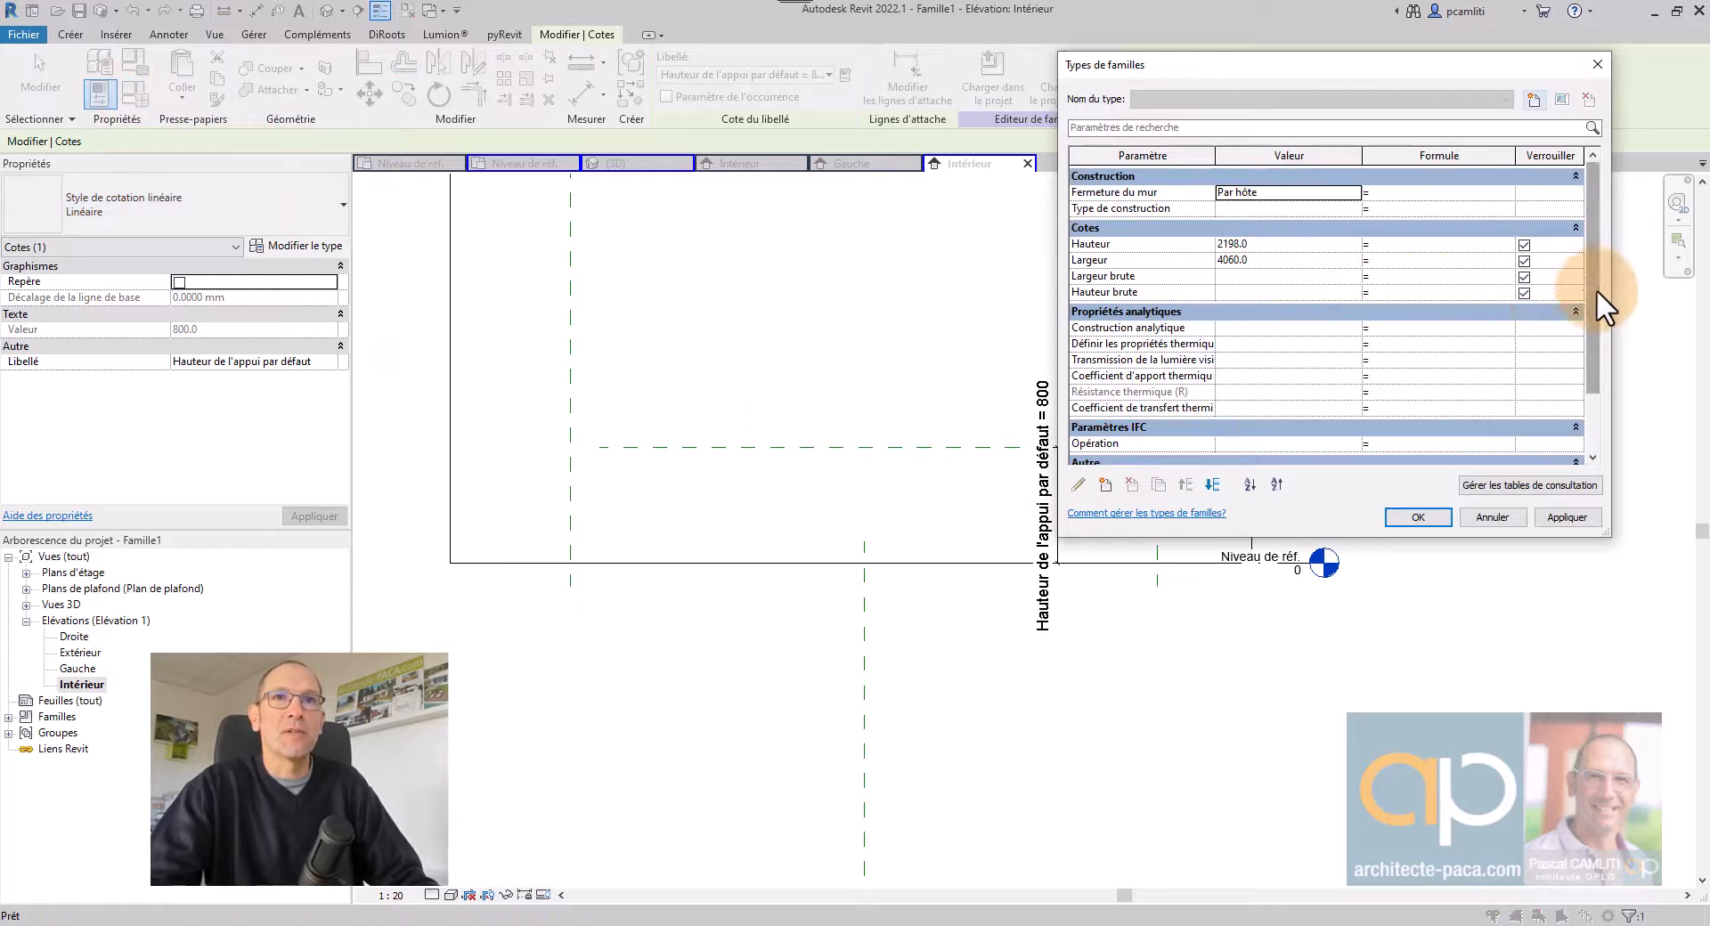
left_click_drag(1596, 292, 1596, 358)
left_click(1350, 410)
type("0")
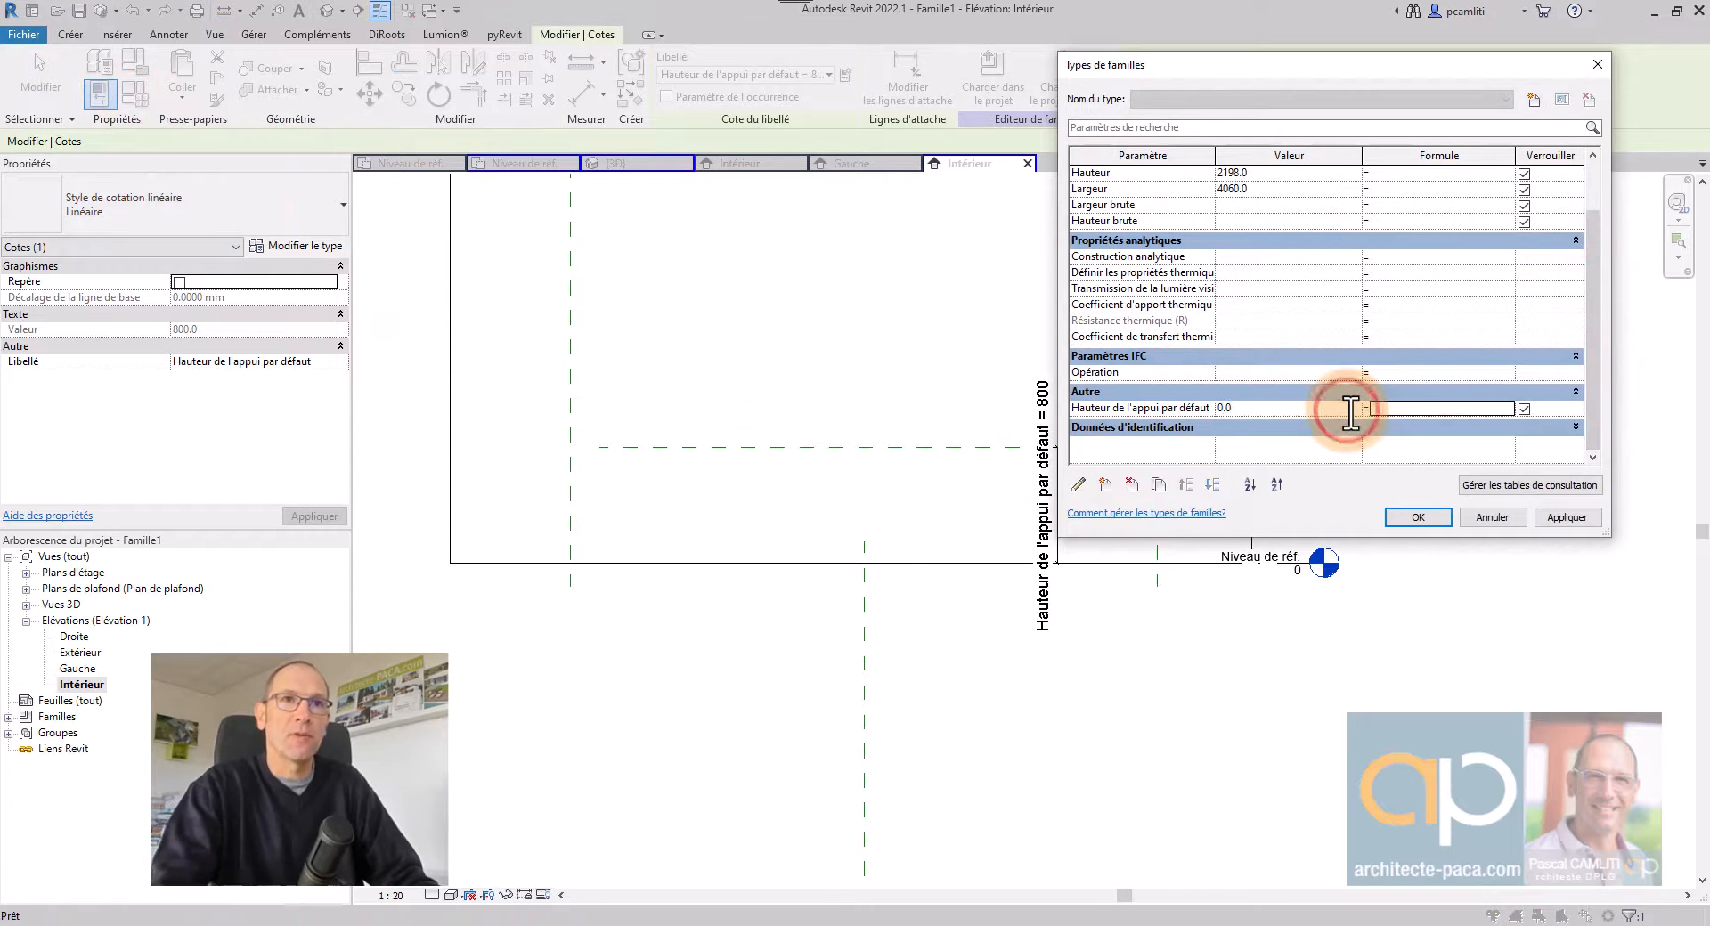
key("Tab")
left_click(1575, 518)
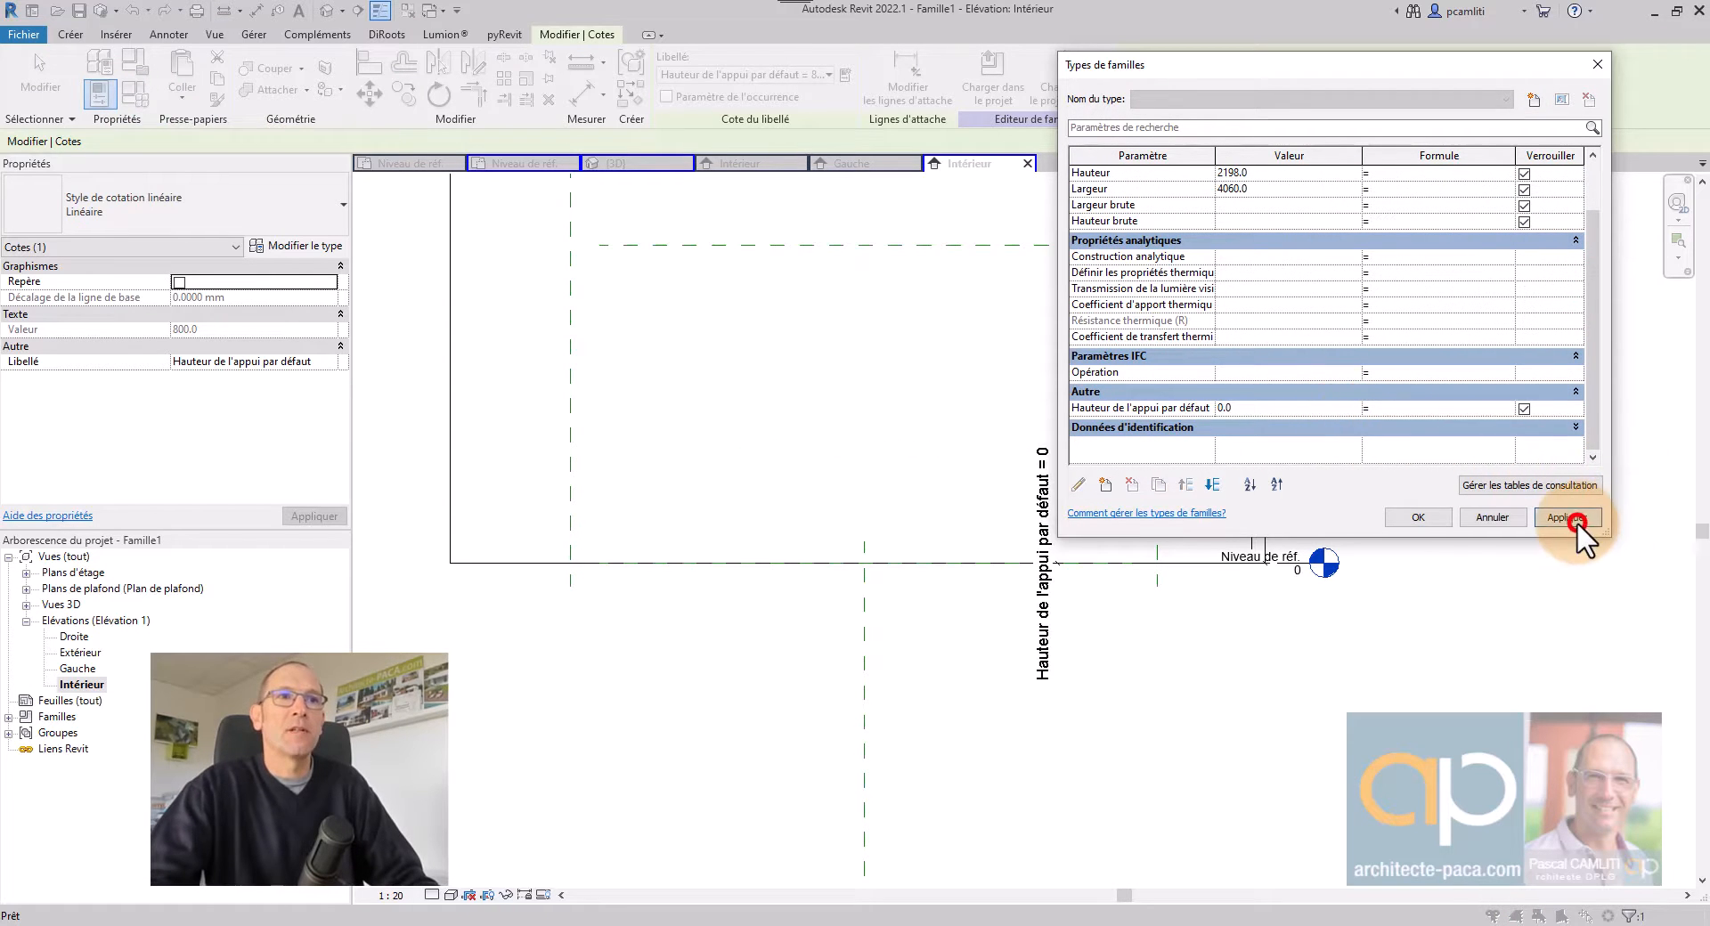
left_click(1436, 517)
Extend the Tête reference plane past the width reference planes in the Intérieur elevation.
scroll(1429, 583, "down", 3)
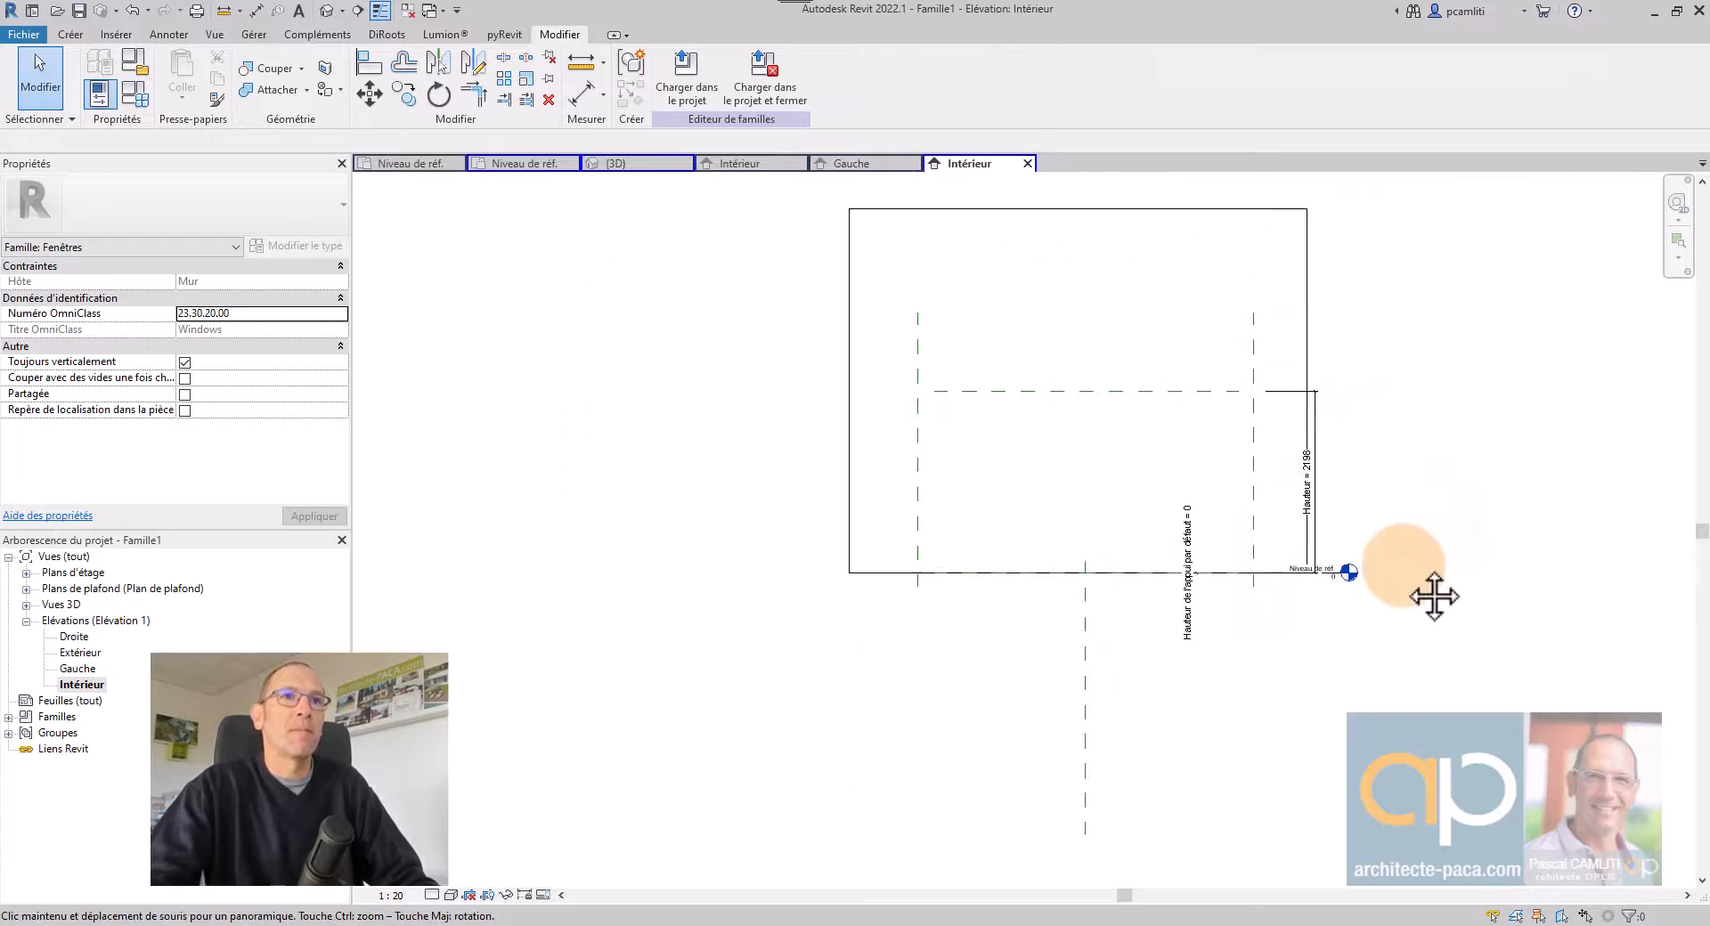
left_click(964, 392)
scroll(965, 392, "up", 1)
left_click(965, 392)
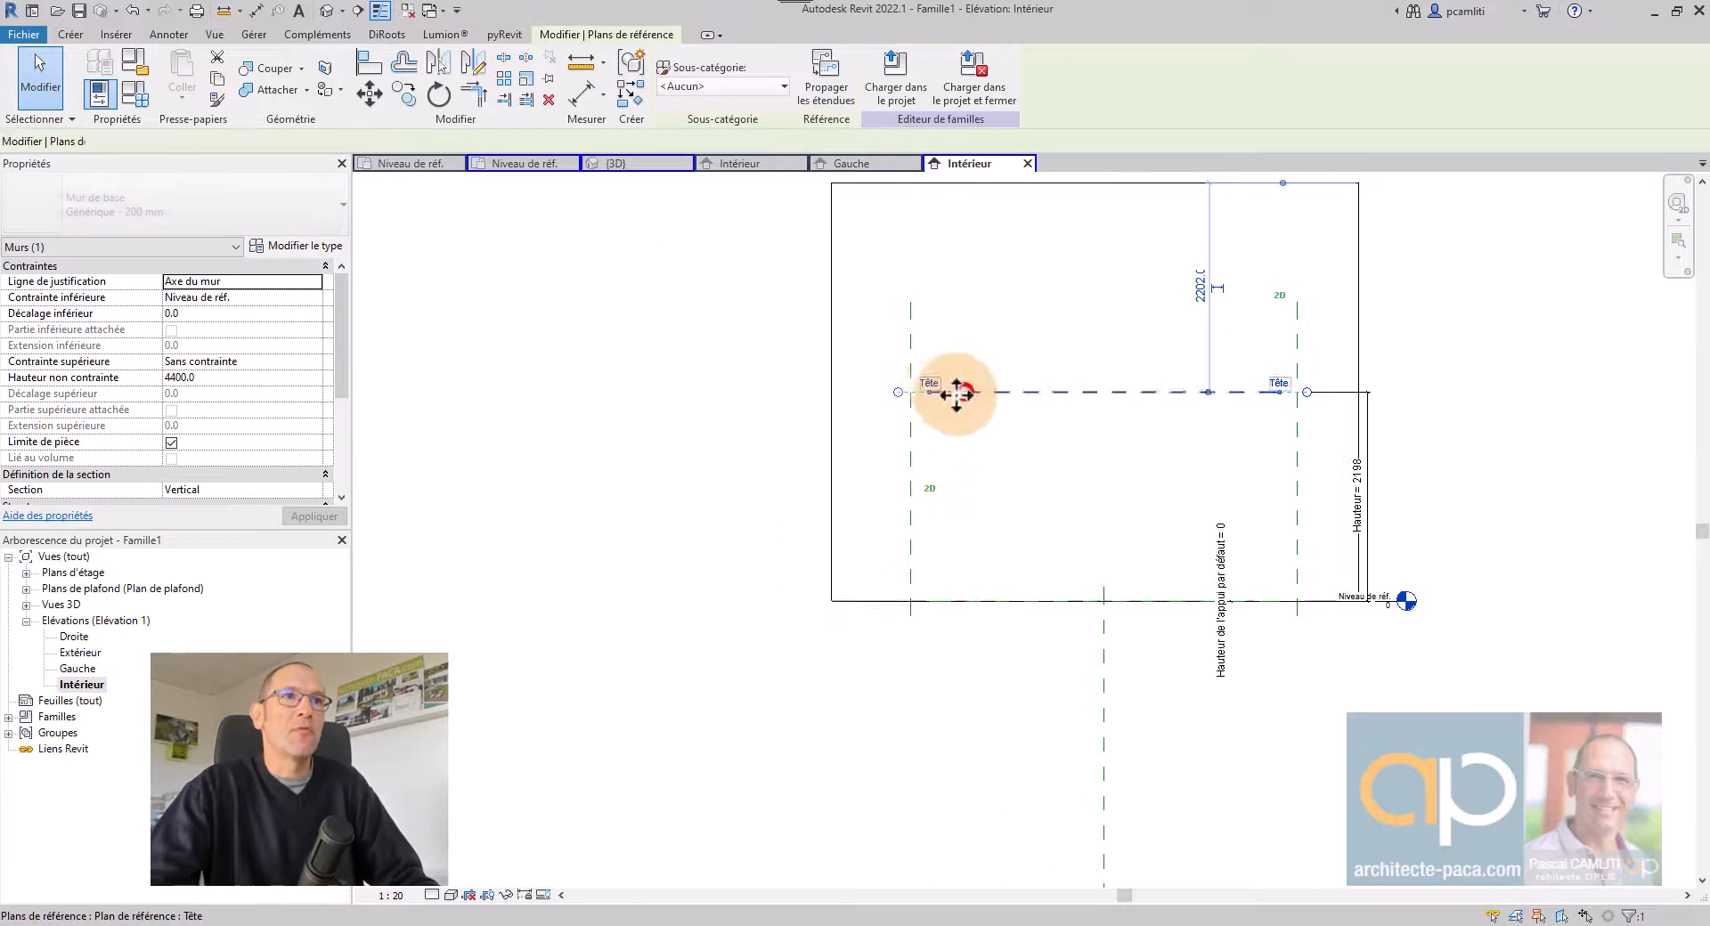
left_click_drag(931, 392, 891, 393)
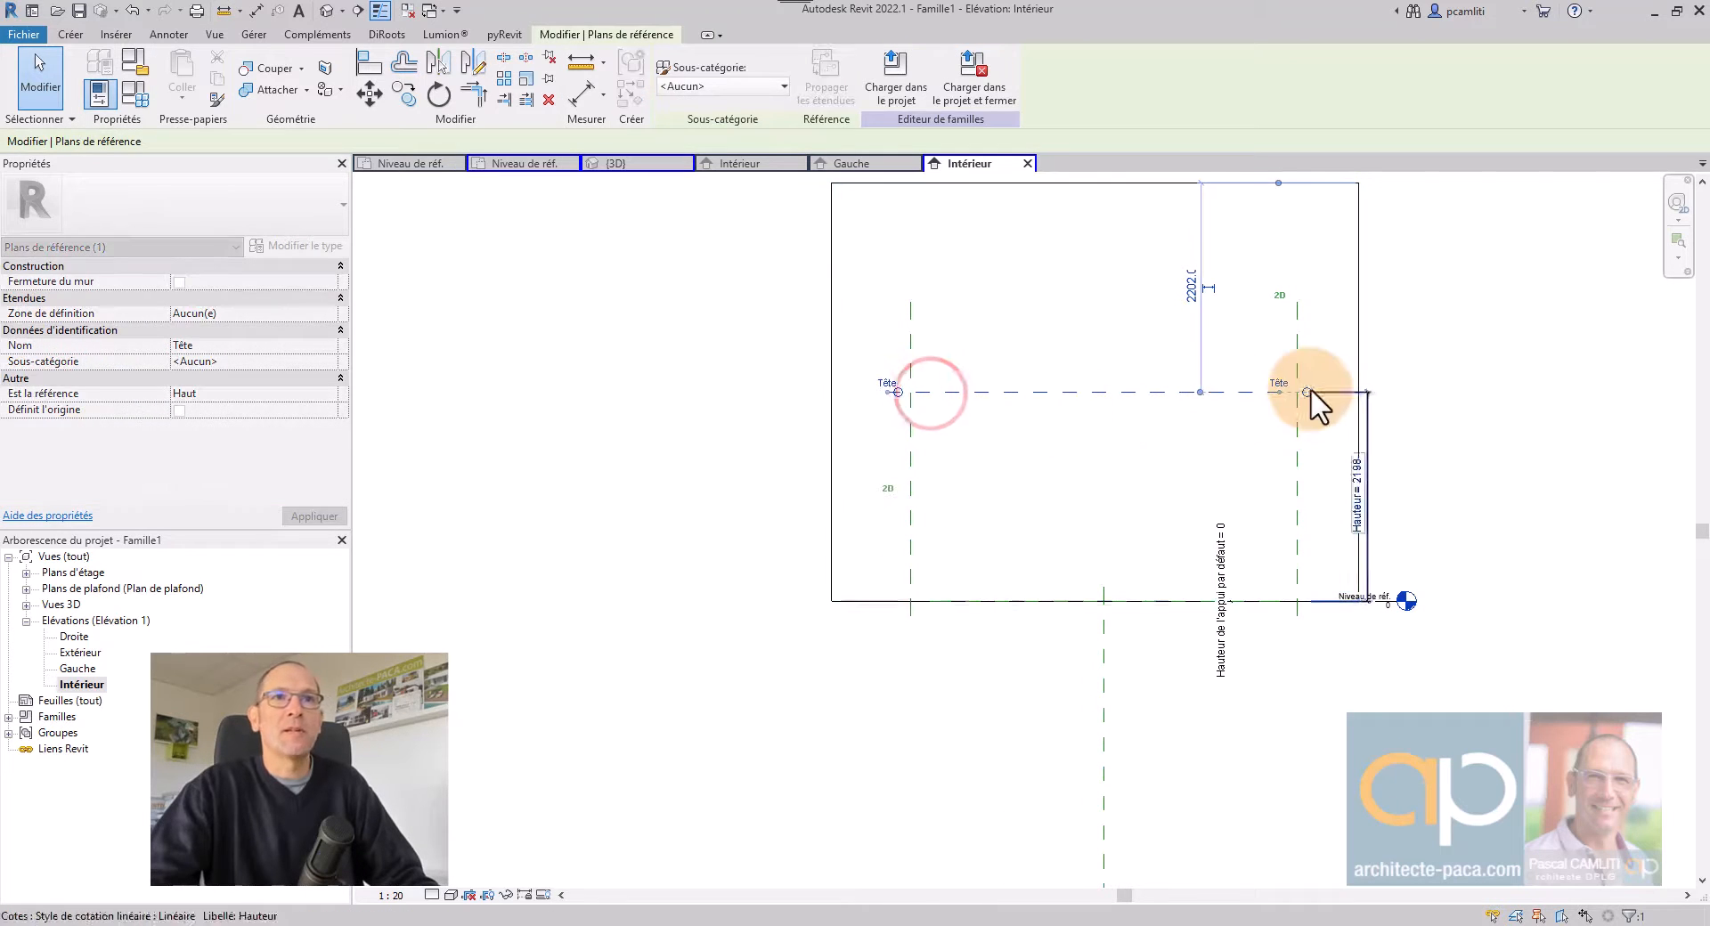
left_click(1279, 387)
left_click(1426, 405)
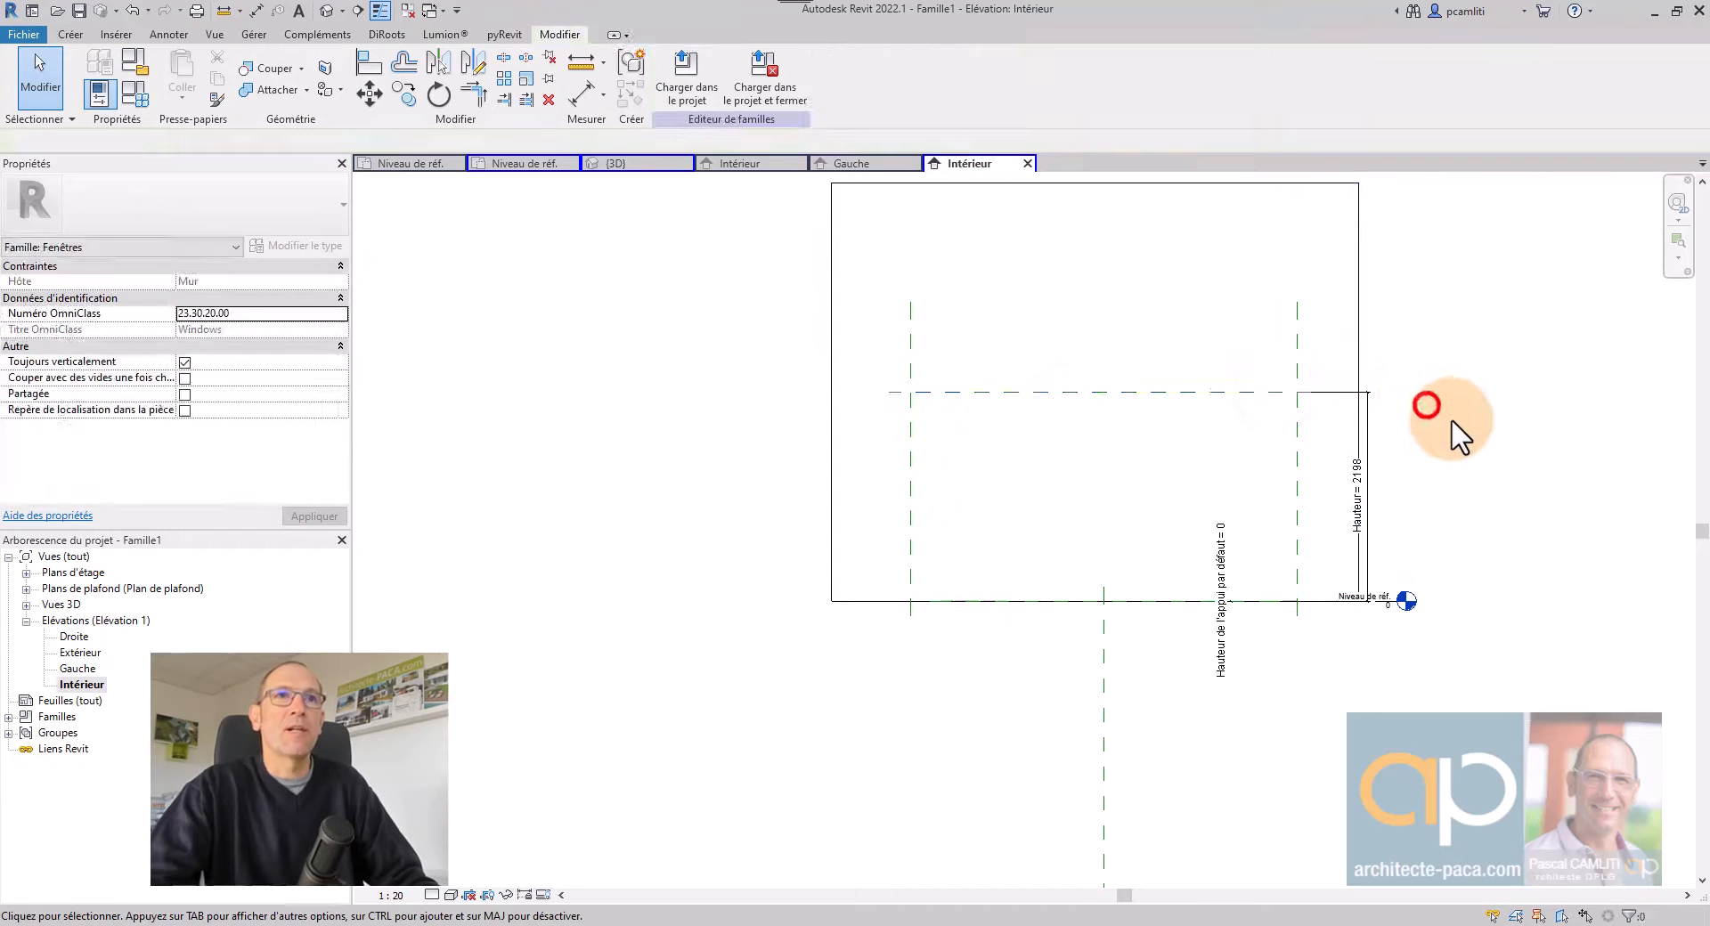
Start a wall opening and sketch its 4060 by 2198 mm rectangle between the width planes, from Tête down to Niveau de réf.
middle_click_drag(1124, 454, 978, 526)
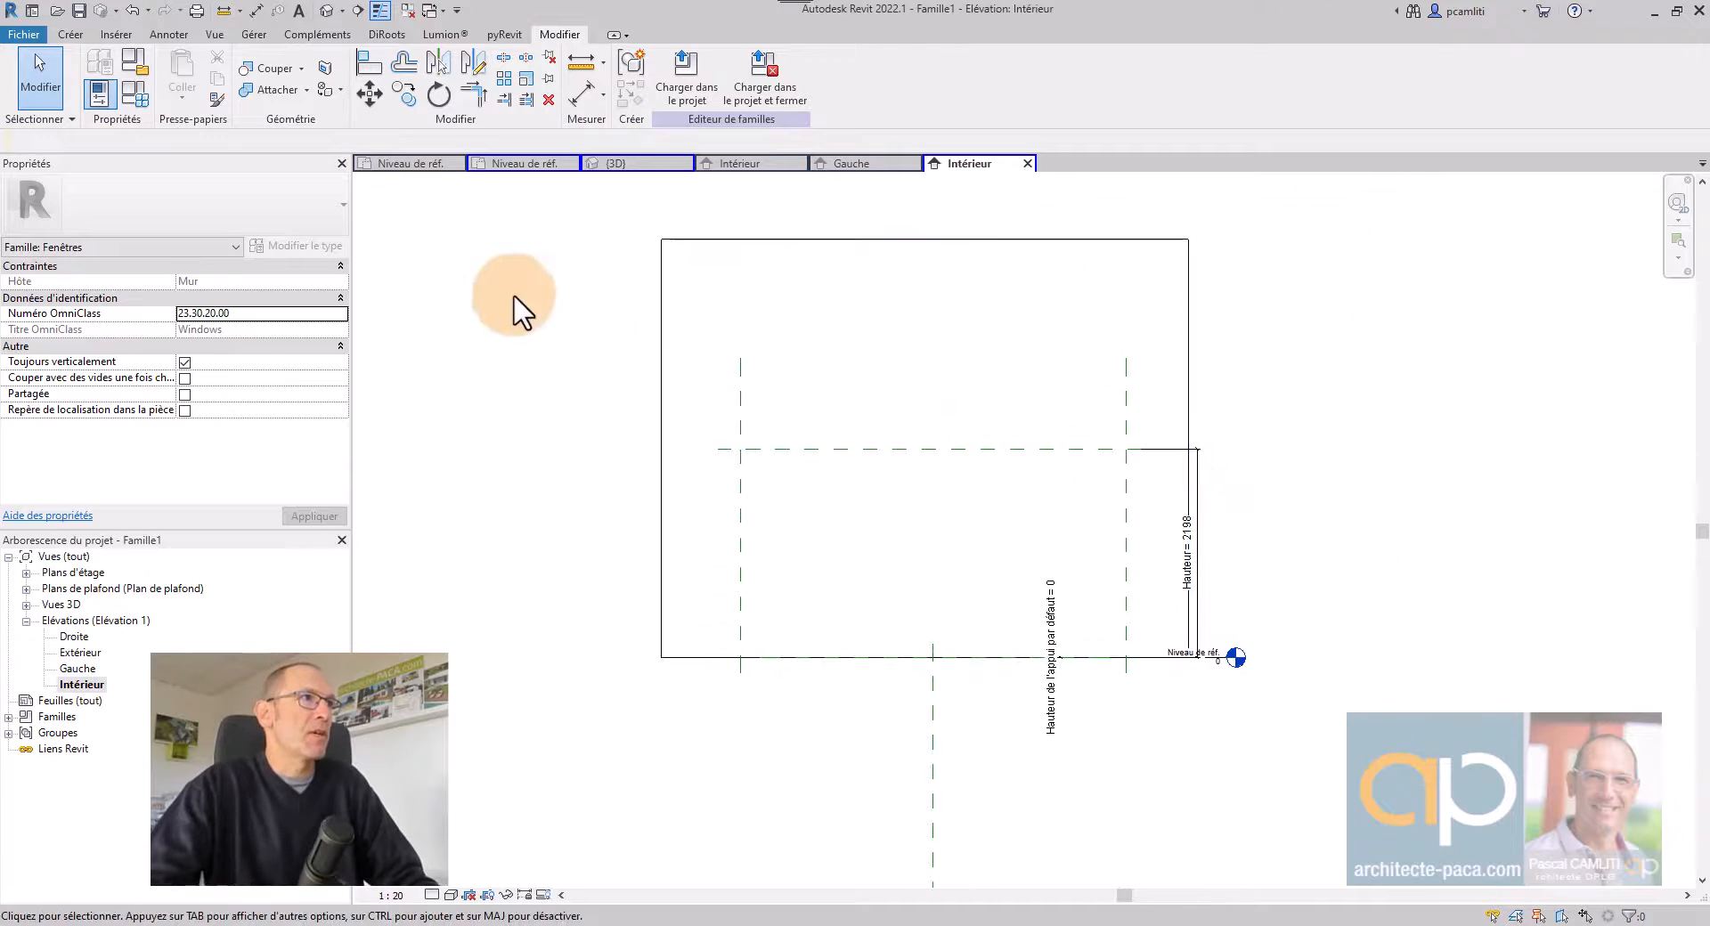
left_click(66, 33)
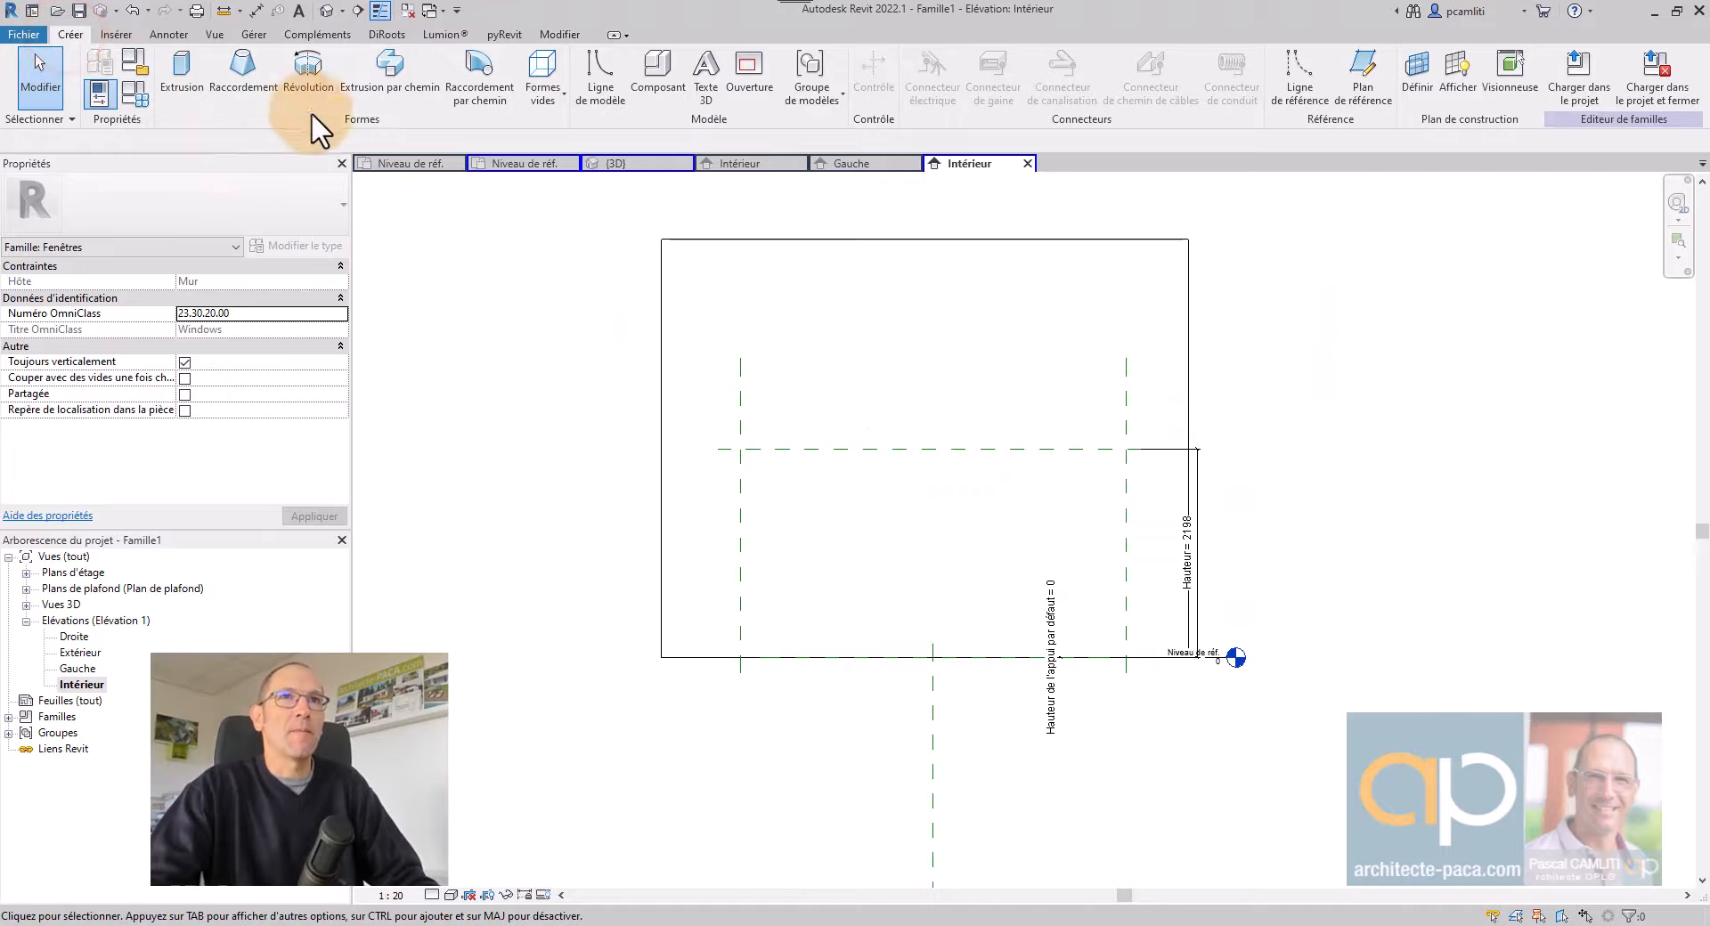
left_click(757, 91)
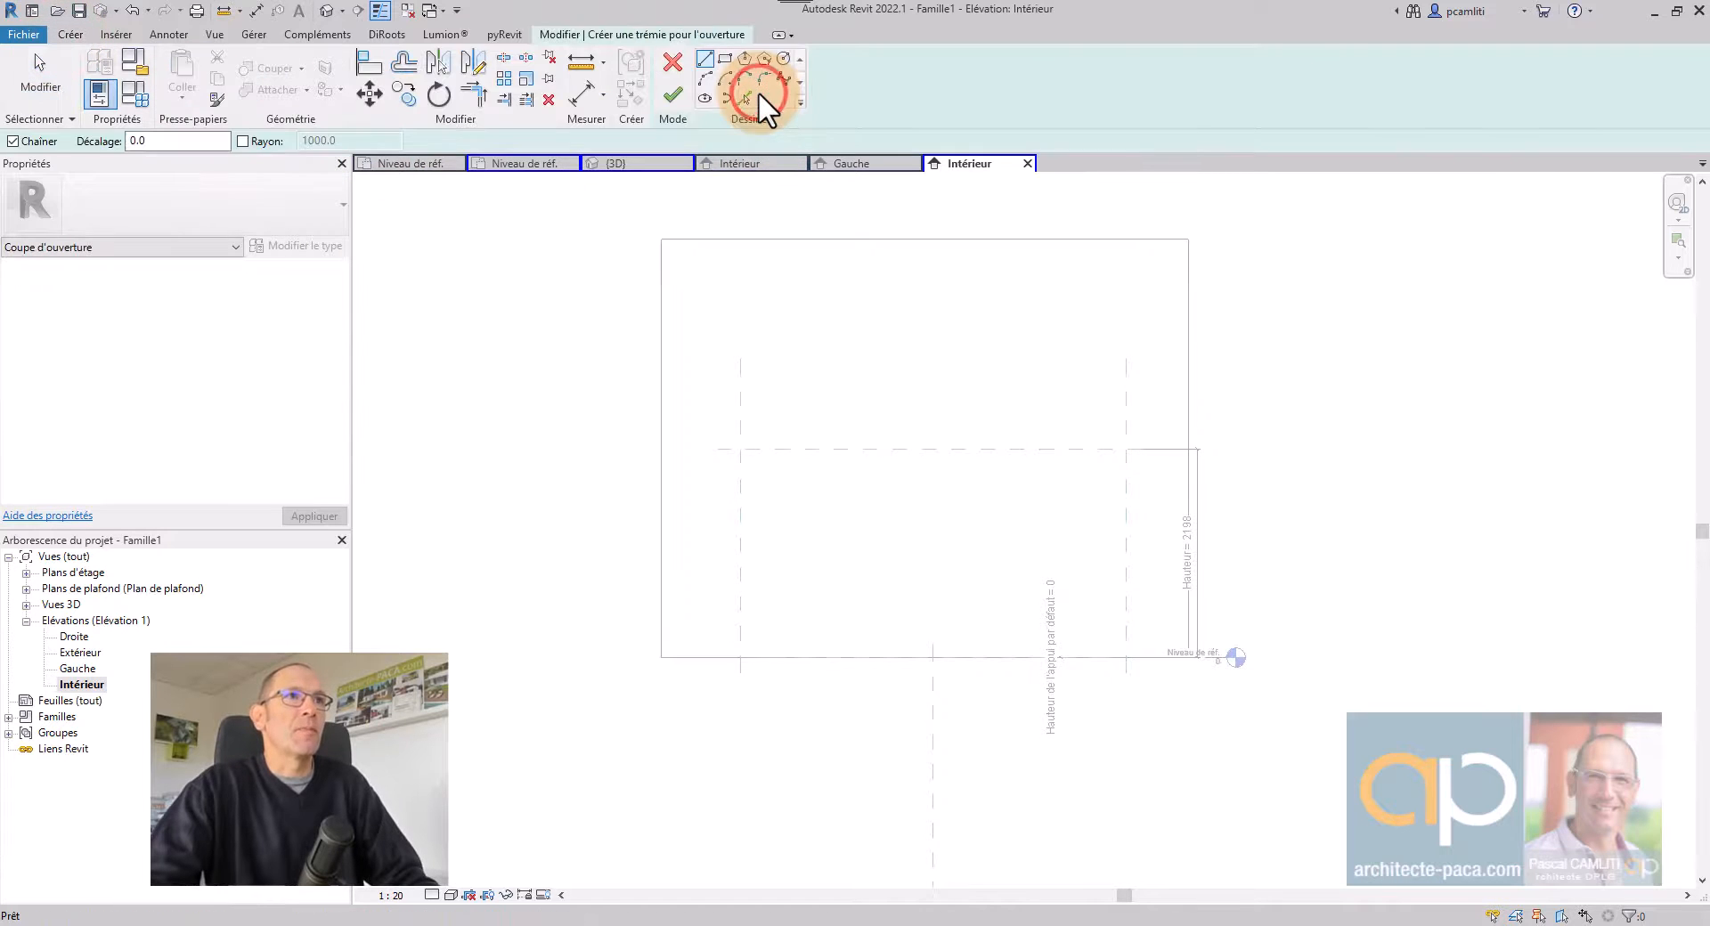
left_click(721, 60)
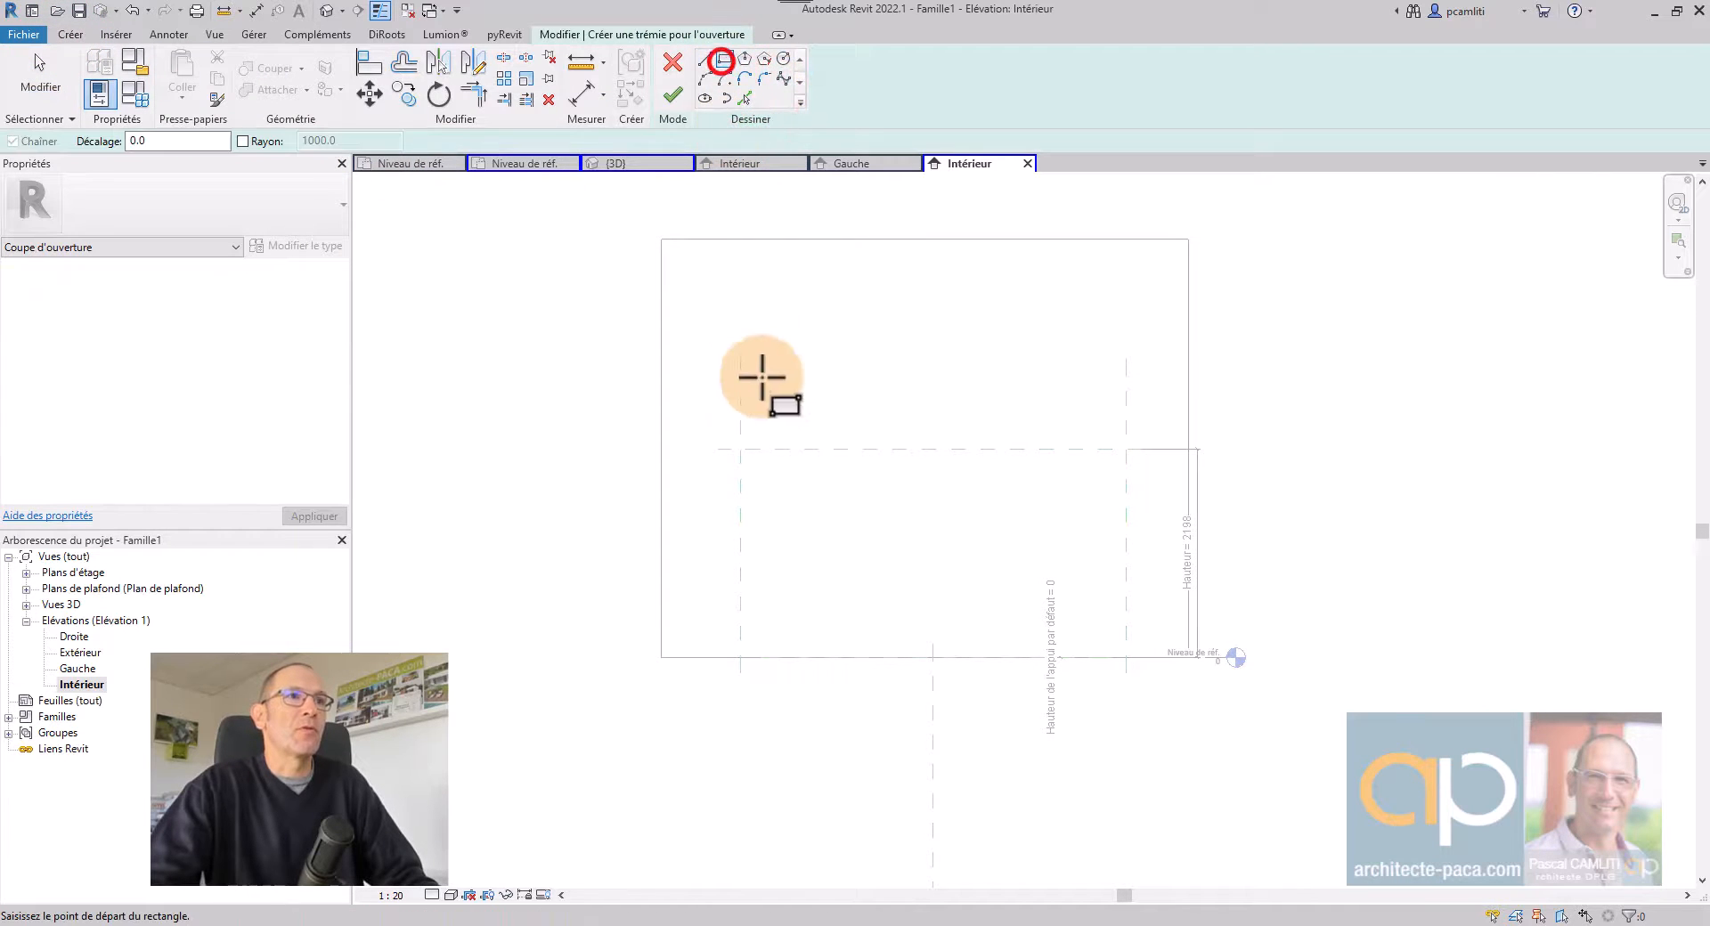
left_click(740, 450)
left_click(1126, 657)
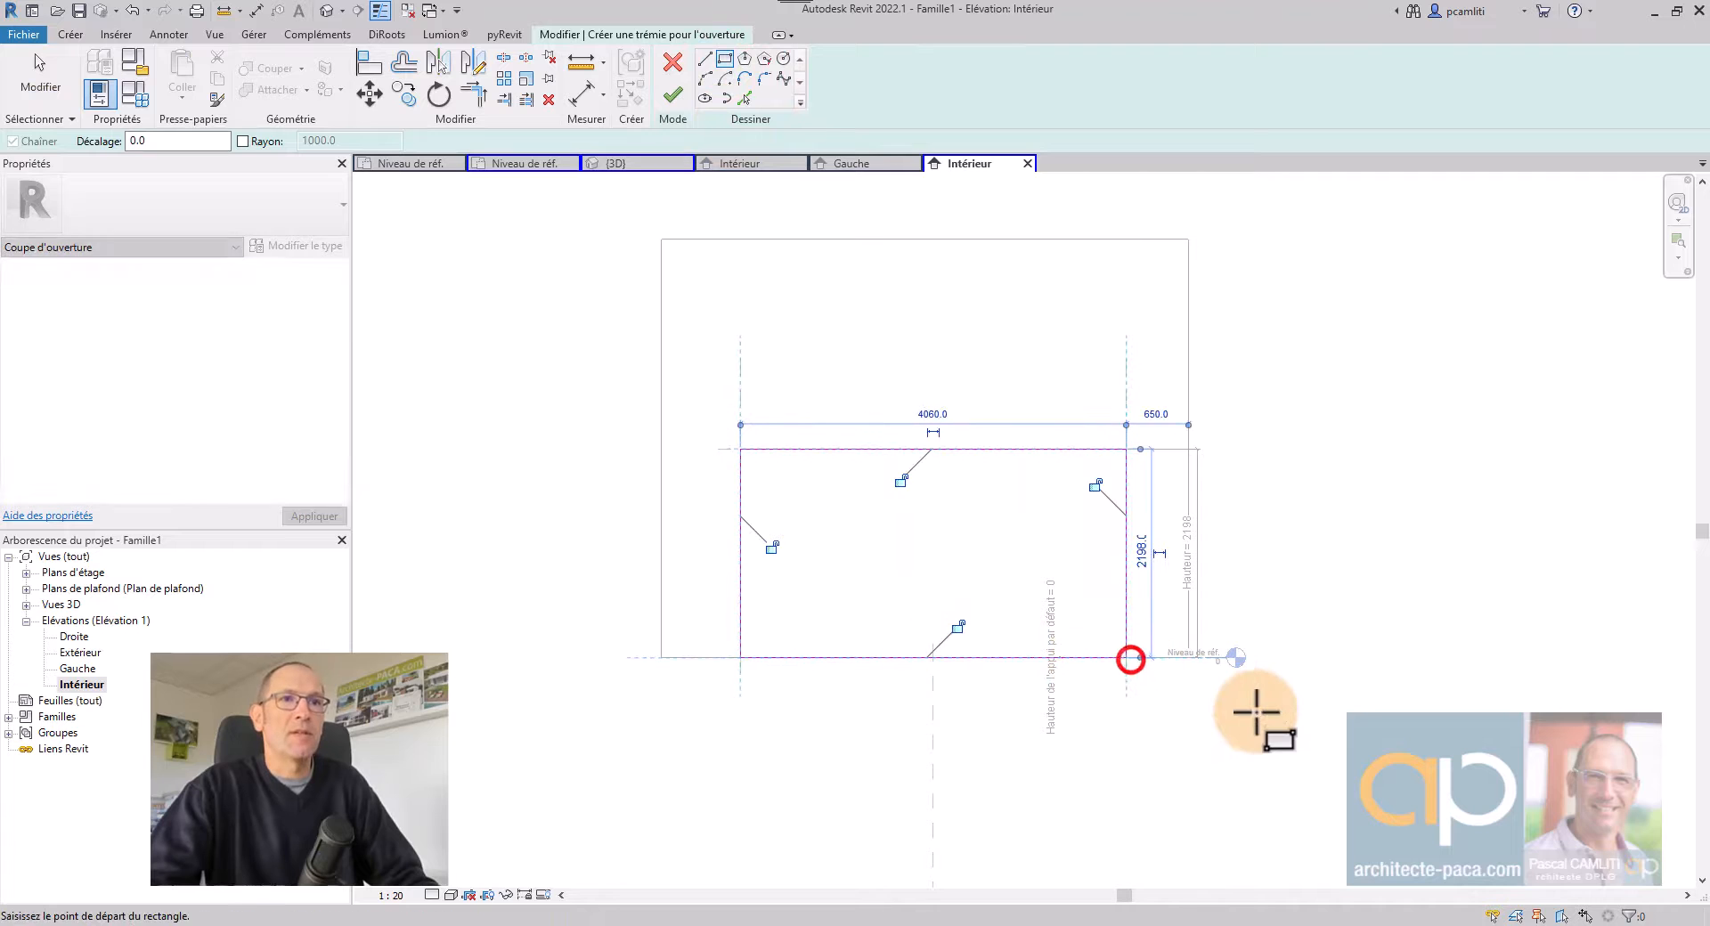
Lock all four sides of the opening rectangle to their reference planes and finish the sketch.
left_click(1094, 488)
left_click(901, 484)
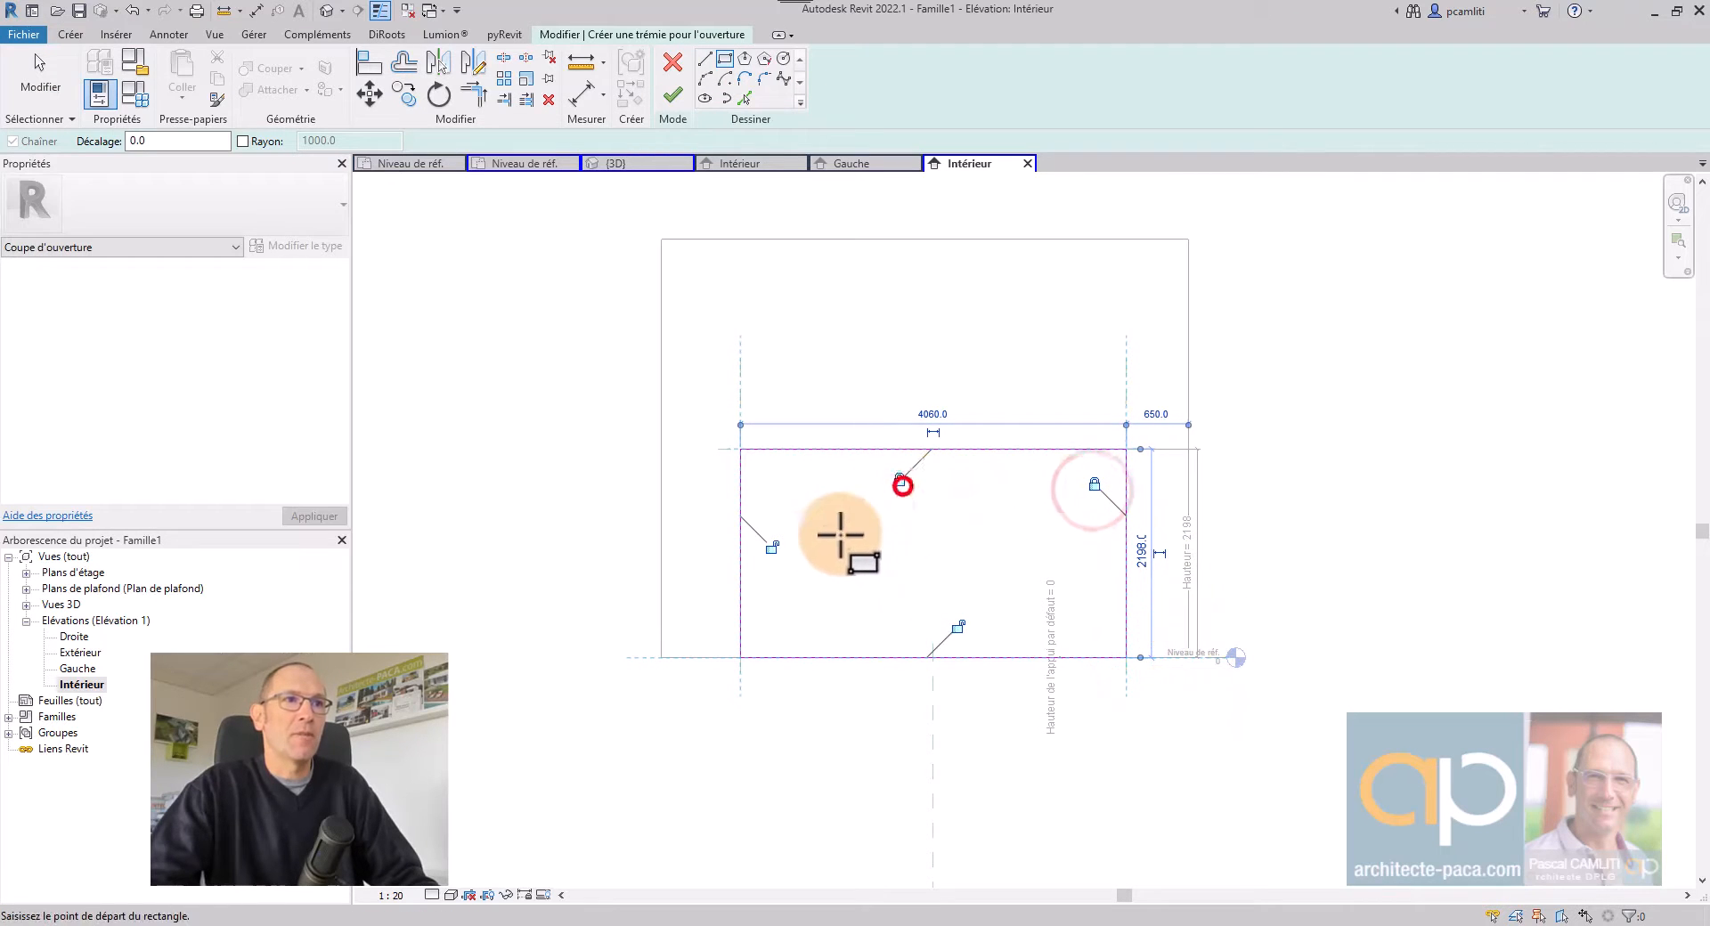
left_click(959, 628)
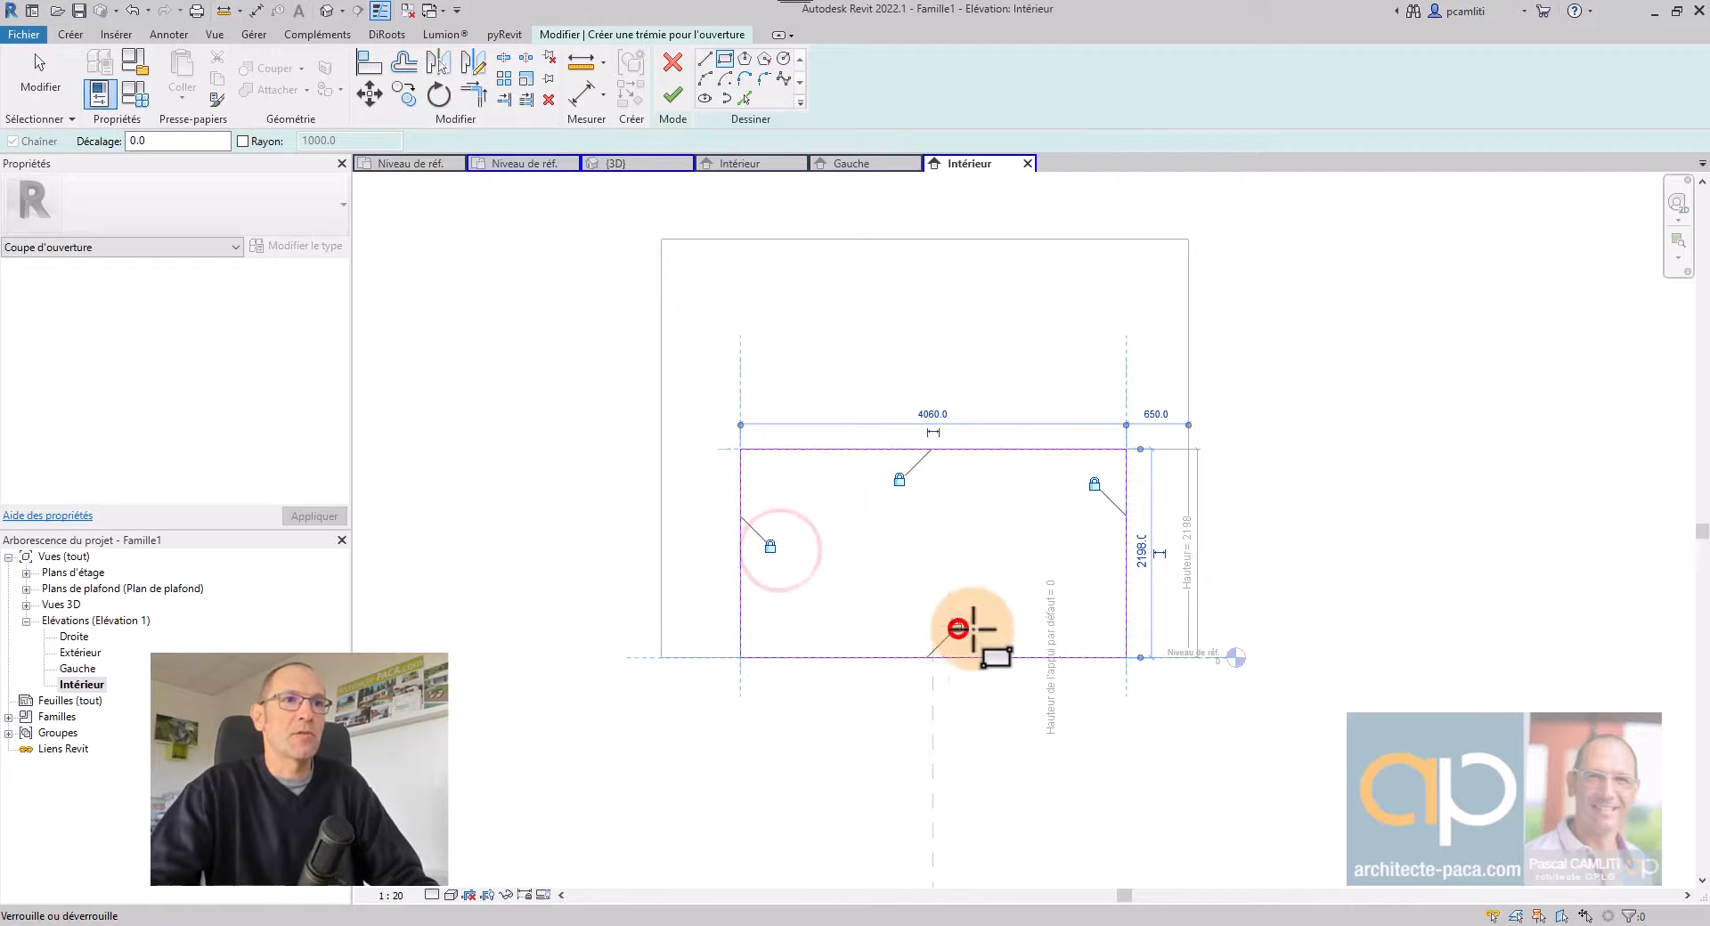
key("Escape")
key("Escape")
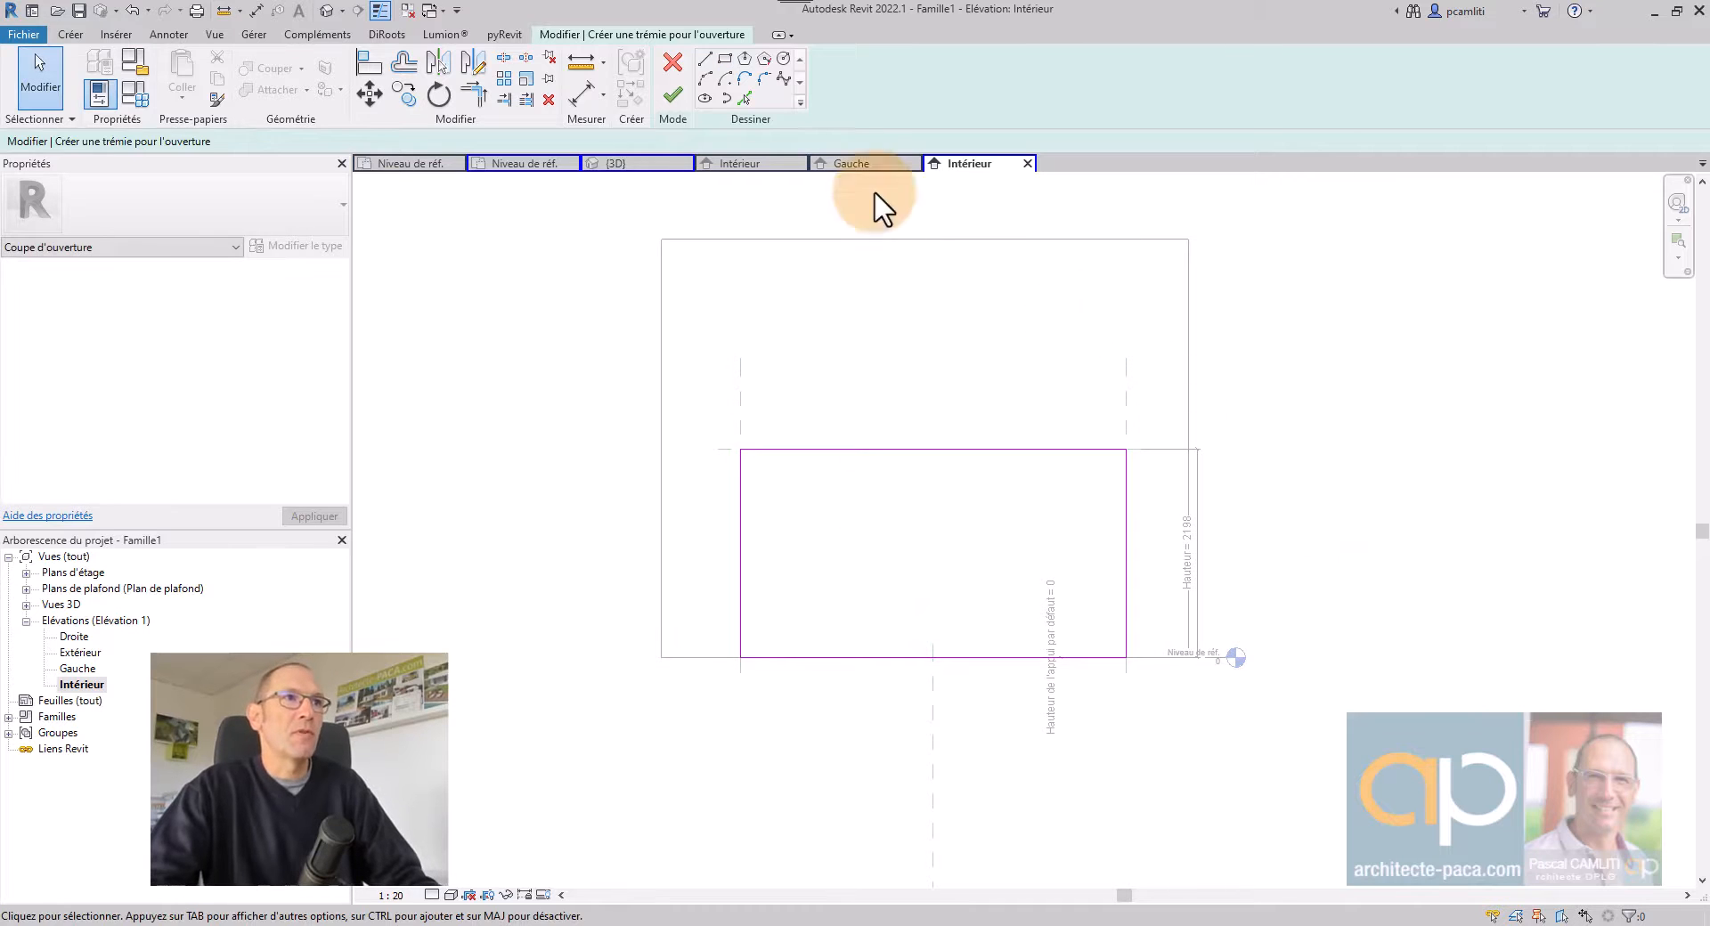
left_click(673, 94)
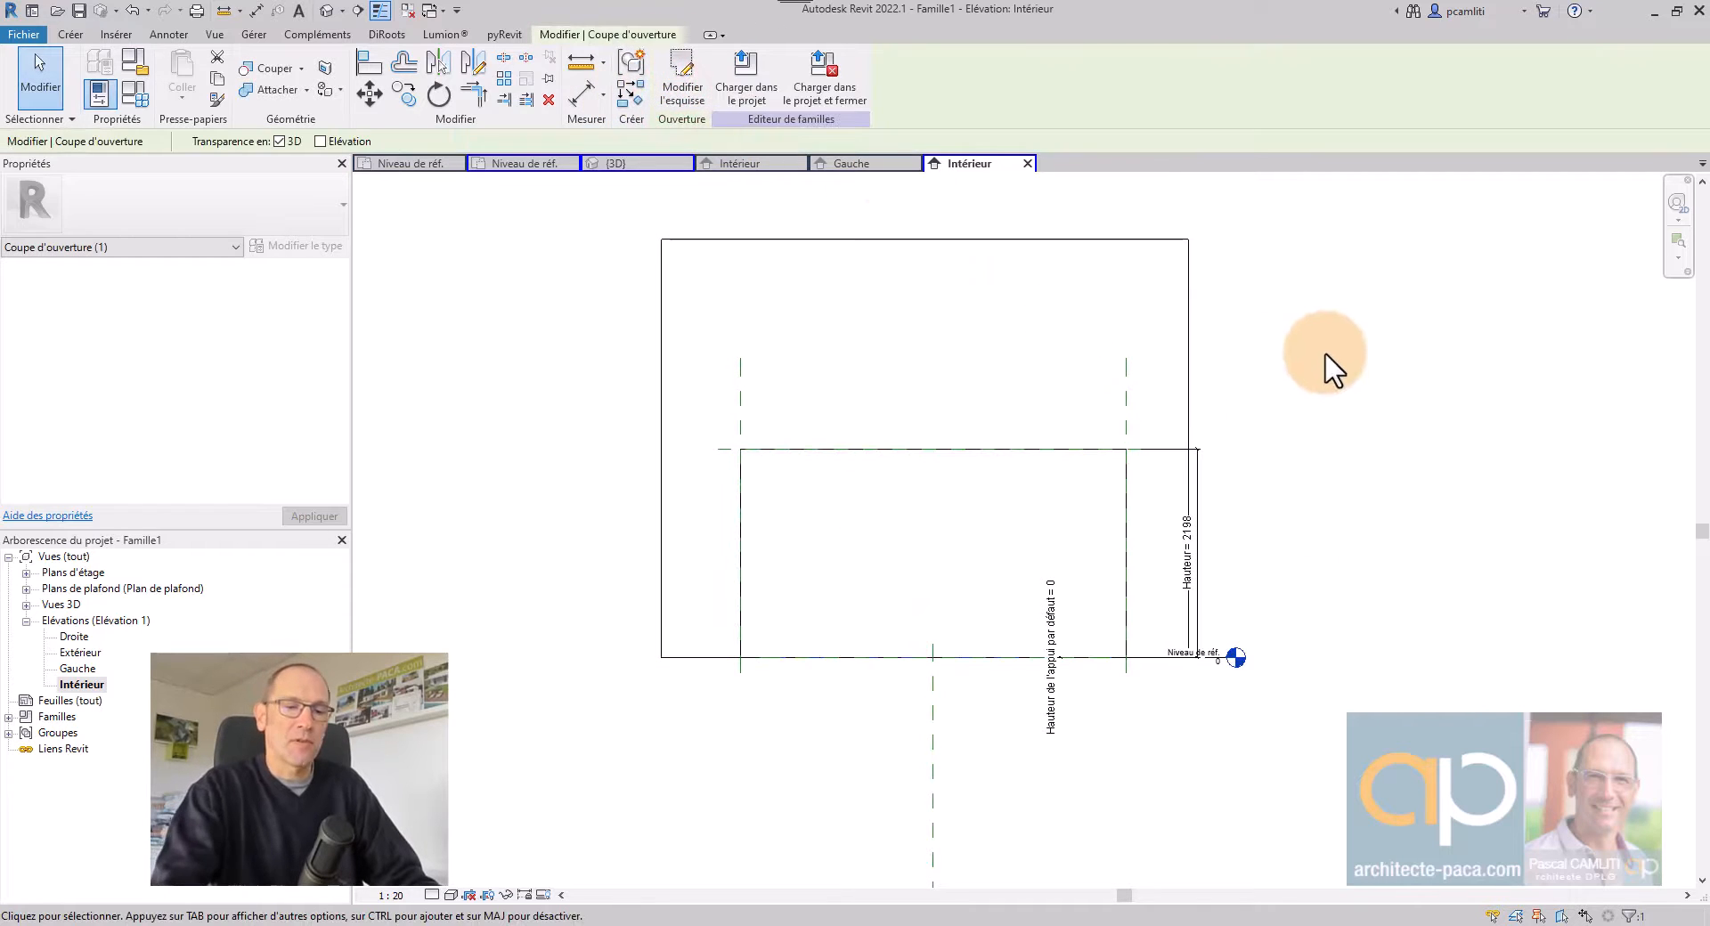
Switch to the new family's 3D view and inspect the opening cut in the wall from both sides.
key("ctrl+Tab")
middle_click_drag(1332, 484, 874, 361, "shift")
left_click(1140, 651)
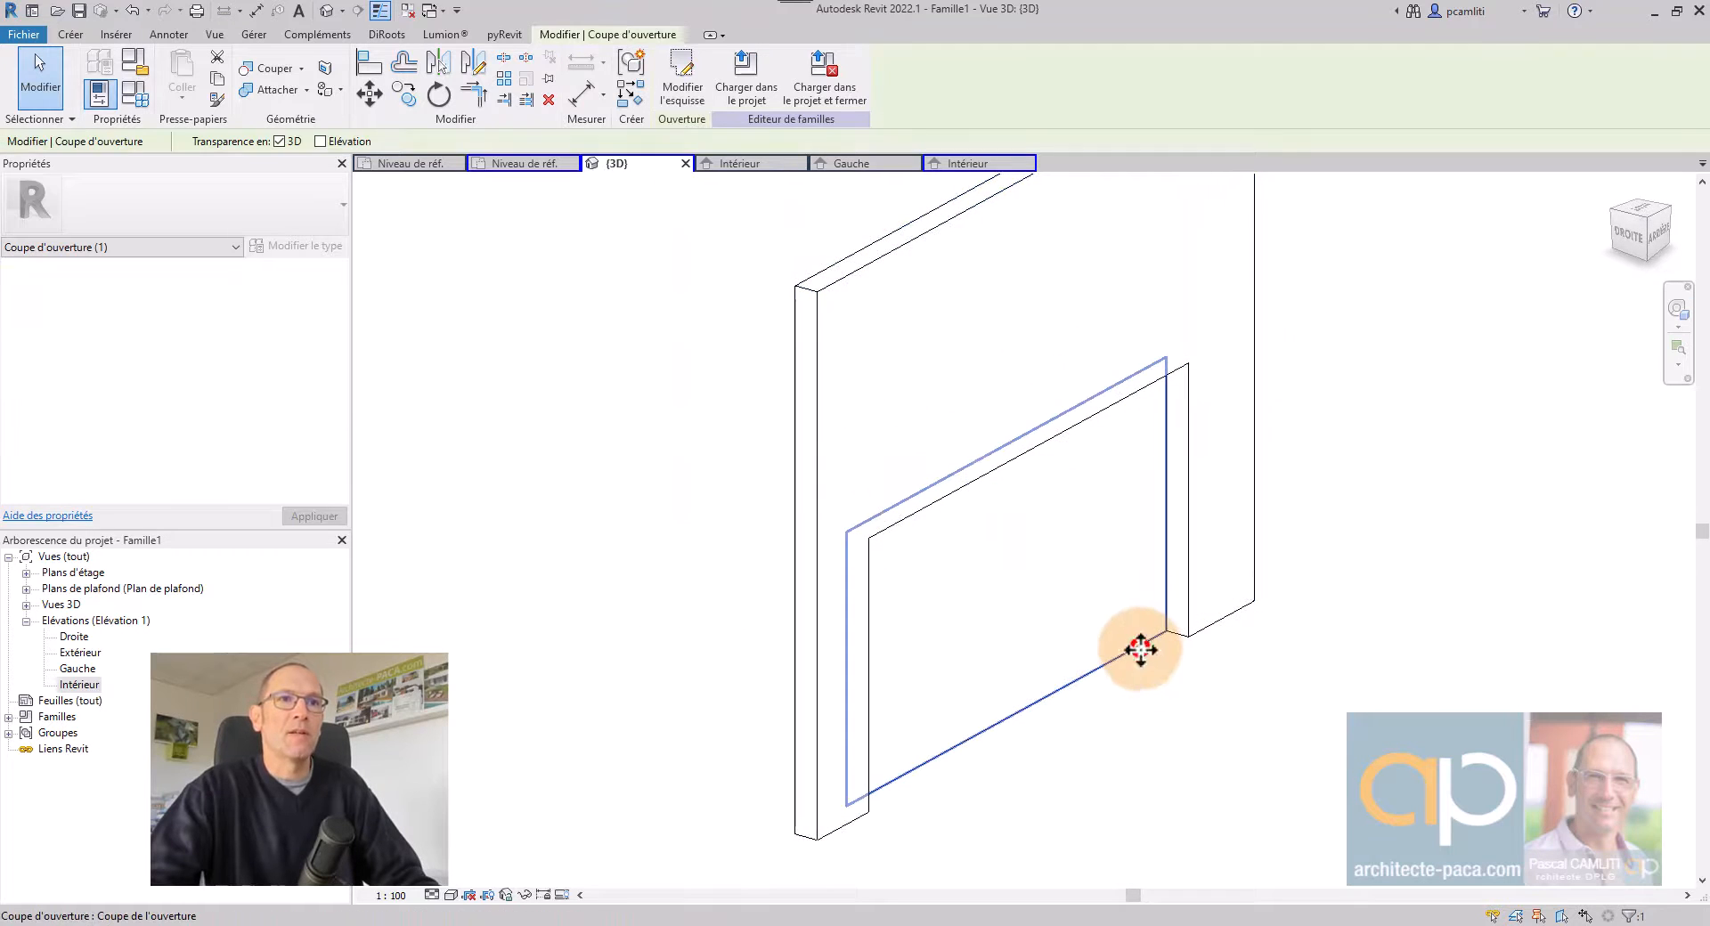
middle_click_drag(1139, 650, 1483, 614, "shift")
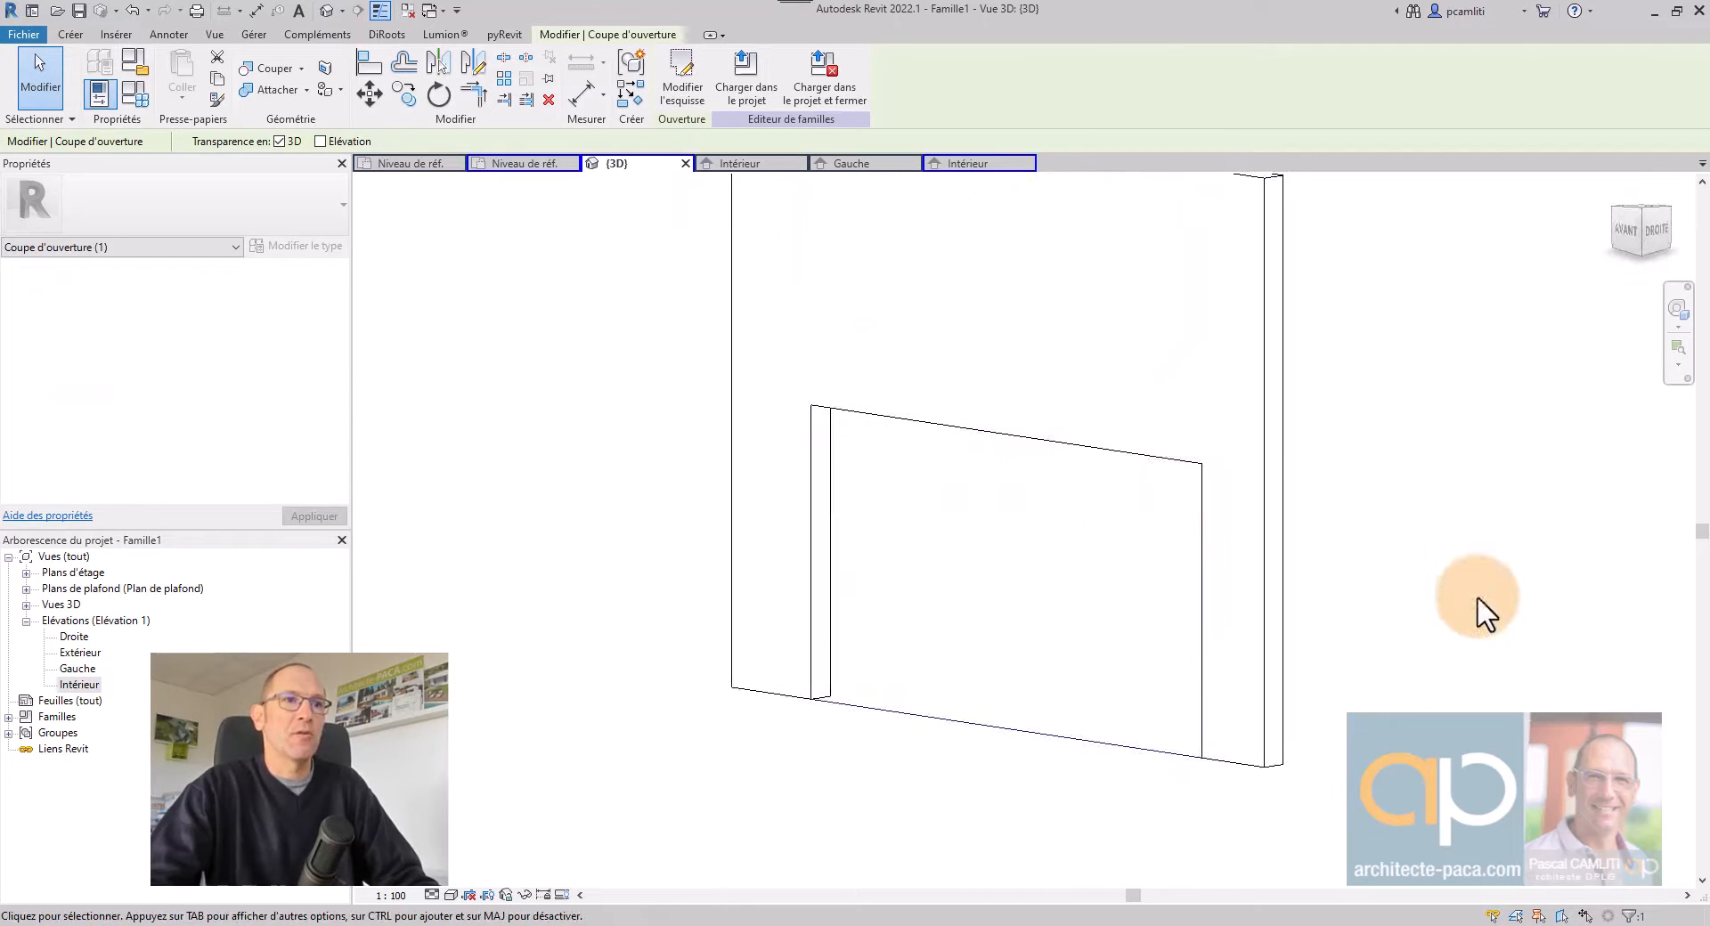
left_click(1146, 753)
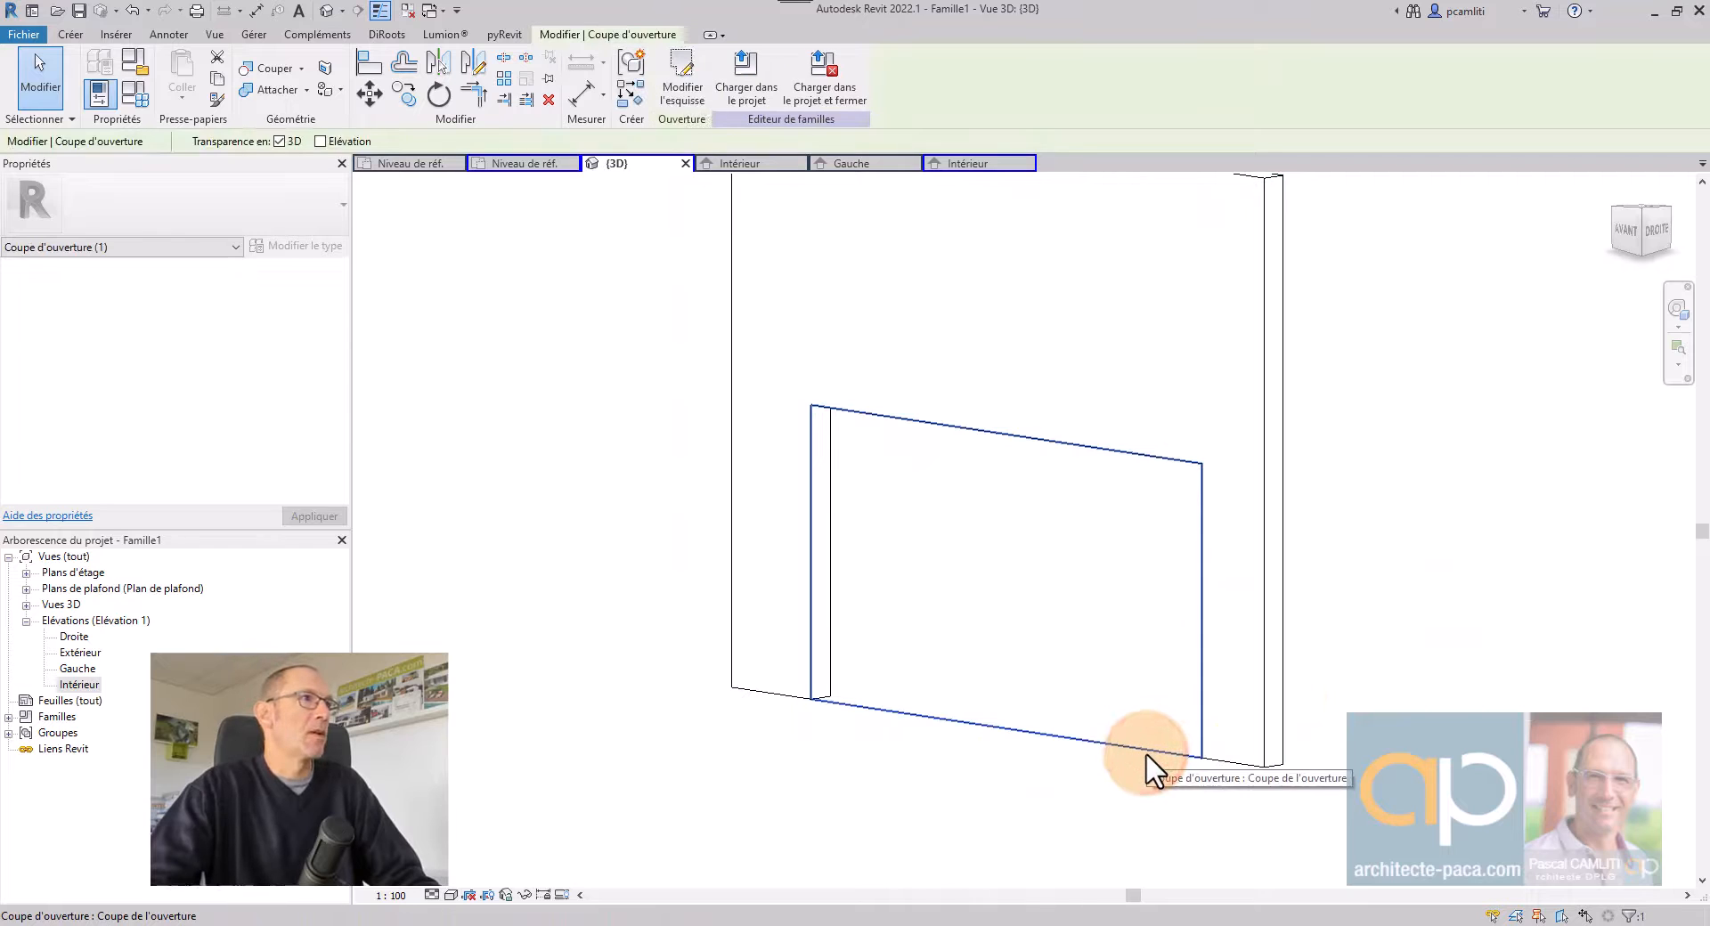
Save the family as 161-fenetre-coulissante-4vantaux.rfa.
left_click(1015, 775)
middle_click_drag(1015, 775, 828, 836, "shift")
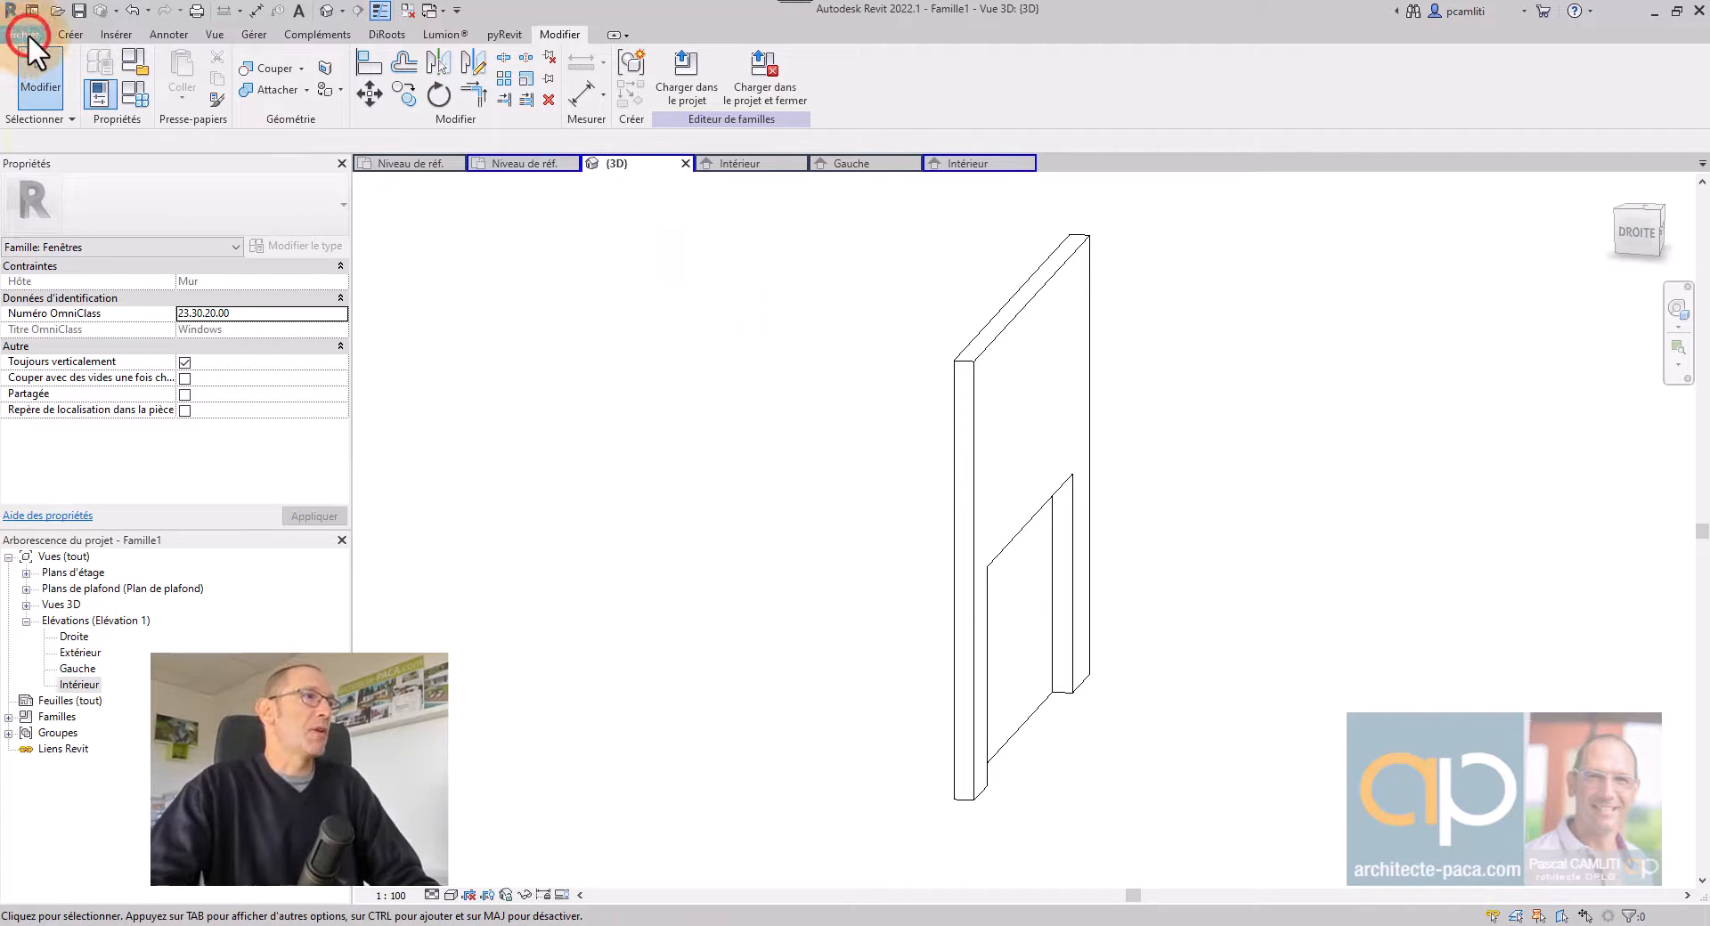
left_click(27, 36)
left_click(97, 248)
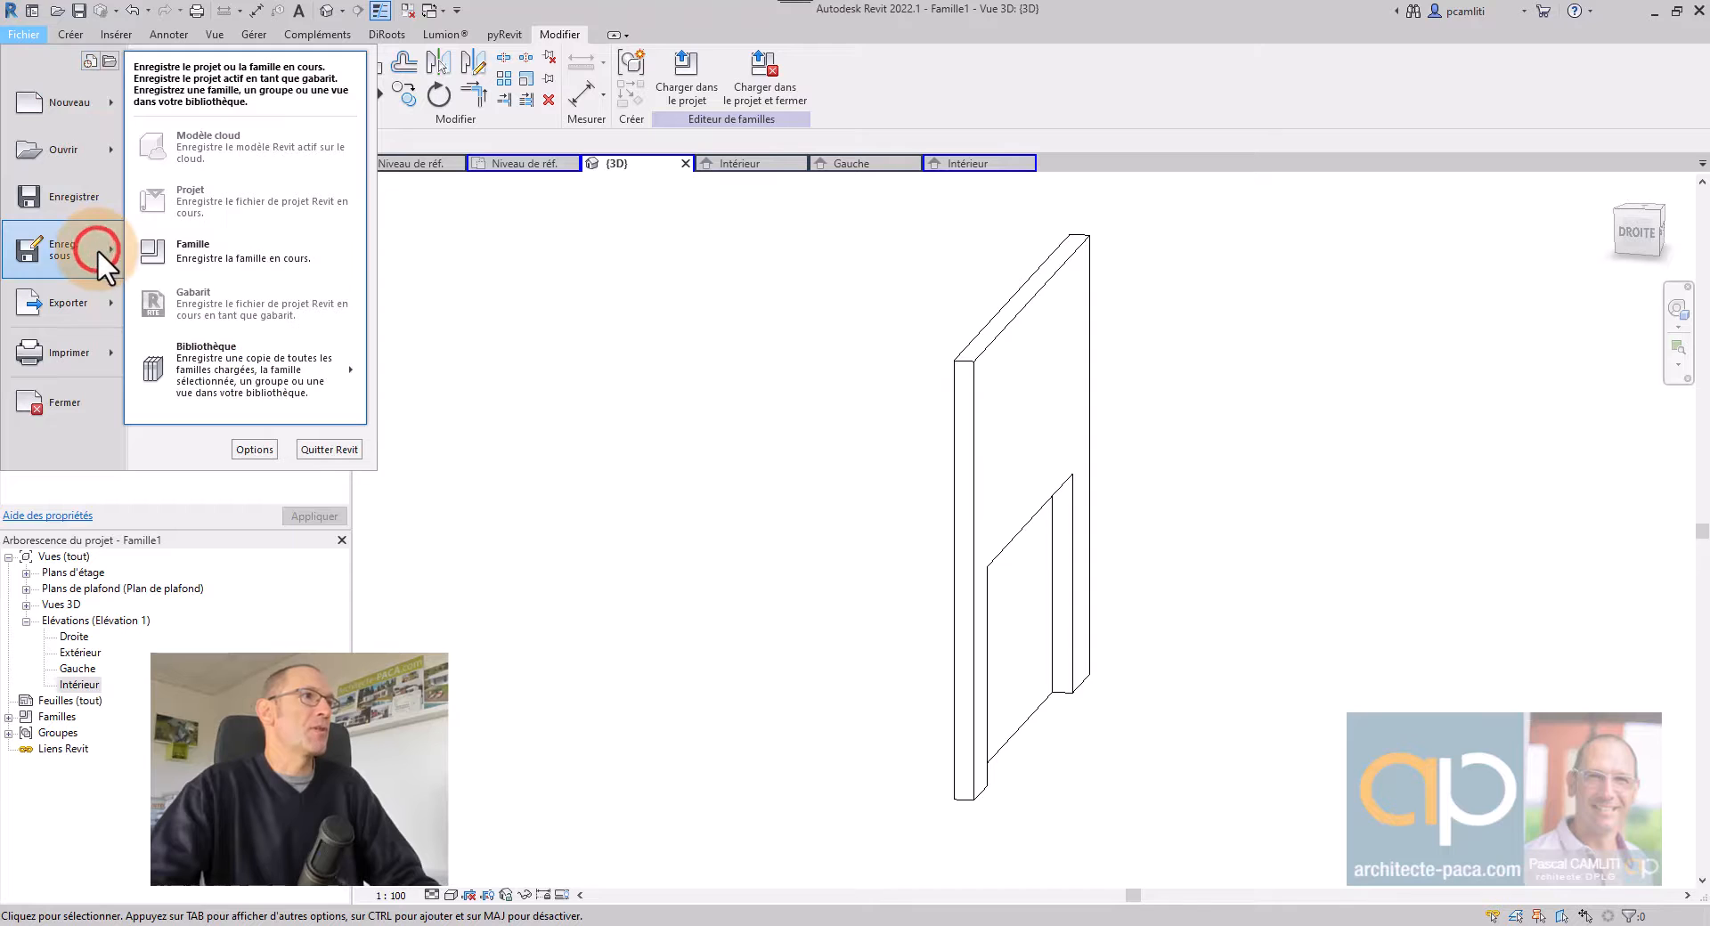
left_click(194, 254)
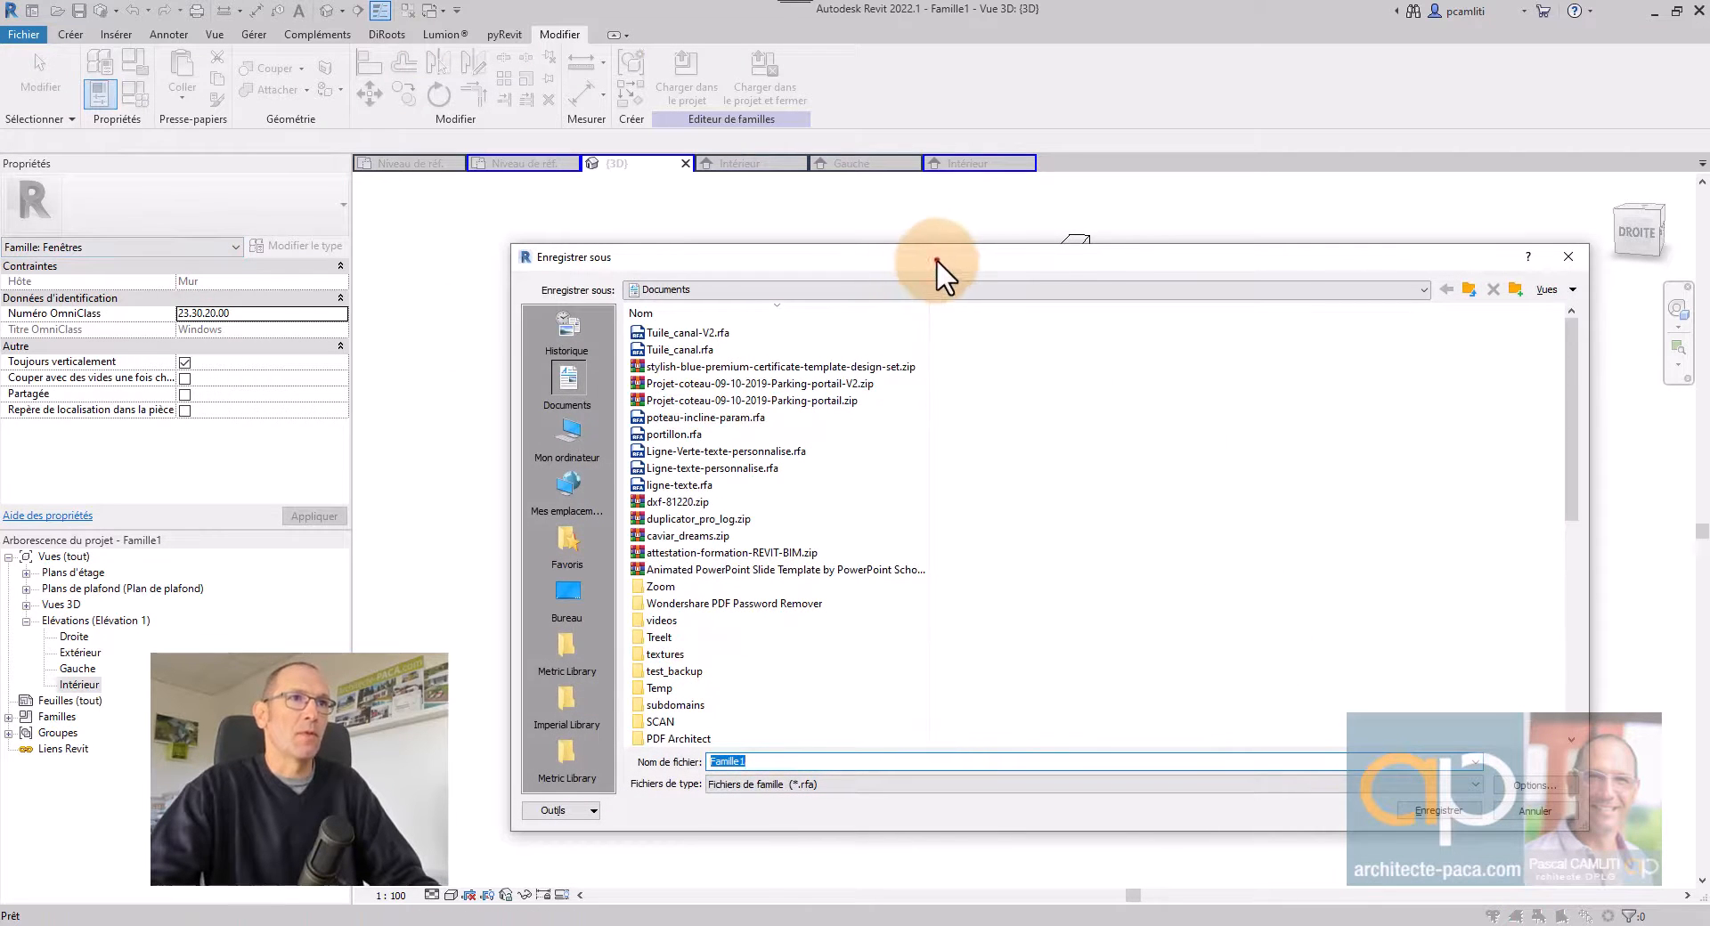
left_click_drag(937, 260, 0, 237)
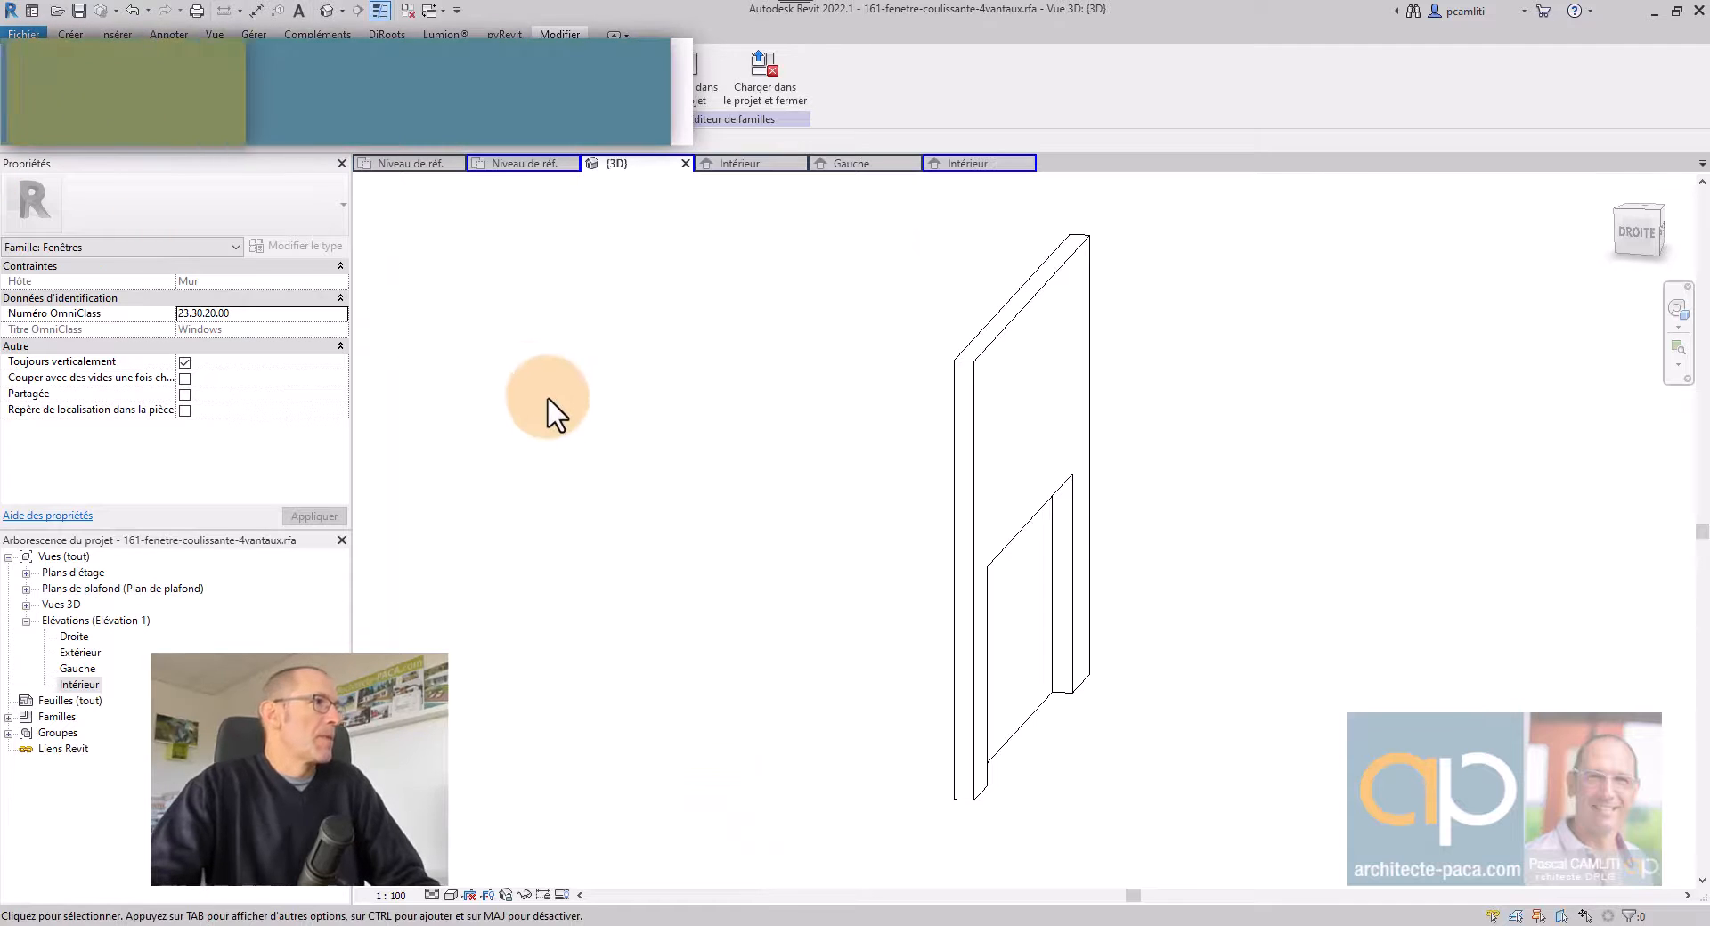
Open the Niveau de réf. floor plan of the family.
left_click(557, 414)
middle_click_drag(1002, 748, 762, 717, "shift")
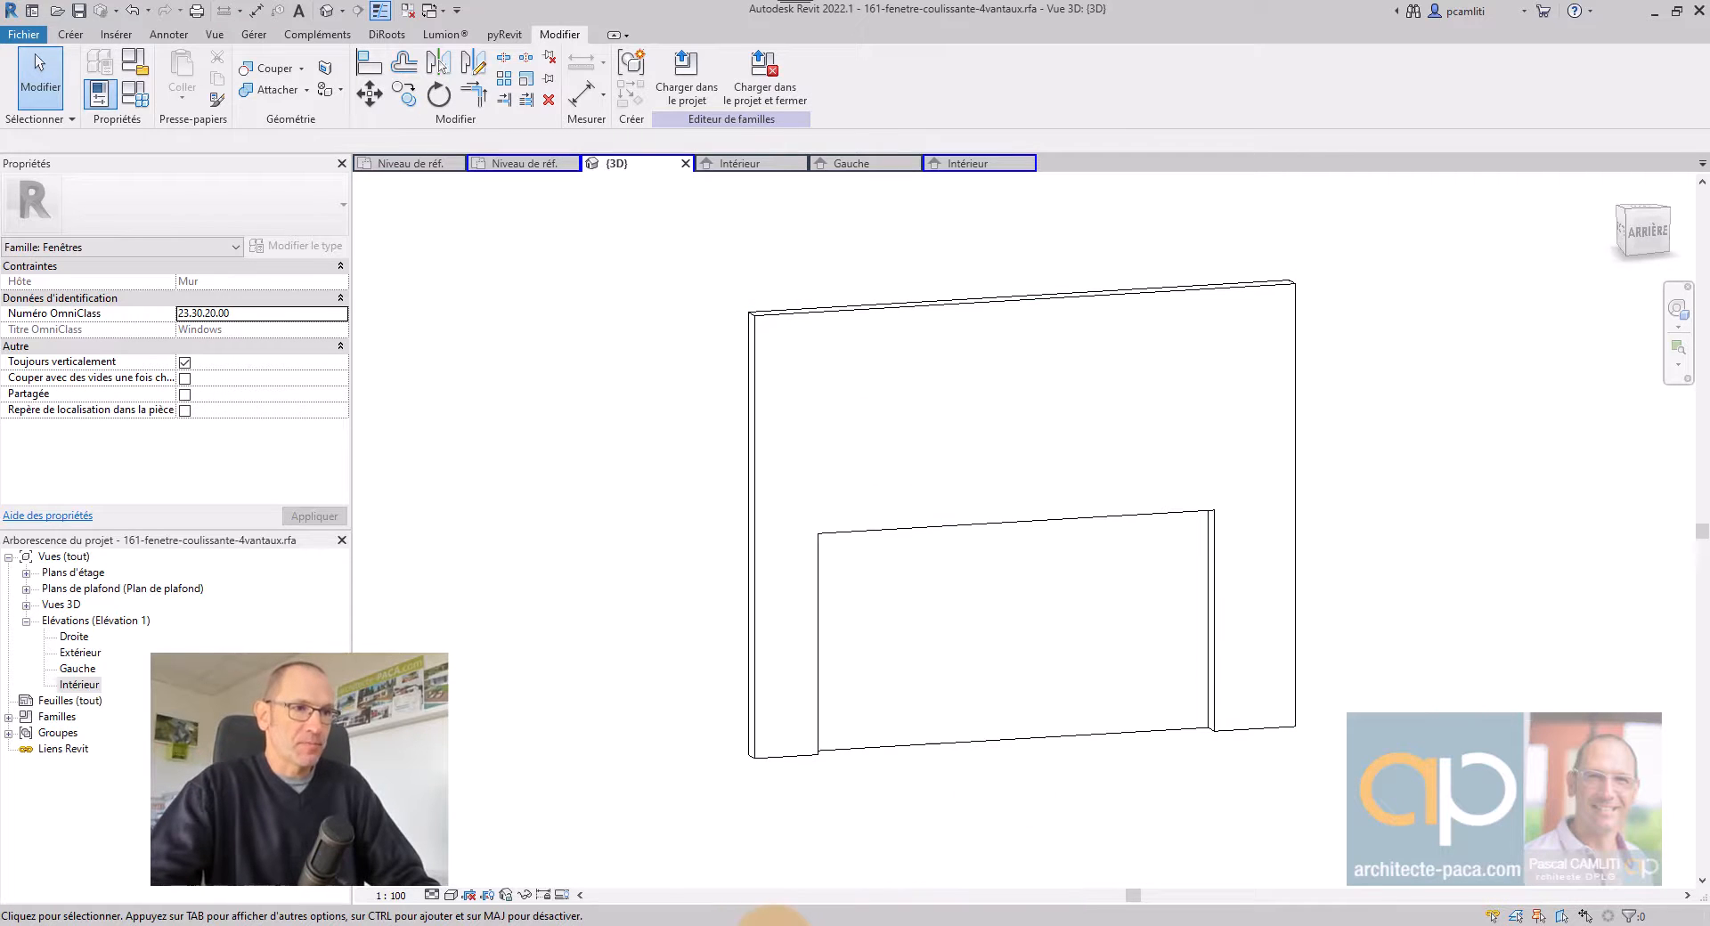
left_click(590, 639)
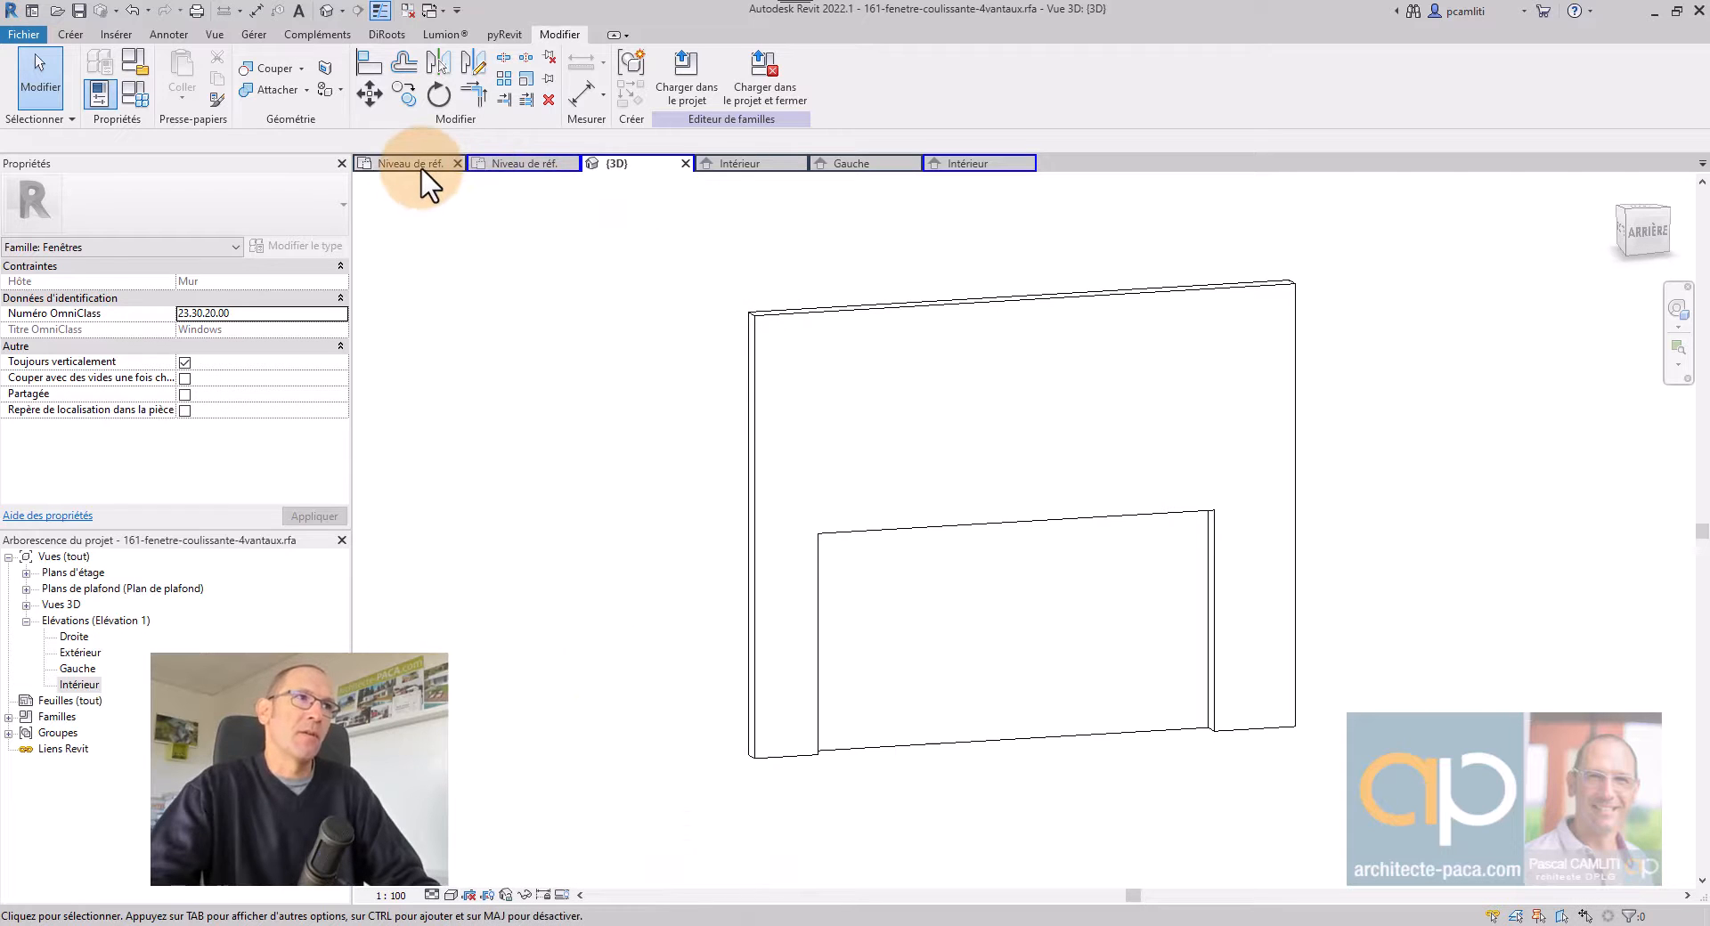
double_click(67, 574)
double_click(82, 588)
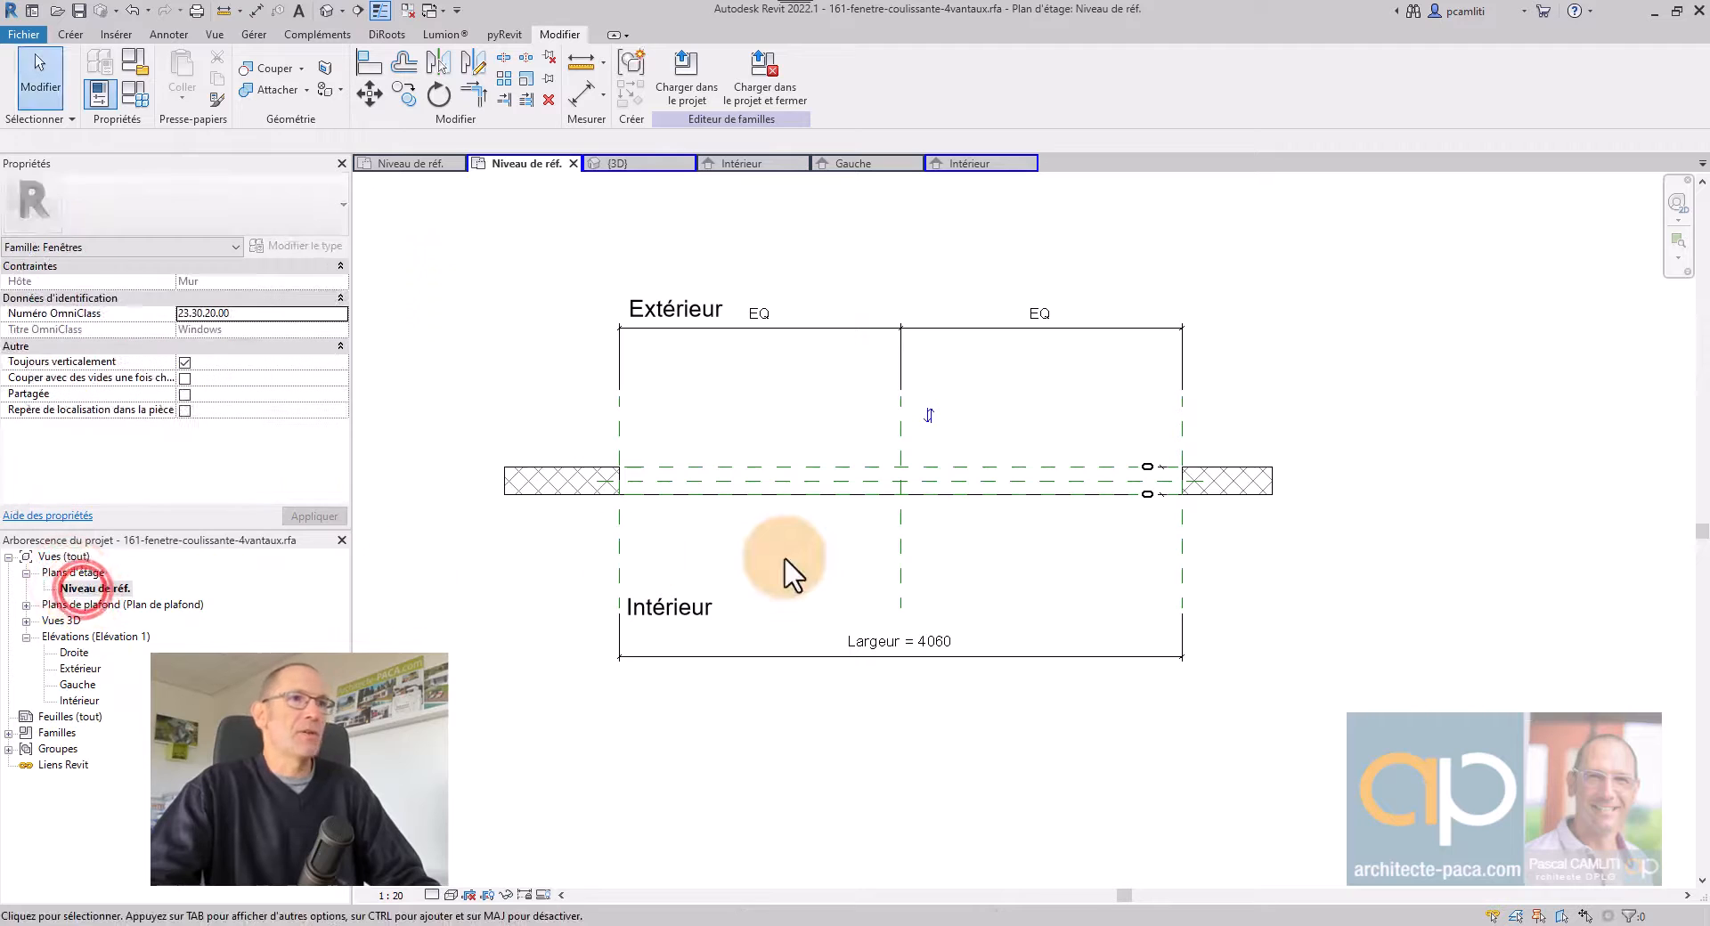
scroll(899, 566, "down", 1)
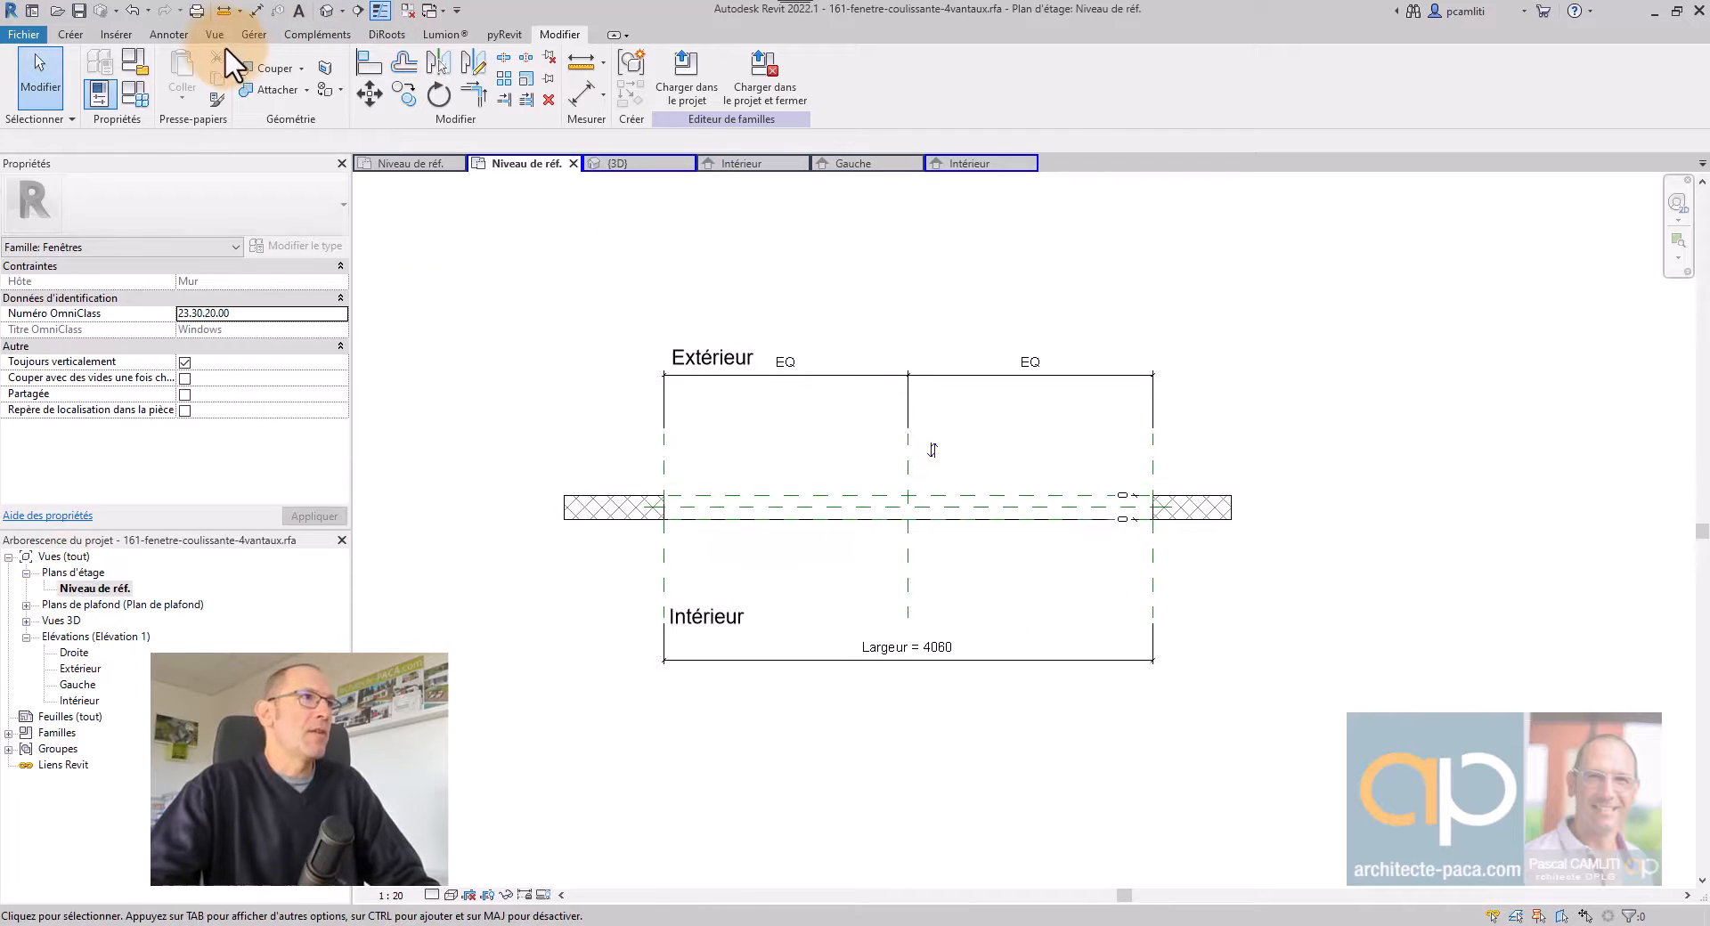
Import PRO.01.DWG.R&D-22-03-17 (revit).dwg from the 161 - fenetre-coulissante-frappe-Millet folder, with the import units set to millimetre.
left_click(116, 35)
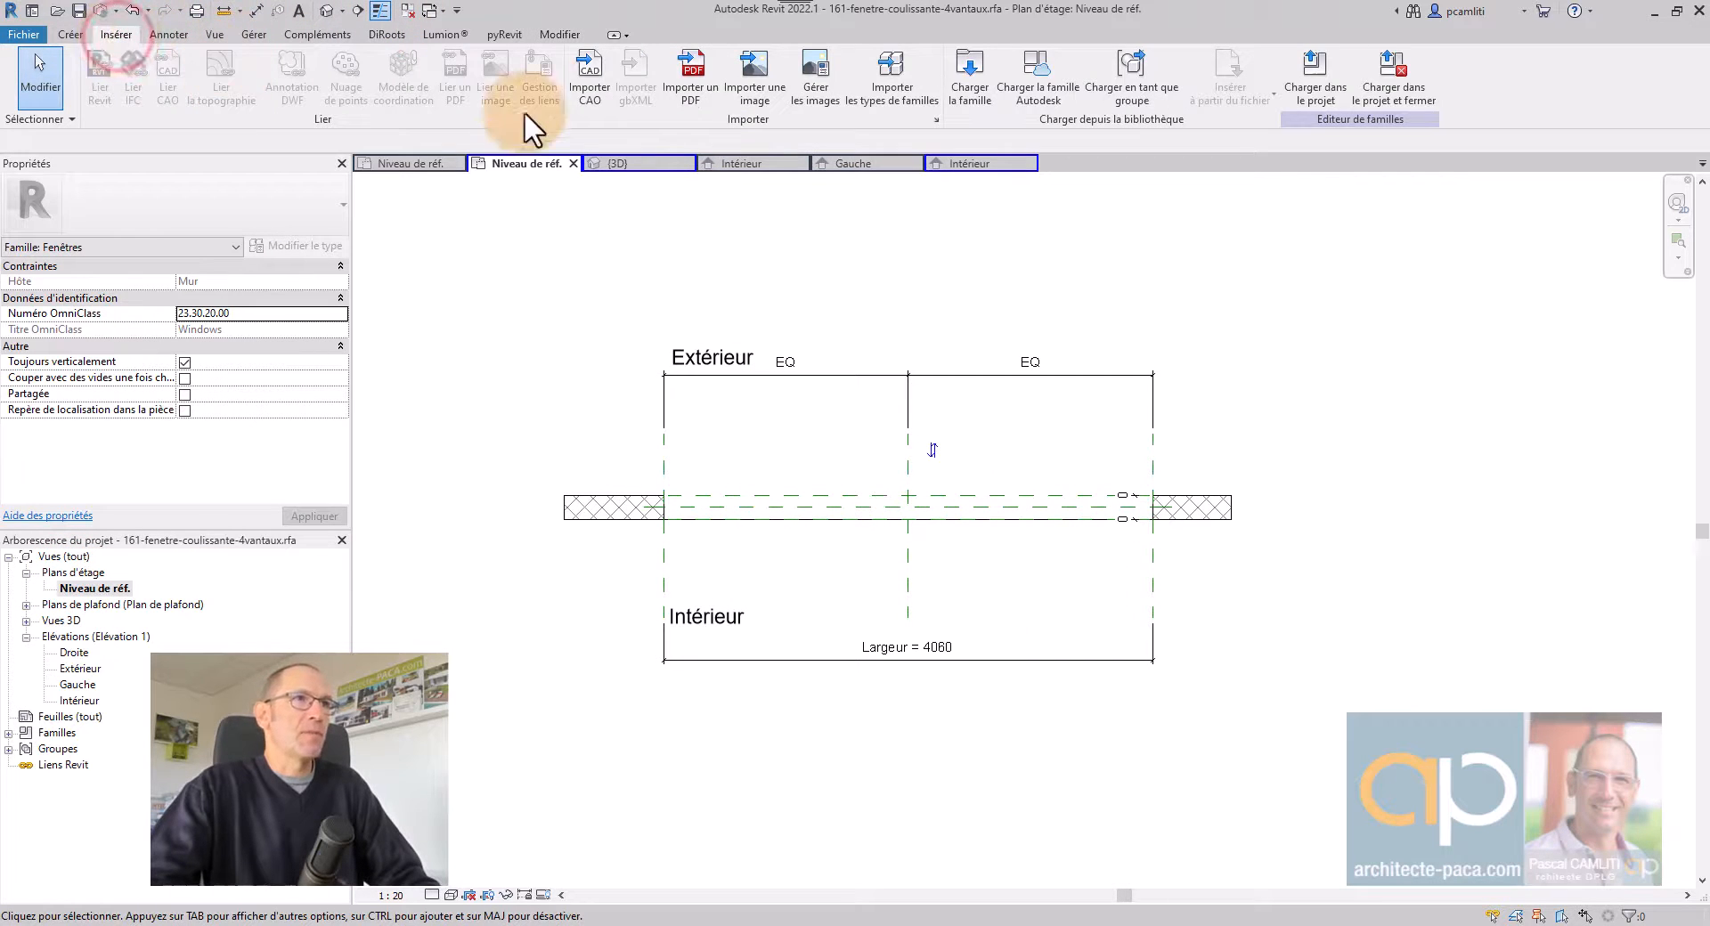
left_click(584, 80)
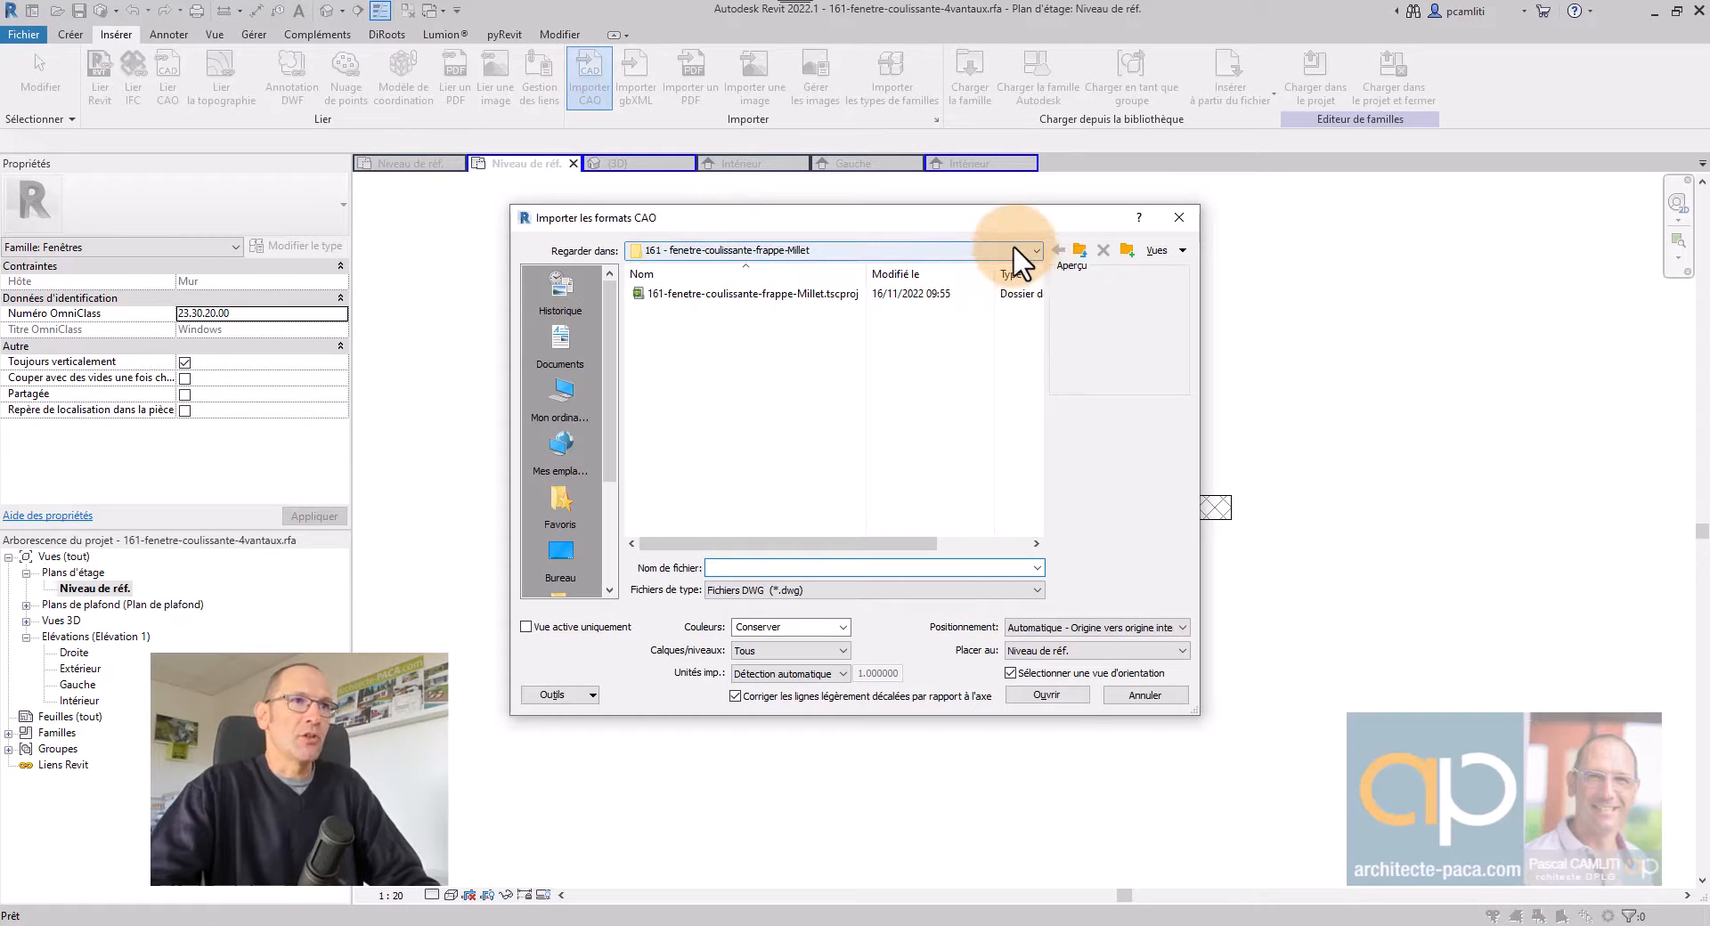
left_click(764, 248)
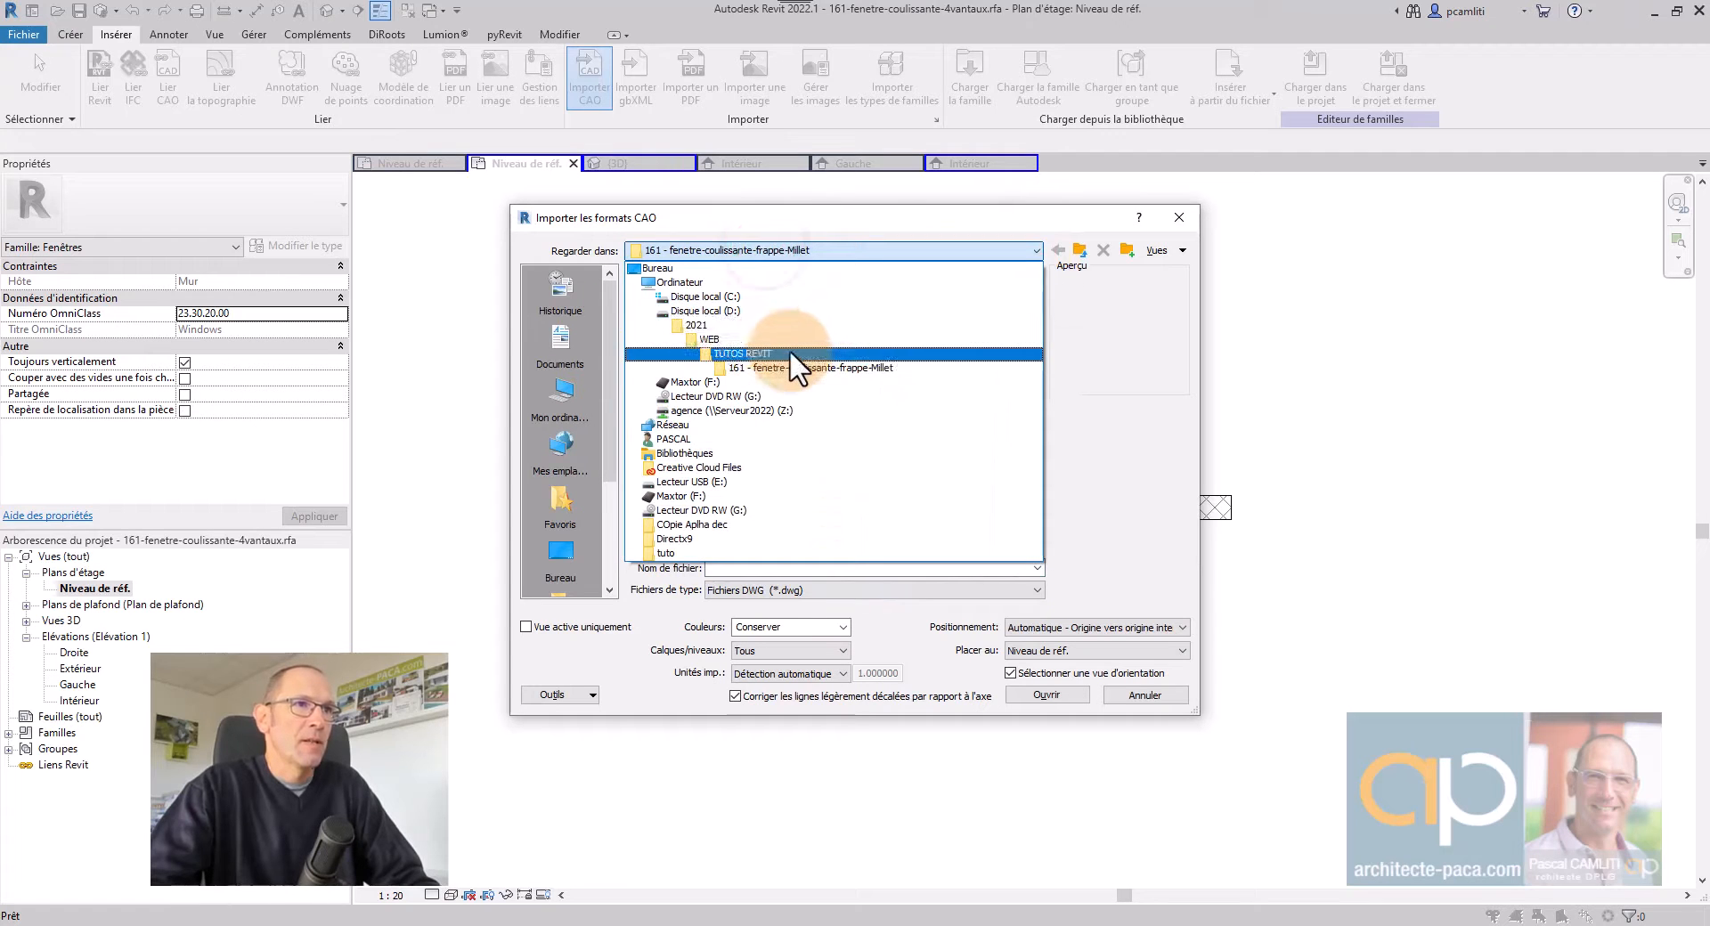
left_click(790, 349)
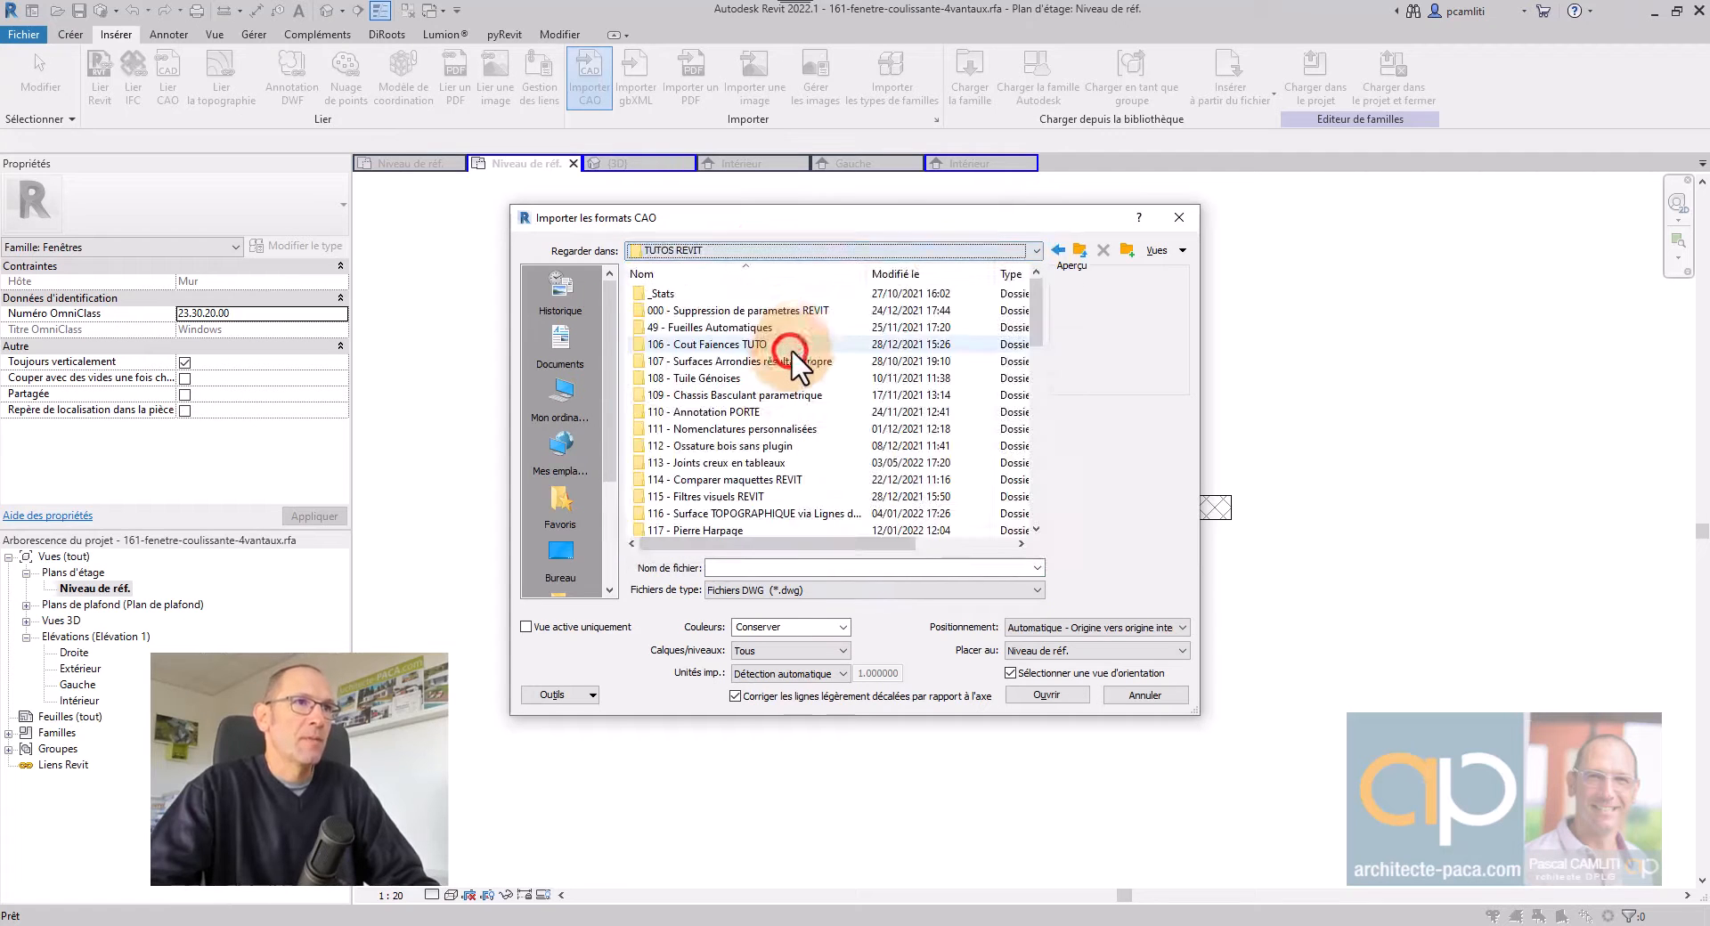
left_click(1081, 249)
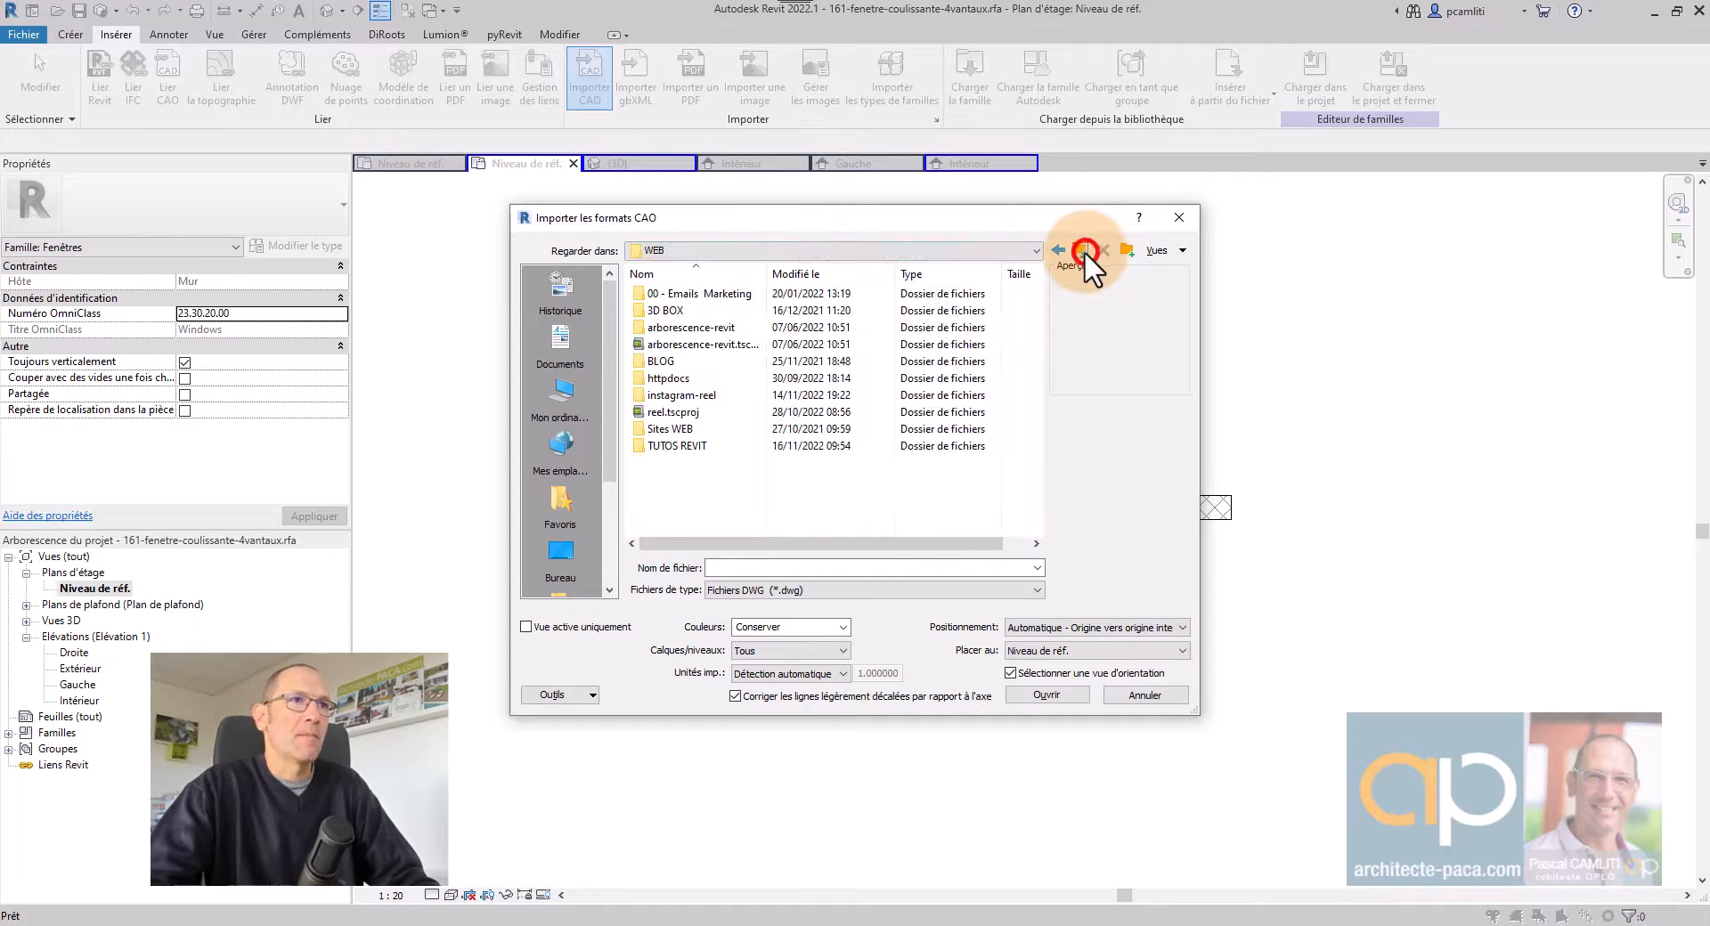
left_click(1133, 687)
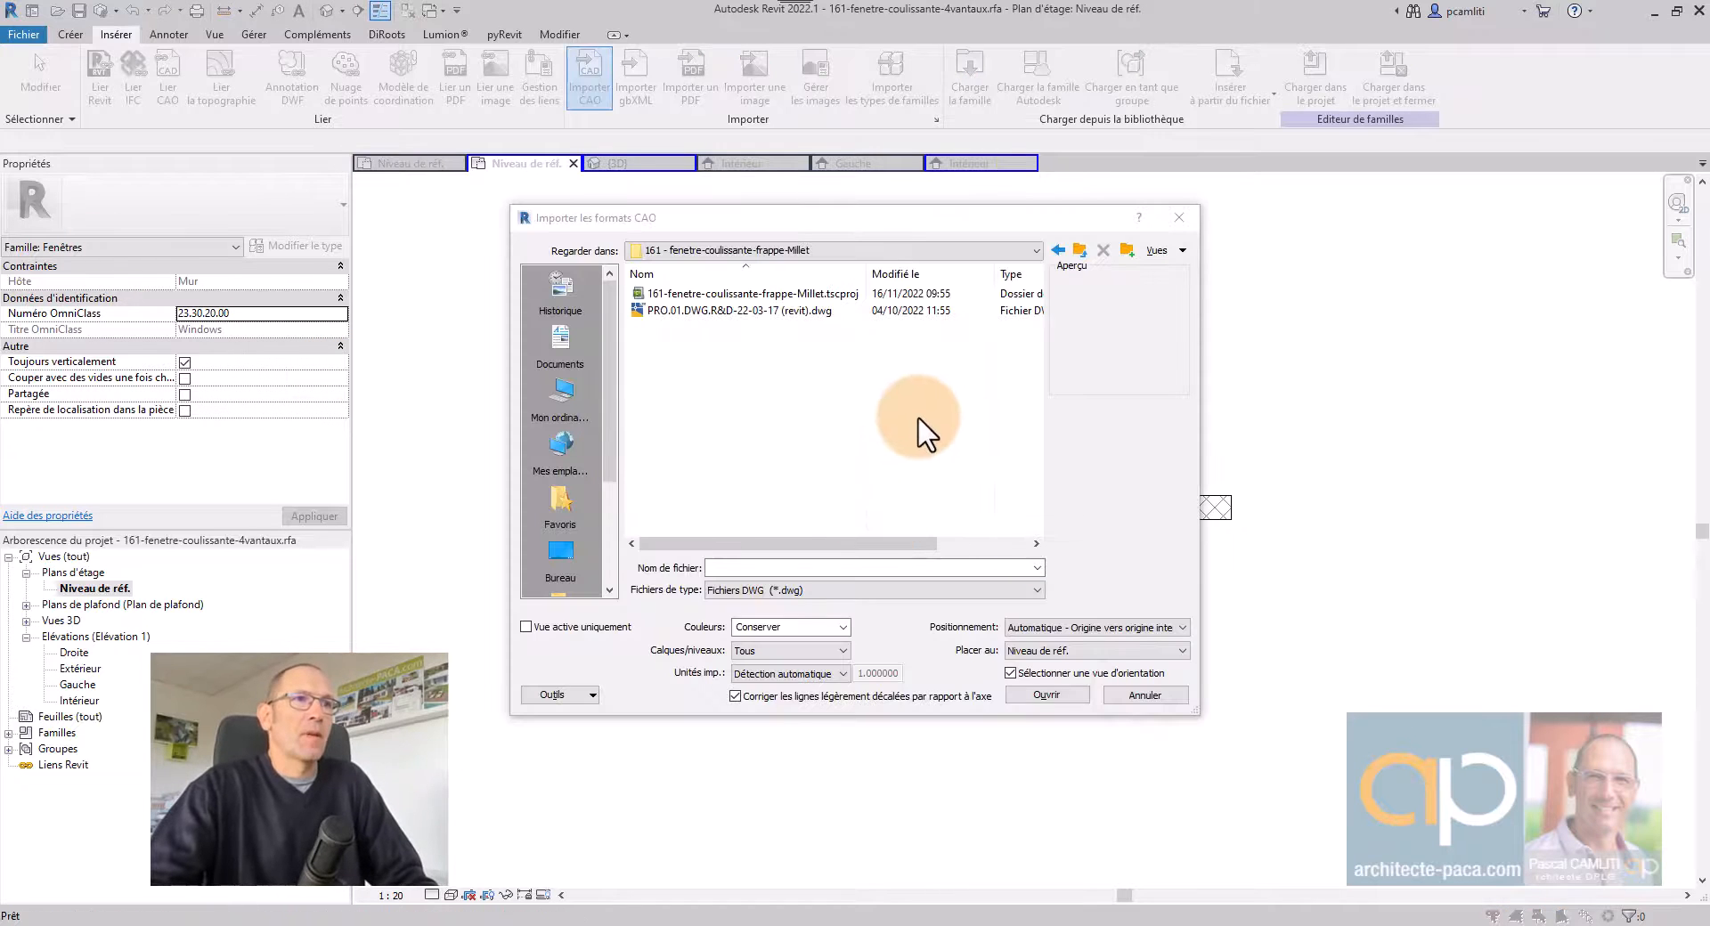
left_click_drag(795, 209, 1026, 175)
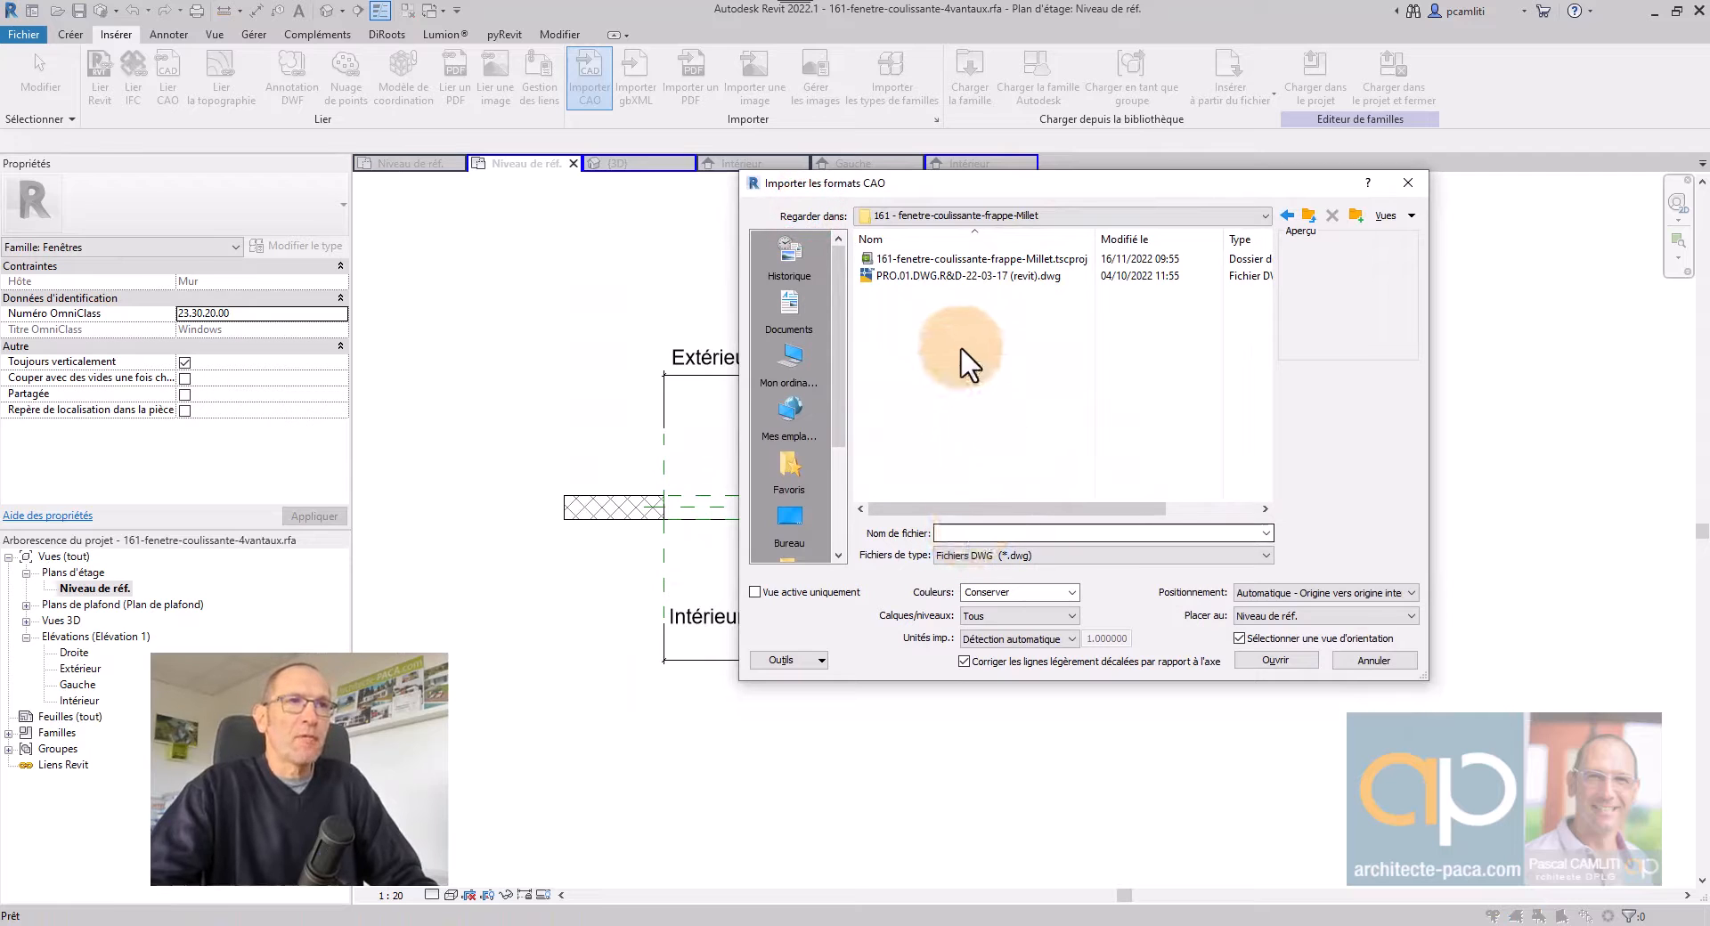
left_click(953, 275)
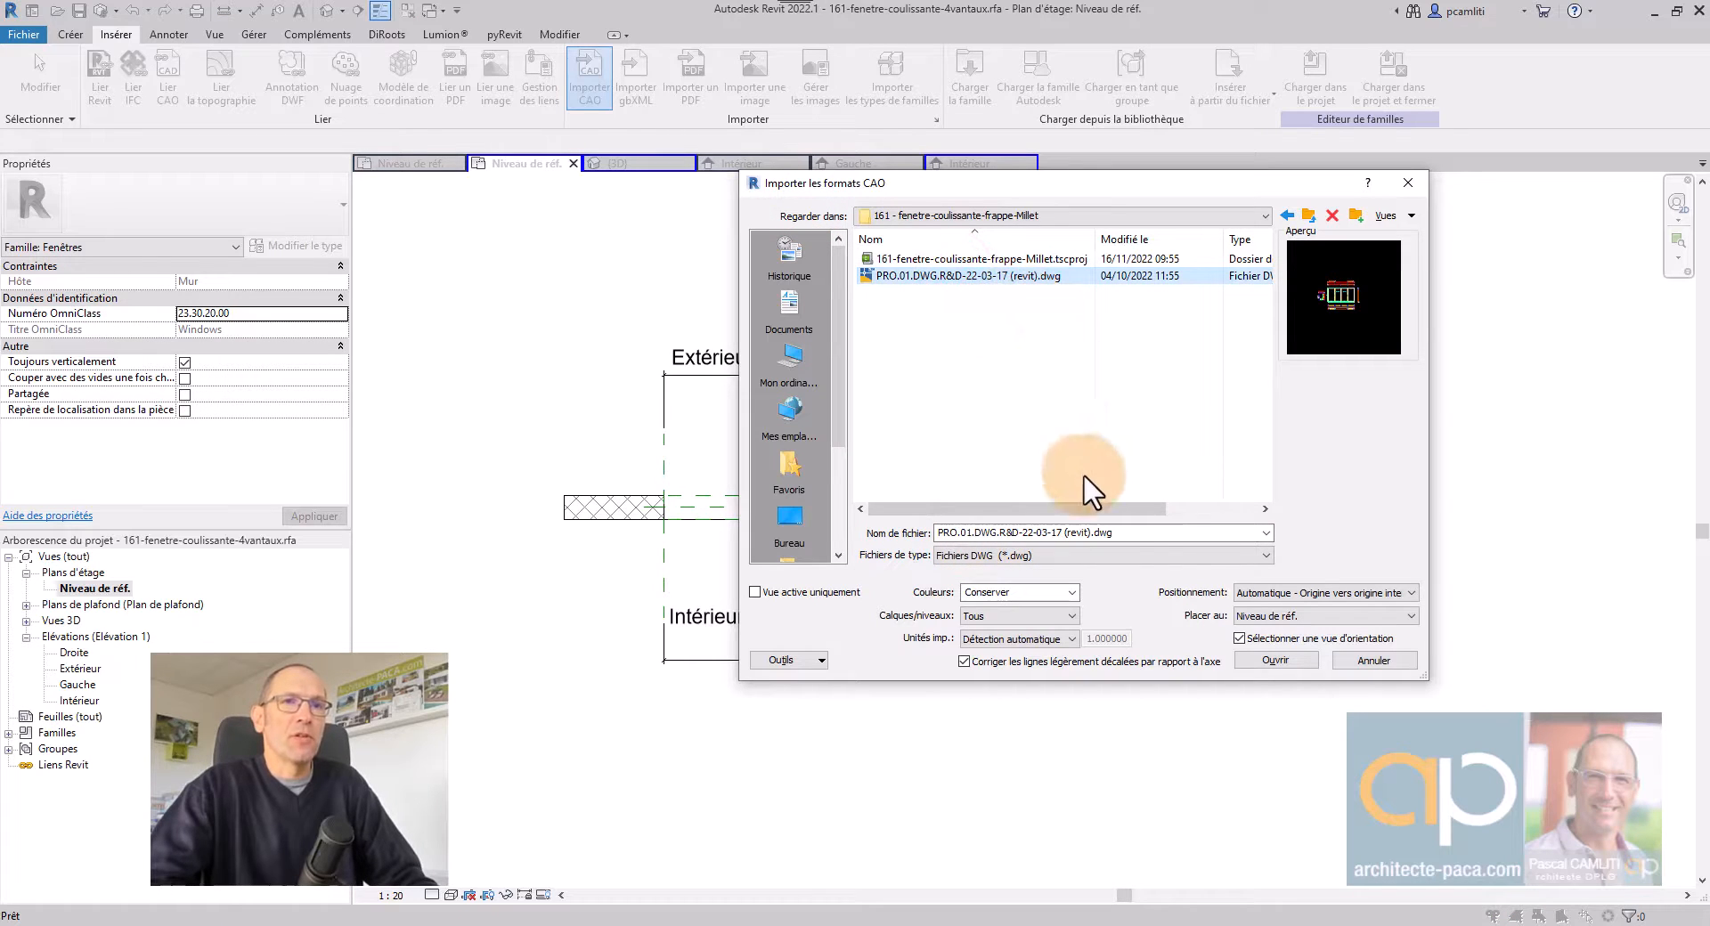
left_click(1017, 638)
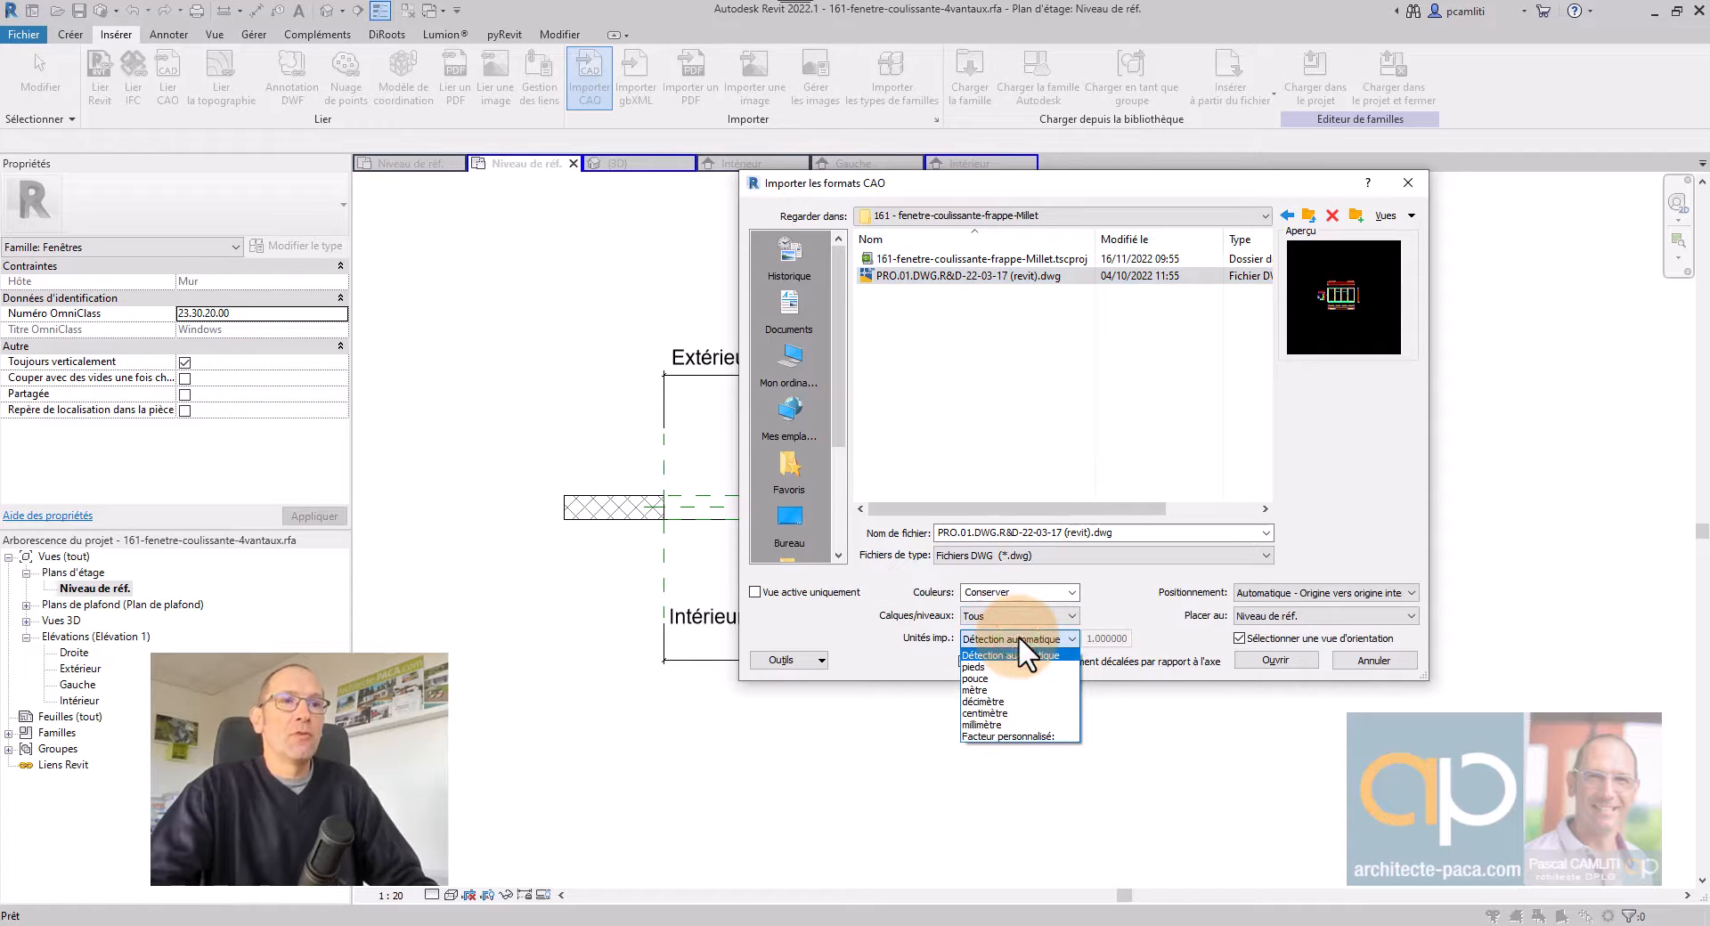
left_click(1013, 724)
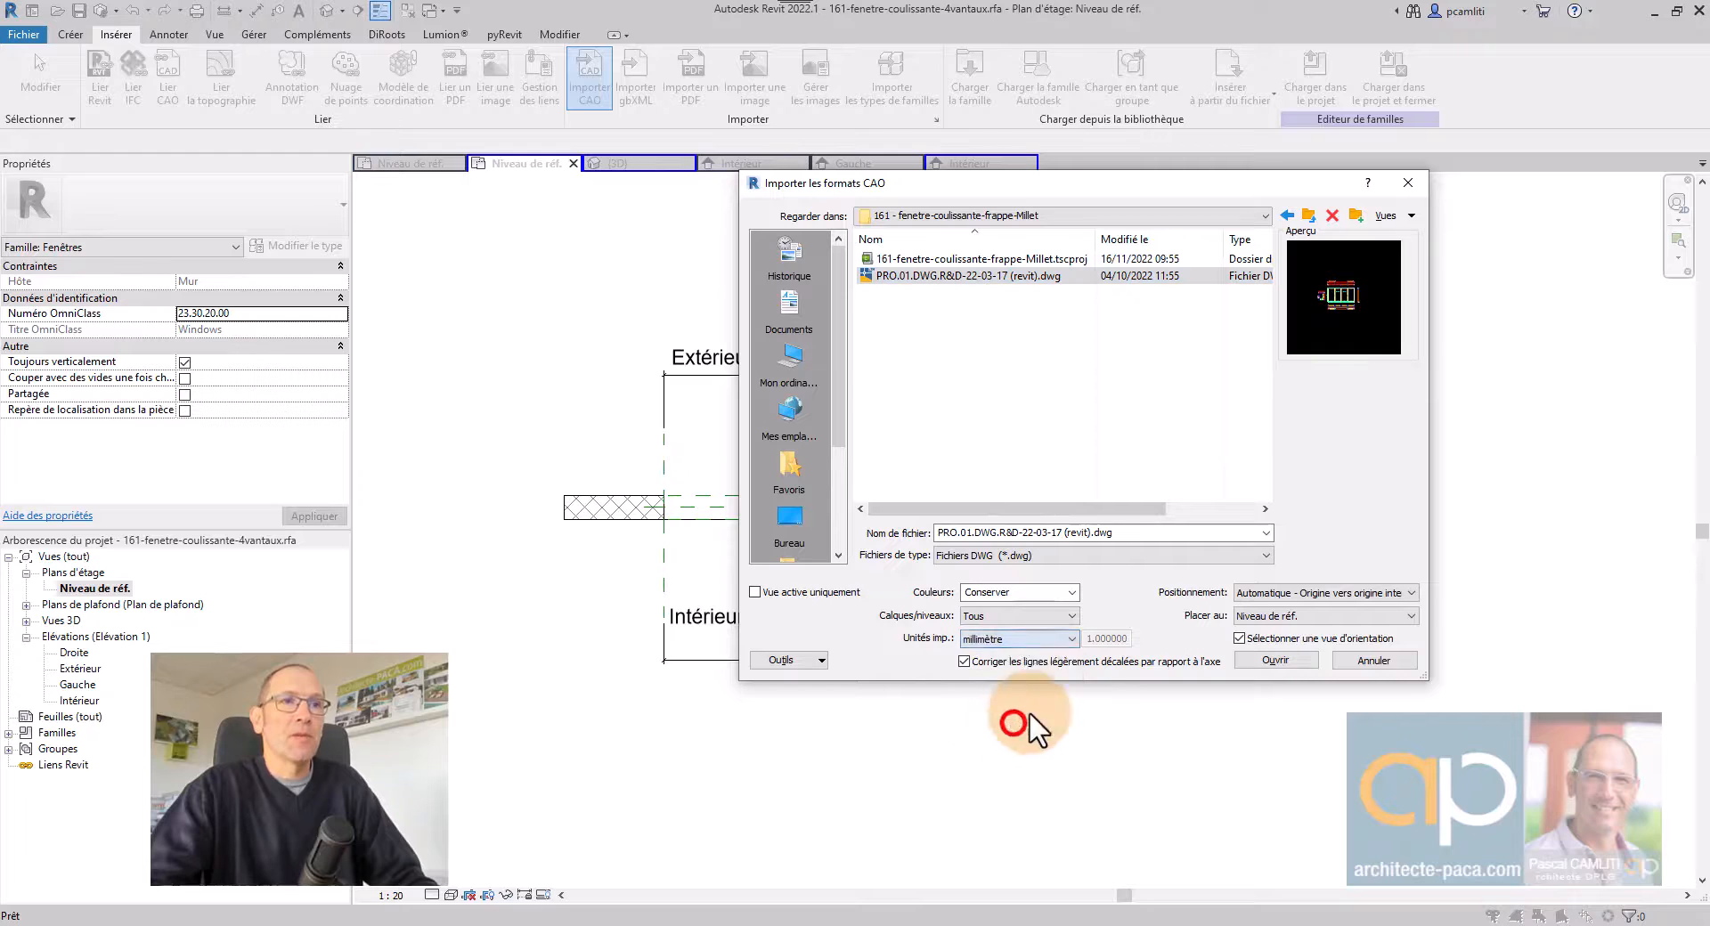
left_click(1274, 660)
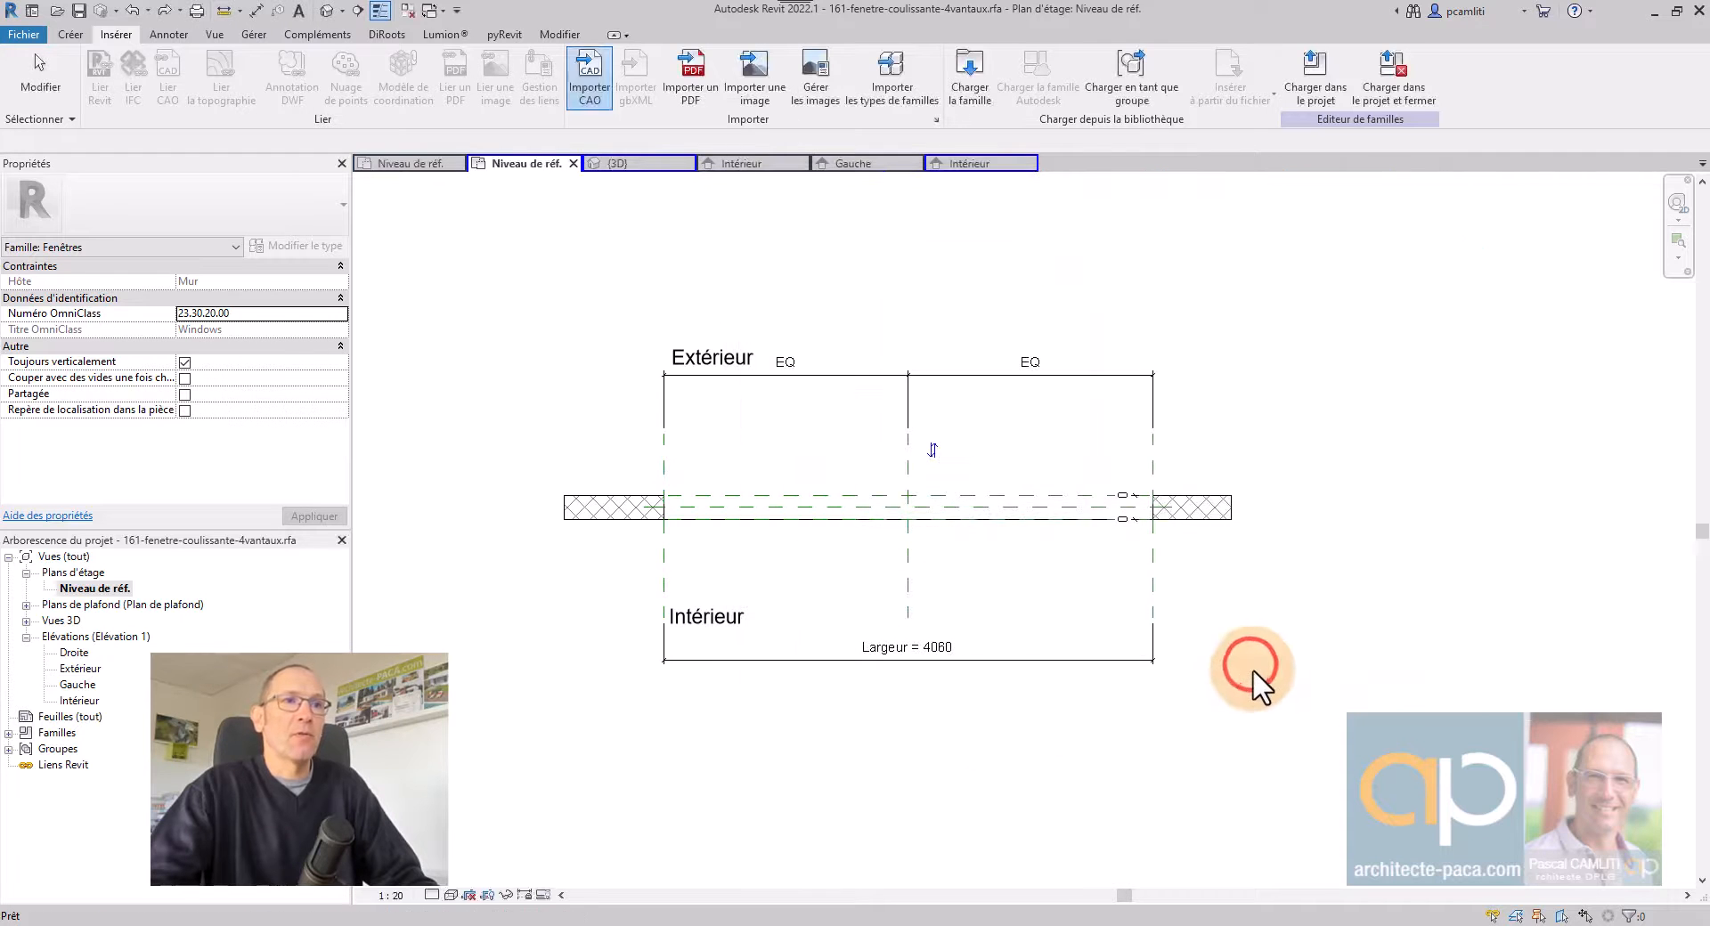
Examine the imported drawing's elevation and horizontal sections, including the end frame profile and the joints between the panels.
left_click_drag(1226, 577, 1170, 637)
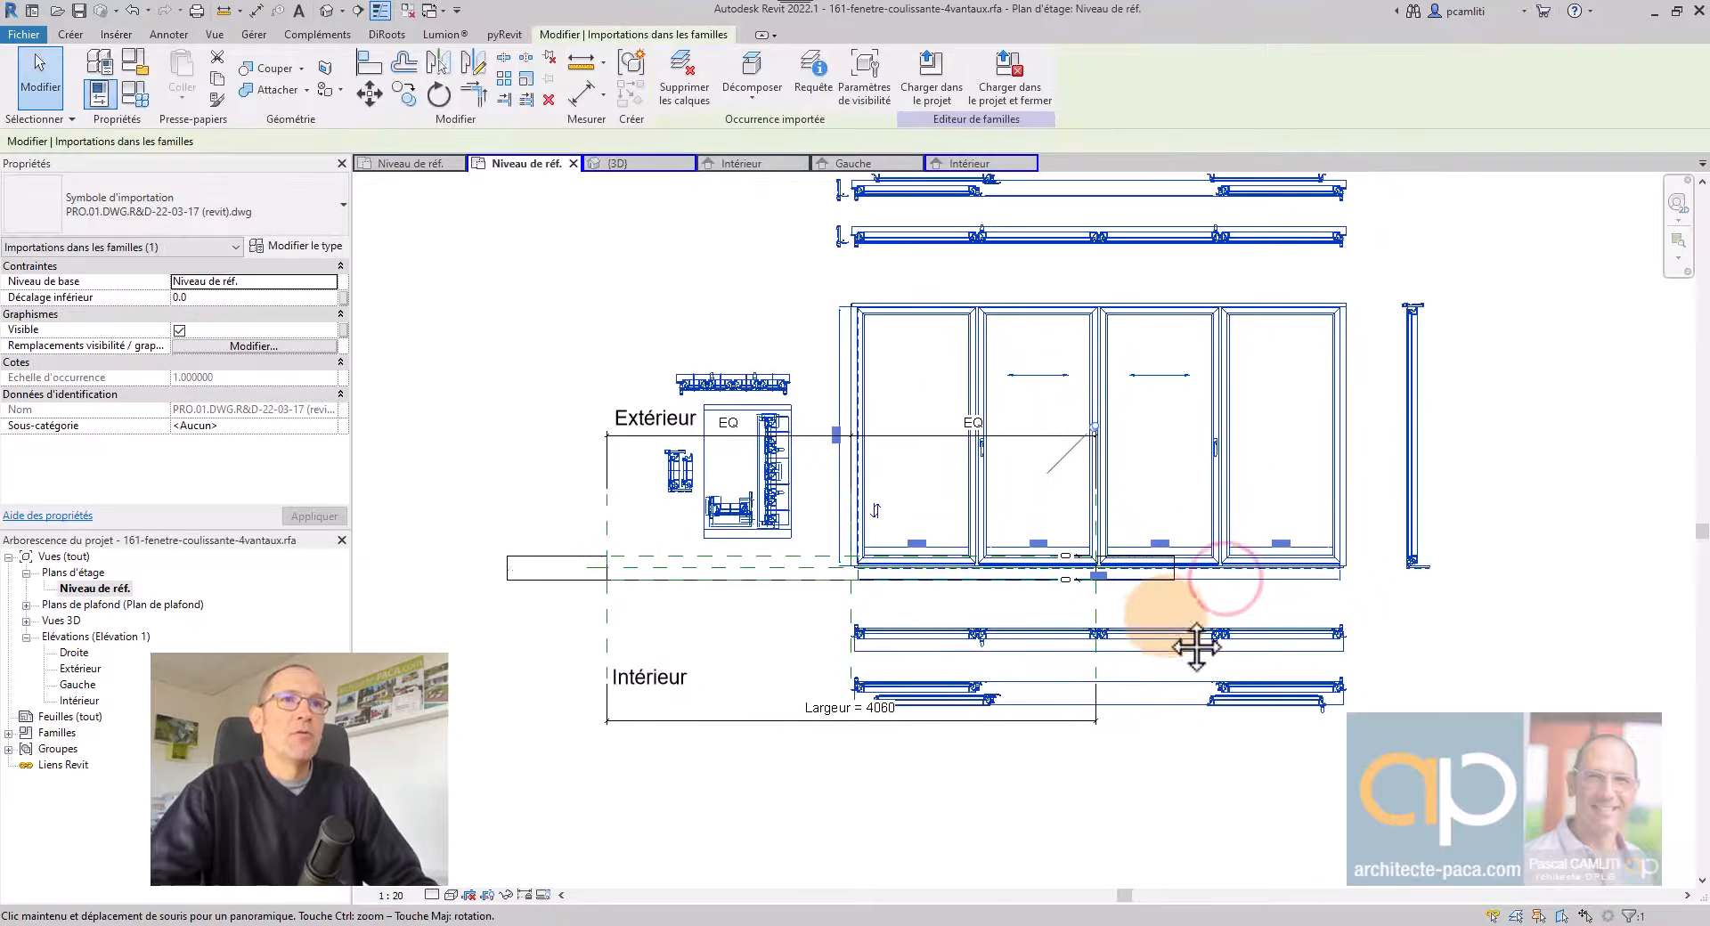
left_click(1093, 428)
middle_click_drag(1167, 440, 1191, 436)
scroll(1190, 437, "down", 2)
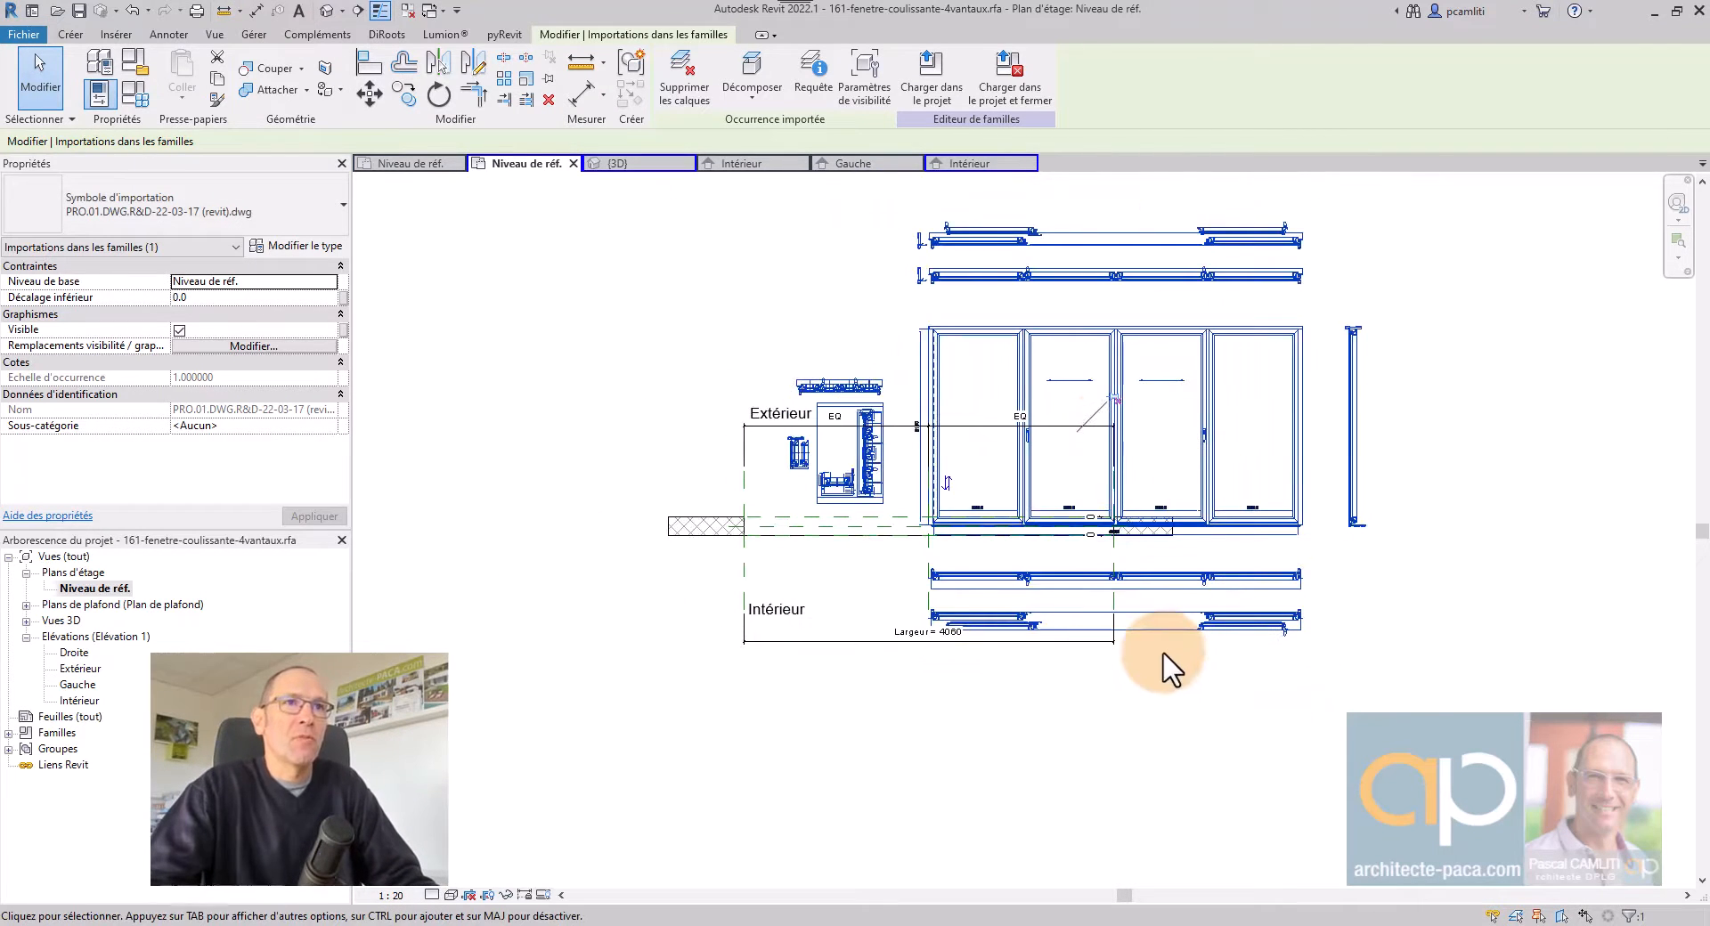
middle_click_drag(1171, 668, 1107, 687)
left_click(1131, 653)
scroll(973, 611, "up", 3)
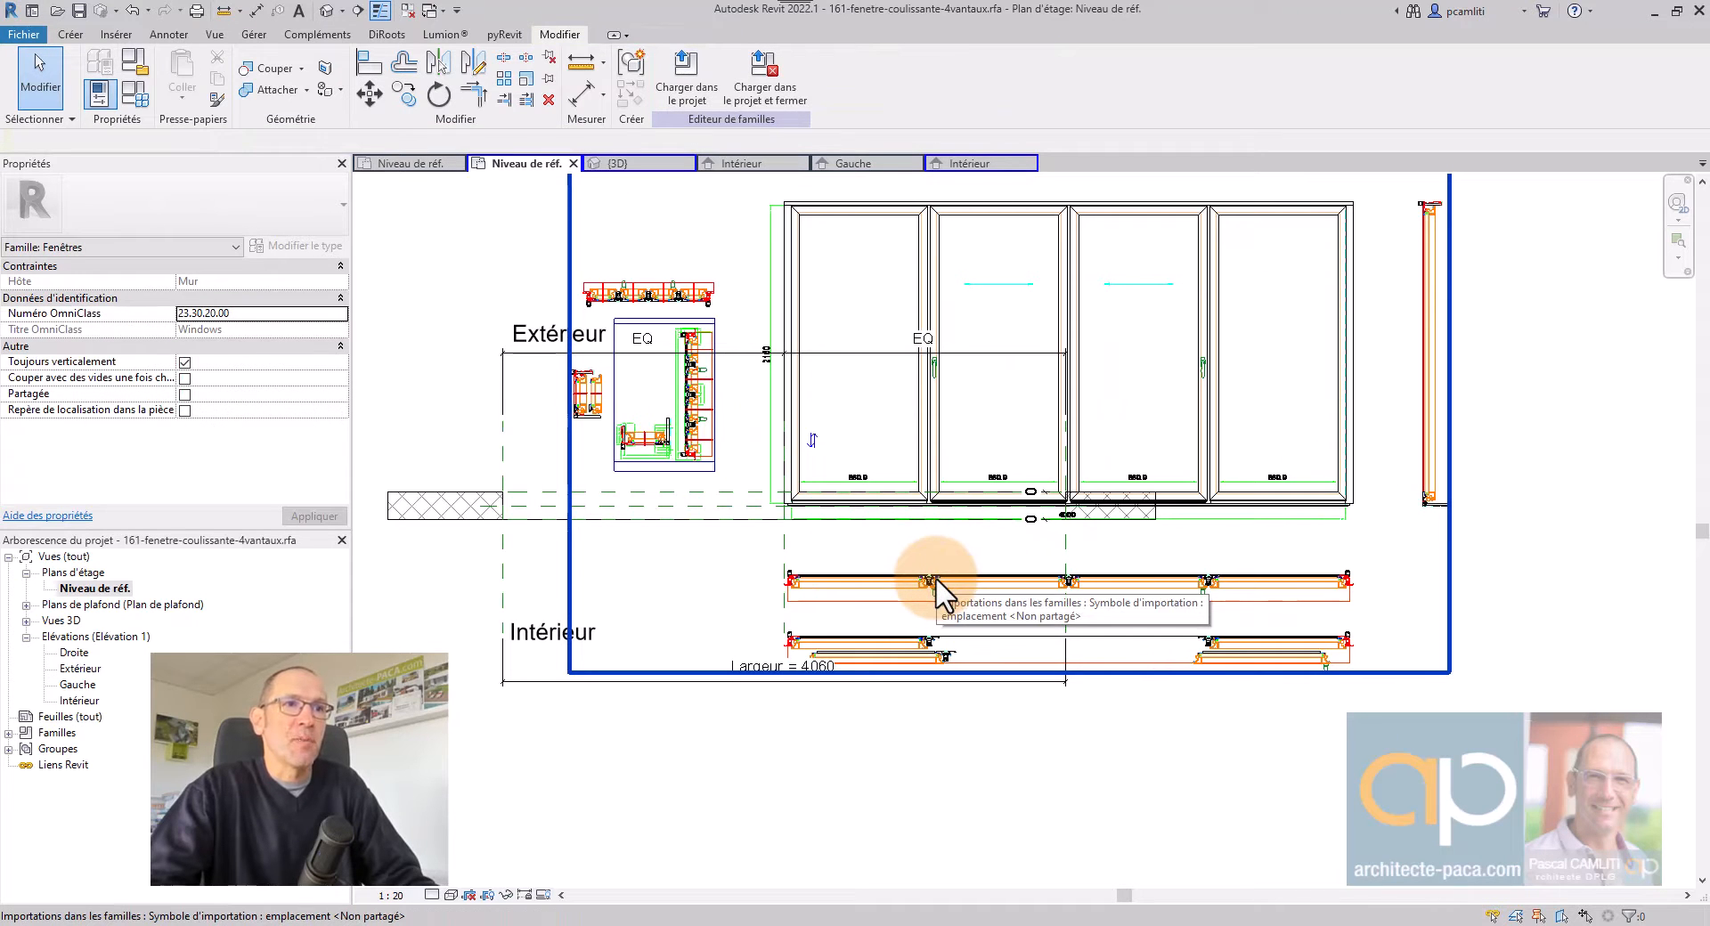
middle_click_drag(935, 593, 922, 757)
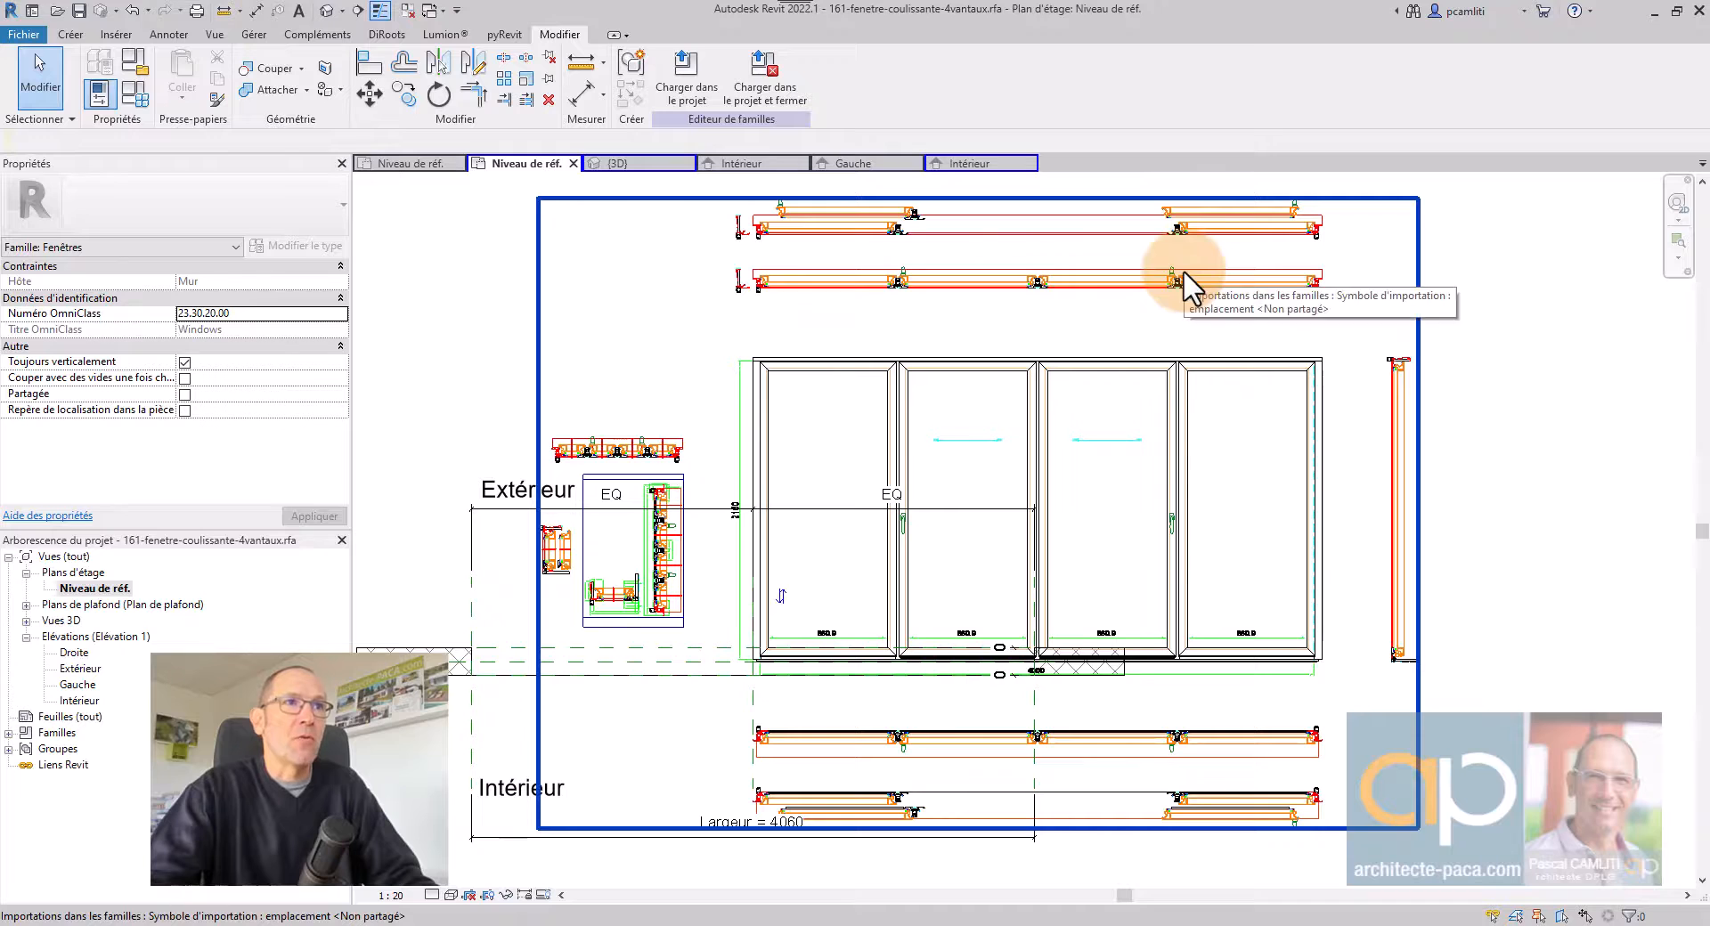
scroll(1060, 566, "up", 3)
scroll(1060, 570, "up", 2)
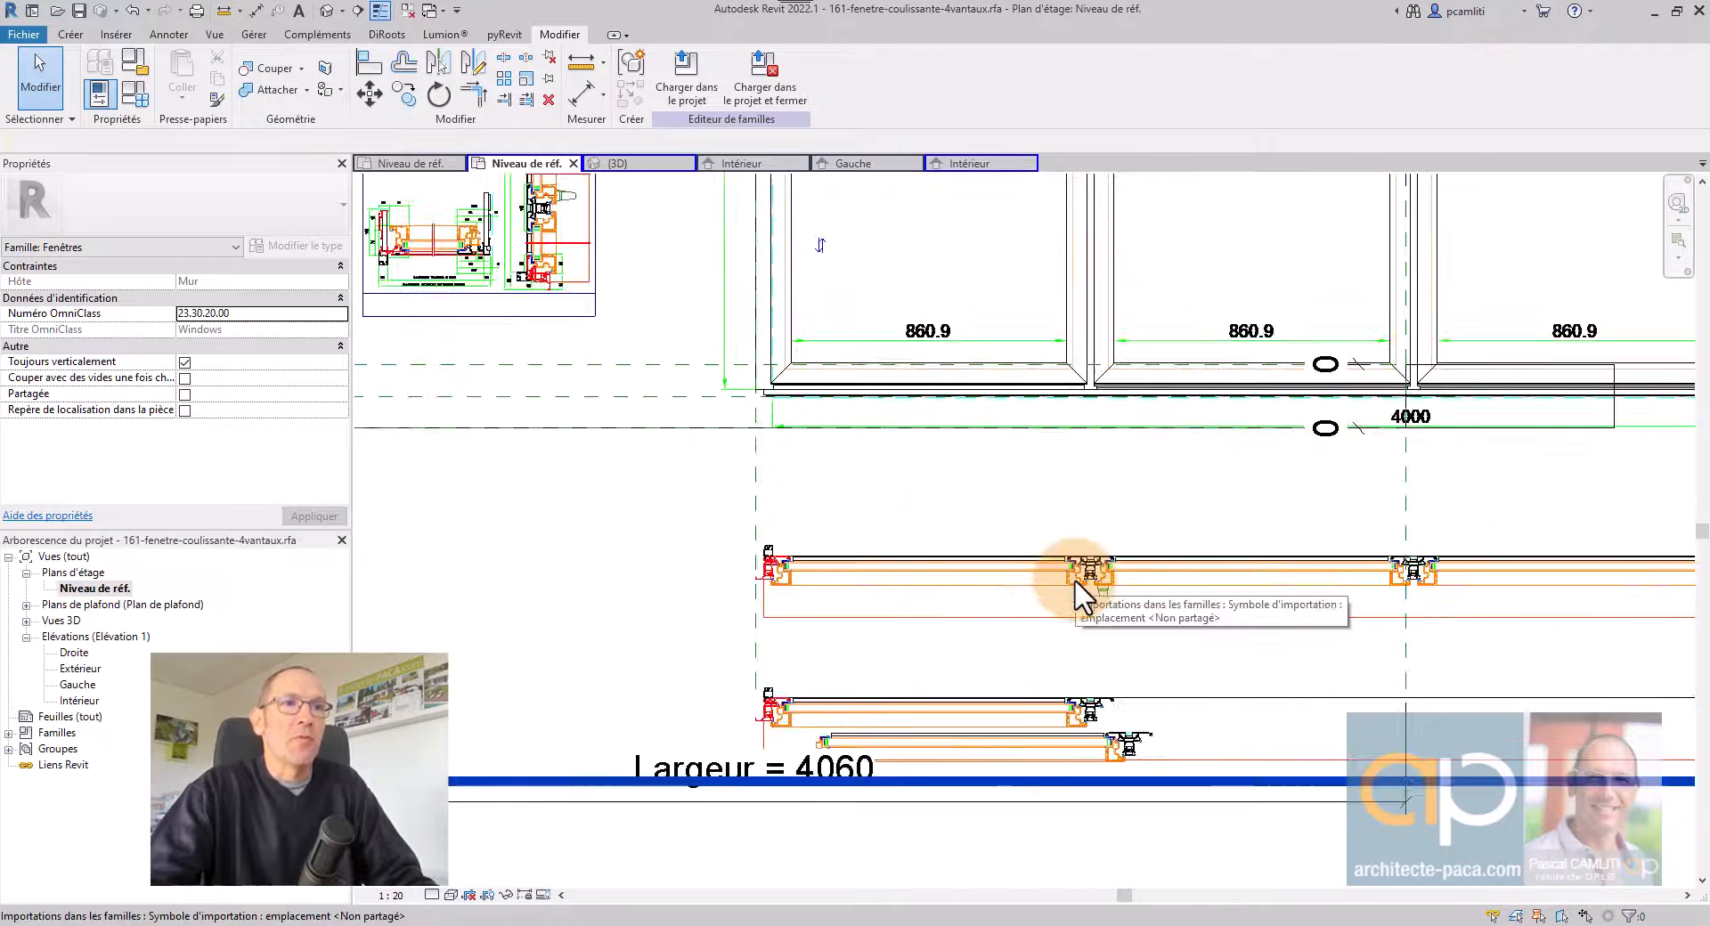
scroll(776, 572, "up", 3)
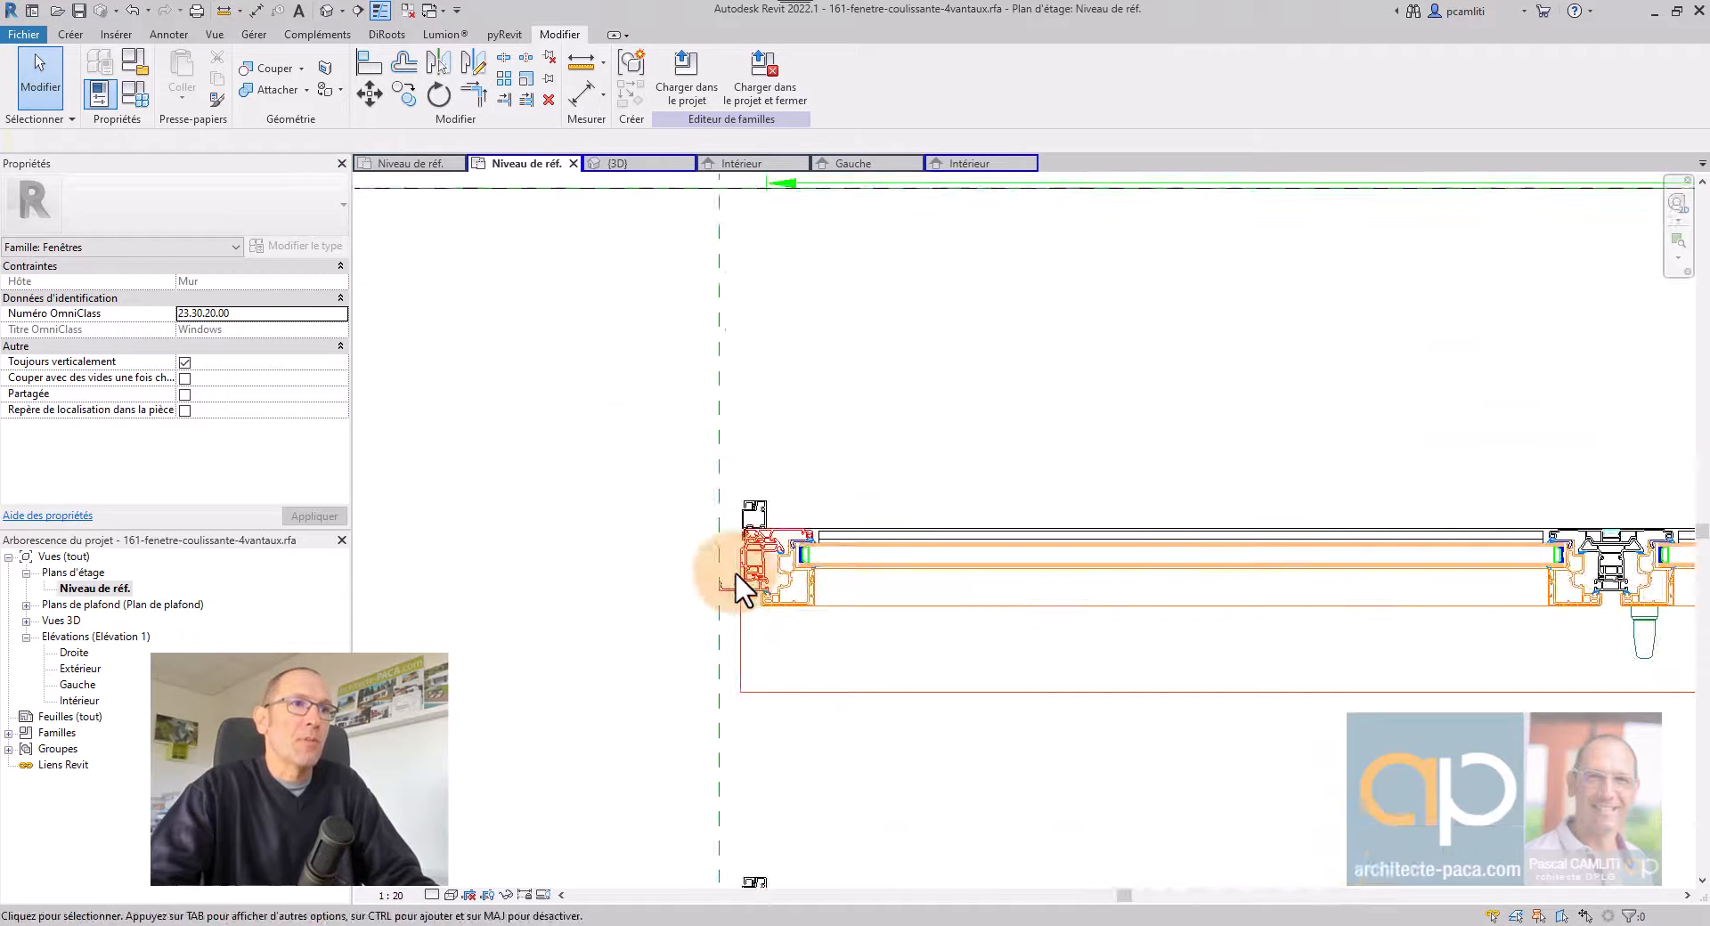
scroll(739, 577, "down", 3)
middle_click_drag(1260, 543, 1049, 539)
scroll(1184, 543, "down", 2)
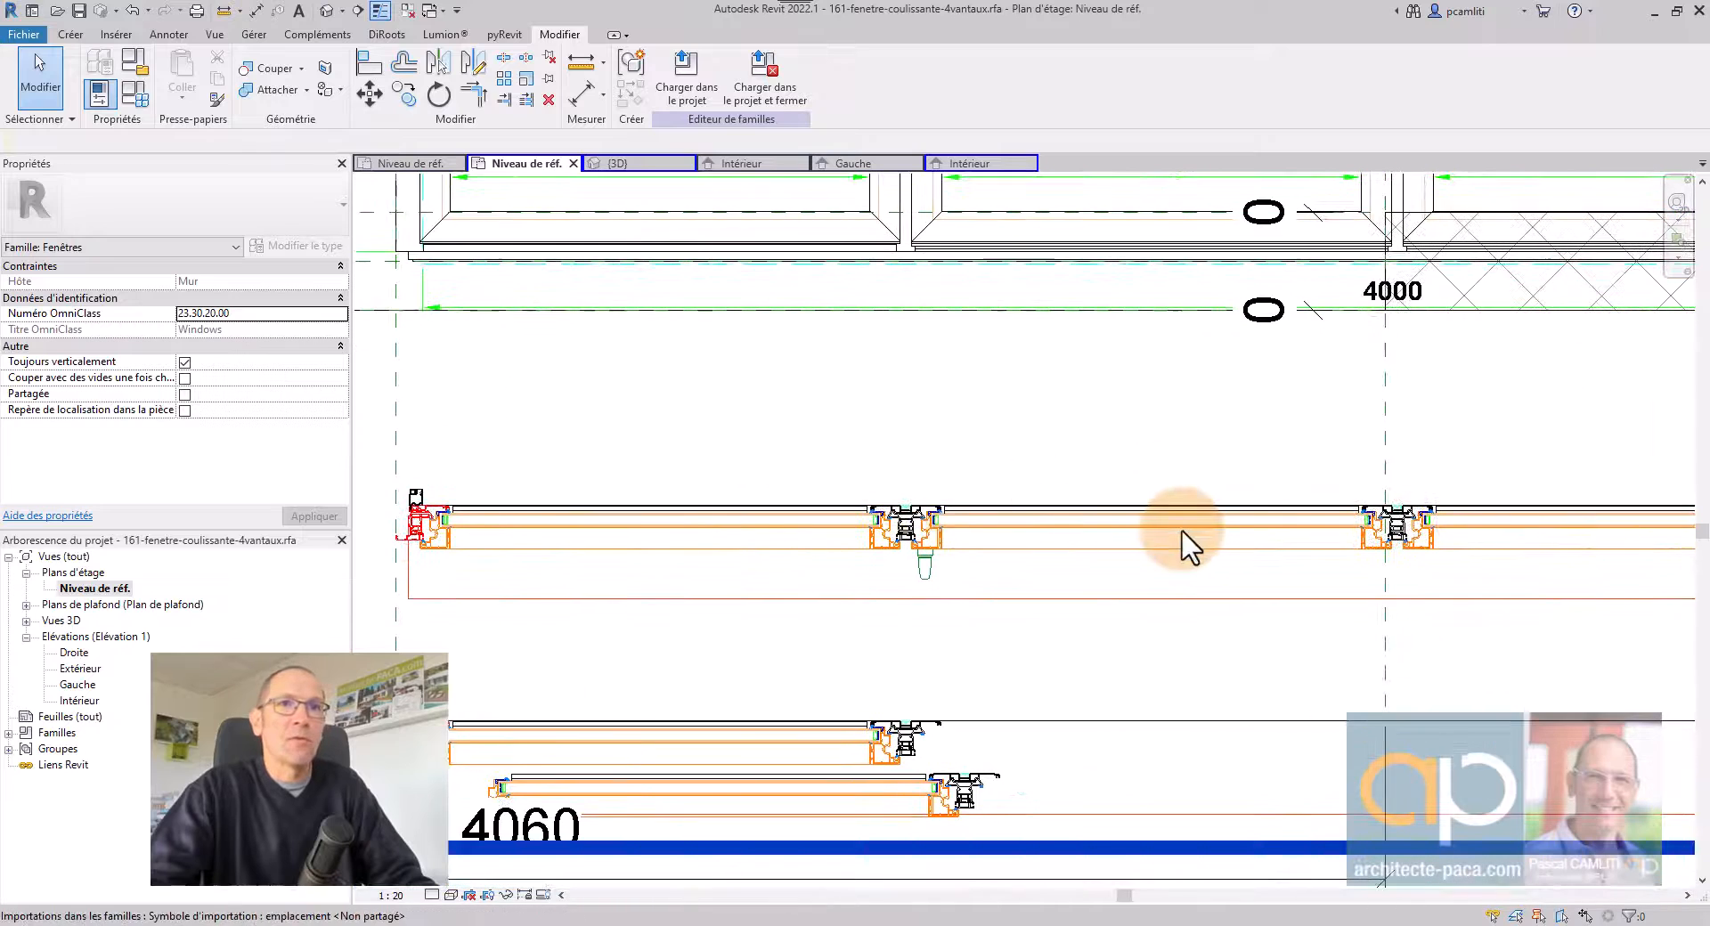
scroll(1336, 539, "up", 2)
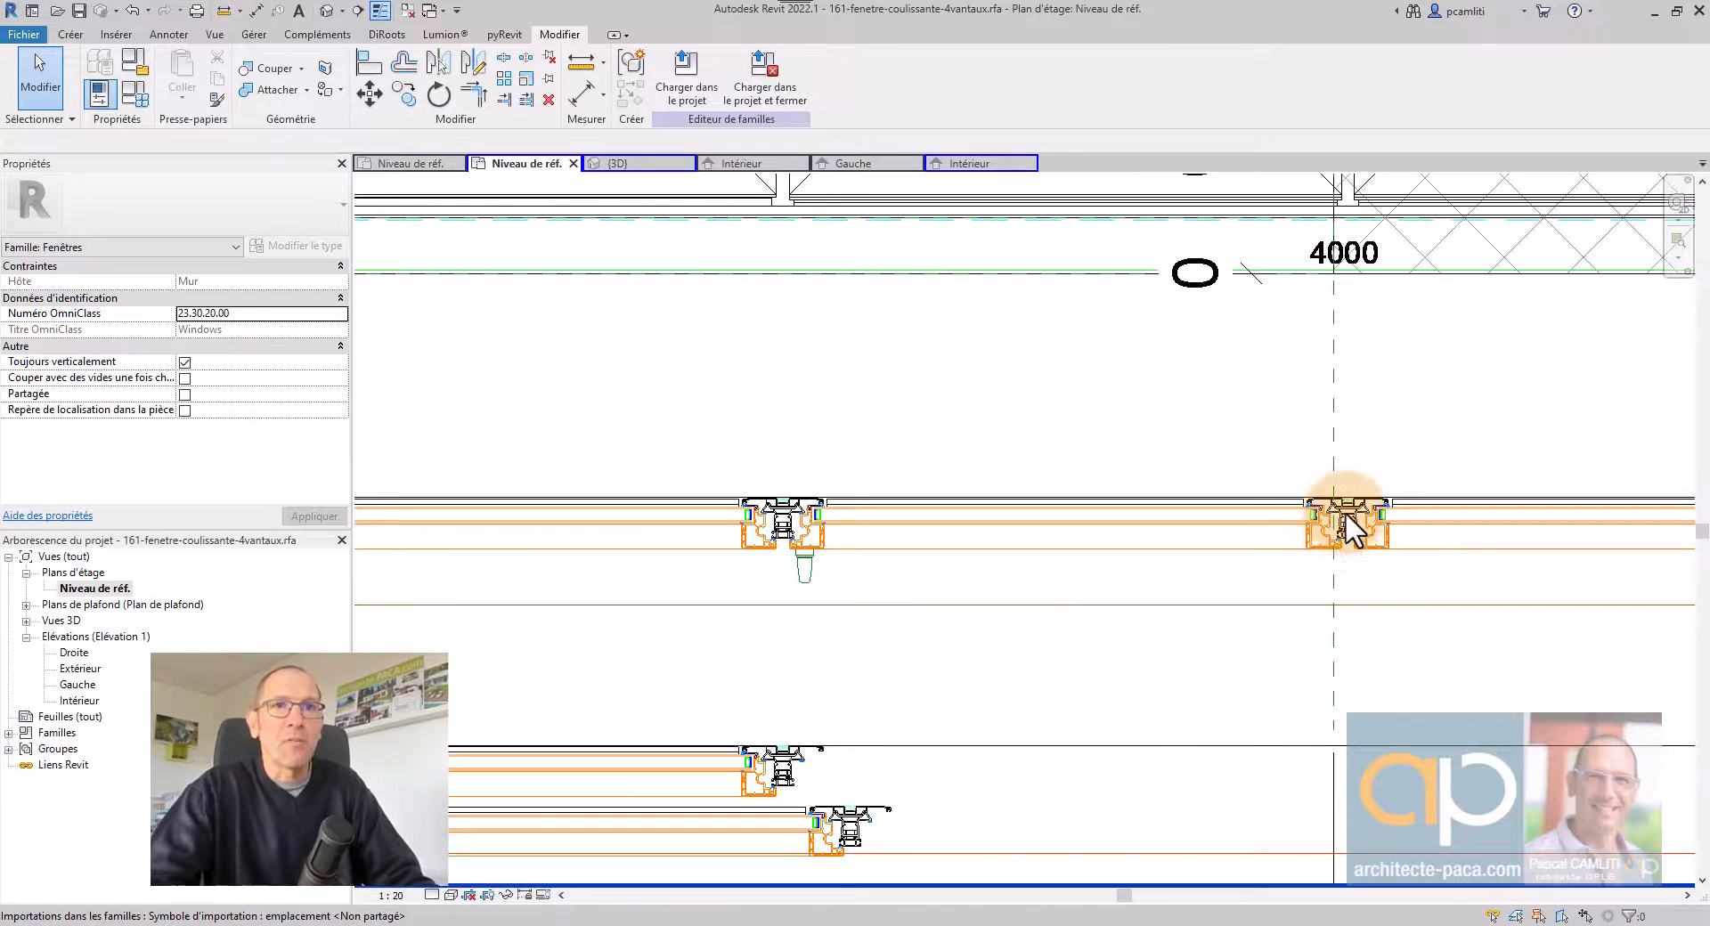
scroll(1344, 515, "down", 2)
middle_click_drag(653, 548, 863, 558)
scroll(870, 508, "down", 3)
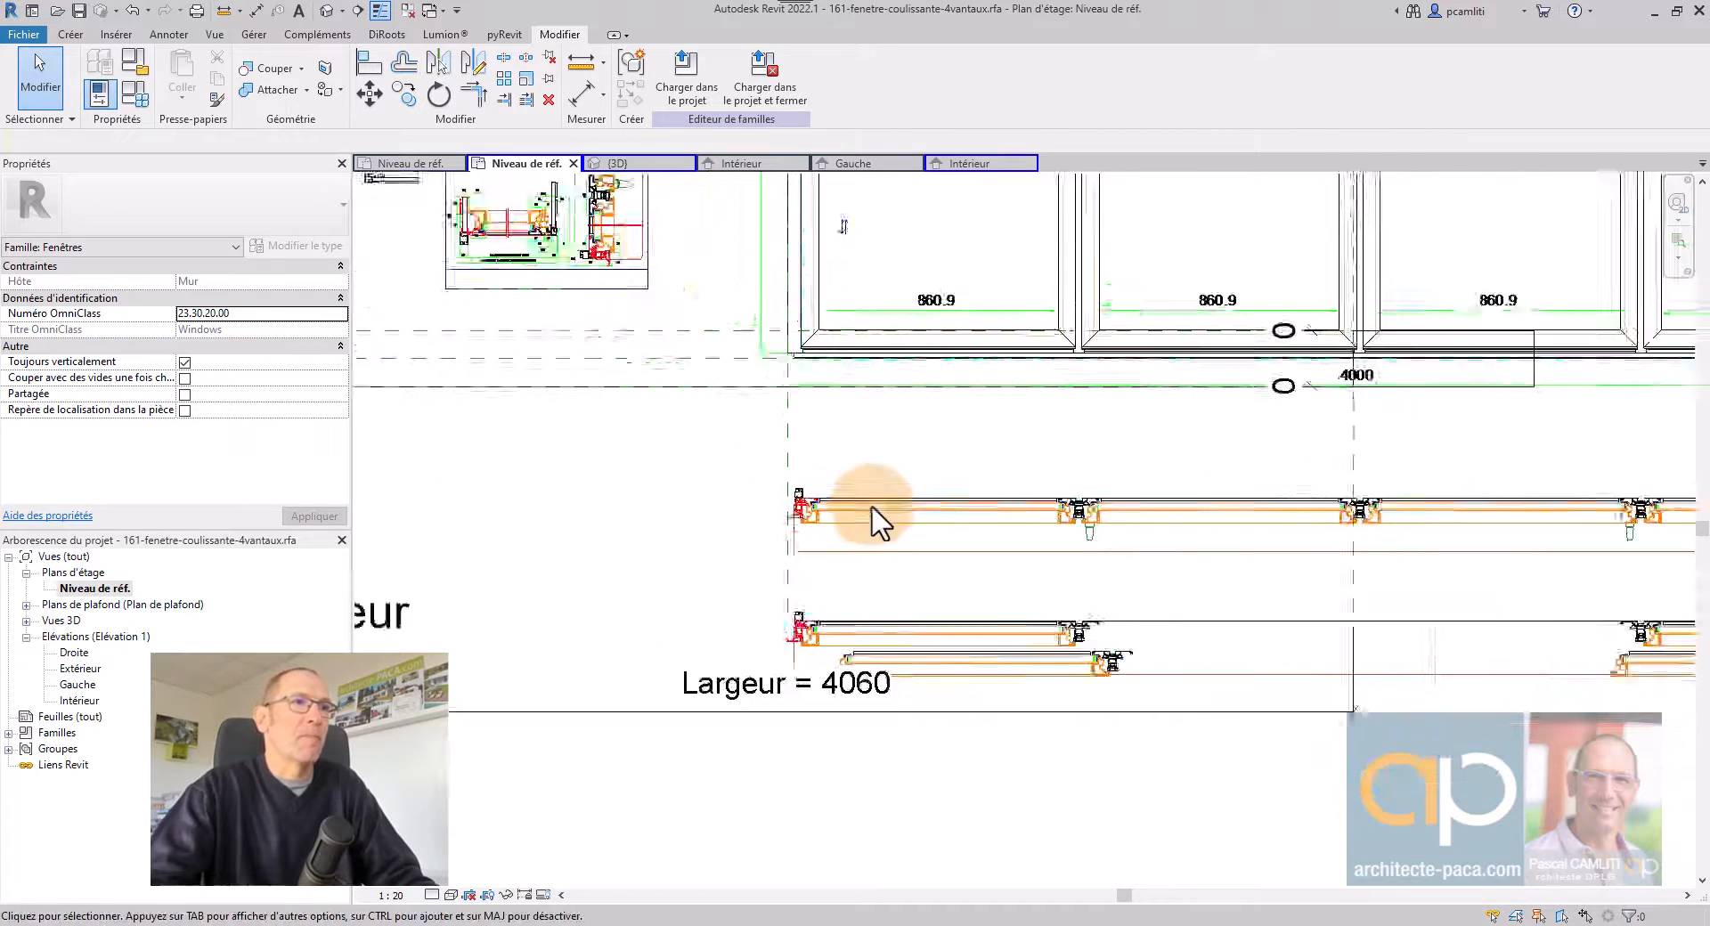
Move the imported DWG so the outer edge of the lower section's left frame profile lies on the Gauche reference plane, just below the wall.
left_click(370, 93)
scroll(812, 521, "up", 3)
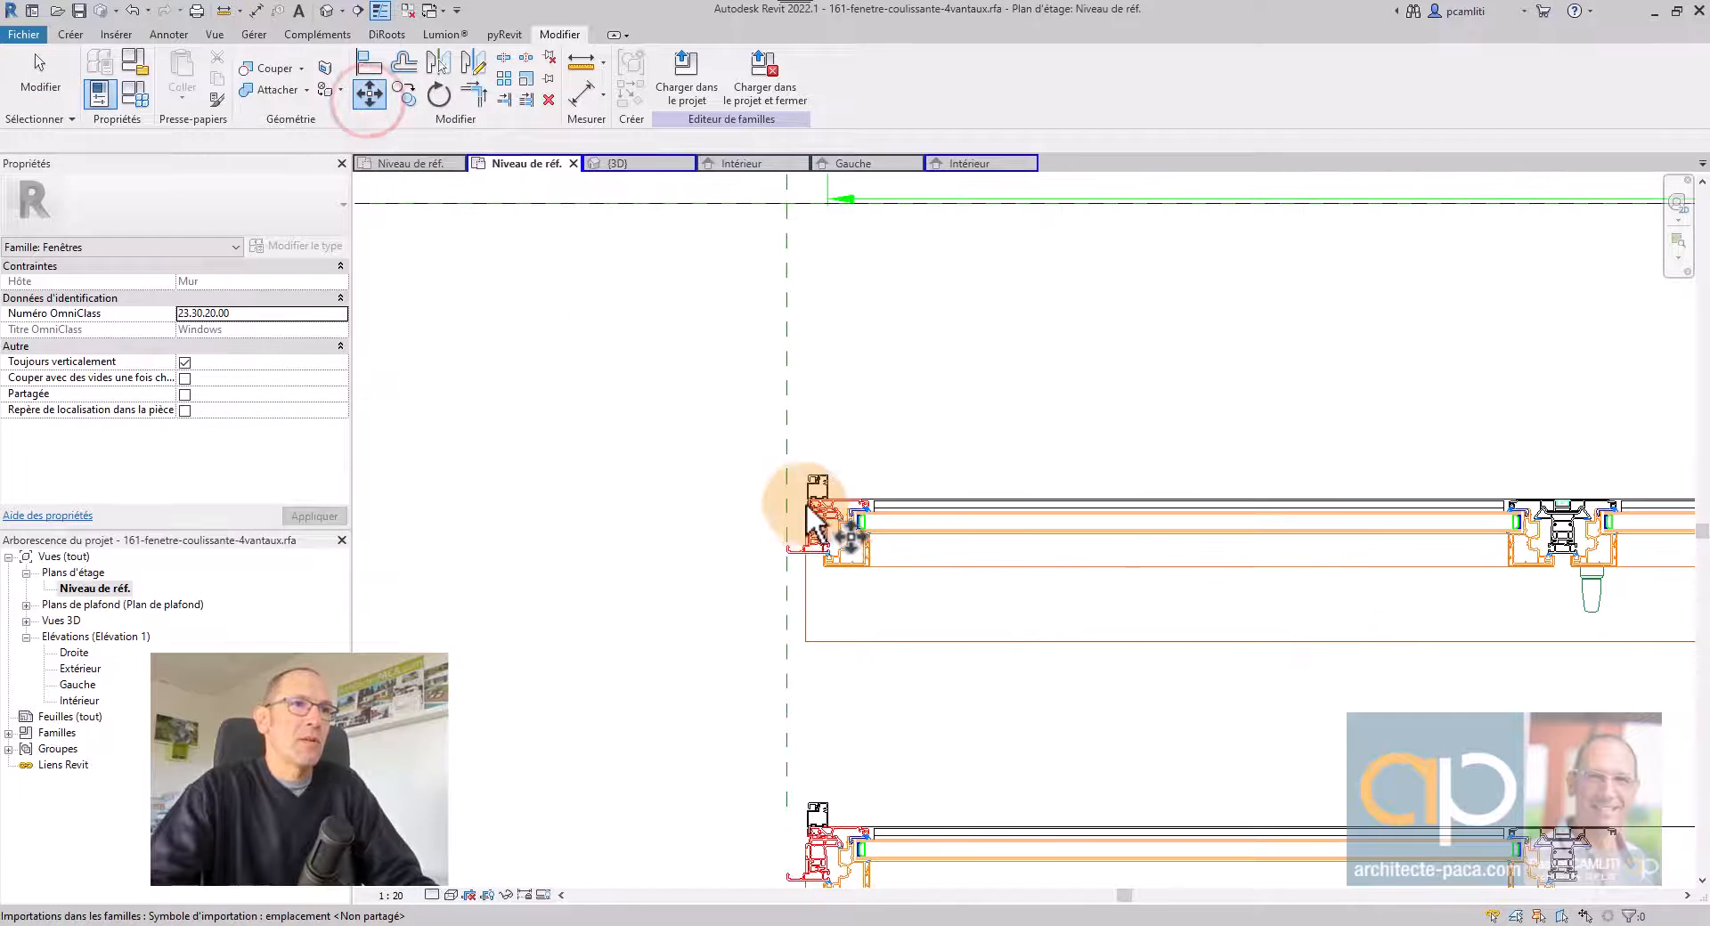
left_click(821, 515)
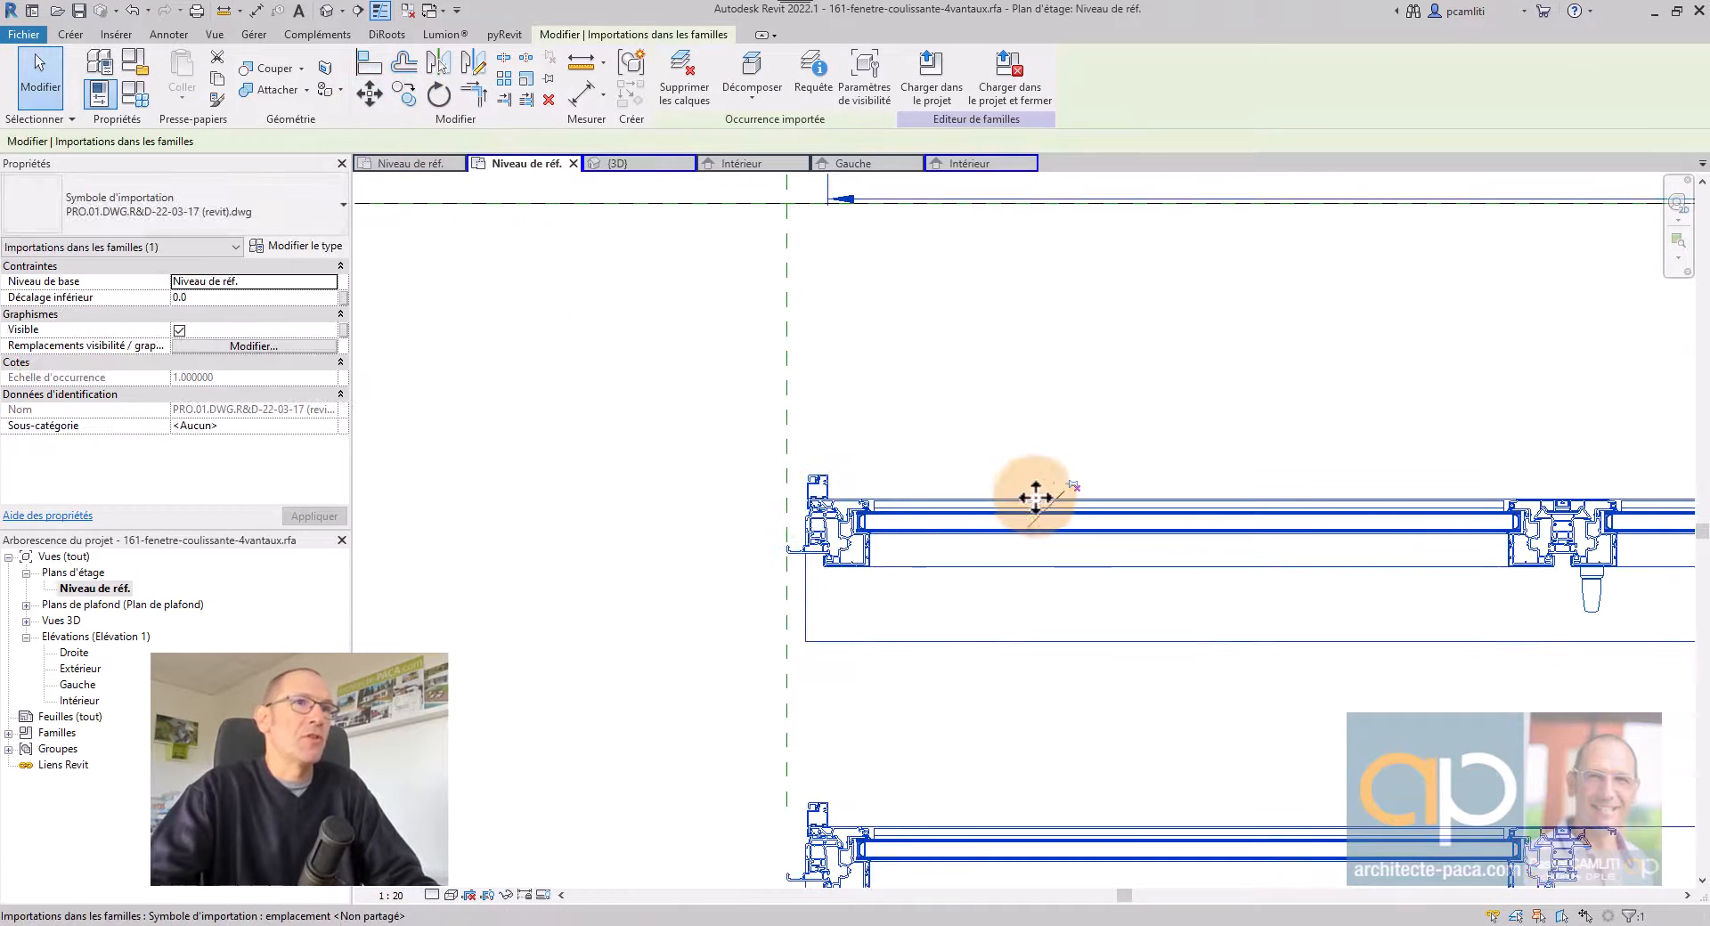
left_click(371, 94)
scroll(828, 561, "up", 5)
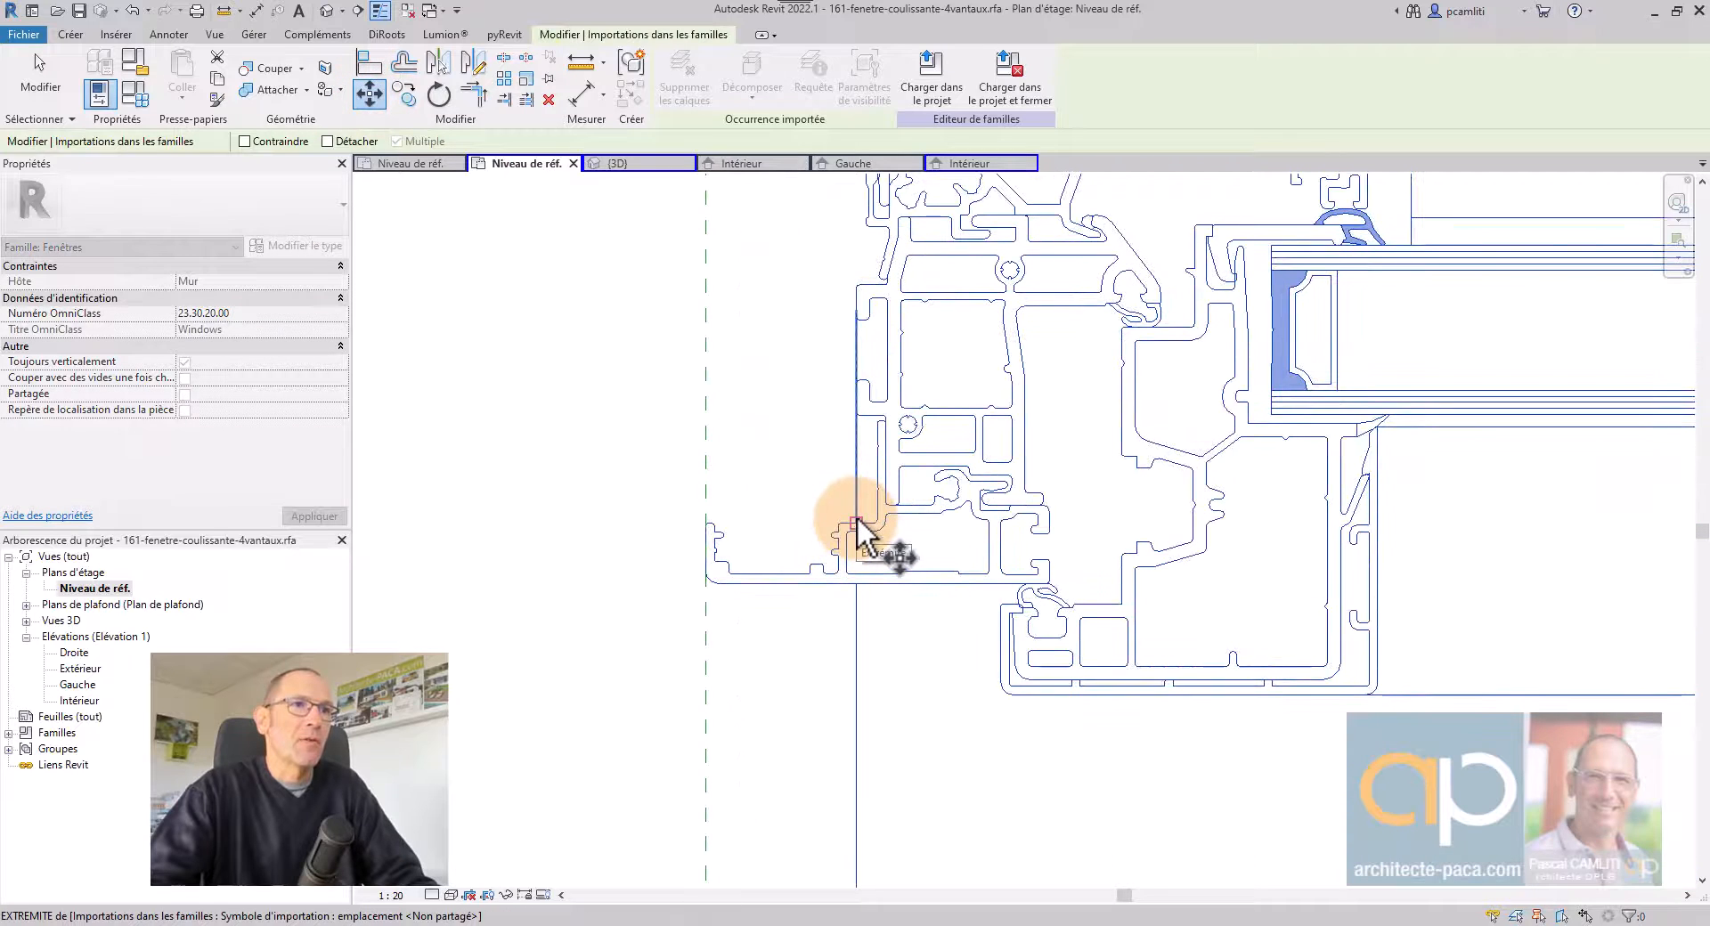
left_click(857, 521)
scroll(857, 521, "down", 6)
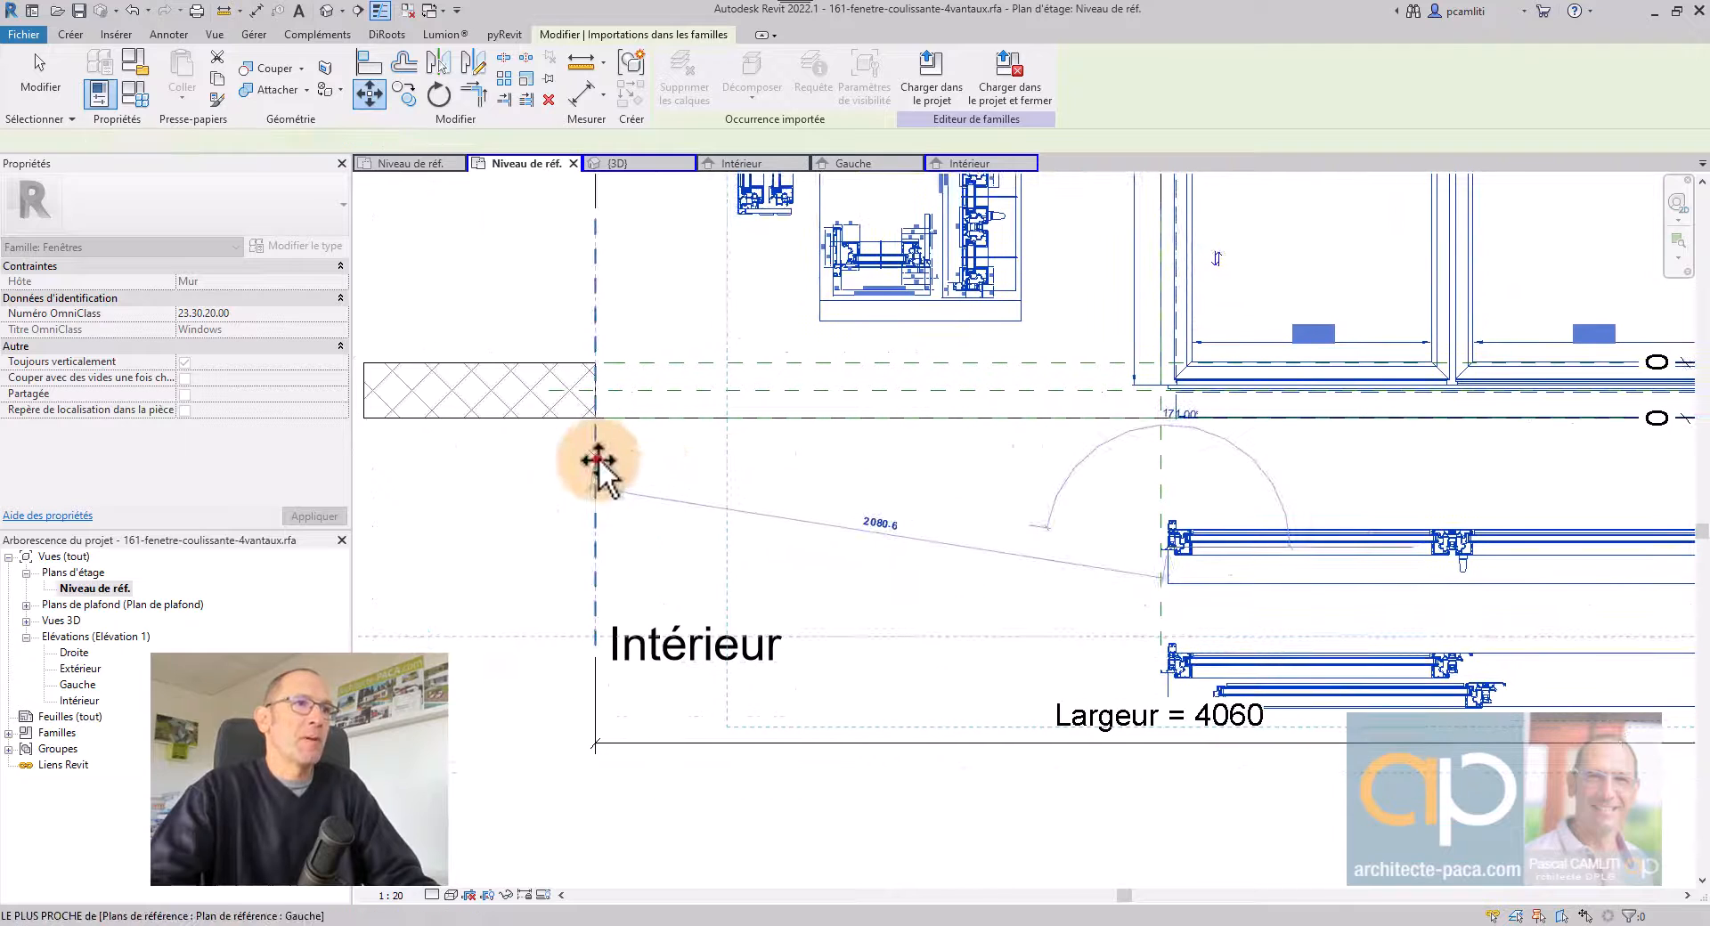
left_click(597, 461)
Move the imported DWG up so the outer lip of the upper section's right frame profile meets the wall's interior face.
middle_click_drag(793, 488, 1570, 574)
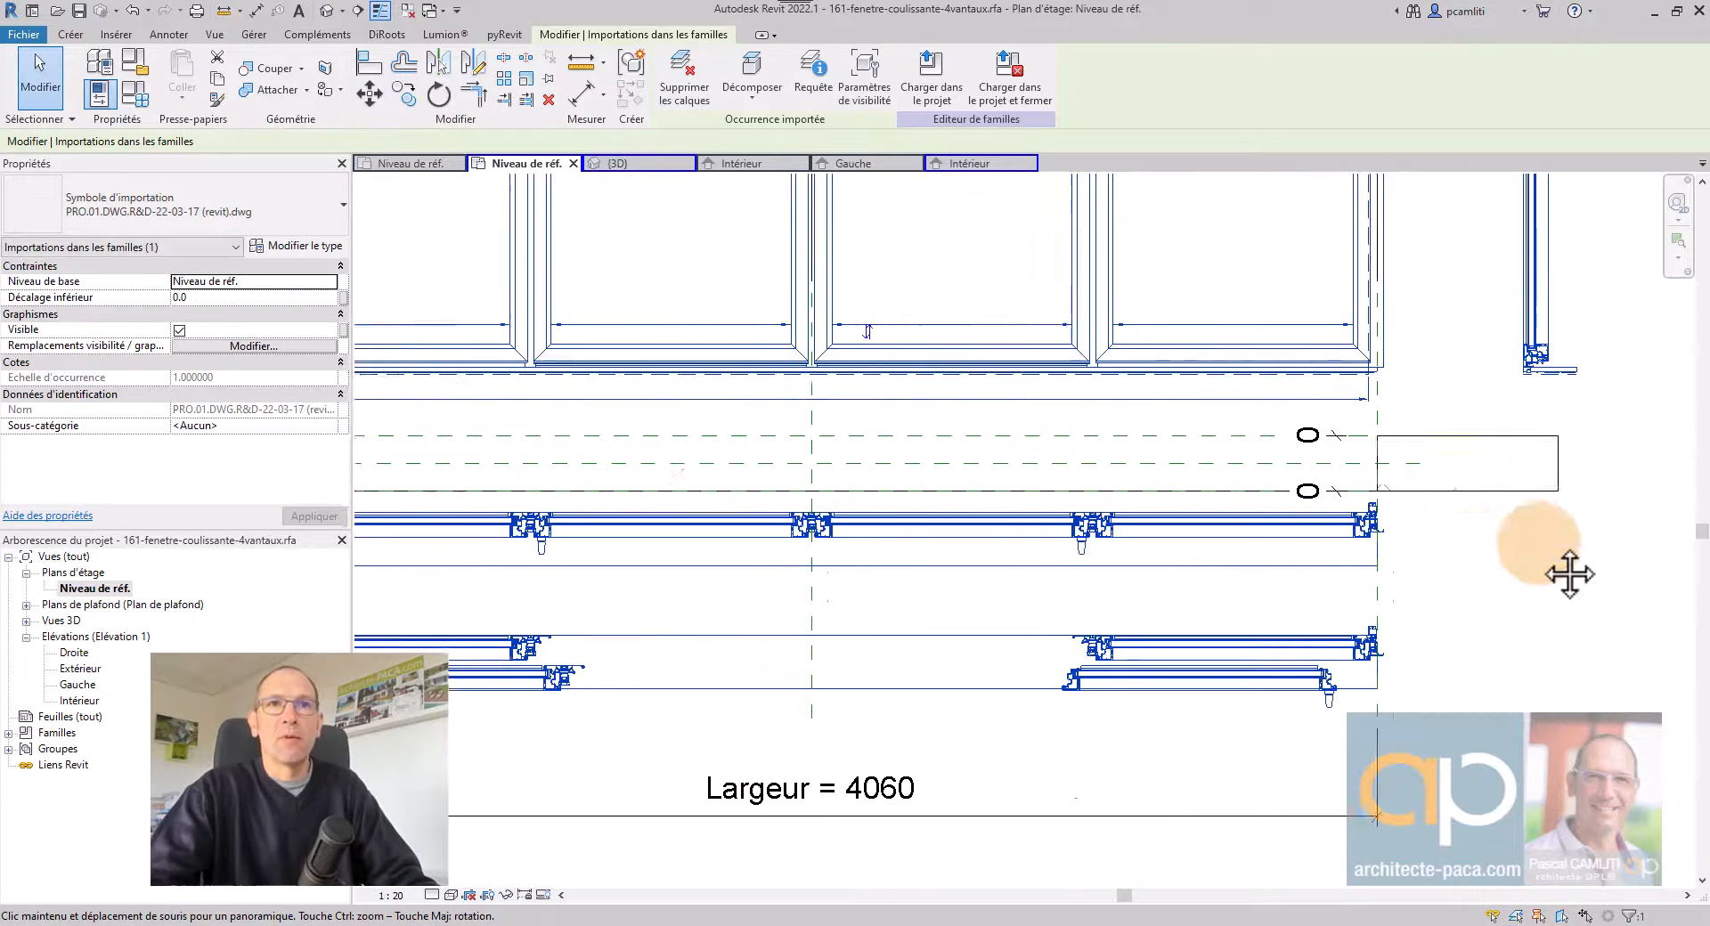
scroll(1389, 508, "up", 5)
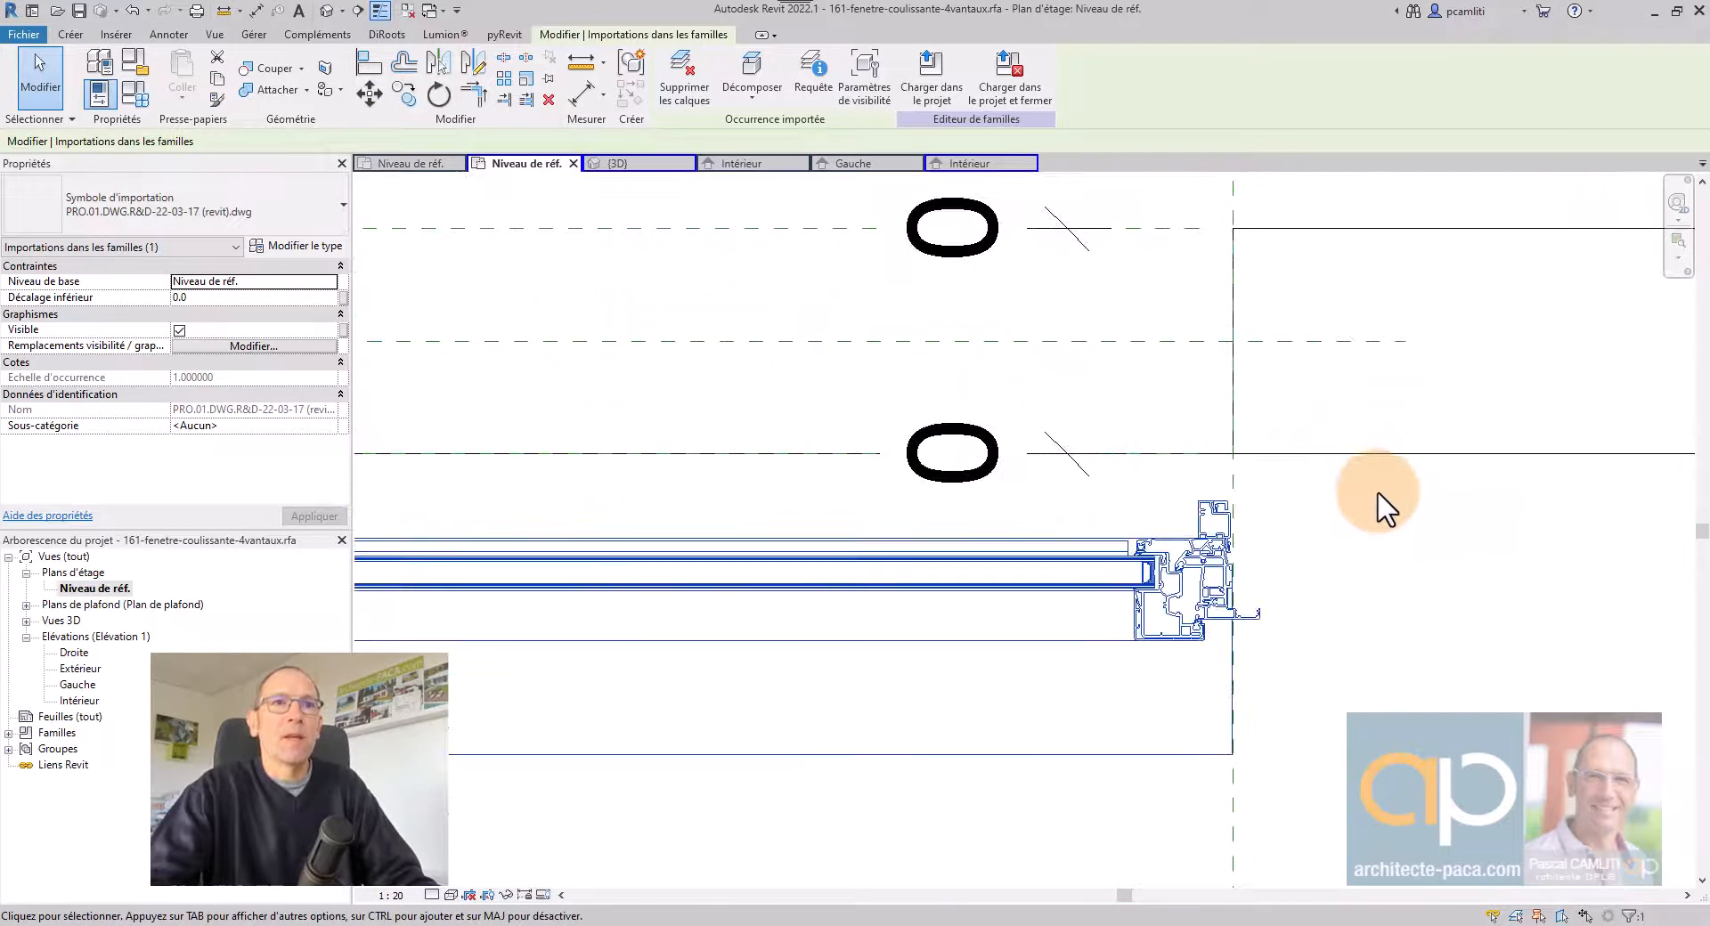
left_click(373, 89)
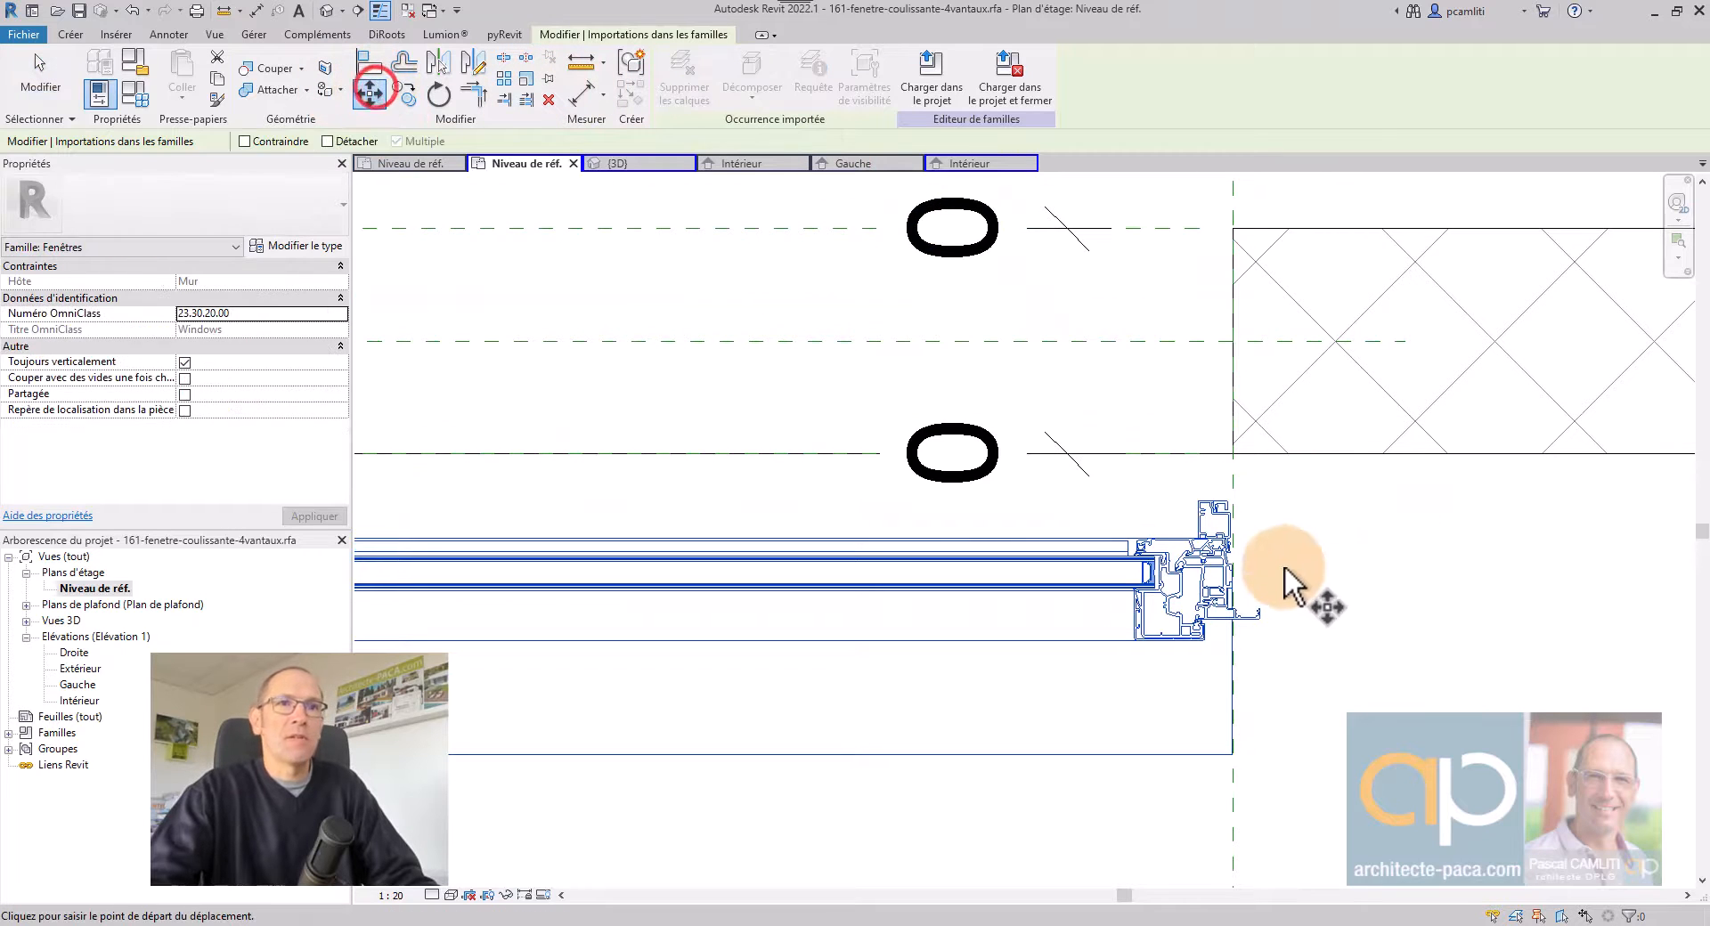
scroll(1274, 623, "up", 3)
left_click(1244, 636)
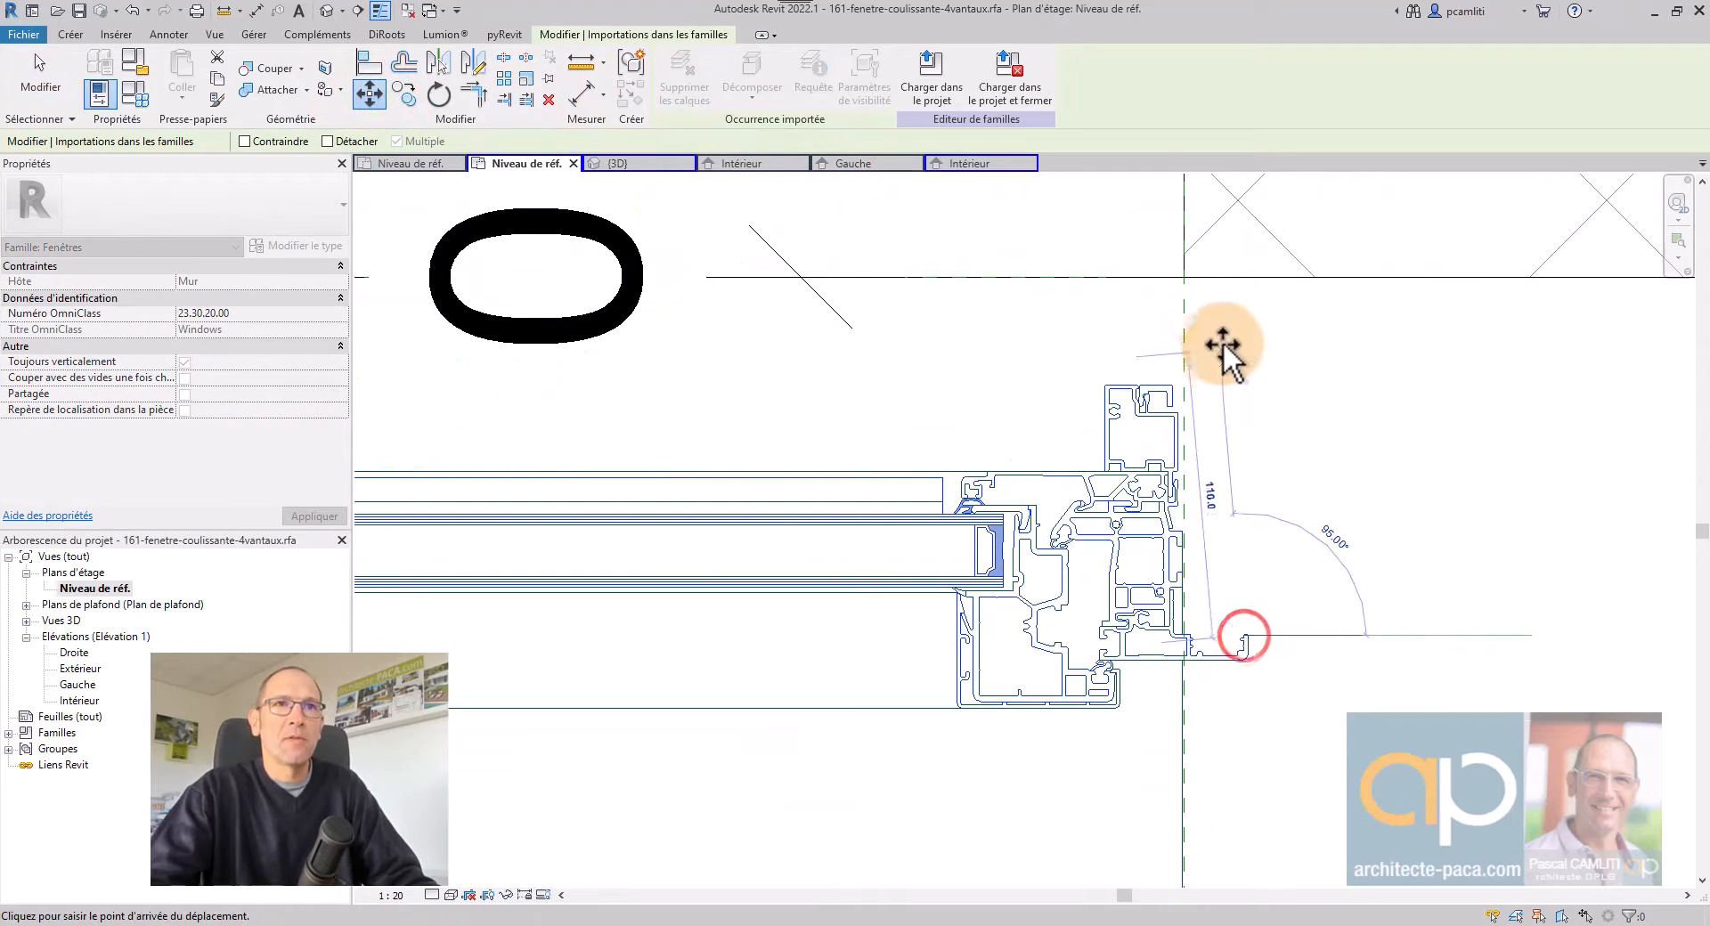
left_click(1242, 279)
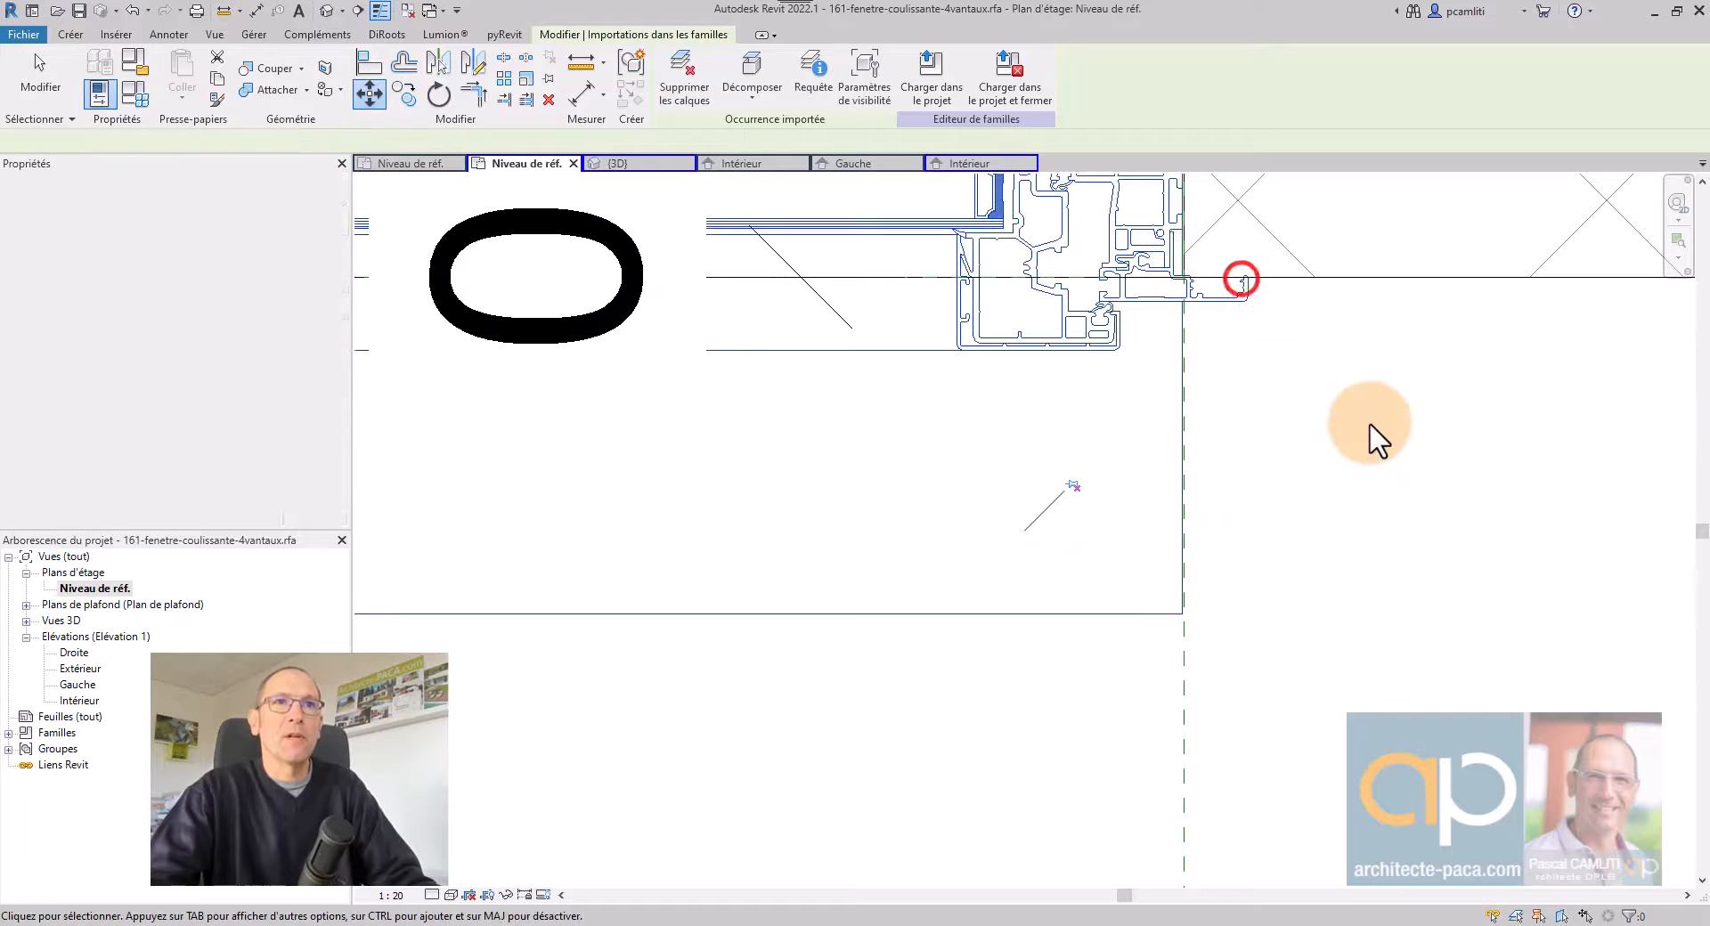
Fine-tune the DWG's vertical position so the top of the right frame profile's outer lip lies exactly on the wall's interior face.
scroll(1265, 292, "up", 4)
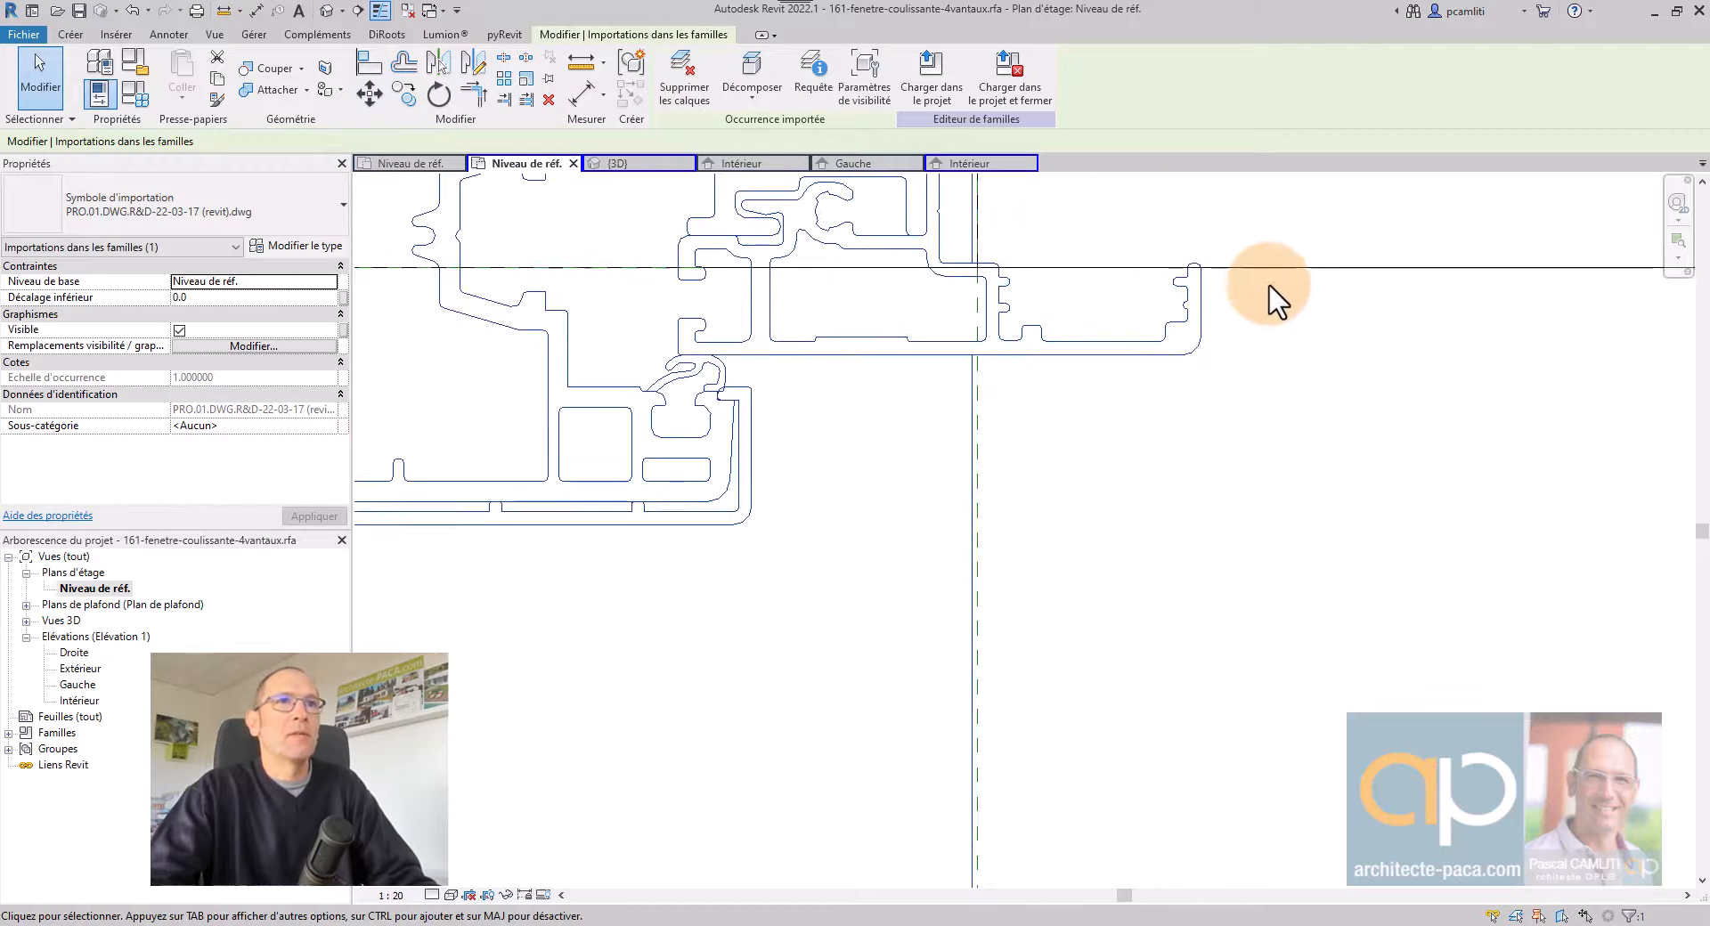
middle_click_drag(1271, 298, 1290, 428)
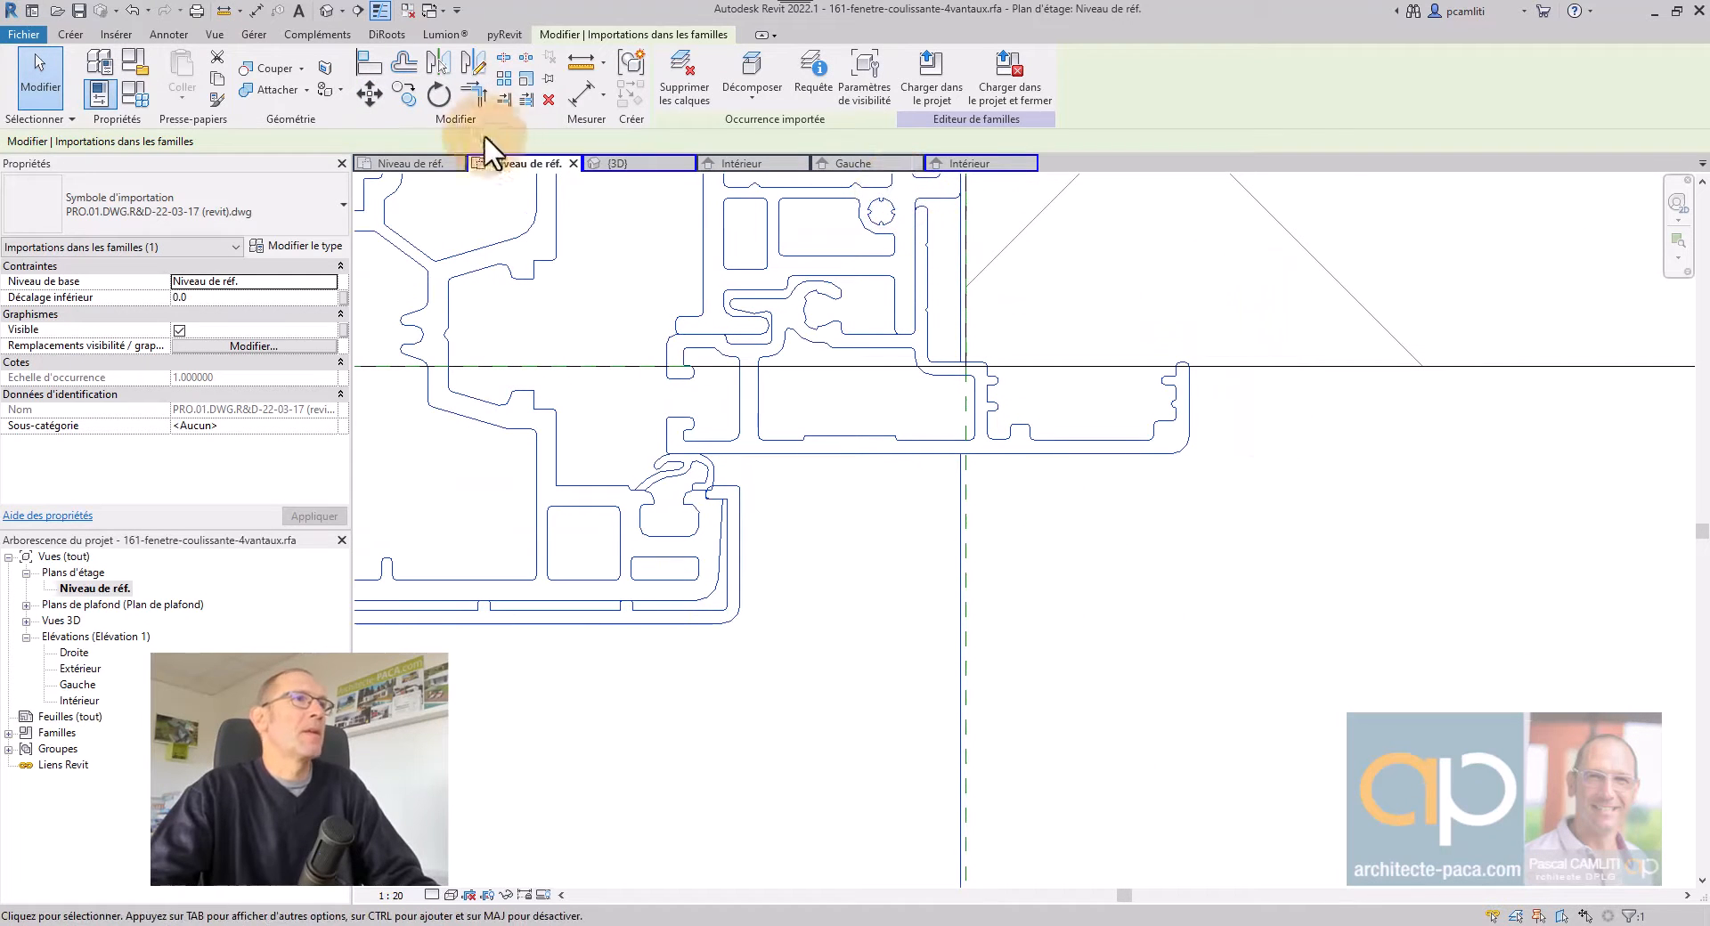
scroll(1203, 383, "up", 4)
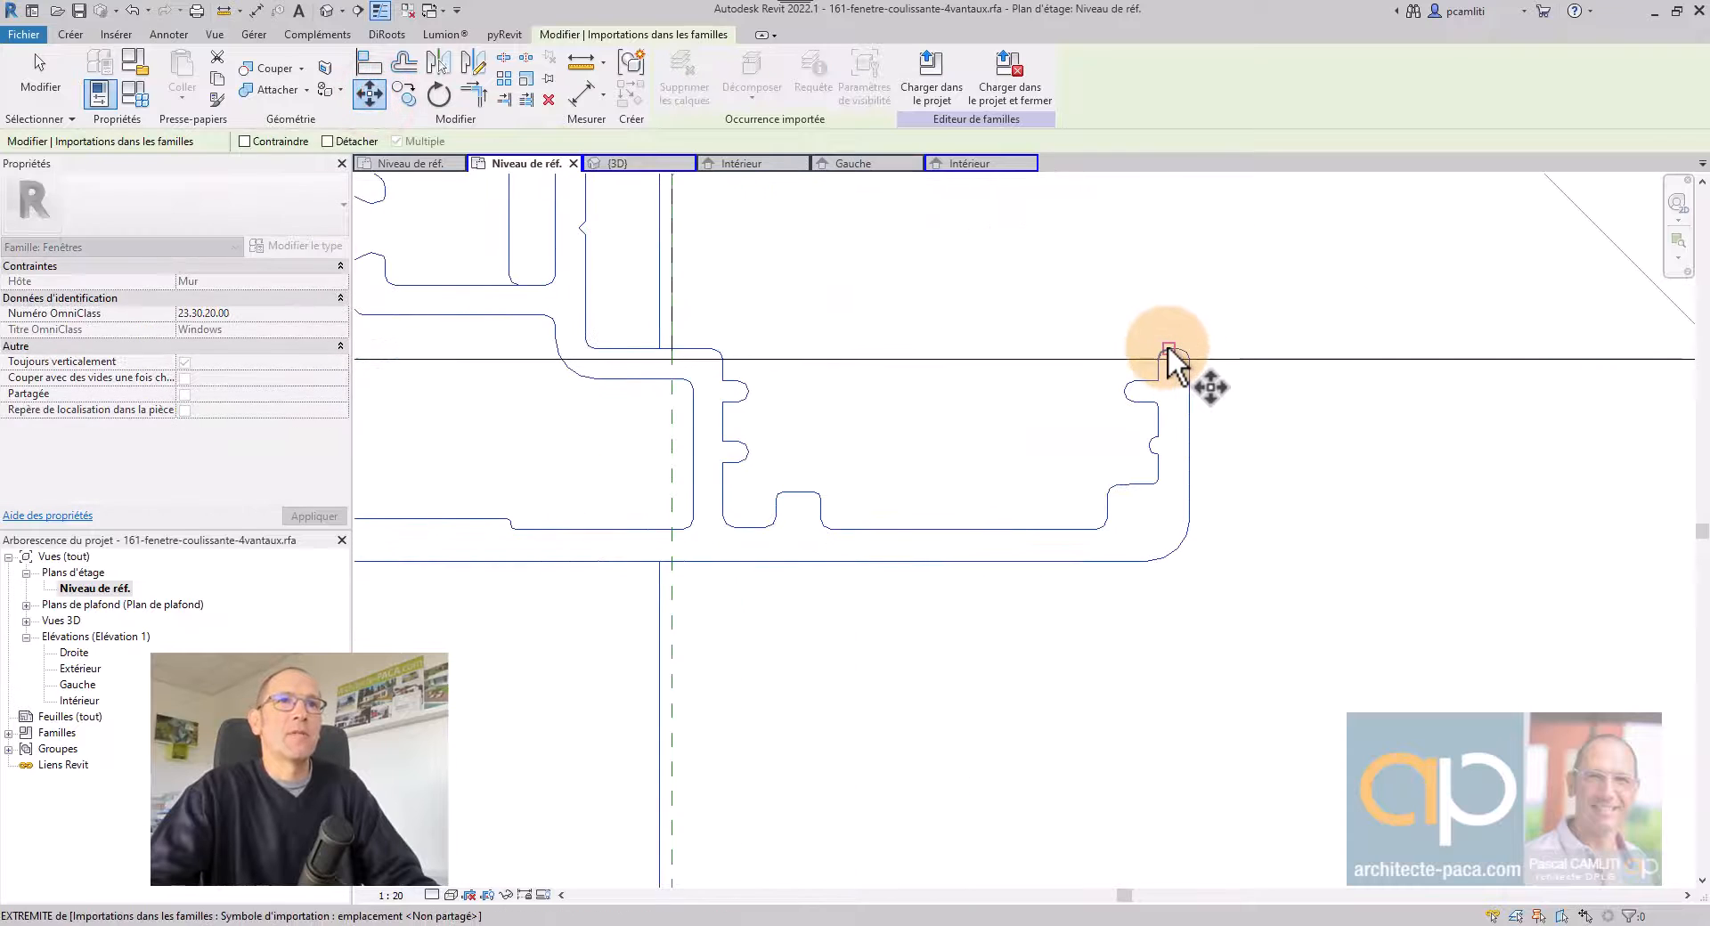
scroll(1177, 355, "up", 2)
left_click(1169, 352)
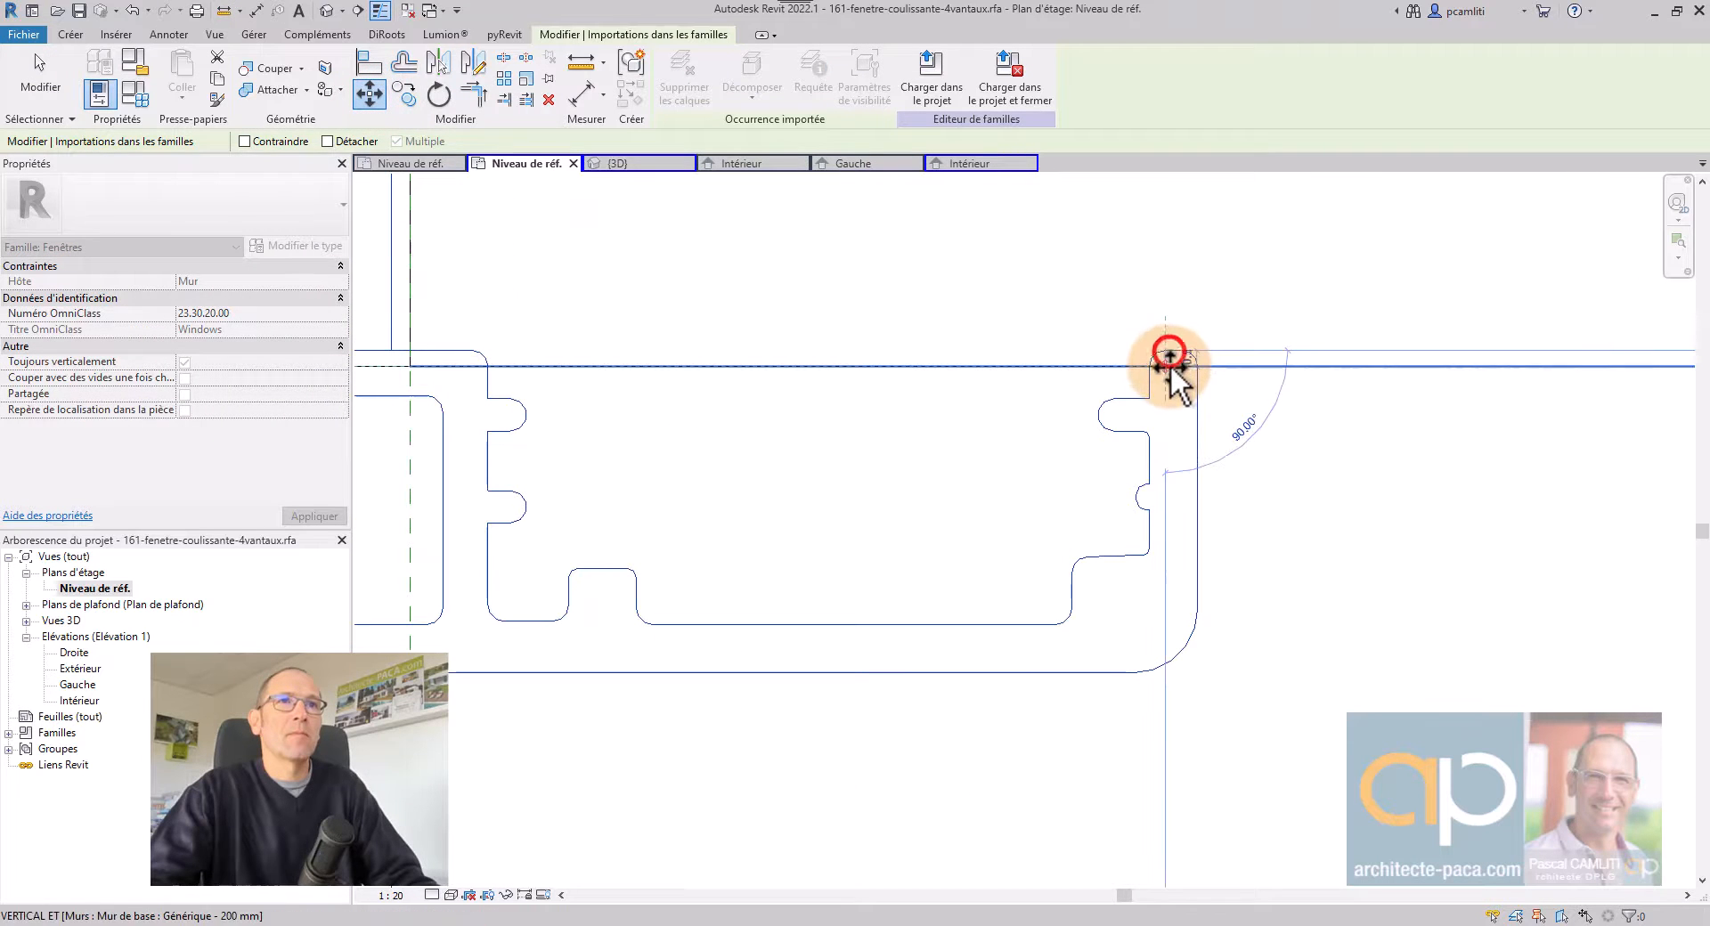
left_click(1169, 366)
scroll(1223, 411, "down", 2)
scroll(1227, 426, "down", 5)
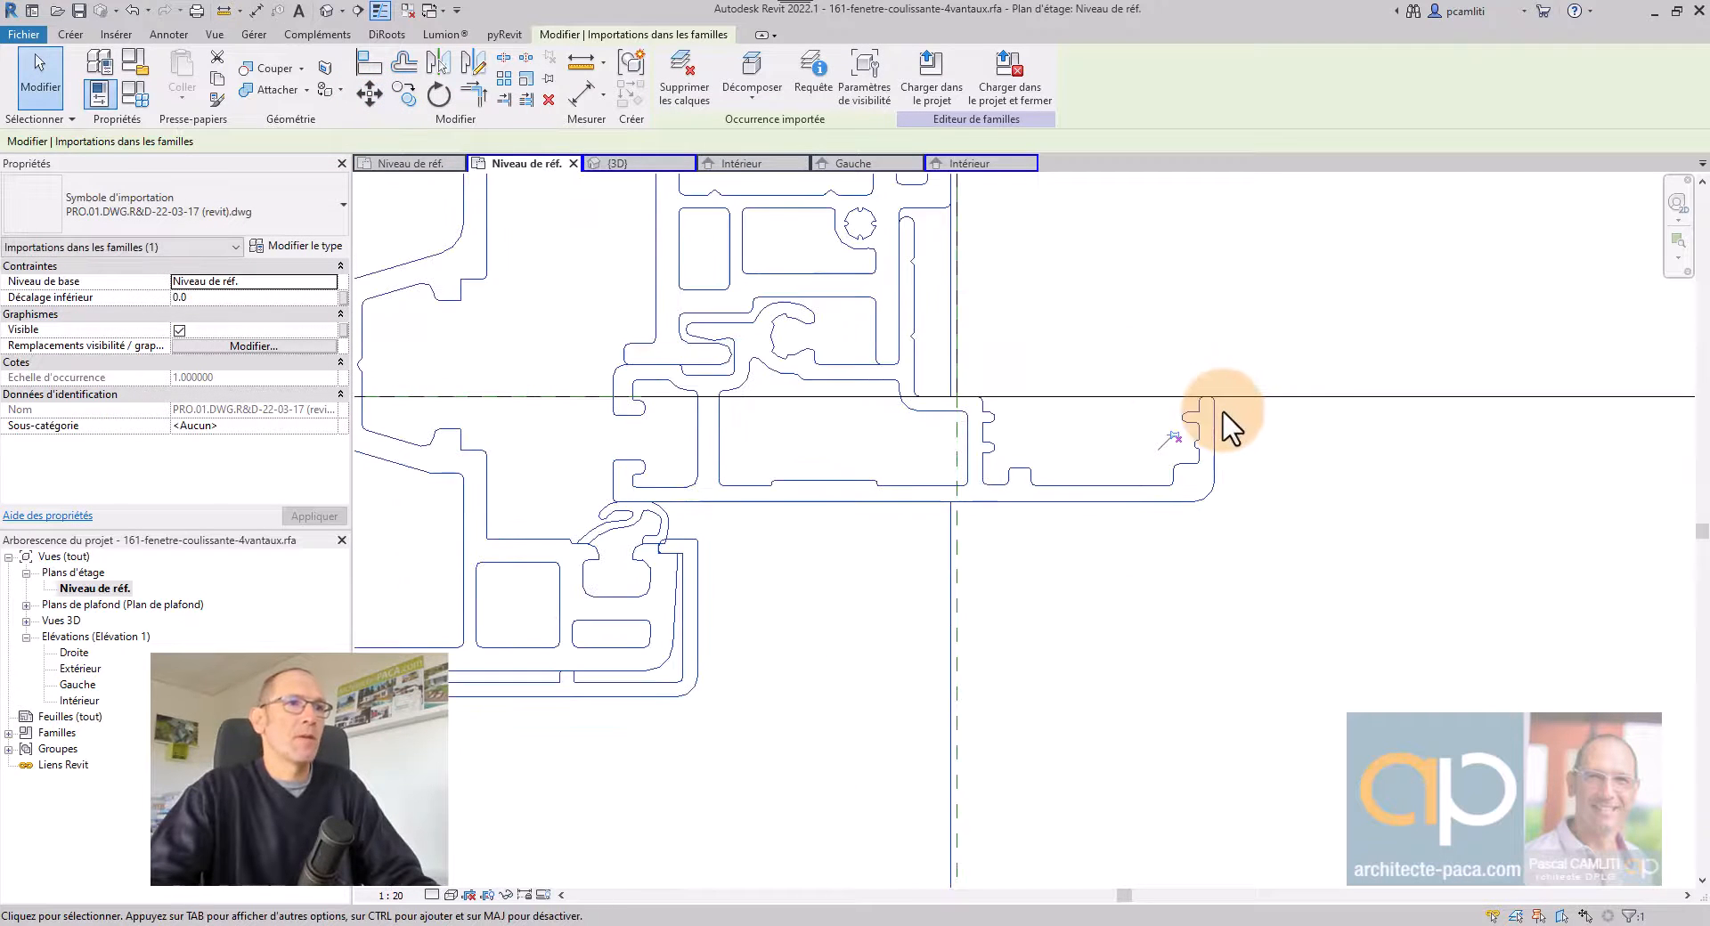
scroll(1227, 426, "down", 2)
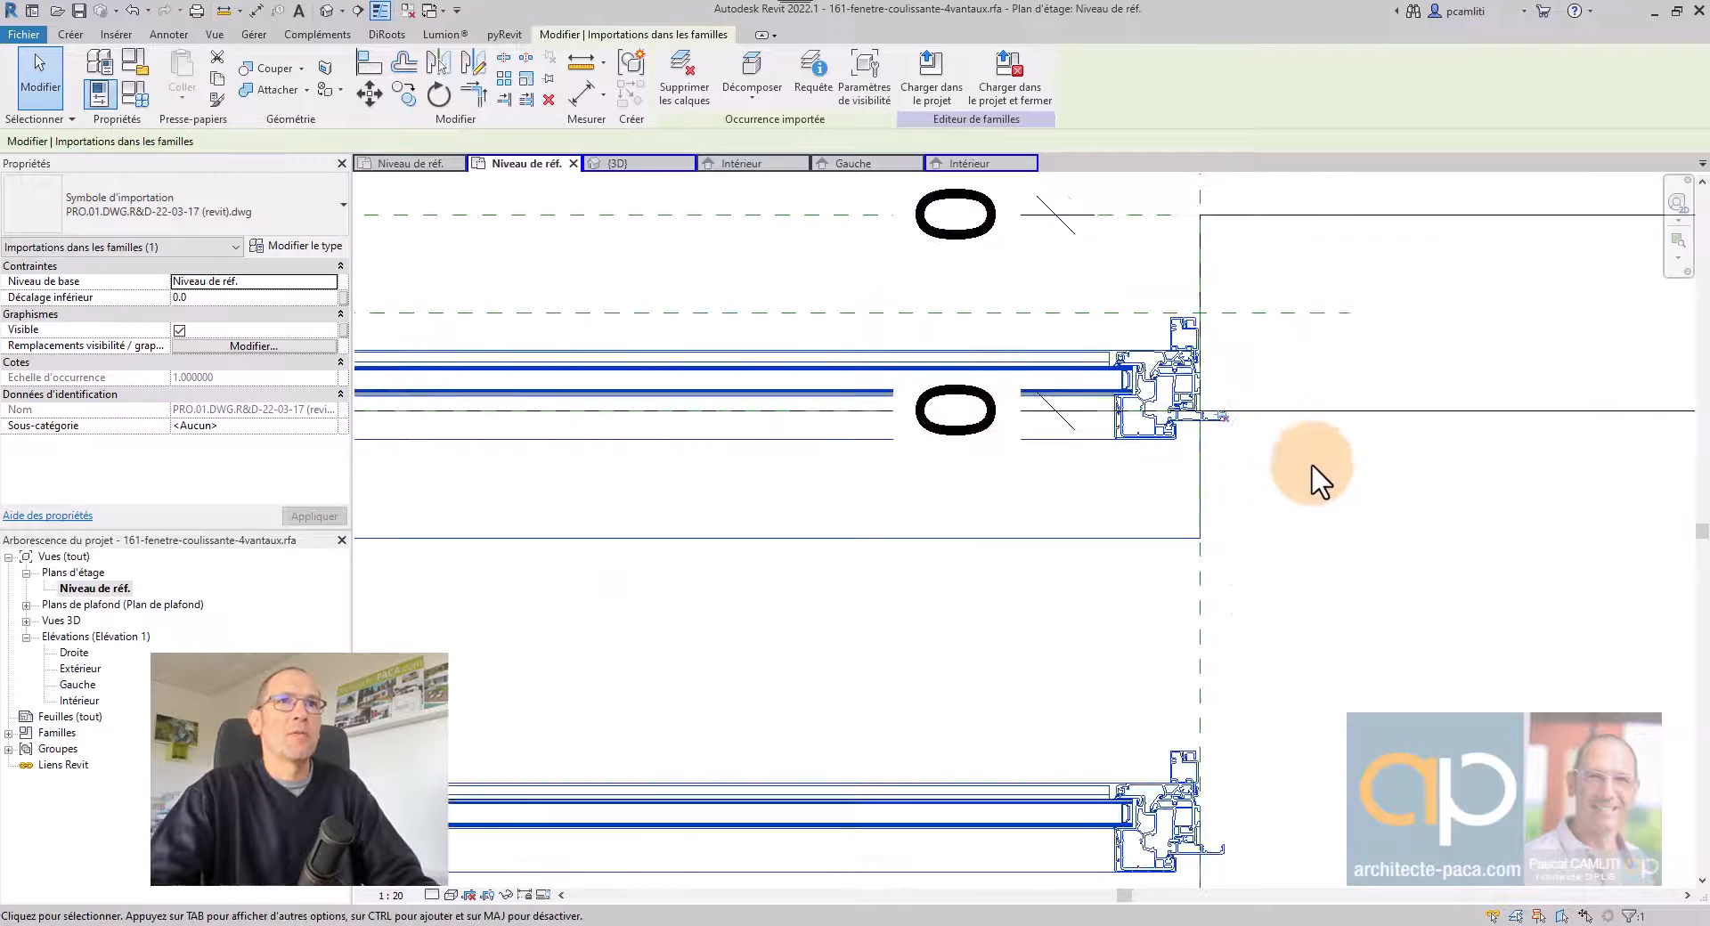
Examine how the left frame profile sits against the wall's interior face and the Gauche reference plane, with the DWG deselected.
middle_click_drag(1206, 476, 1309, 599)
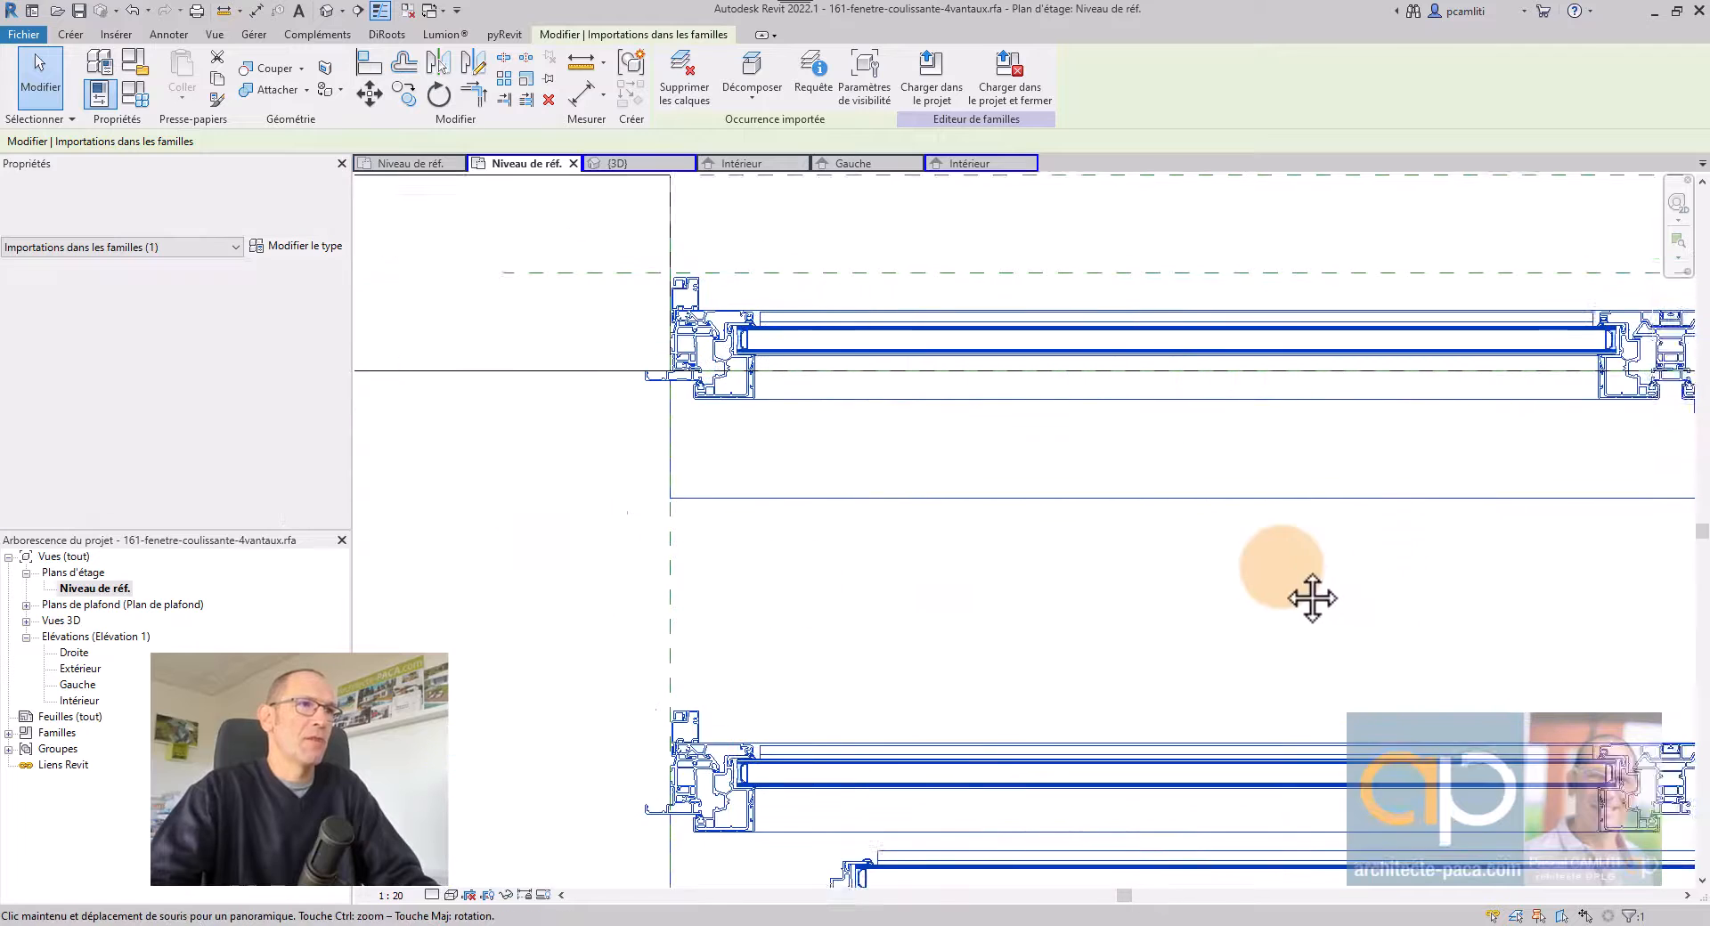
scroll(1000, 515, "up", 5)
scroll(878, 436, "up", 3)
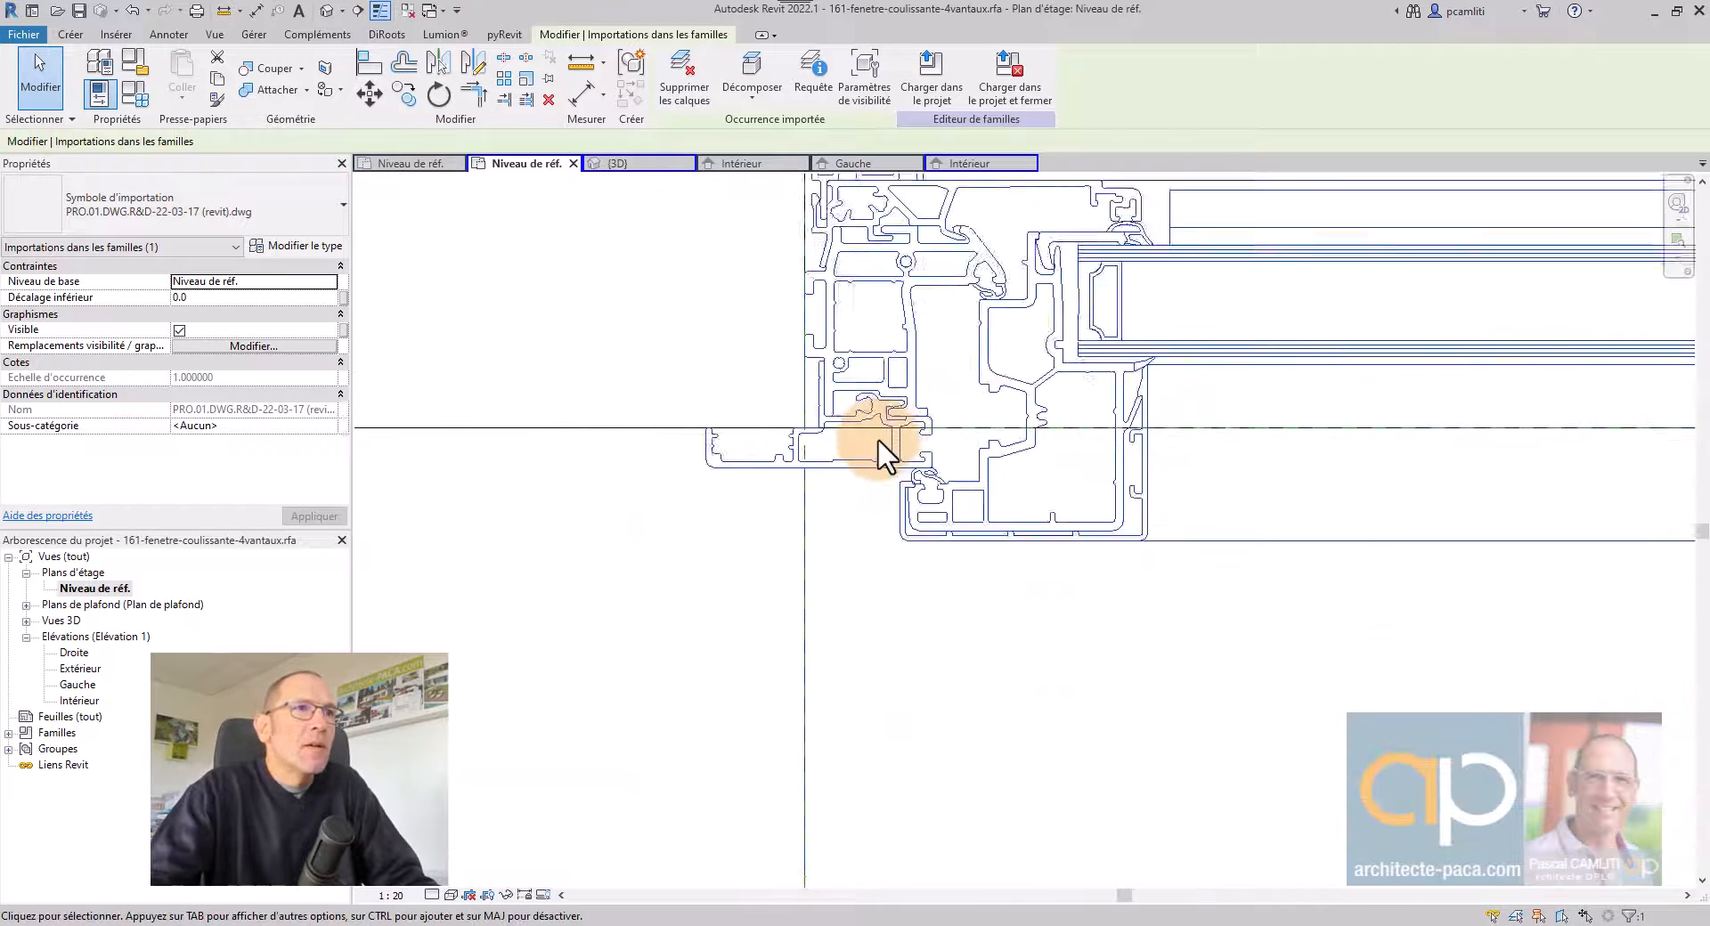
middle_click_drag(885, 451, 864, 358)
scroll(864, 358, "down", 2)
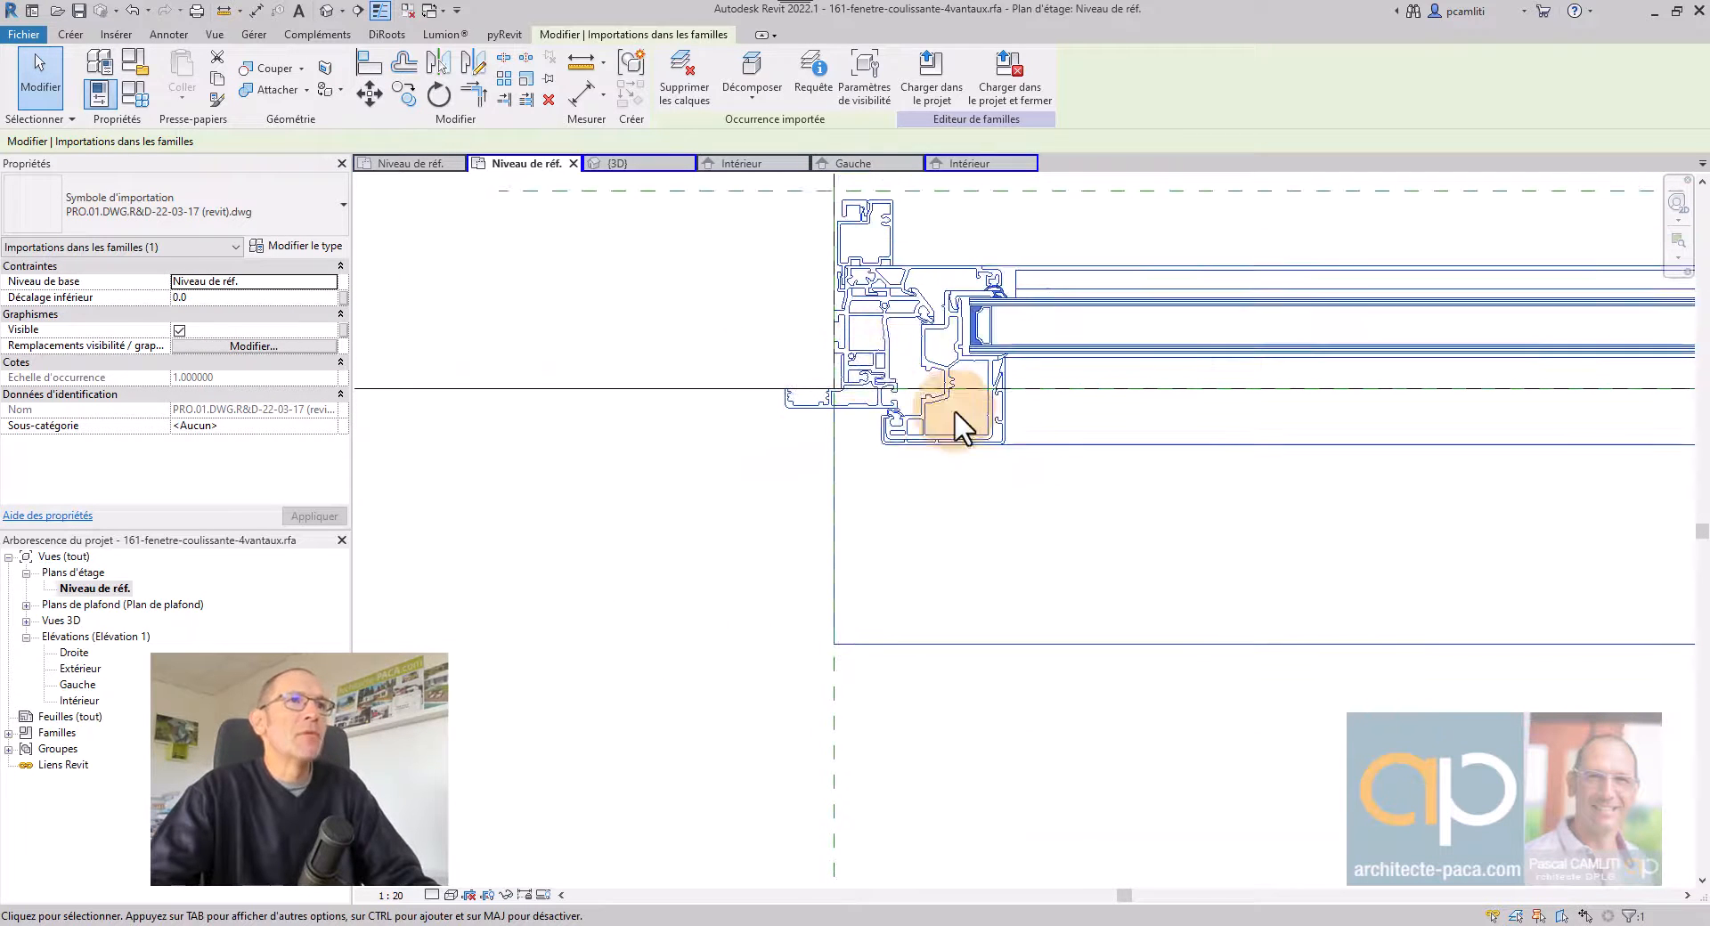
left_click(955, 401)
scroll(780, 411, "up", 3)
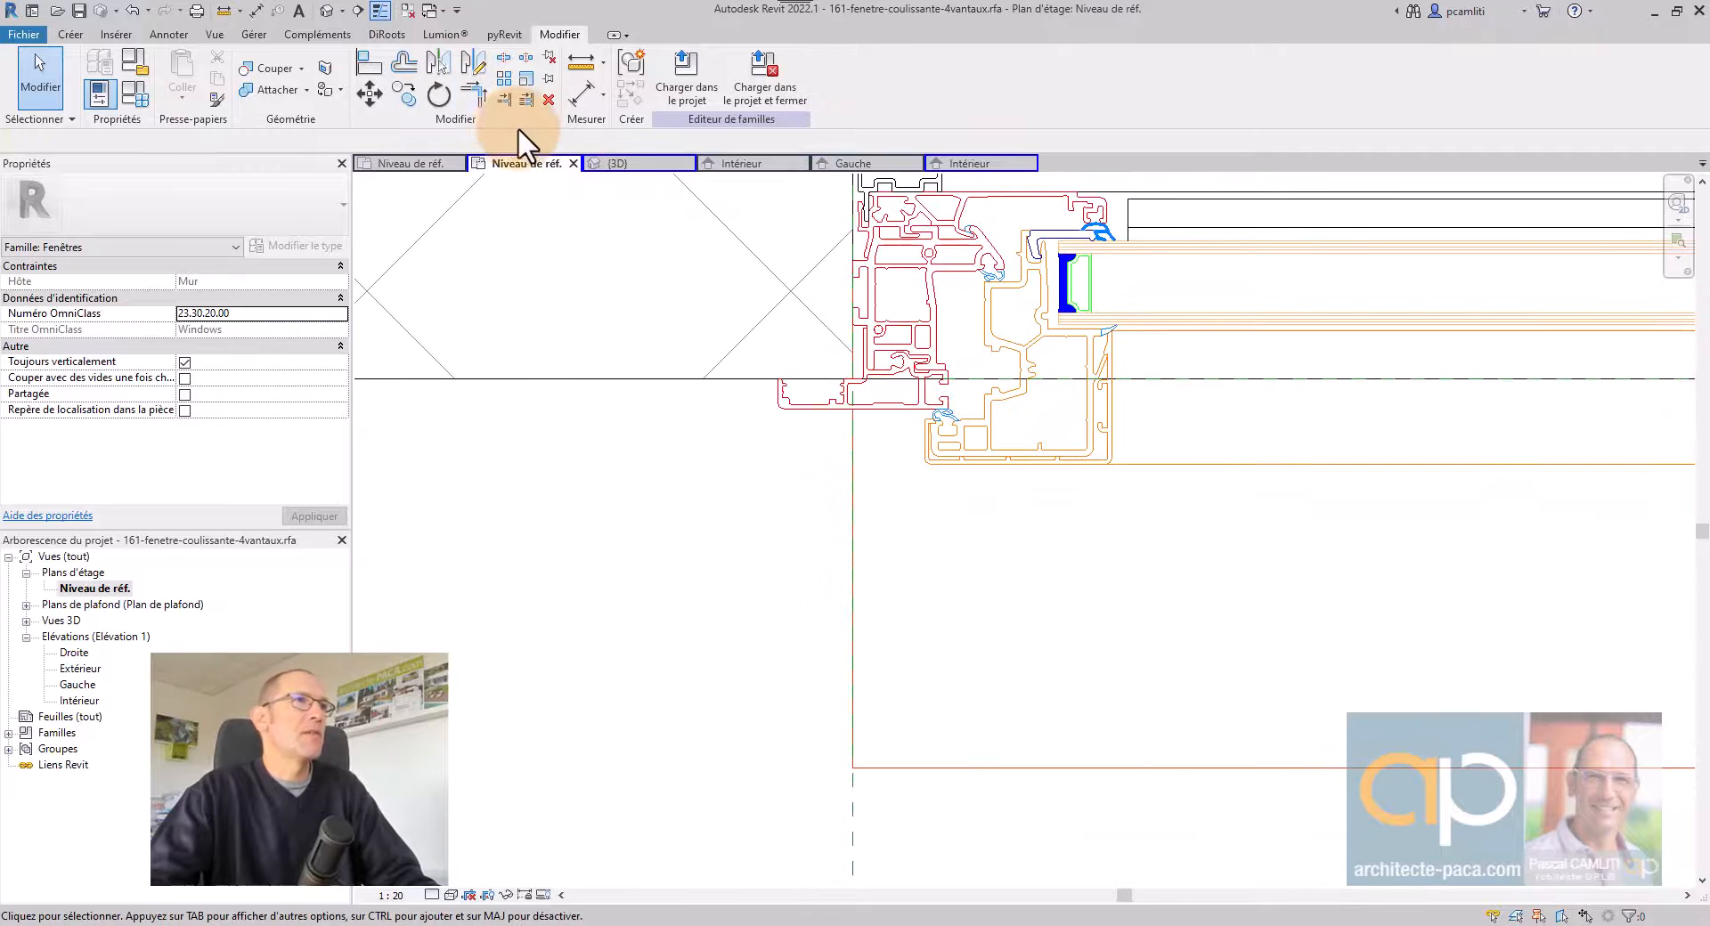
Measure the section's overall width with an aligned dimension from the Gauche reference plane to the DWG's right outer edge, without placing it.
left_click(582, 93)
scroll(970, 431, "down", 2)
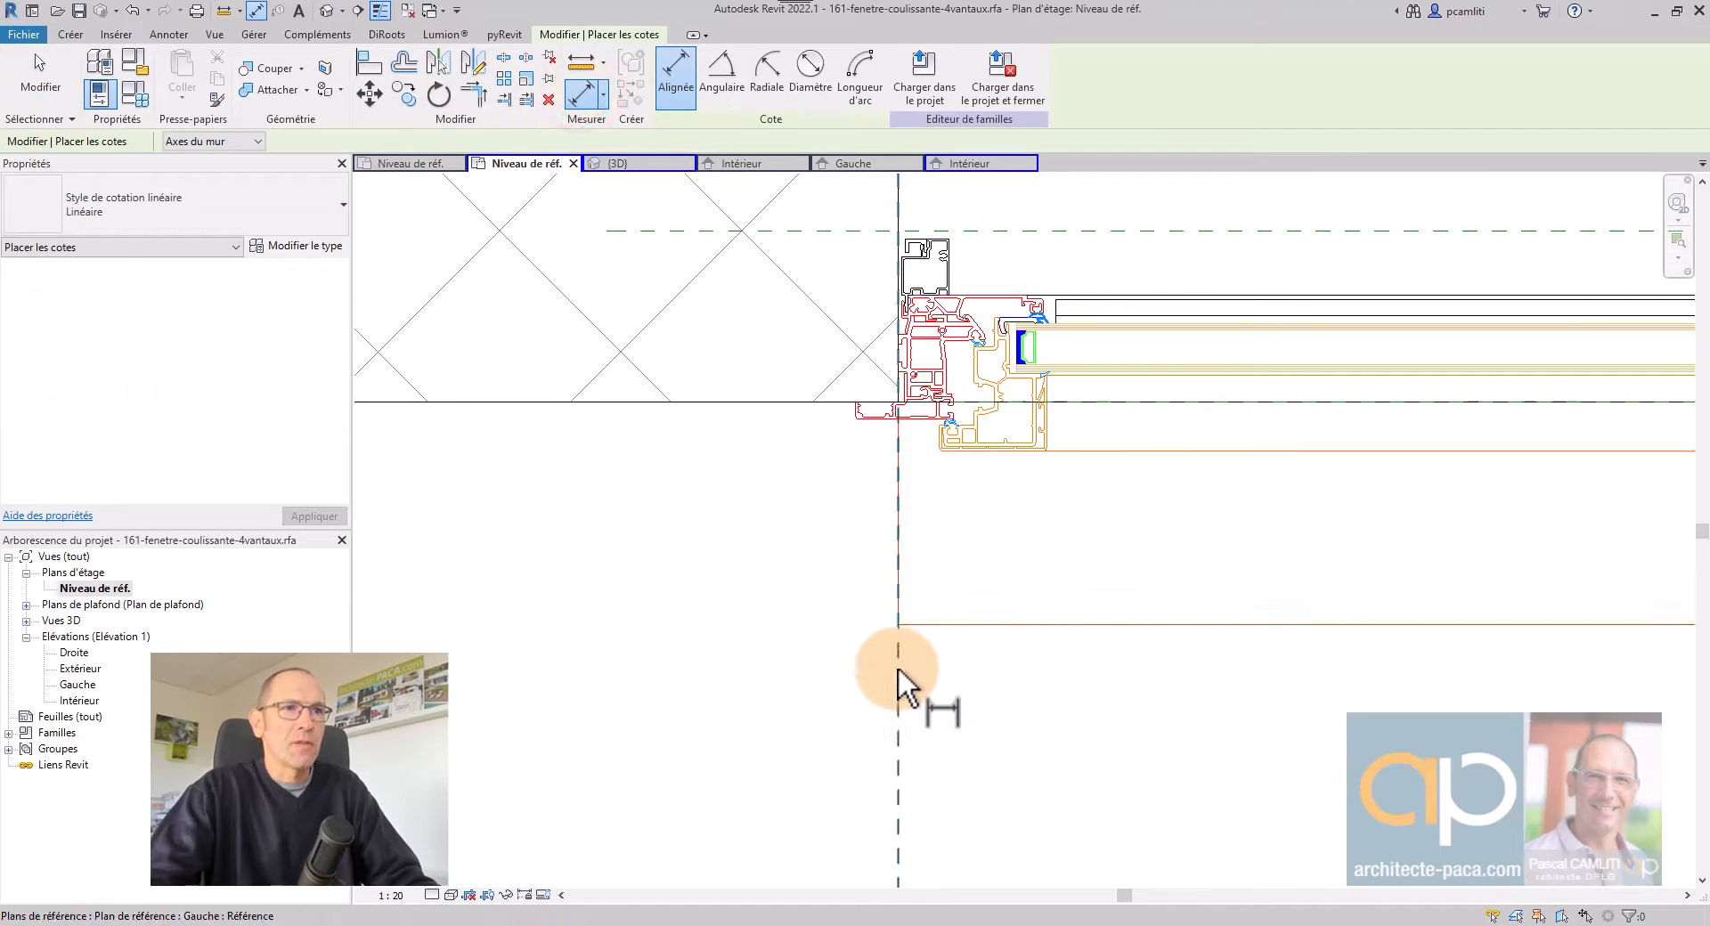
scroll(936, 582, "down", 2)
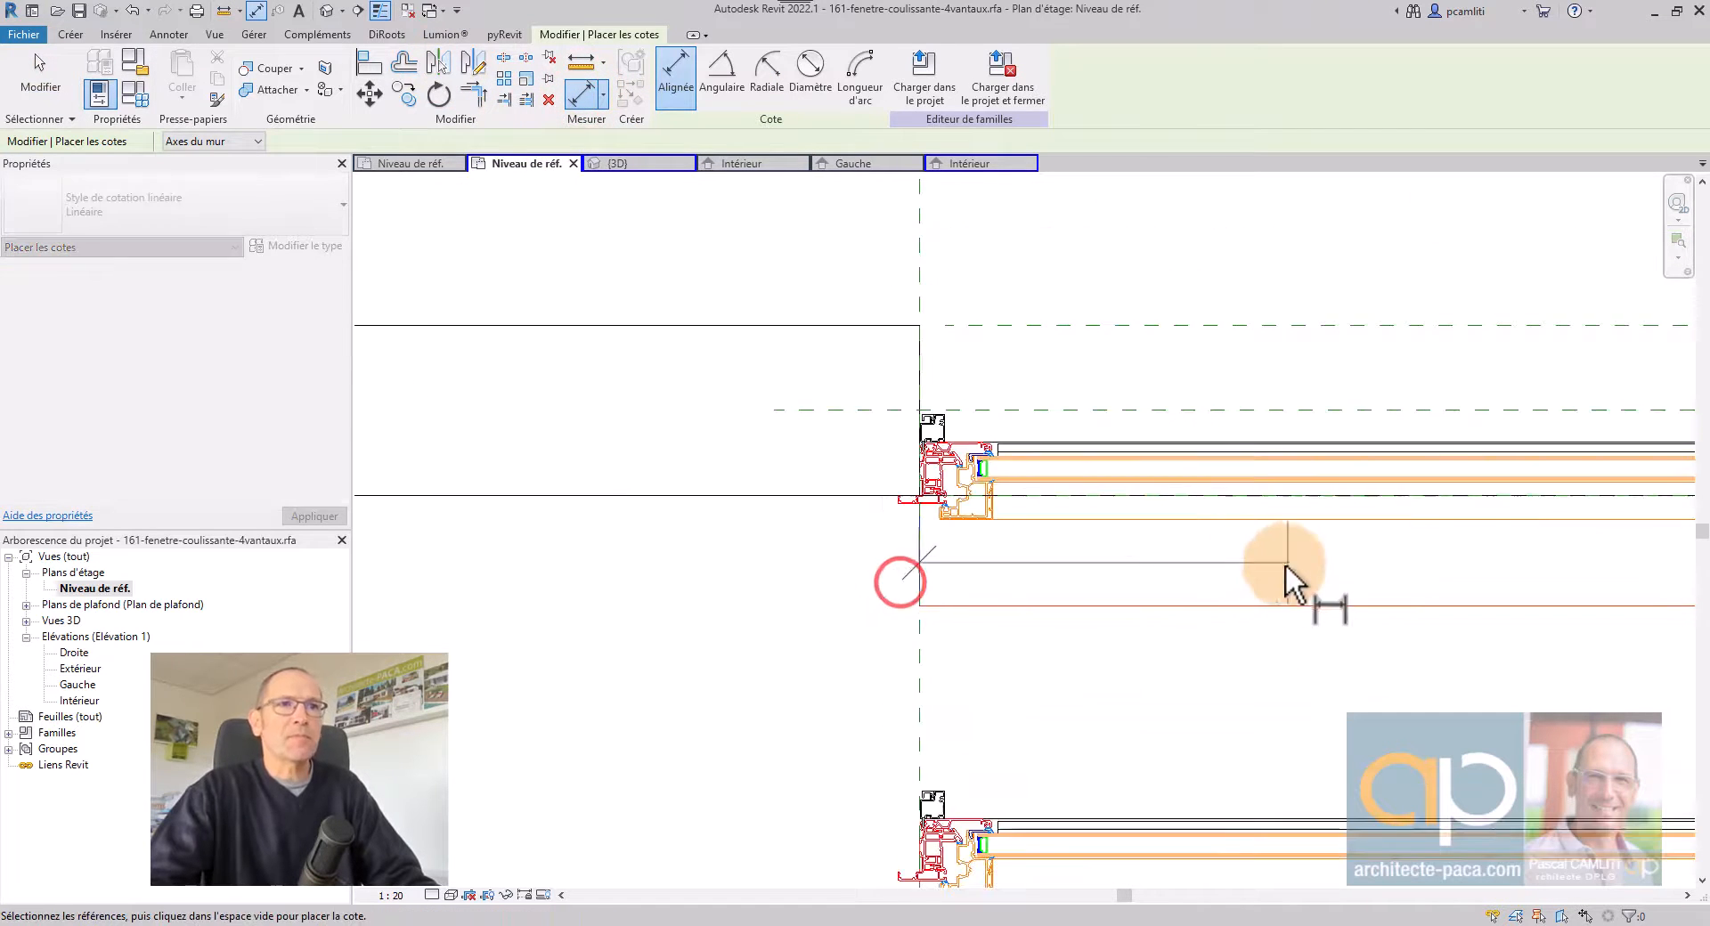
middle_click_drag(1372, 568, 1036, 519)
middle_click_drag(1420, 519, 730, 514)
middle_click_drag(1042, 523, 383, 570)
middle_click_drag(1559, 577, 970, 618)
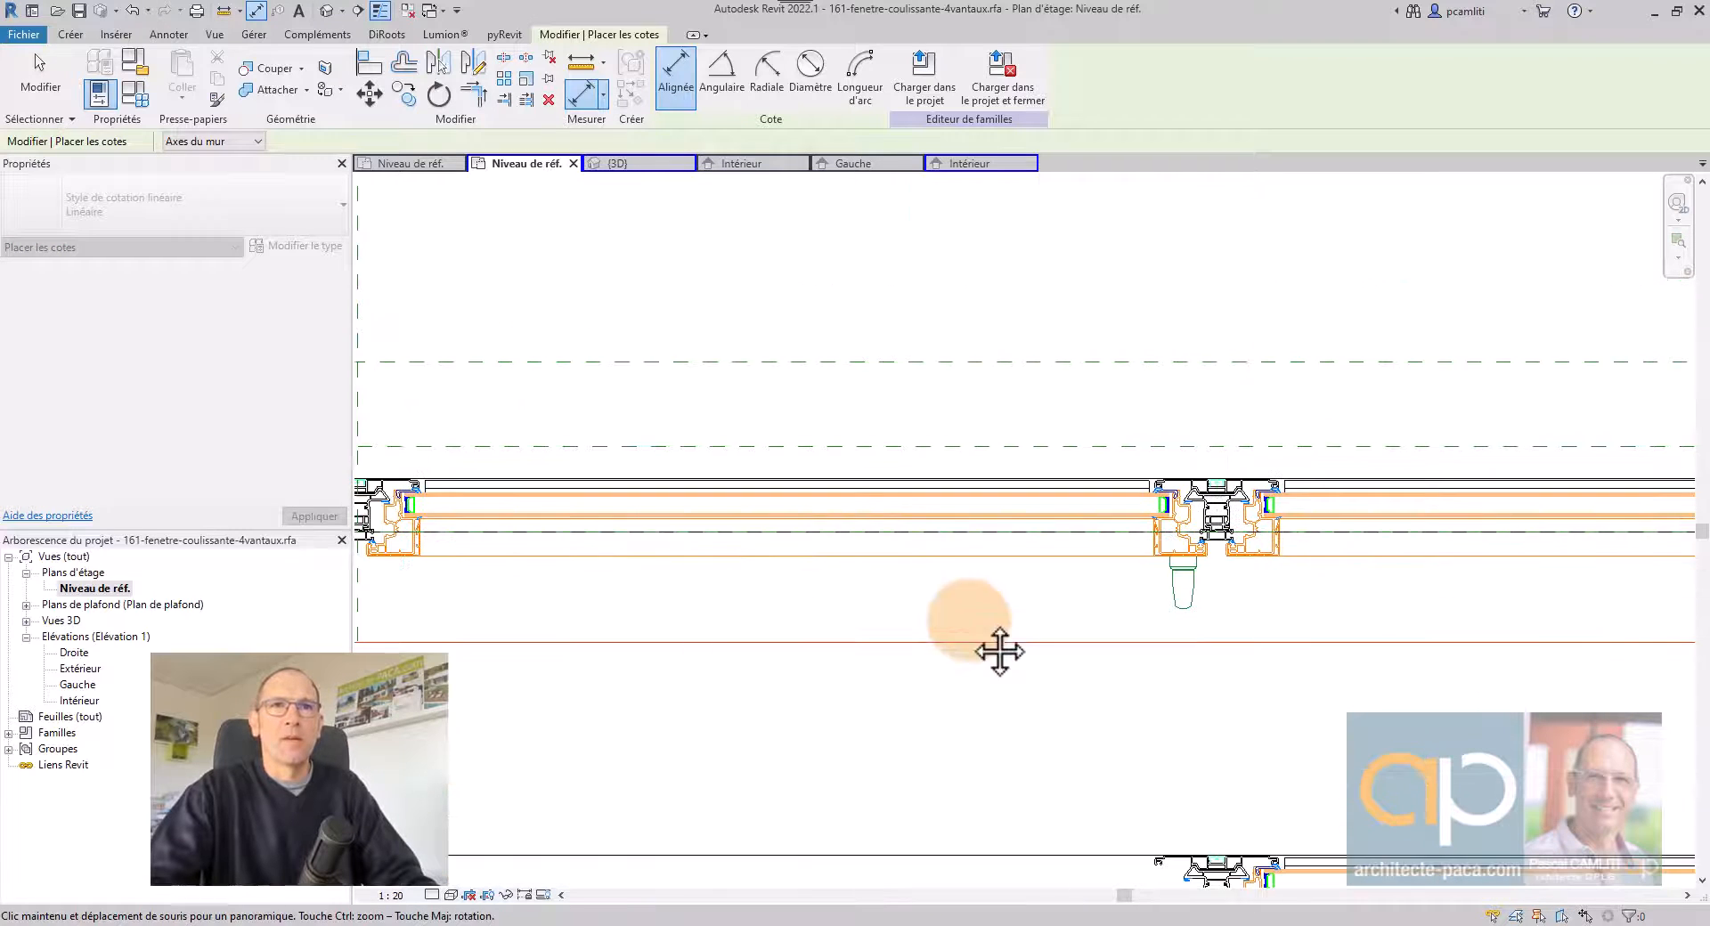
mouse_move(1478, 560)
middle_mouse_down()
mouse_move(970, 553)
mouse_move(741, 513)
middle_mouse_up()
middle_click_drag(1365, 535, 1239, 535)
scroll(1239, 535, "up", 1)
scroll(1241, 539, "up", 7)
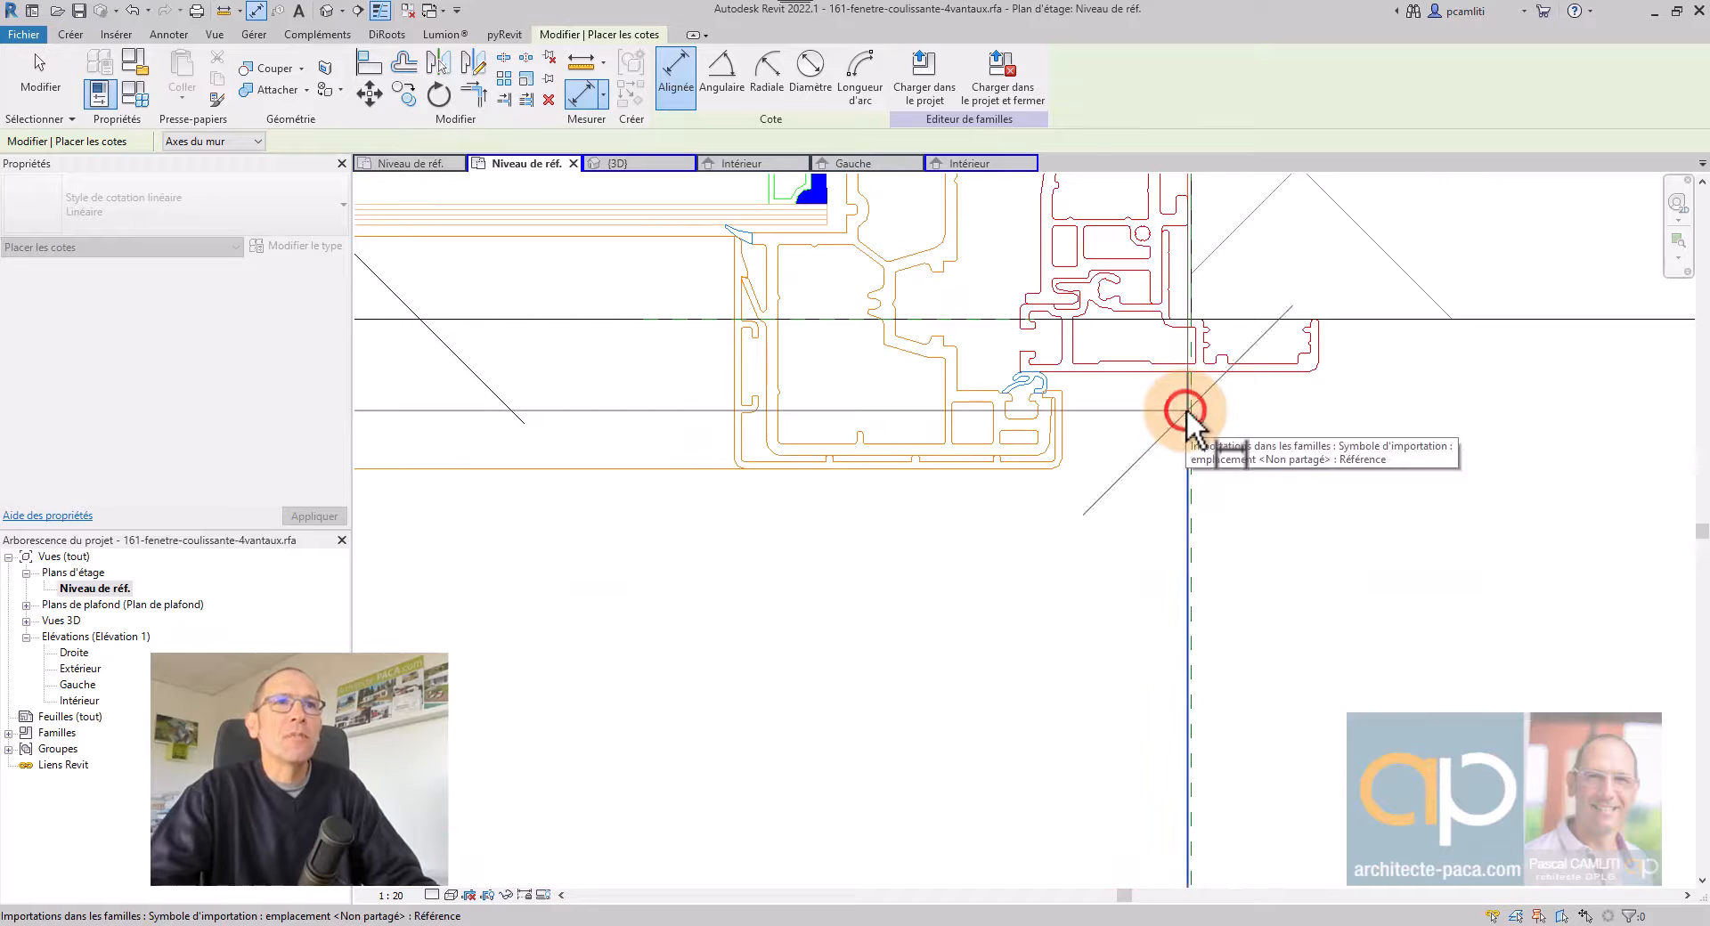
scroll(1188, 411, "down", 6)
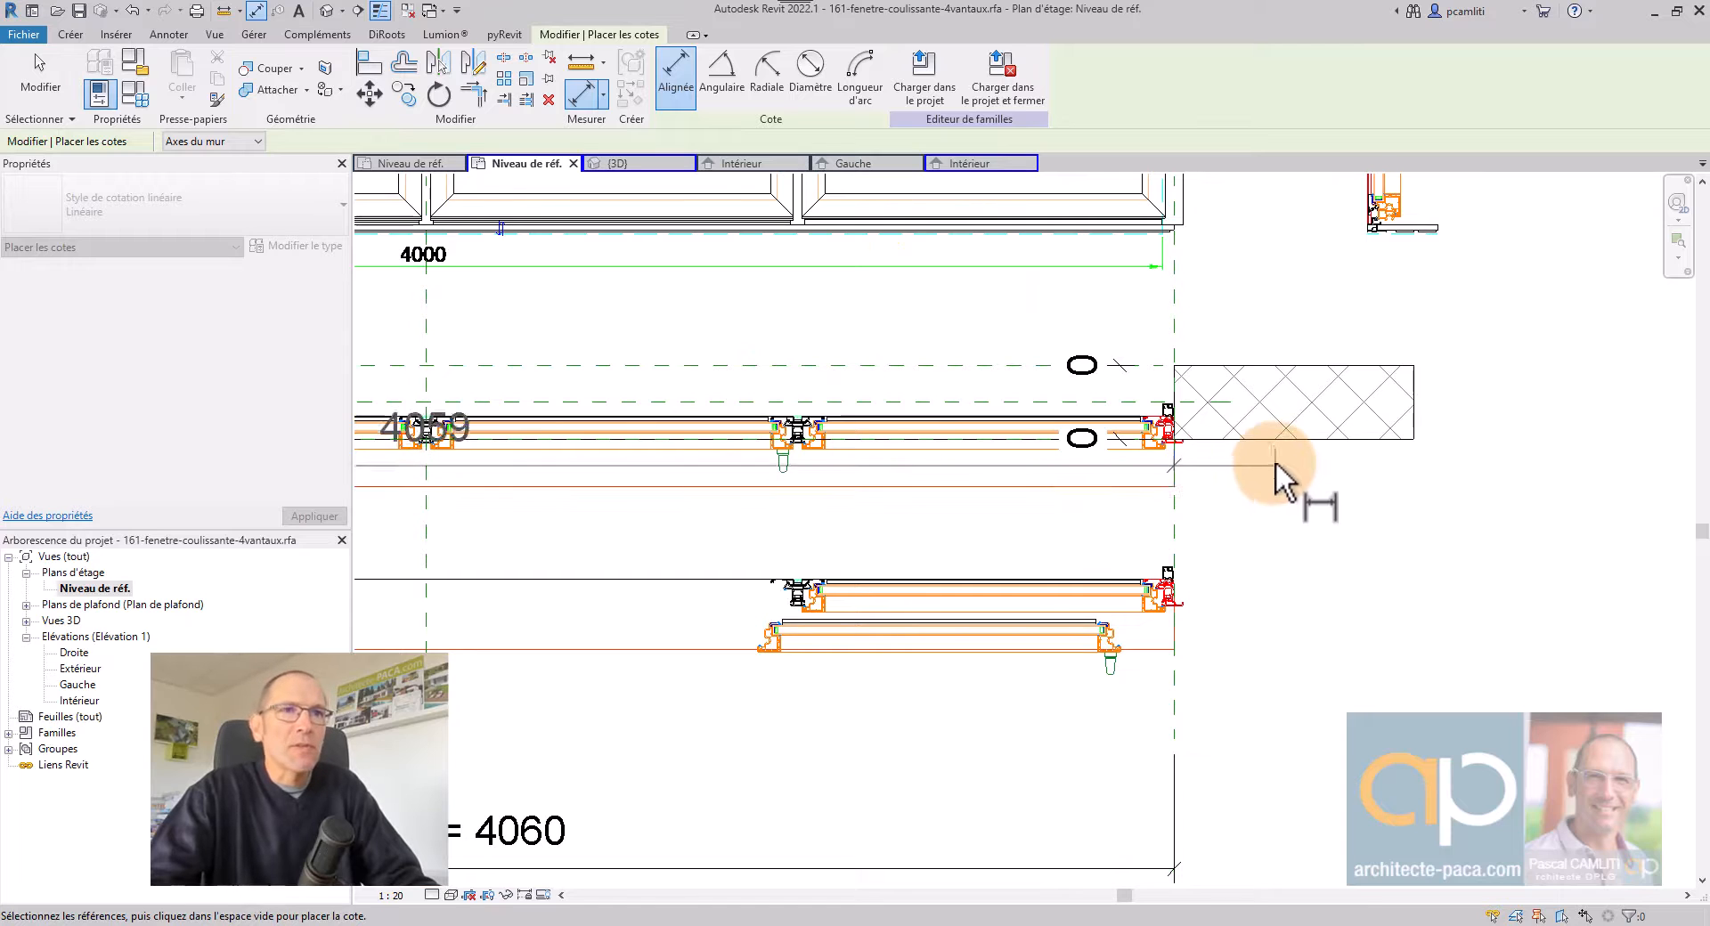
scroll(1176, 401, "up", 4)
key("Escape")
key("Escape")
Pin the imported DWG in its aligned position, then clear the selection.
scroll(1193, 392, "up", 2)
scroll(1202, 406, "down", 2)
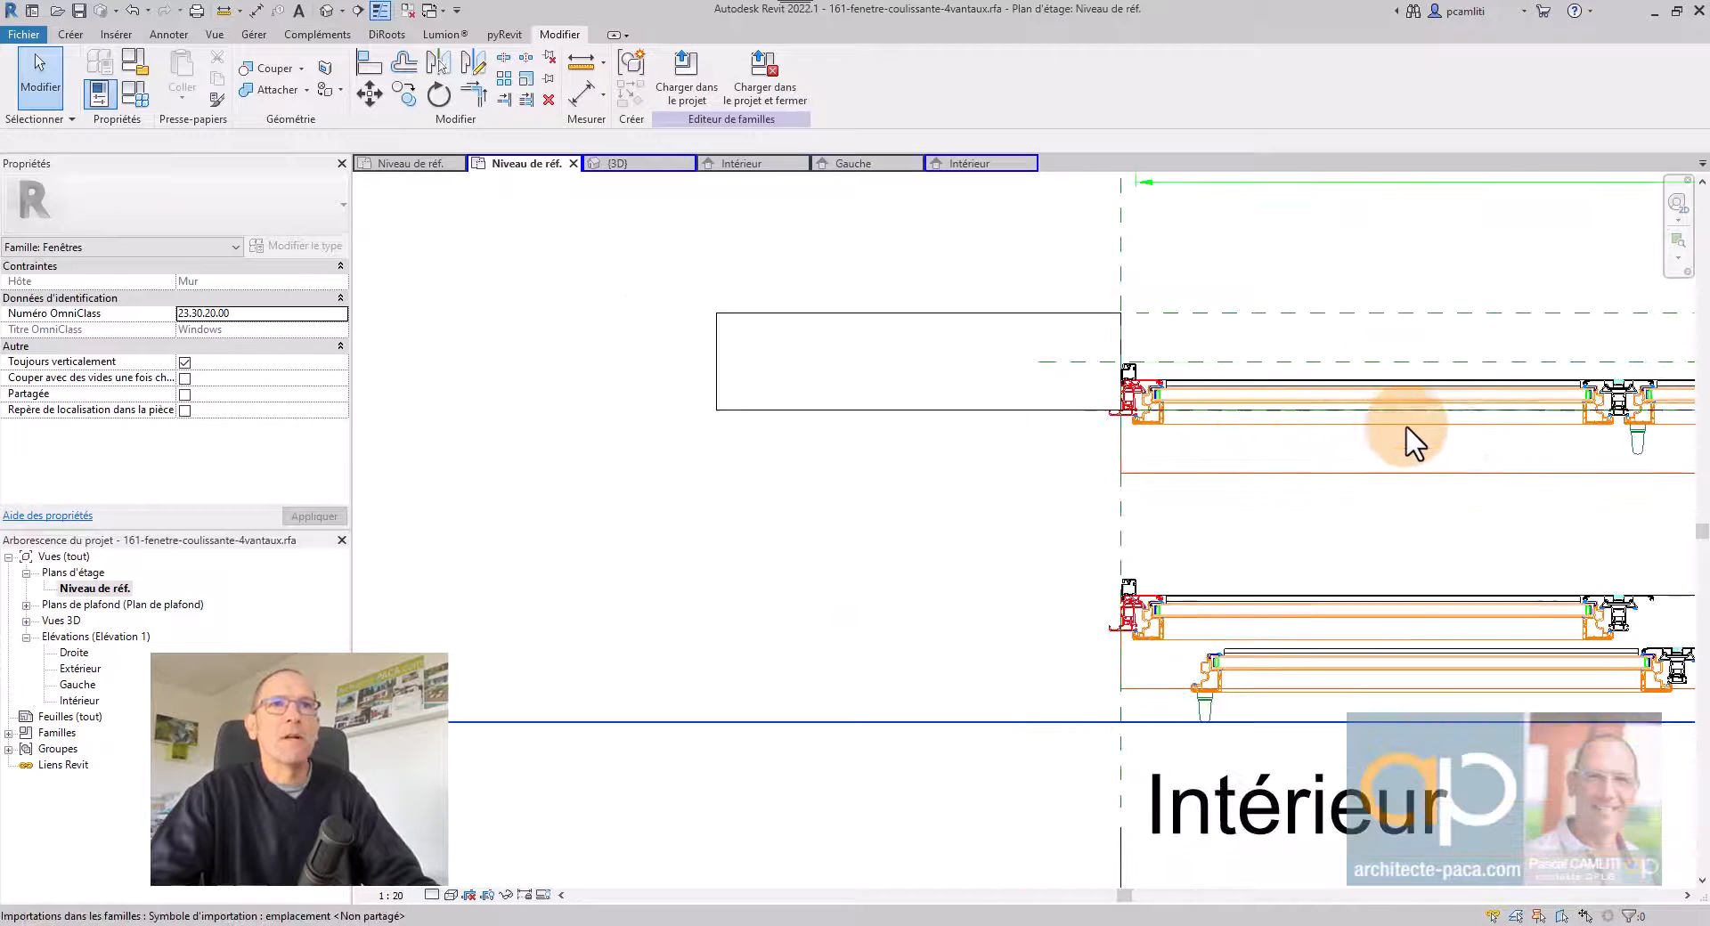
middle_click_drag(1470, 428, 852, 524)
middle_click_drag(1525, 499, 903, 506)
middle_click_drag(1358, 492, 812, 525)
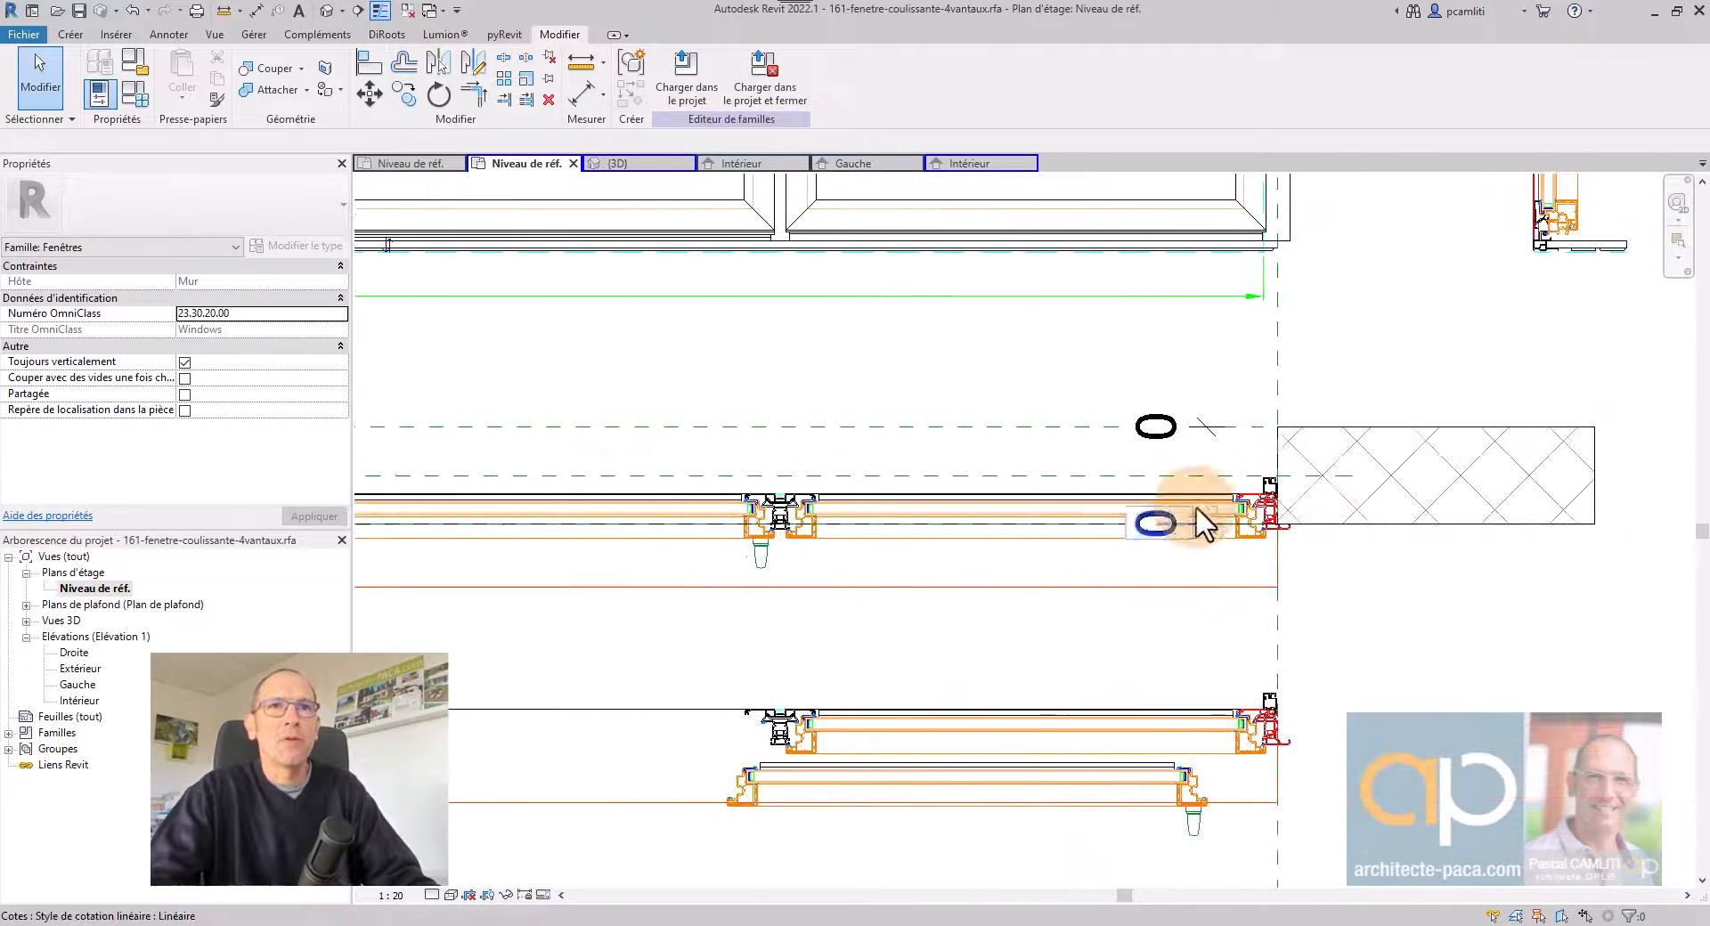
scroll(1274, 499, "up", 4)
left_click(1249, 499)
scroll(1249, 499, "up", 3)
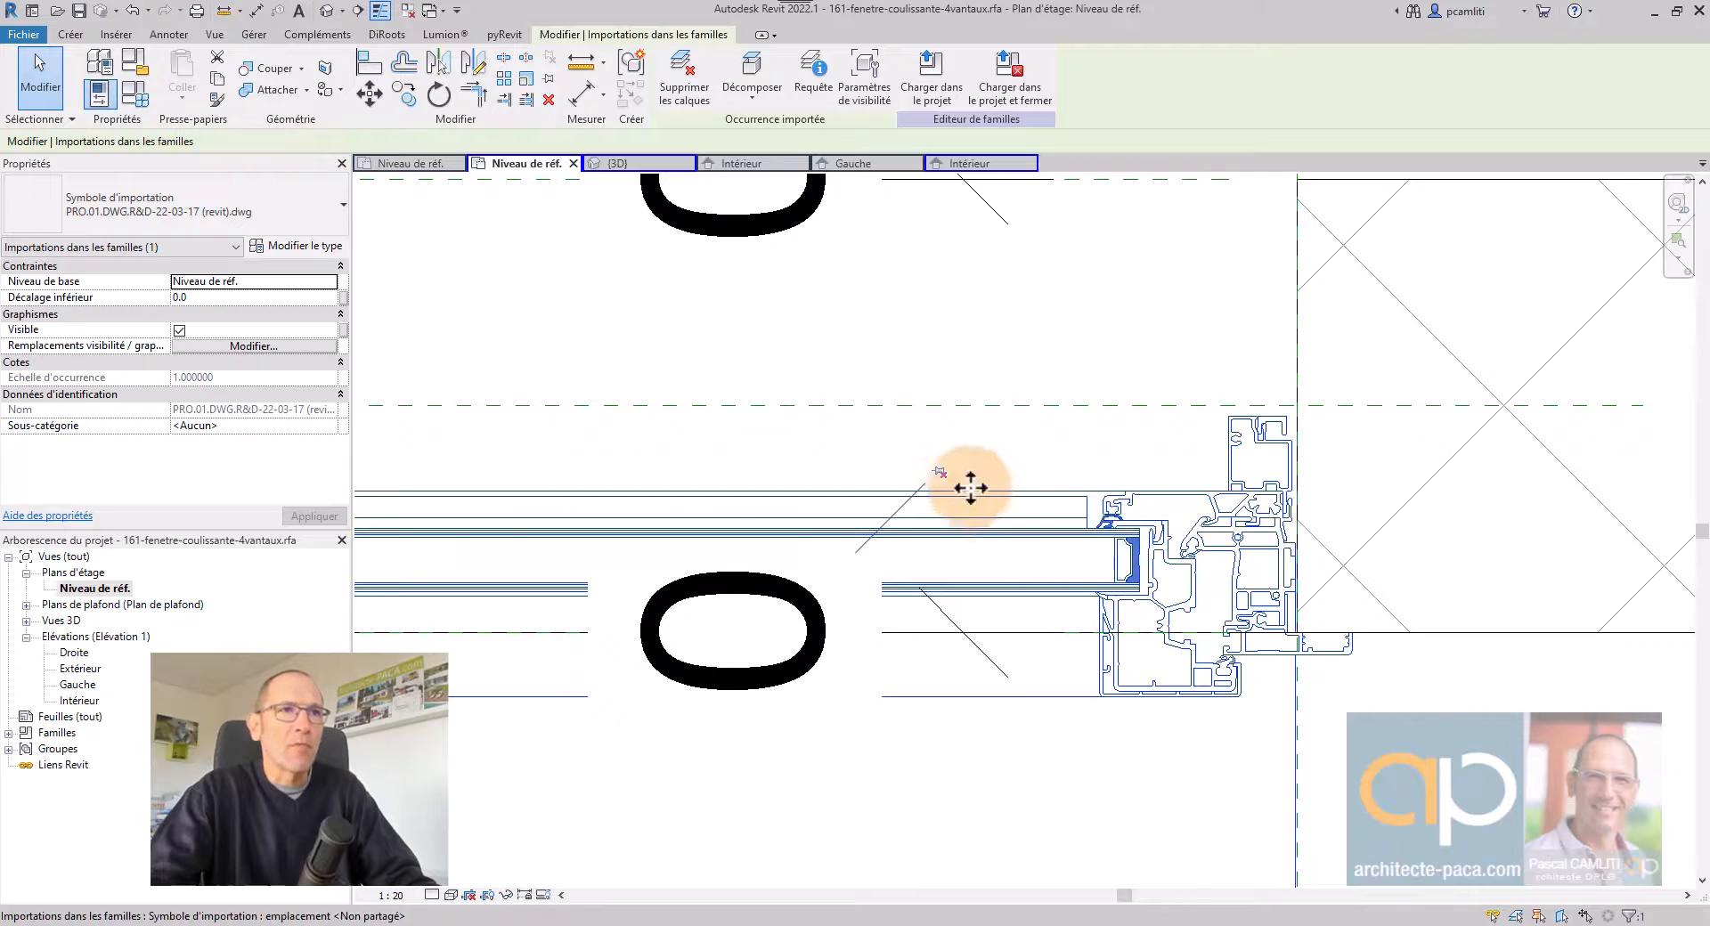
left_click(944, 474)
scroll(1149, 548, "down", 4)
key("Escape")
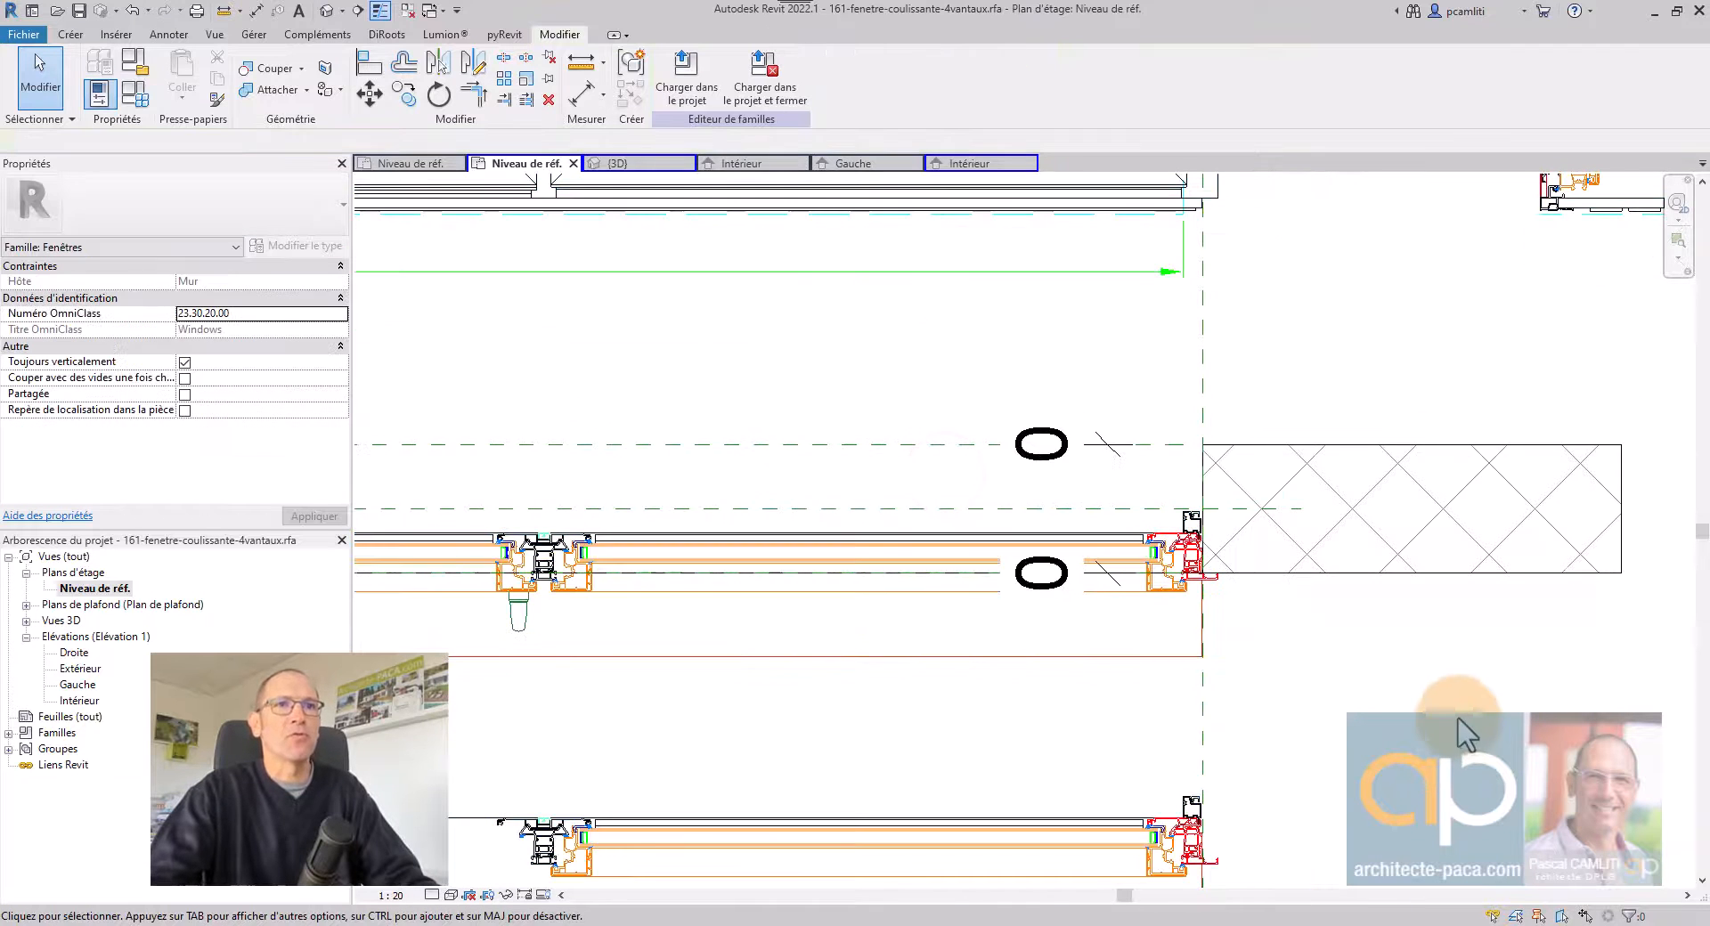
Examine the DWG's window elevation, its panel dimensions and its alignment with the width reference planes.
scroll(1454, 718, "down", 2)
middle_click_drag(957, 735, 1091, 636)
scroll(951, 410, "down", 1)
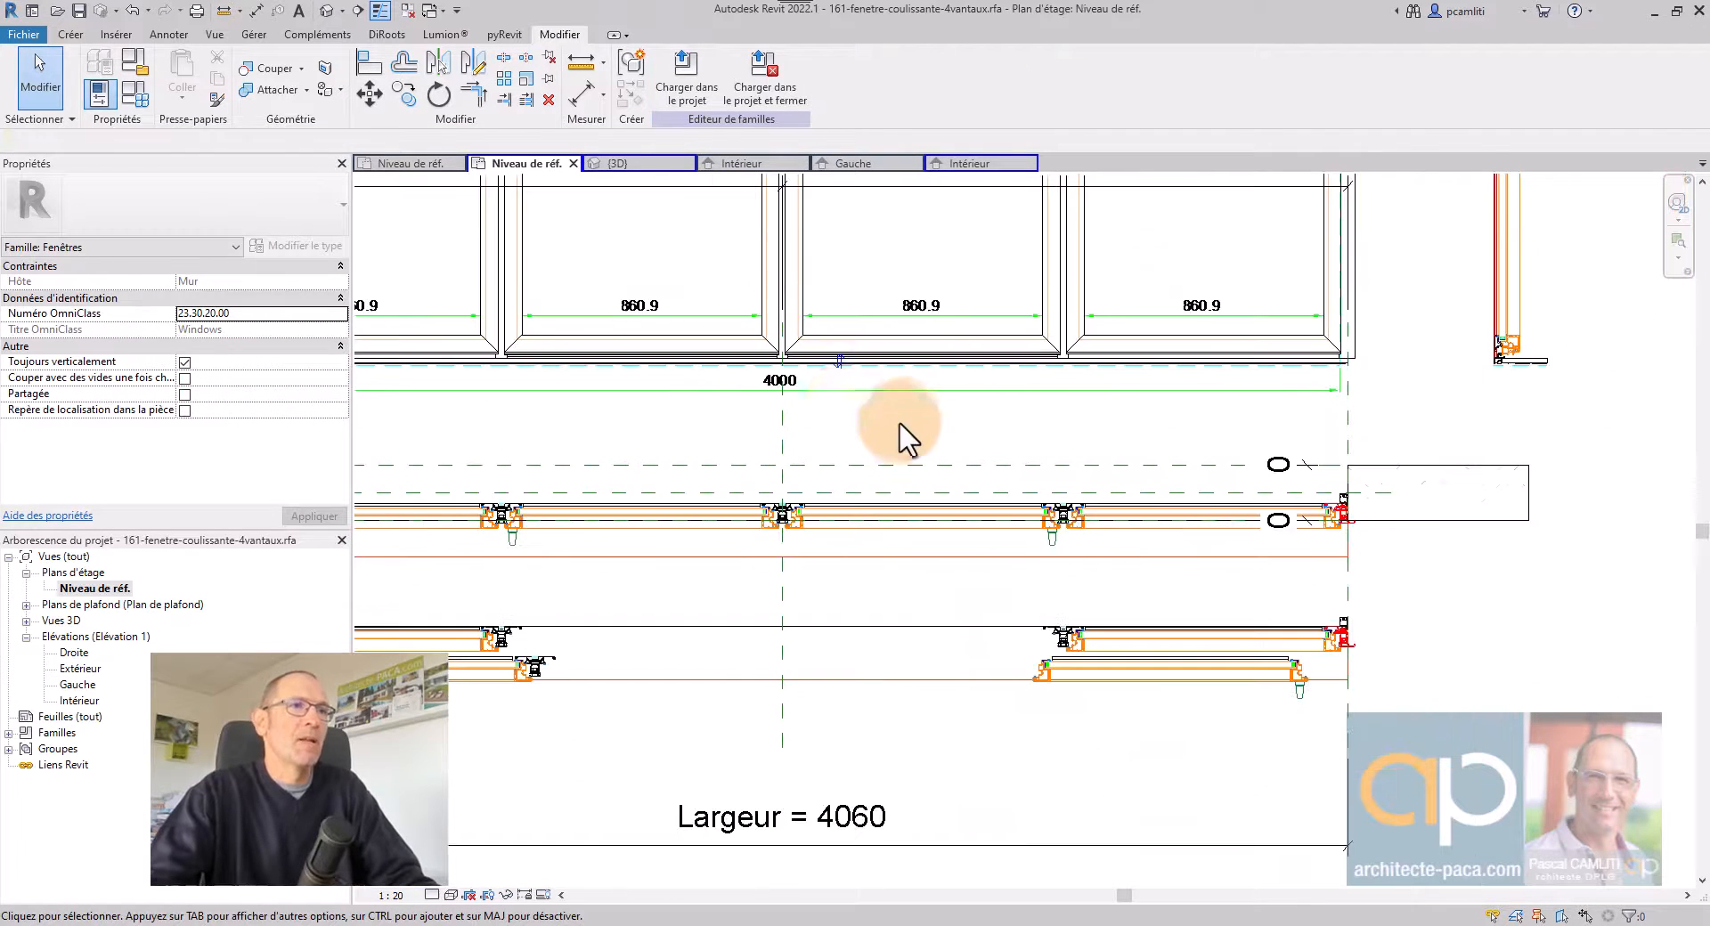
scroll(1110, 364, "down", 1)
middle_click_drag(1110, 365, 1106, 480)
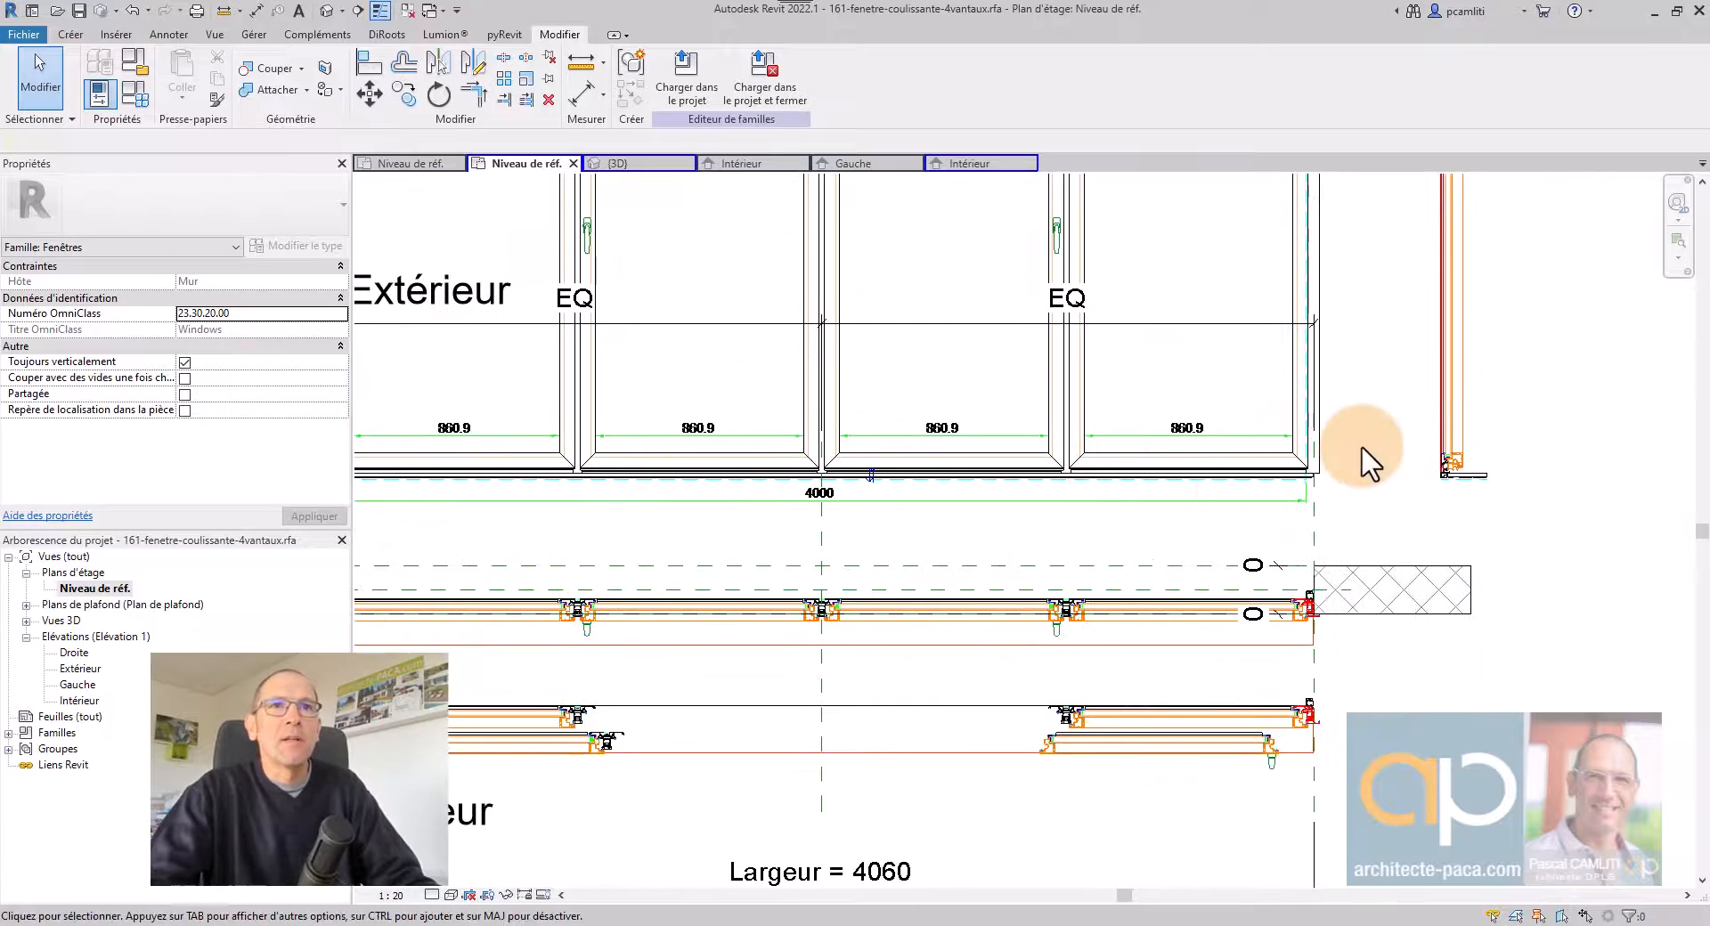
middle_click_drag(1360, 459, 1321, 601)
scroll(1267, 625, "up", 3)
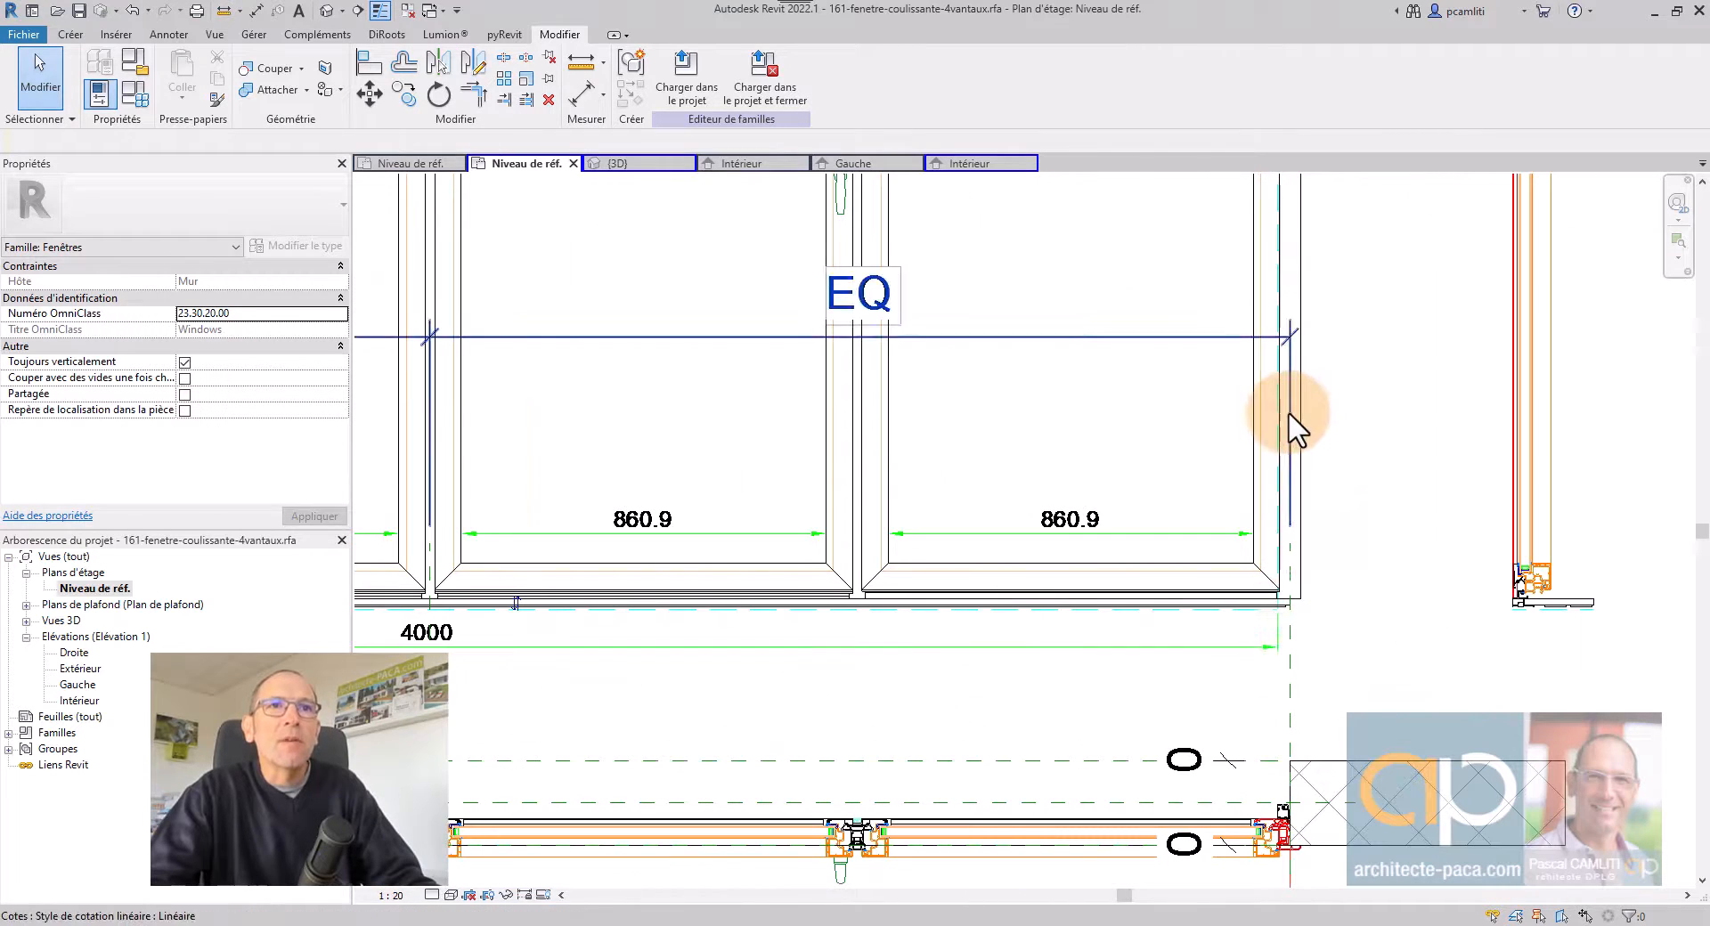
scroll(1296, 427, "down", 4)
Examine the dimensioned vertical and horizontal detail sections in the DWG, including the frame, sash and panel joint profiles.
scroll(765, 420, "up", 4)
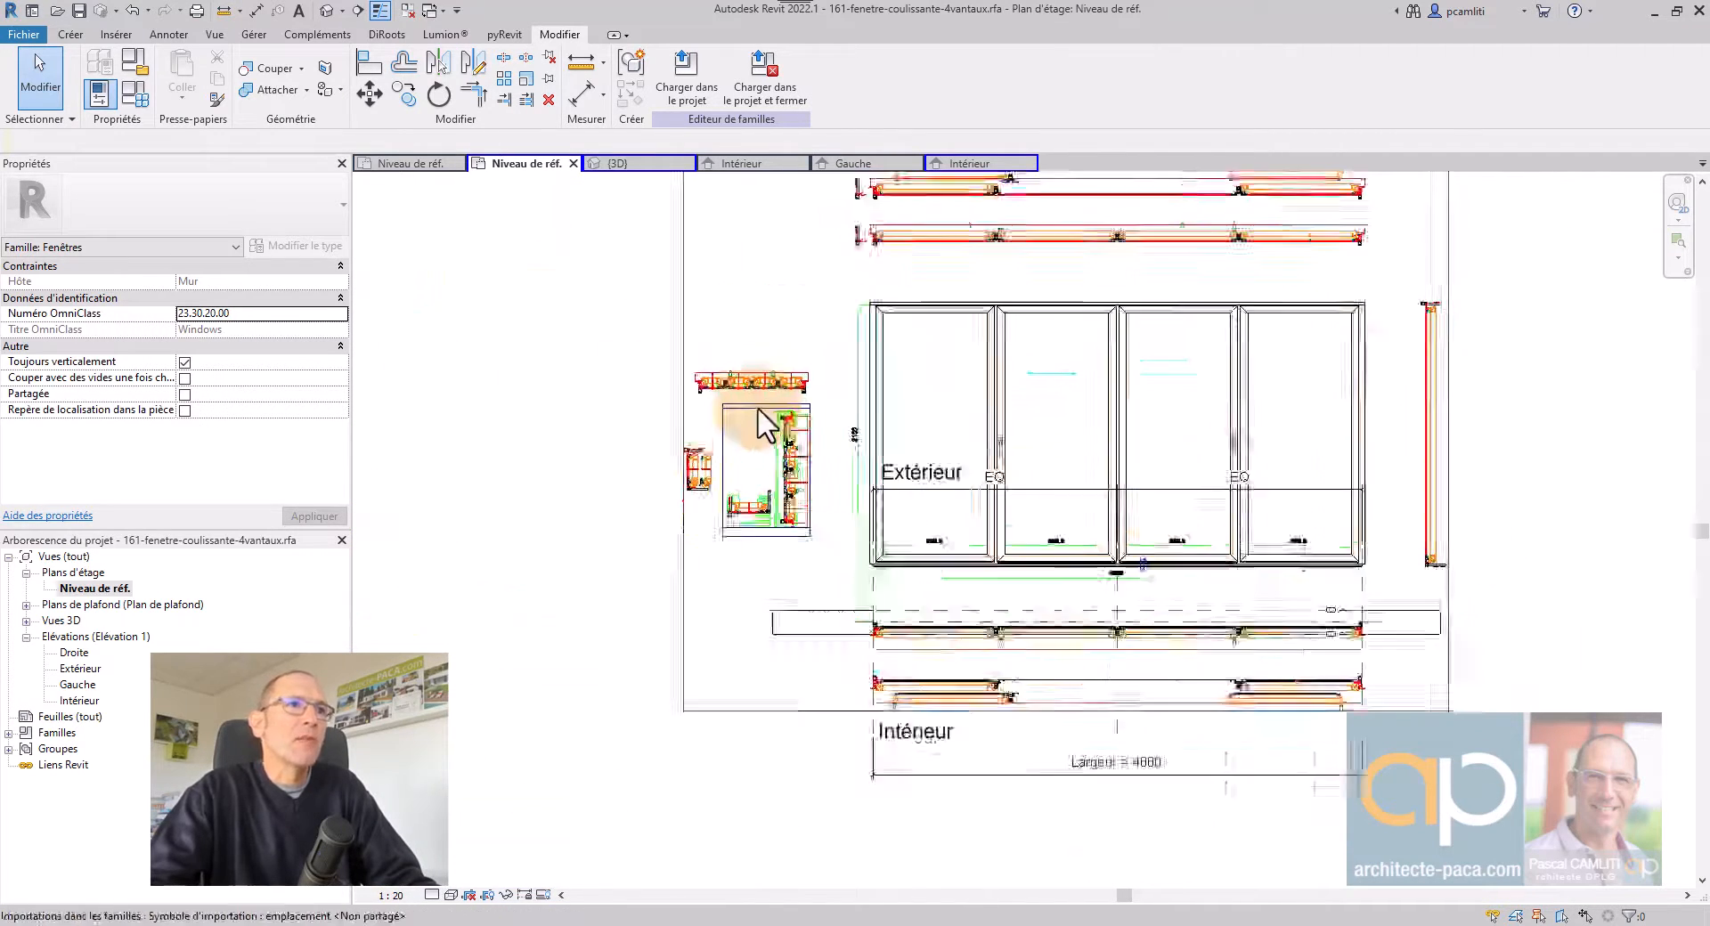
scroll(828, 458, "up", 2)
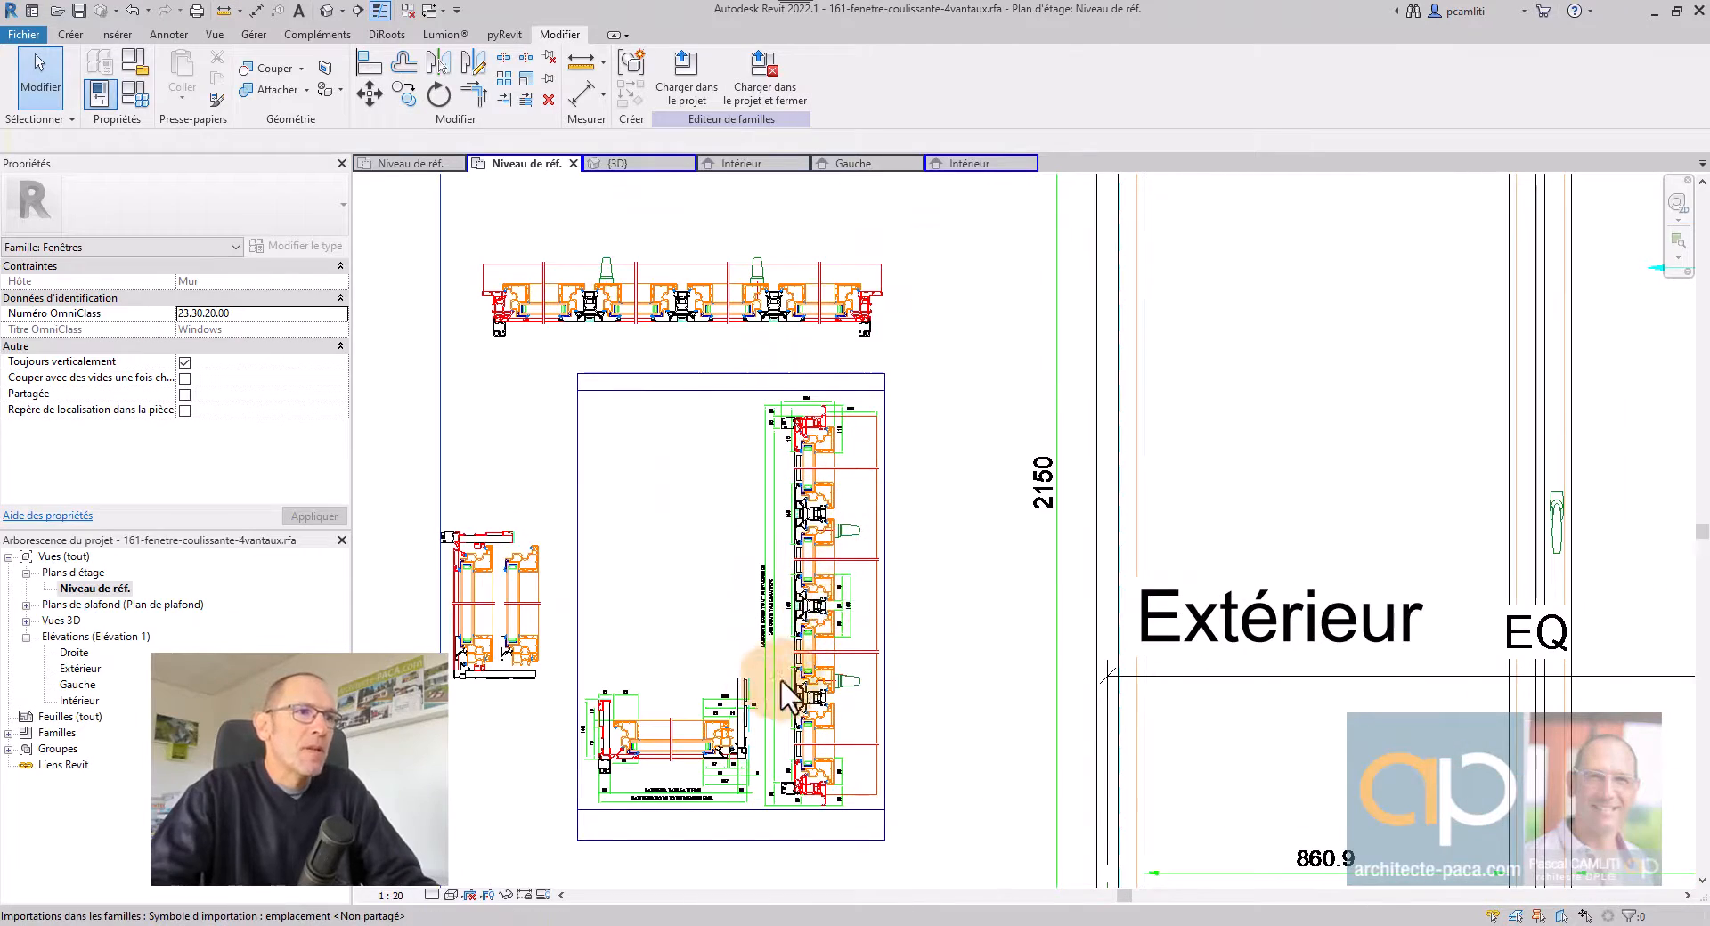
scroll(802, 694, "up", 5)
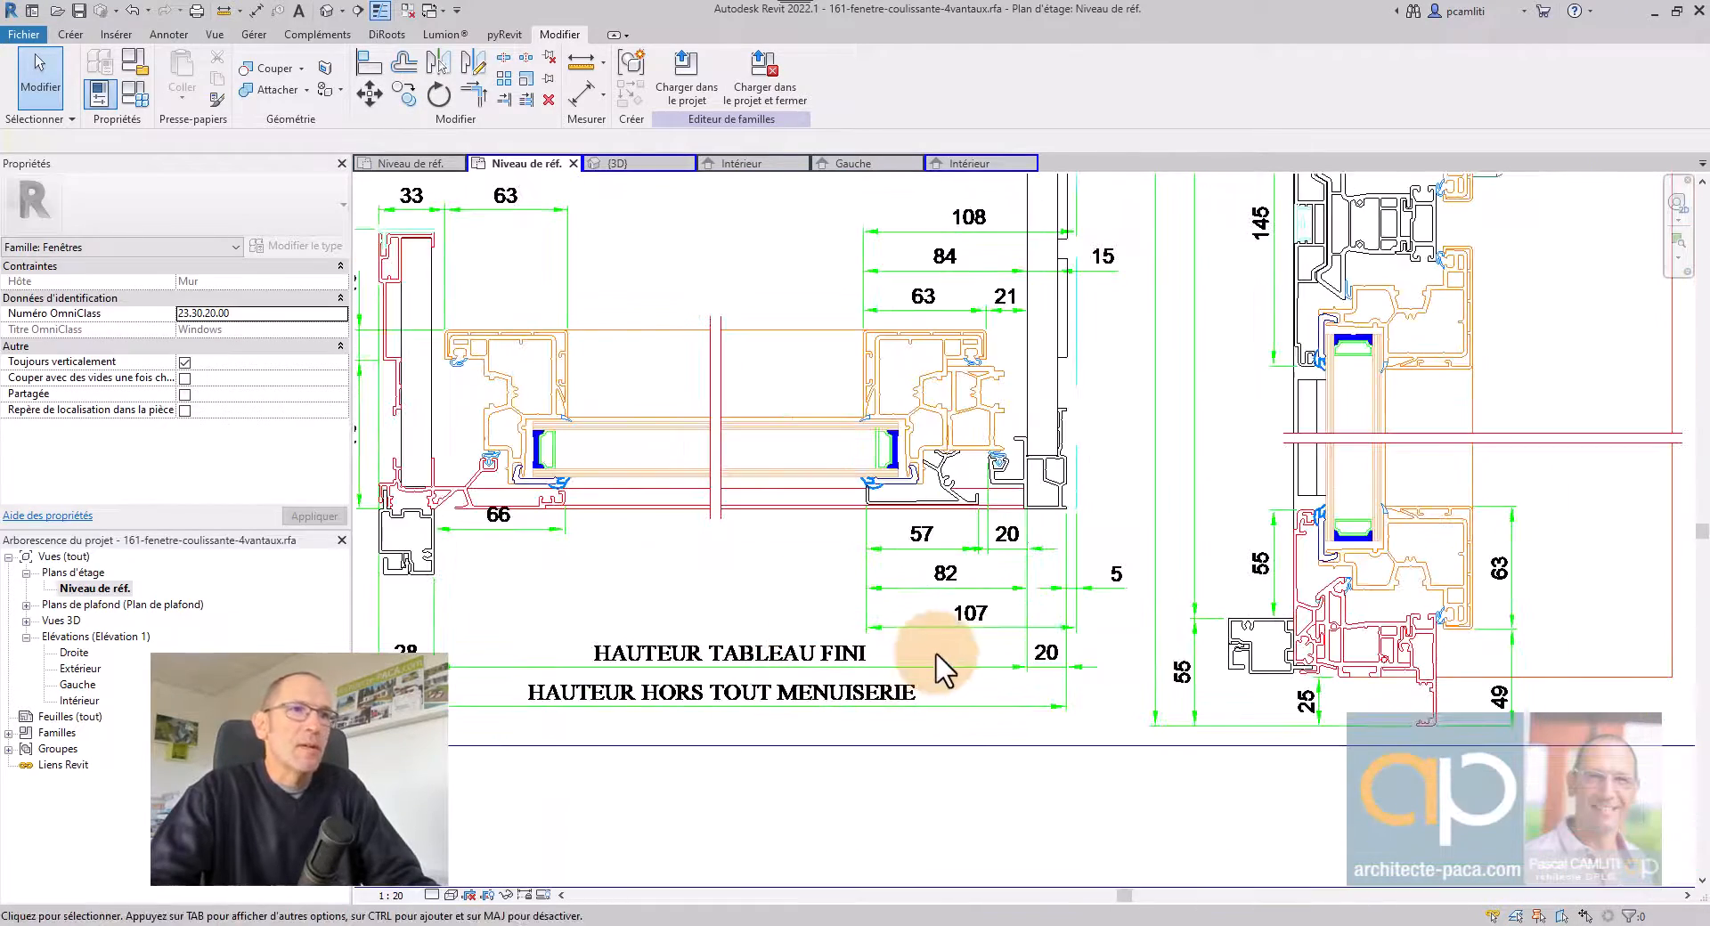
middle_click_drag(944, 668, 1062, 642)
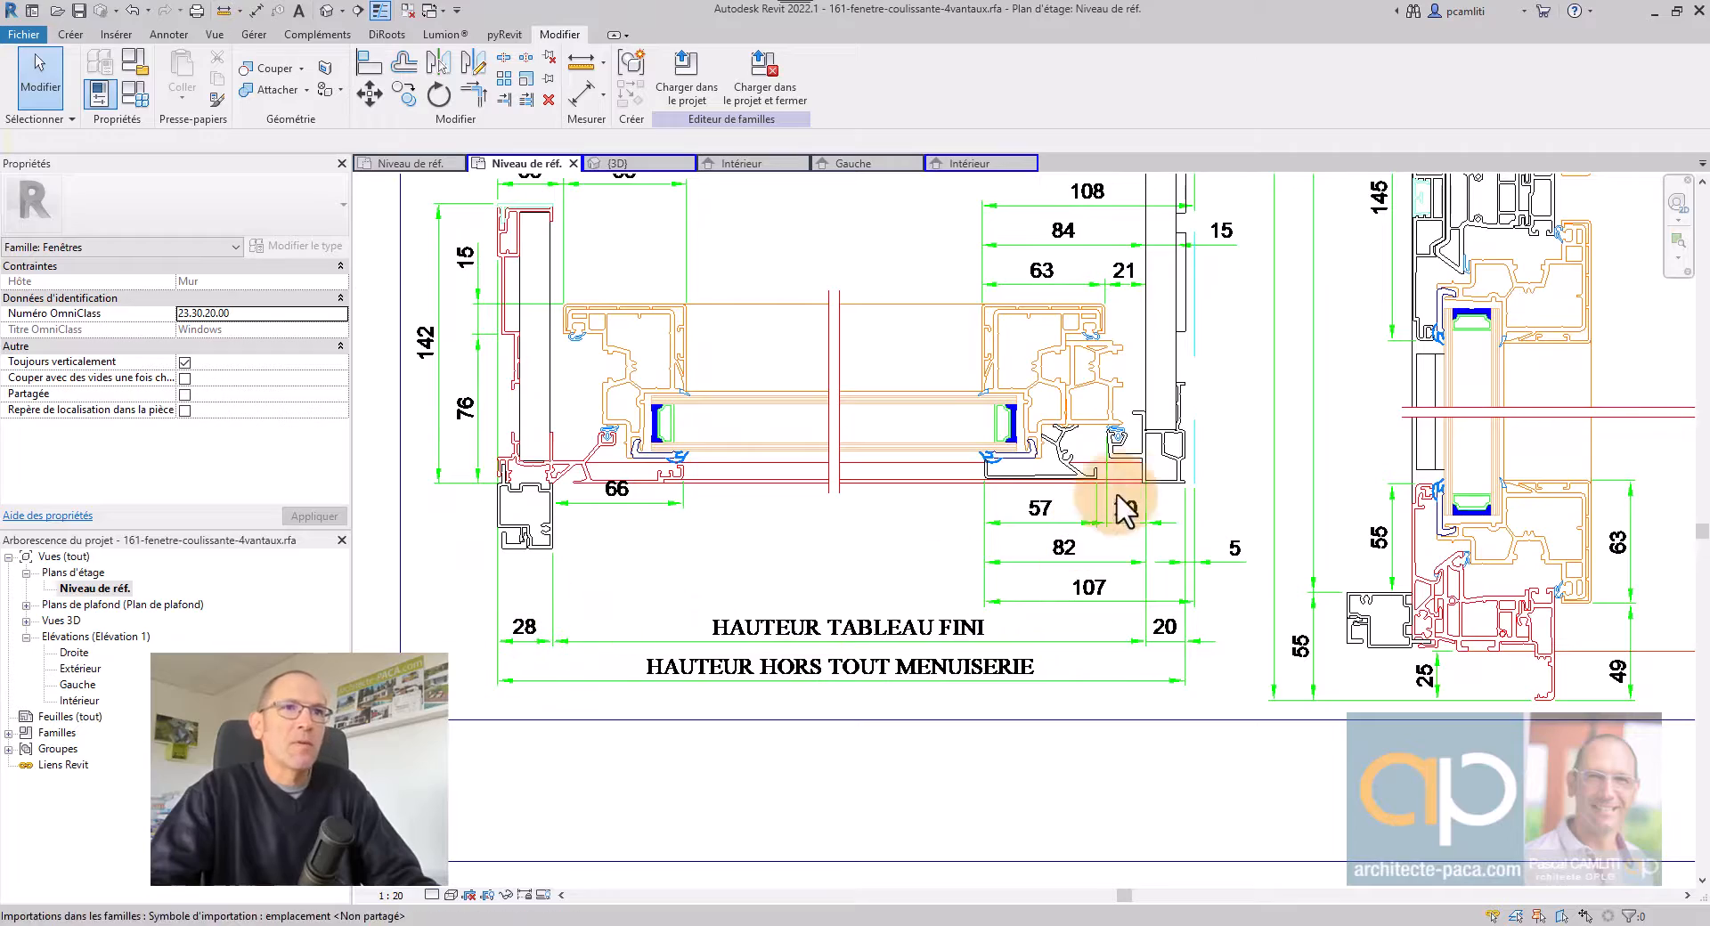
scroll(1177, 425, "down", 2)
scroll(1211, 408, "down", 2)
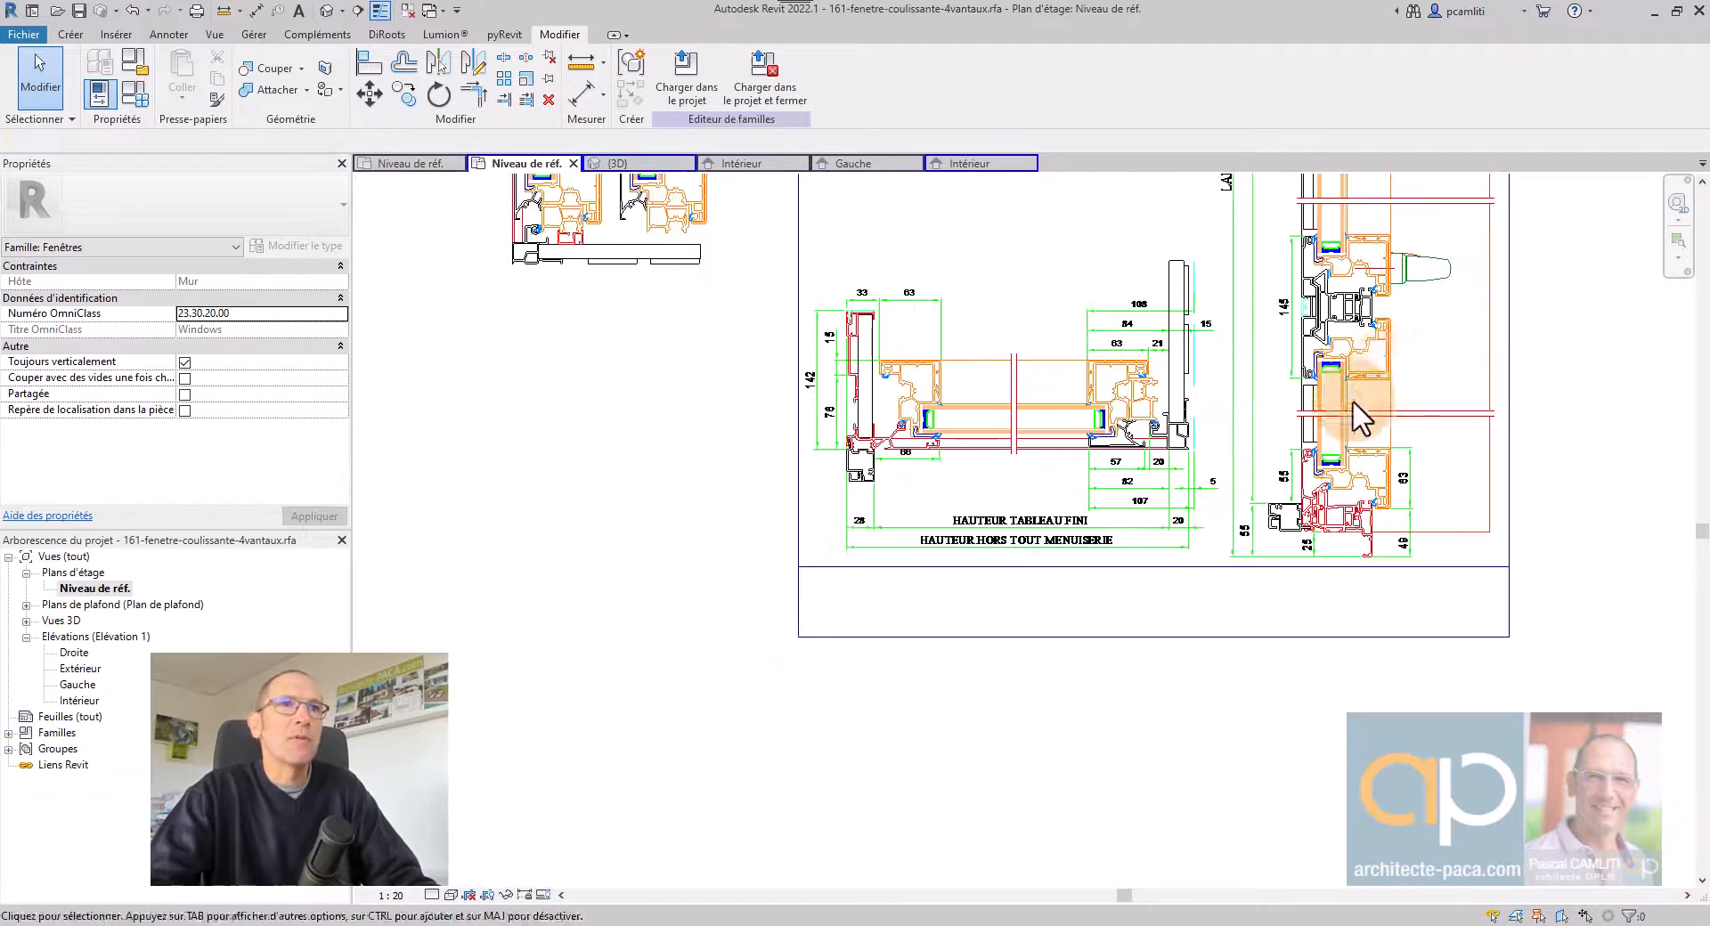
middle_click_drag(1410, 311, 1090, 621)
scroll(993, 453, "down", 2)
middle_click_drag(997, 456, 979, 688)
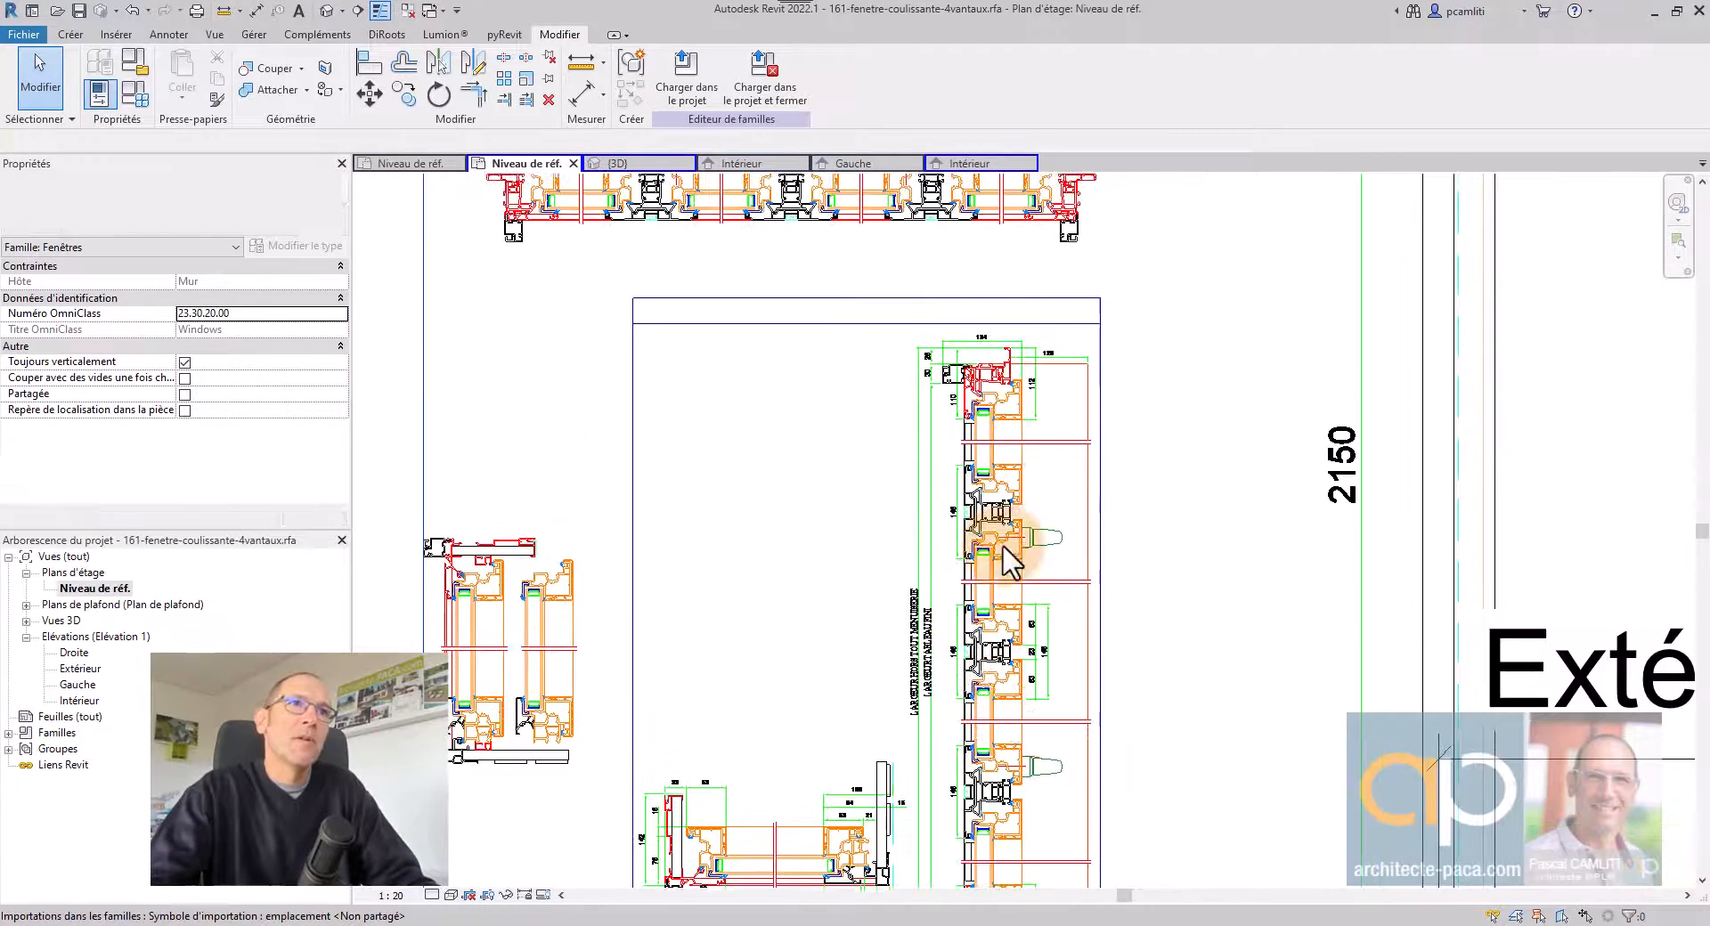
scroll(971, 372, "up", 4)
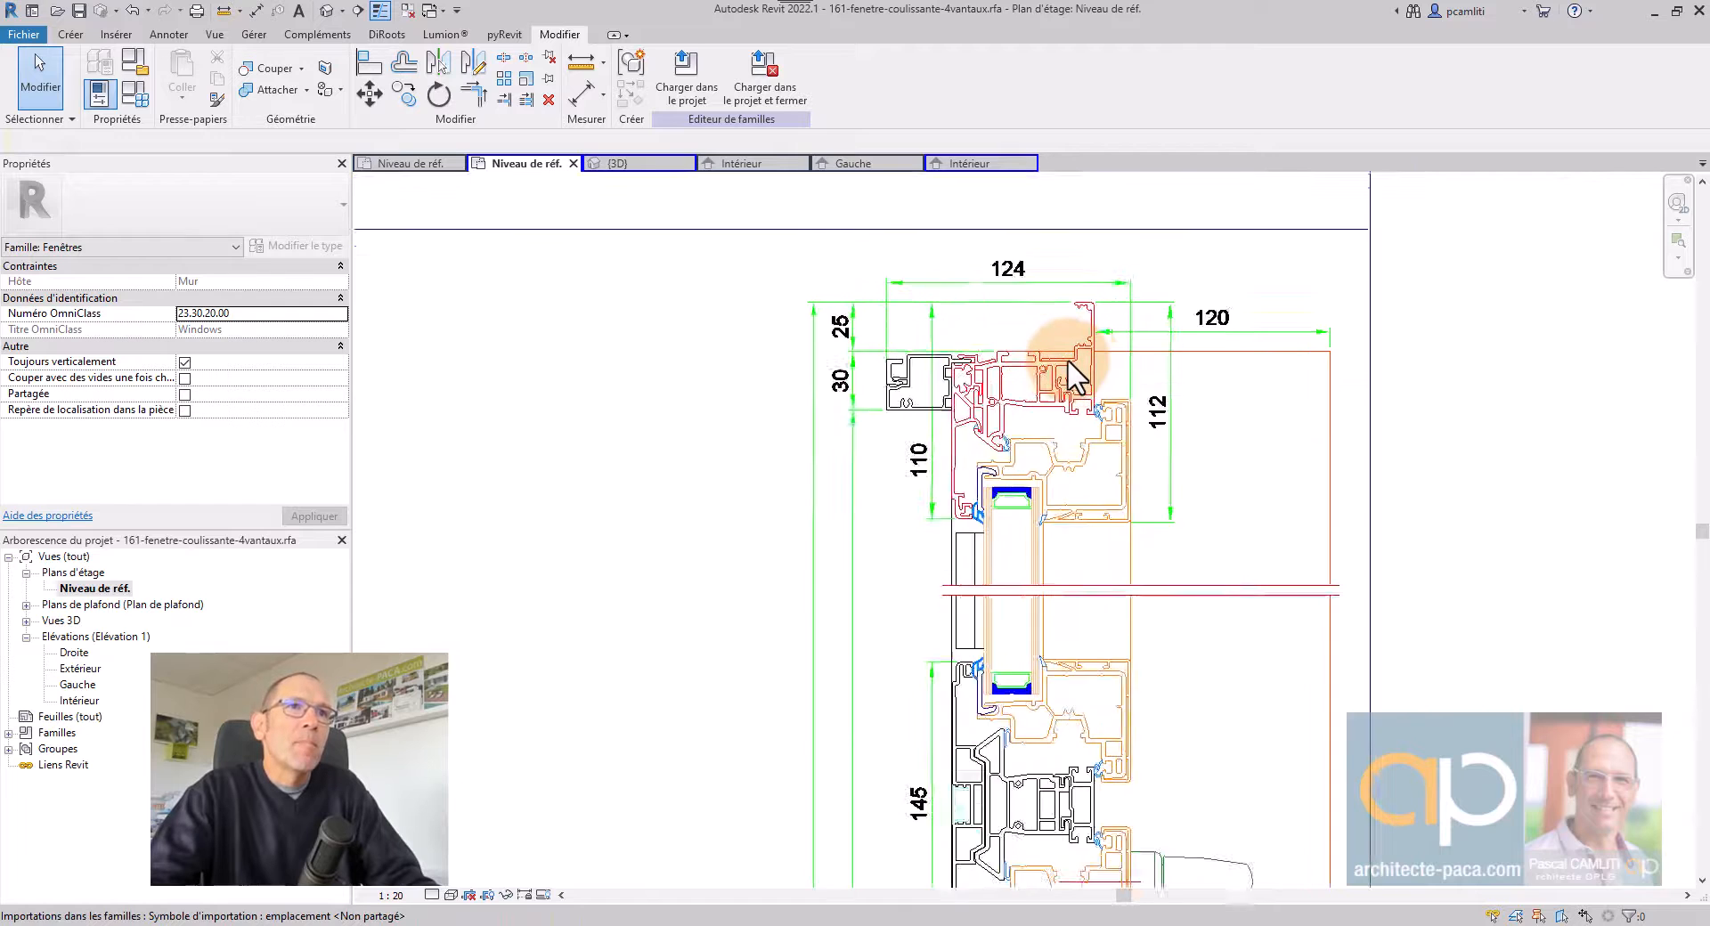
scroll(905, 370, "down", 2)
scroll(935, 527, "down", 1)
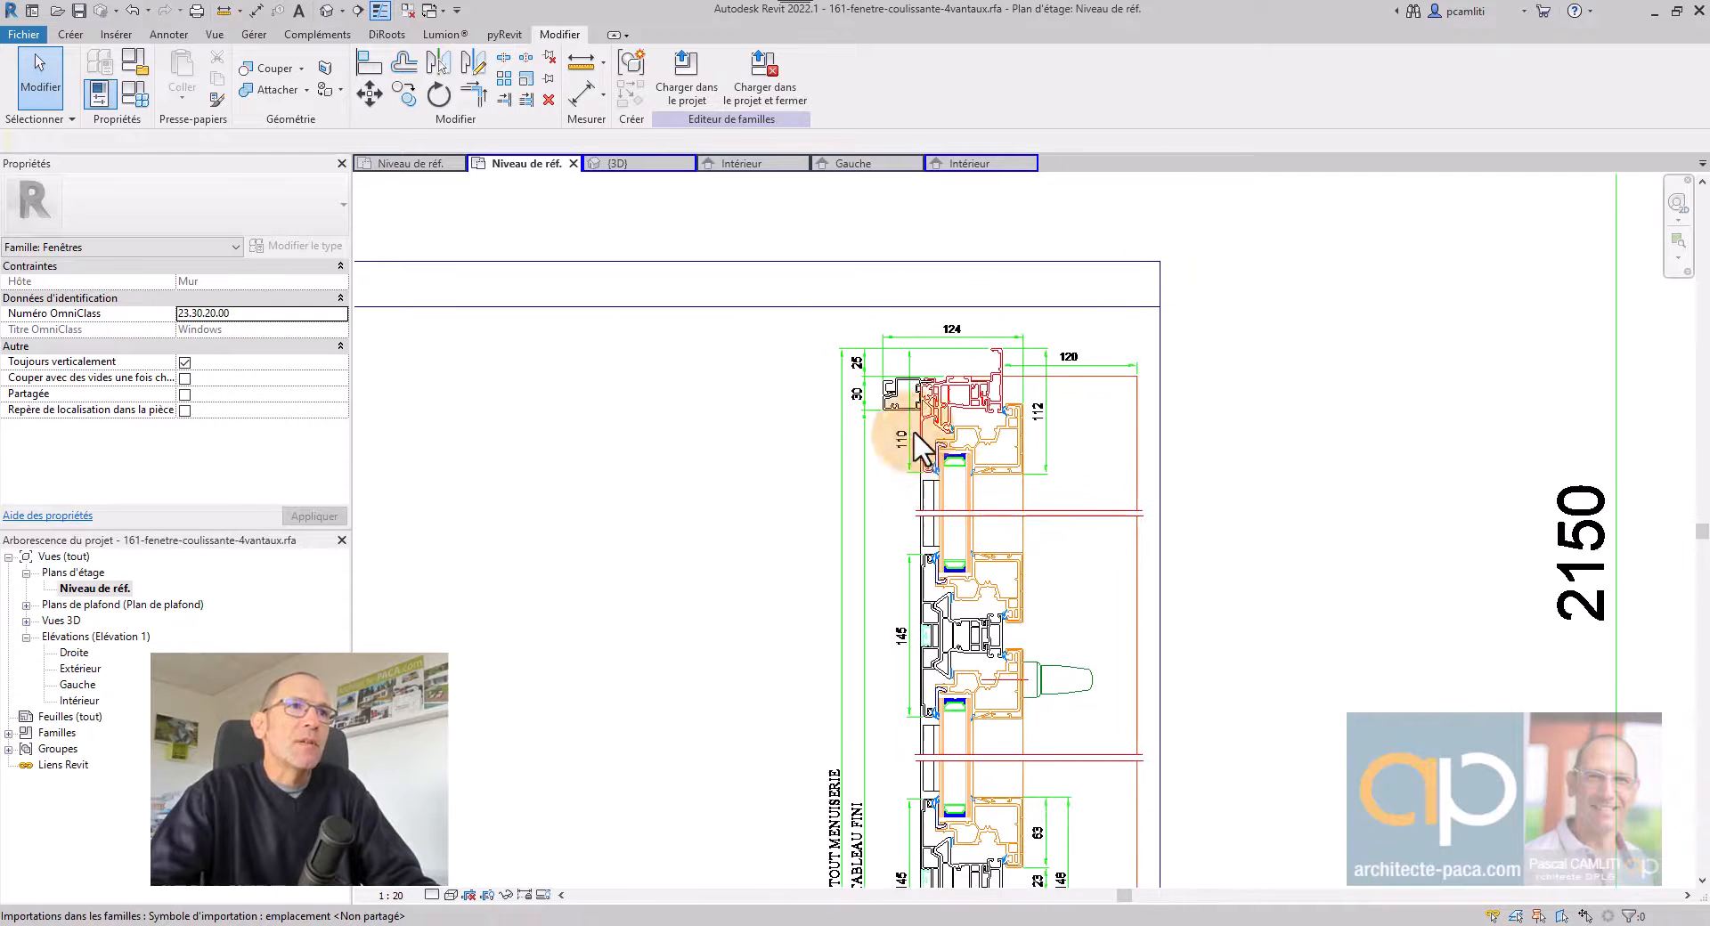
Examine the DWG's horizontal detail section from end to end, including its 110, 145 and 25 profile dimensions.
middle_click_drag(989, 530, 1001, 486)
scroll(1008, 500, "down", 2)
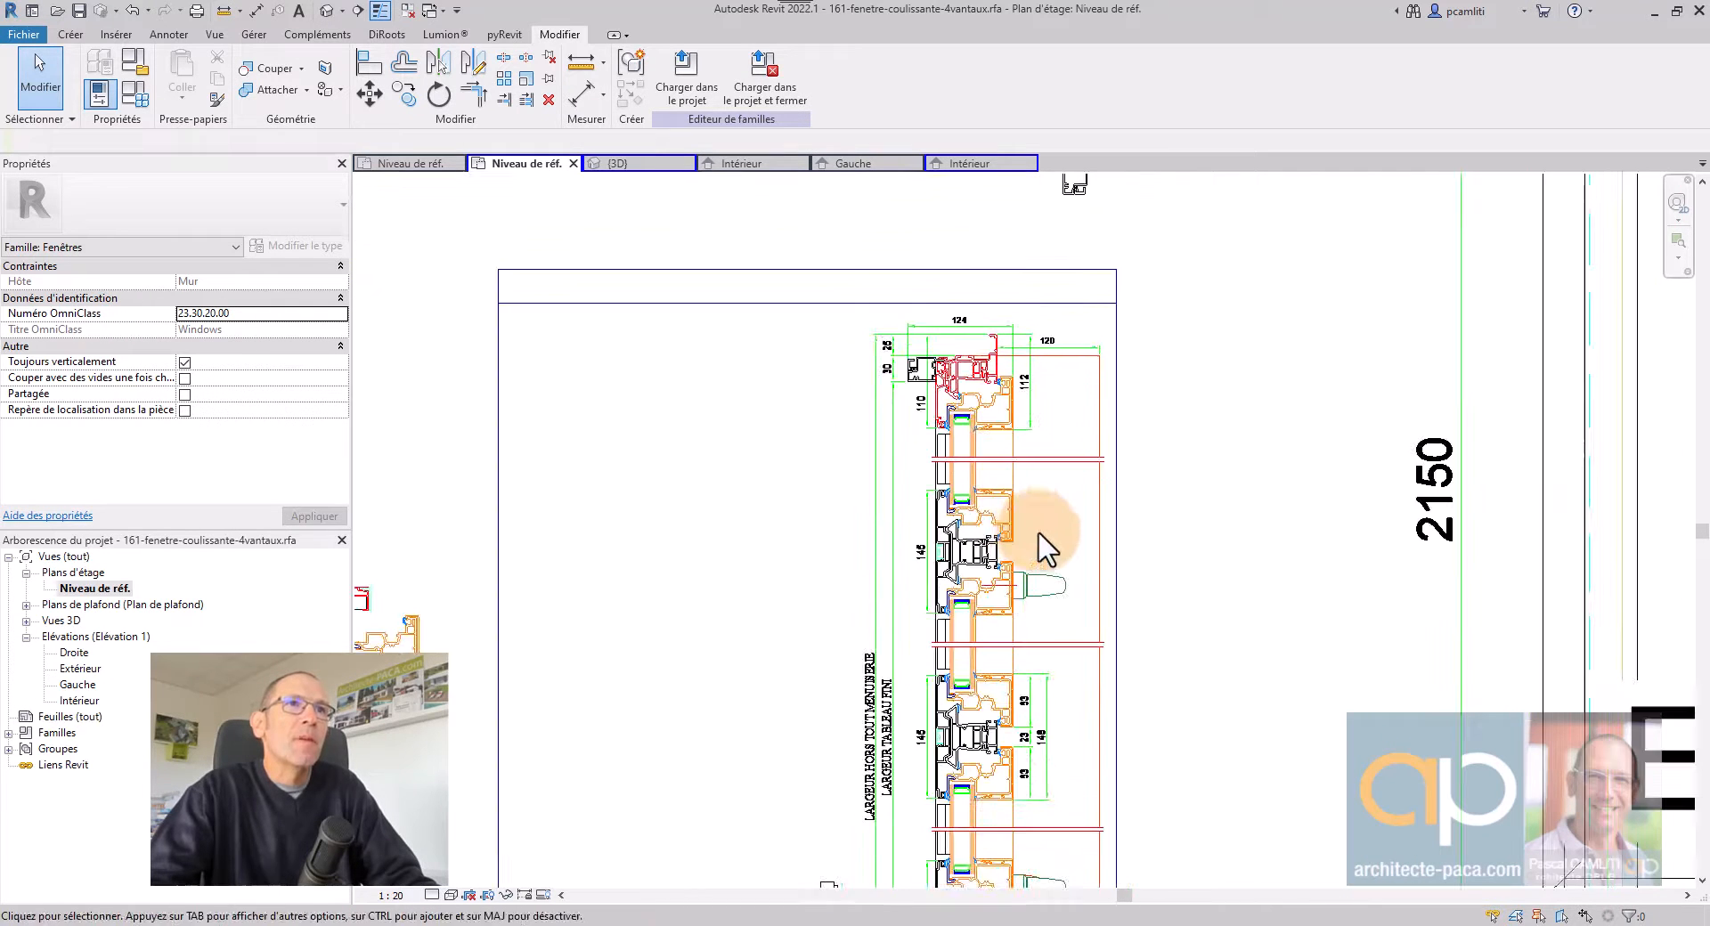
scroll(985, 424, "down", 2)
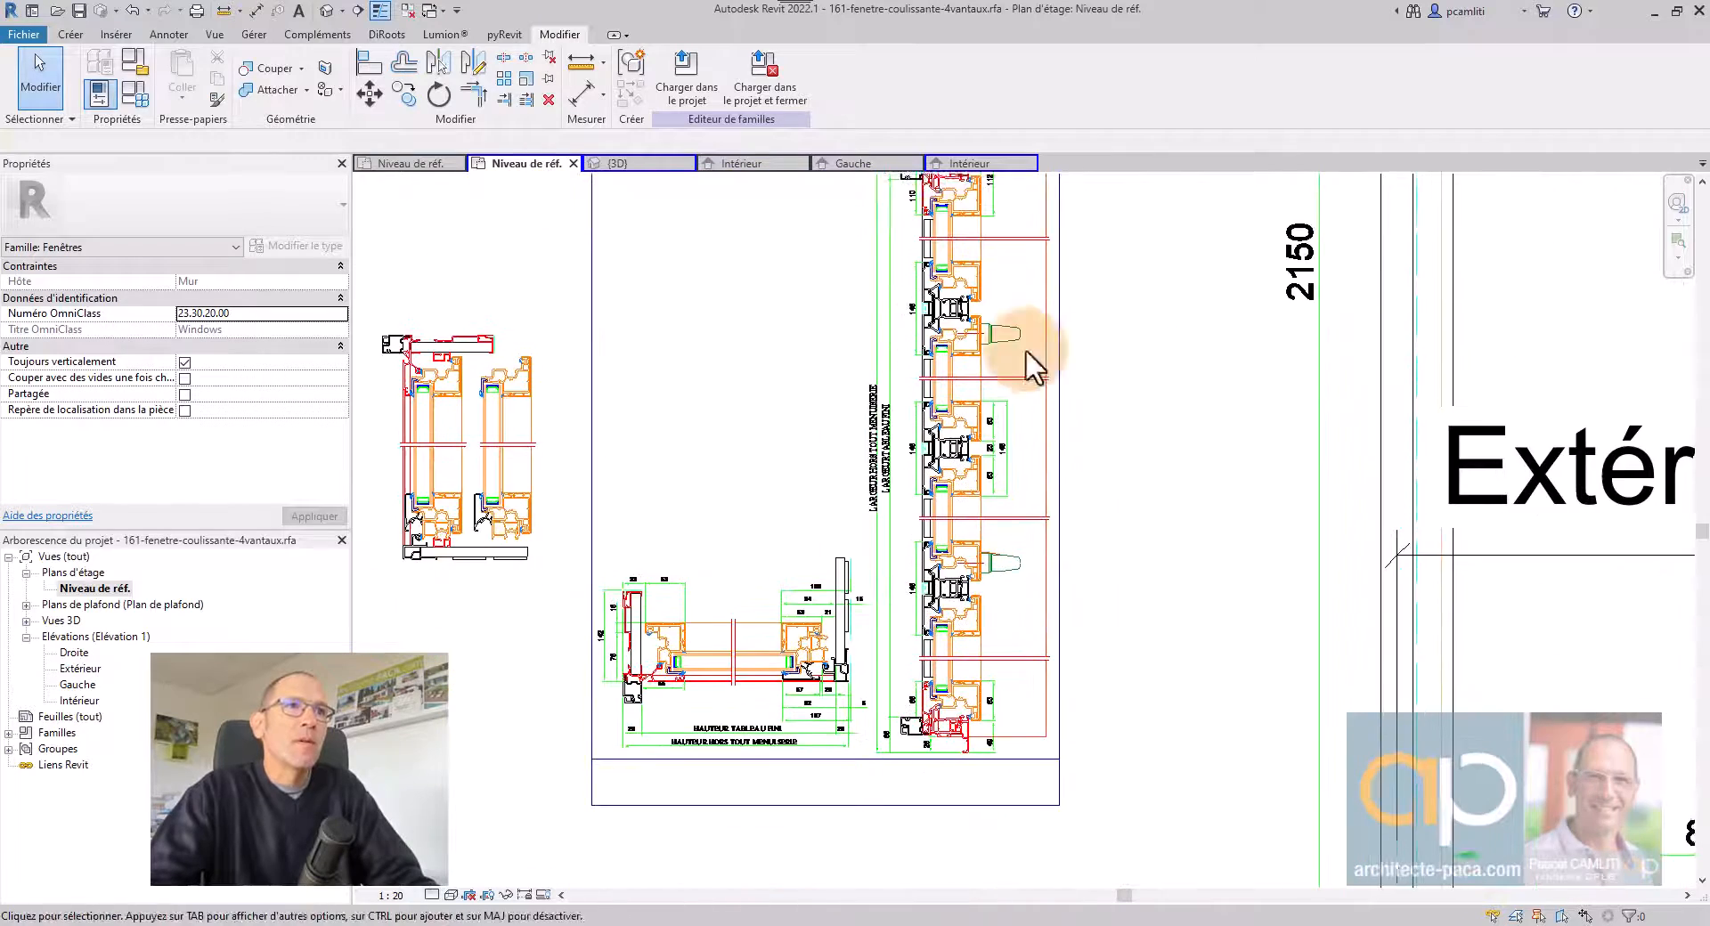
scroll(985, 573, "up", 3)
scroll(927, 624, "down", 5)
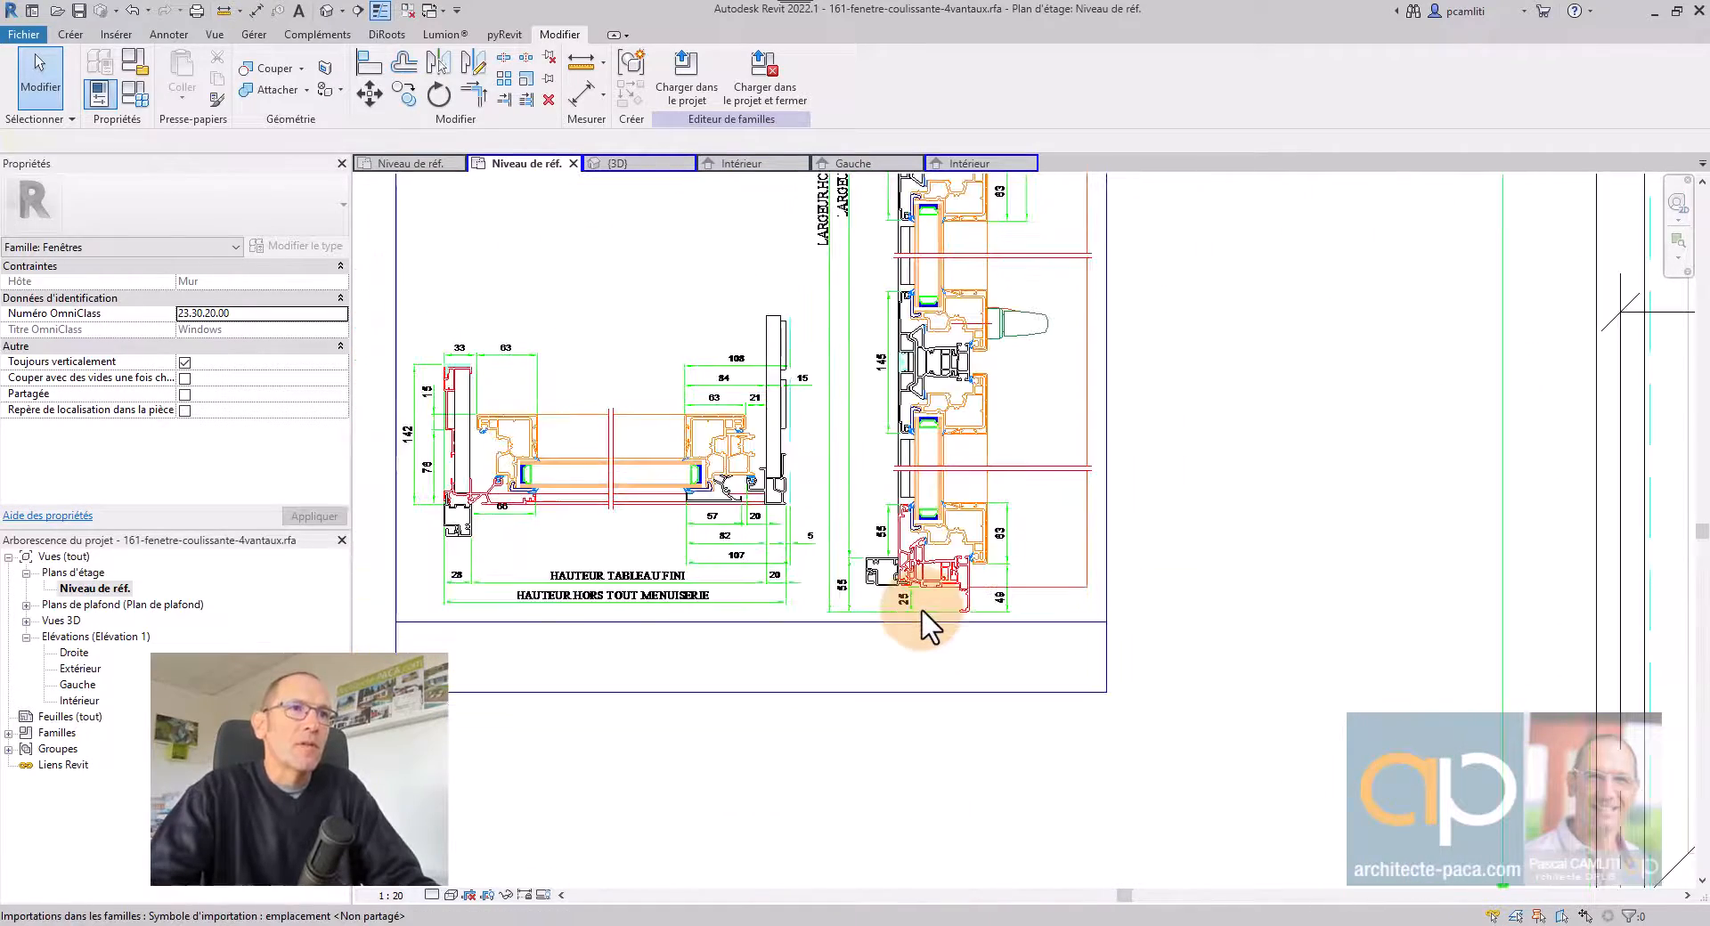
scroll(939, 579, "down", 2)
Examine how the DWG's plan section fits between the wall ends and width reference planes around the opening.
middle_click_drag(1440, 534, 1036, 436)
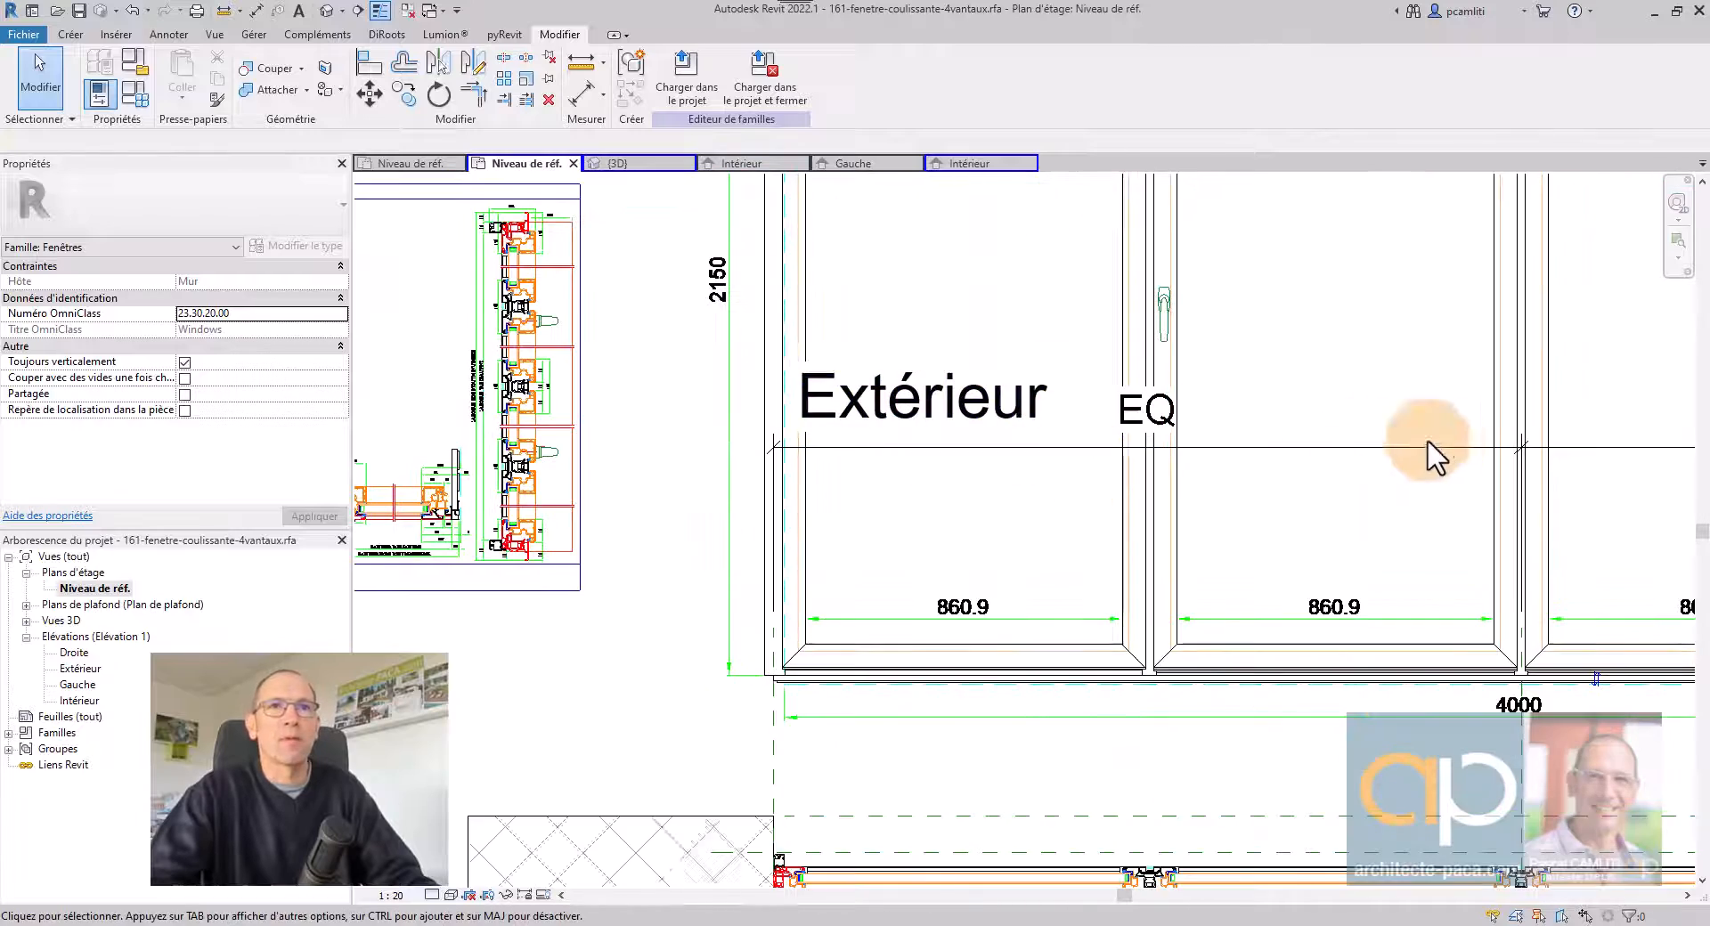
middle_click_drag(1428, 476, 924, 451)
scroll(923, 453, "down", 2)
middle_click_drag(1047, 577, 935, 396)
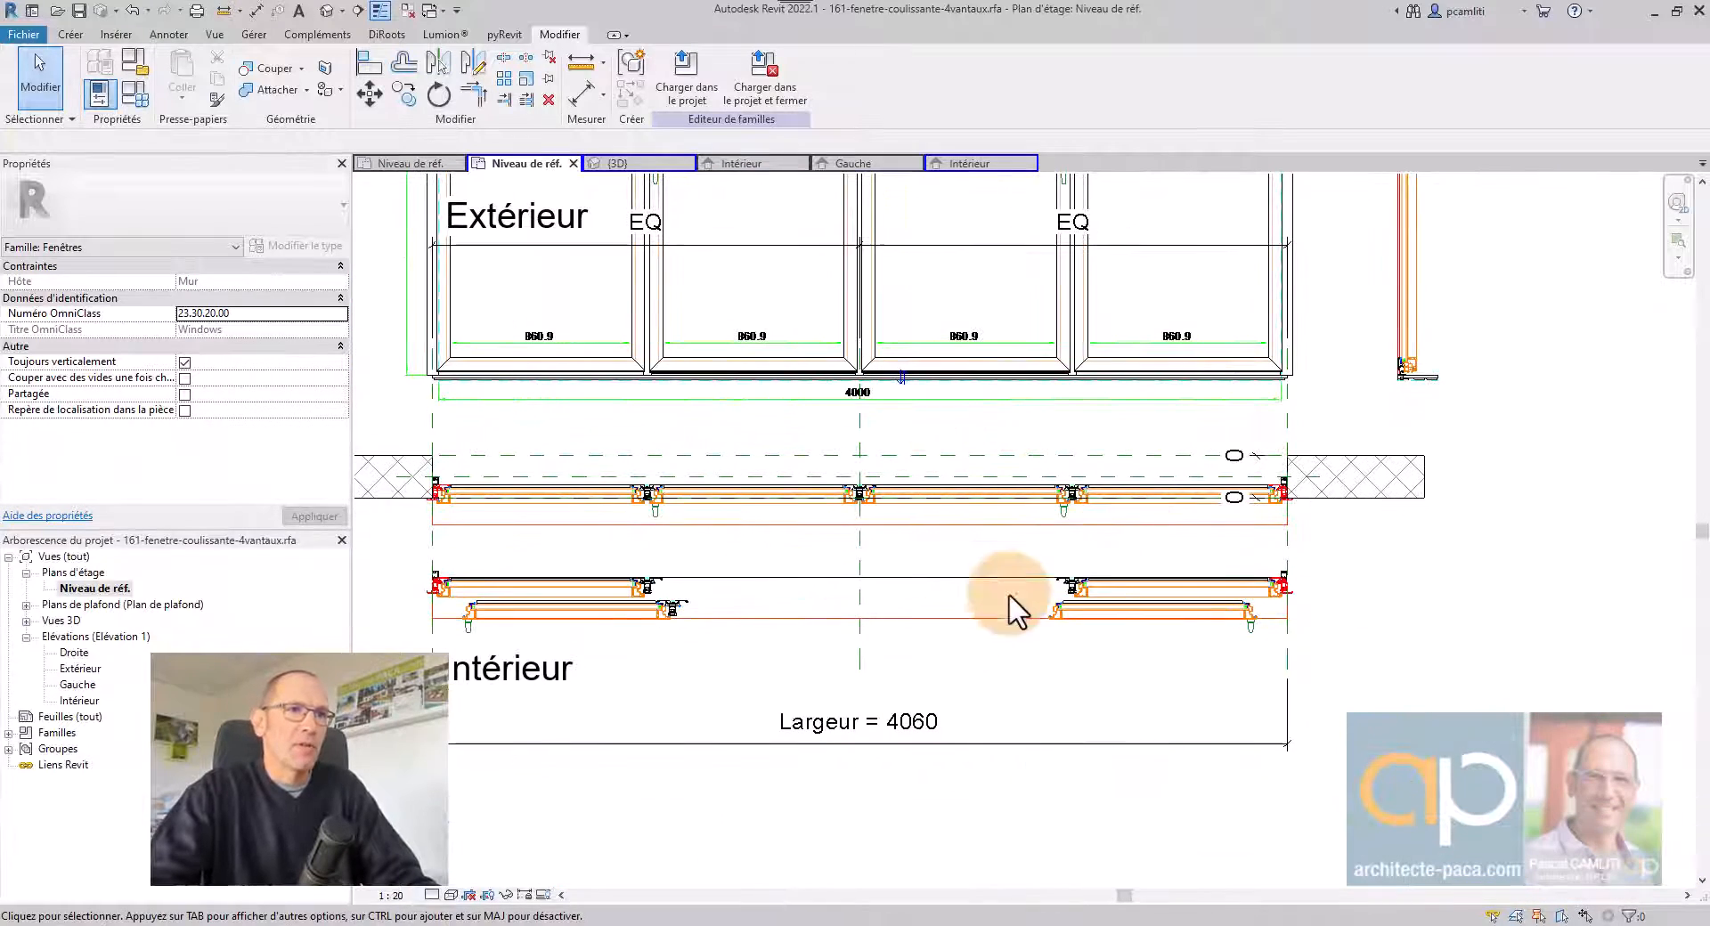
scroll(1275, 497, "up", 3)
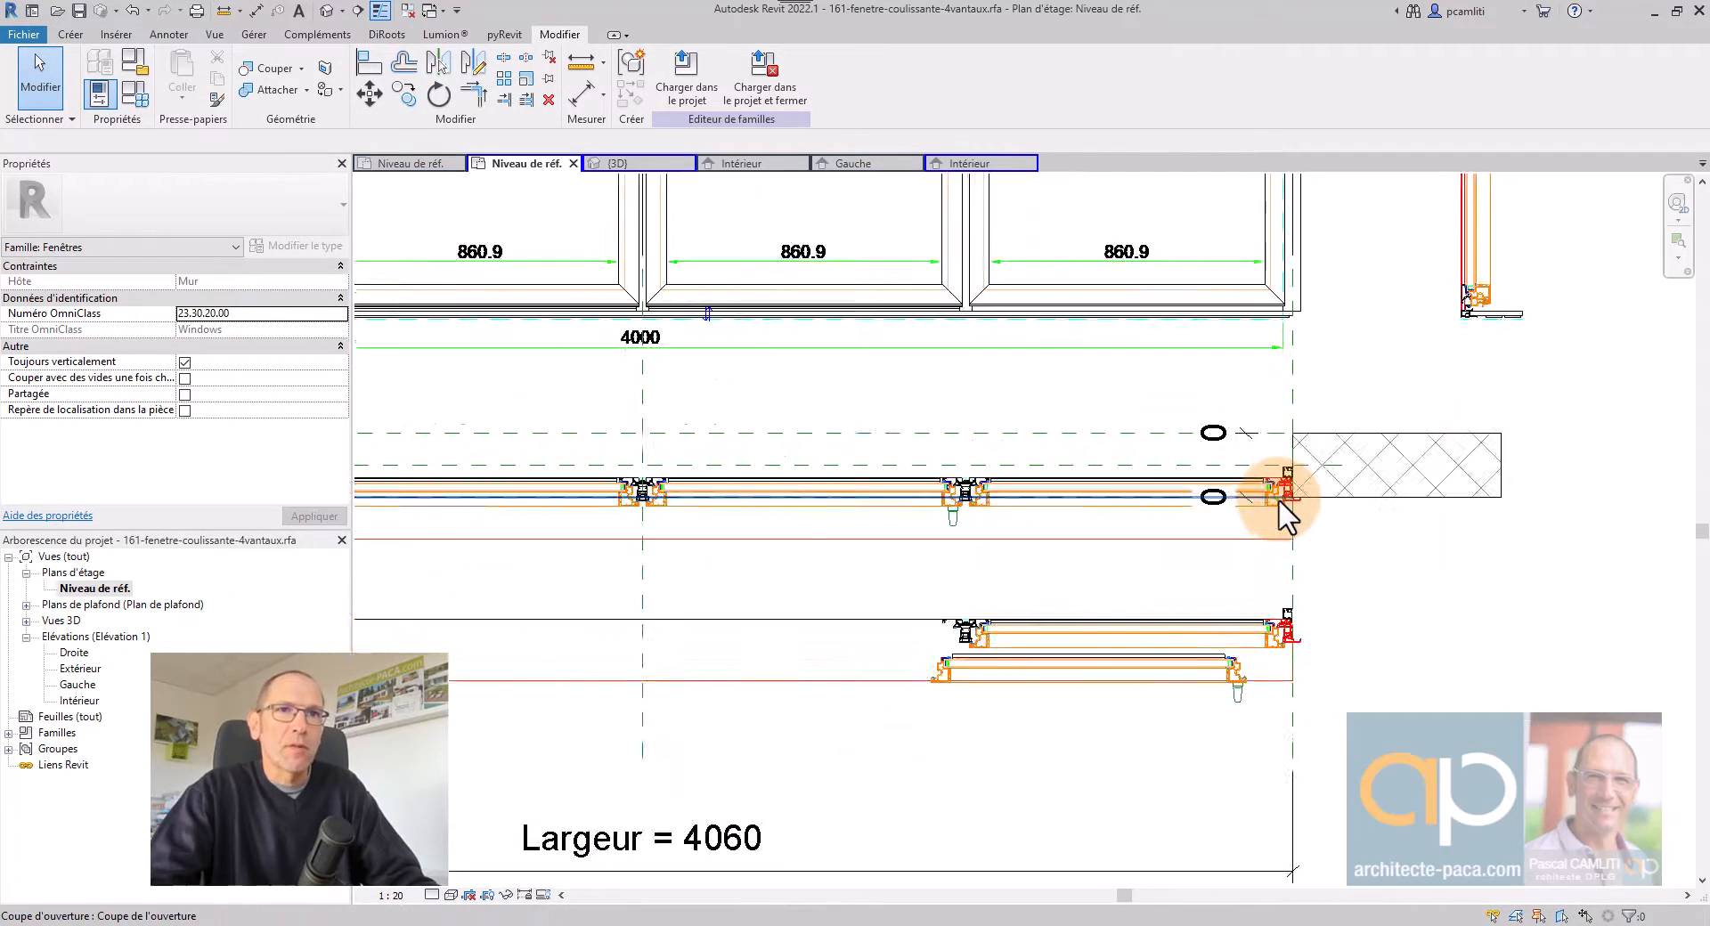
middle_click_drag(1078, 605, 1184, 503)
middle_click_drag(1242, 433, 1355, 381)
scroll(1221, 420, "down", 2)
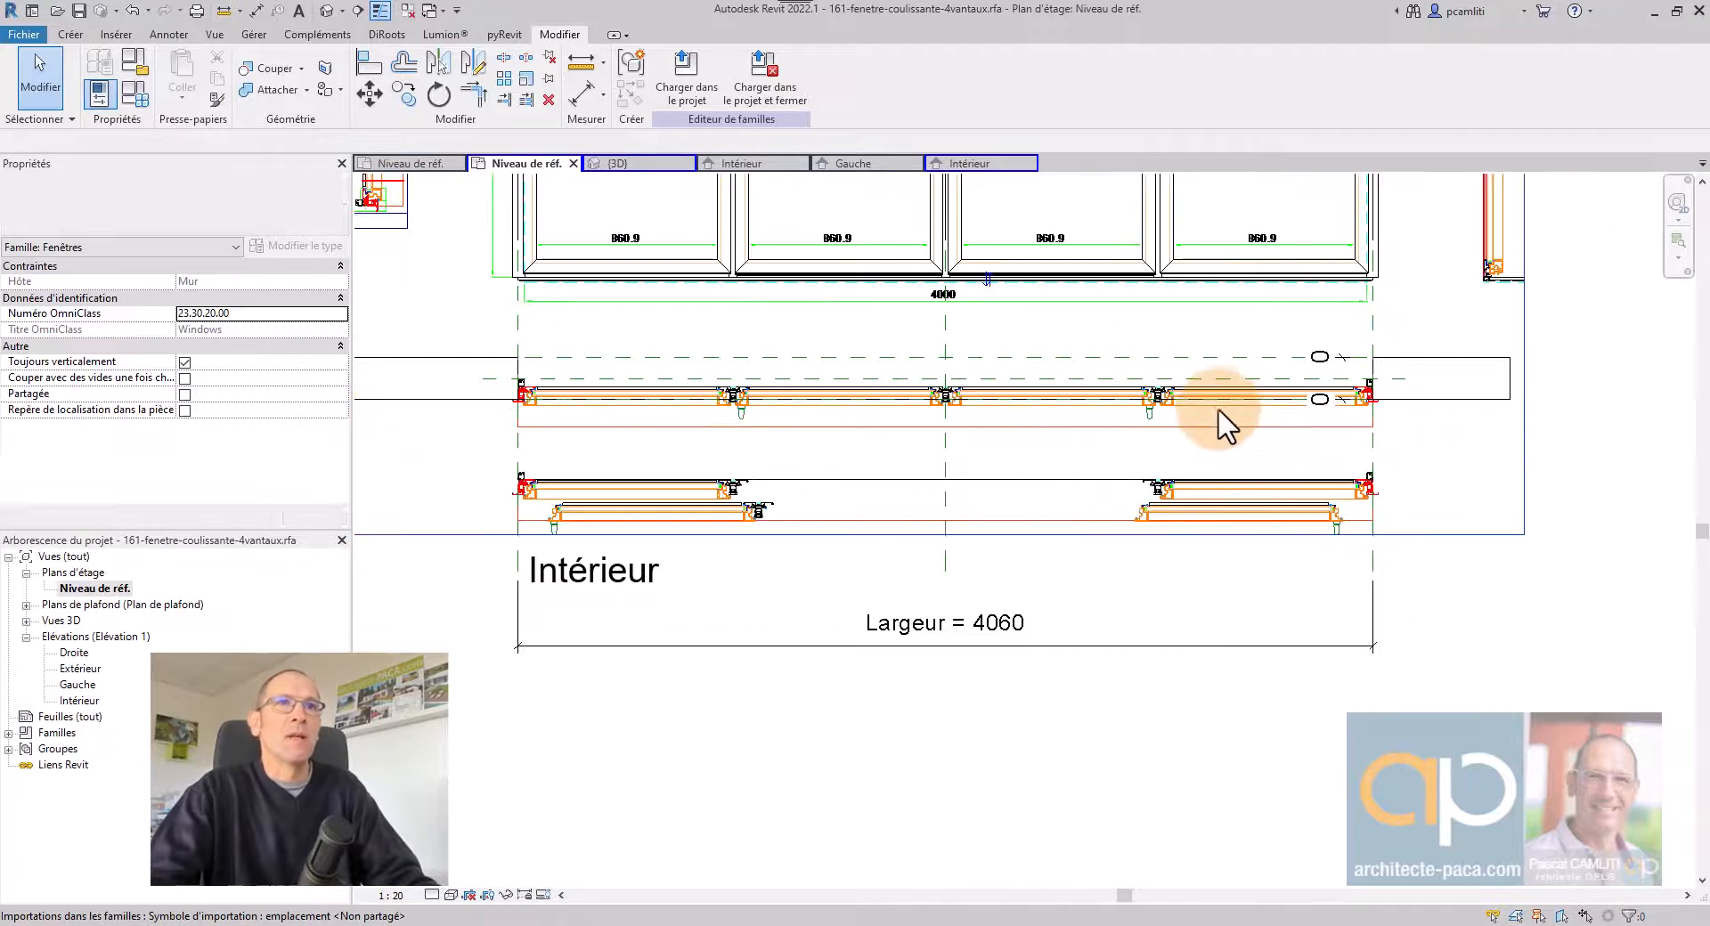
middle_click_drag(1221, 419, 1164, 496)
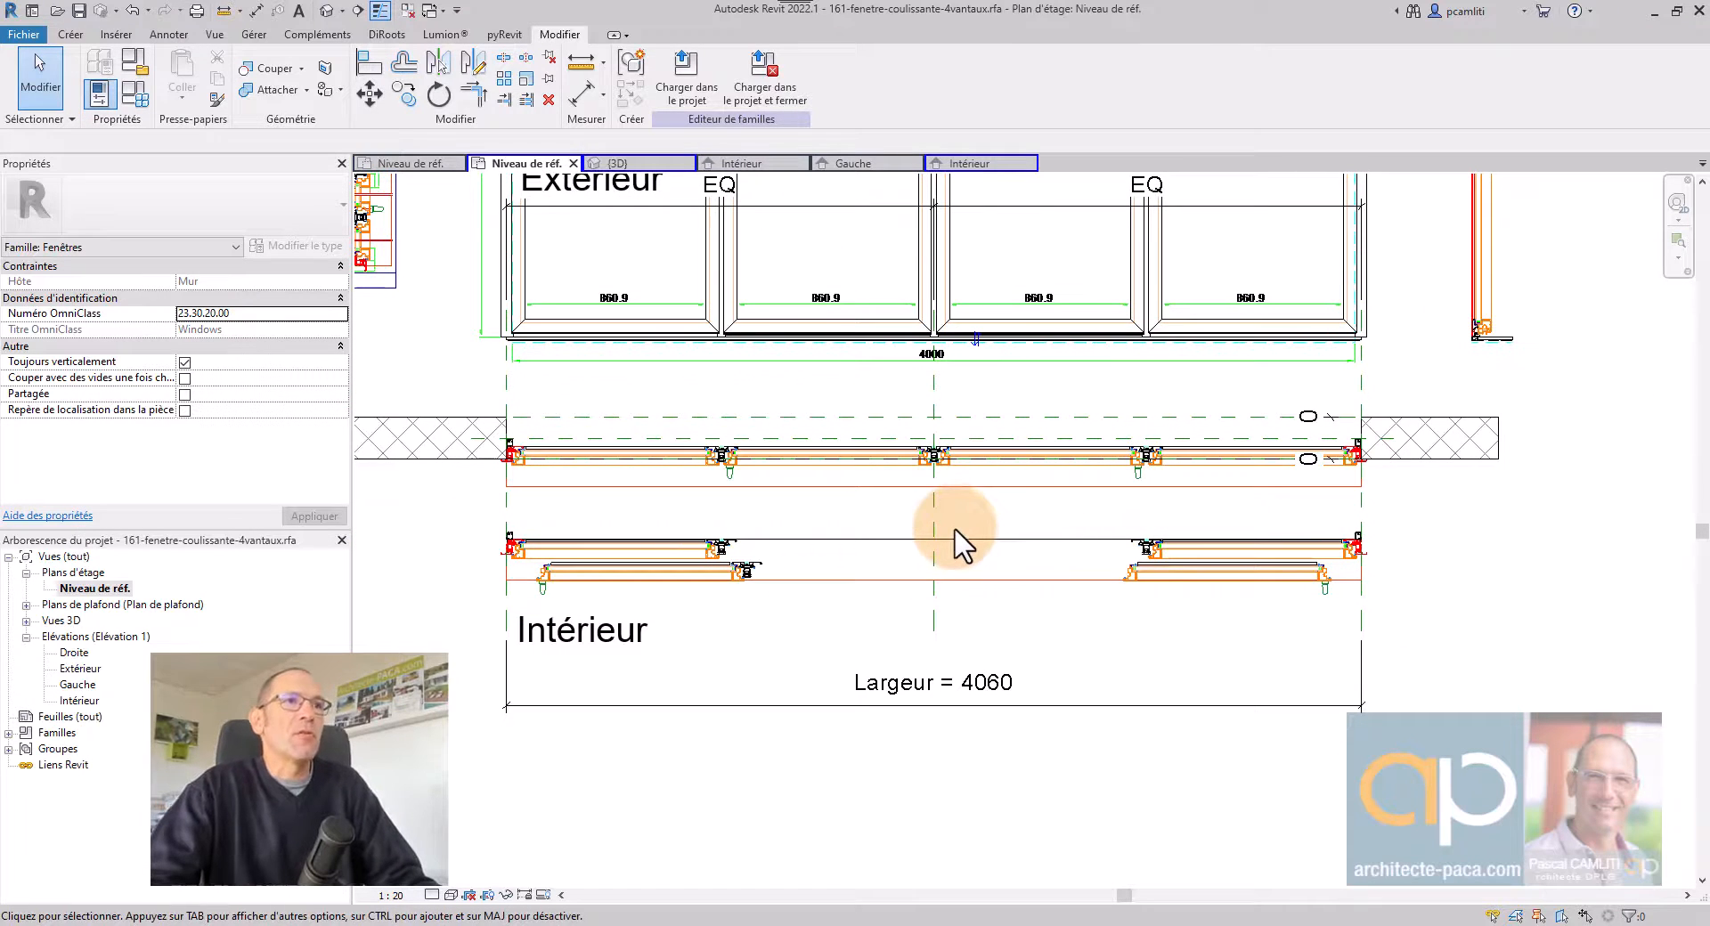
Select the imported DWG to inspect its pin, then clear the selection.
left_click(878, 463)
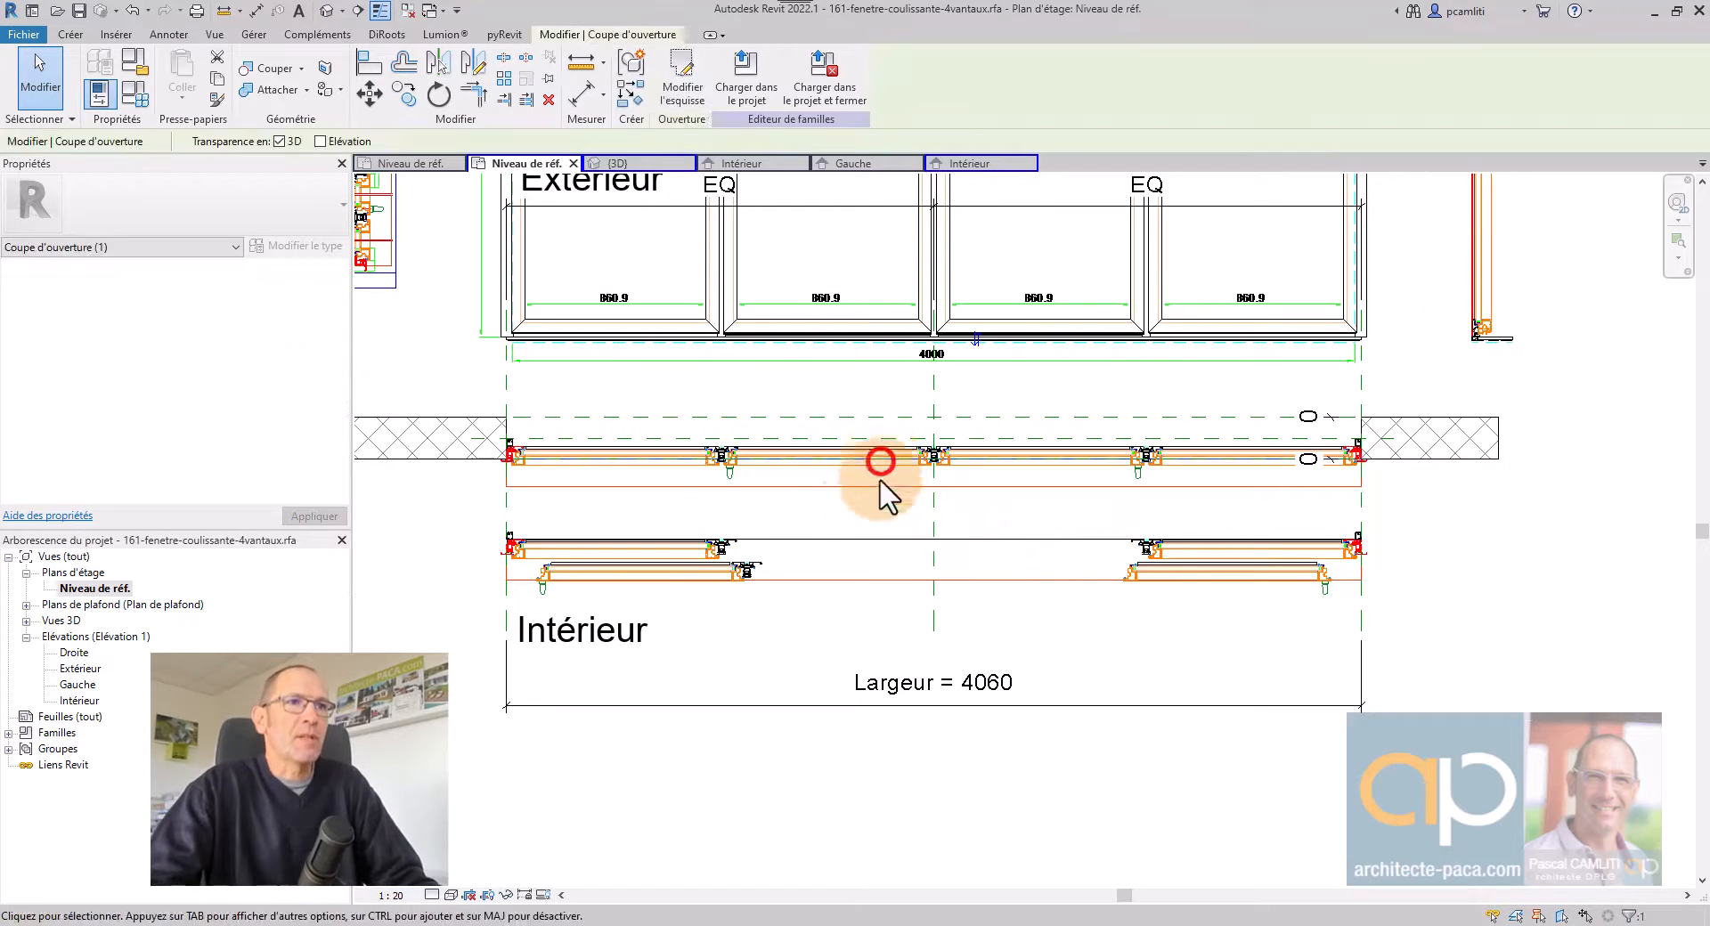
left_click(714, 542)
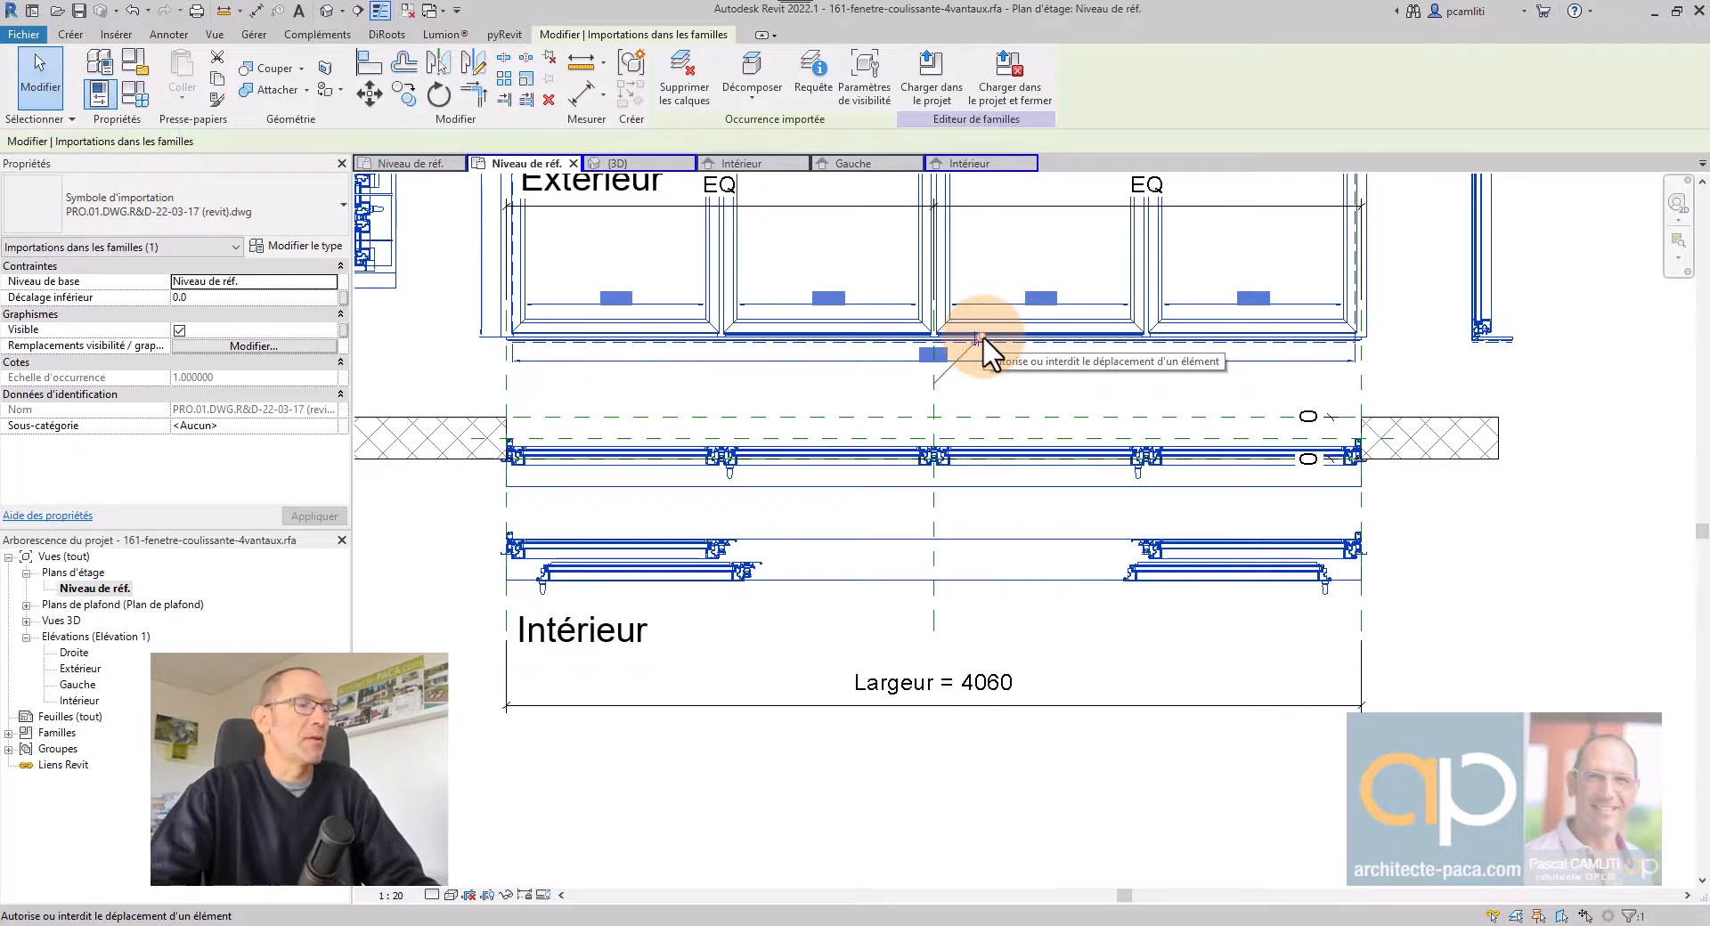
middle_click_drag(1024, 412, 1066, 442)
left_click(1044, 432)
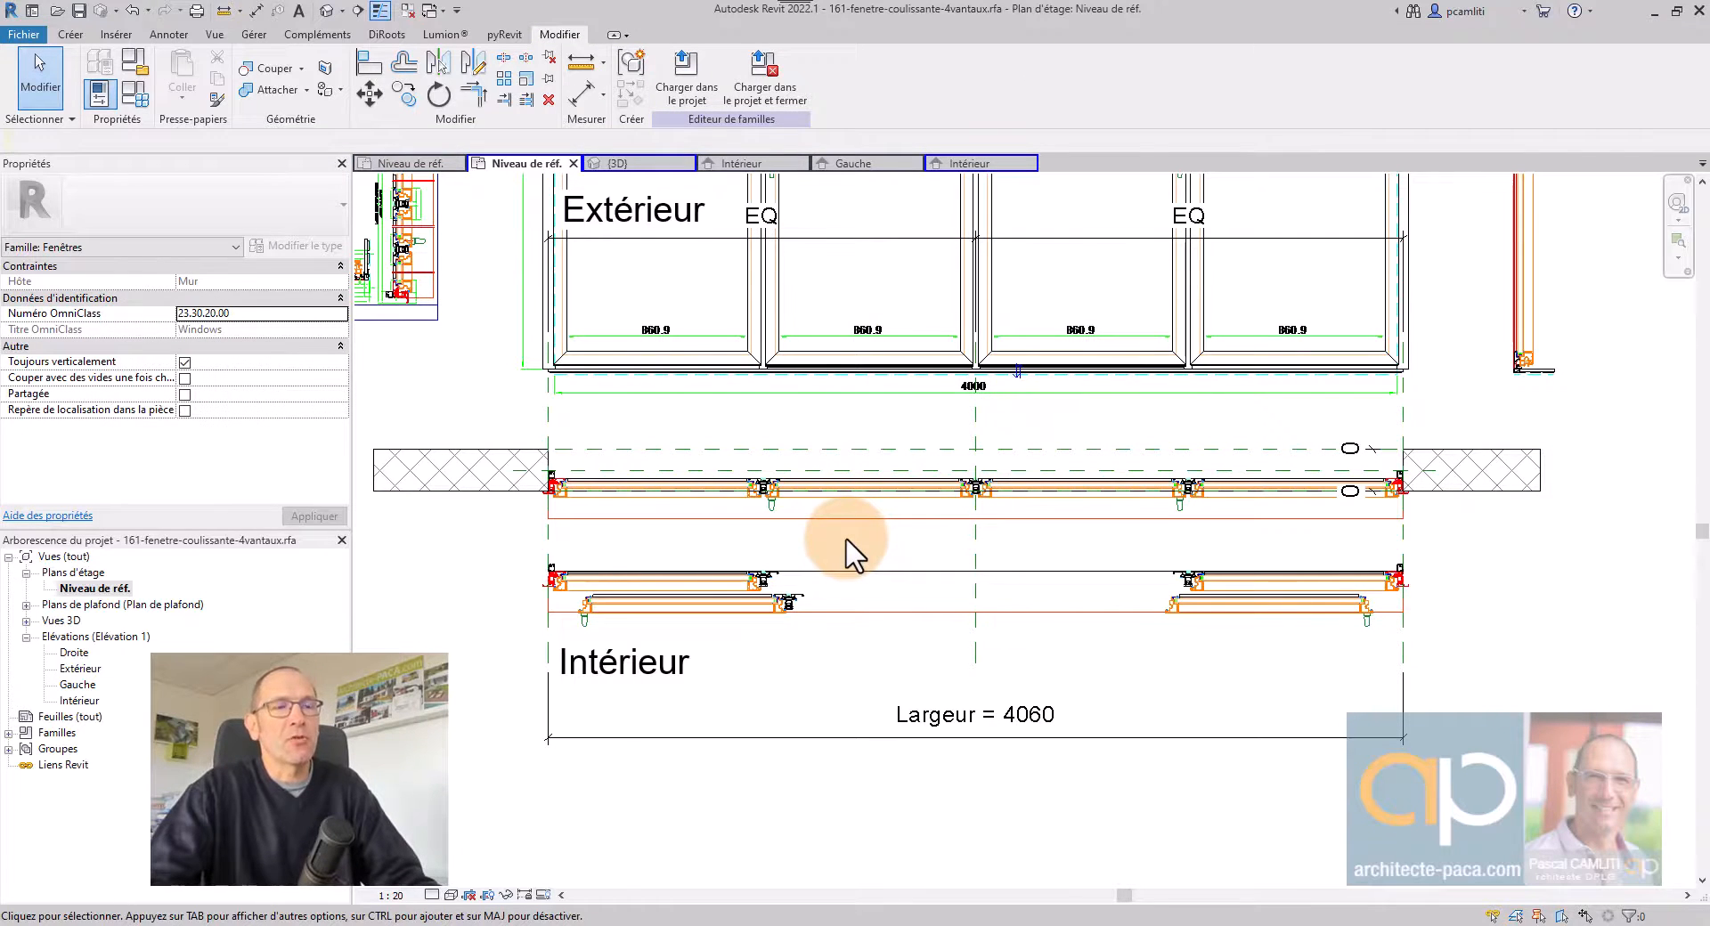
Unpin the imported DWG and move it about 0.3 so its central panel joint is centred on the middle reference plane, then clear the selection.
scroll(944, 534, "up", 6)
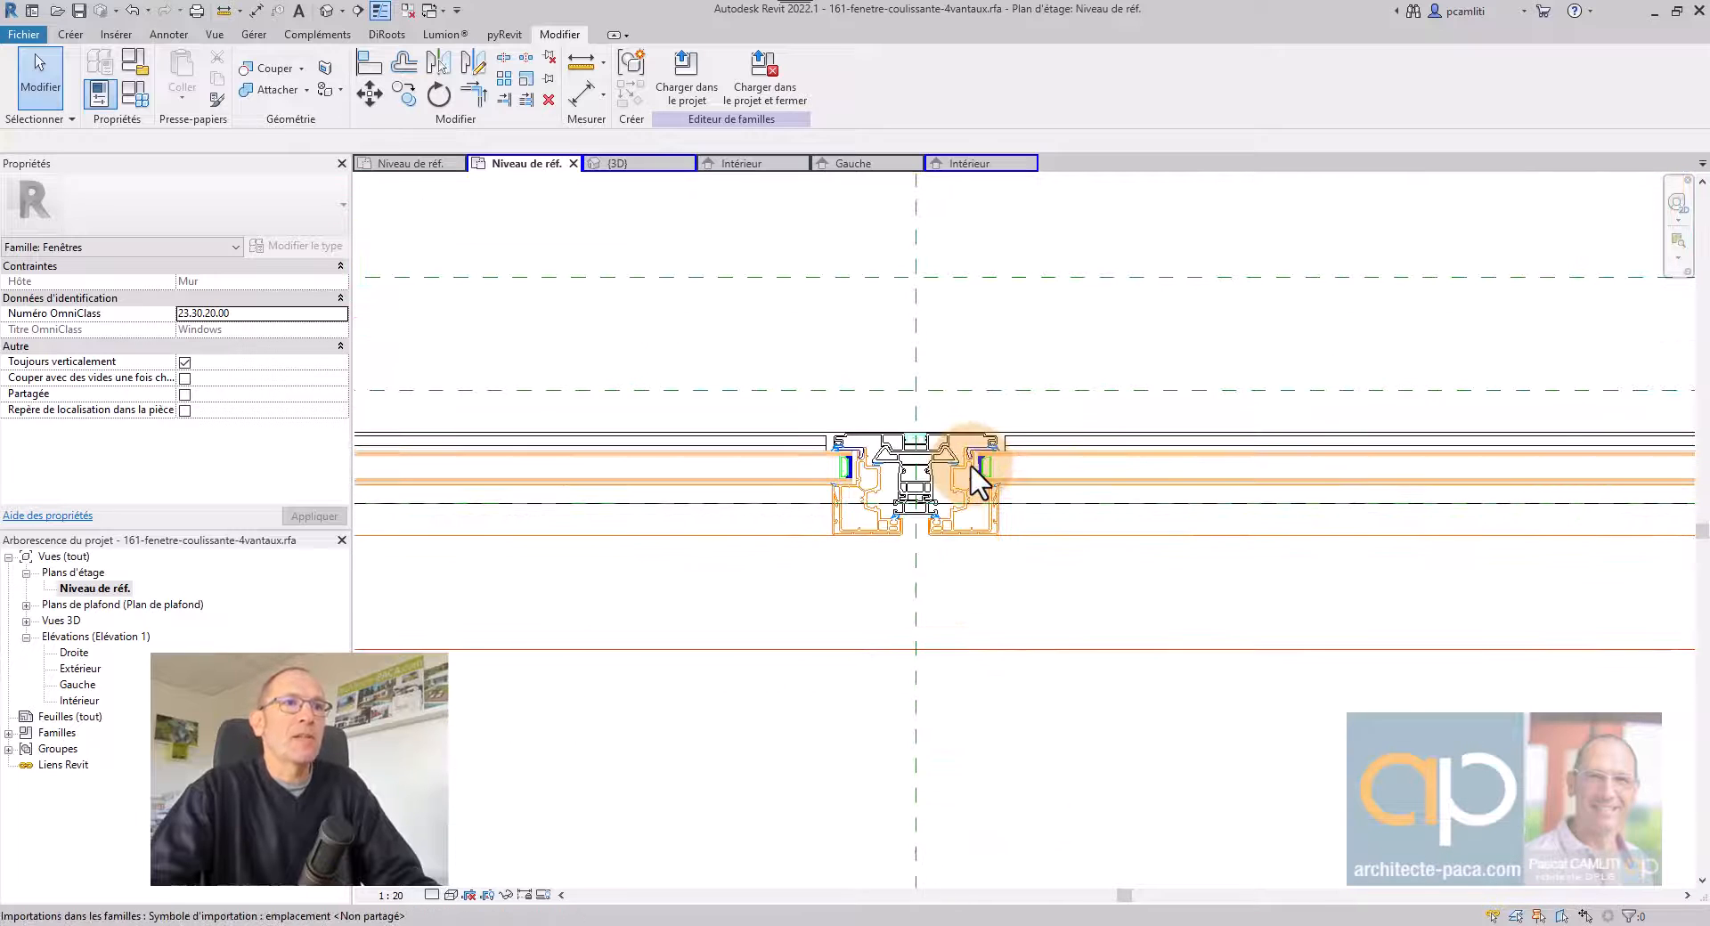
left_click(970, 464)
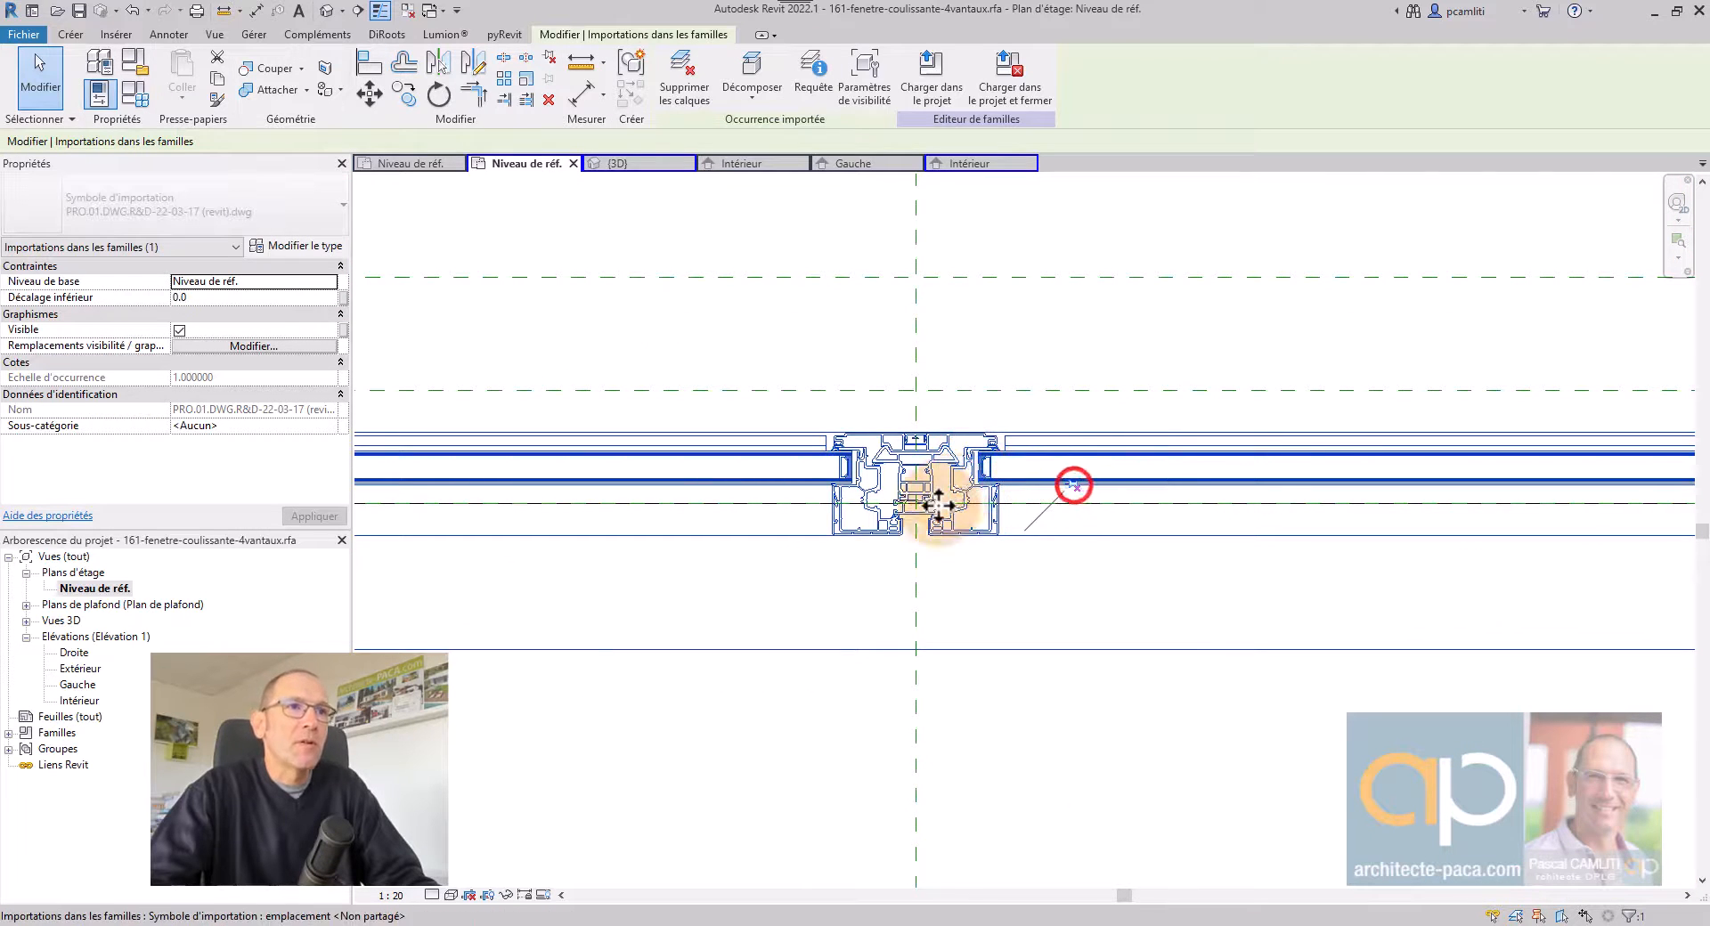
scroll(937, 505, "up", 3)
scroll(938, 505, "up", 2)
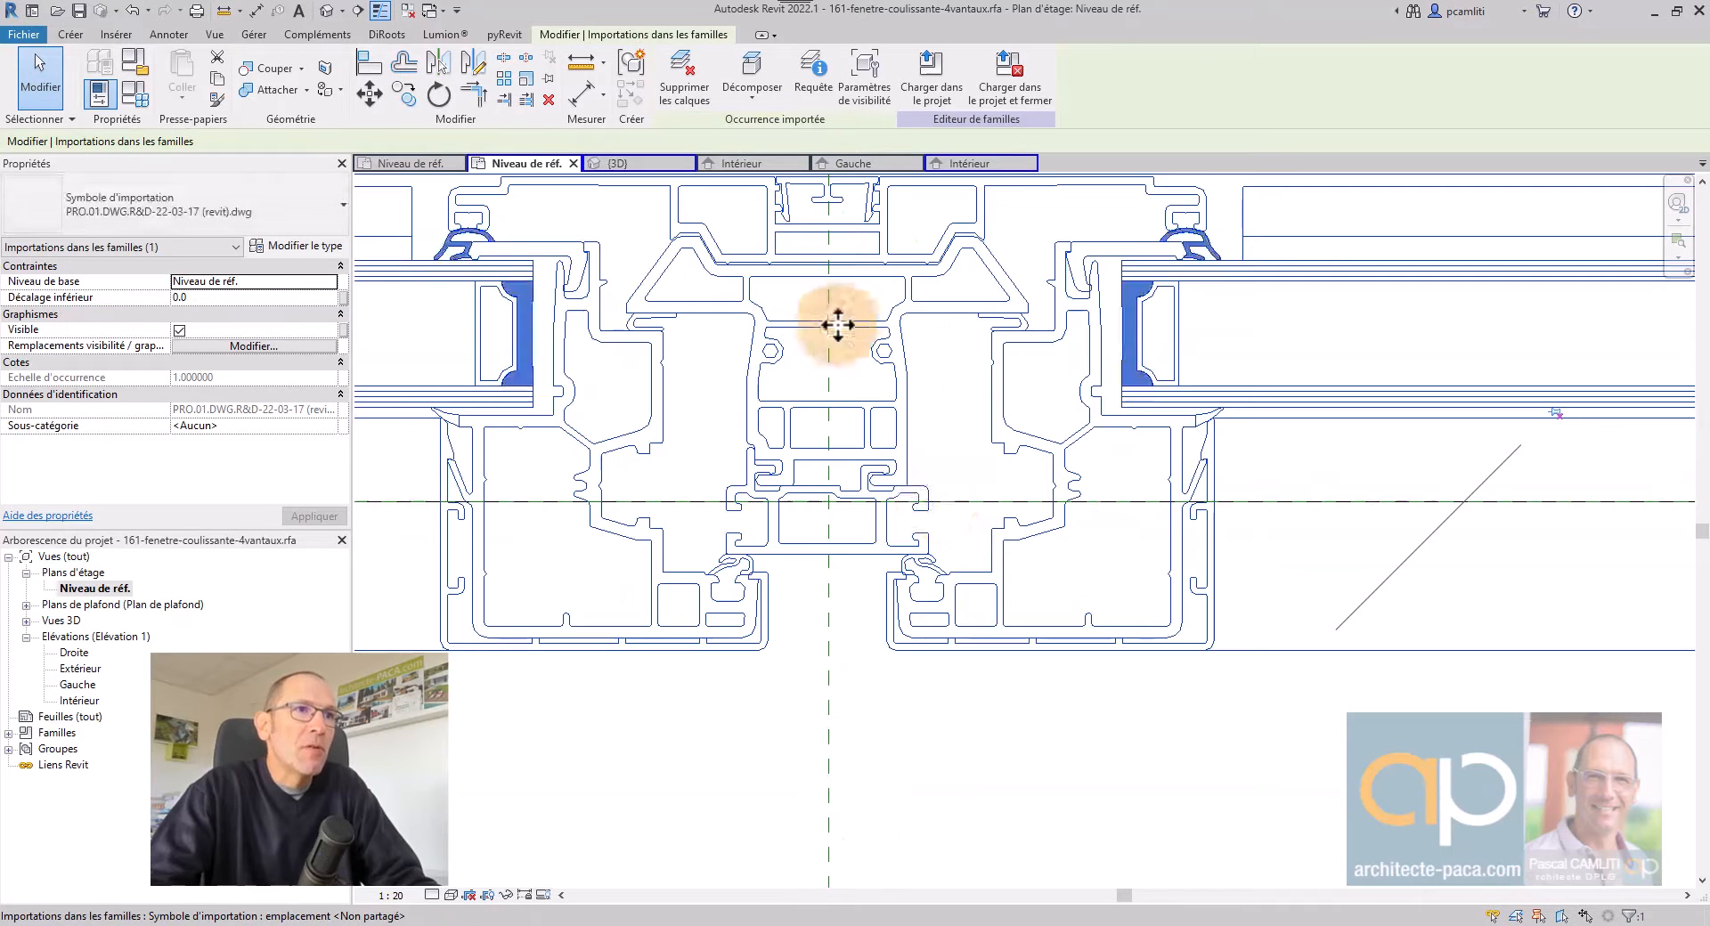
left_click(370, 93)
scroll(829, 534, "up", 2)
scroll(825, 553, "up", 2)
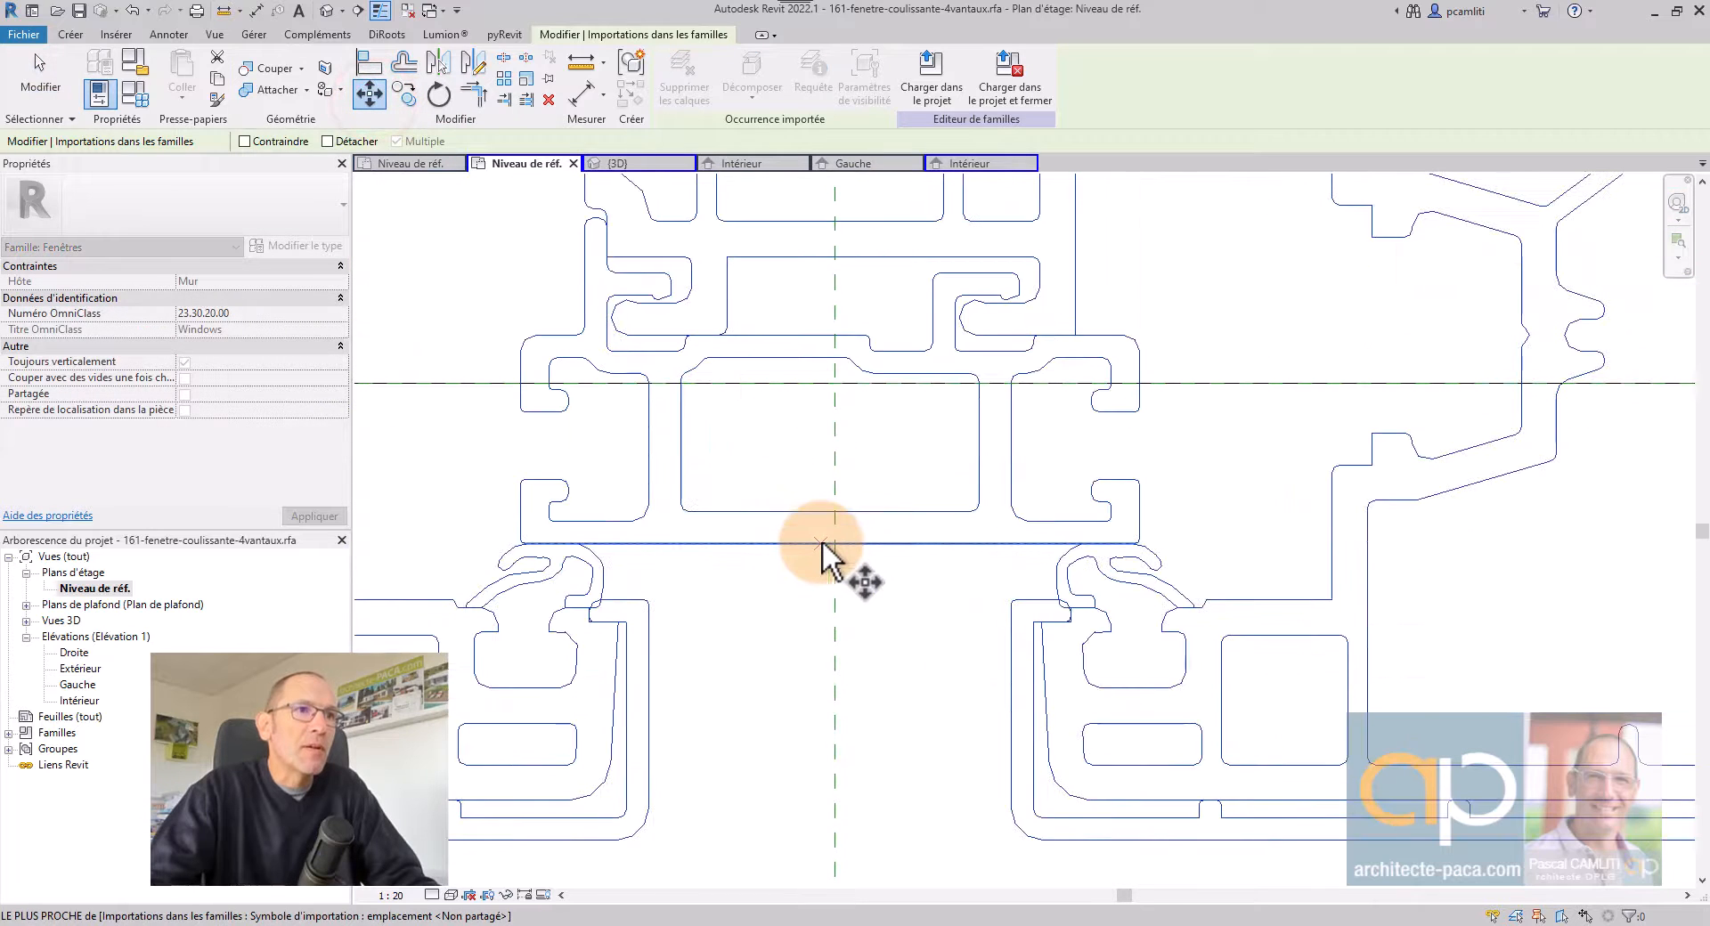
left_click(825, 544)
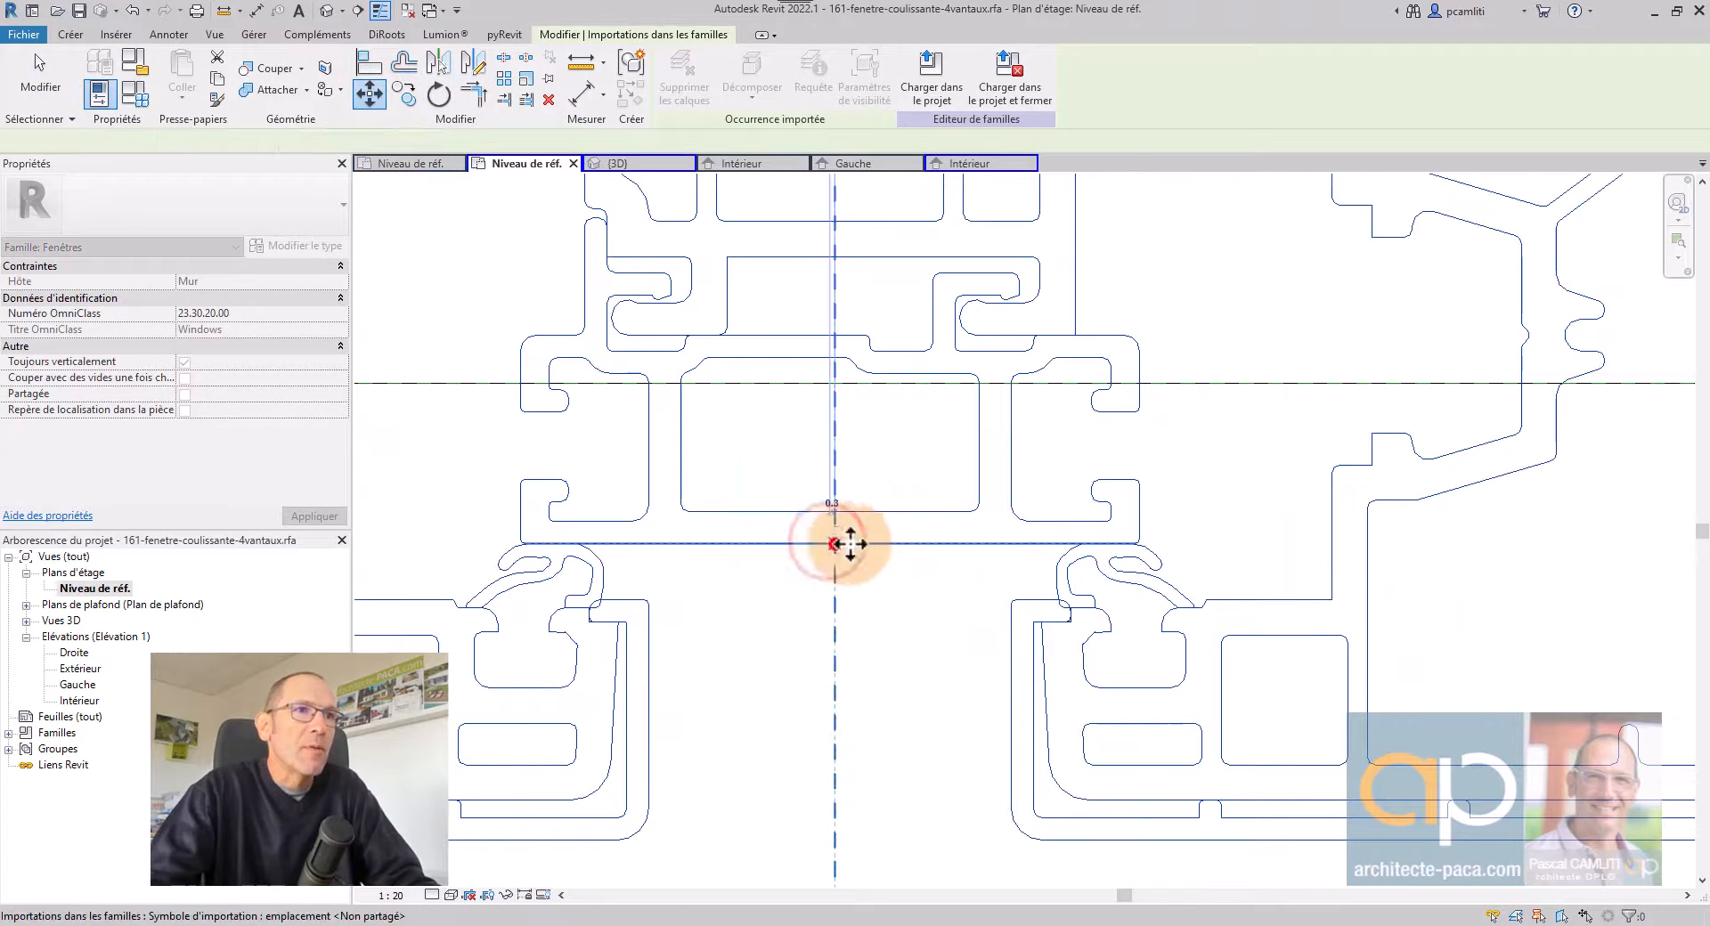
left_click(835, 543)
scroll(888, 554, "down", 5)
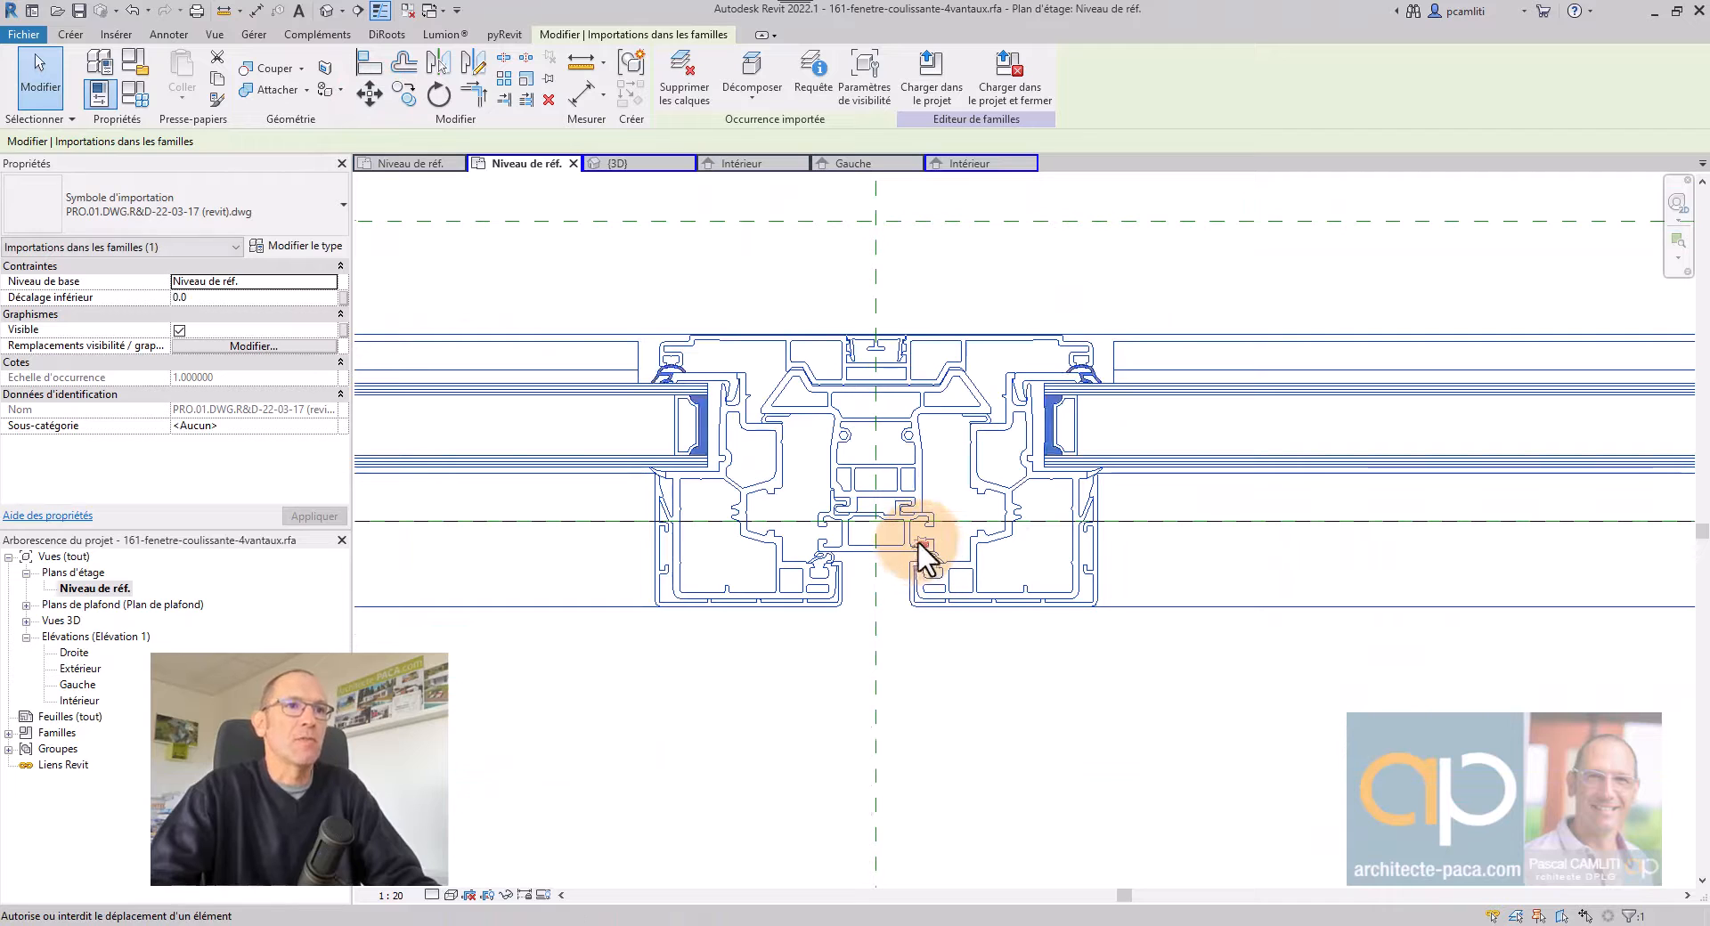
key("Escape")
Examine the panel joints and the closed and open sliding positions in the DWG's plan sections.
scroll(1140, 570, "down", 6)
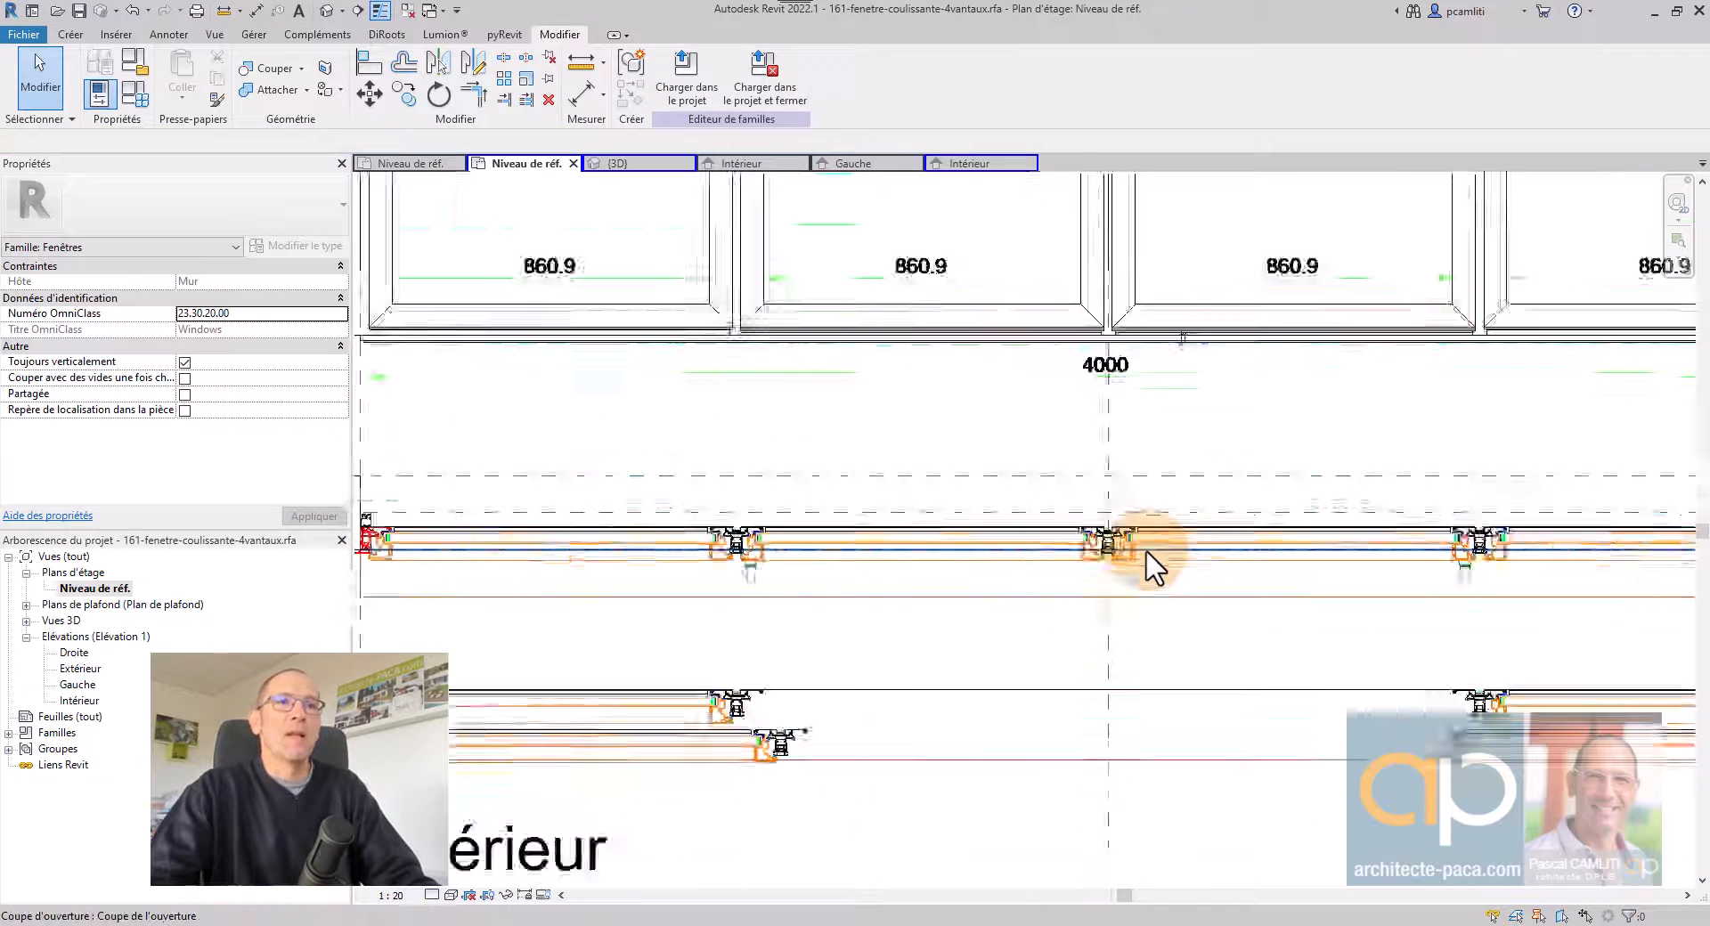
scroll(1148, 552, "down", 2)
middle_click_drag(1248, 550, 1082, 496)
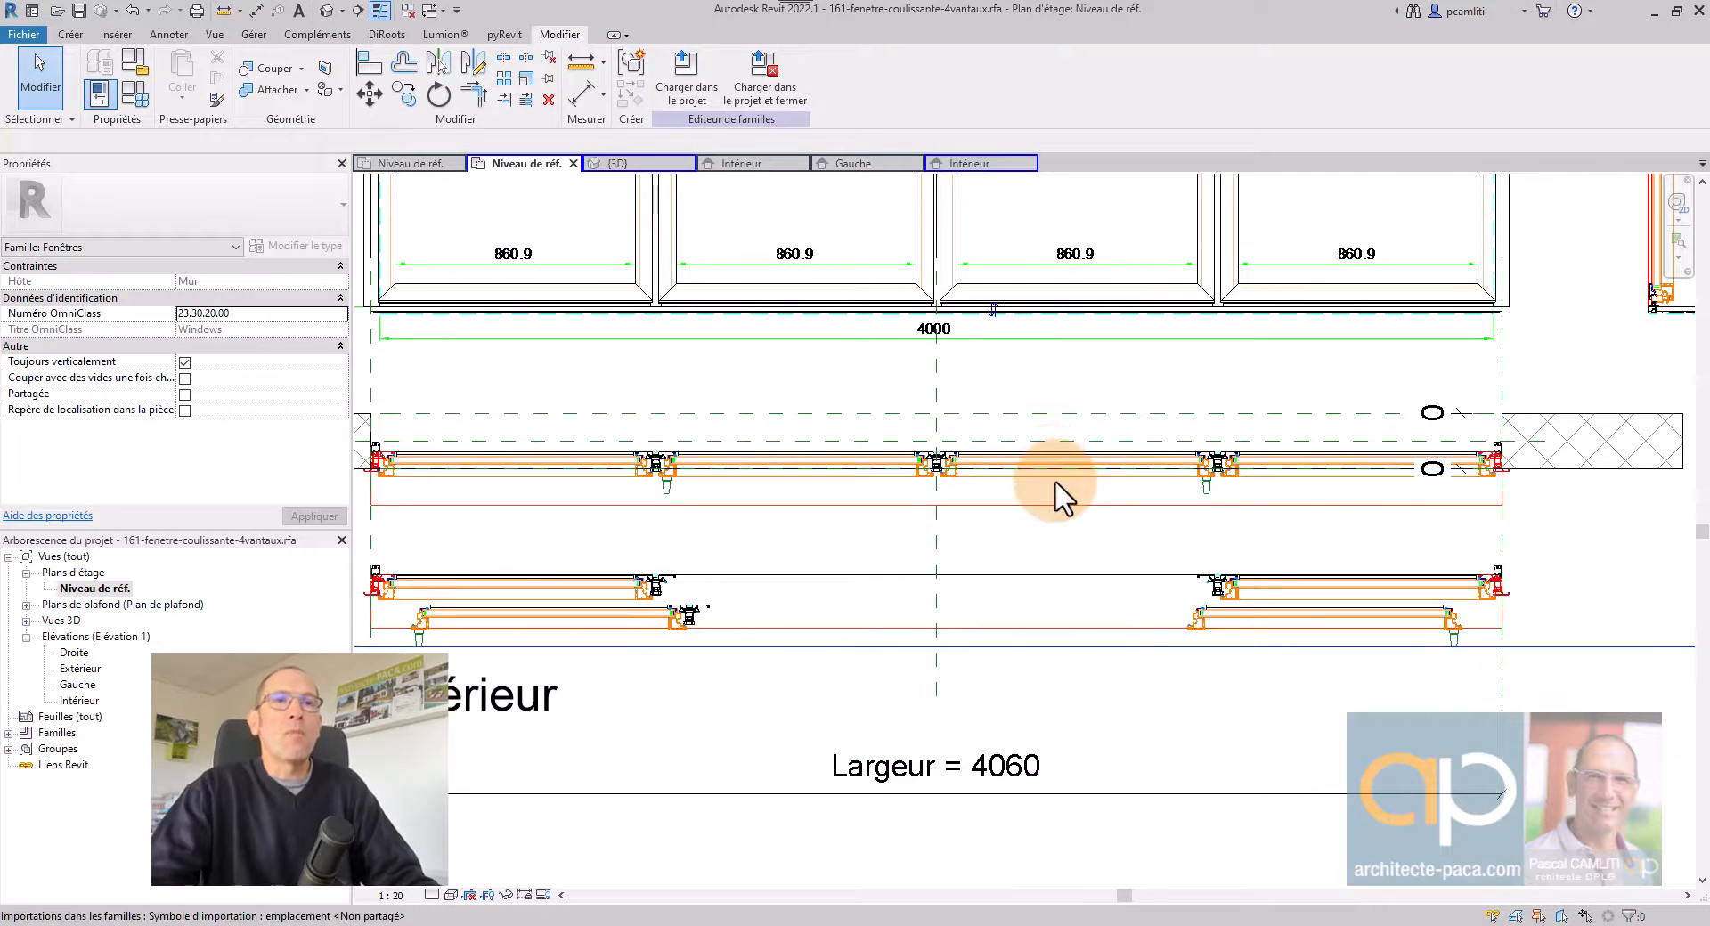
scroll(1054, 481, "down", 2)
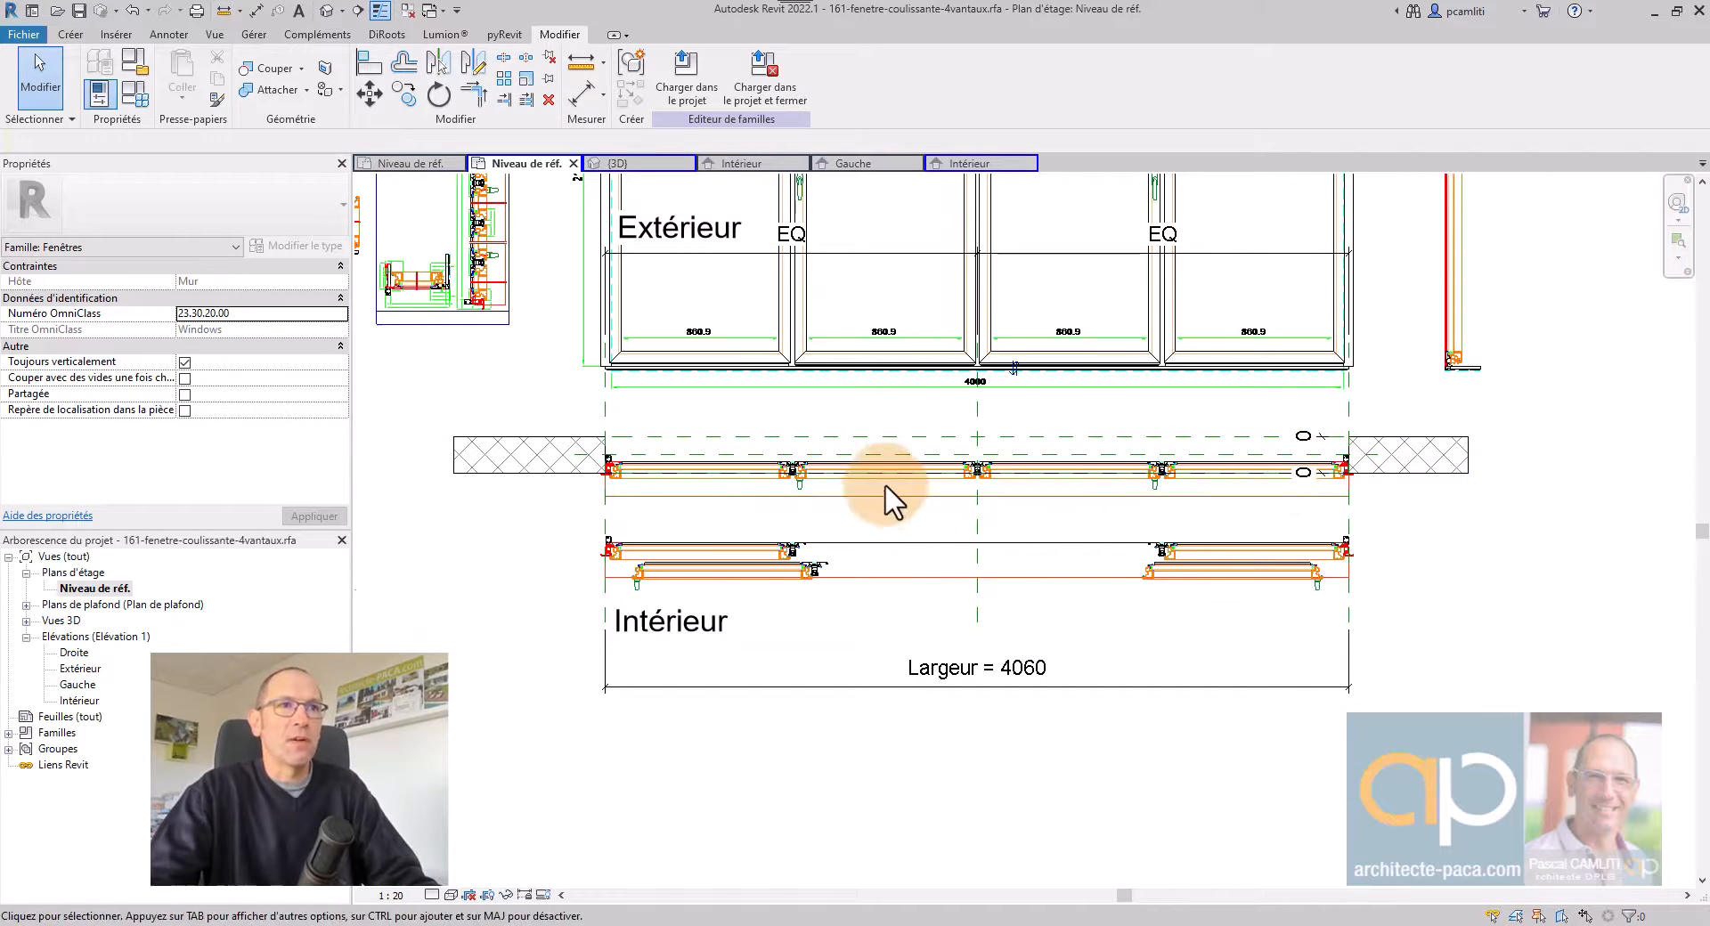
middle_click_drag(1054, 480, 1040, 556)
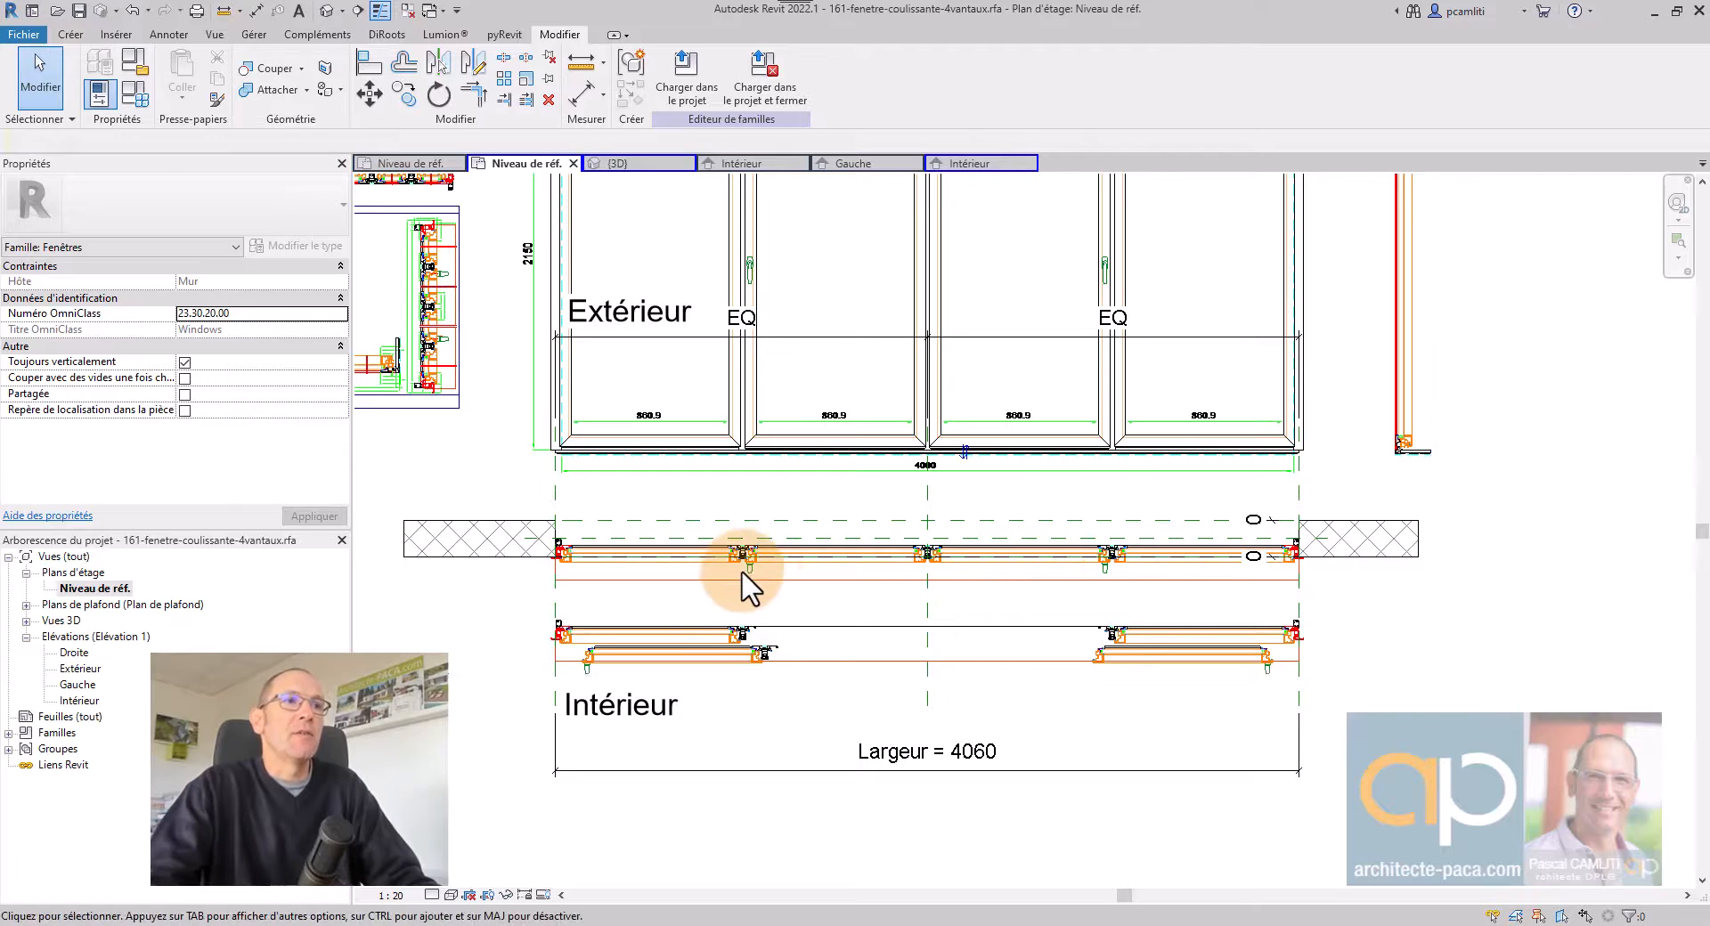
scroll(750, 561, "up", 5)
scroll(750, 557, "up", 1)
scroll(770, 544, "down", 2)
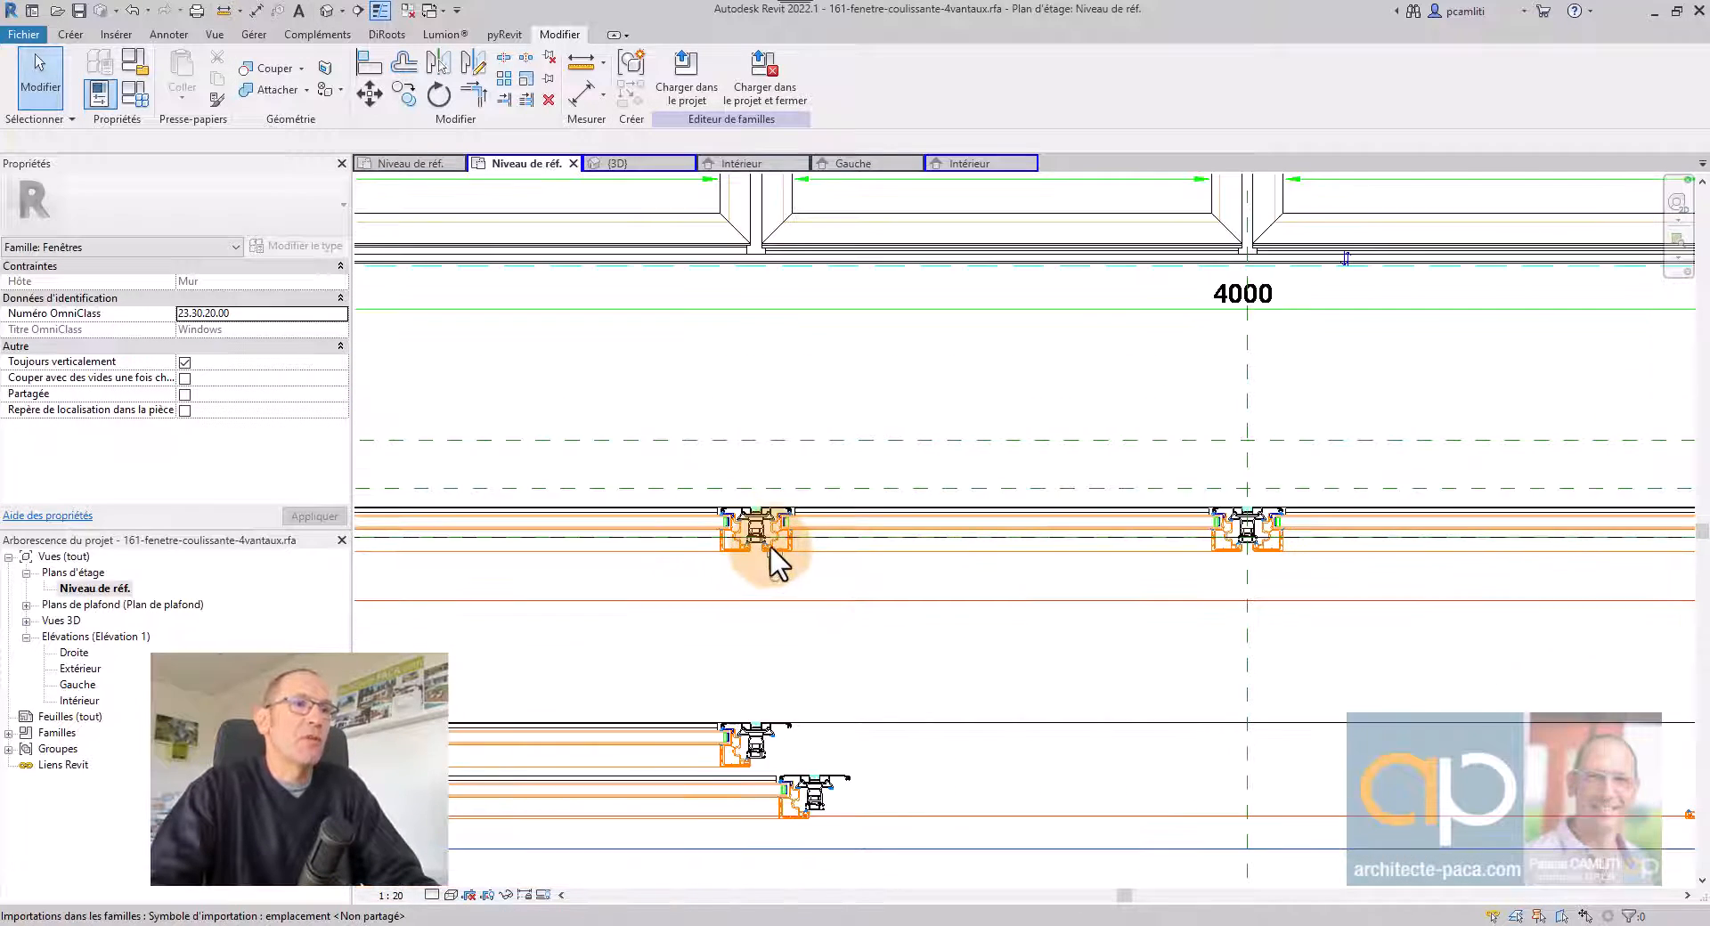
middle_click_drag(769, 544, 1040, 496)
scroll(1038, 477, "down", 2)
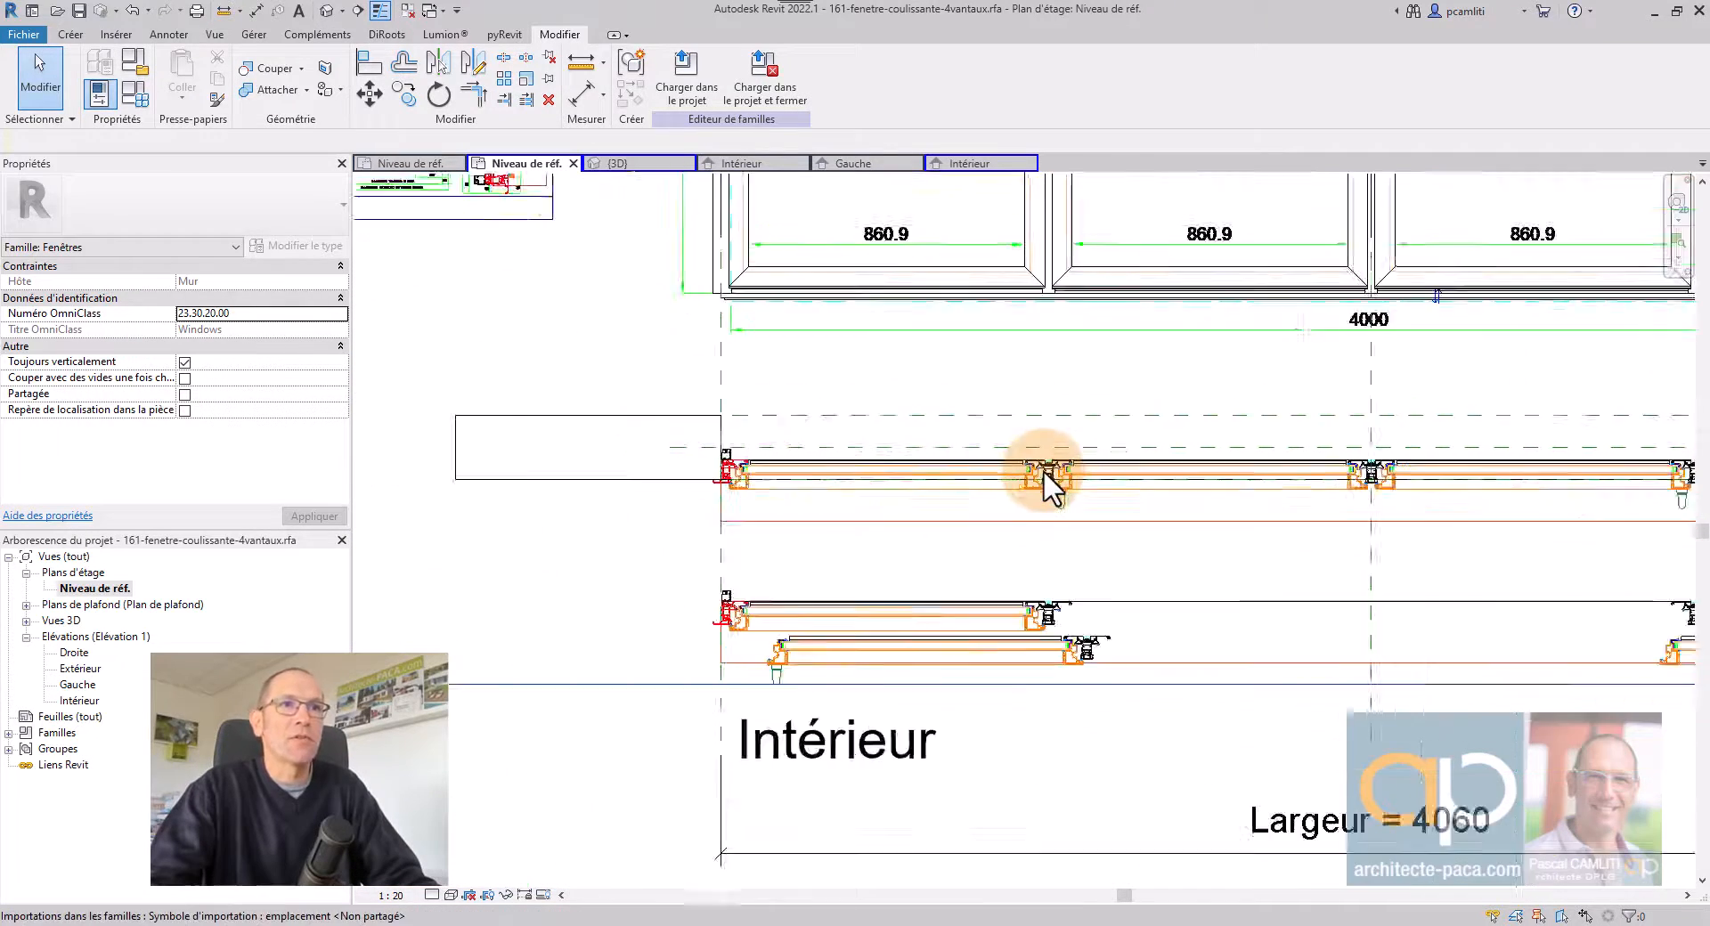
scroll(847, 513, "down", 2)
scroll(905, 543, "up", 1)
middle_click_drag(985, 569, 1153, 548)
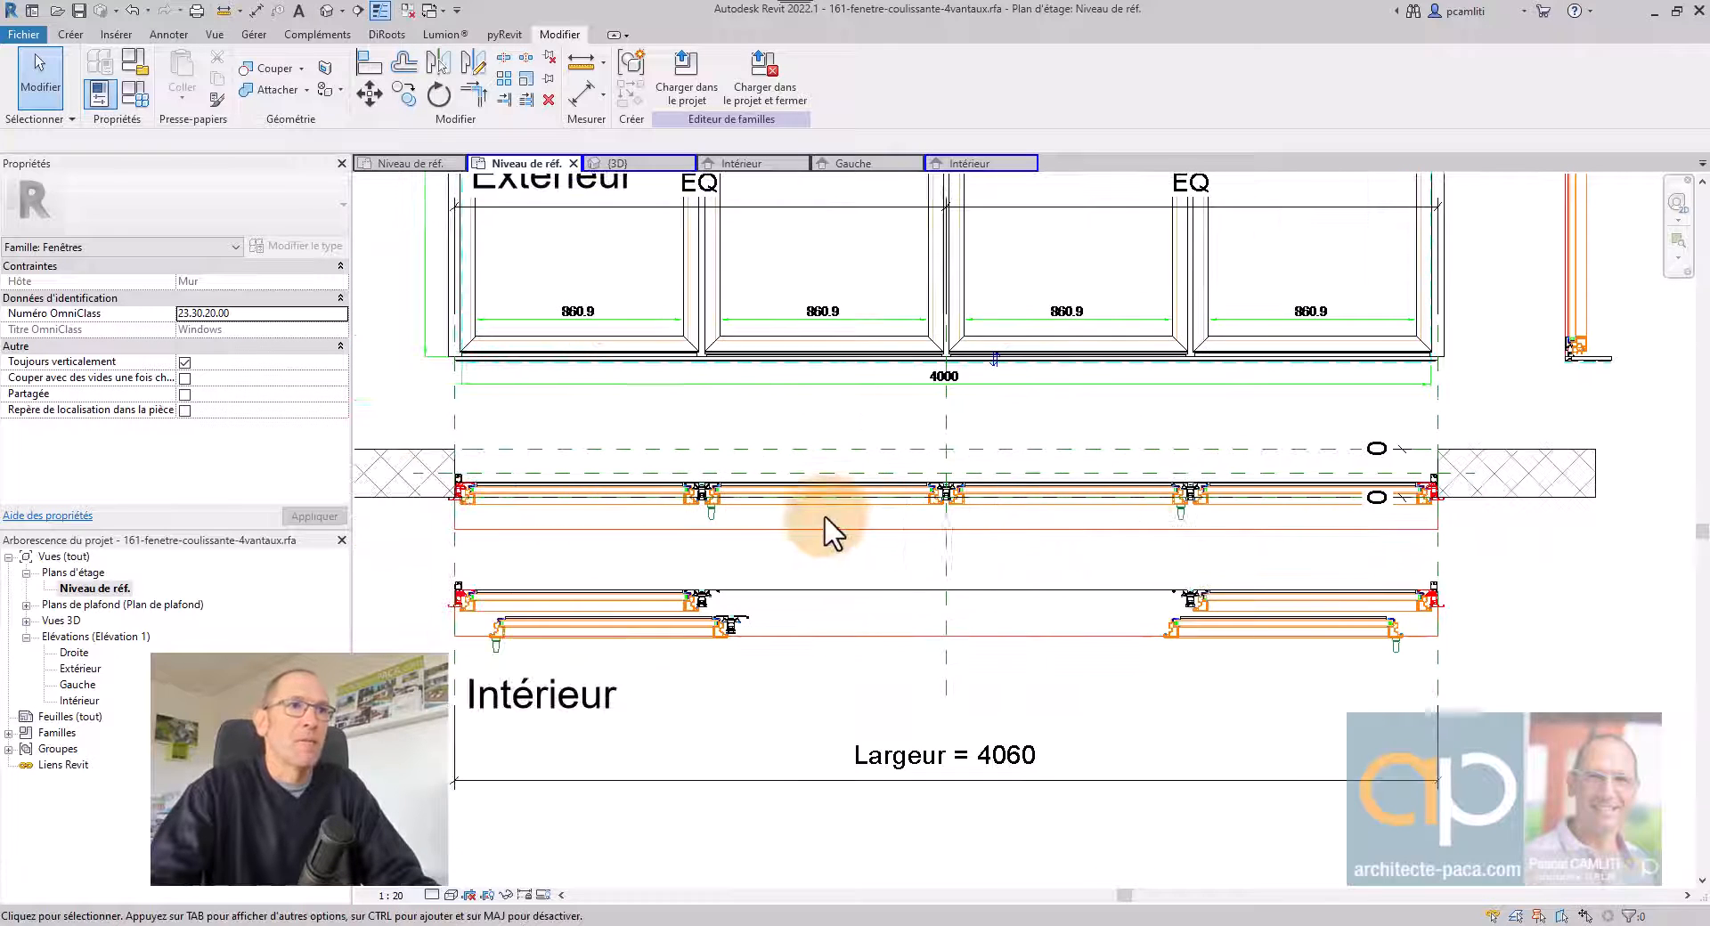
scroll(821, 514, "up", 3)
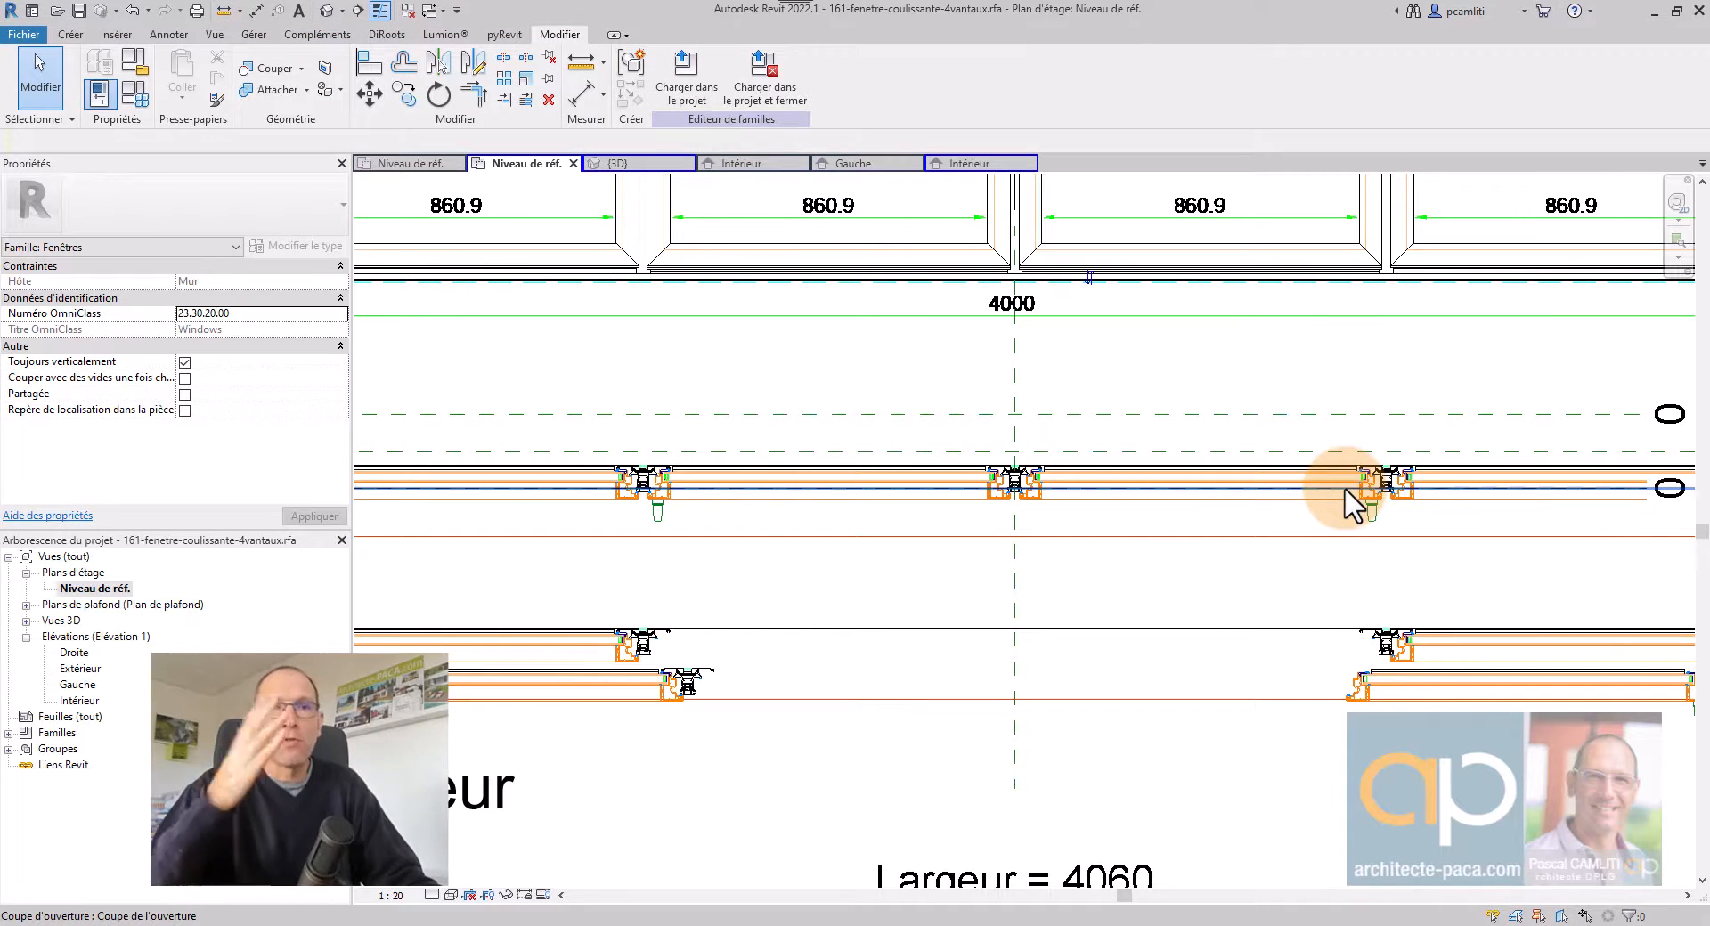
scroll(935, 596, "down", 3)
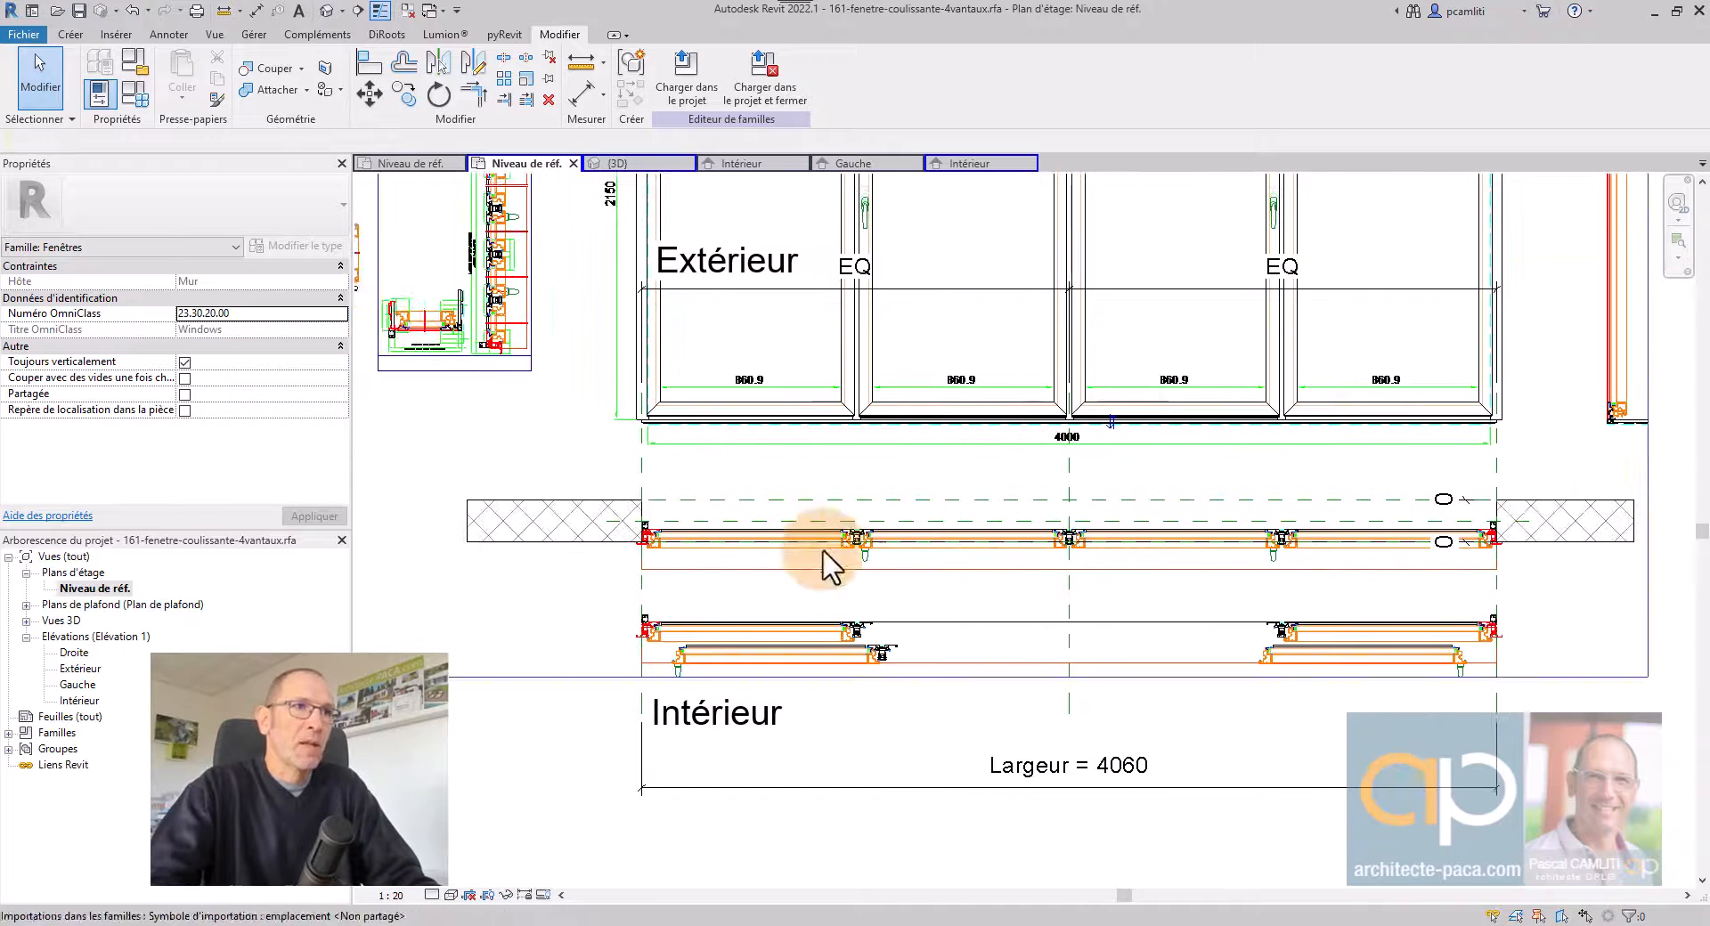
scroll(650, 570, "up", 4)
scroll(682, 558, "down", 2)
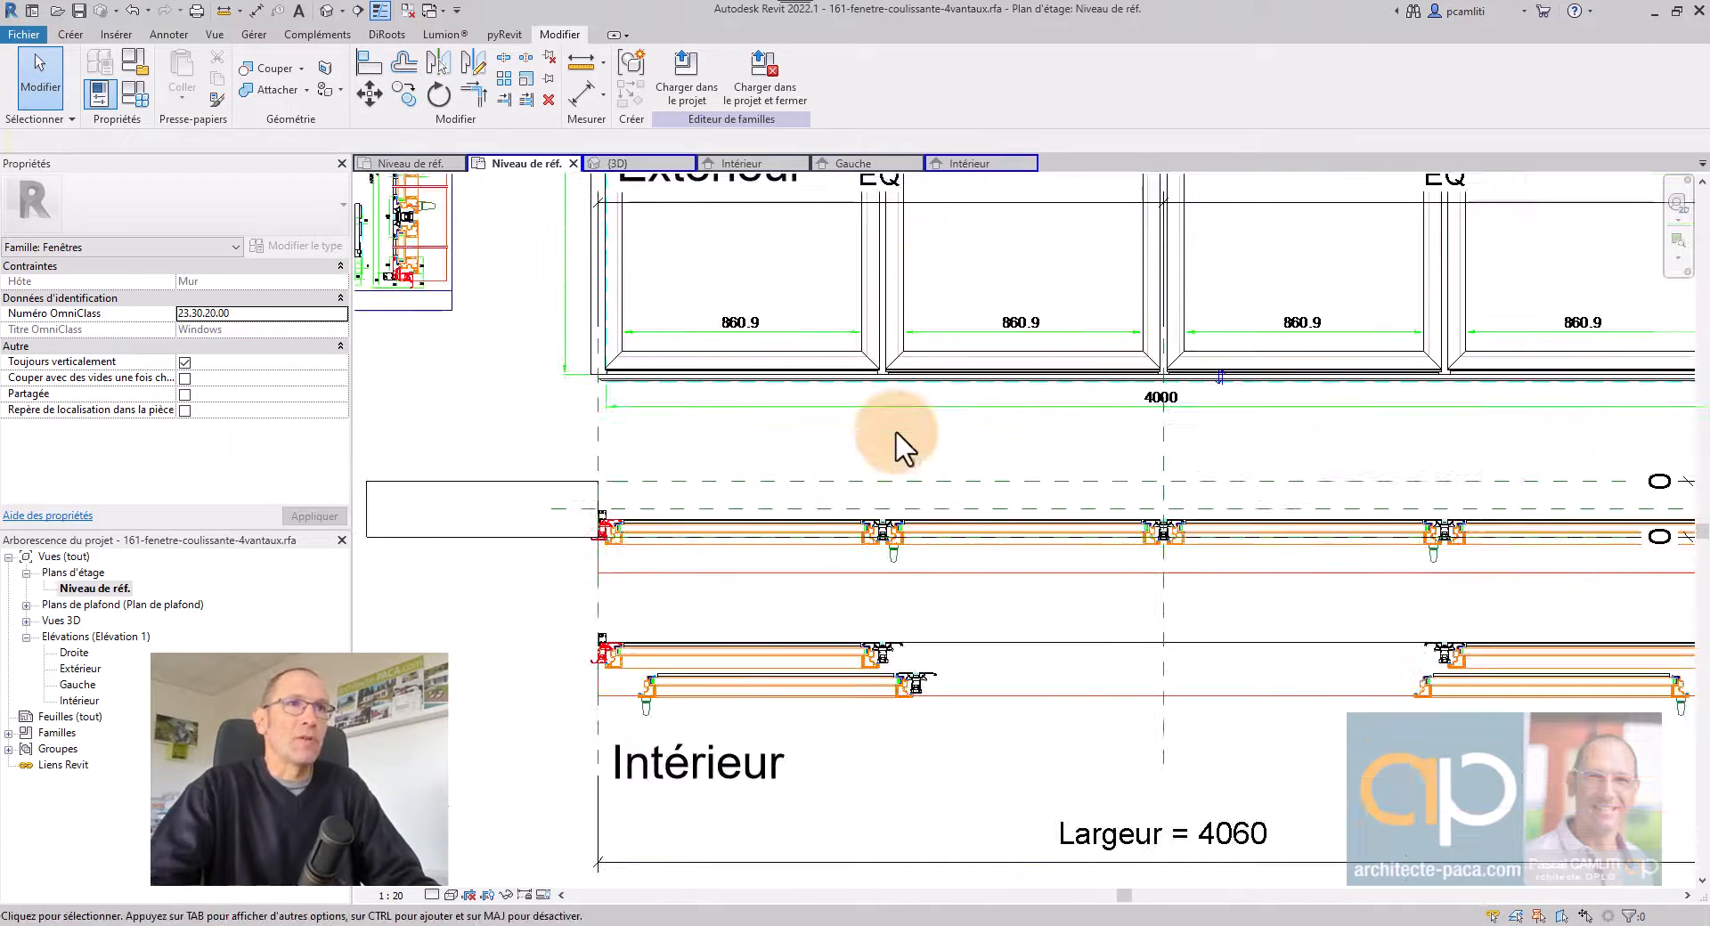
Examine the DWG's window elevation, including the vertical panel joints, handles and sliding direction arrows.
middle_click_drag(897, 441, 996, 730)
scroll(992, 578, "down", 1)
middle_click_drag(996, 450, 1024, 535)
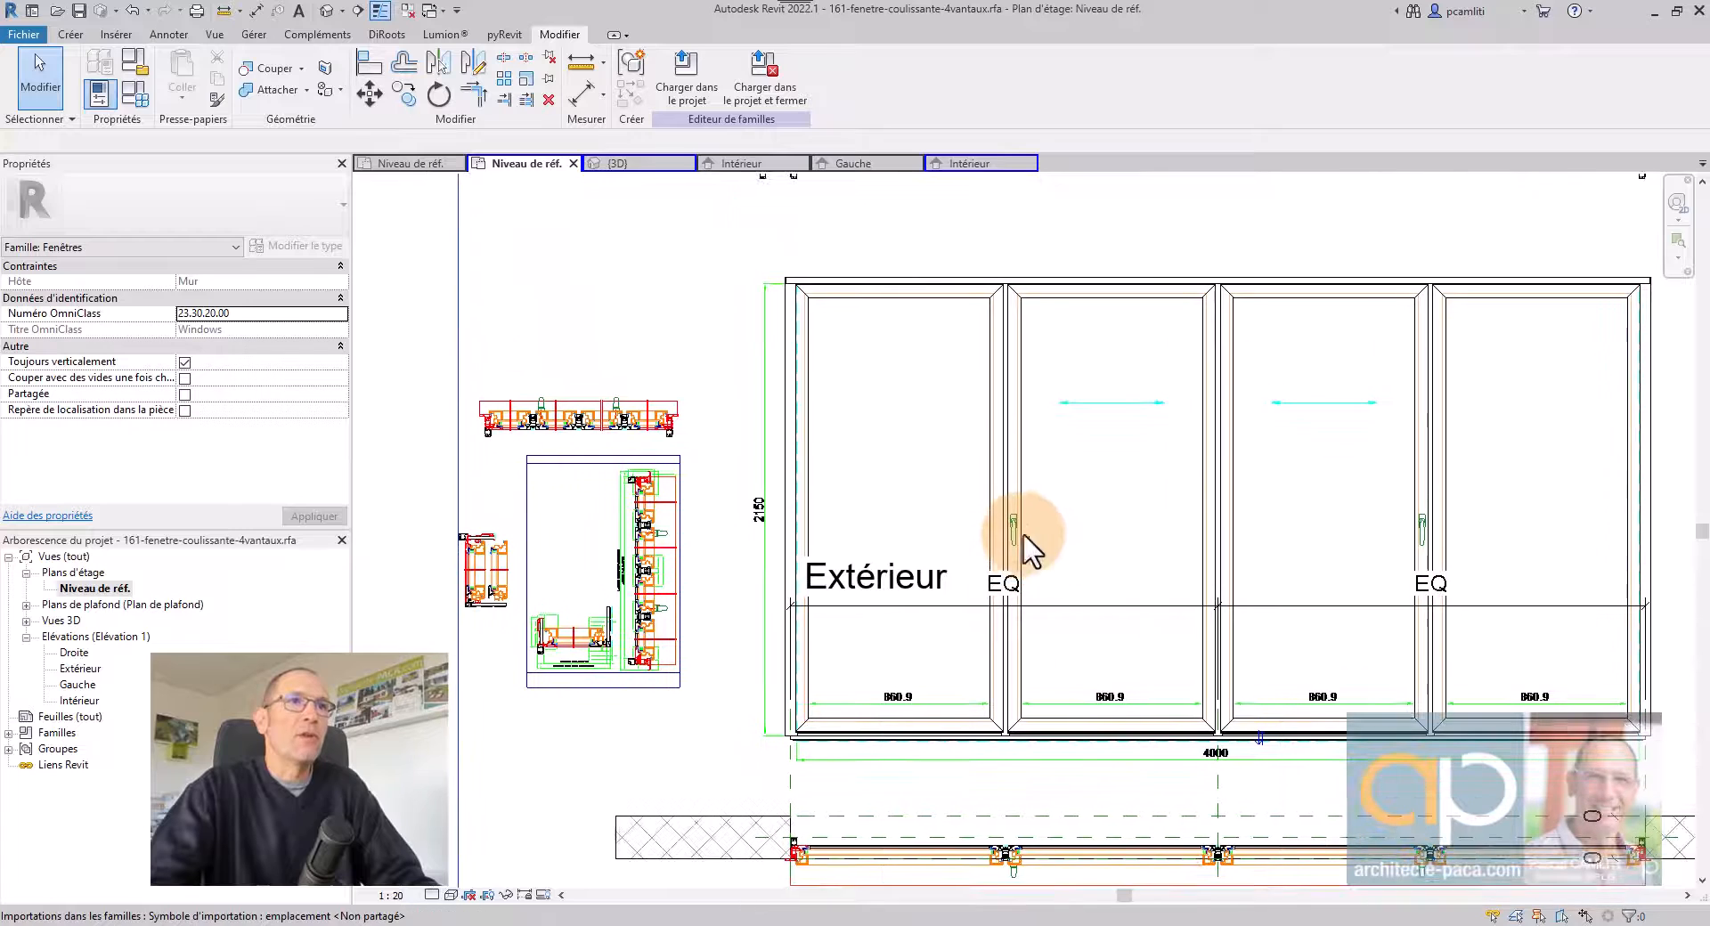
scroll(997, 477, "up", 1)
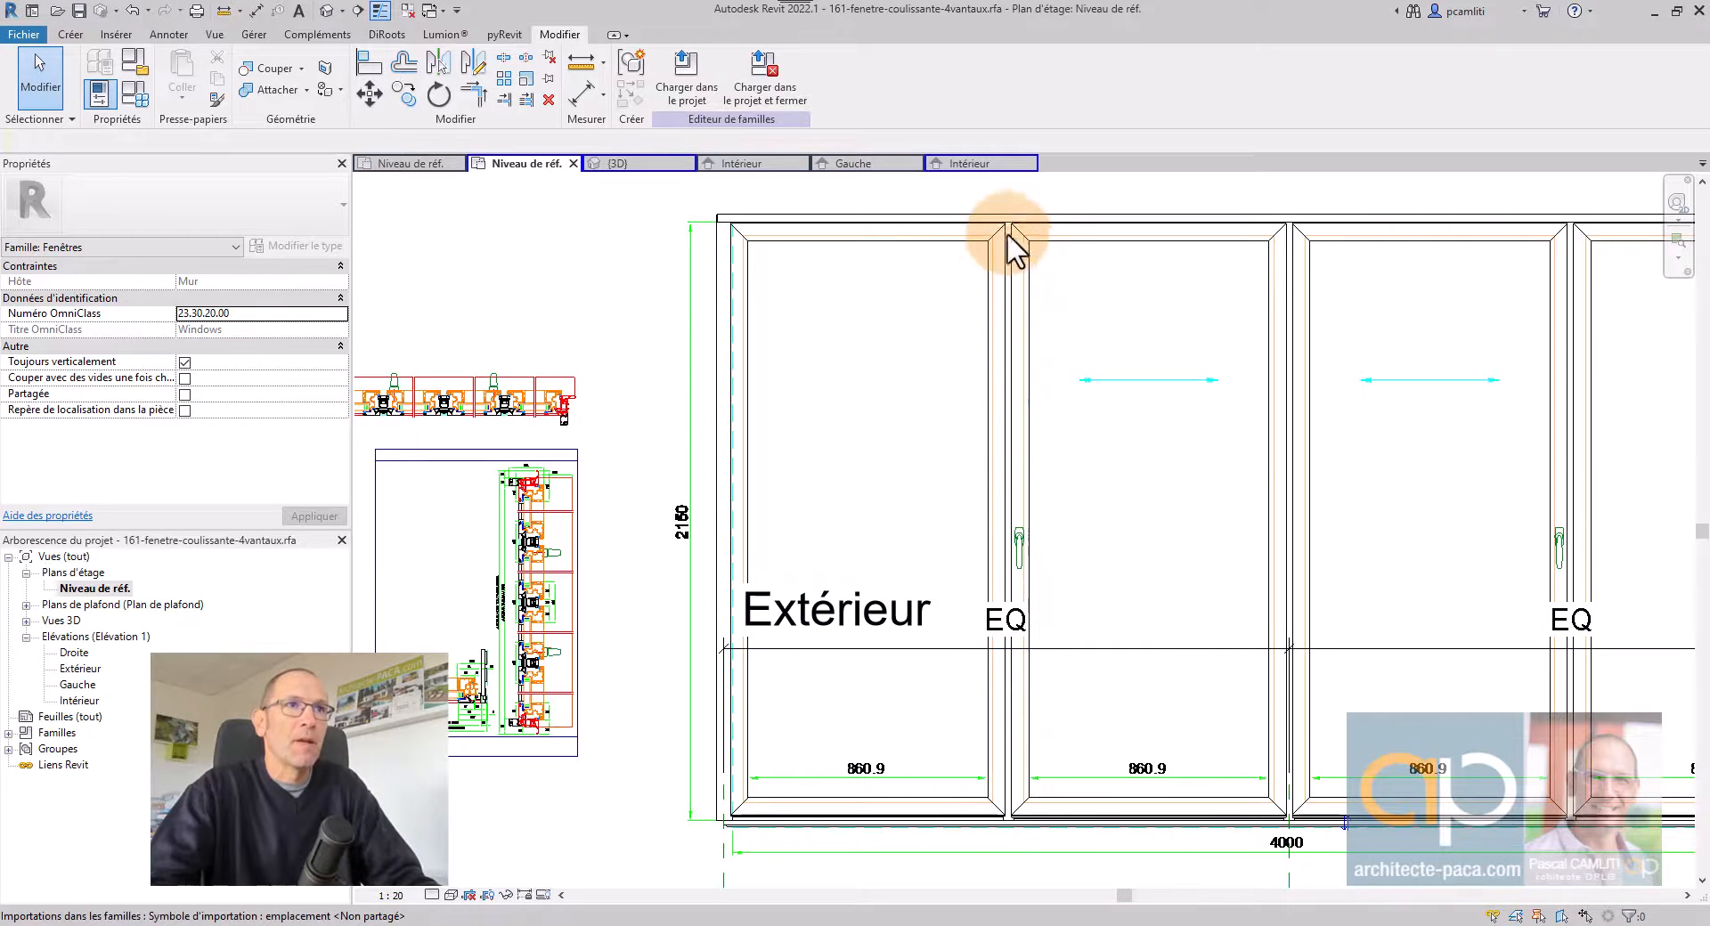
scroll(794, 521, "down", 1)
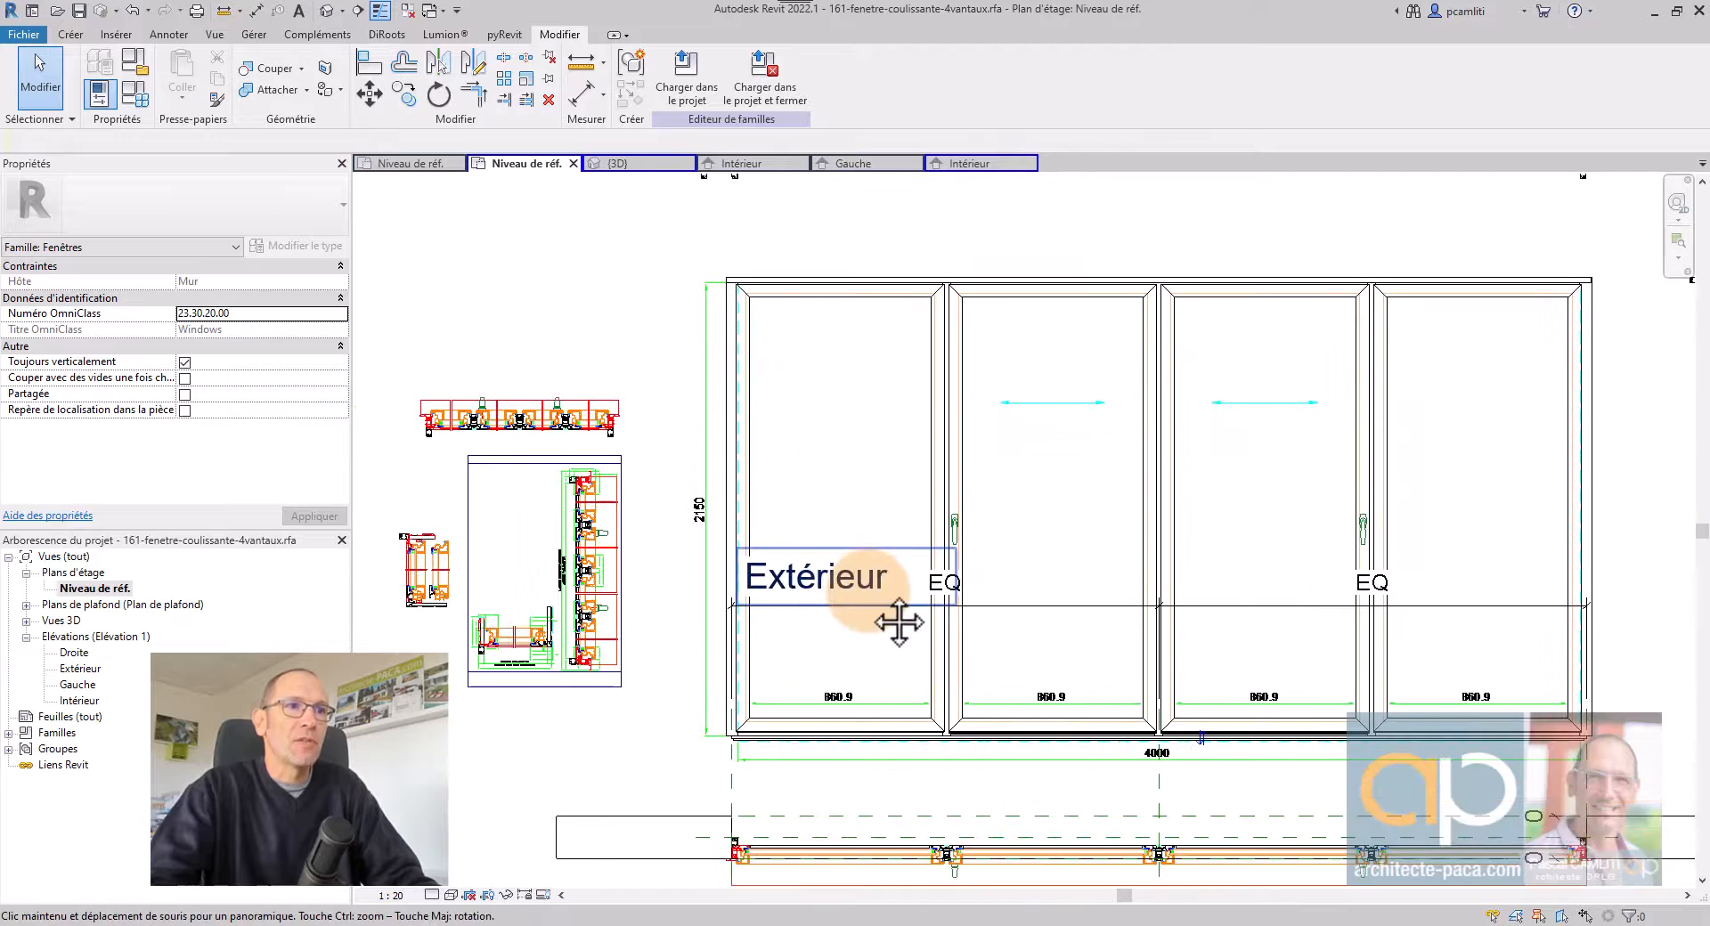
middle_click_drag(897, 621, 909, 475)
scroll(967, 426, "up", 5)
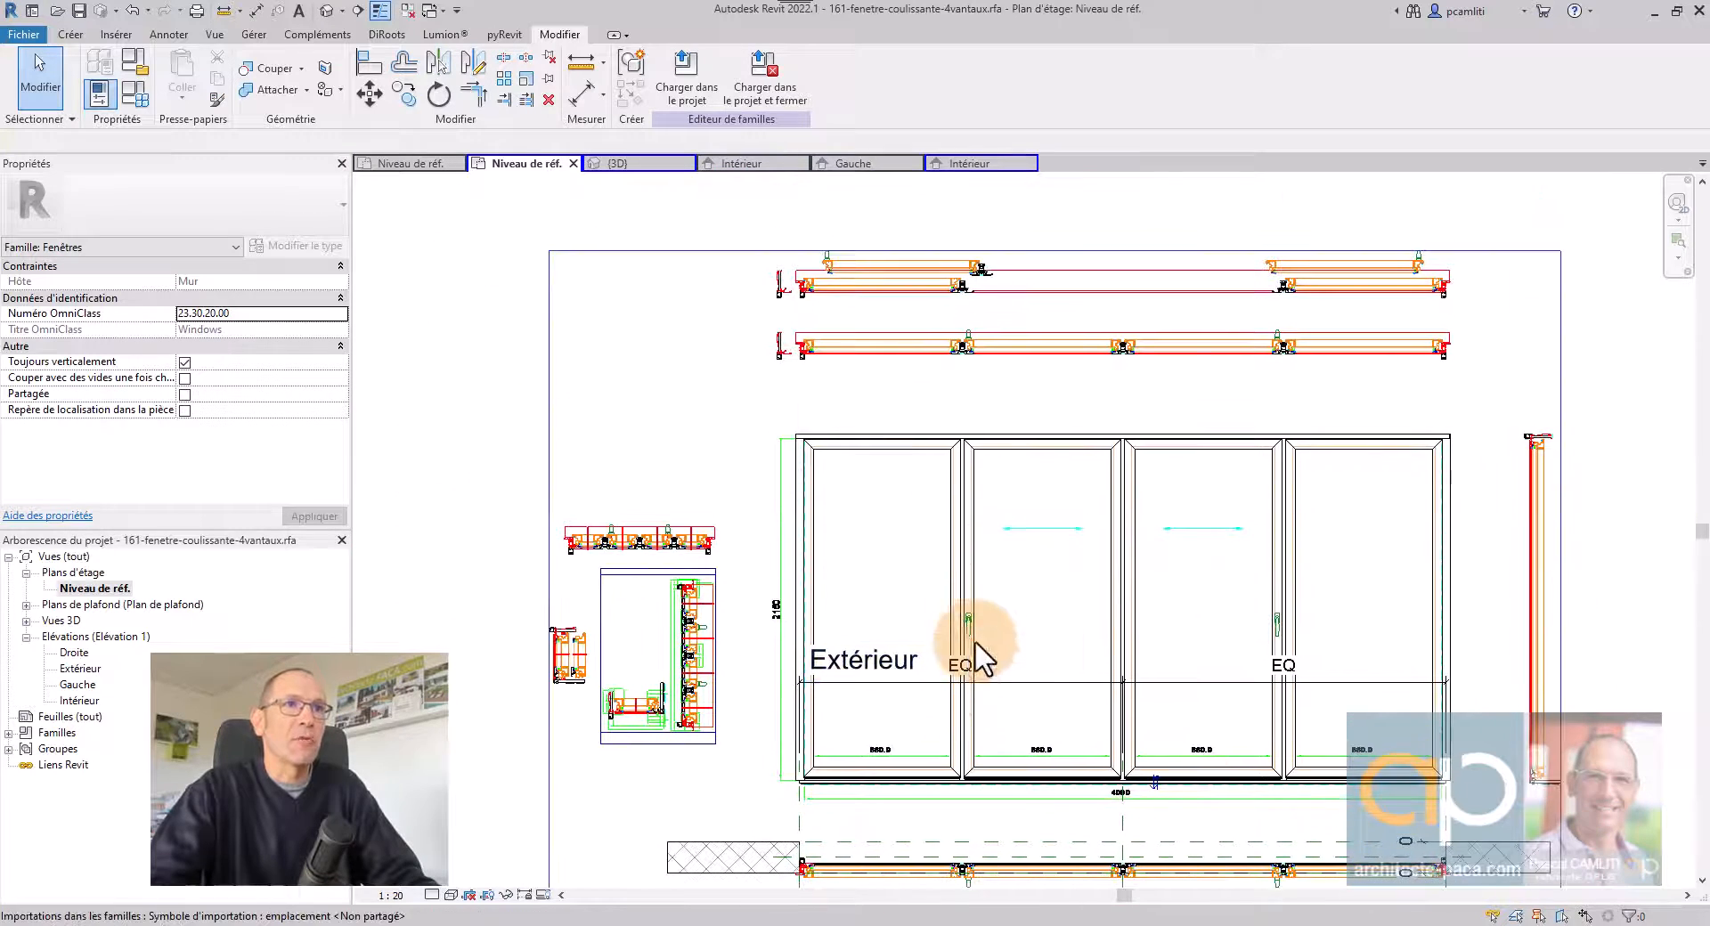
scroll(974, 687, "up", 1)
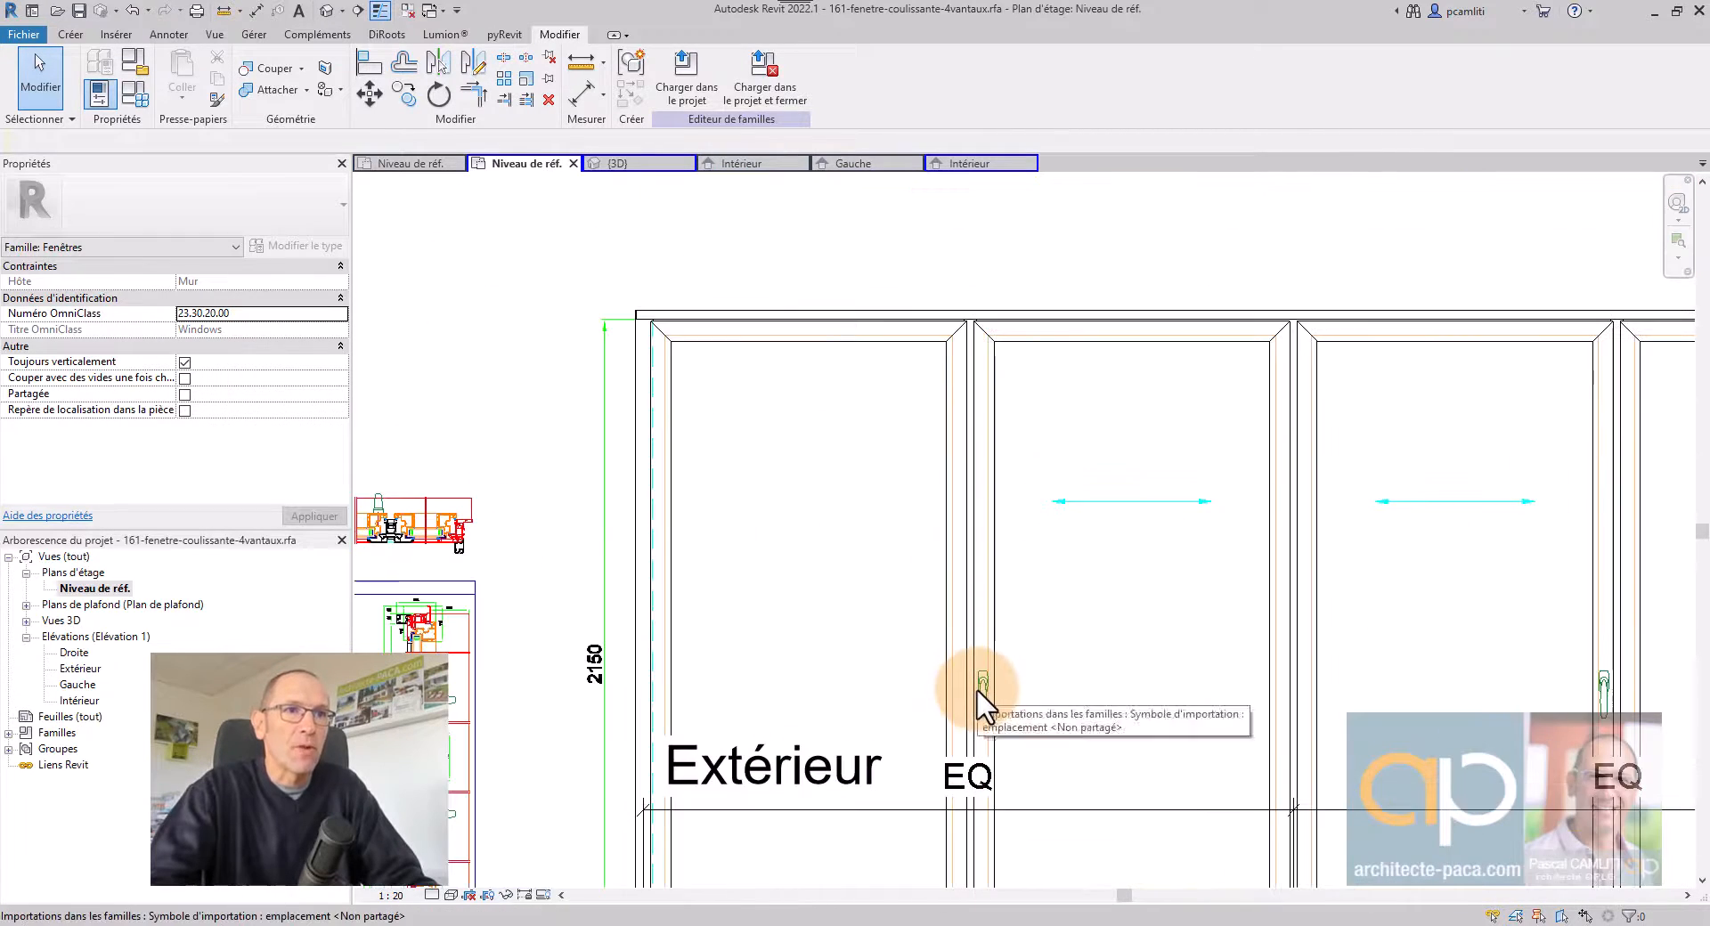
Examine the jamb profile at the wall end and the first panel joint in the plan section.
scroll(675, 351, "down", 7)
middle_click_drag(798, 738, 804, 665)
scroll(735, 638, "up", 4)
scroll(681, 595, "up", 5)
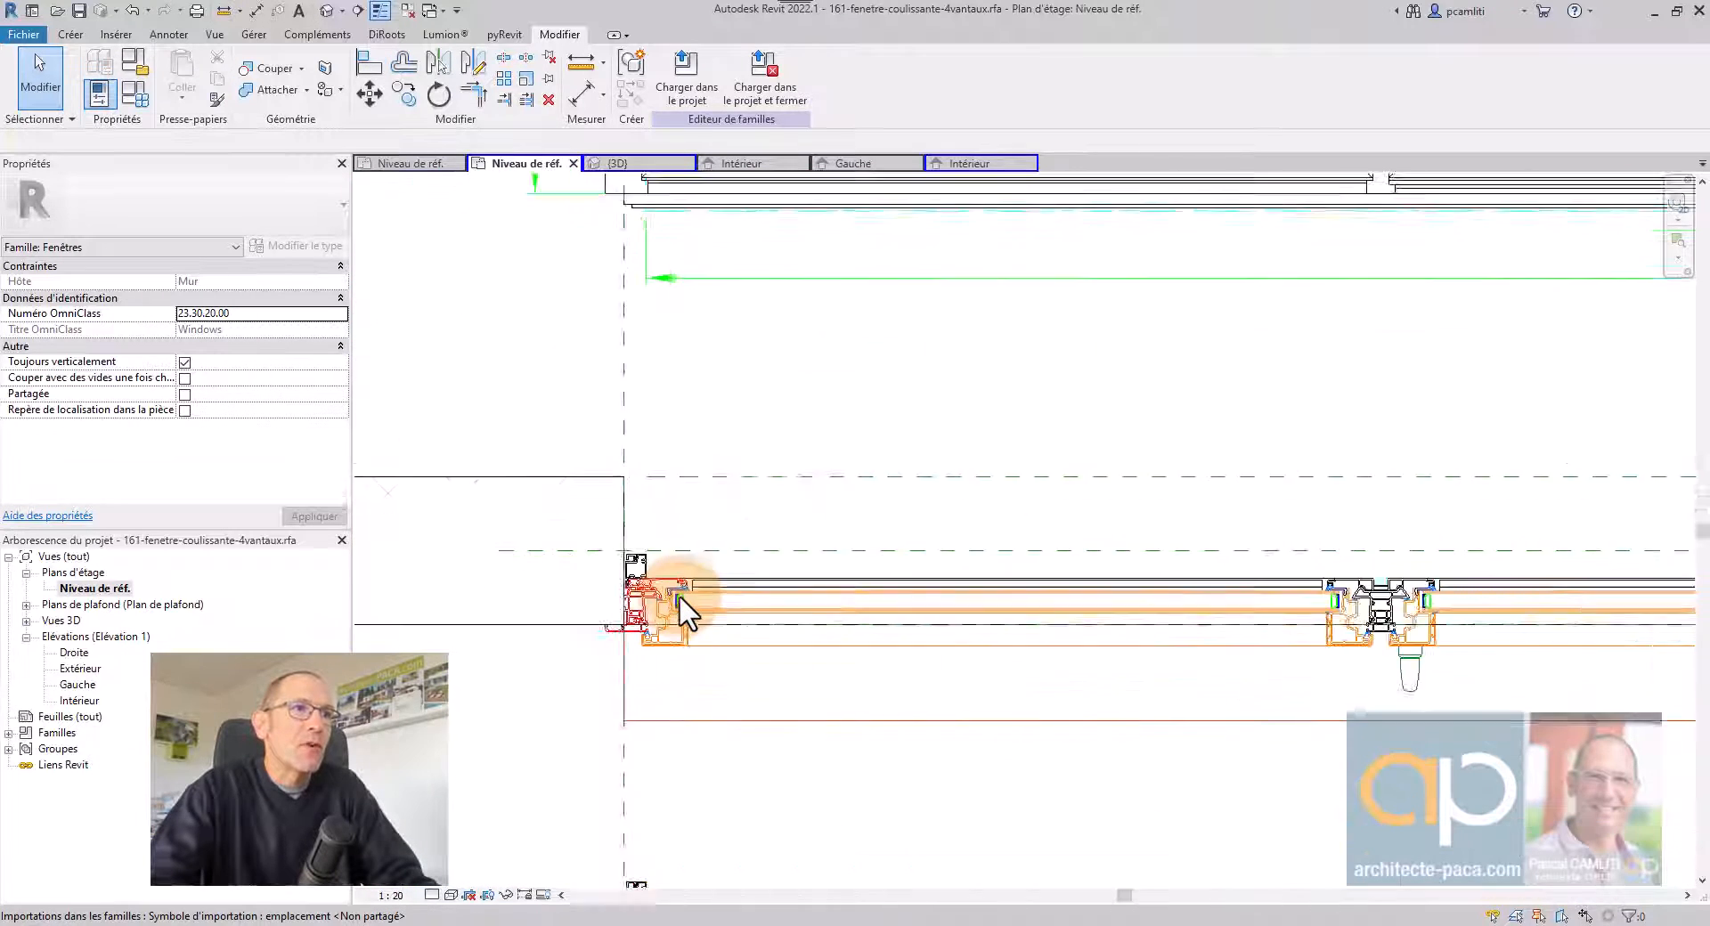
scroll(677, 596, "down", 1)
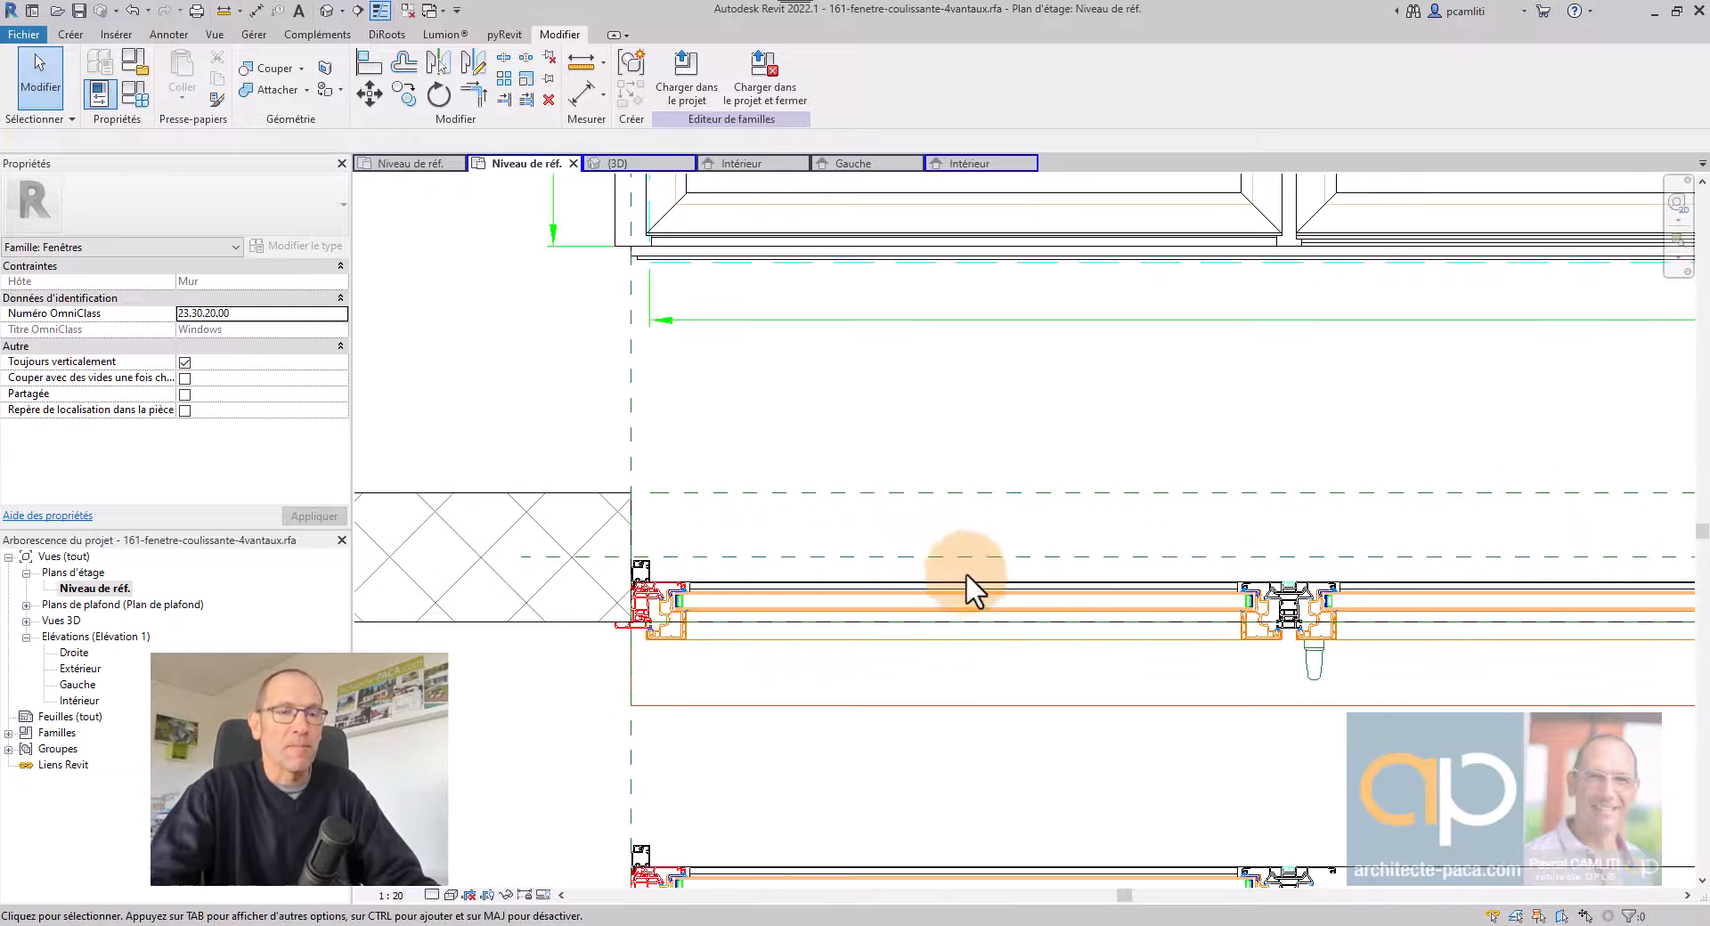
middle_click_drag(1293, 586, 1160, 584)
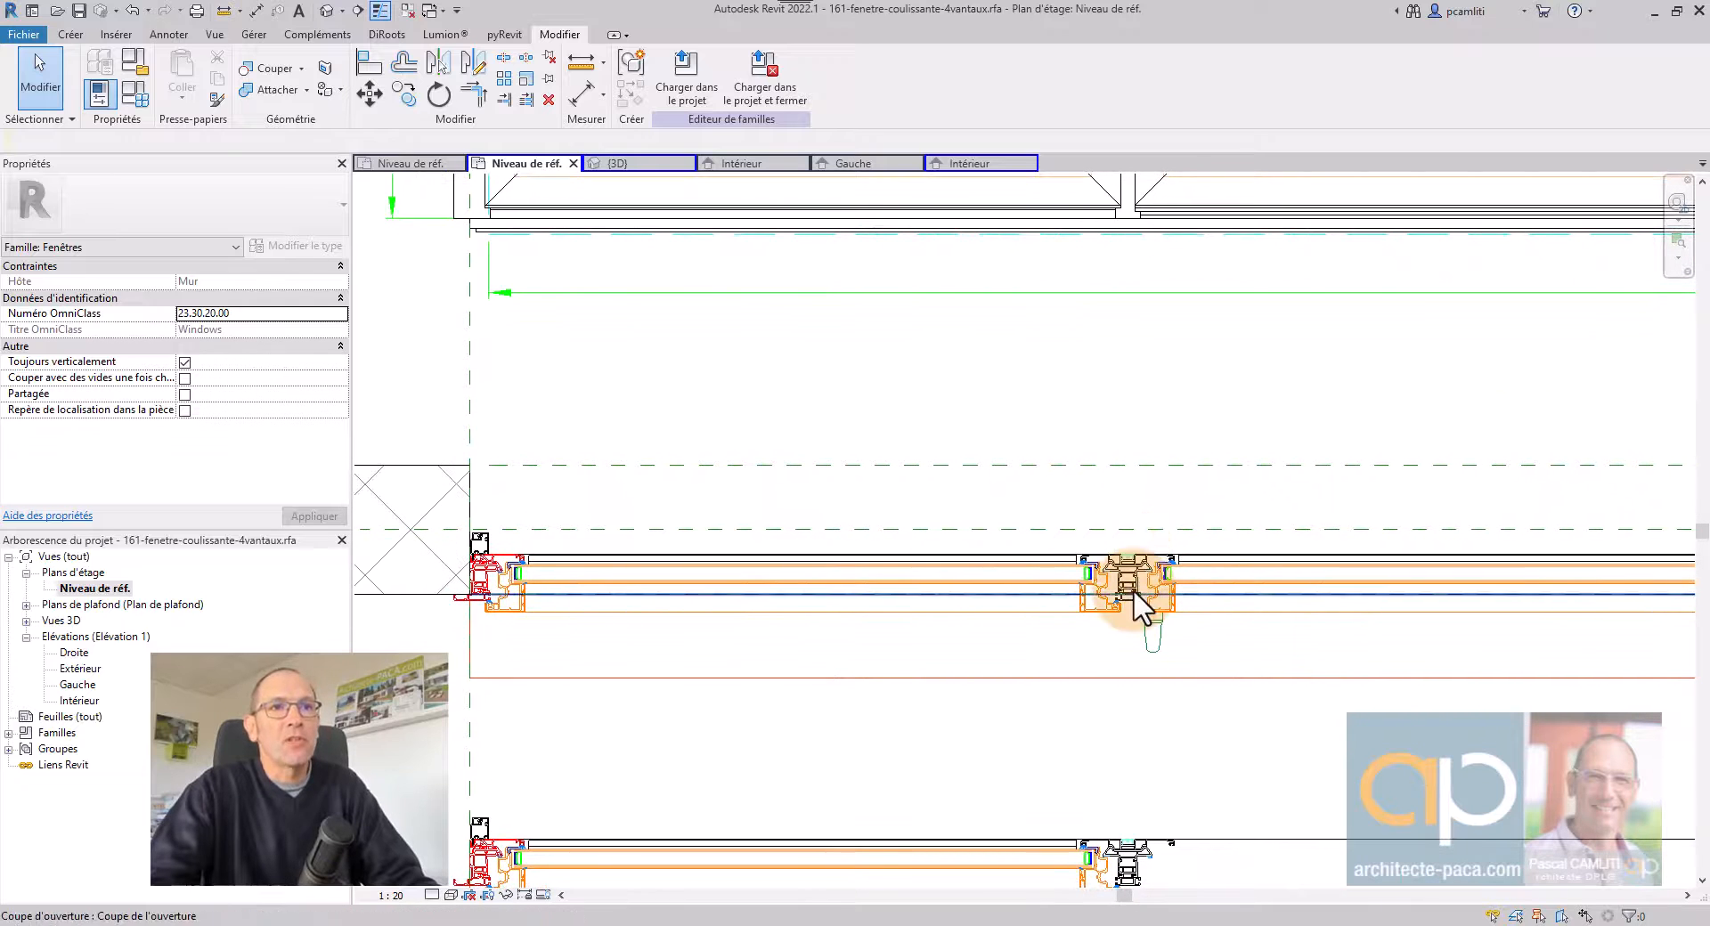
Draw a vertical reference plane from the centre of the first panel joint in plan, extending up past the wall.
scroll(1129, 623, "down", 3)
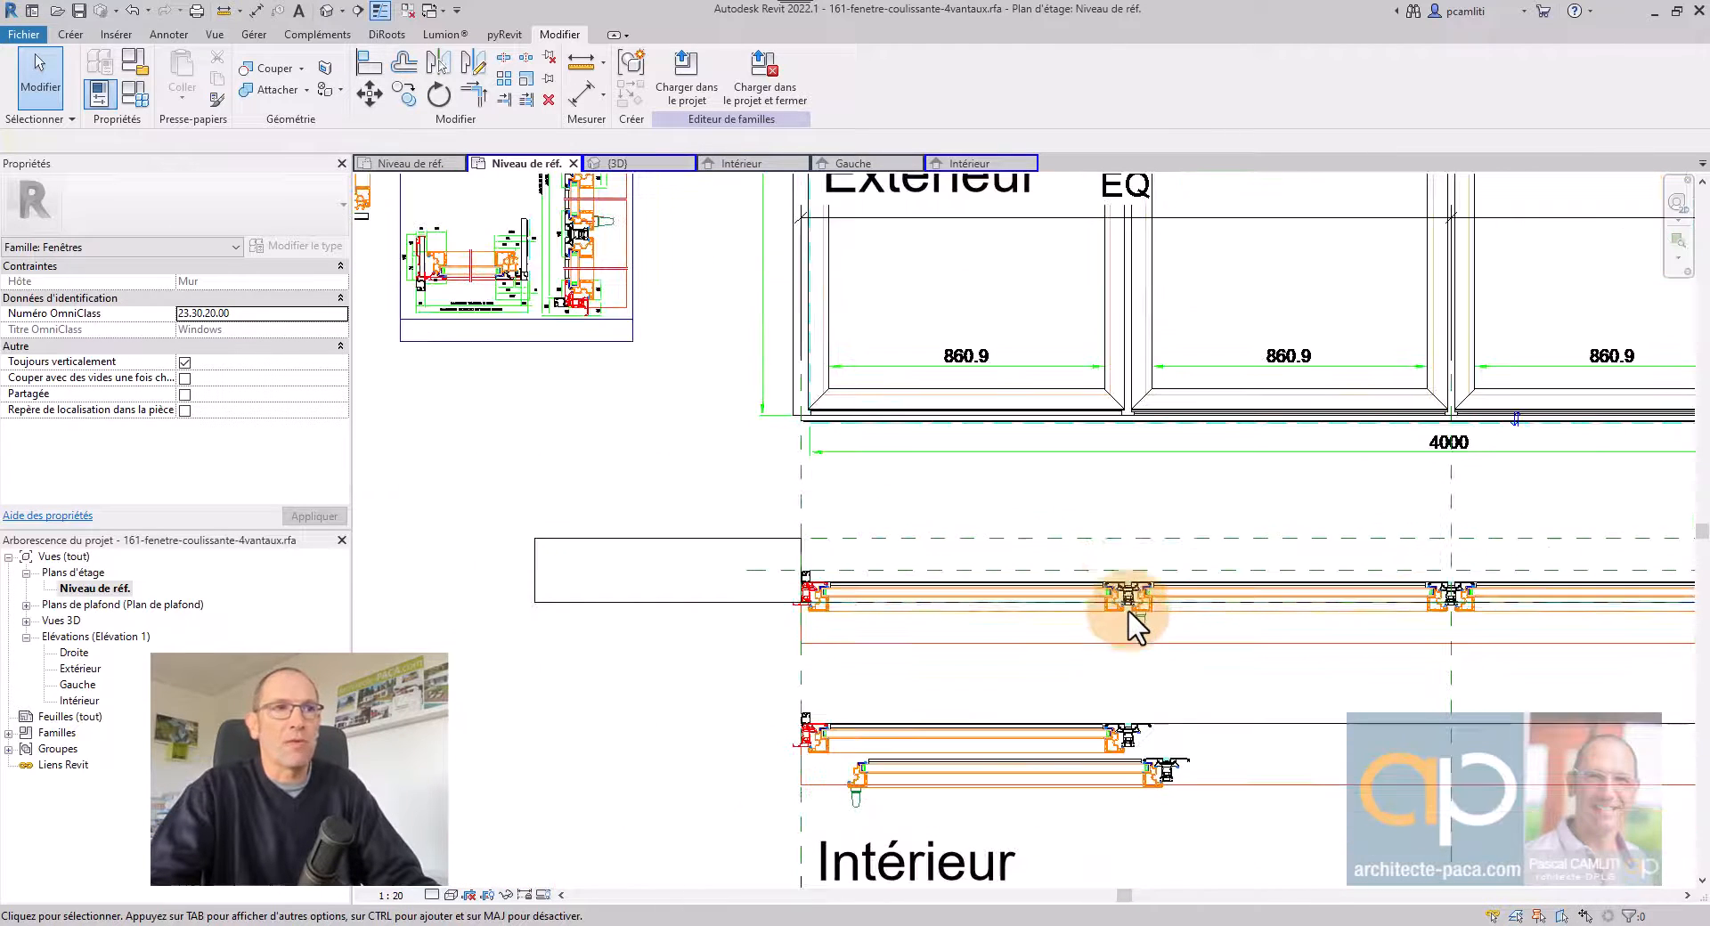
left_click(798, 496)
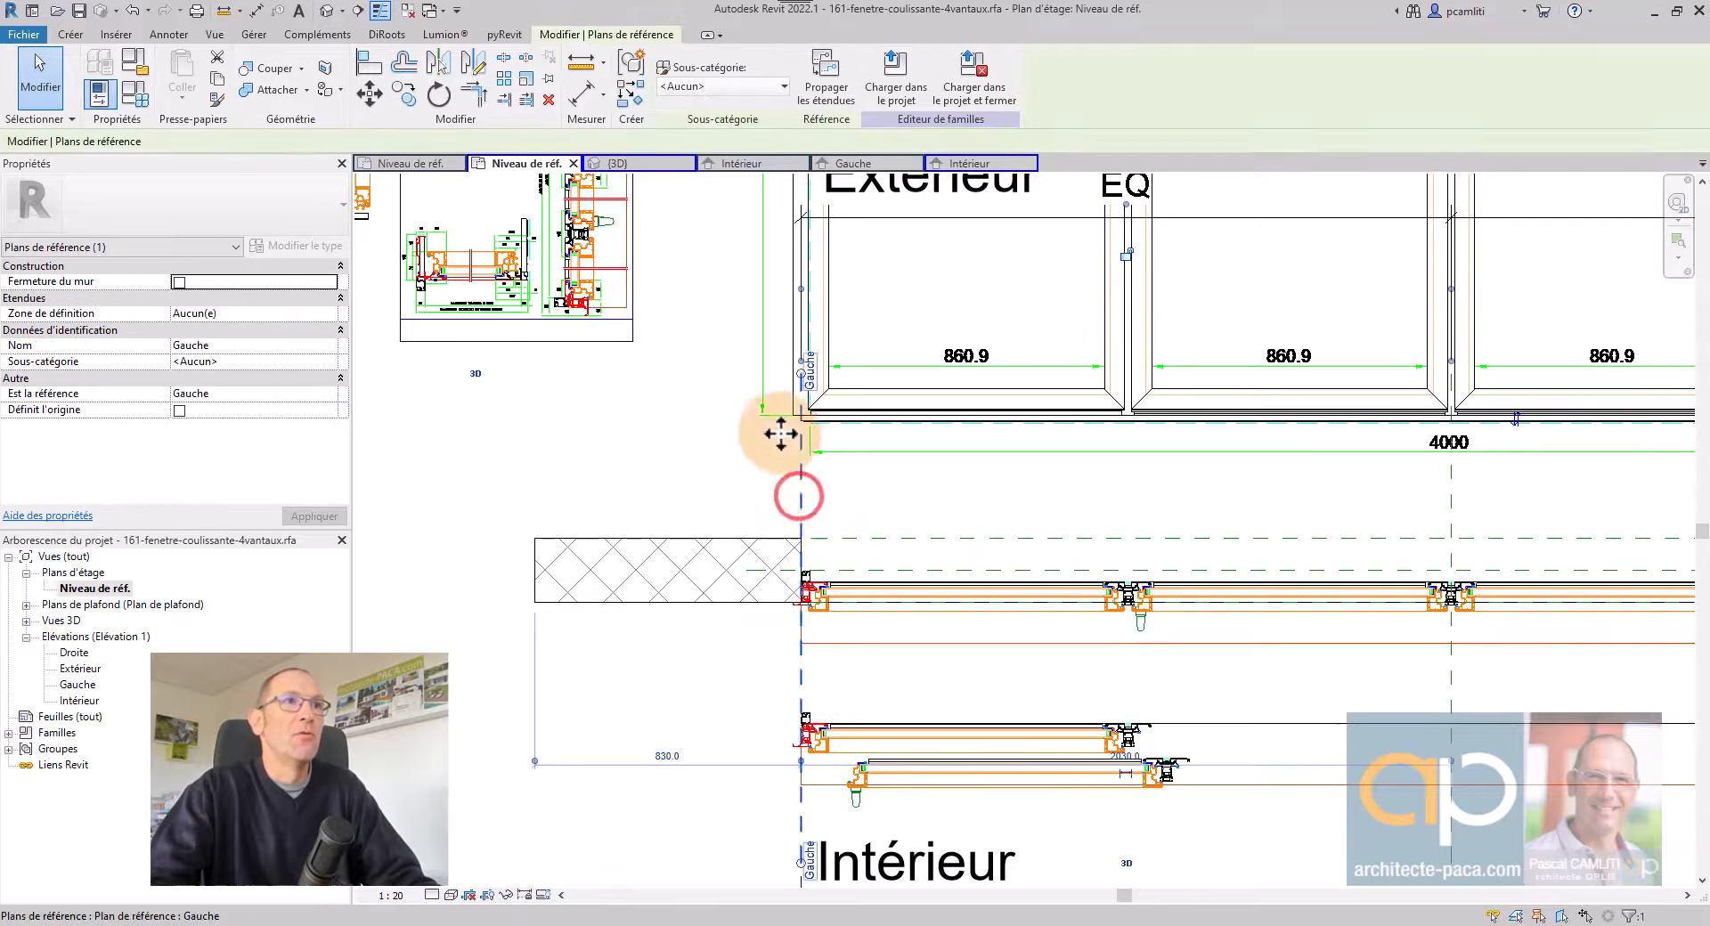
middle_click_drag(676, 452, 614, 476)
left_click(668, 450)
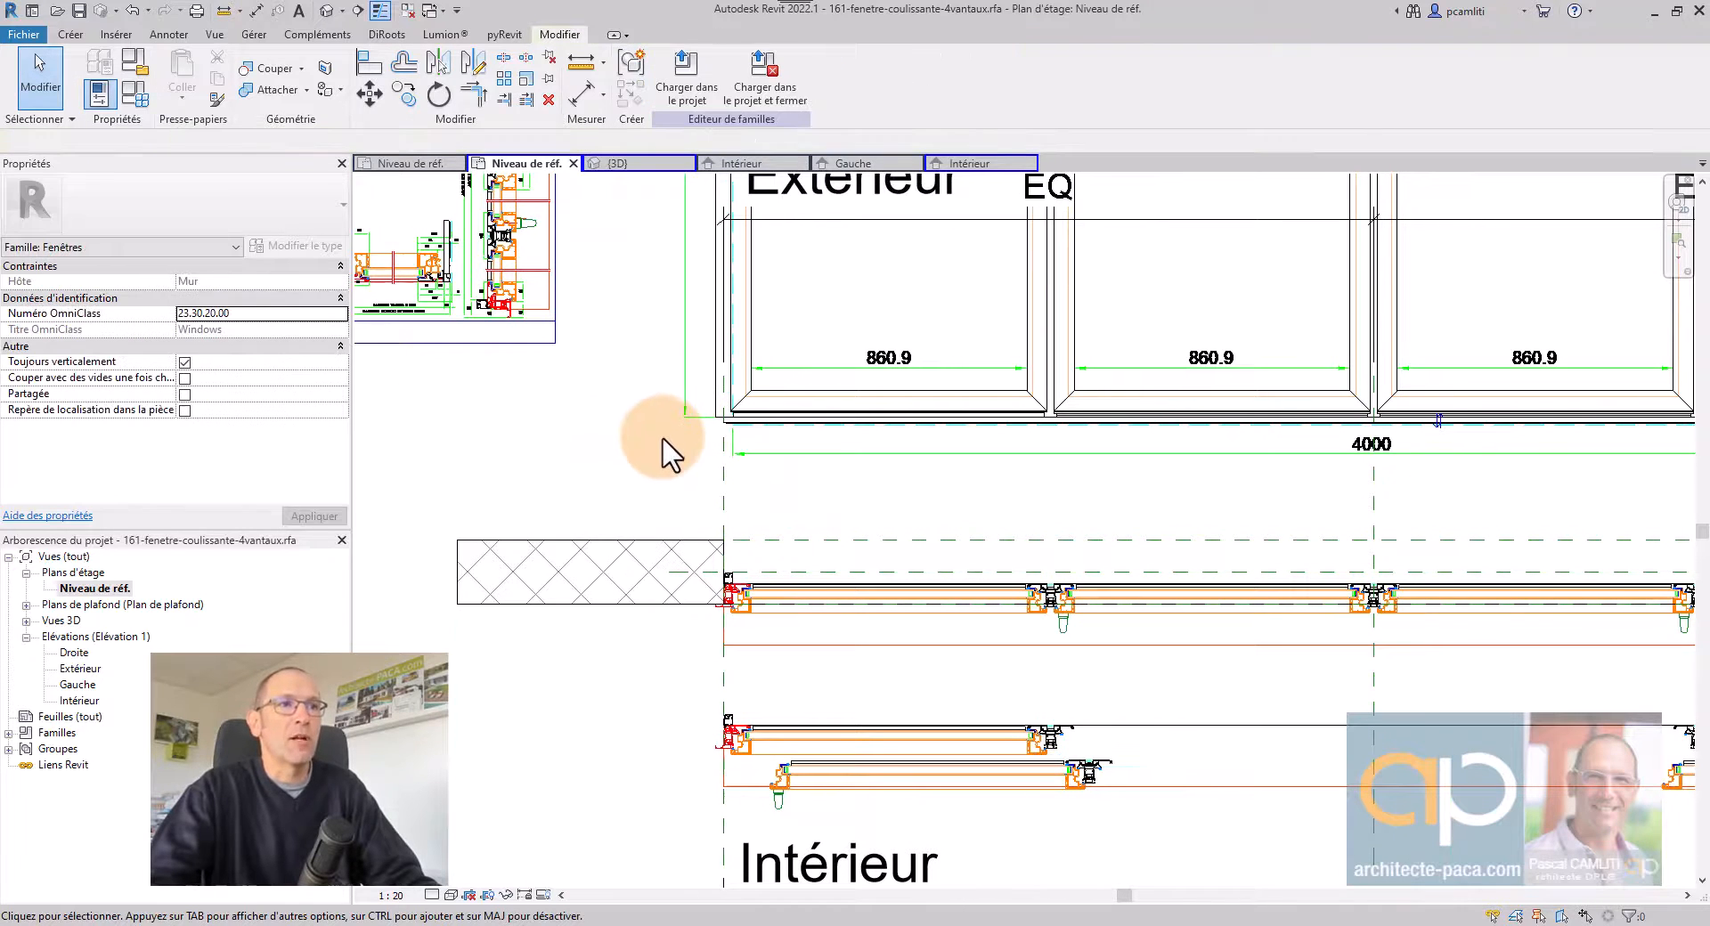
left_click(721, 489)
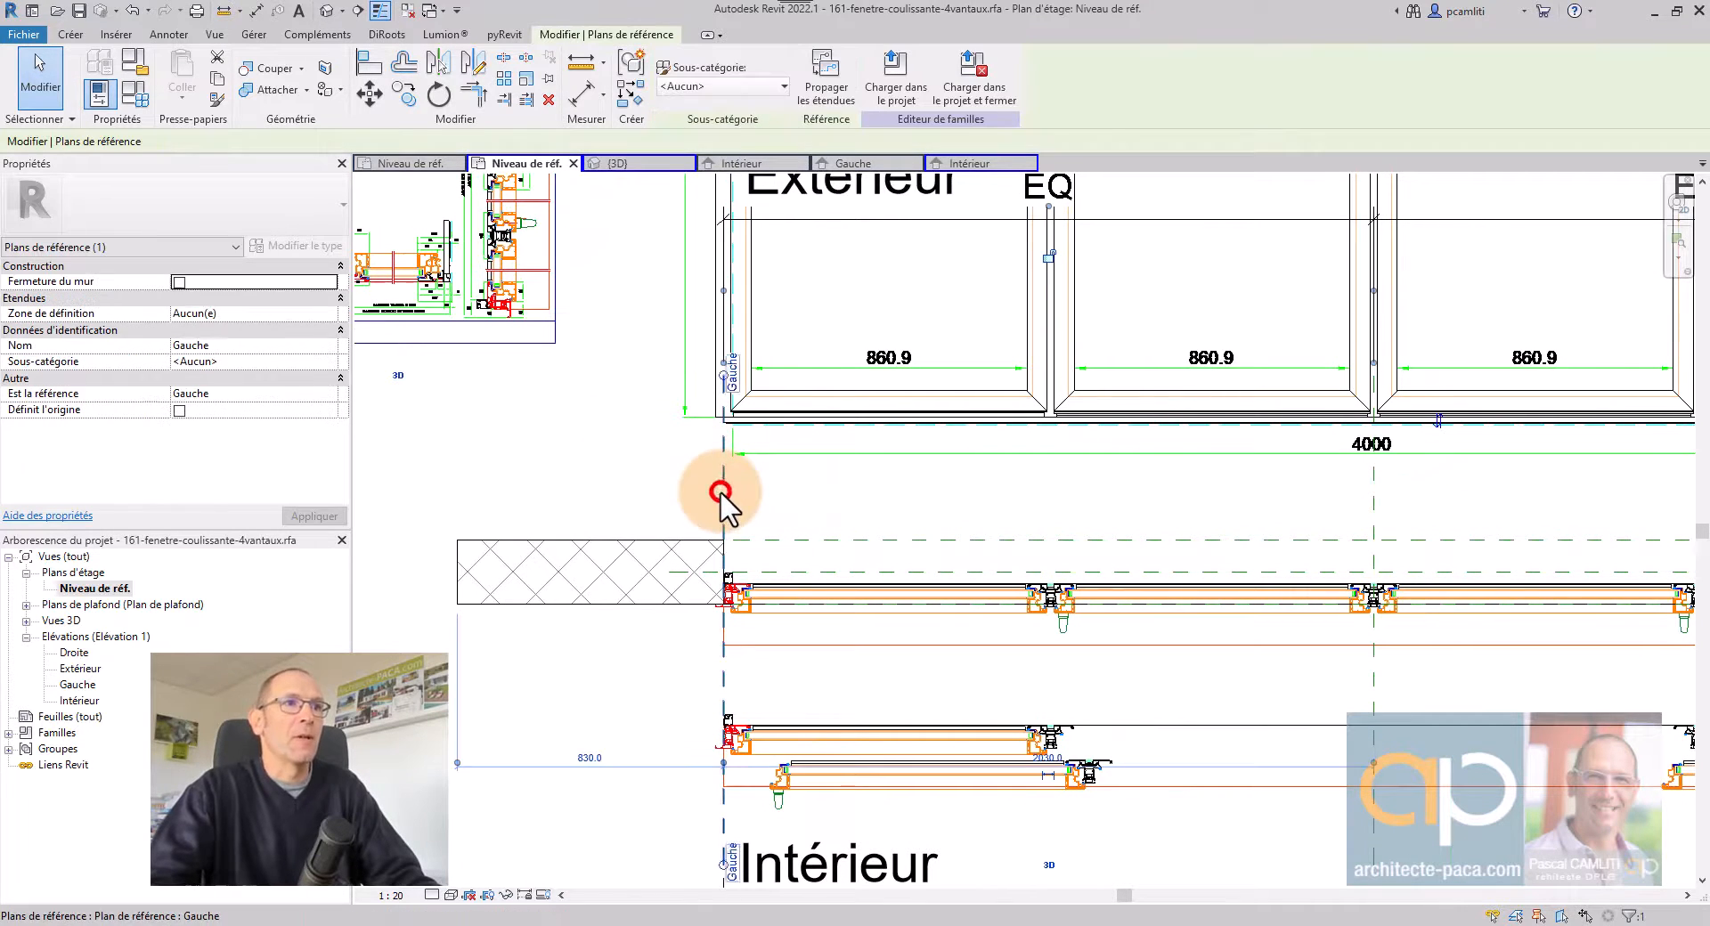
left_click(633, 104)
scroll(1030, 571, "up", 8)
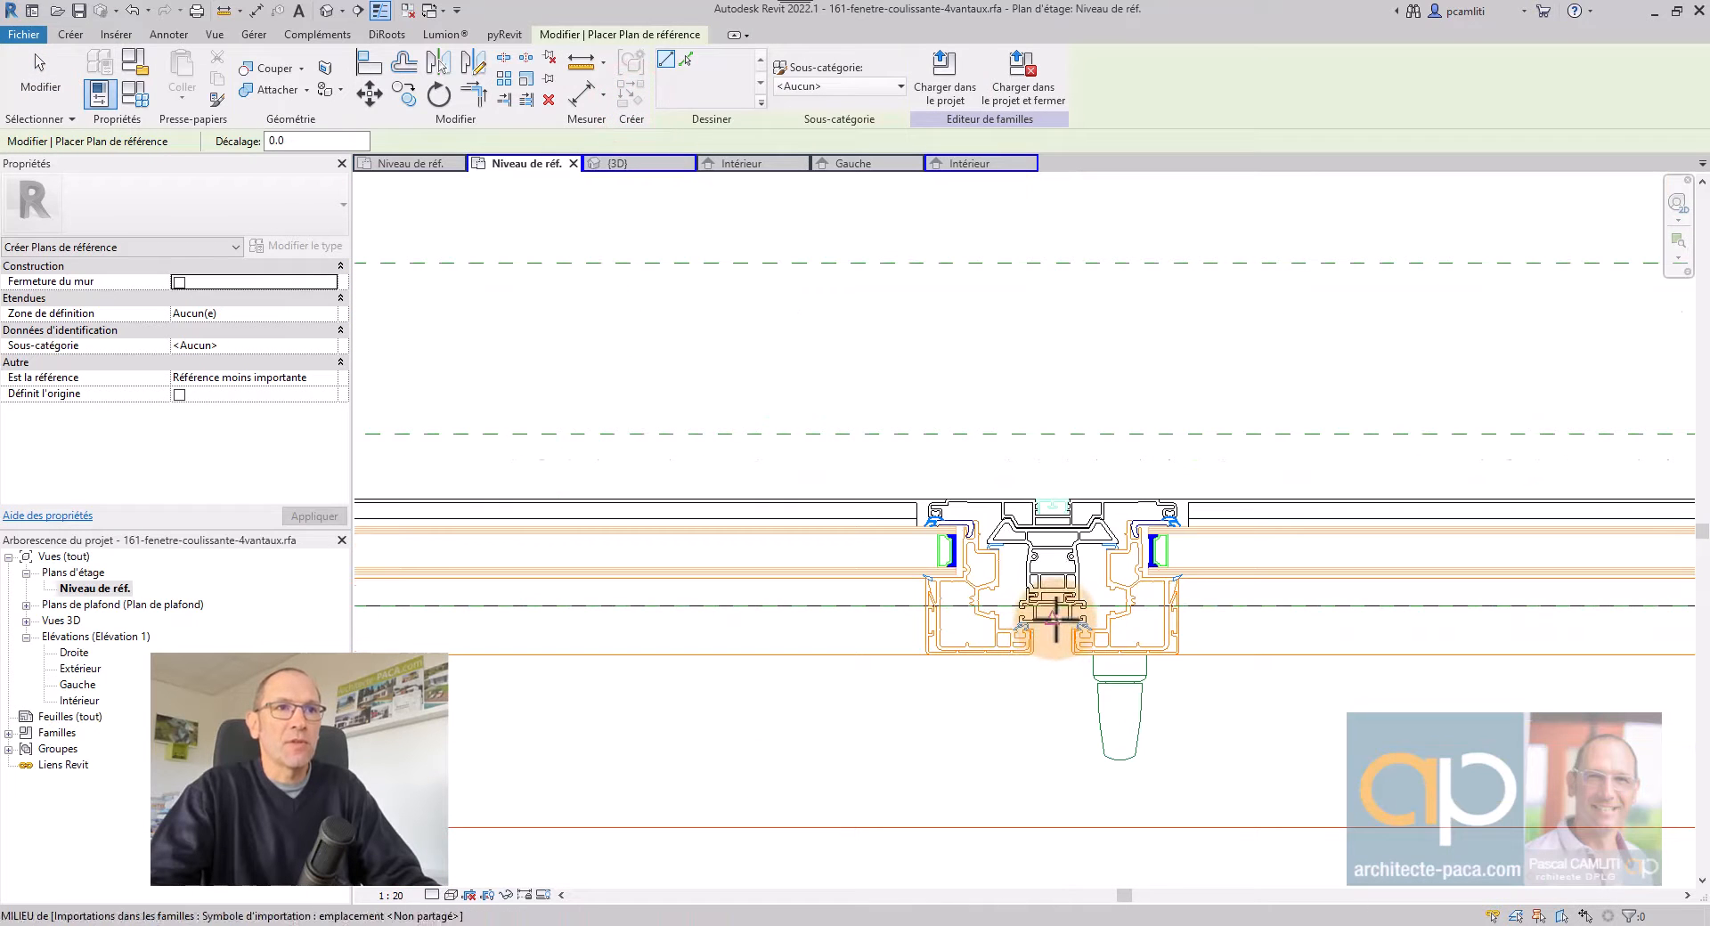
left_click(1054, 617)
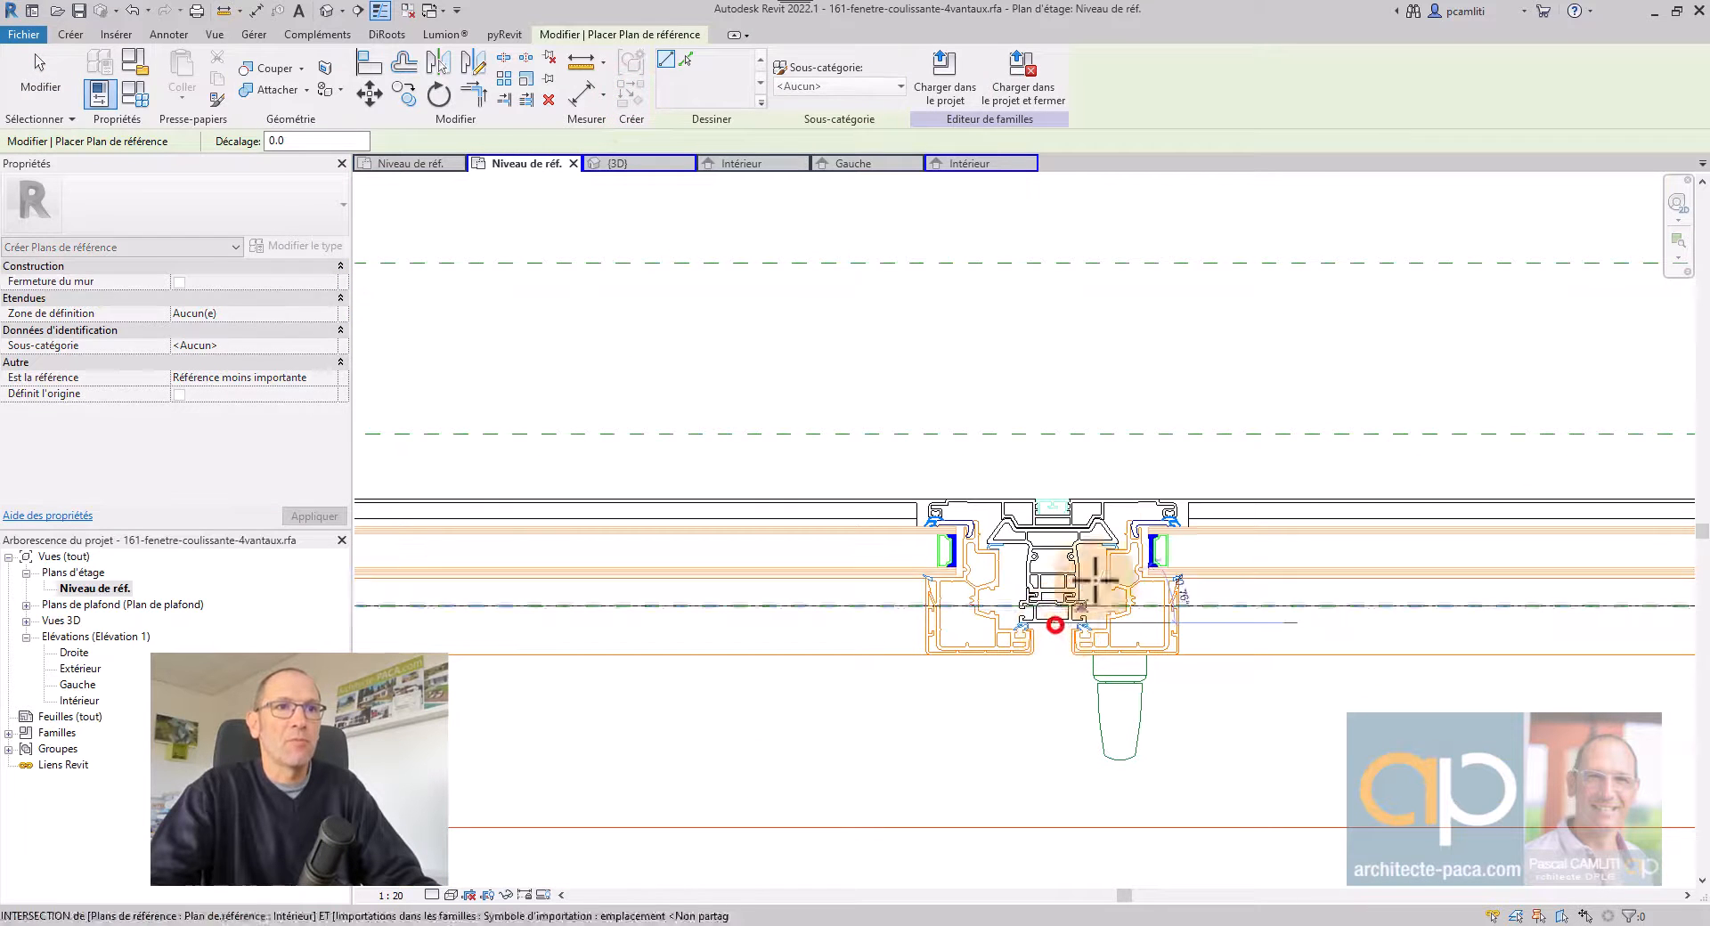
scroll(1073, 357, "down", 5)
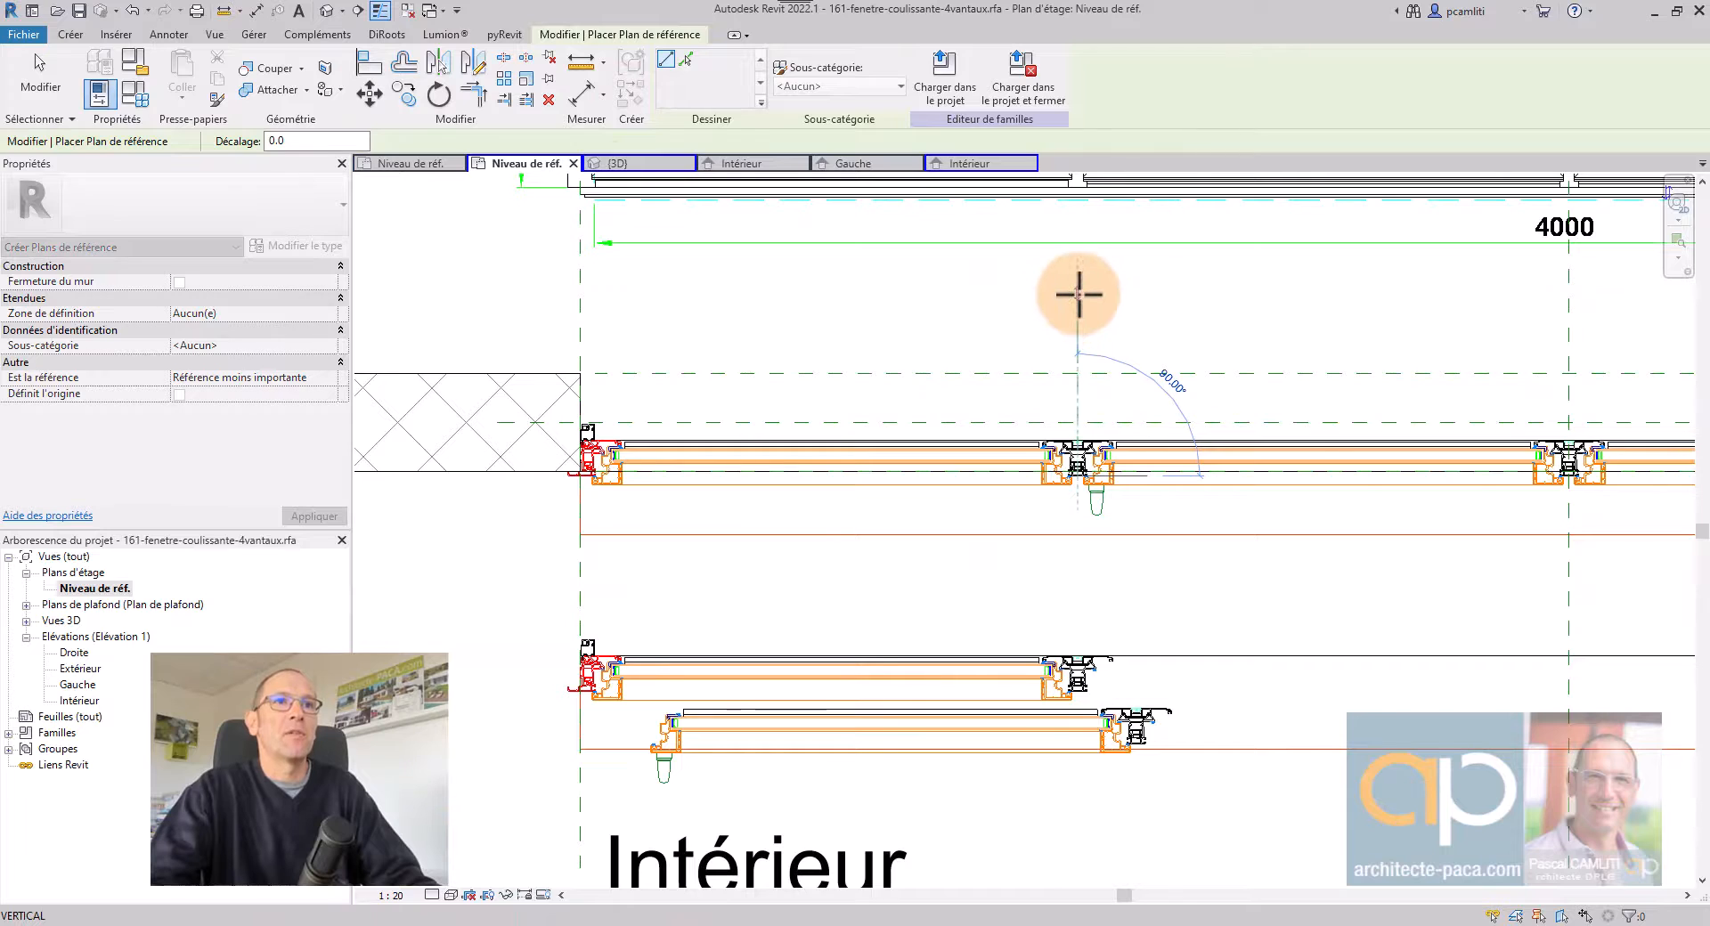
left_click(1078, 294)
key("Escape")
Extend the lower end of the new reference plane through and beyond the first panel joint, and clear the selection.
left_click(1075, 350)
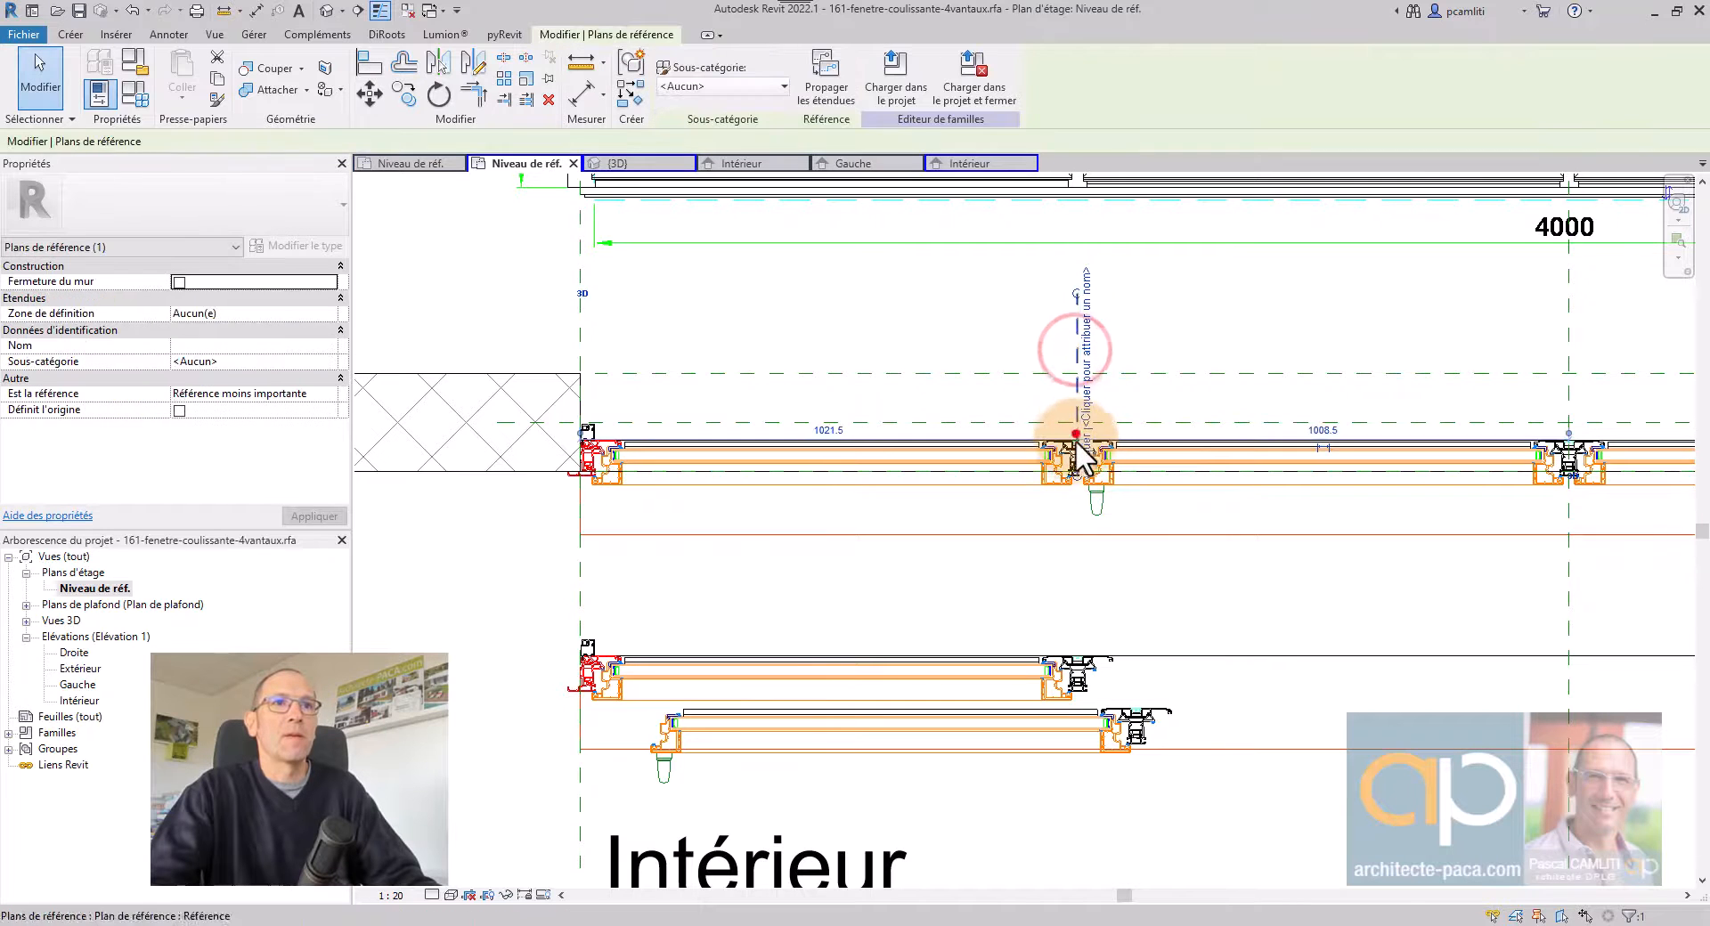
left_click(1080, 605)
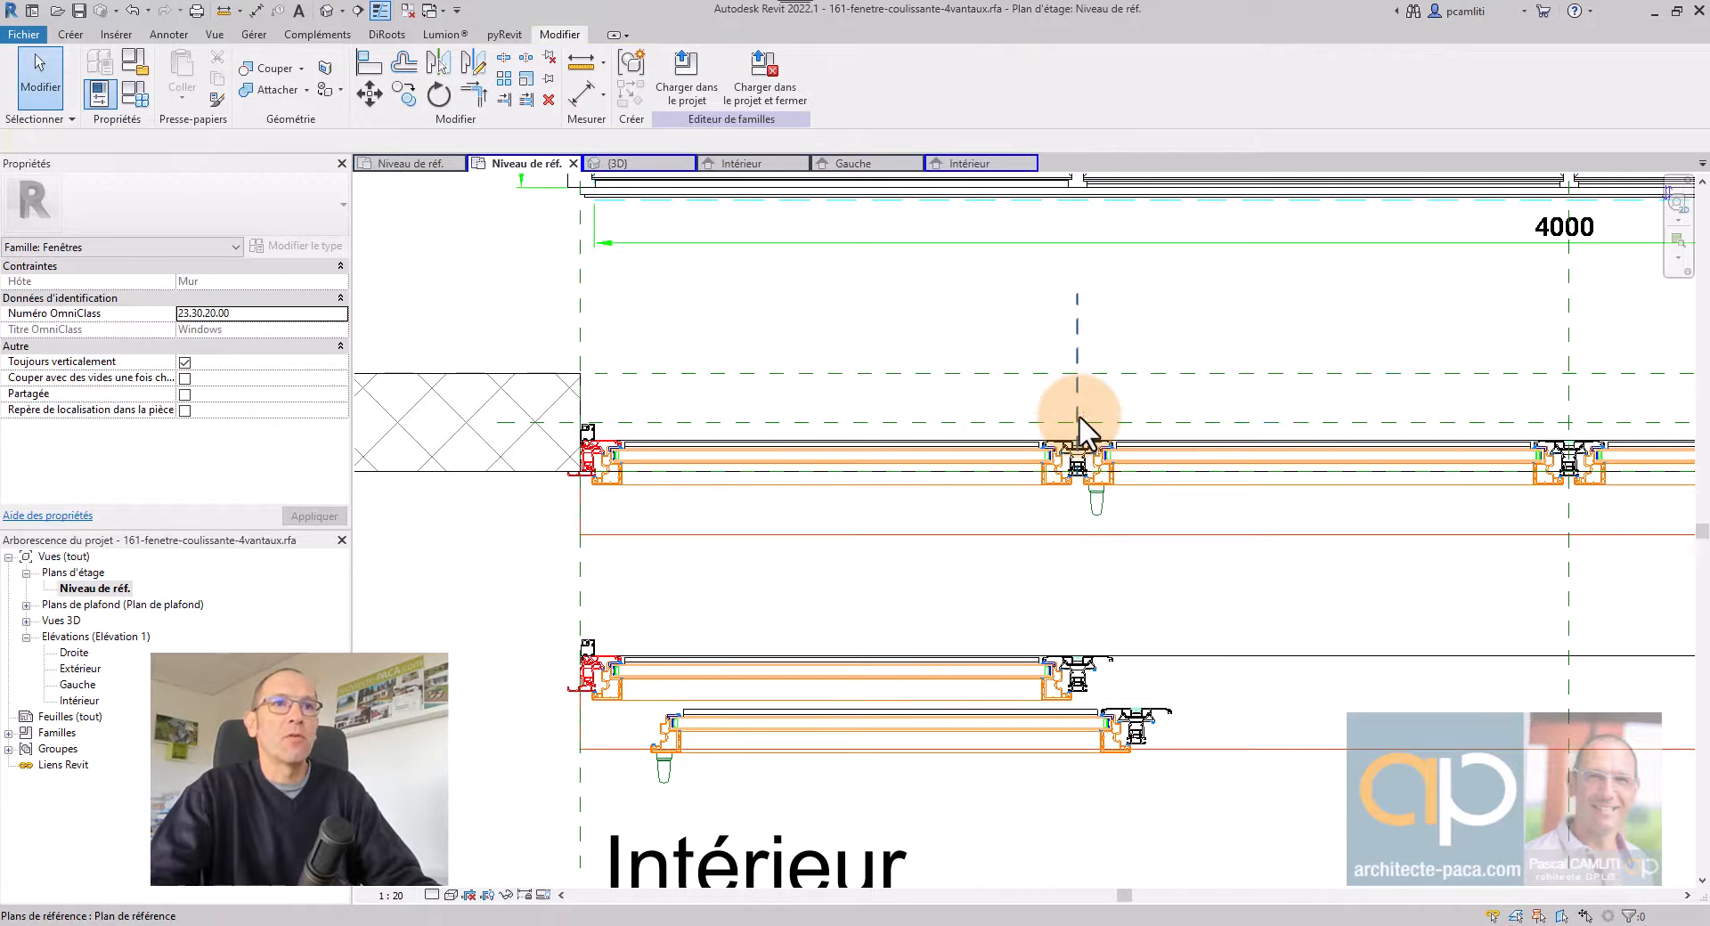
left_click(1079, 418)
scroll(1082, 472, "up", 5)
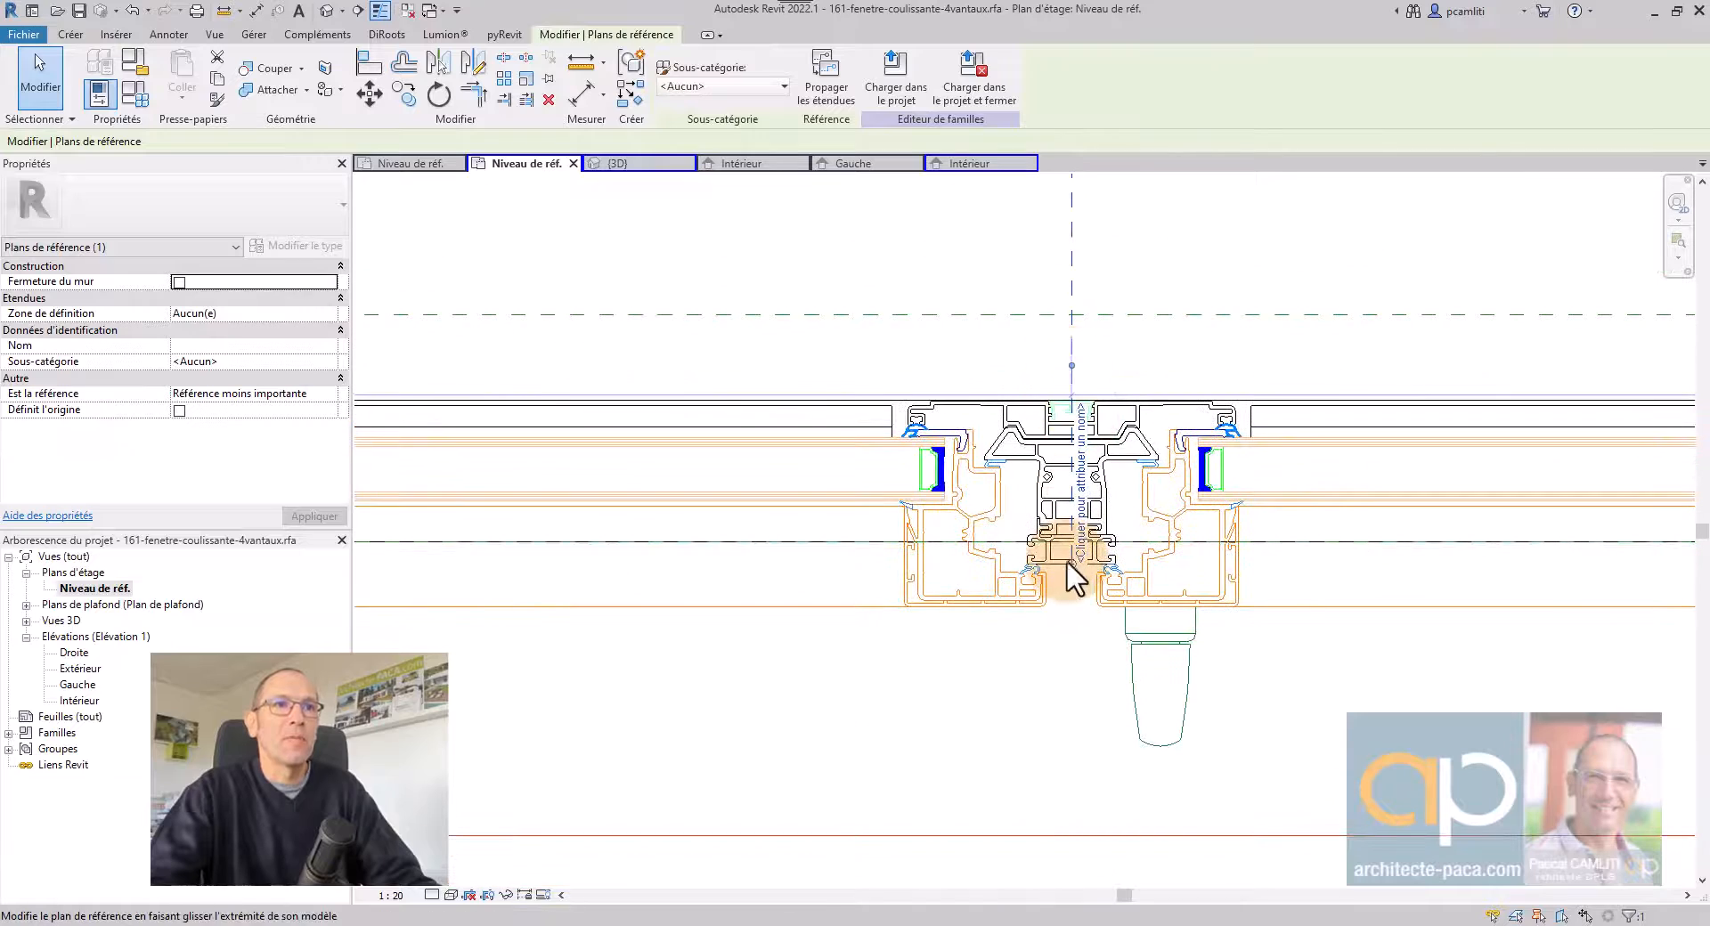
scroll(1126, 770, "down", 6)
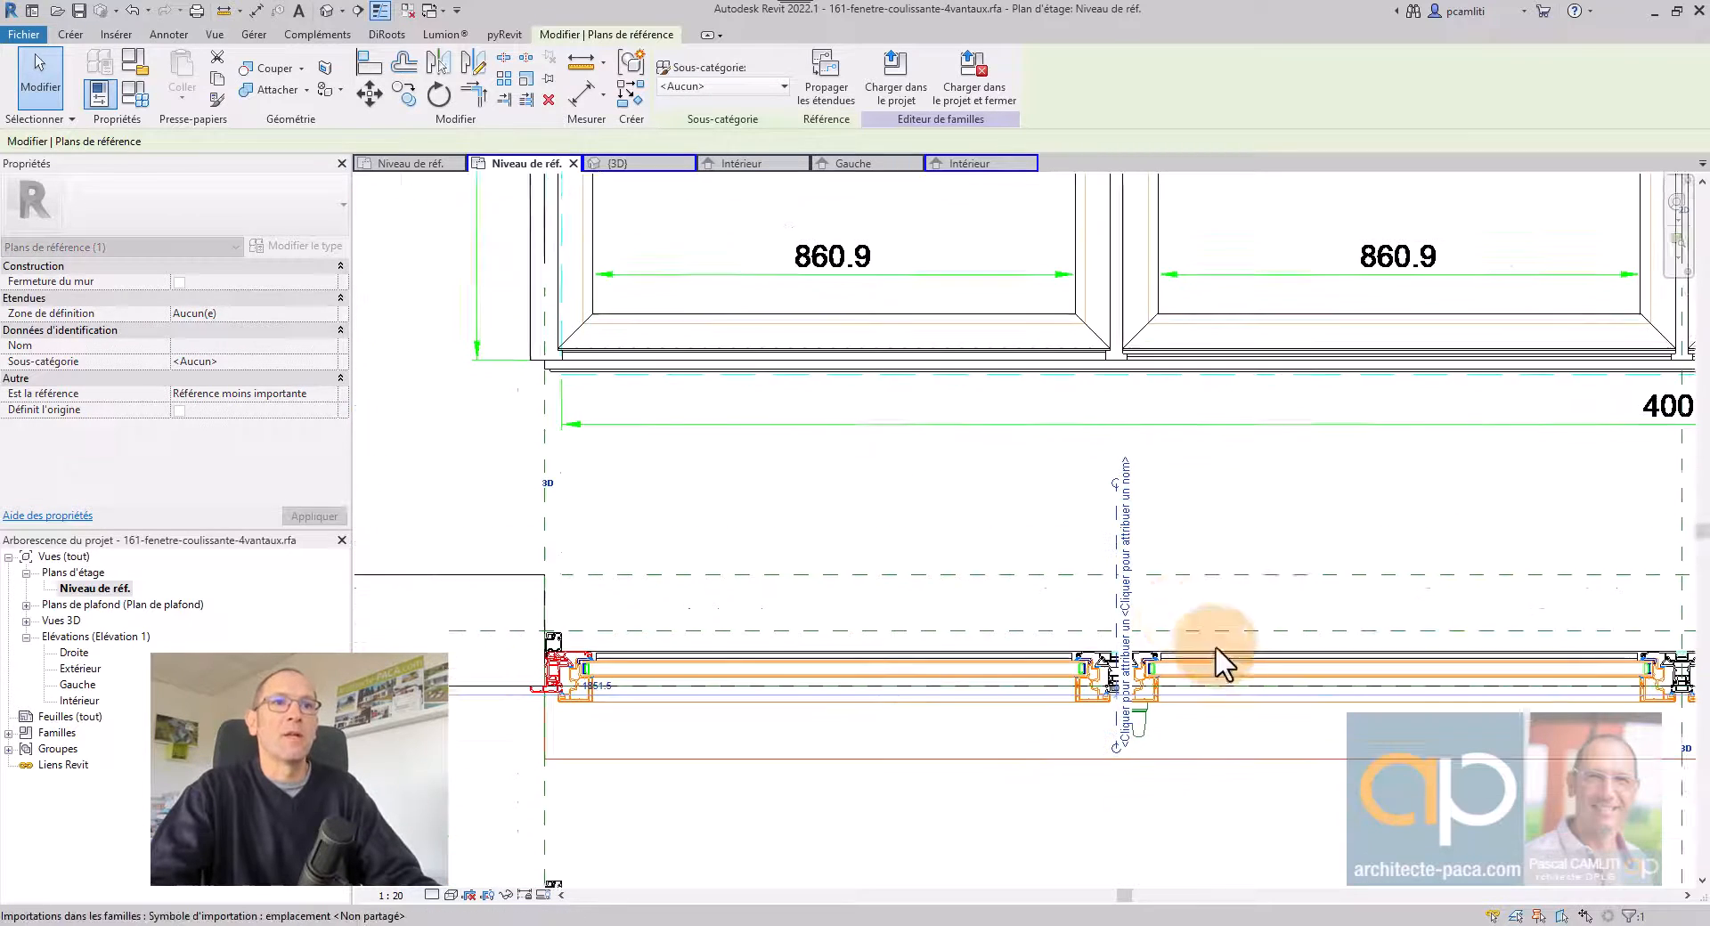
middle_click_drag(1221, 660, 968, 409)
scroll(968, 409, "down", 2)
left_click(880, 300)
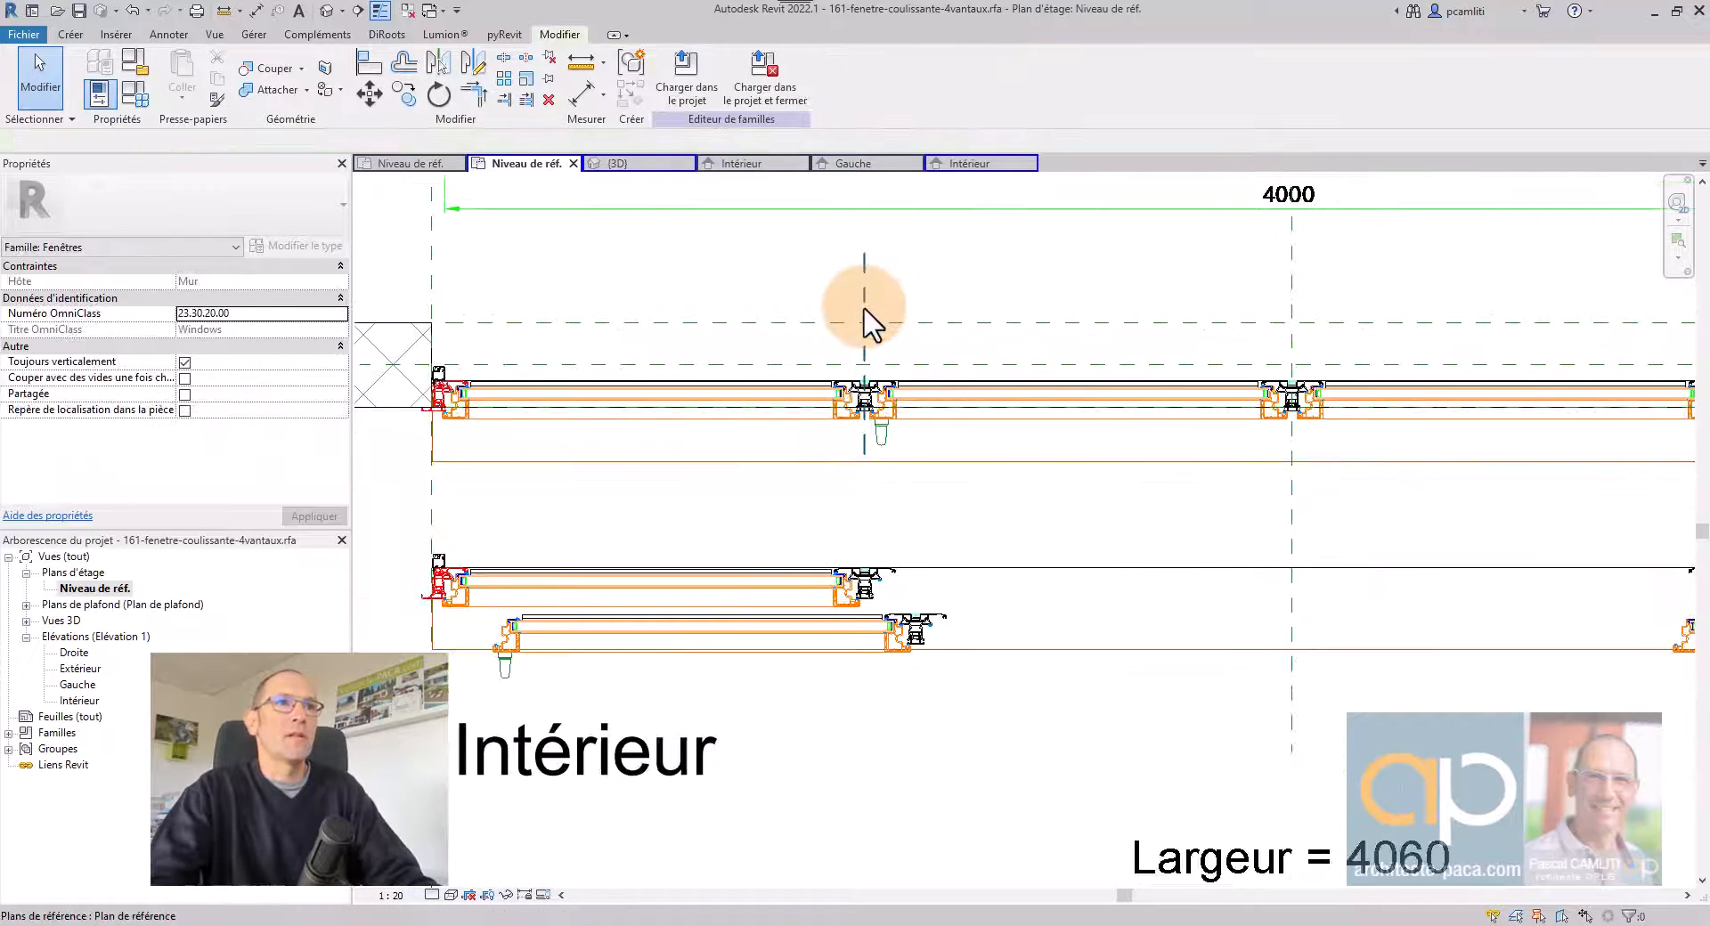
Copy the first joint's reference plane to the centre of the joint between the third and fourth panels.
left_click(863, 306)
key("c")
key("o")
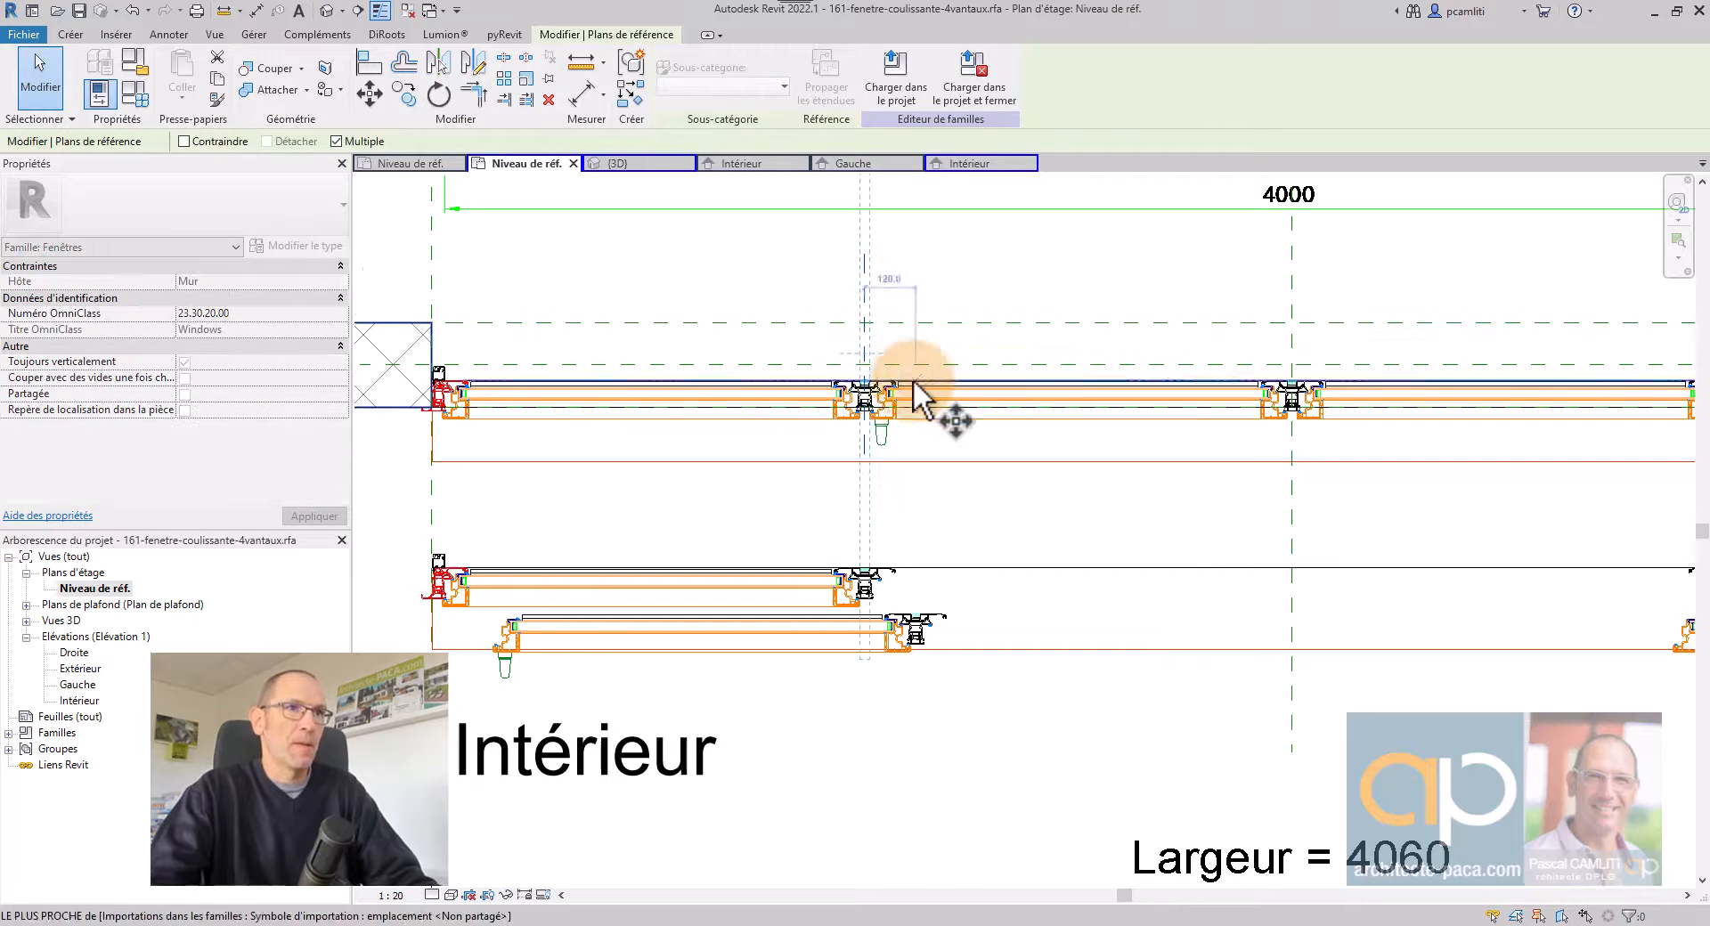
scroll(882, 392, "up", 6)
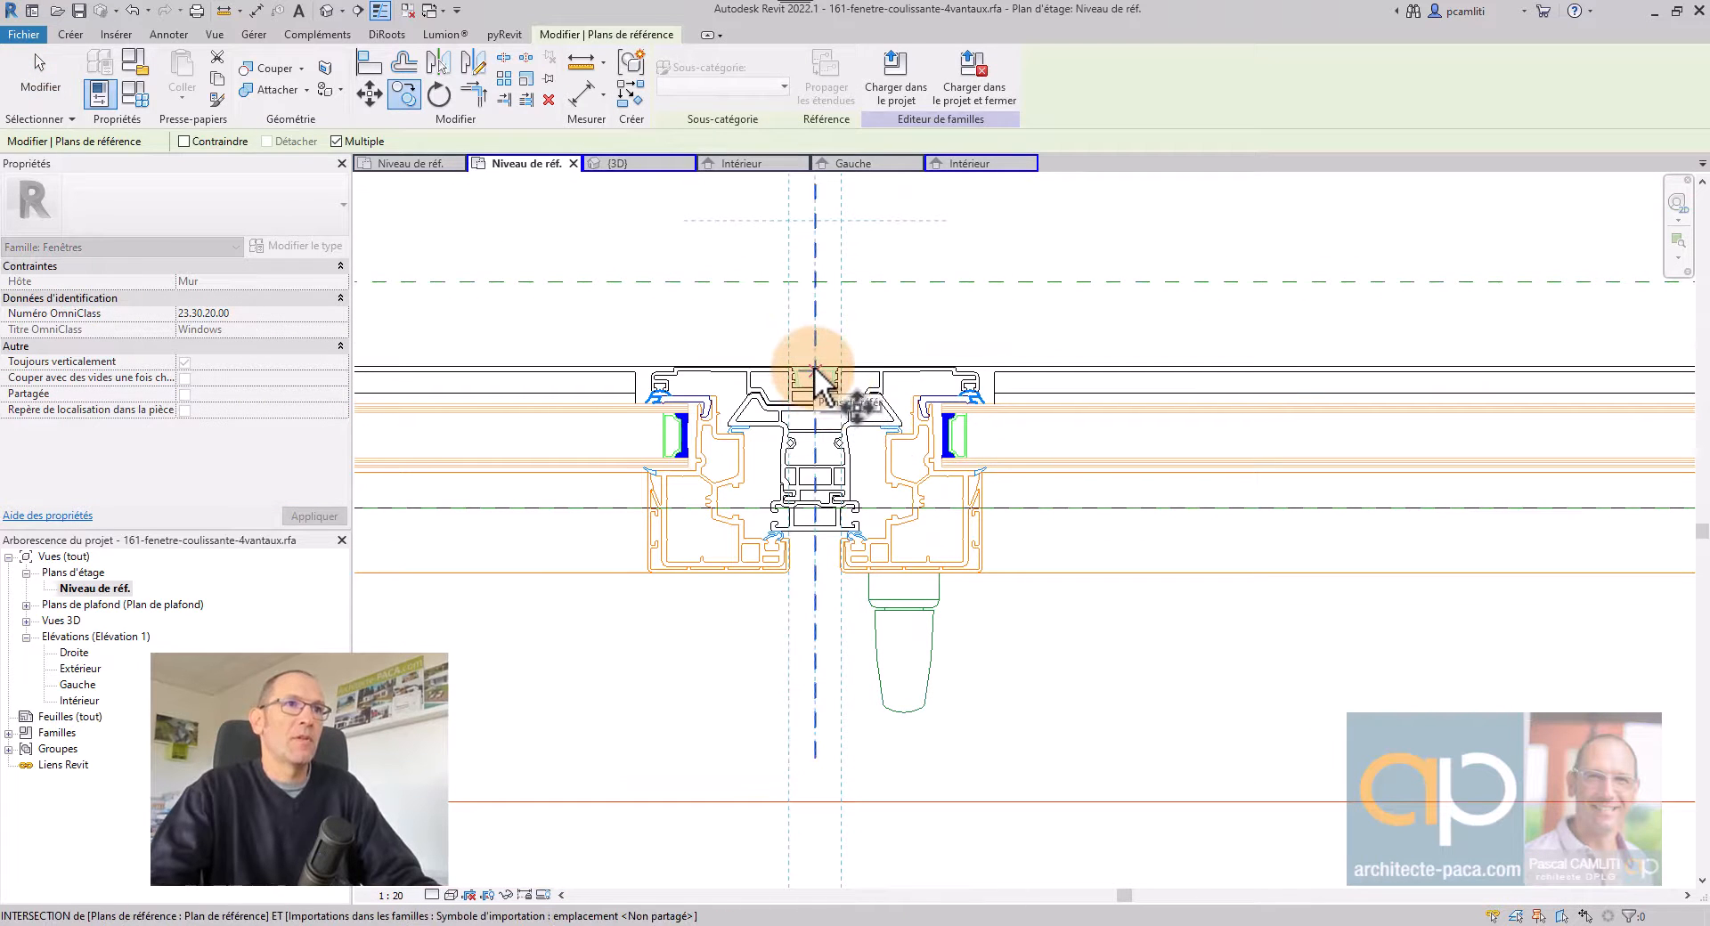
left_click(815, 365)
scroll(1469, 428, "down", 4)
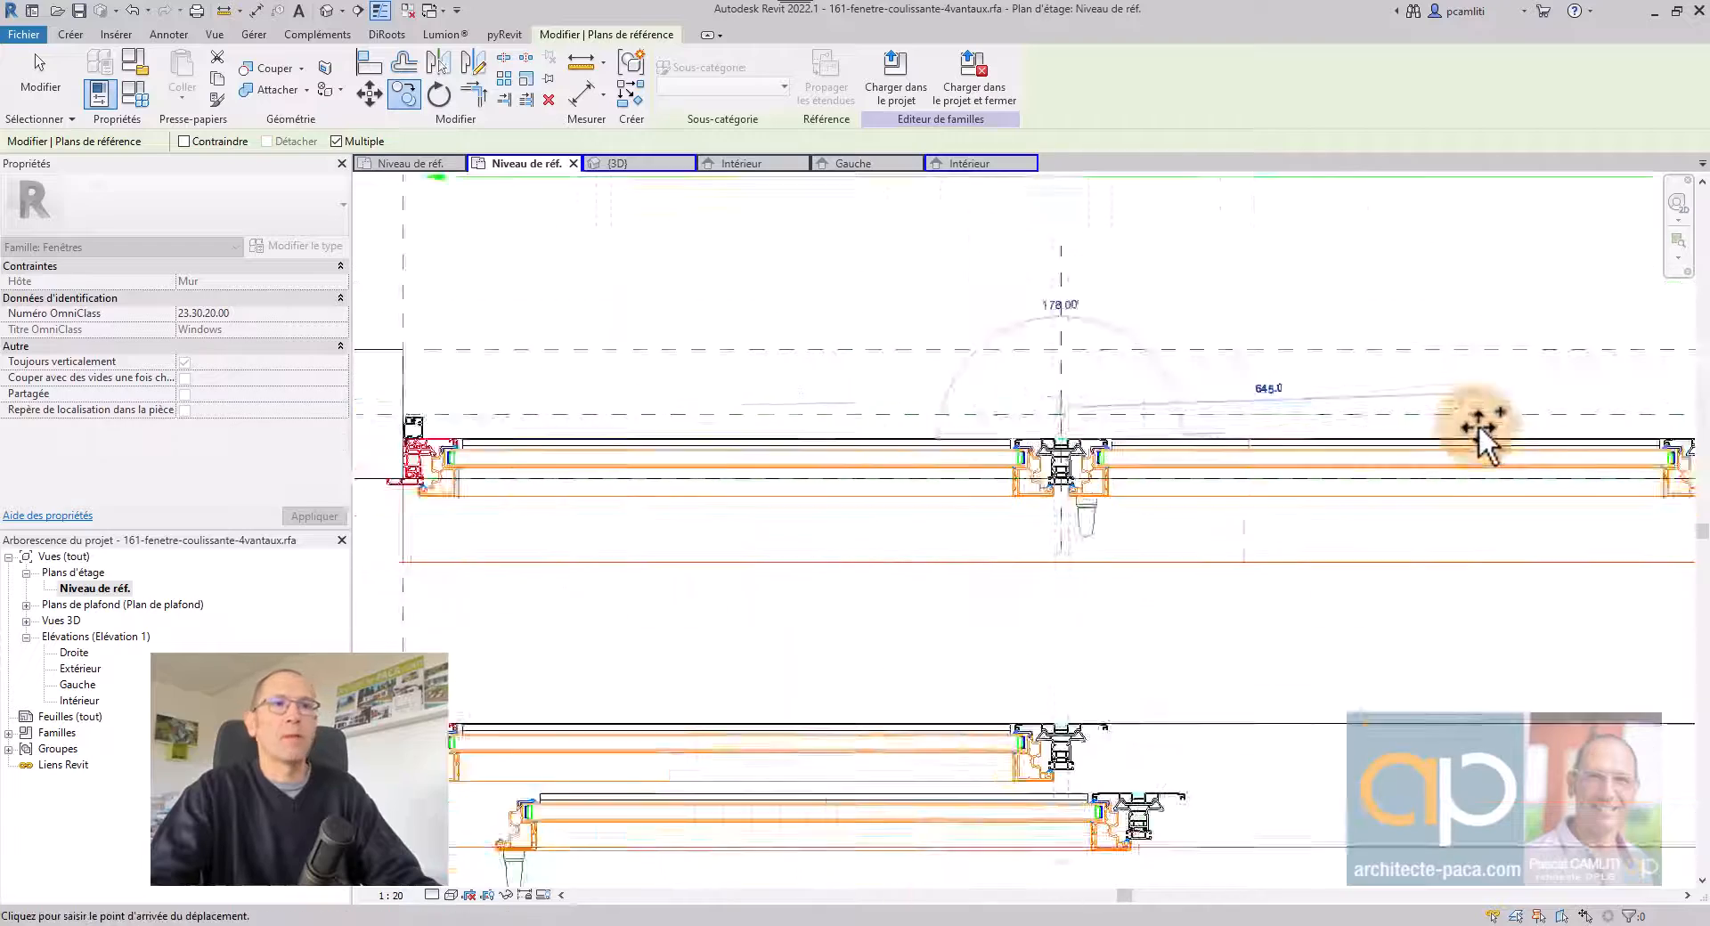
scroll(870, 580, "up", 2)
scroll(1229, 523, "up", 4)
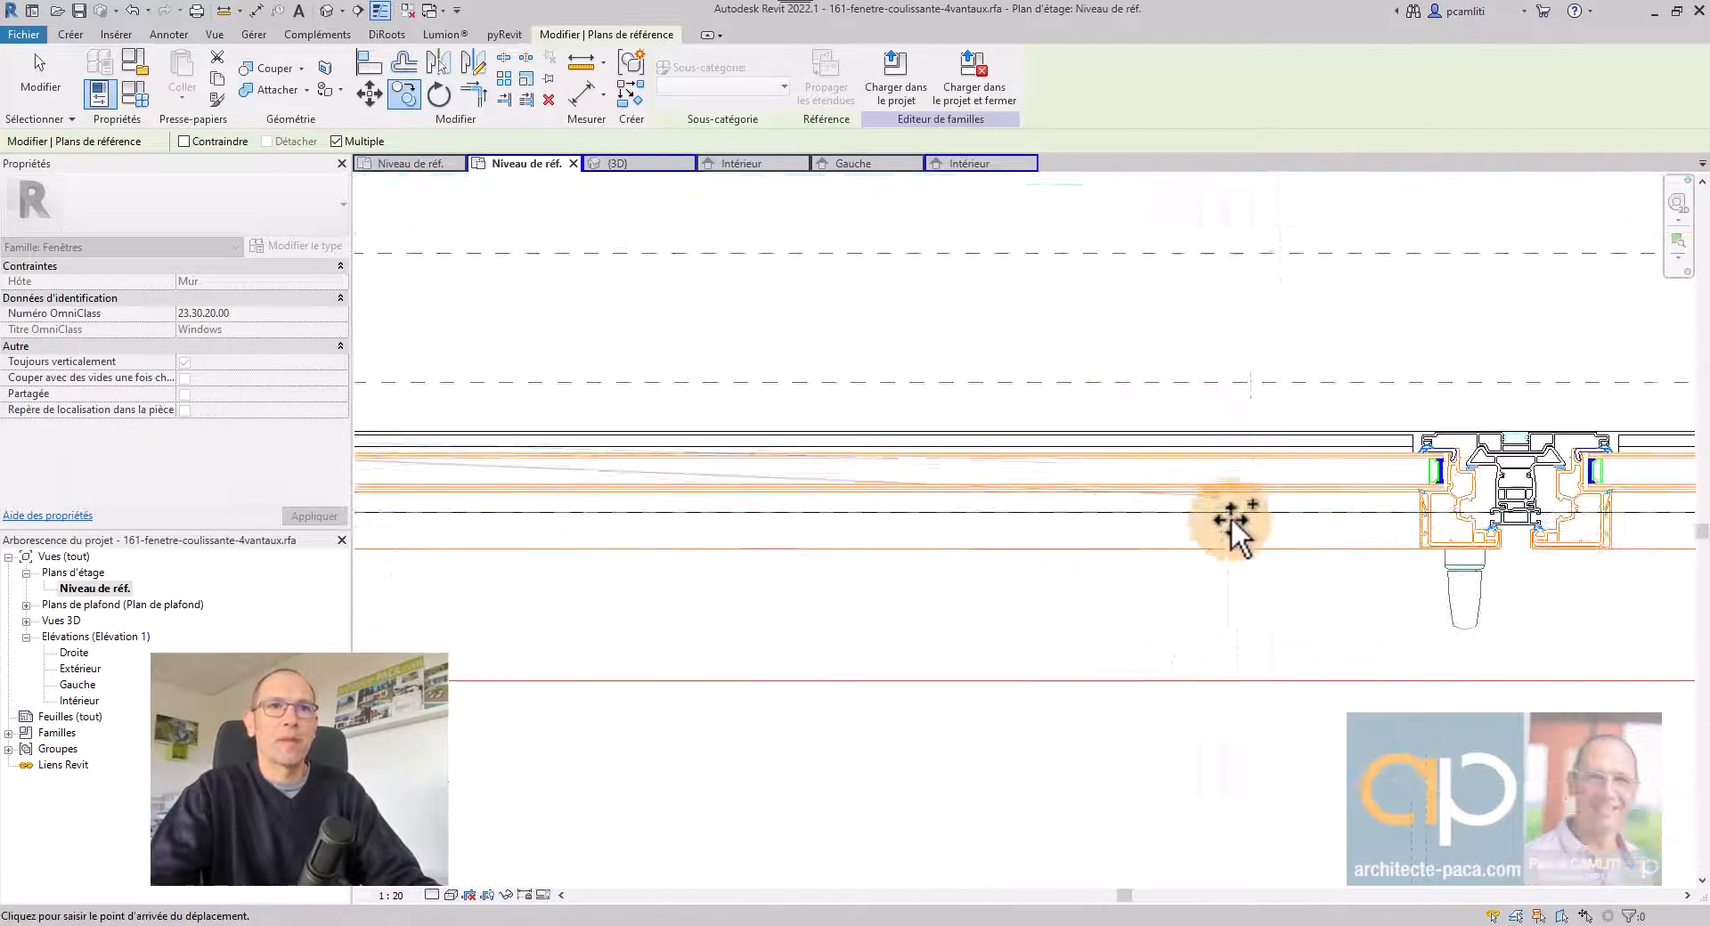
left_click(1521, 429)
key("Escape")
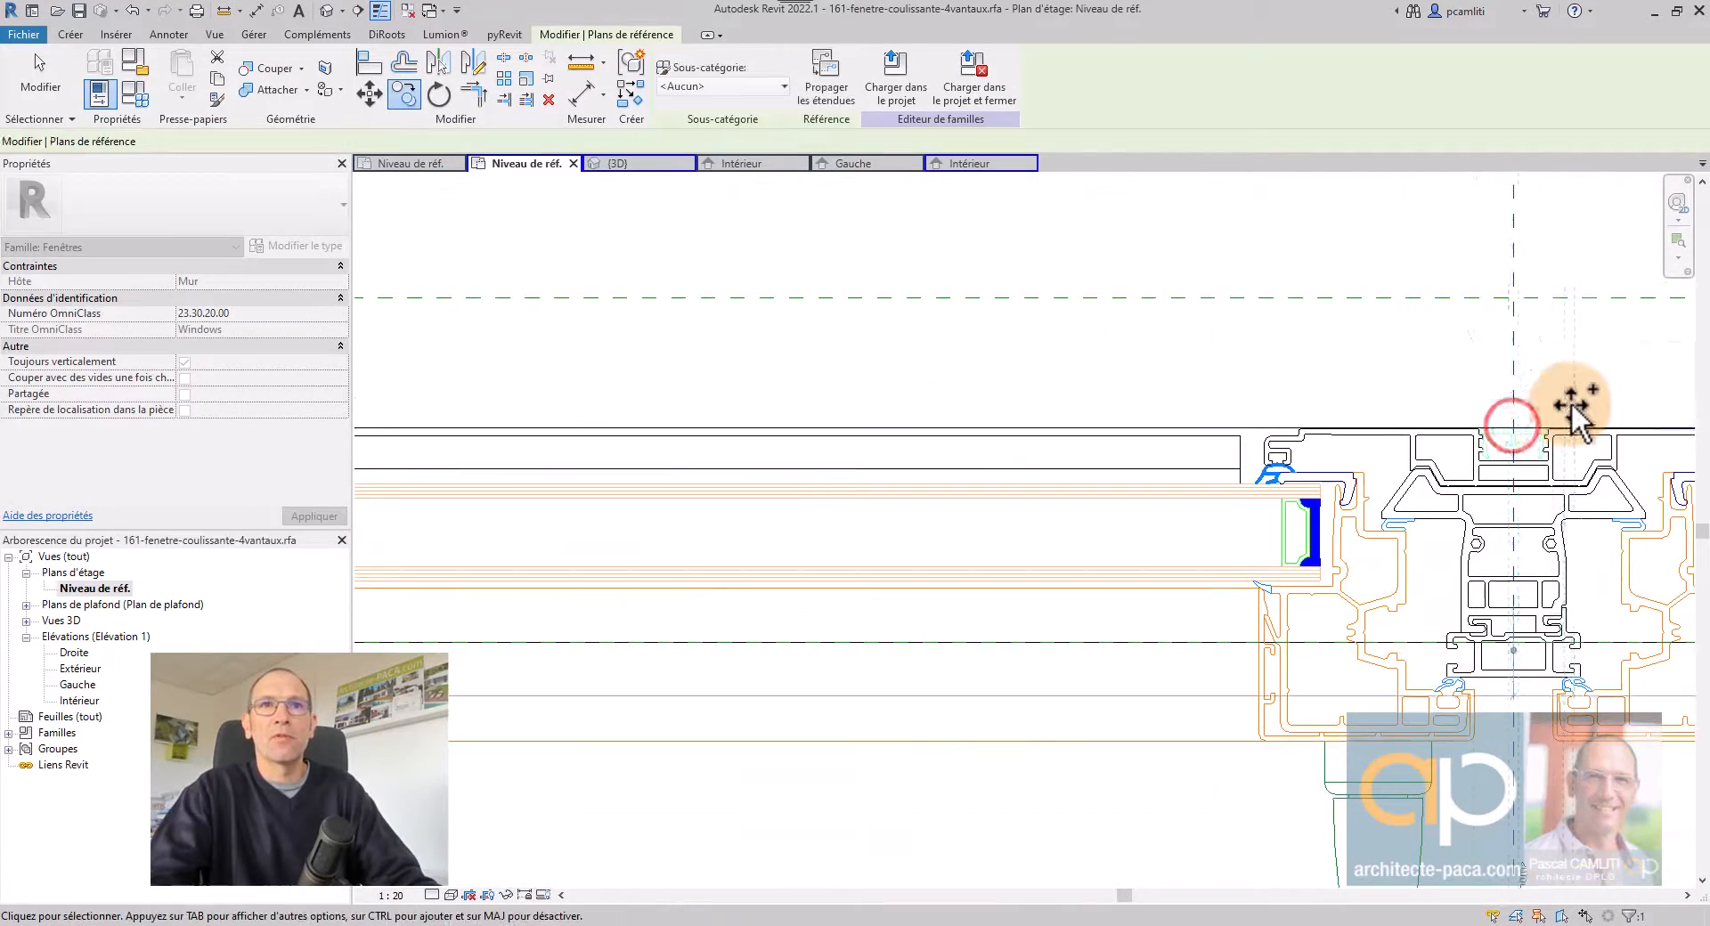
scroll(1569, 401, "down", 3)
scroll(1571, 405, "down", 7)
left_click(1491, 499)
scroll(1465, 497, "up", 1)
middle_click_drag(1461, 495, 1304, 540)
scroll(1304, 540, "down", 2)
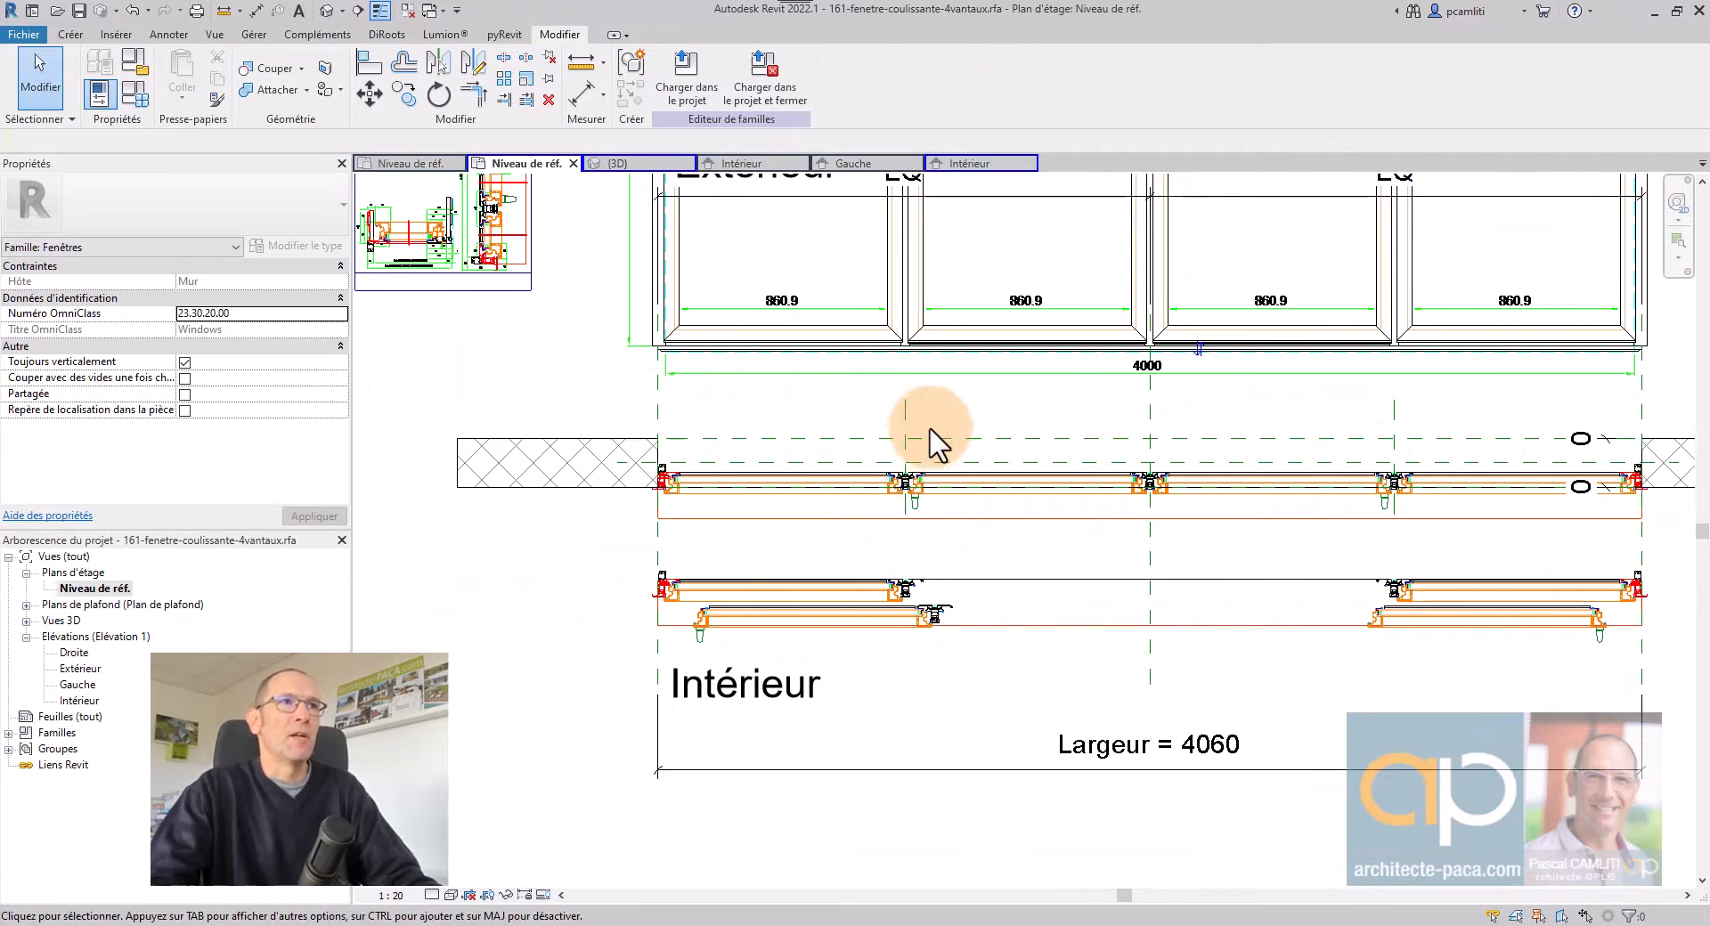
Save the family and import PRO.01.DWG.R&D-22-03-17 (revit).dwg in millimetres into the Intérieur elevation.
left_click(999, 166)
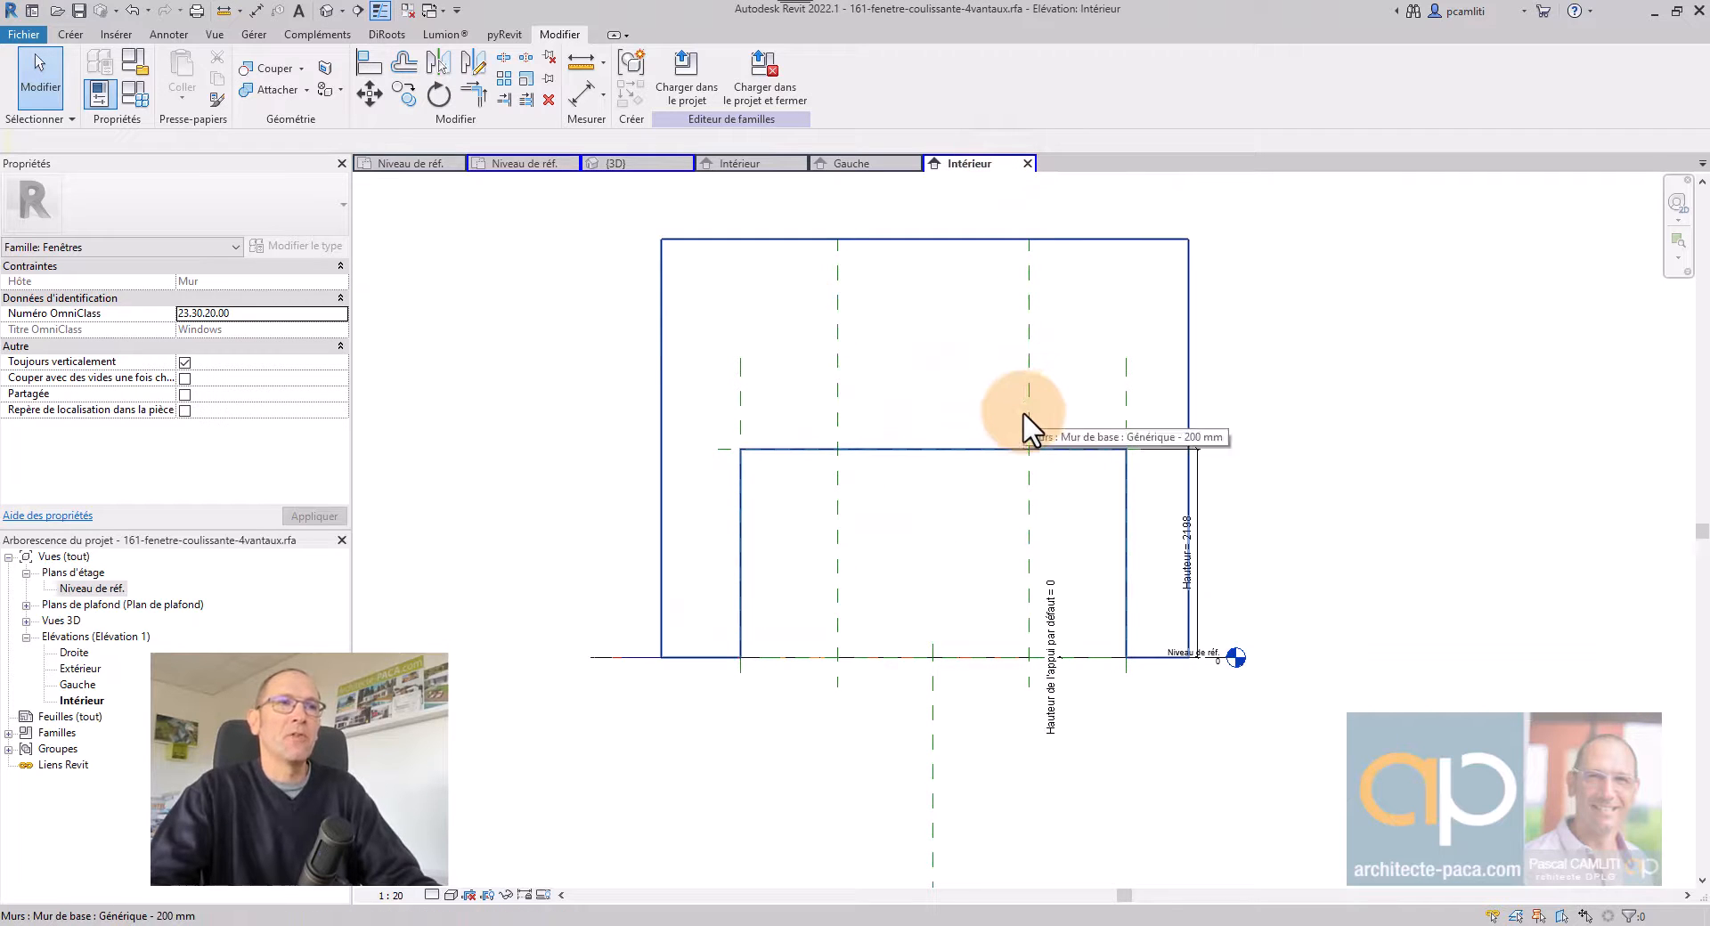
left_click(79, 11)
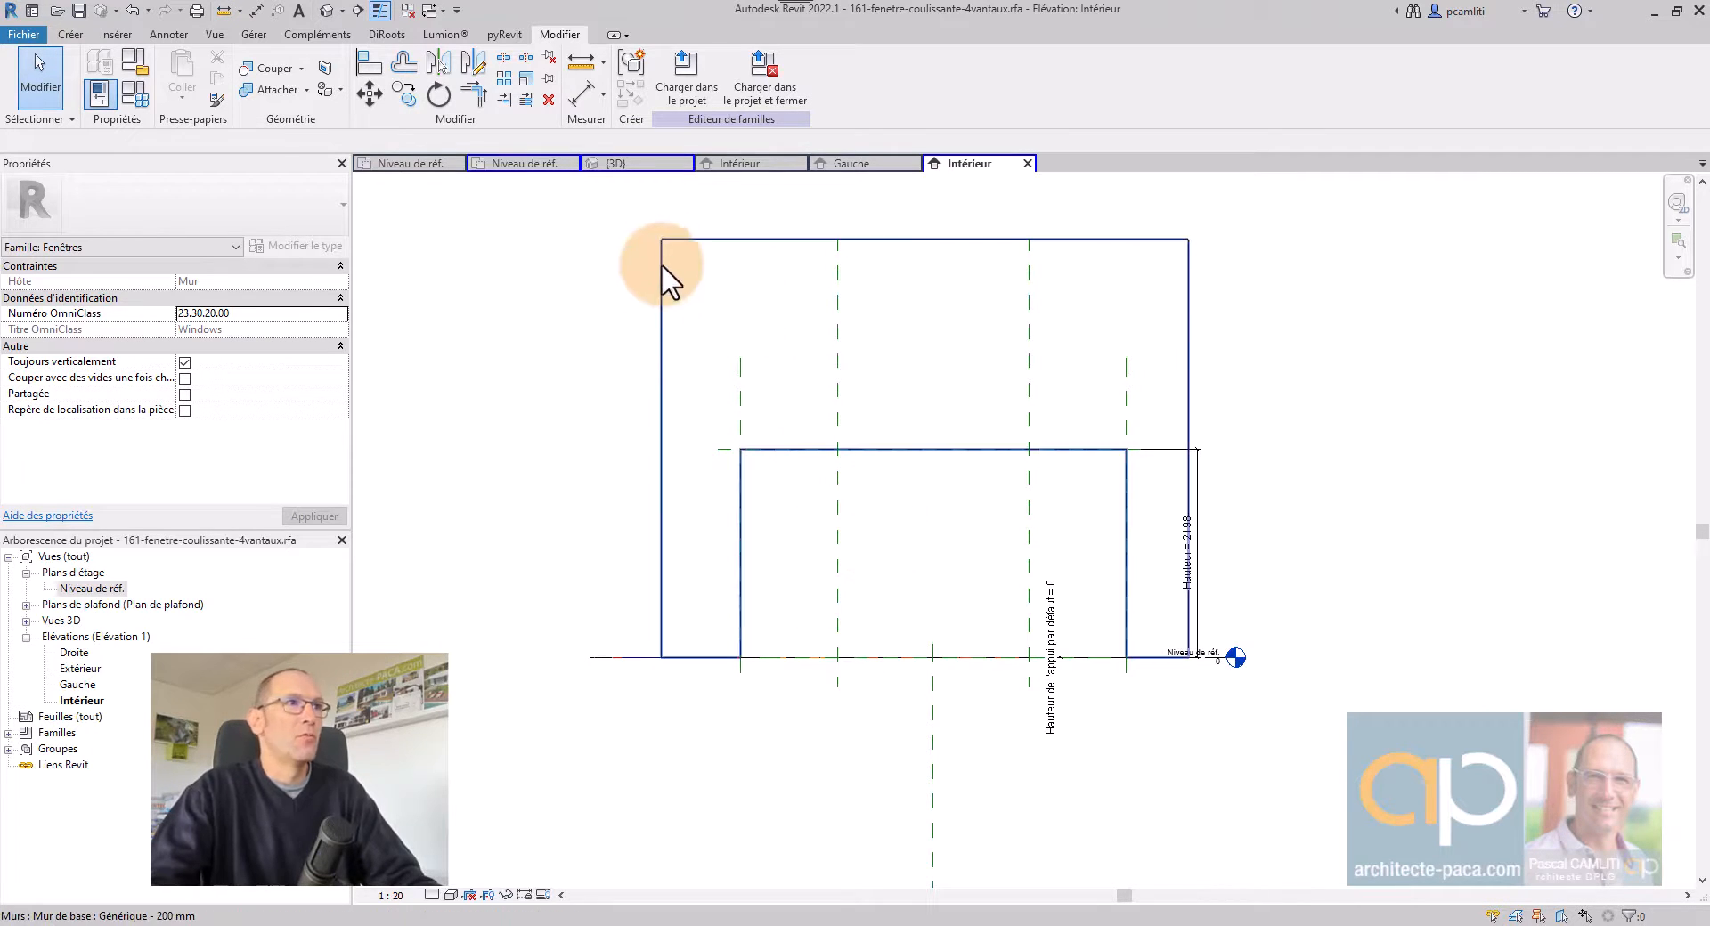
left_click(111, 35)
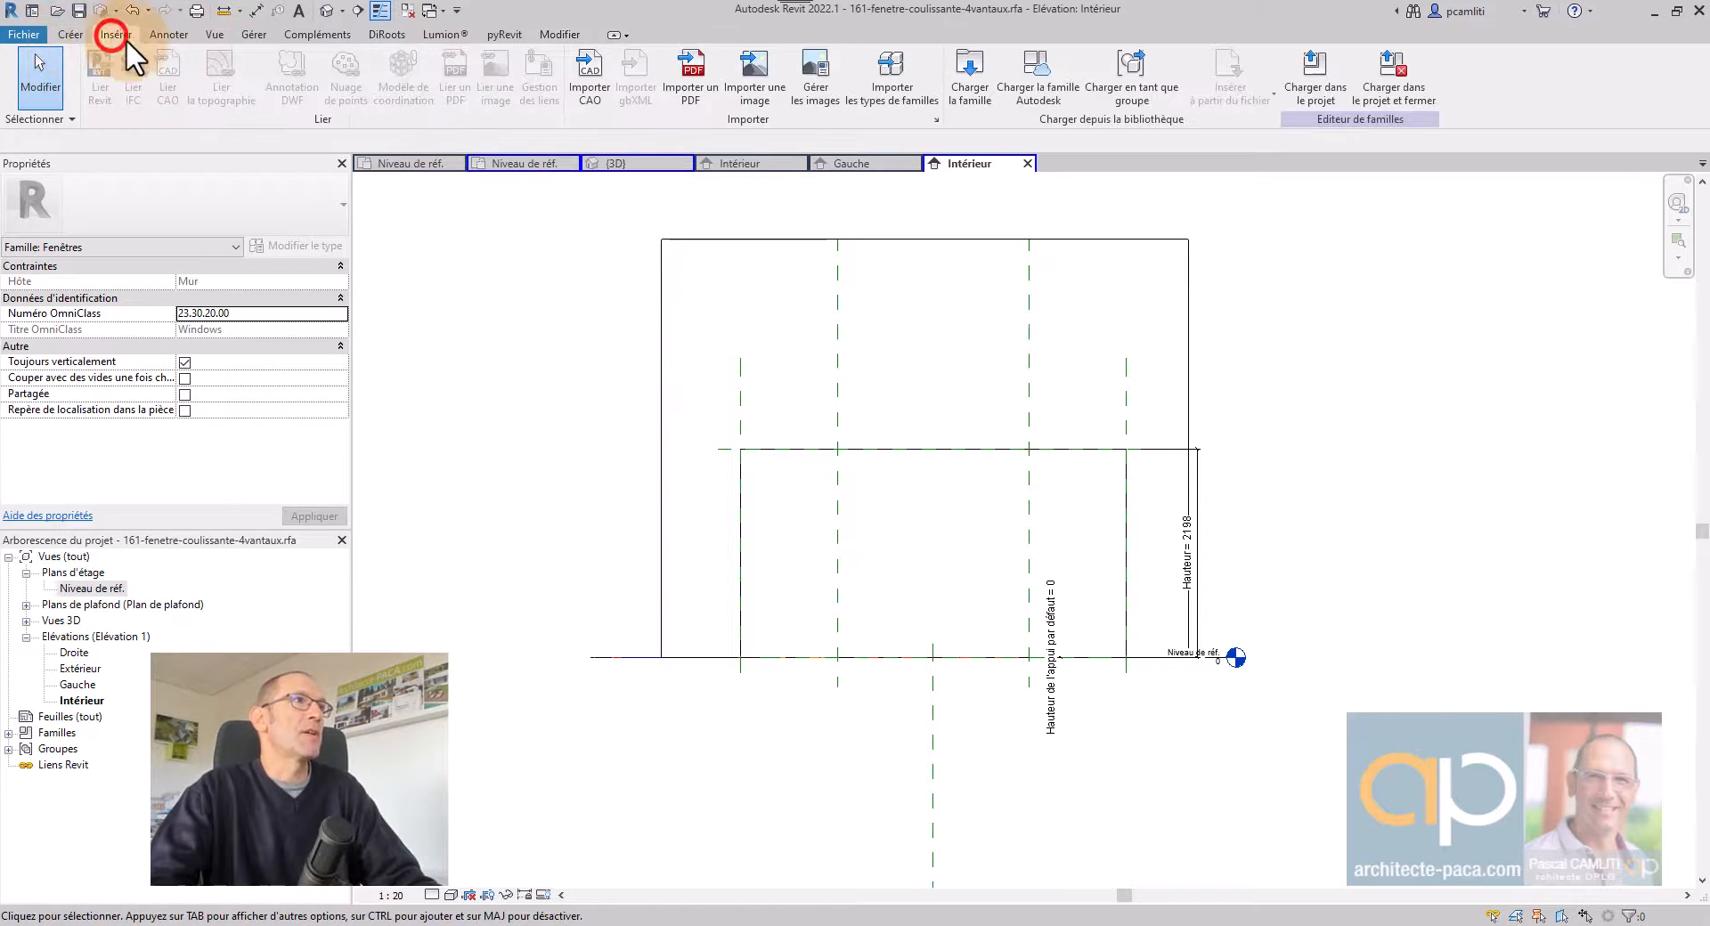
left_click(597, 64)
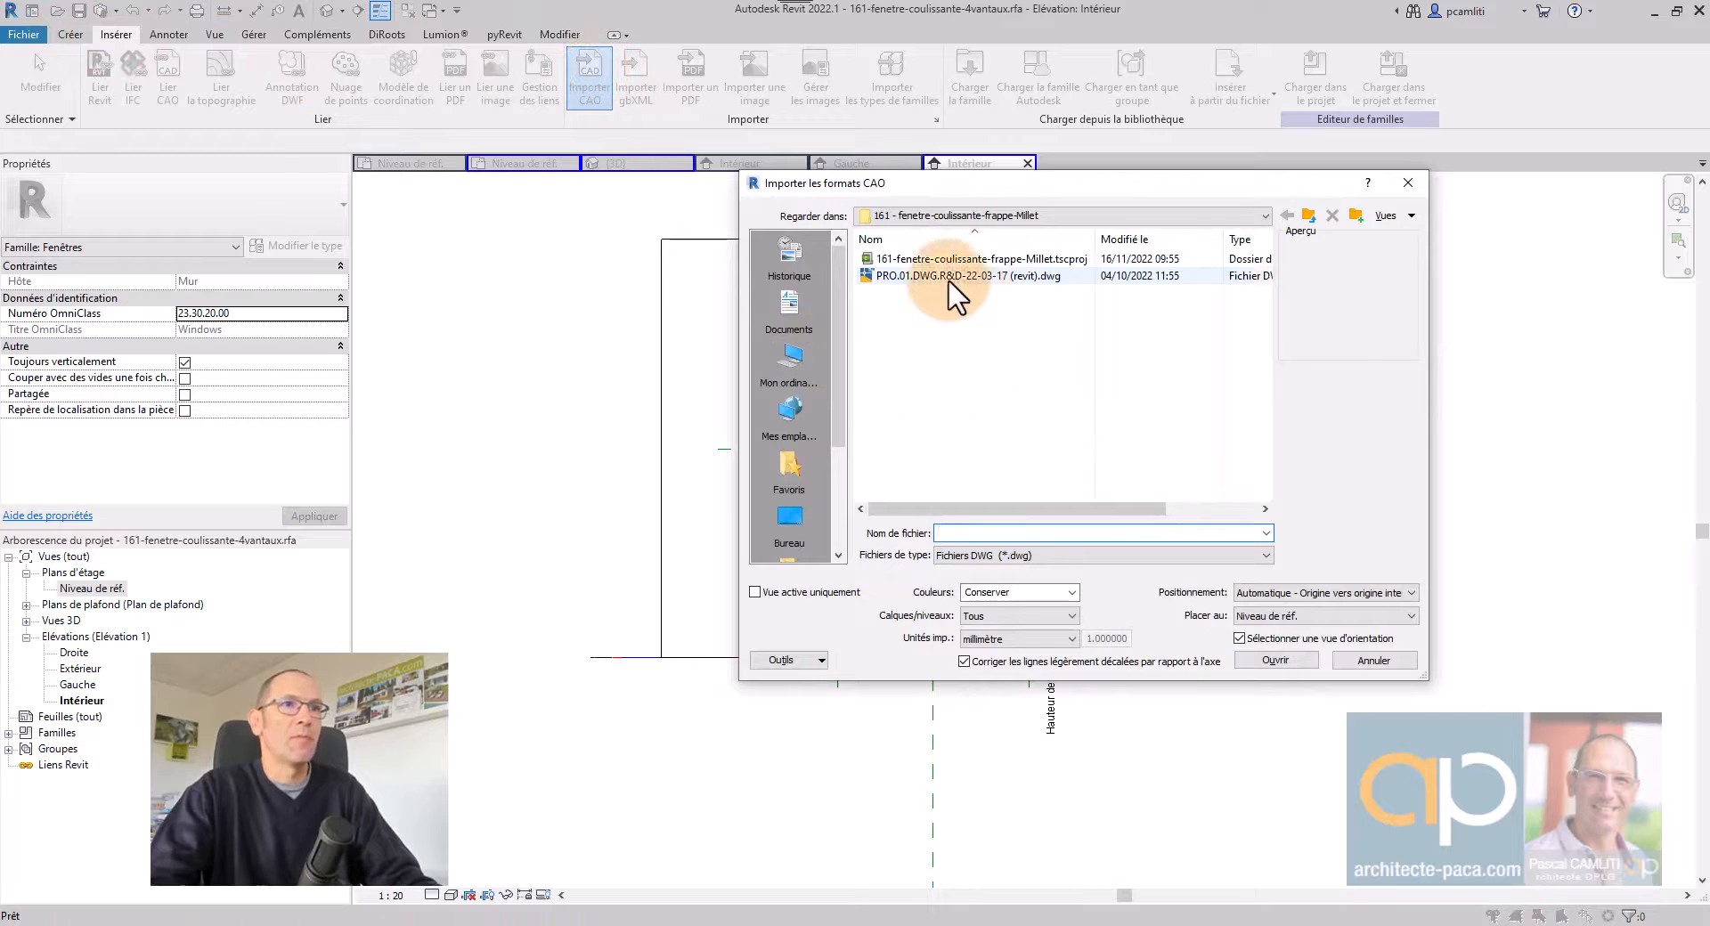
left_click(948, 276)
left_click(1283, 657)
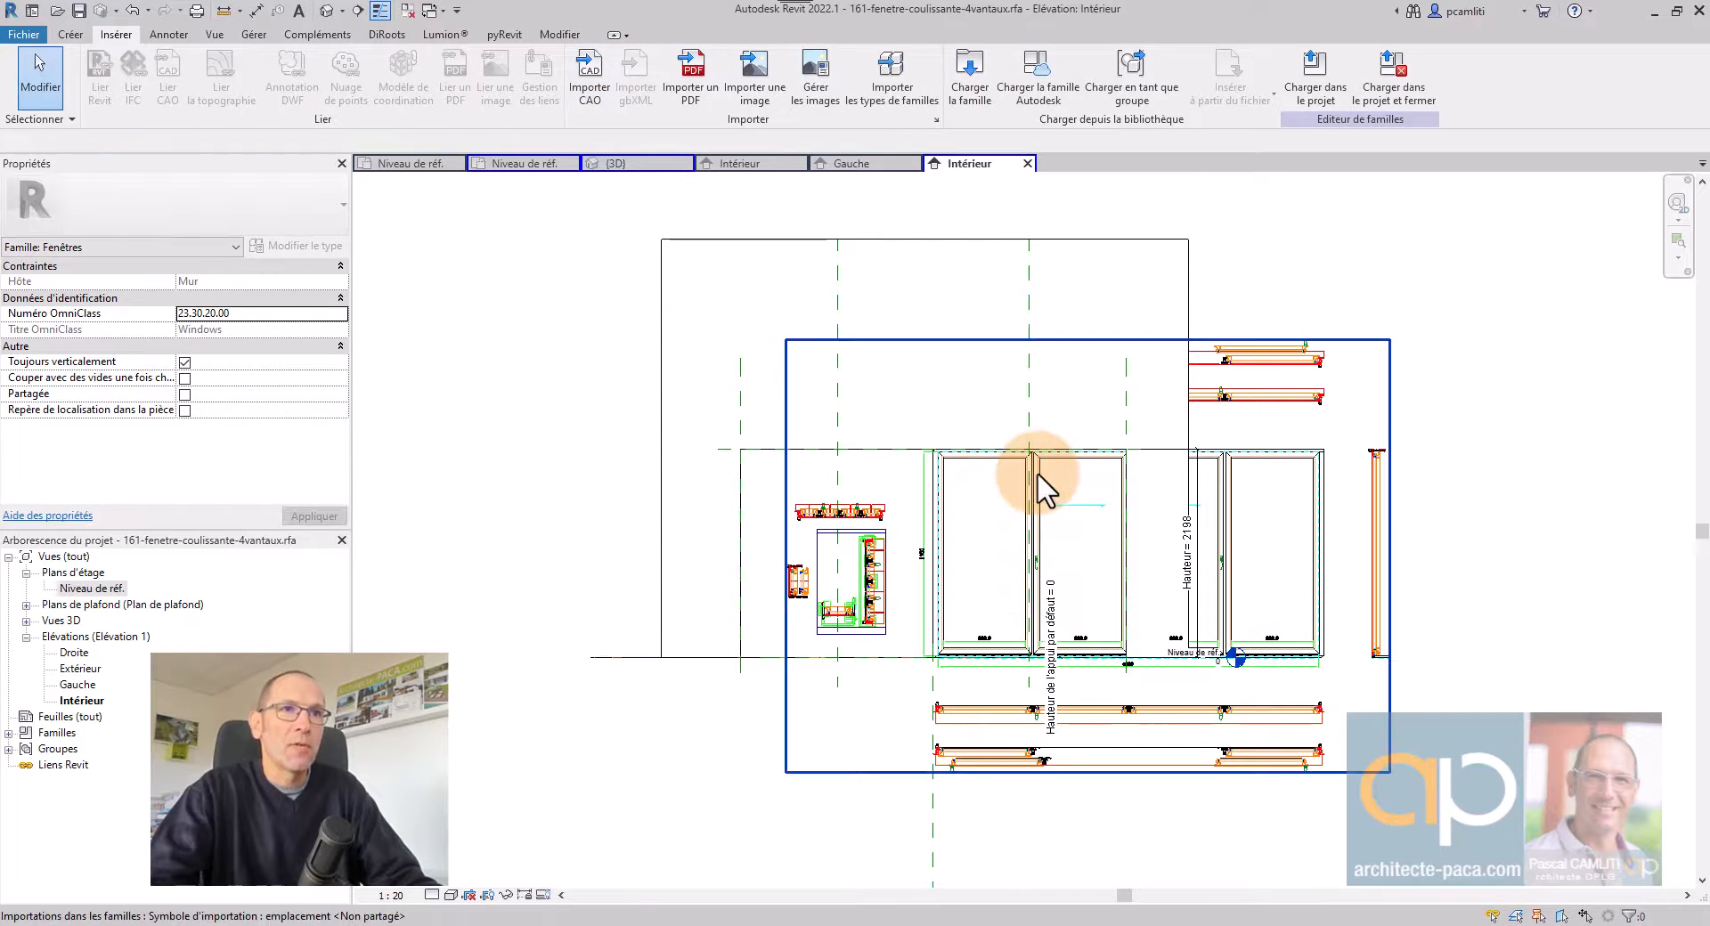
Unpin the imported DWG and move it from its first panel joint's midpoint onto the matching vertical reference plane.
left_click(1038, 472)
scroll(1033, 492, "up", 1)
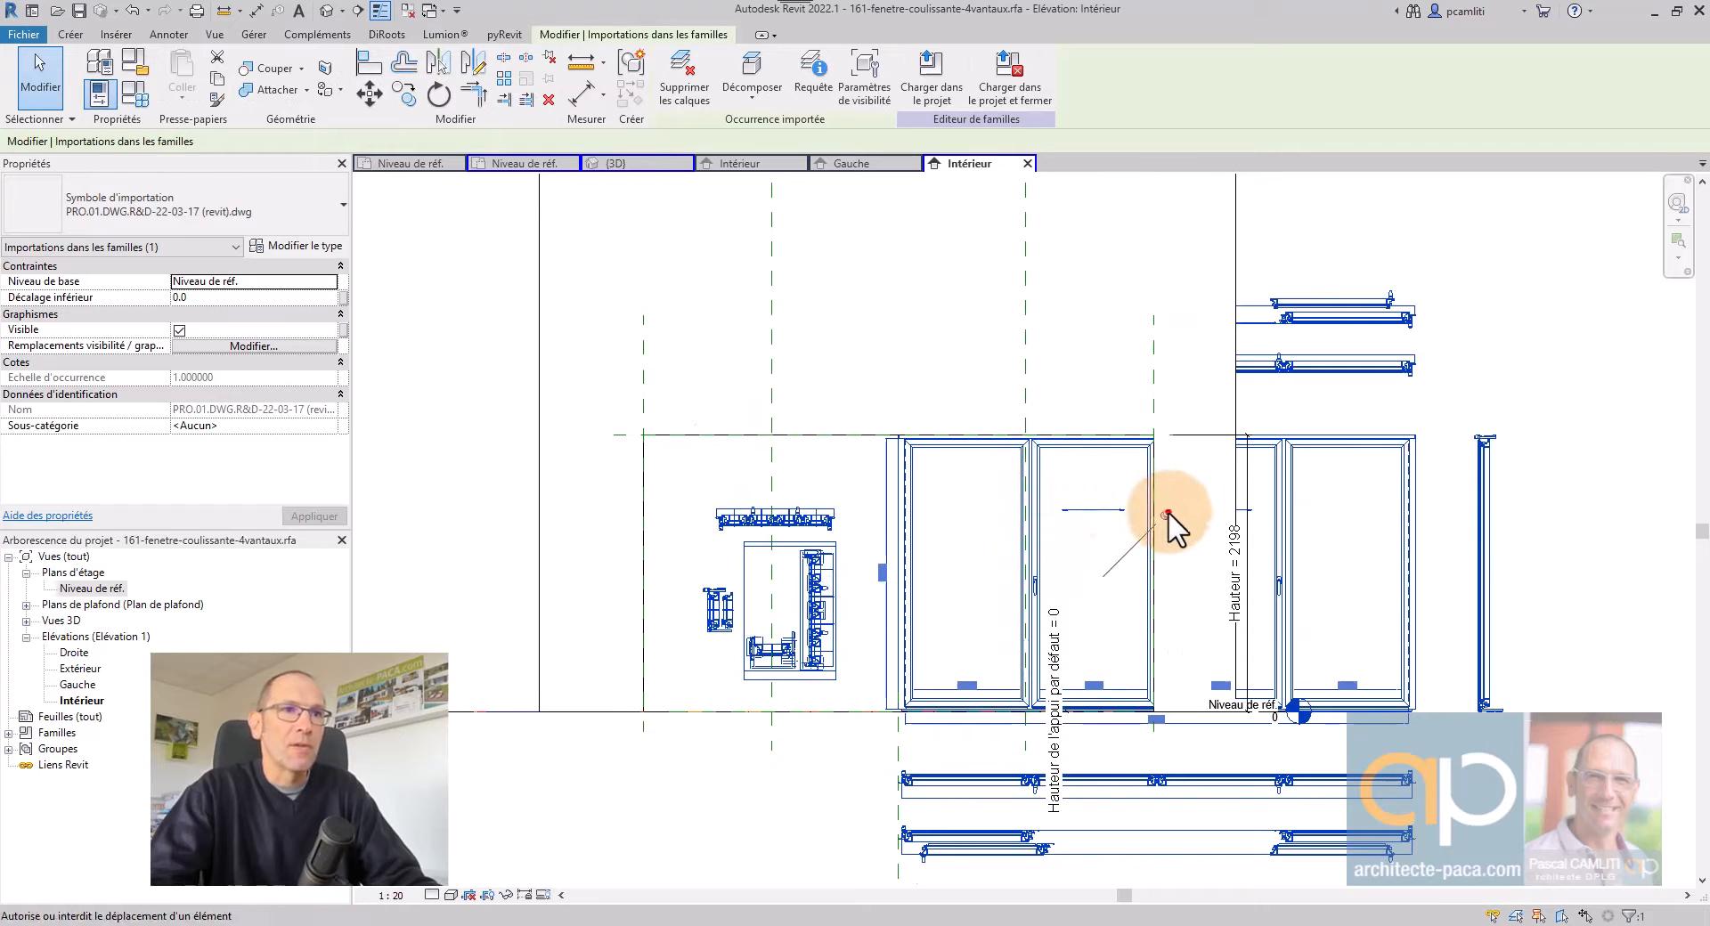
scroll(1165, 516, "up", 2)
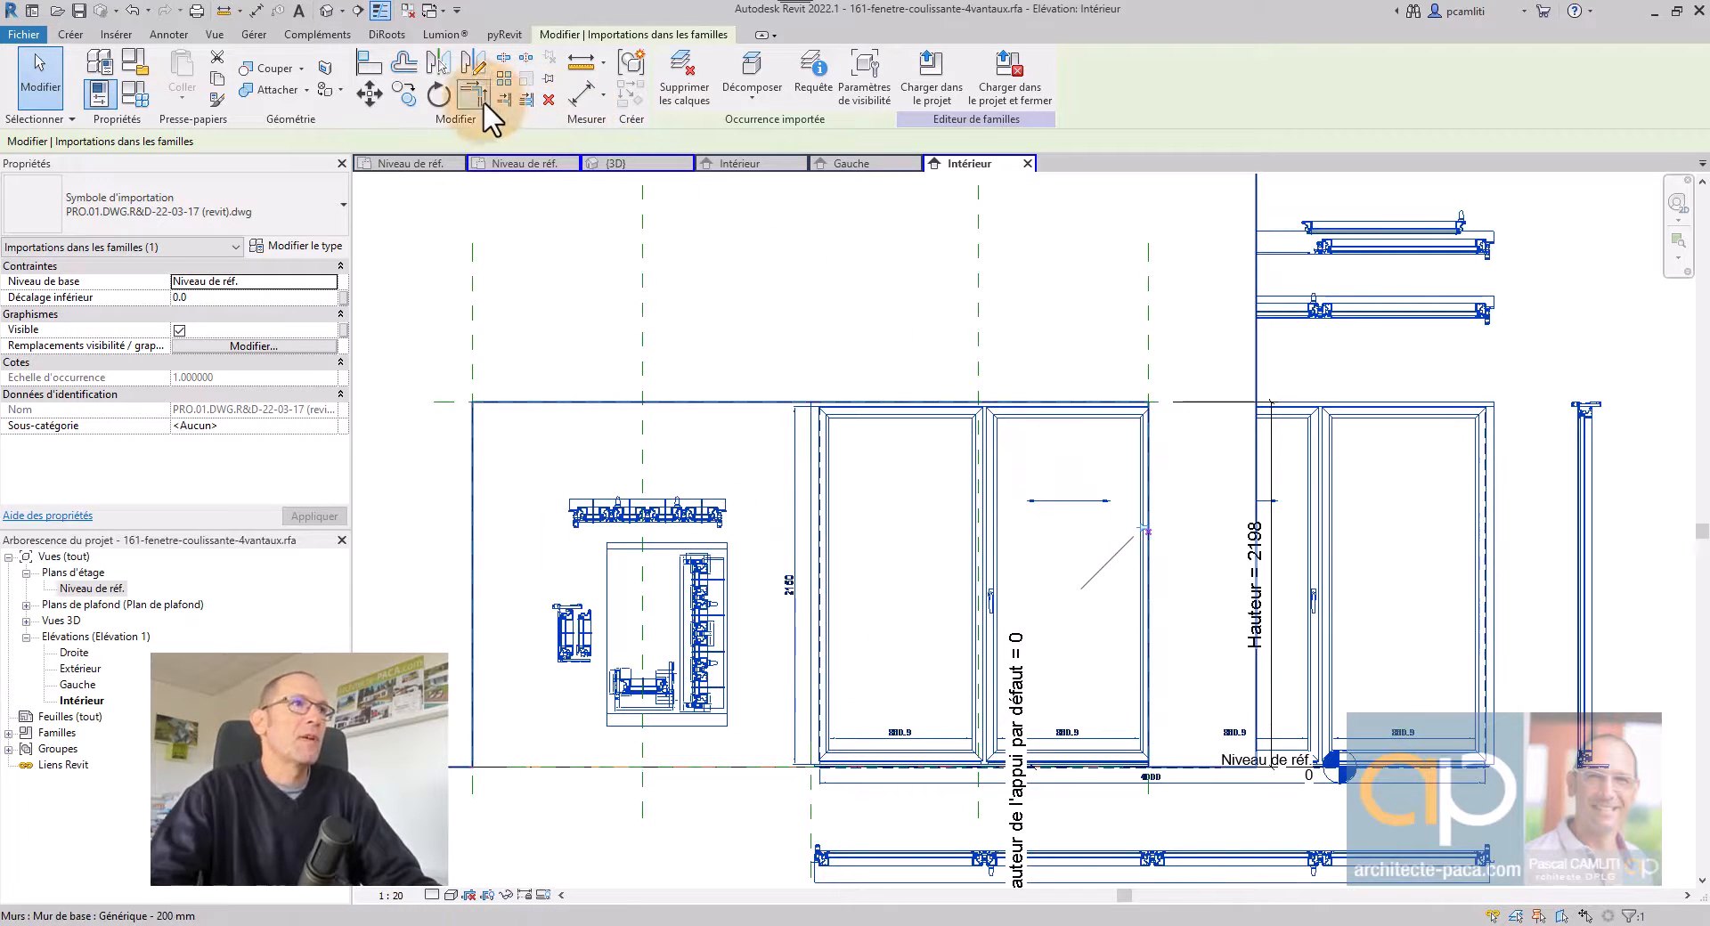
left_click(379, 90)
scroll(989, 392, "up", 2)
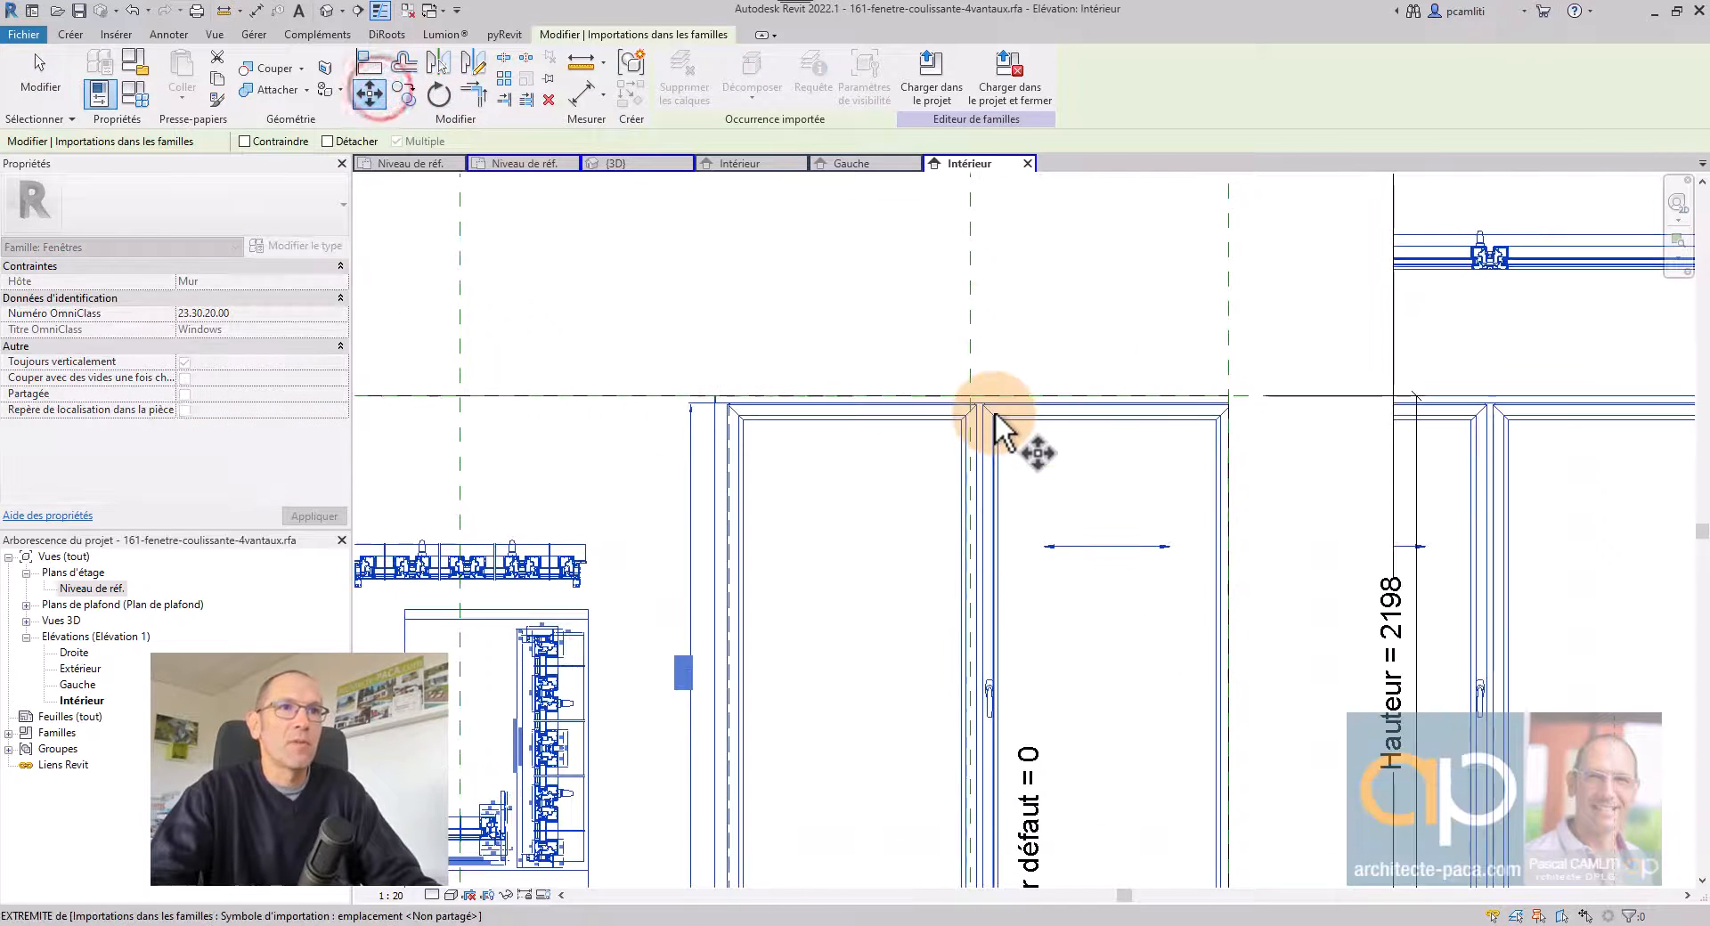
scroll(981, 406, "up", 2)
scroll(984, 423, "up", 2)
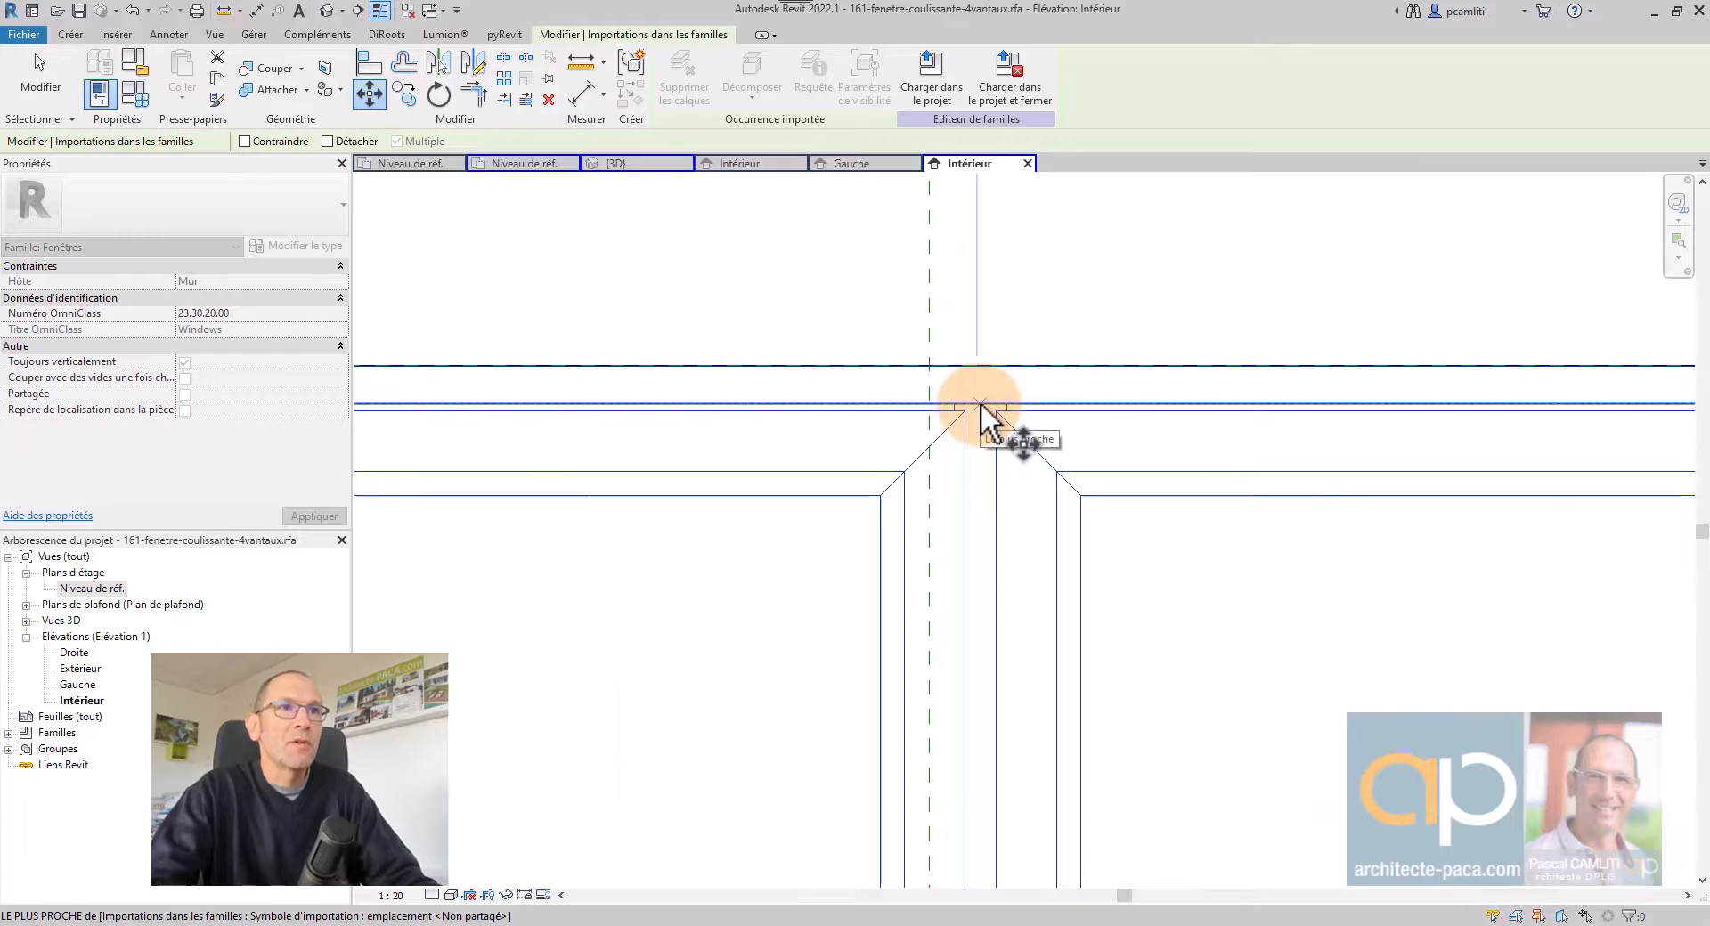
scroll(985, 406, "down", 5)
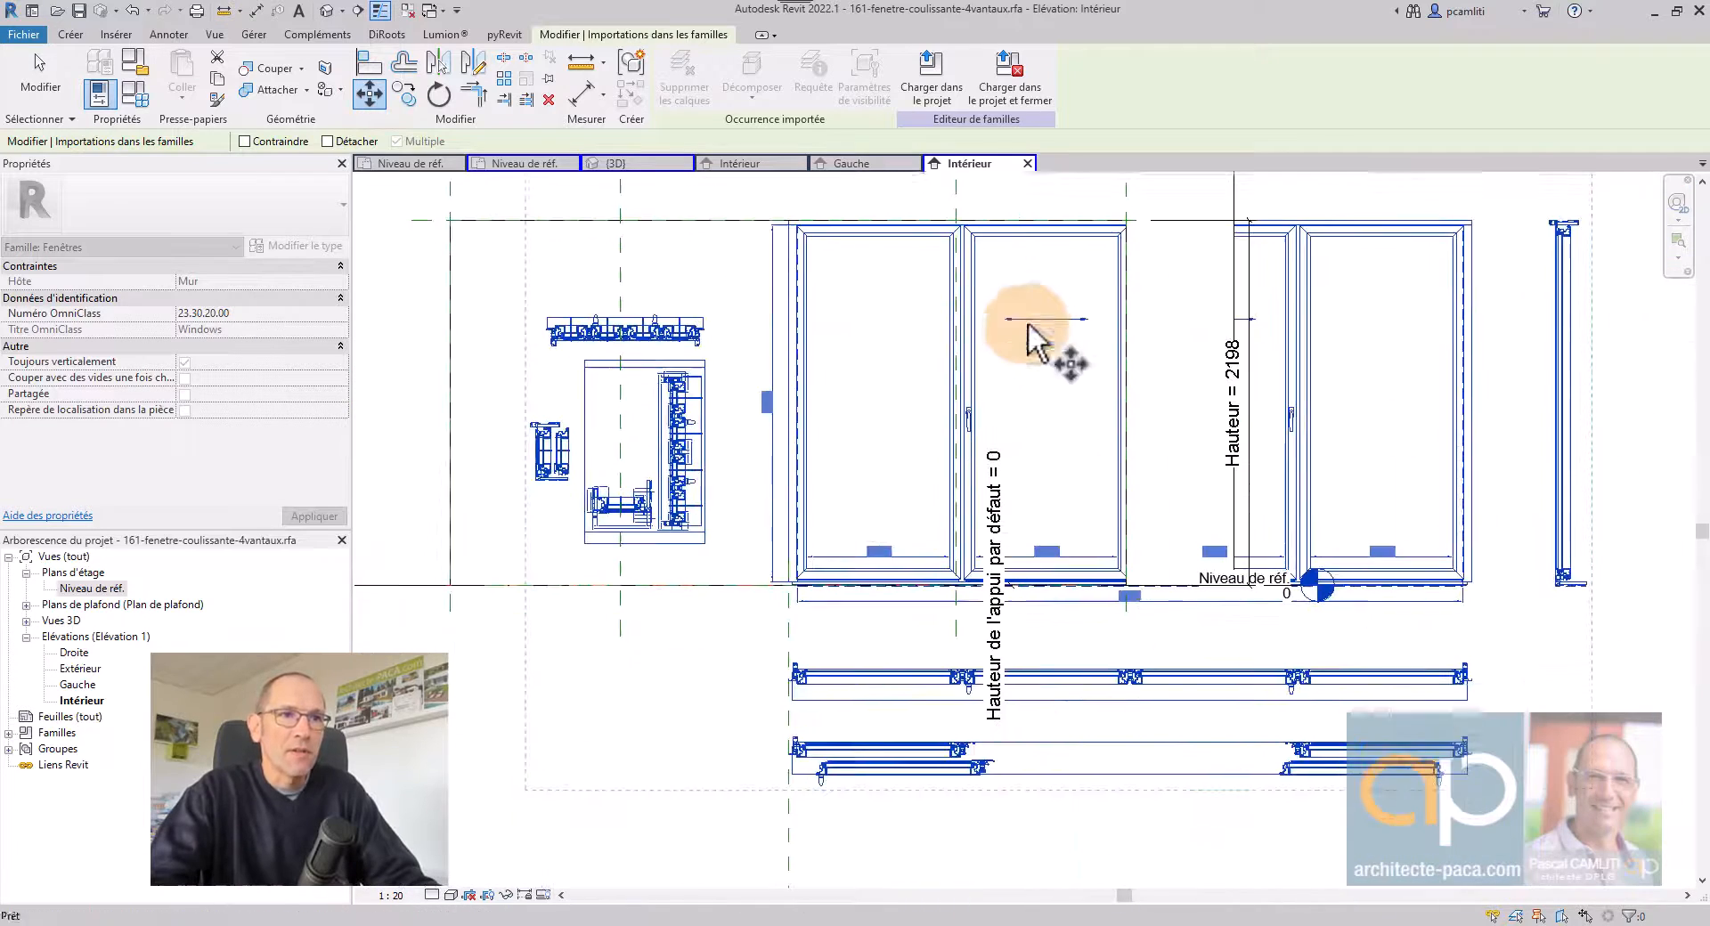
scroll(995, 686, "up", 6)
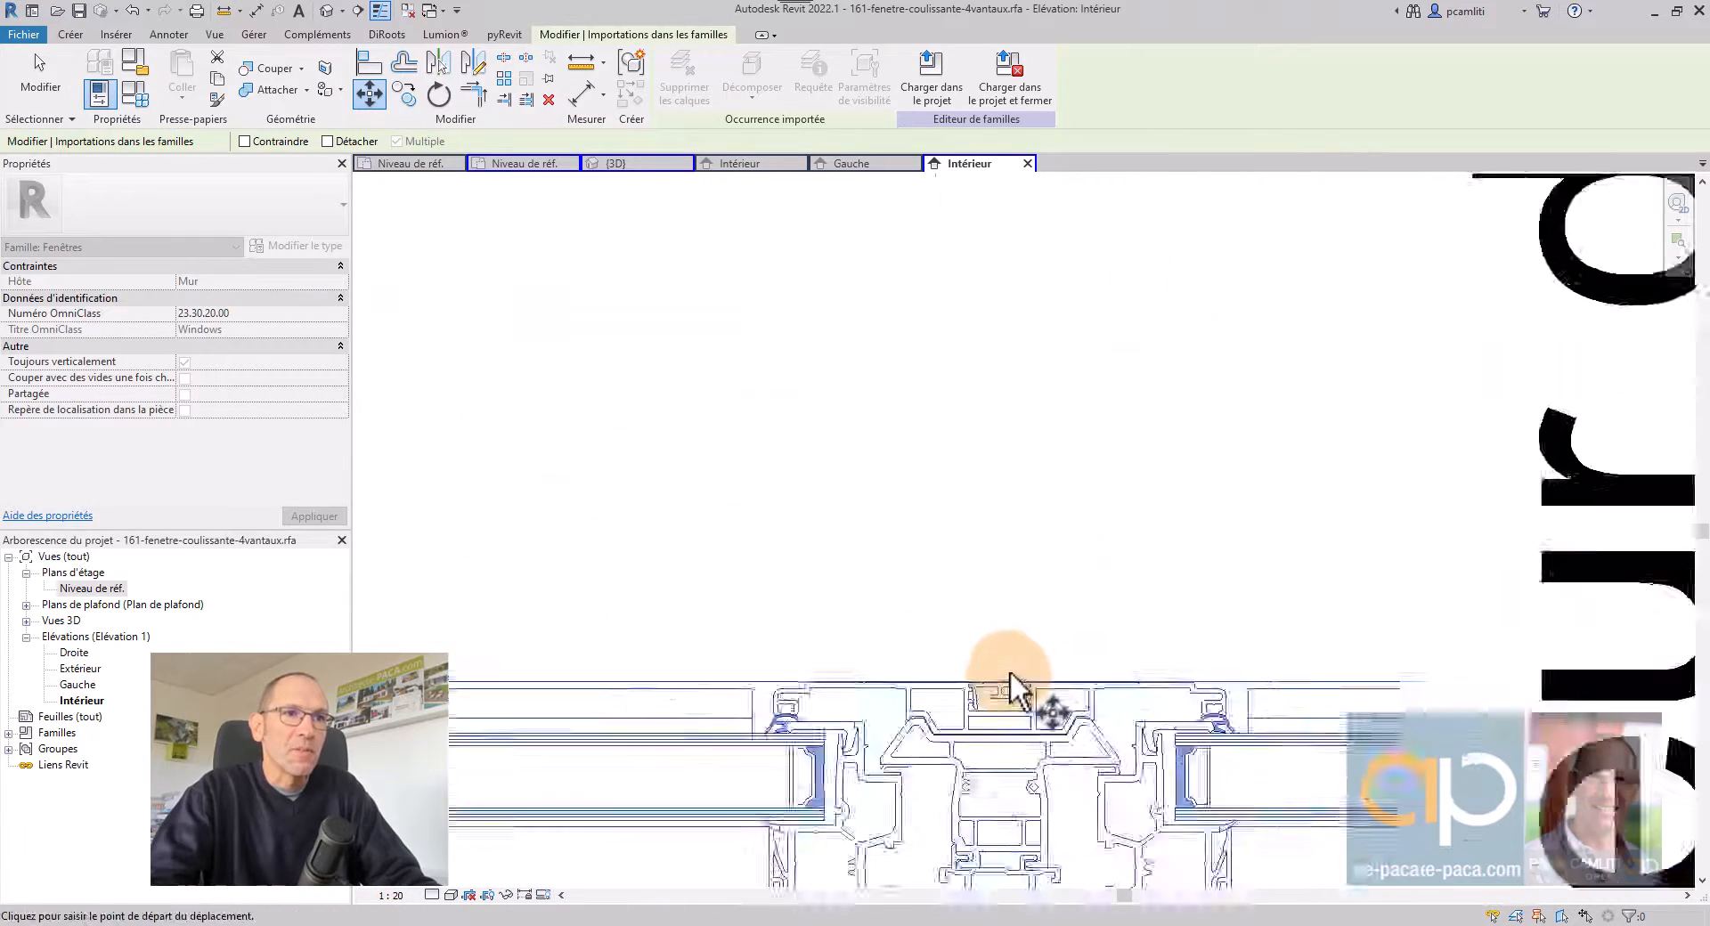
left_click(997, 691)
scroll(999, 681, "up", 2)
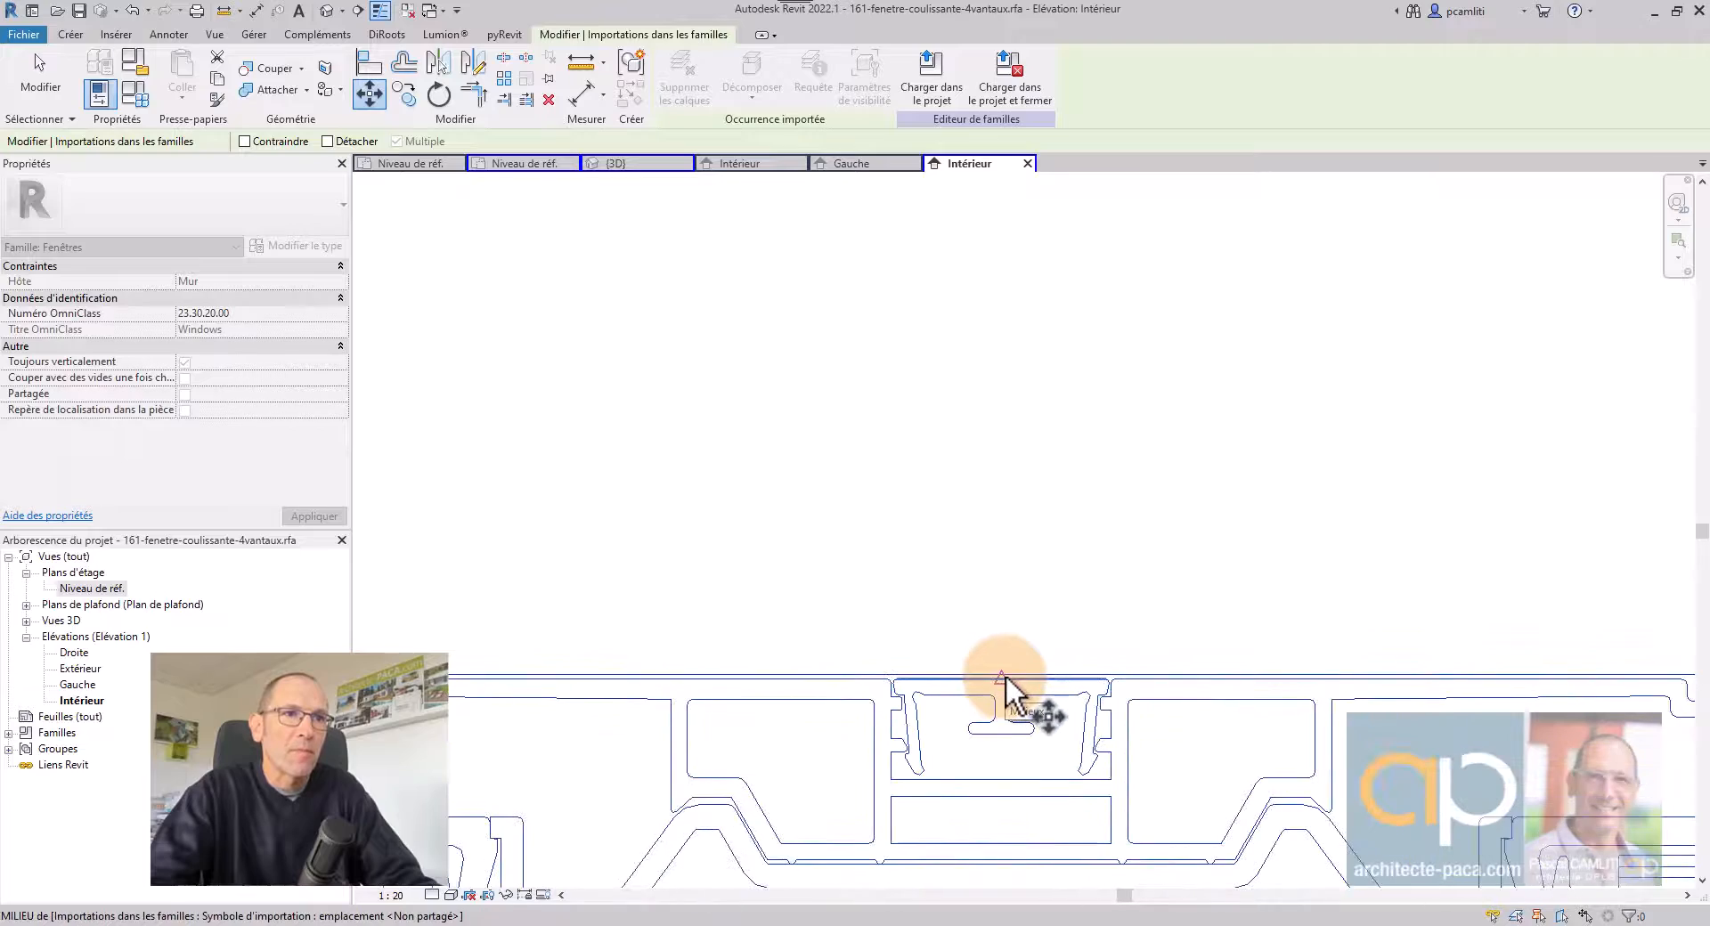
scroll(1012, 643, "down", 5)
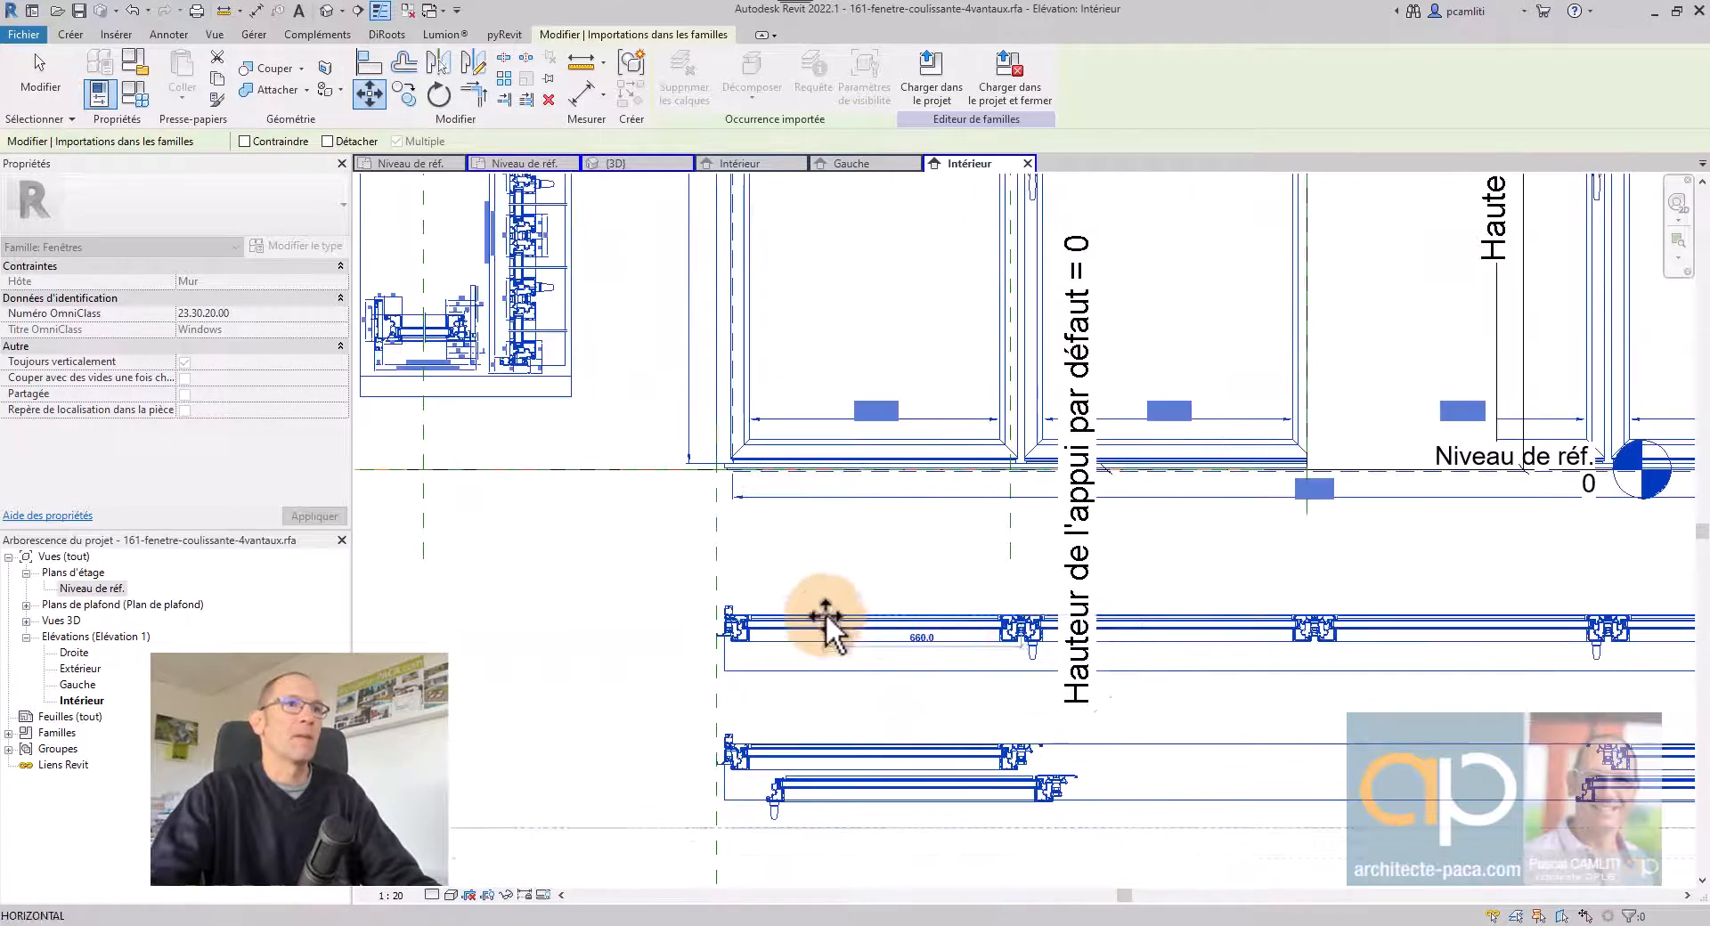
scroll(1126, 695, "down", 3)
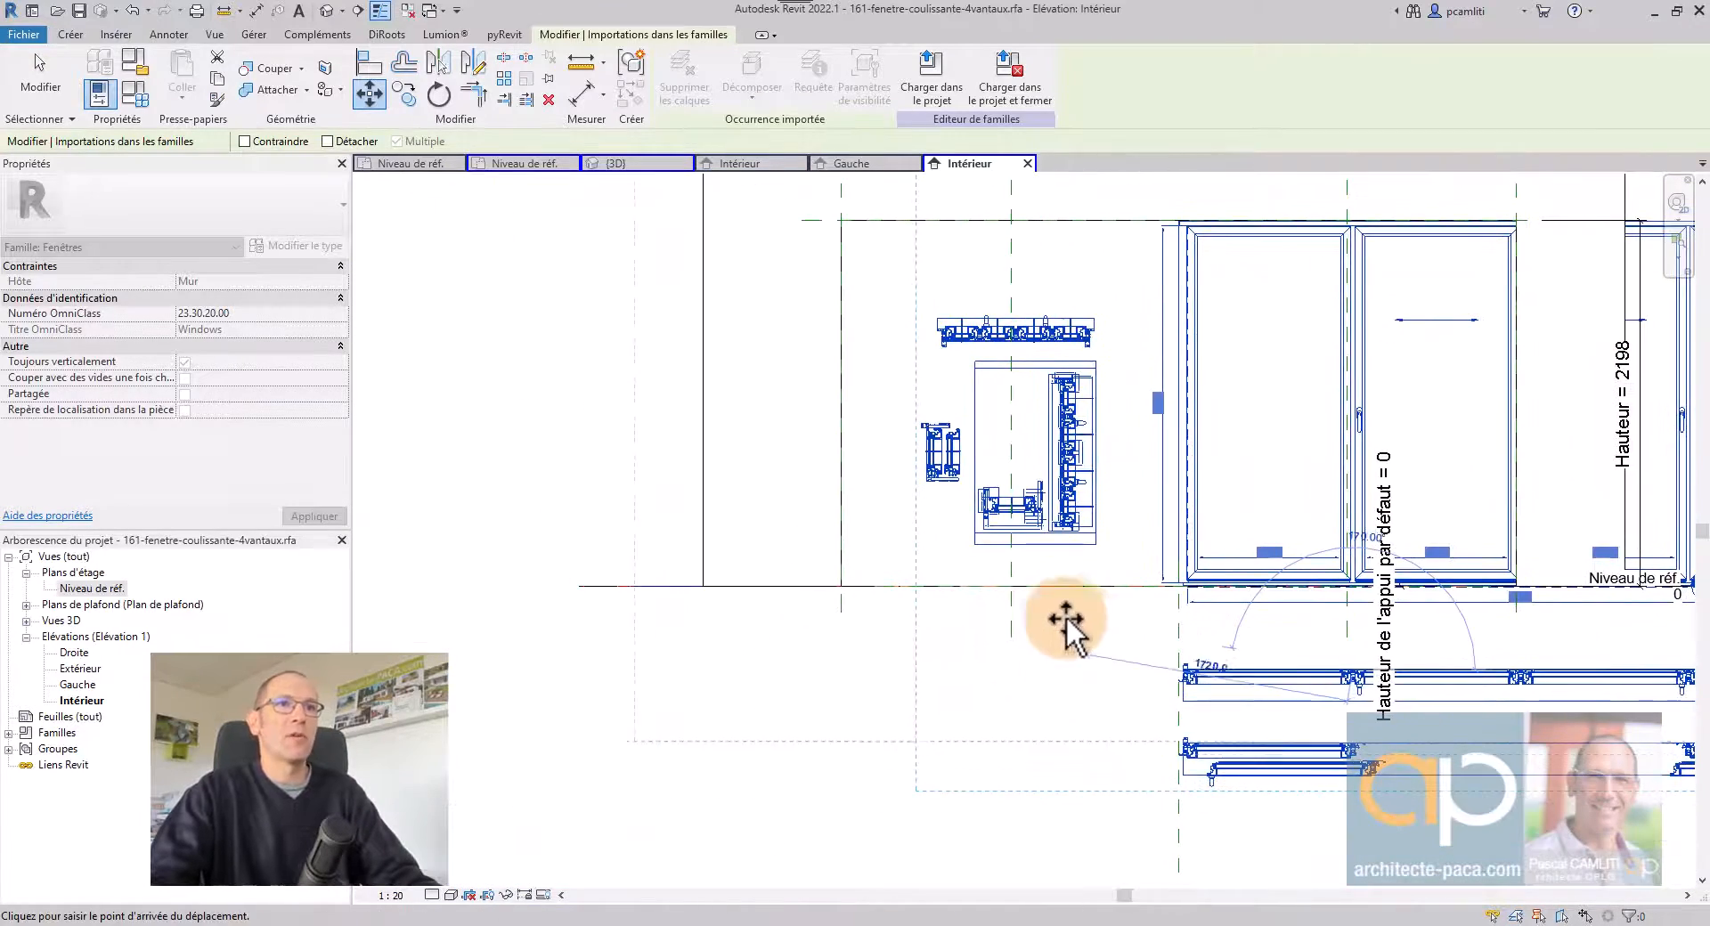
left_click(1013, 613)
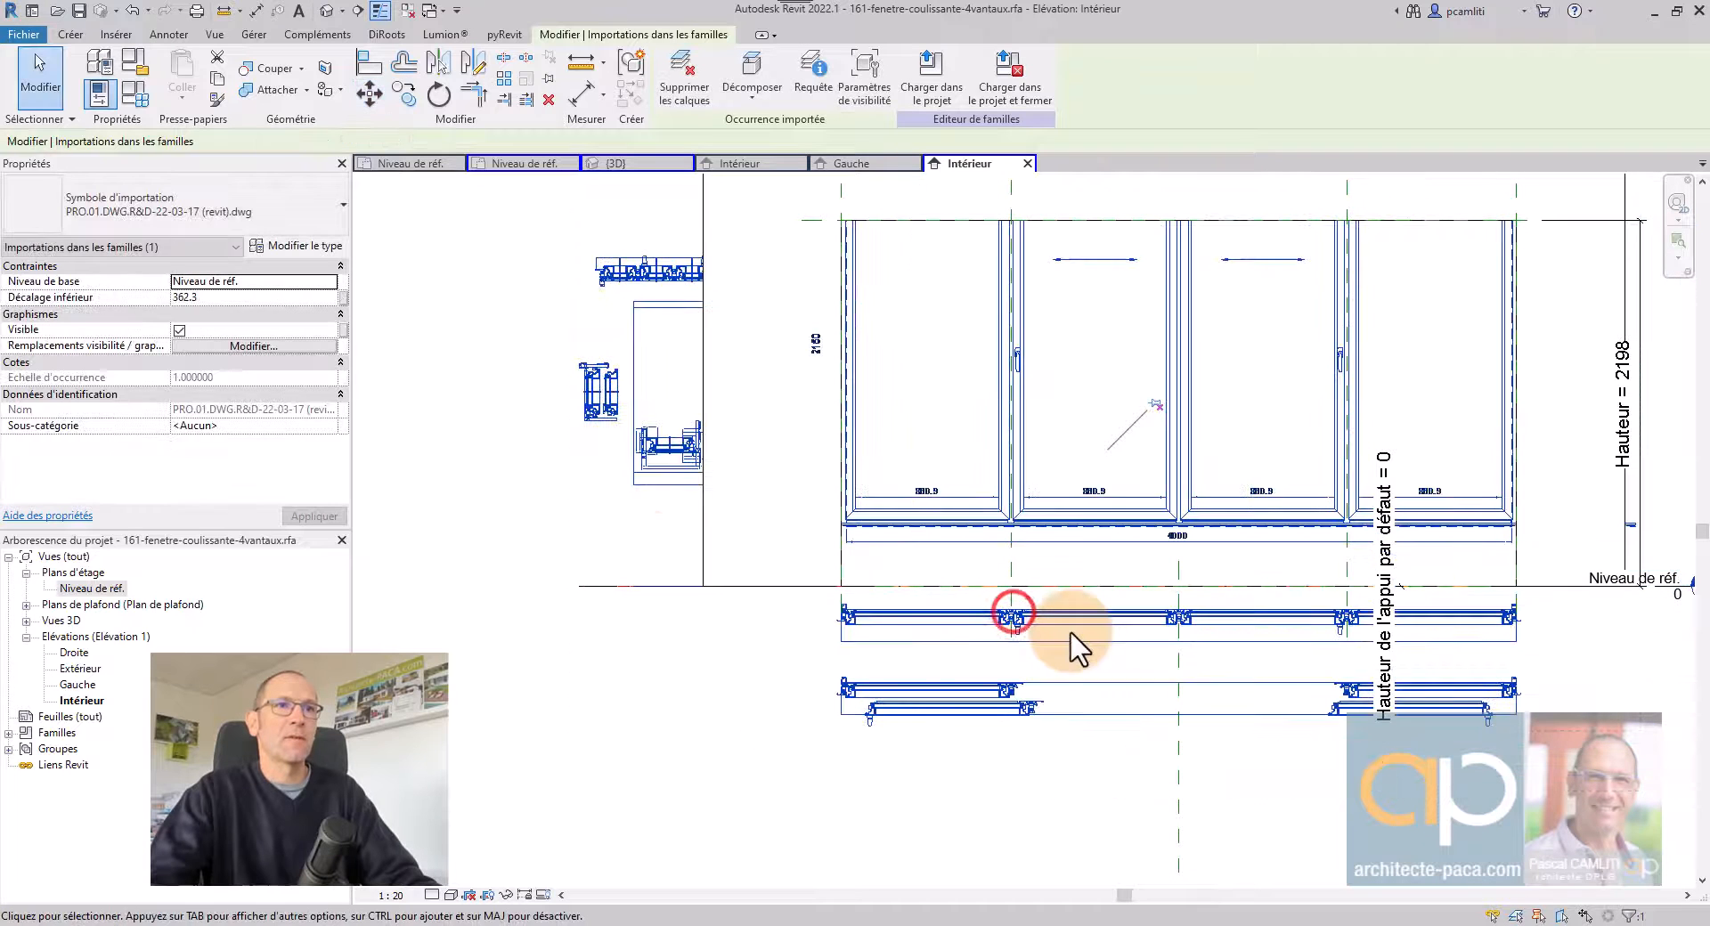
Move the imported DWG from the lower corner of its window frame down onto the reference level, and clear the selection.
scroll(1119, 623, "down", 4)
scroll(887, 515, "up", 8)
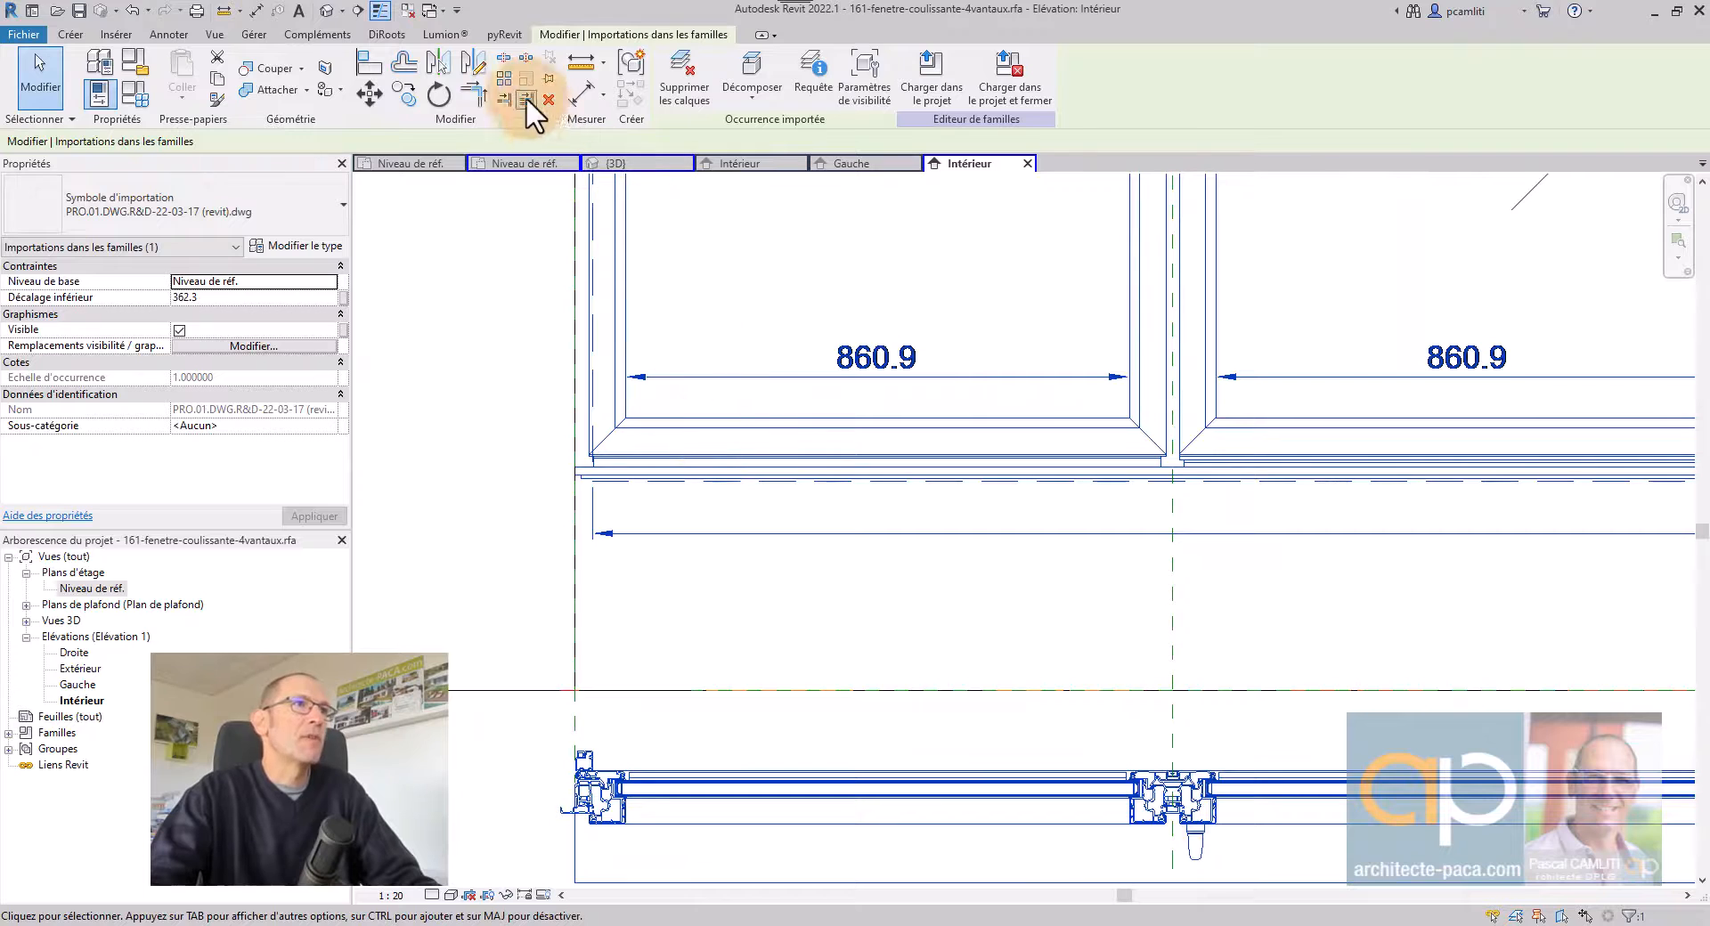
left_click(371, 90)
scroll(586, 481, "up", 2)
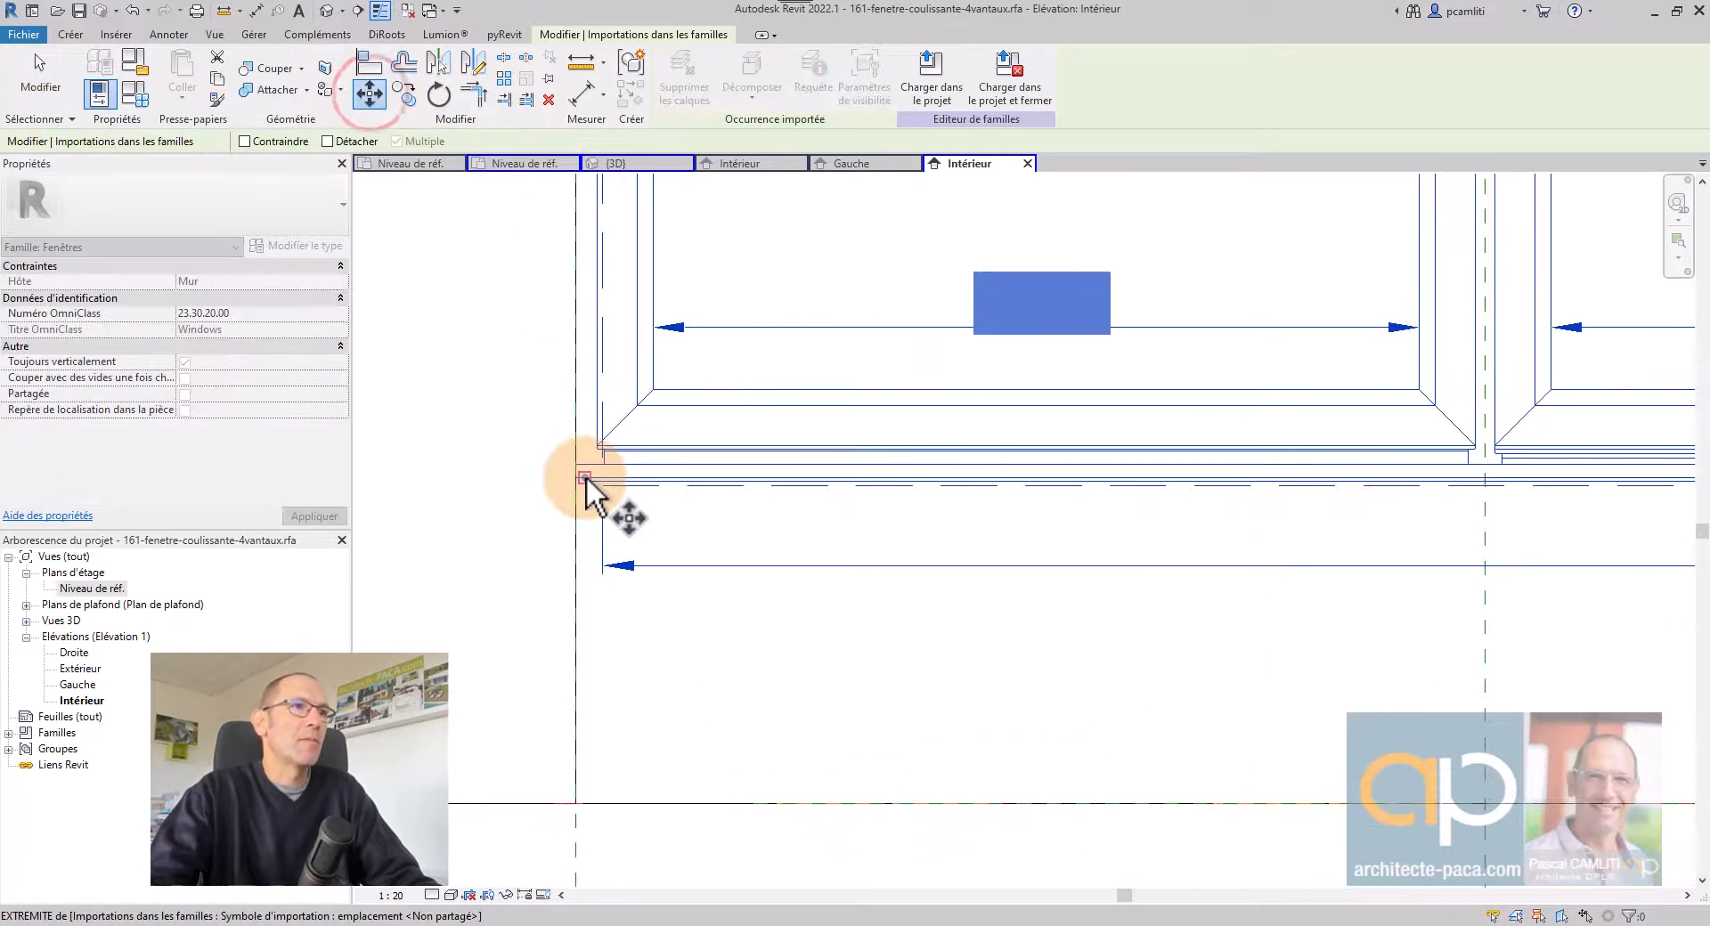
left_click_drag(585, 482, 579, 802)
scroll(935, 621, "down", 4)
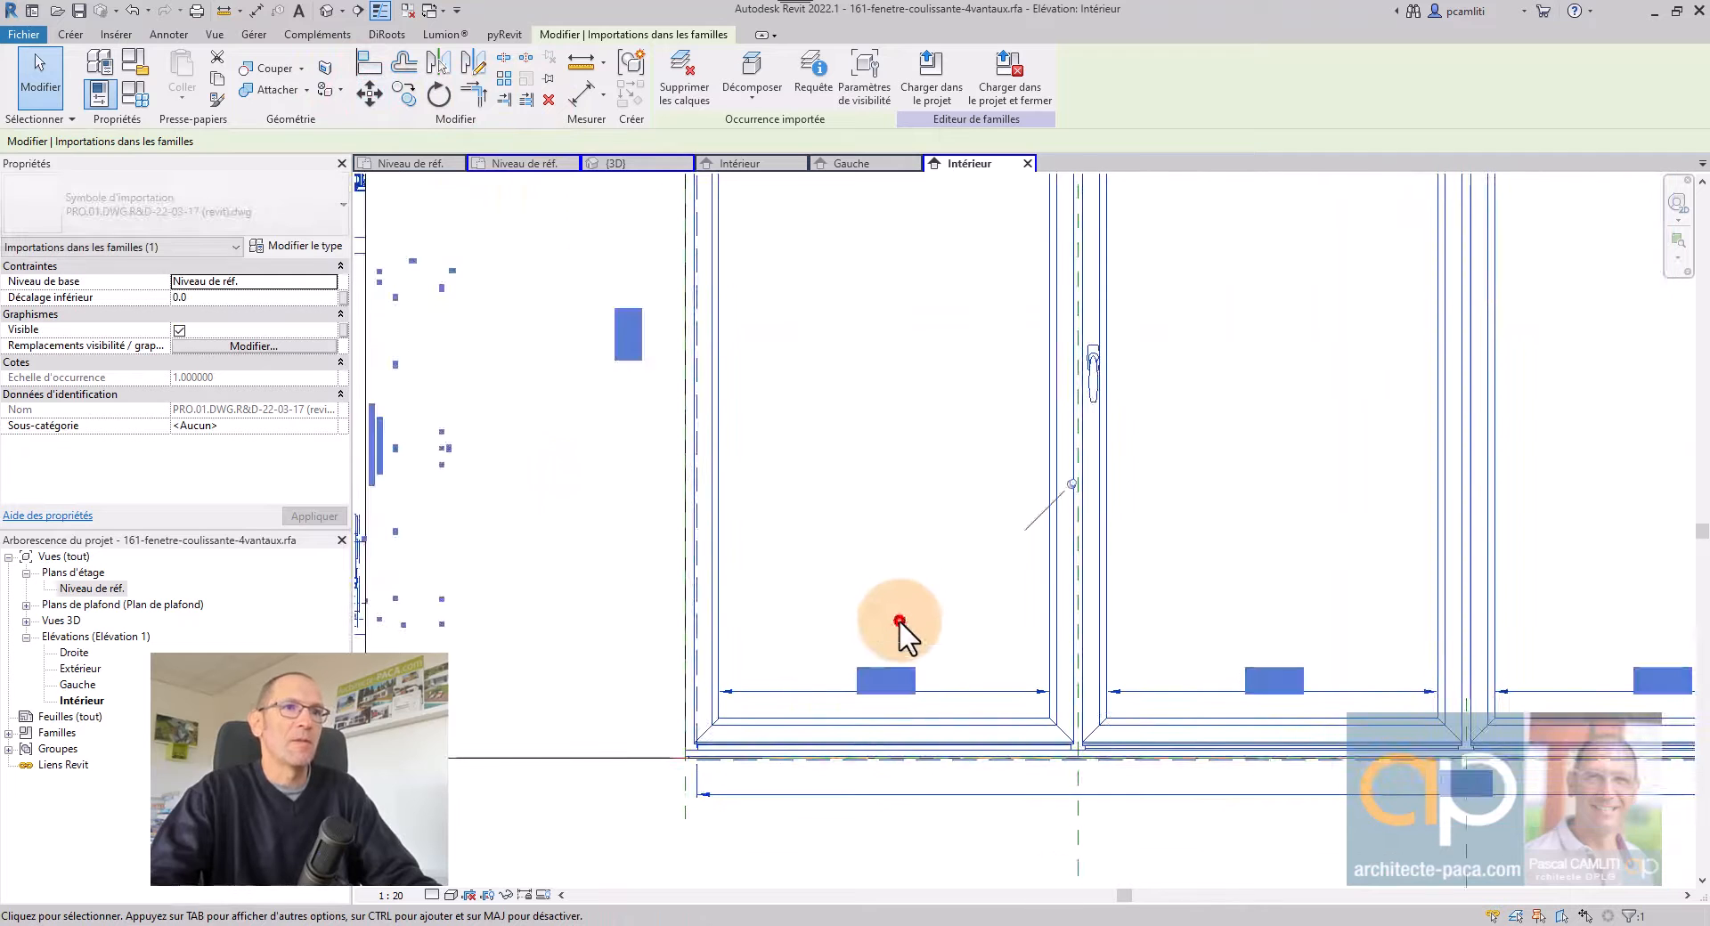
scroll(973, 598, "down", 5)
key("Escape")
middle_click_drag(1519, 532, 1315, 554)
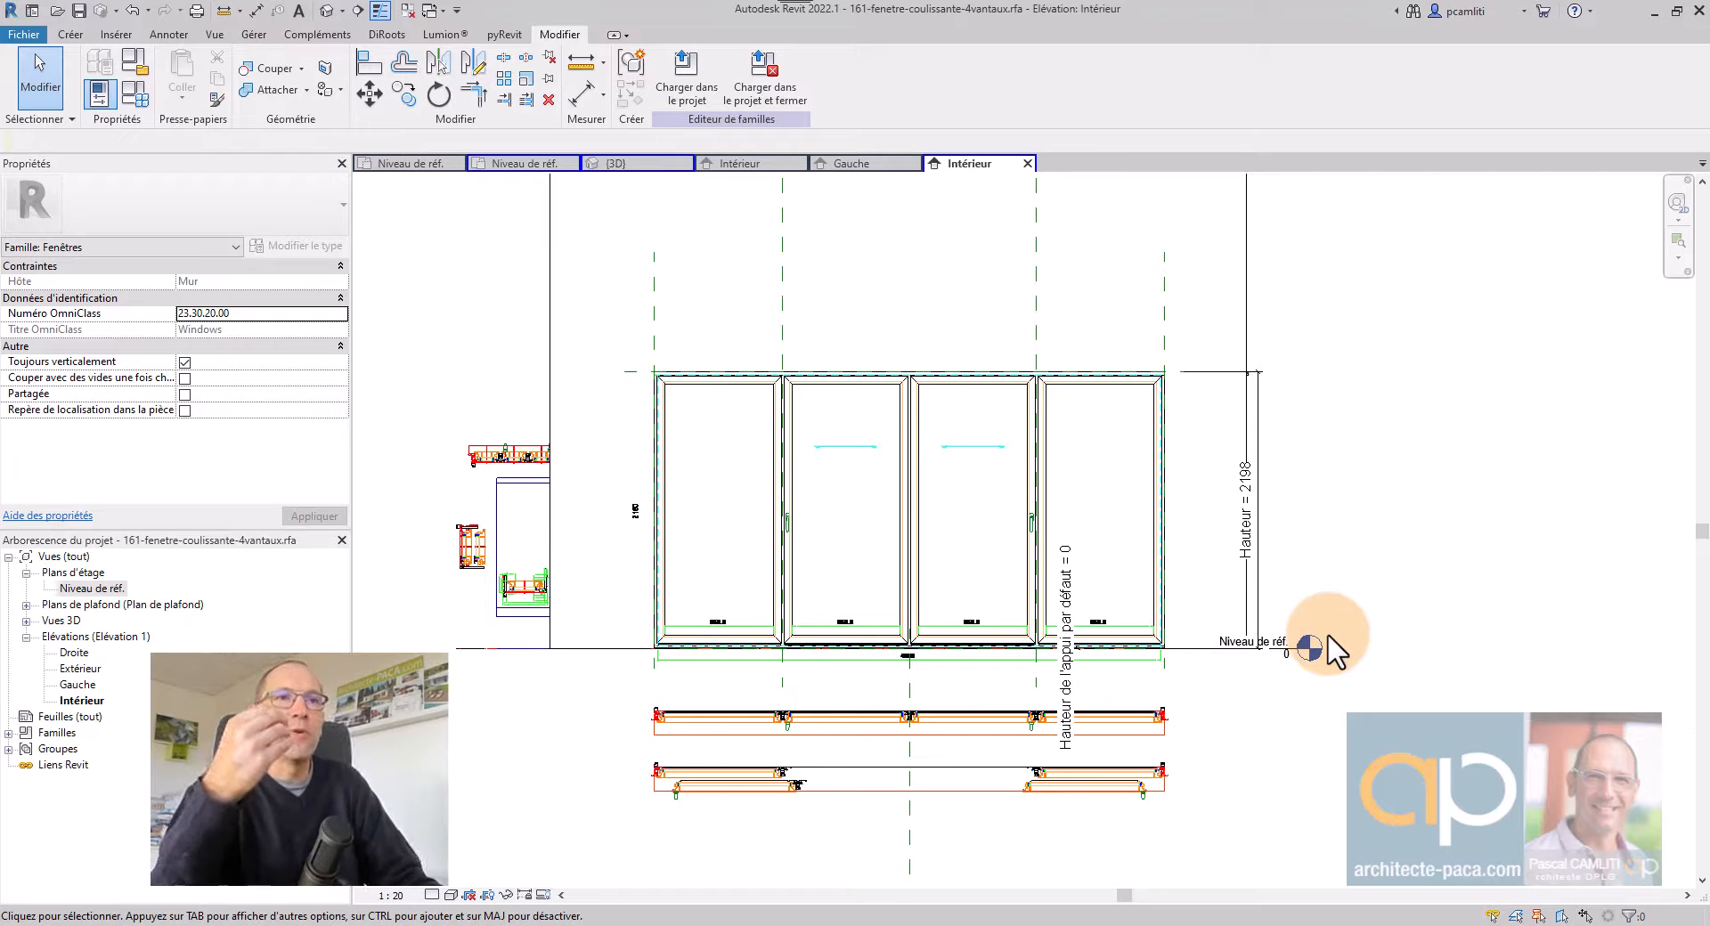
Examine the alignment of both imported drawings with the wall opening in the 3D view and in plan.
key("3")
key("d")
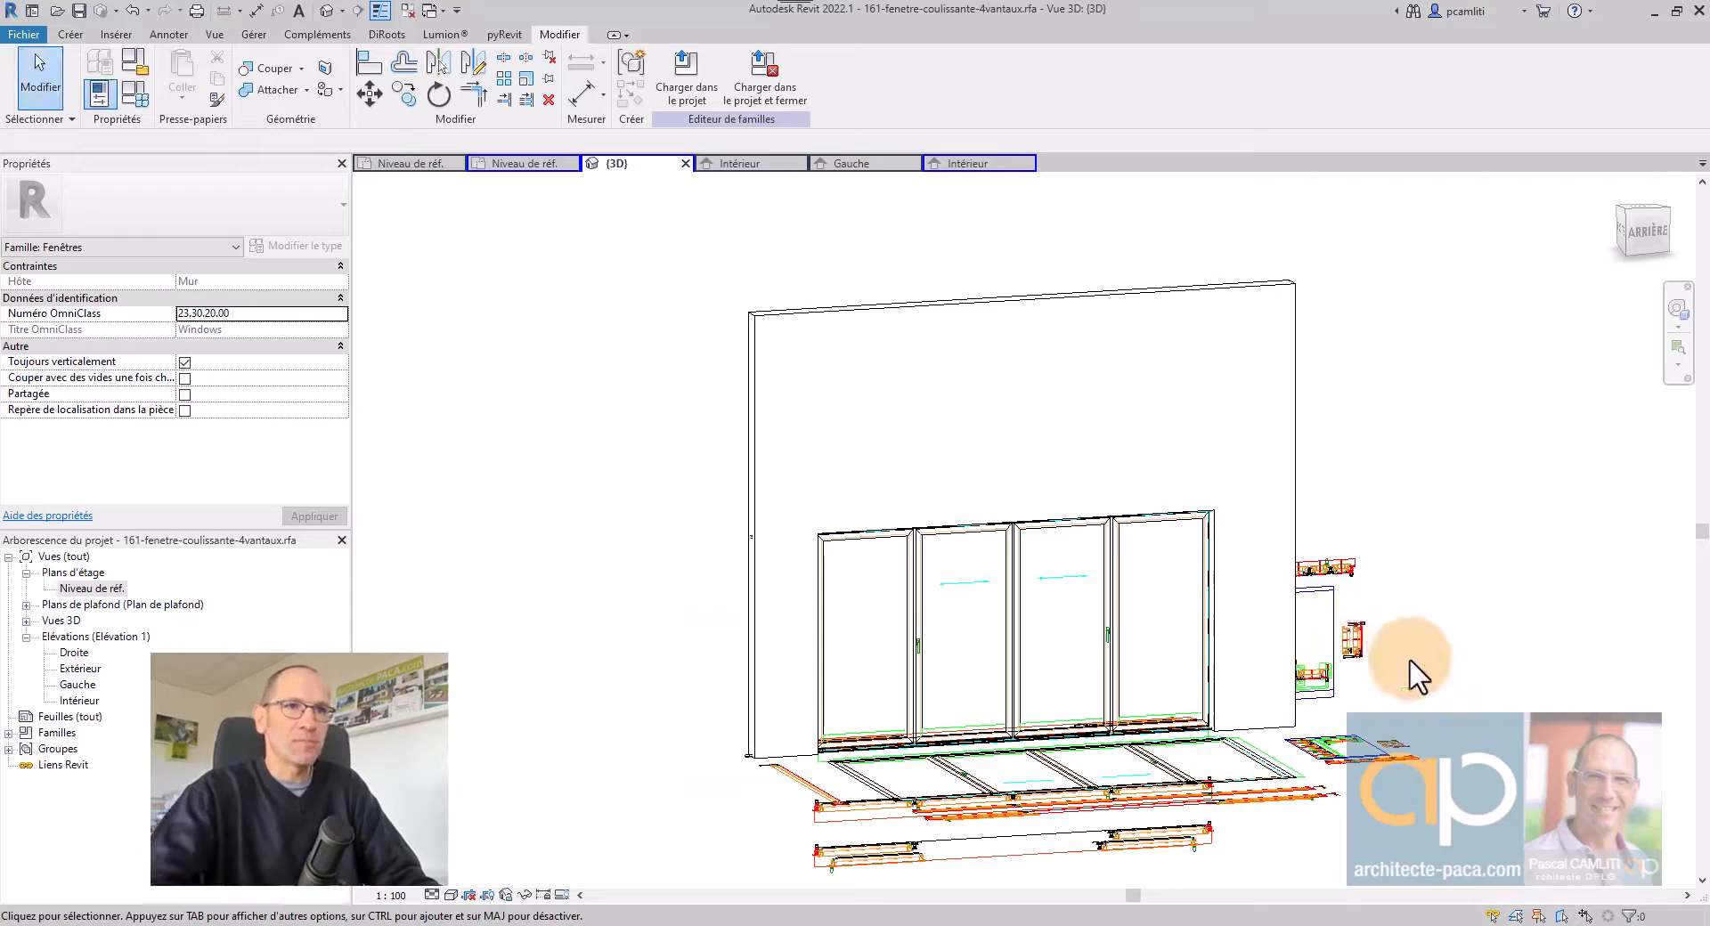
middle_click_drag(1416, 677, 676, 610, "shift")
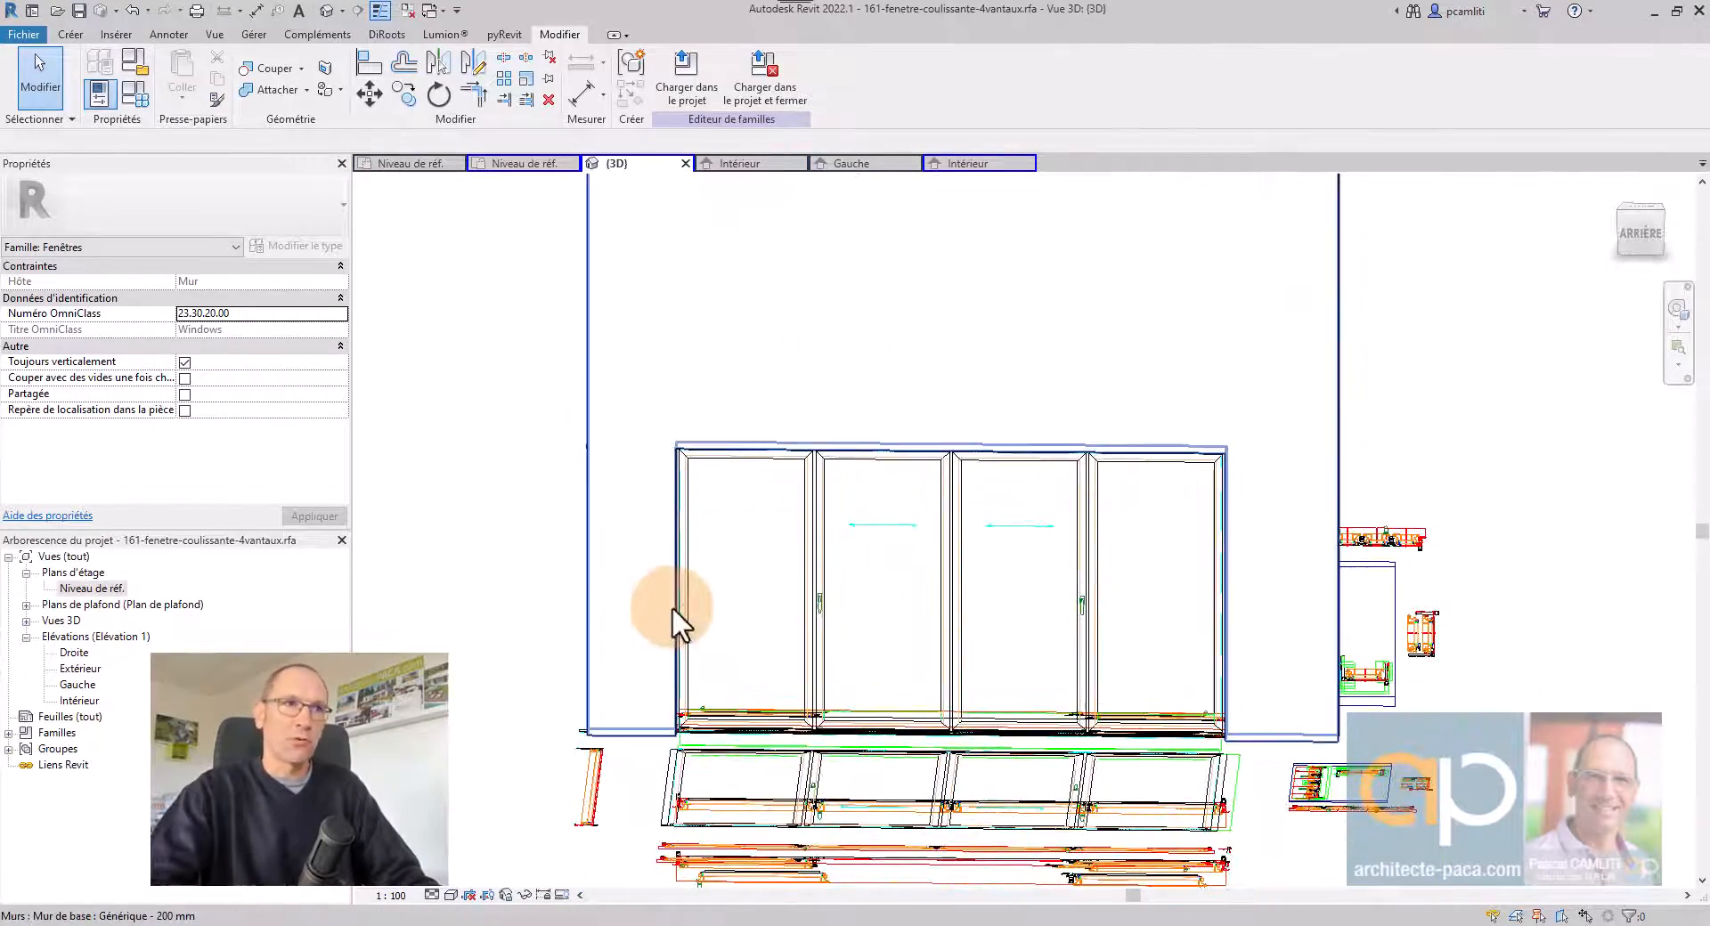
left_click(544, 487)
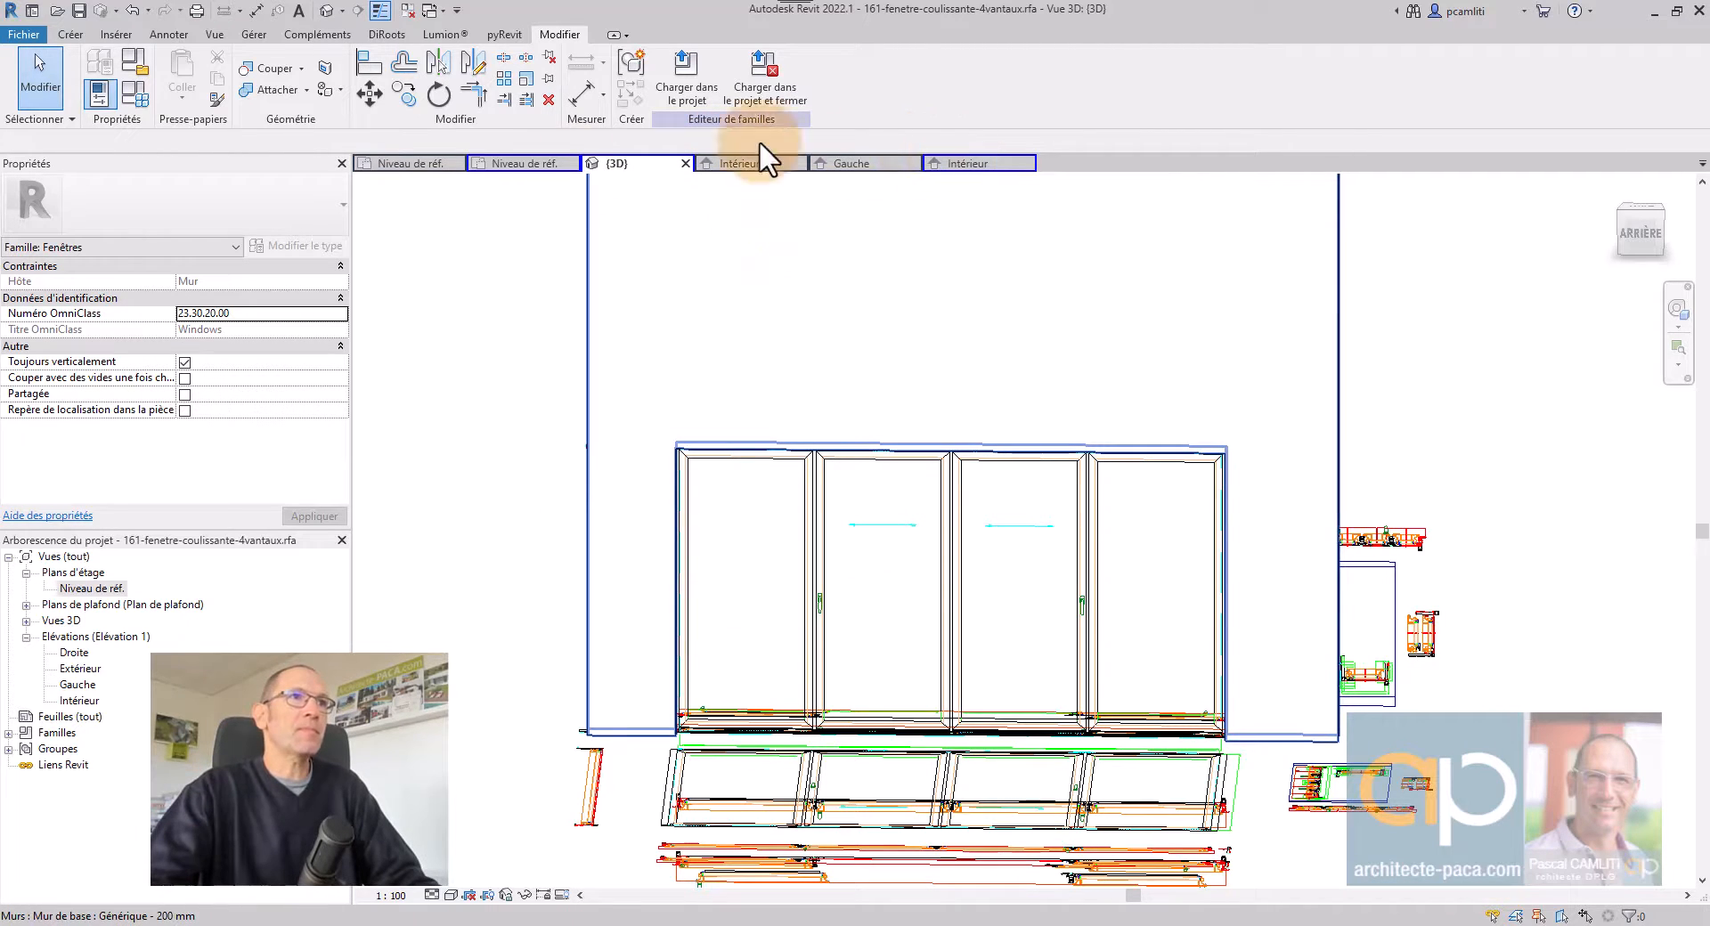
left_click(524, 163)
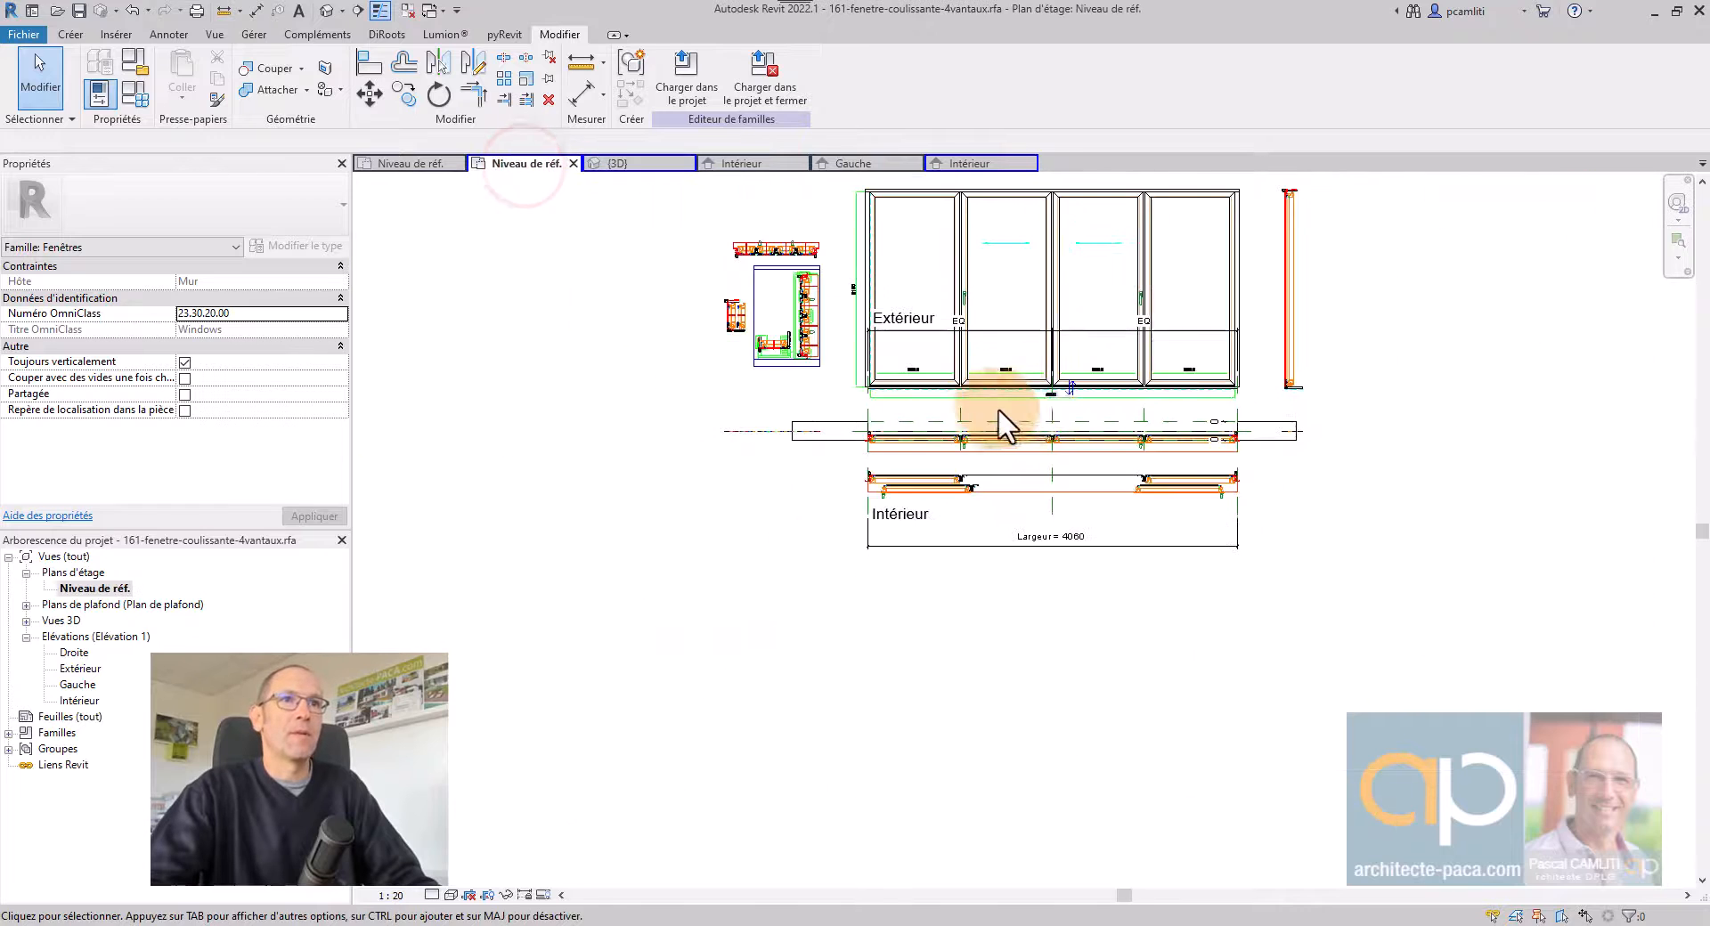
middle_click_drag(1007, 426, 931, 506)
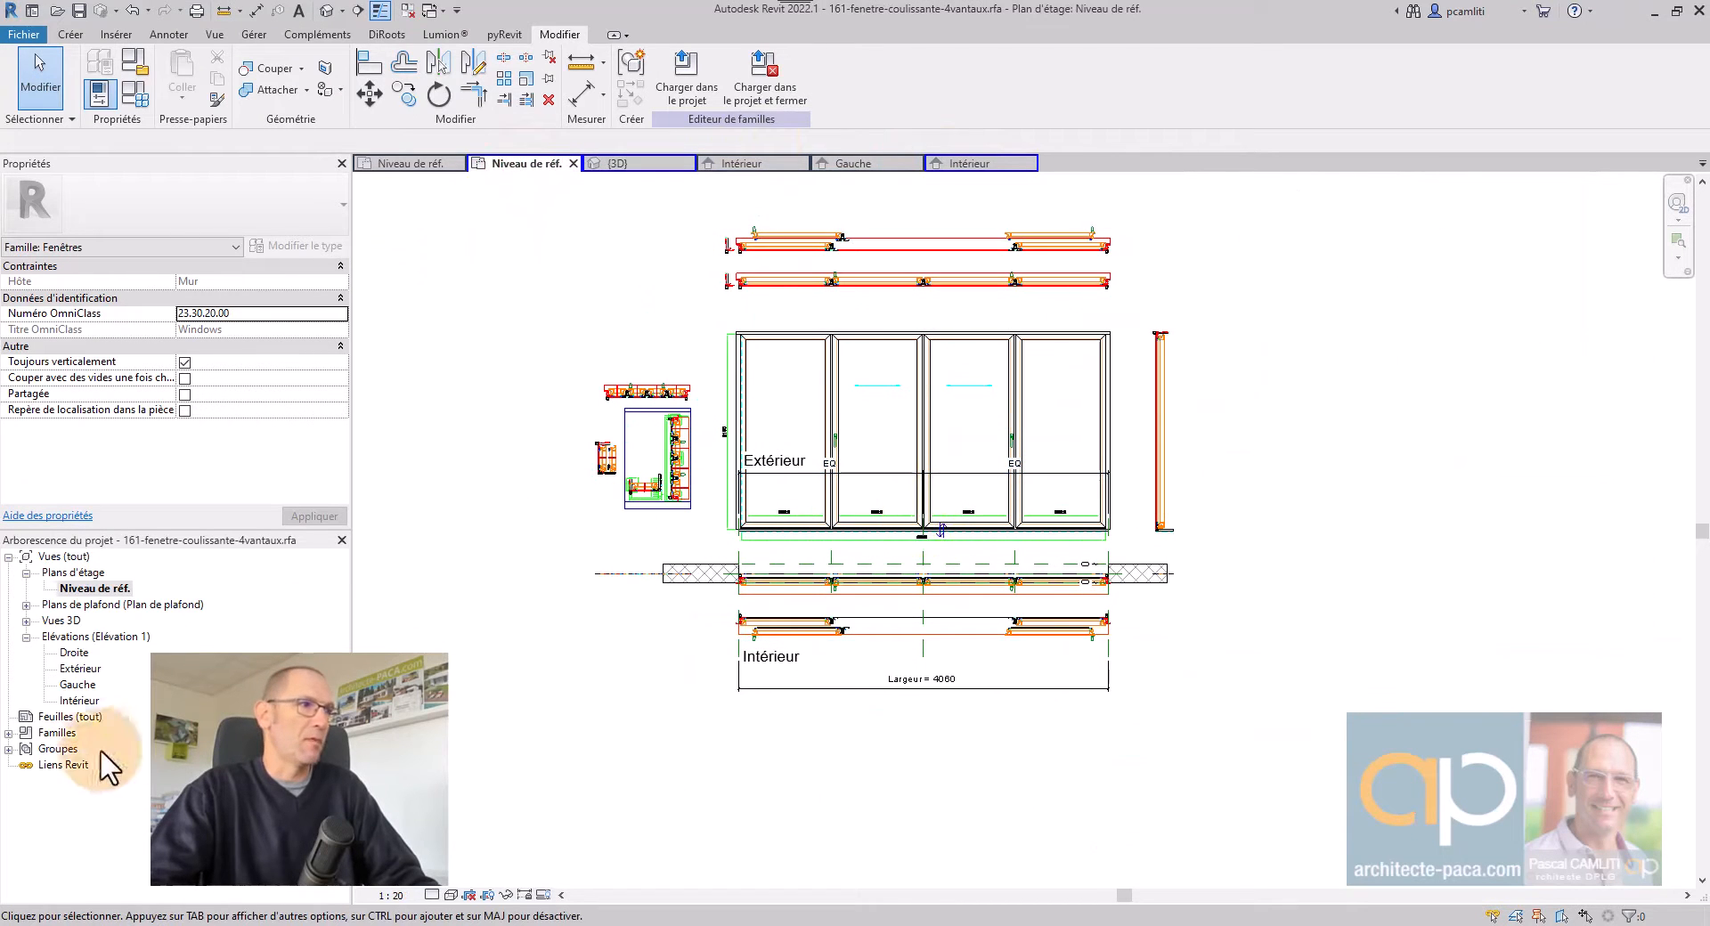
Open the Gauche elevation and import PRO.01.DWG.R&D-22-03-17 (revit).dwg into it in millimetres.
double_click(80, 685)
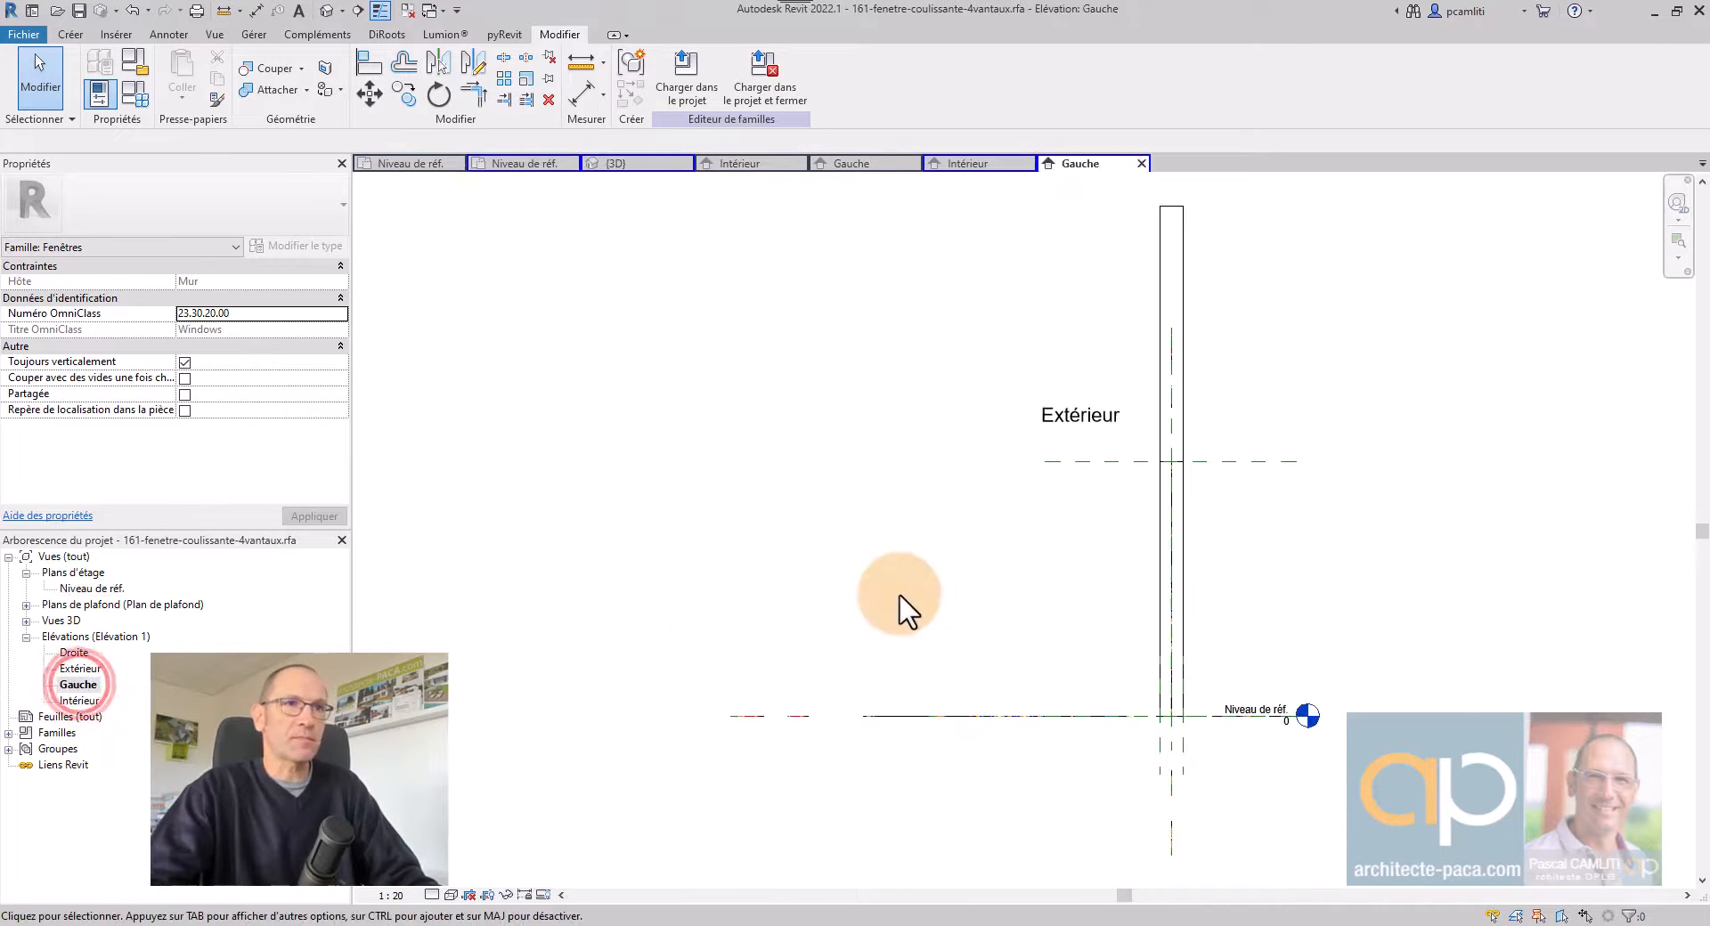
middle_click_drag(1264, 546, 990, 508)
scroll(1029, 535, "up", 1)
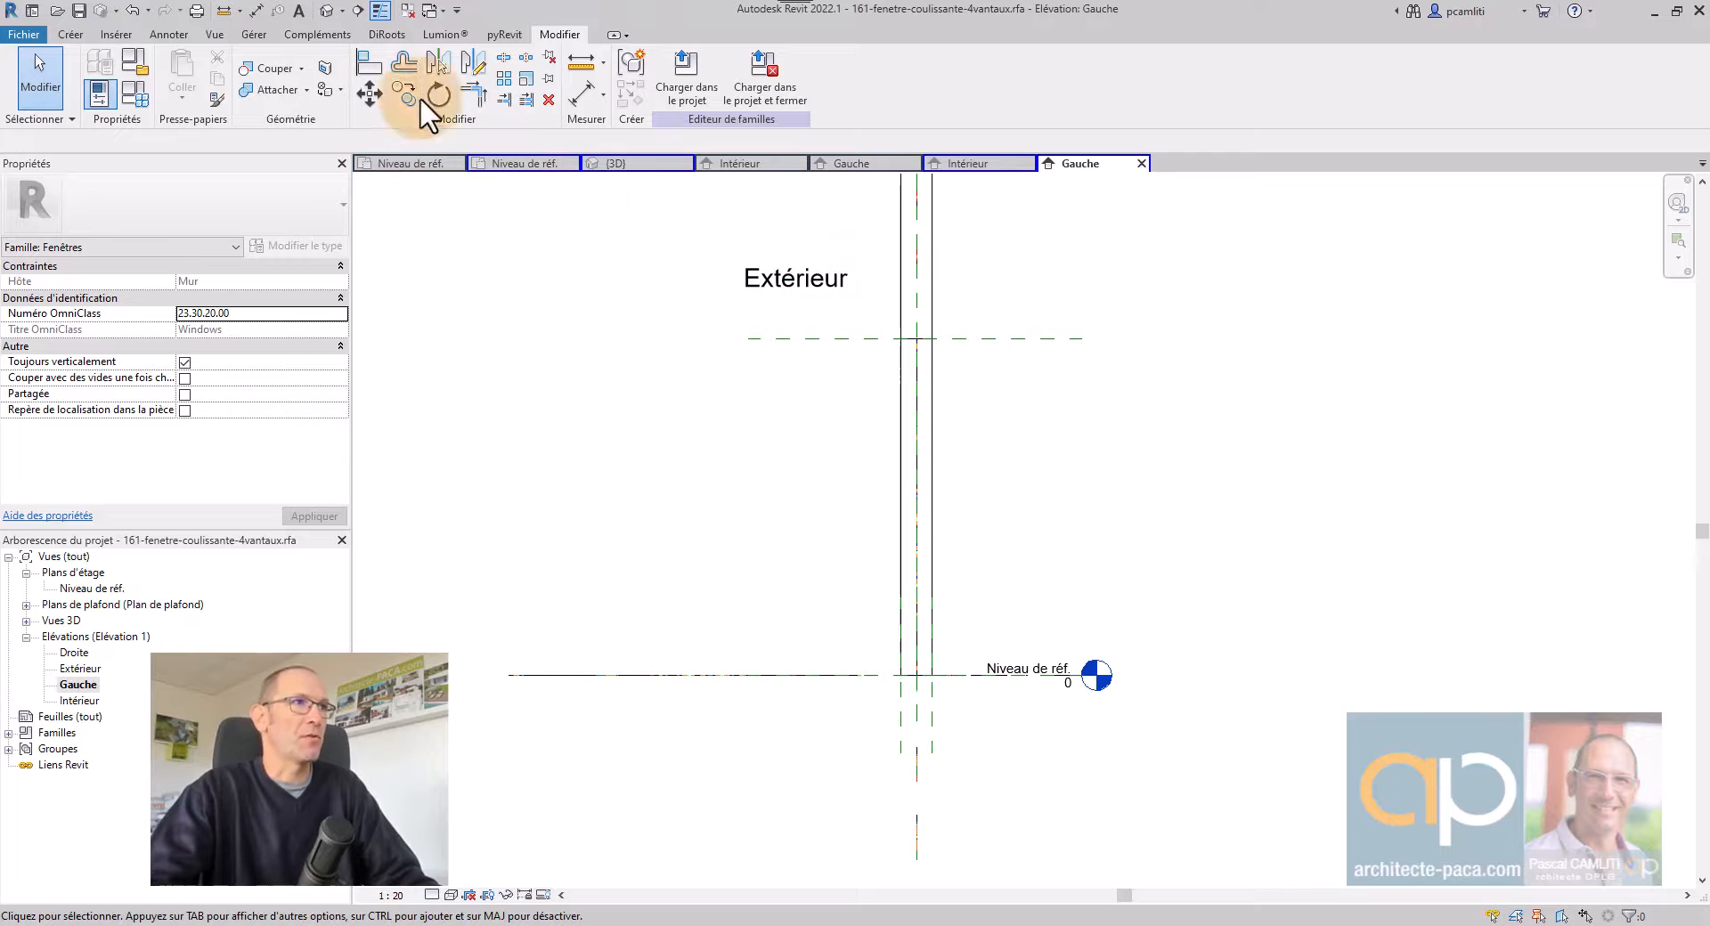
left_click(115, 28)
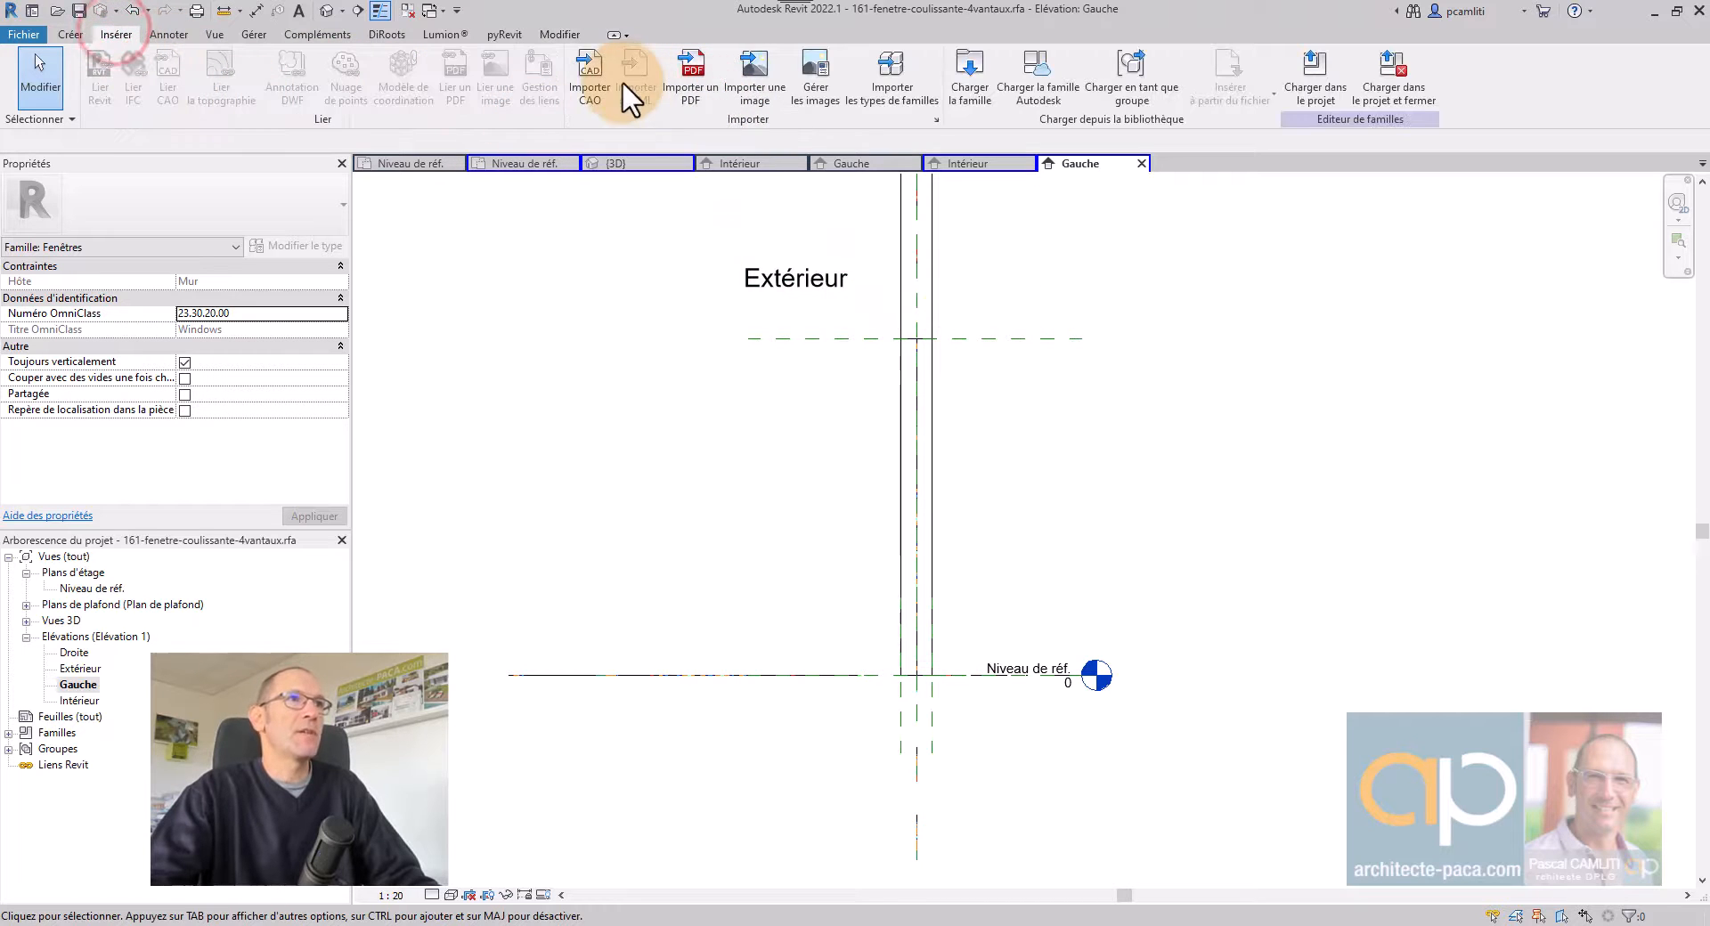
left_click(577, 86)
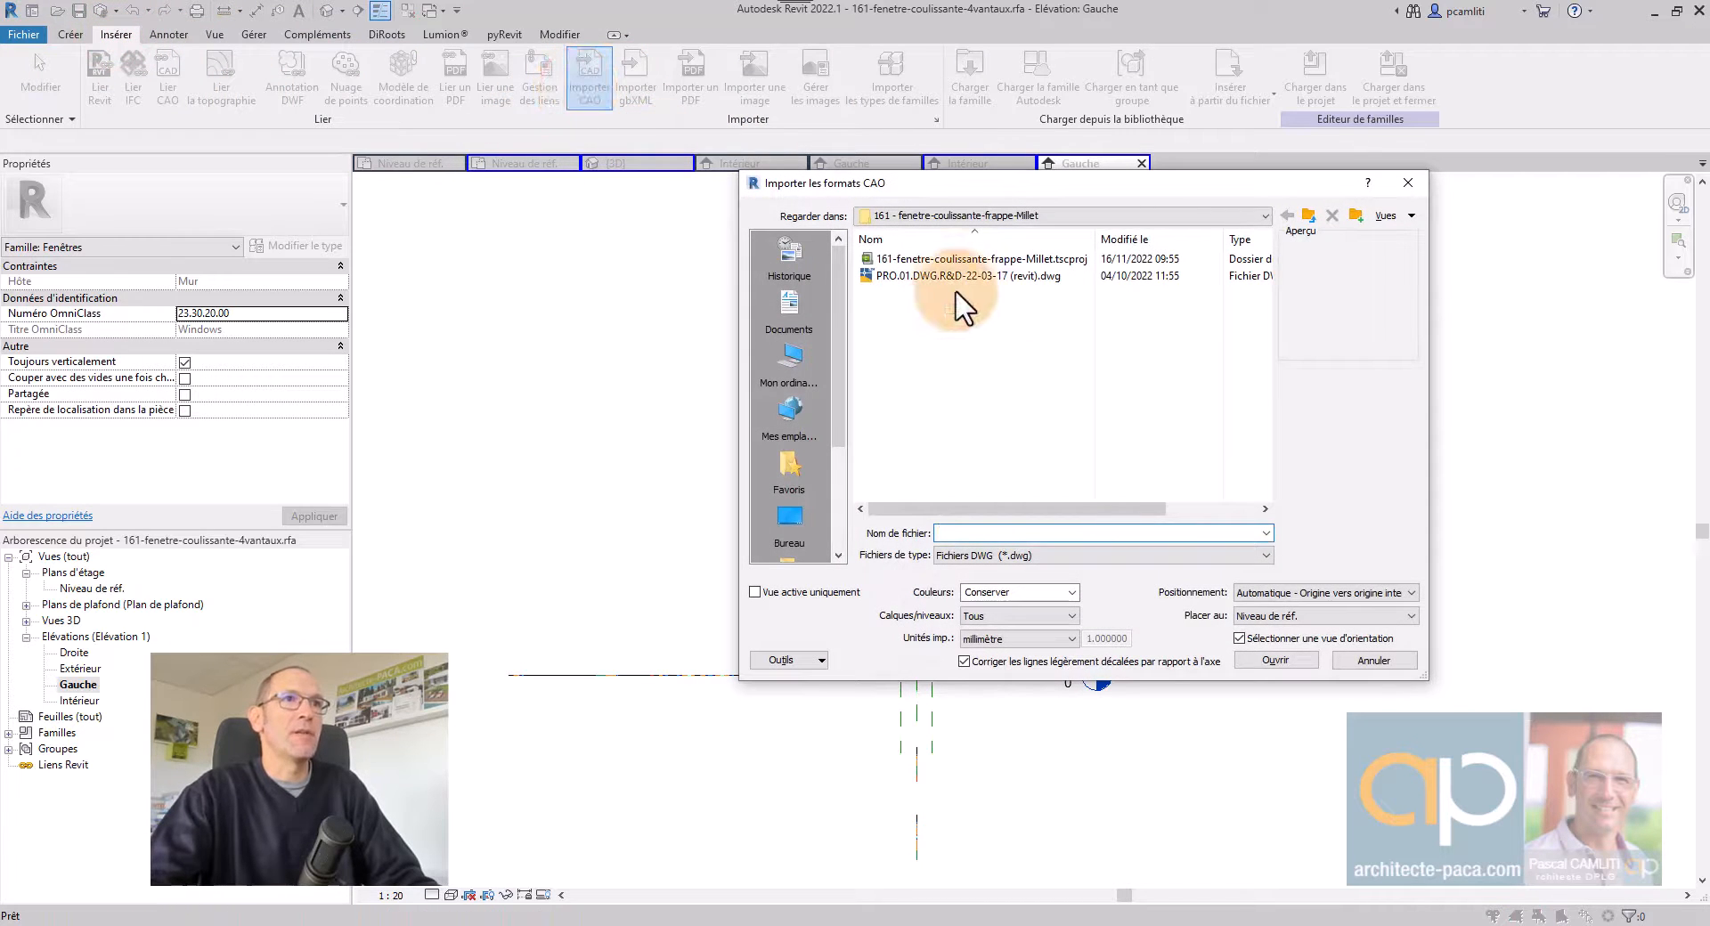
left_click(953, 275)
left_click(1289, 660)
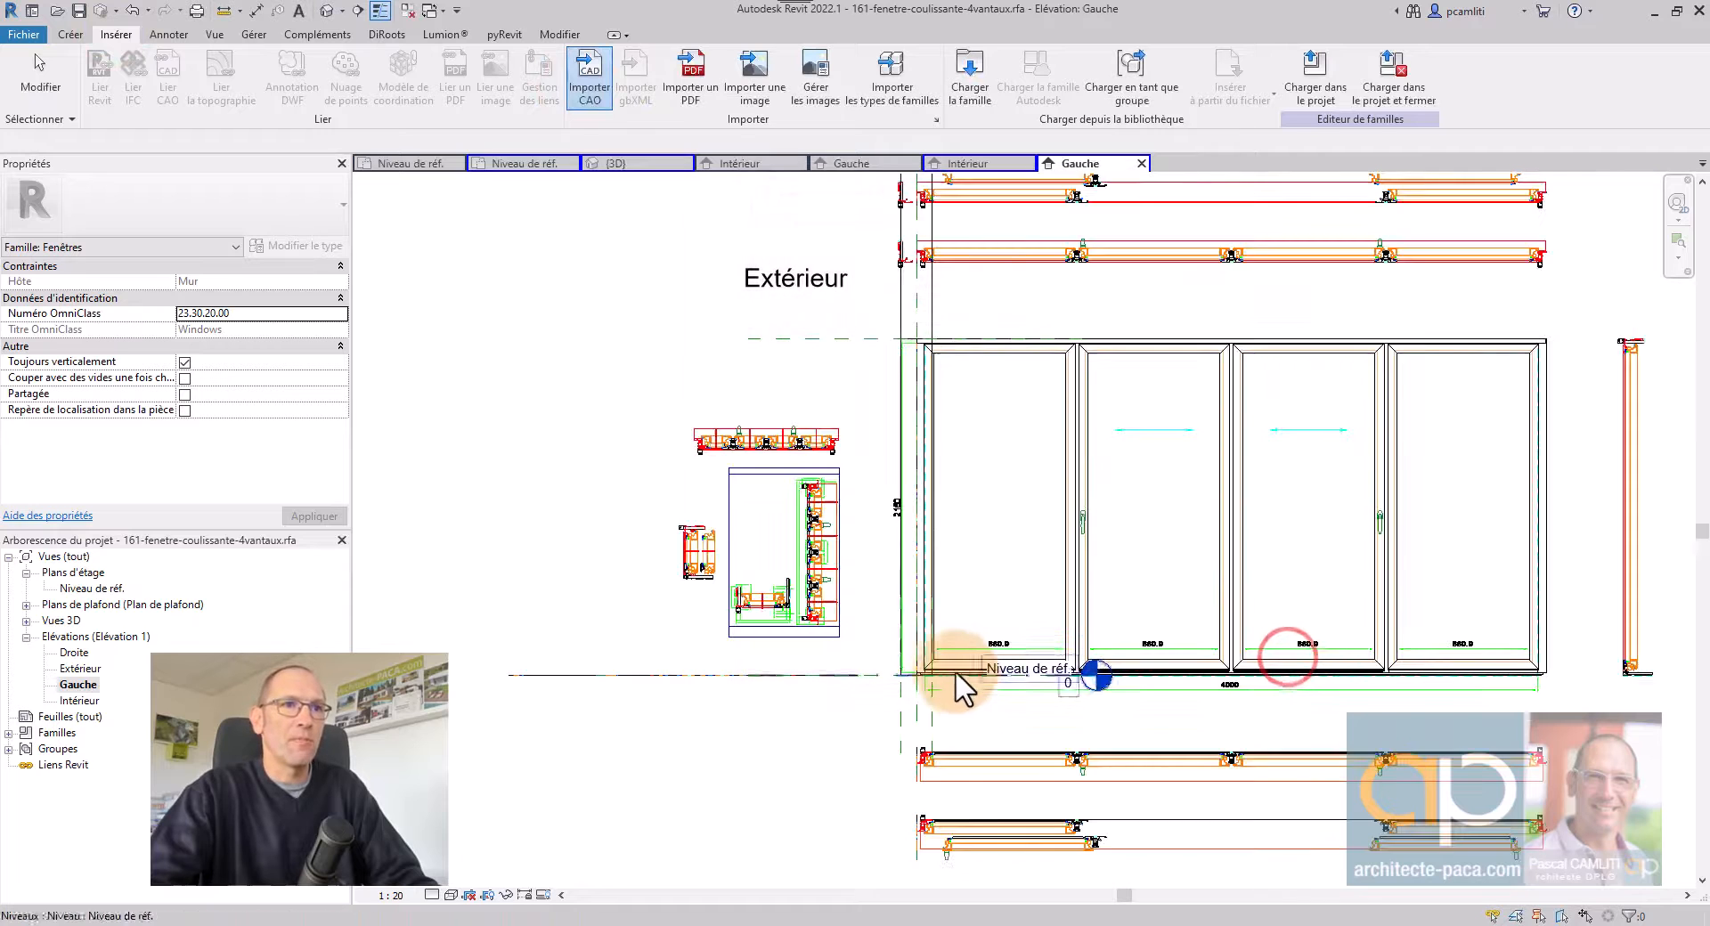
Examine the vertical section and the horizontal sections of the DWG imported into the Gauche elevation.
middle_click_drag(1147, 567, 1035, 513)
scroll(1299, 592, "up", 9)
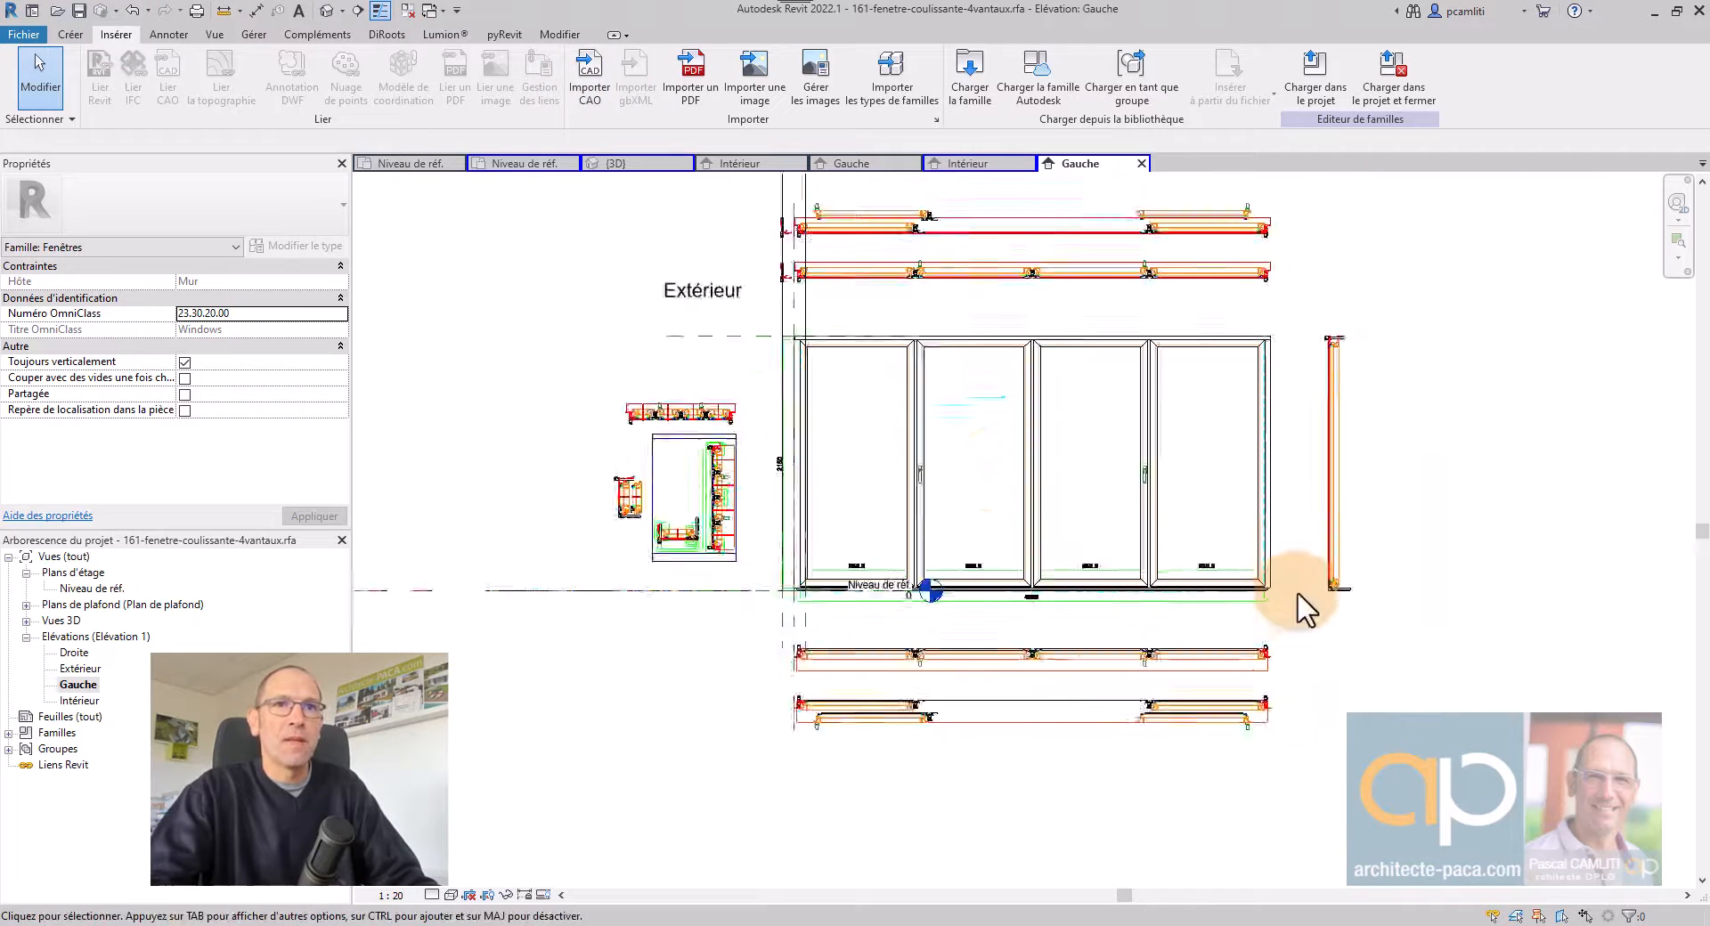
left_click(1357, 584)
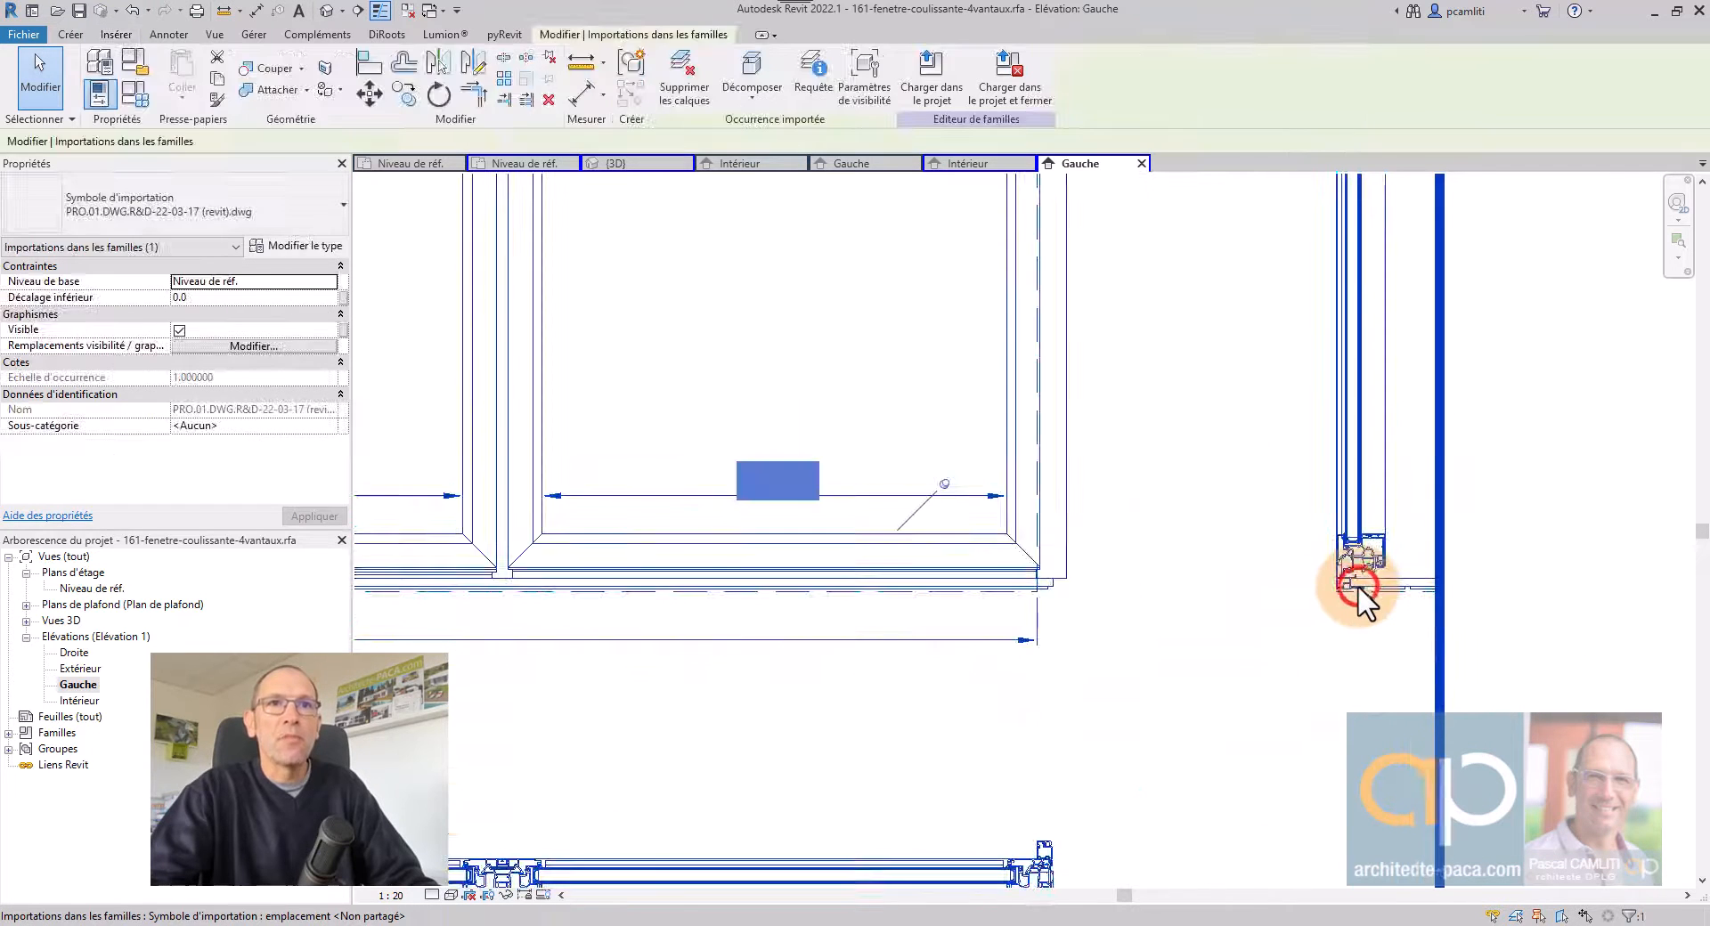
scroll(1358, 584, "down", 5)
scroll(1378, 277, "up", 2)
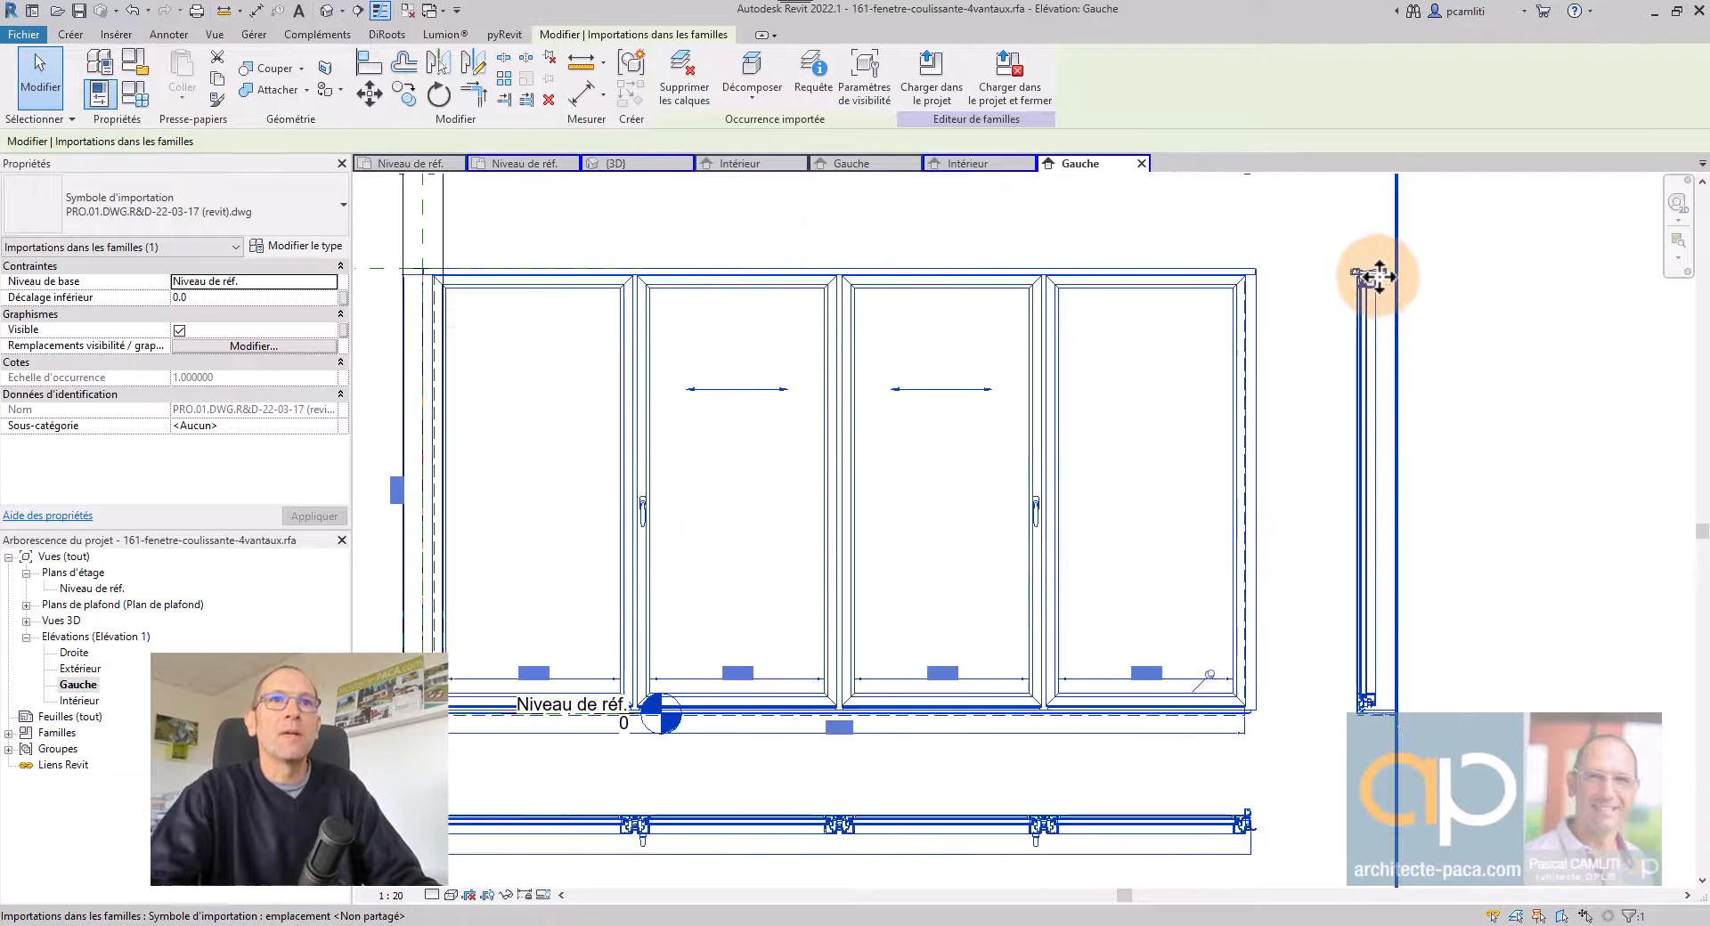
left_click(1298, 572)
scroll(1316, 580, "down", 3)
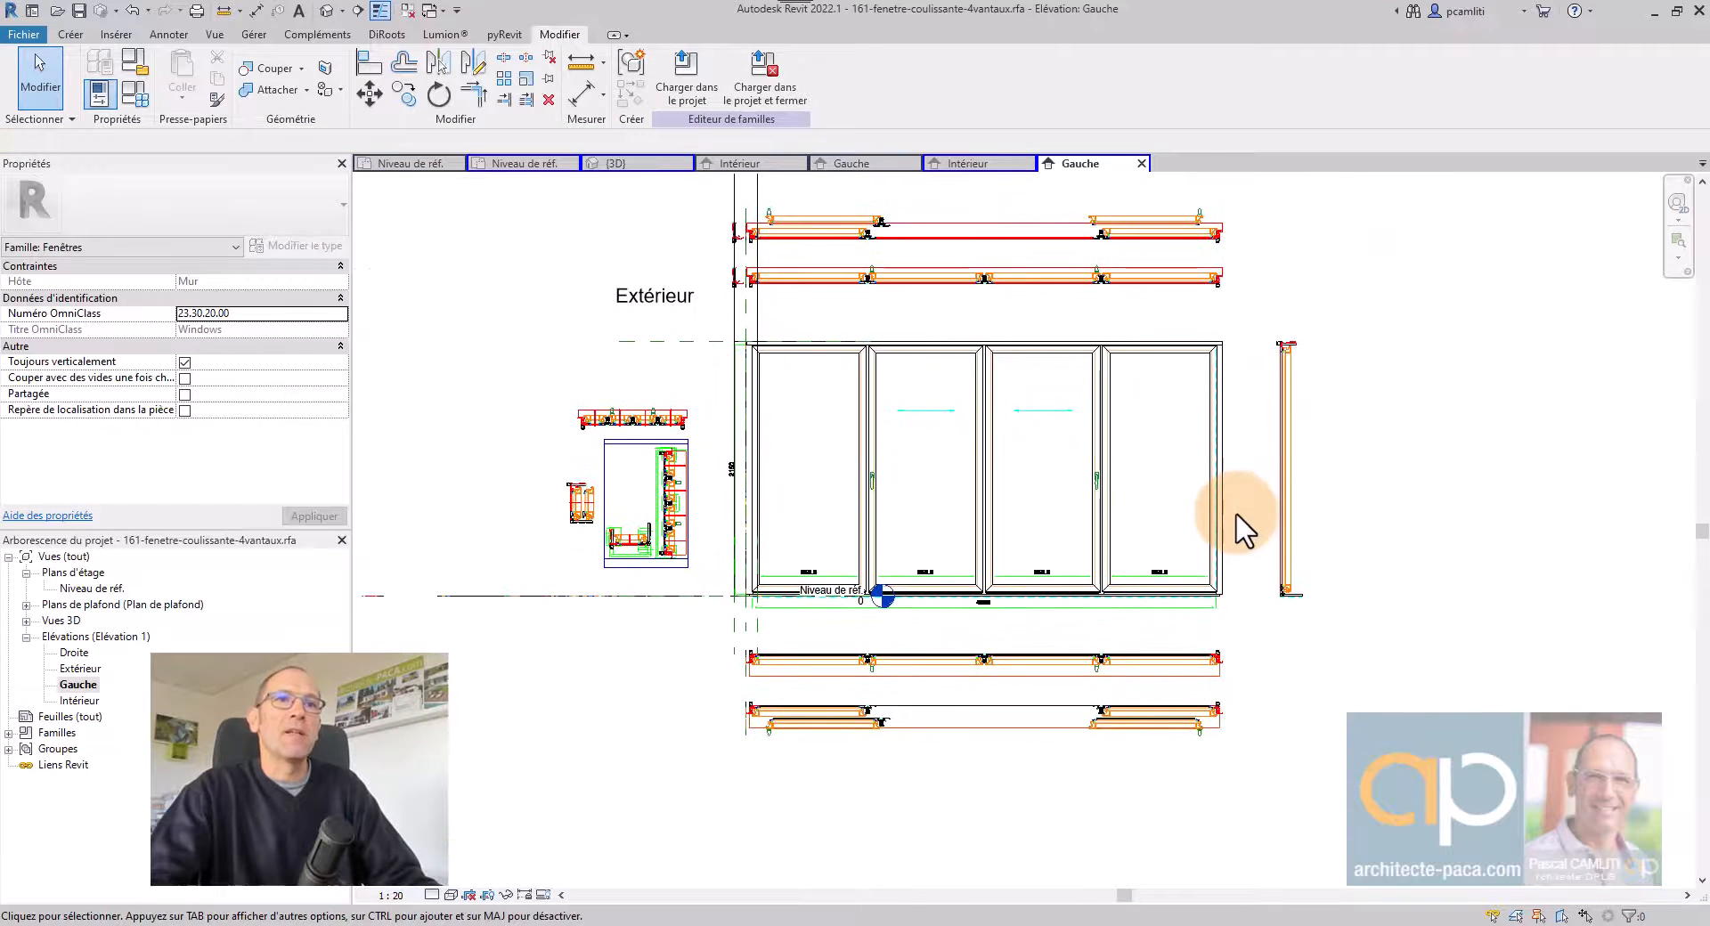
scroll(764, 681, "up", 2)
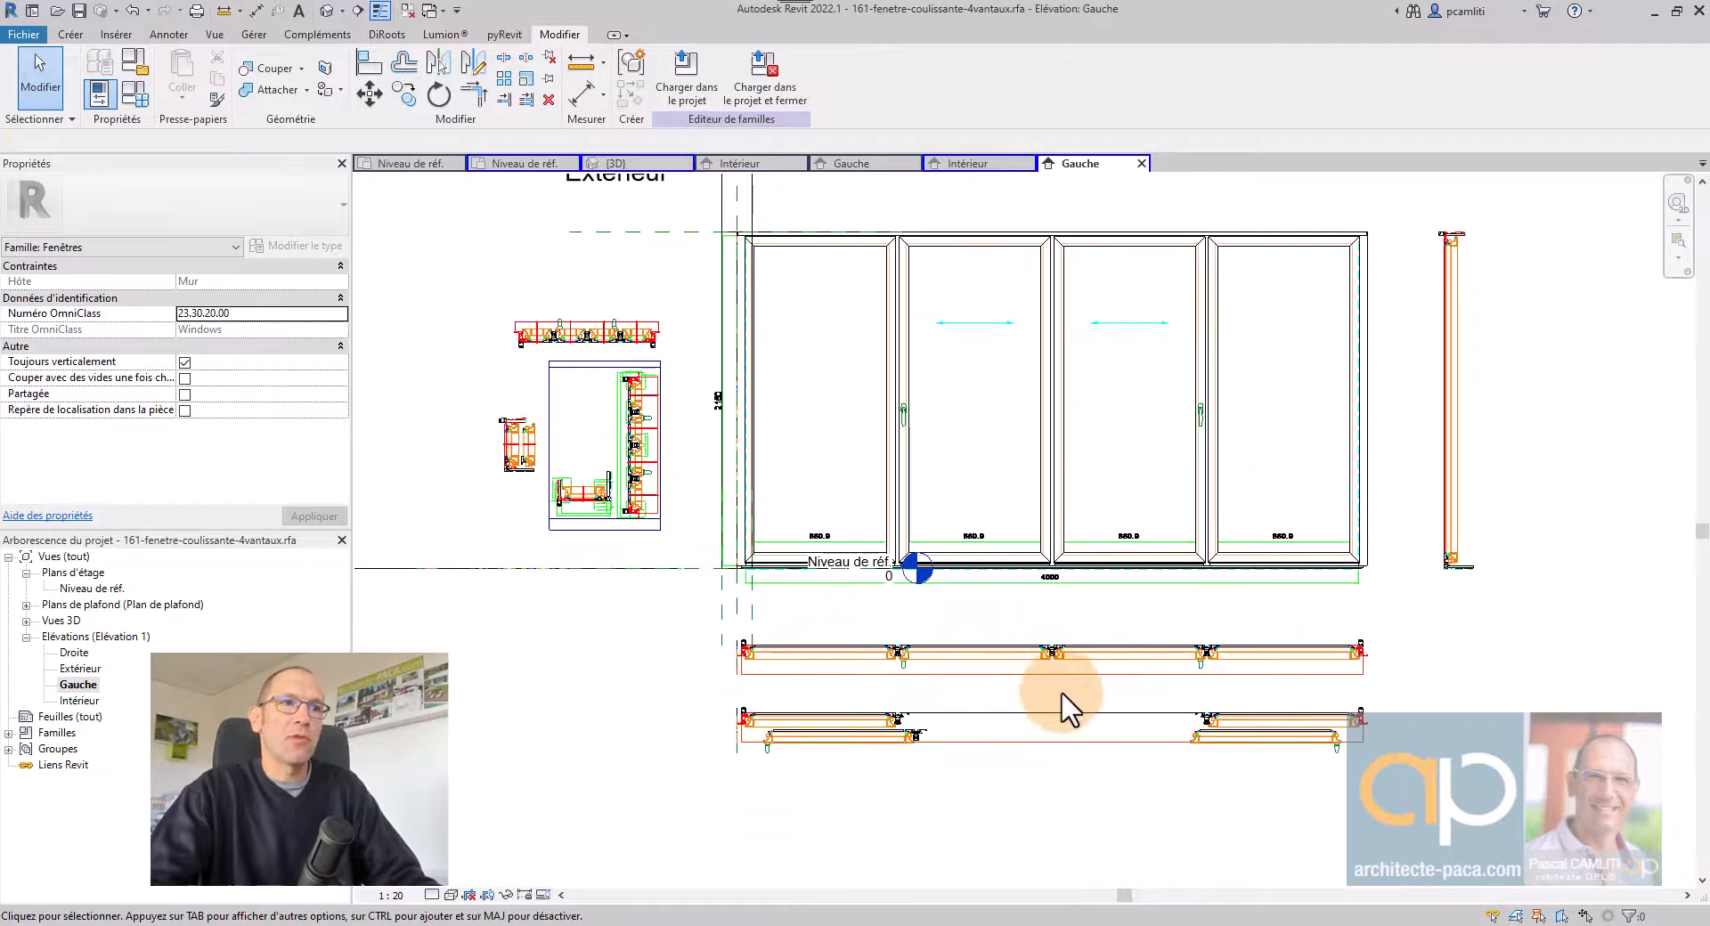
middle_click_drag(1387, 680, 1327, 621)
scroll(1309, 653, "up", 5)
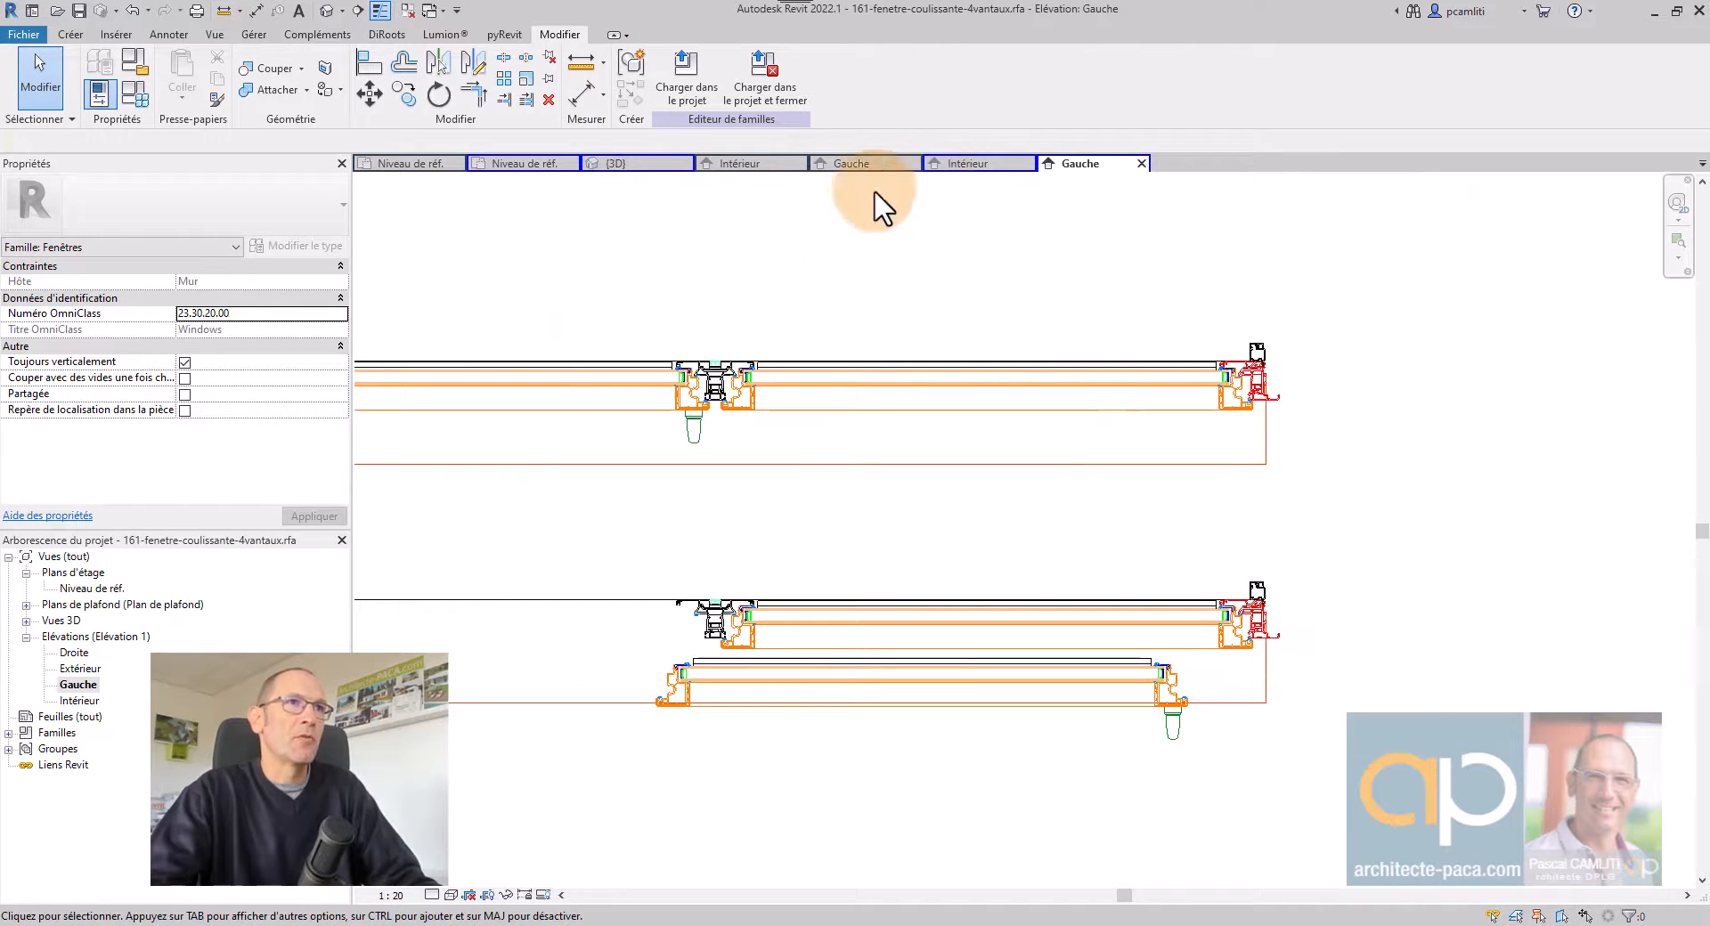
In the reference level plan, measure how far the frame's flange projects from the wall's interior face.
left_click(532, 163)
scroll(1118, 587, "up", 5)
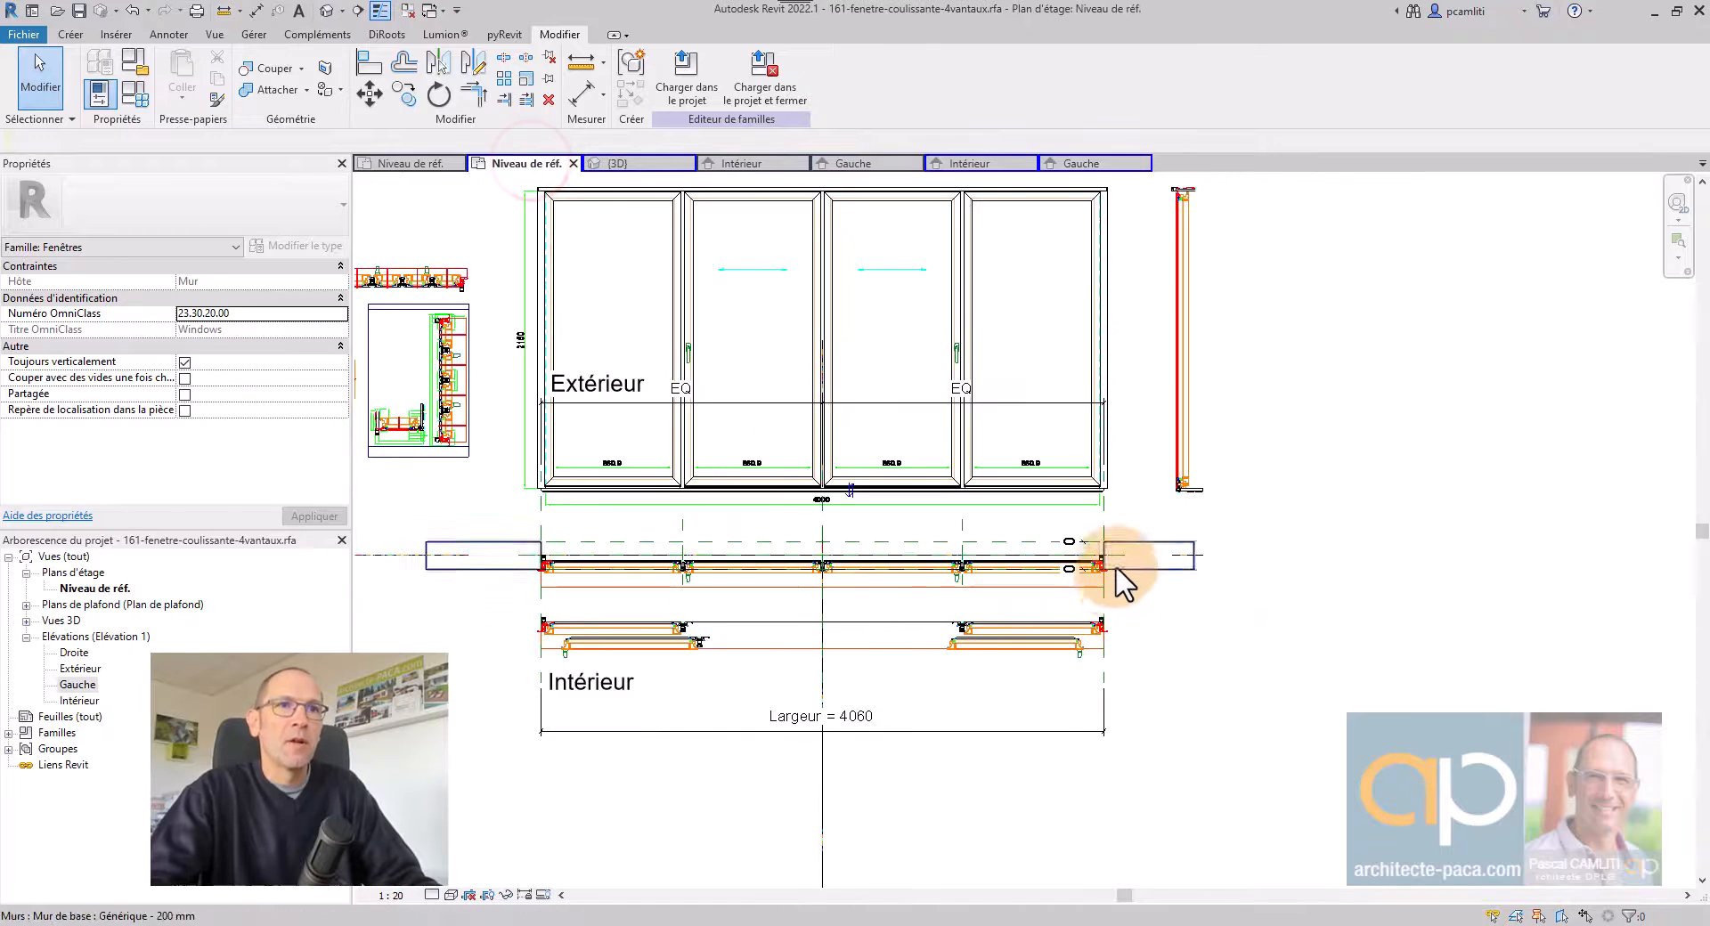
scroll(1110, 588, "up", 4)
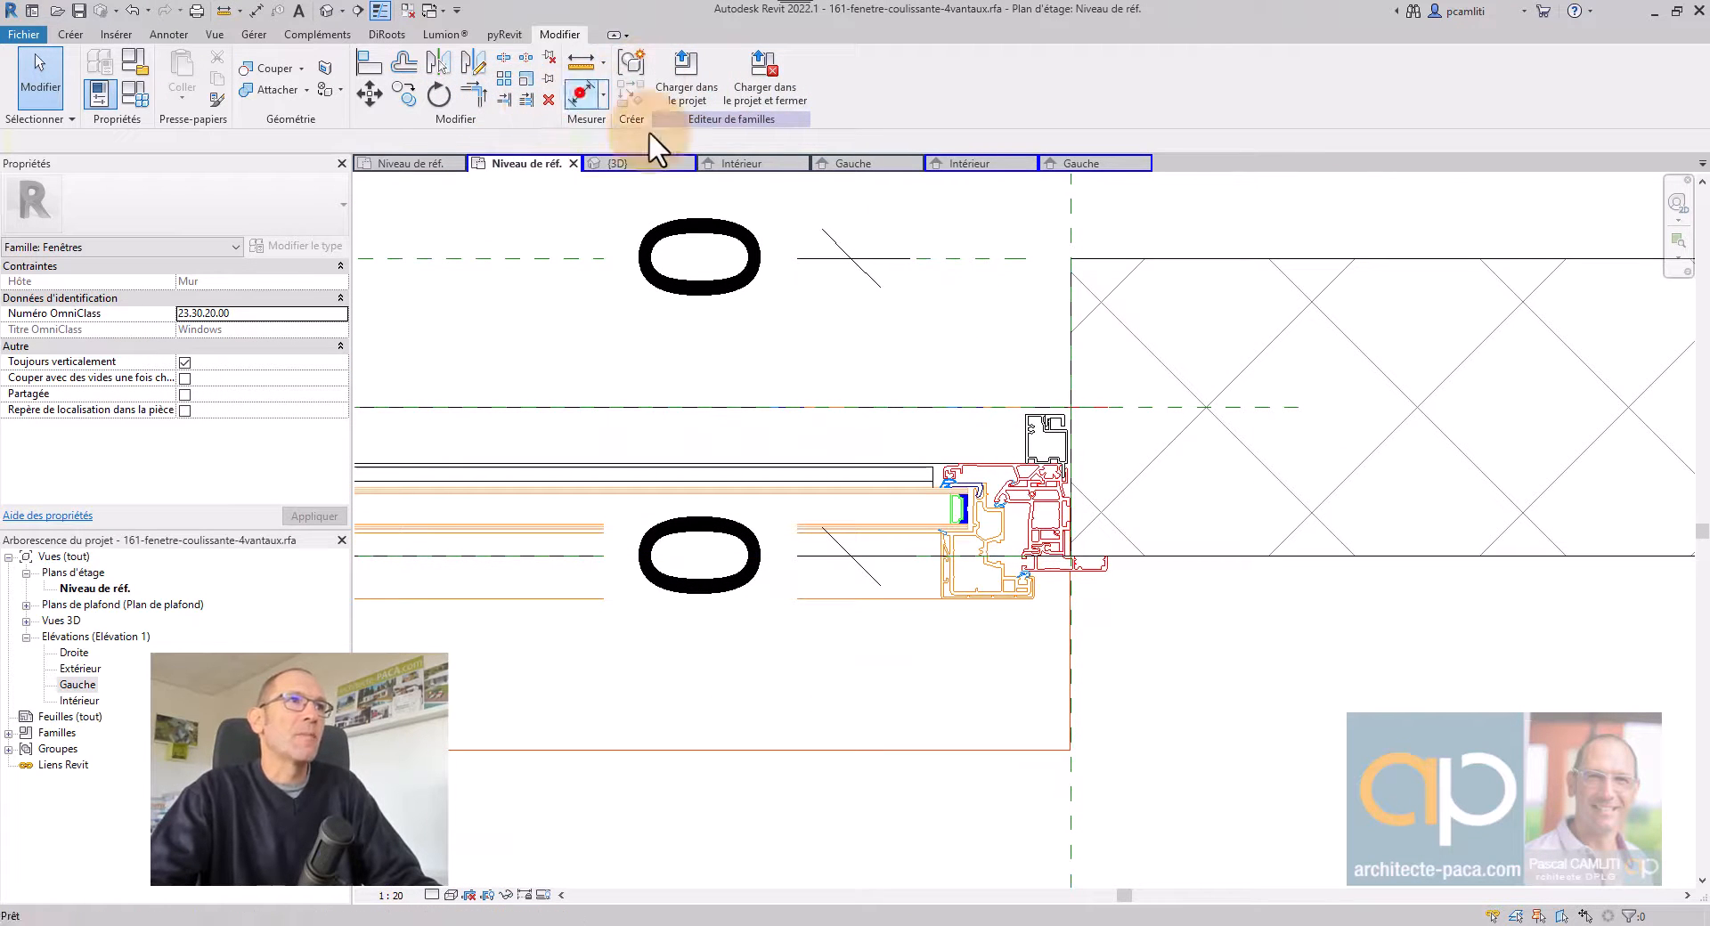
key("d")
key("i")
scroll(1093, 570, "up", 4)
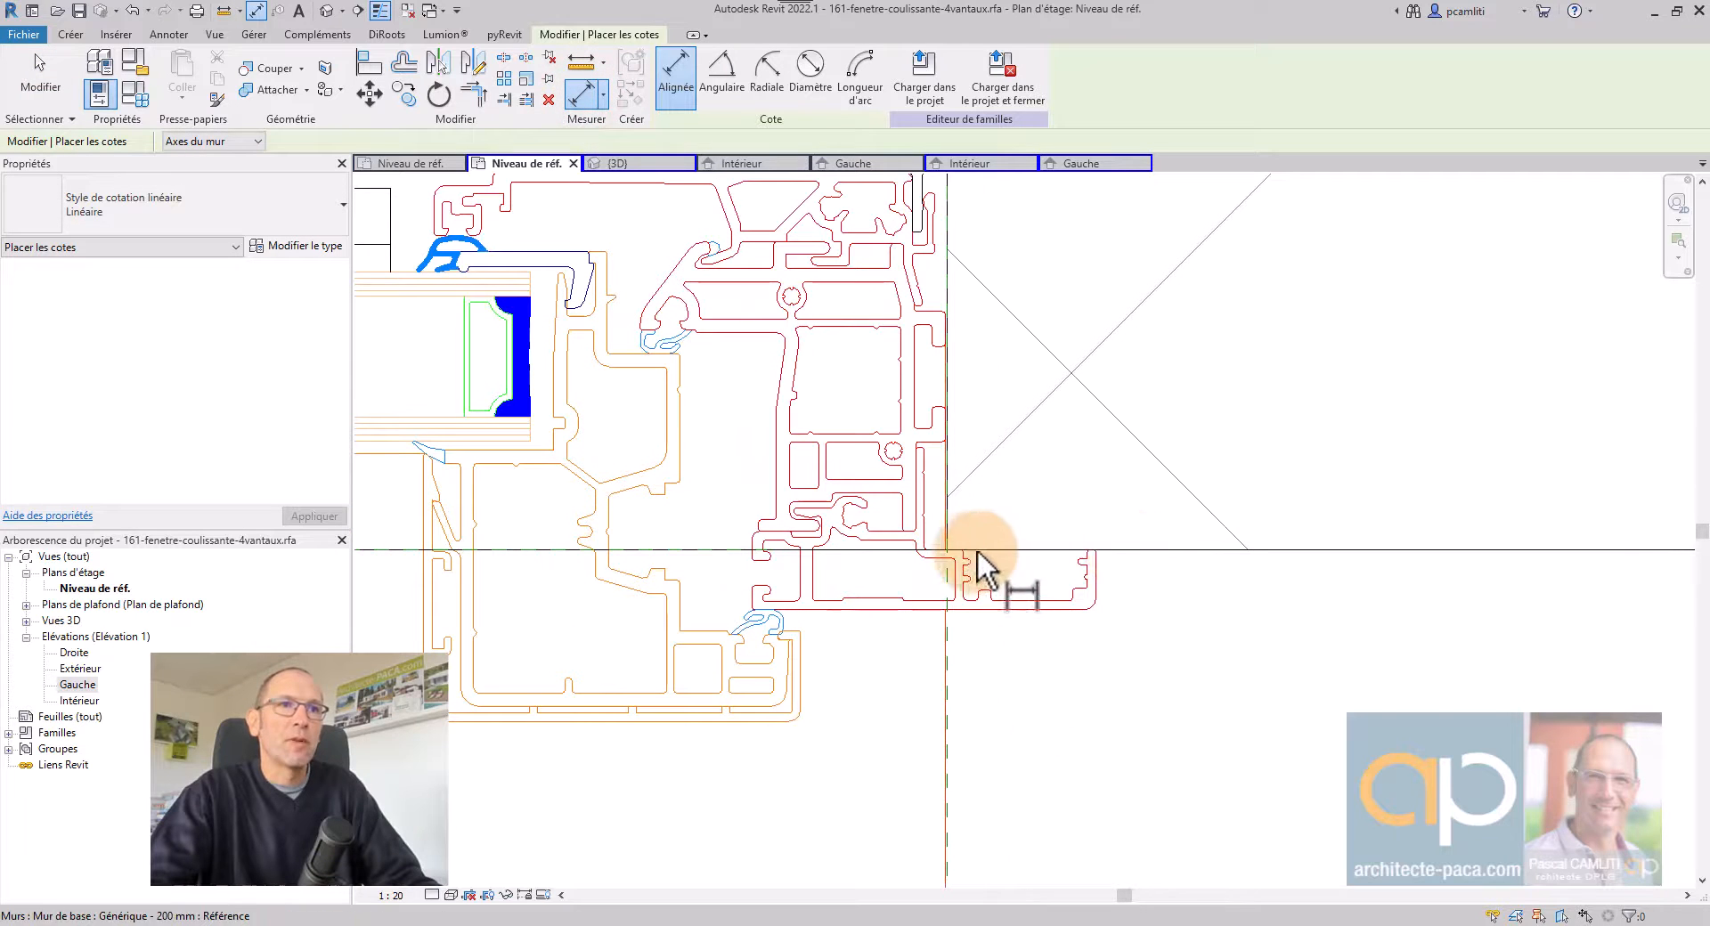
left_click(684, 80)
left_click(598, 73)
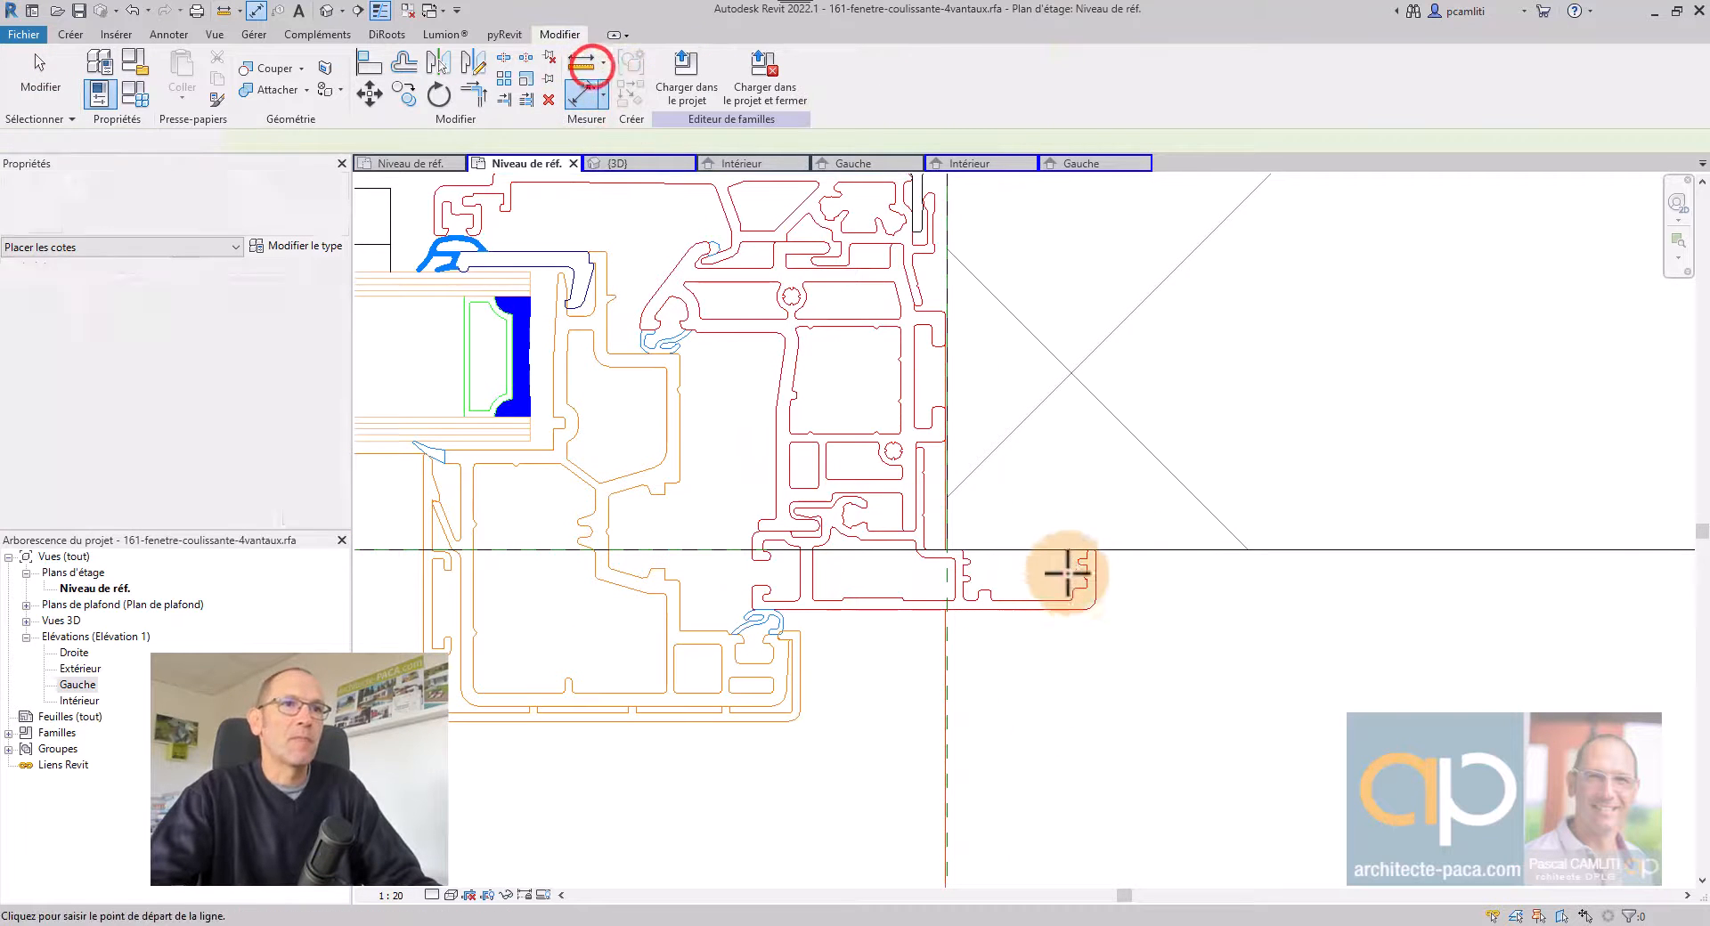
left_click(1067, 553)
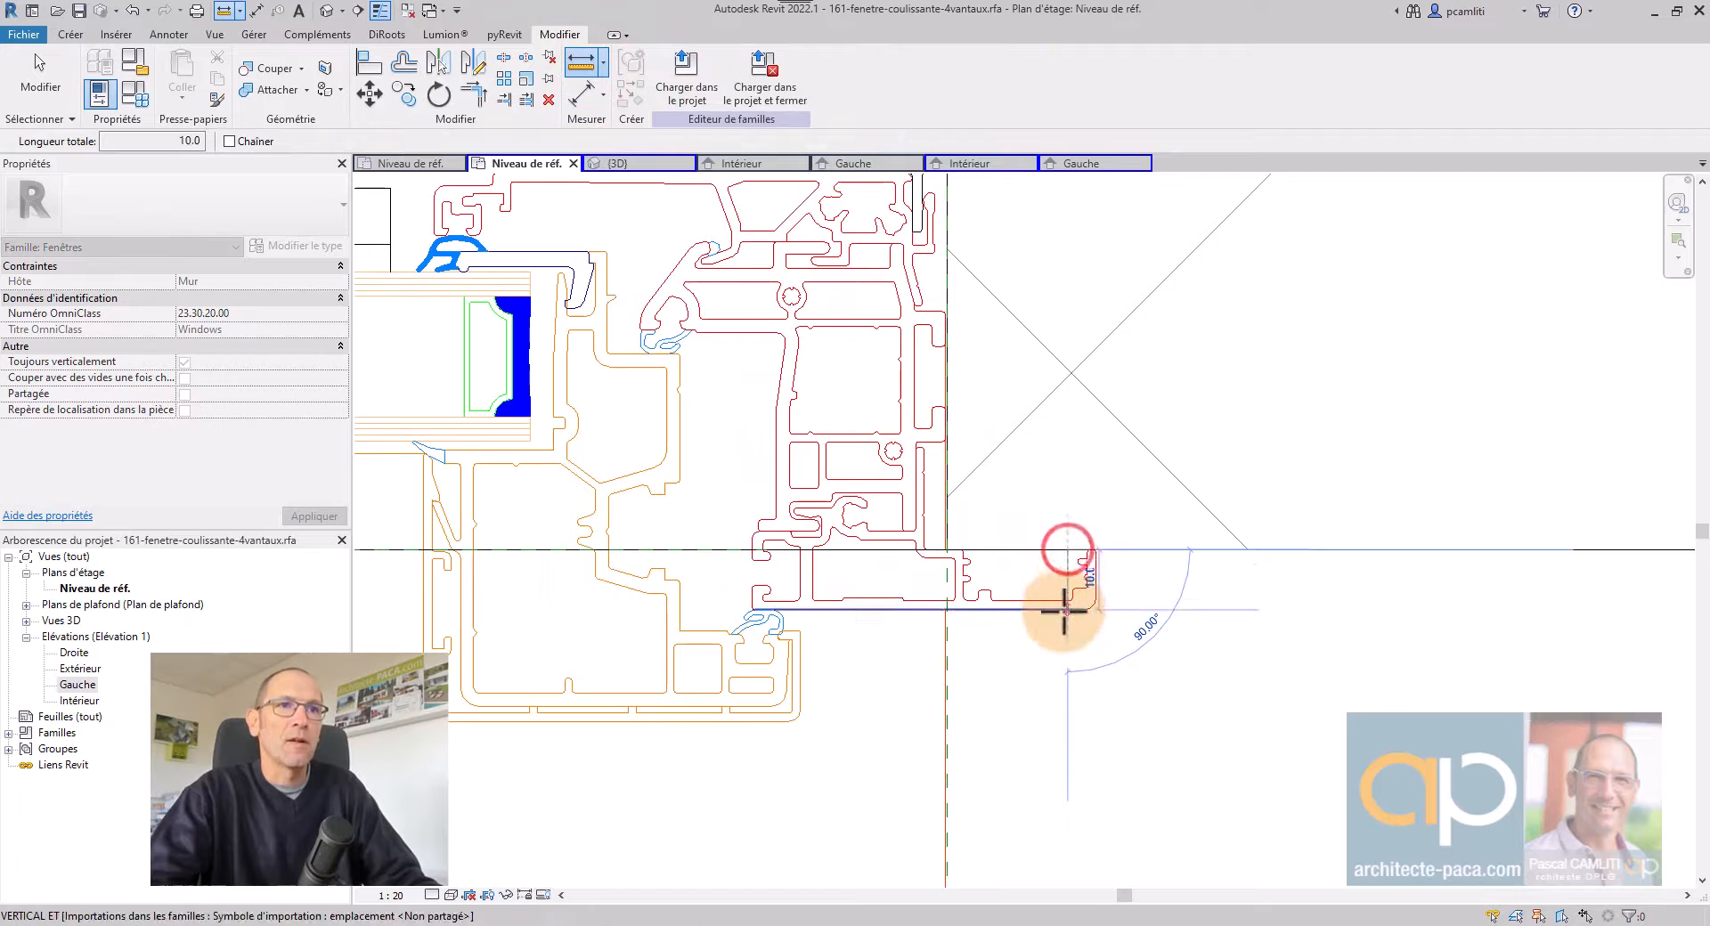
key("Escape")
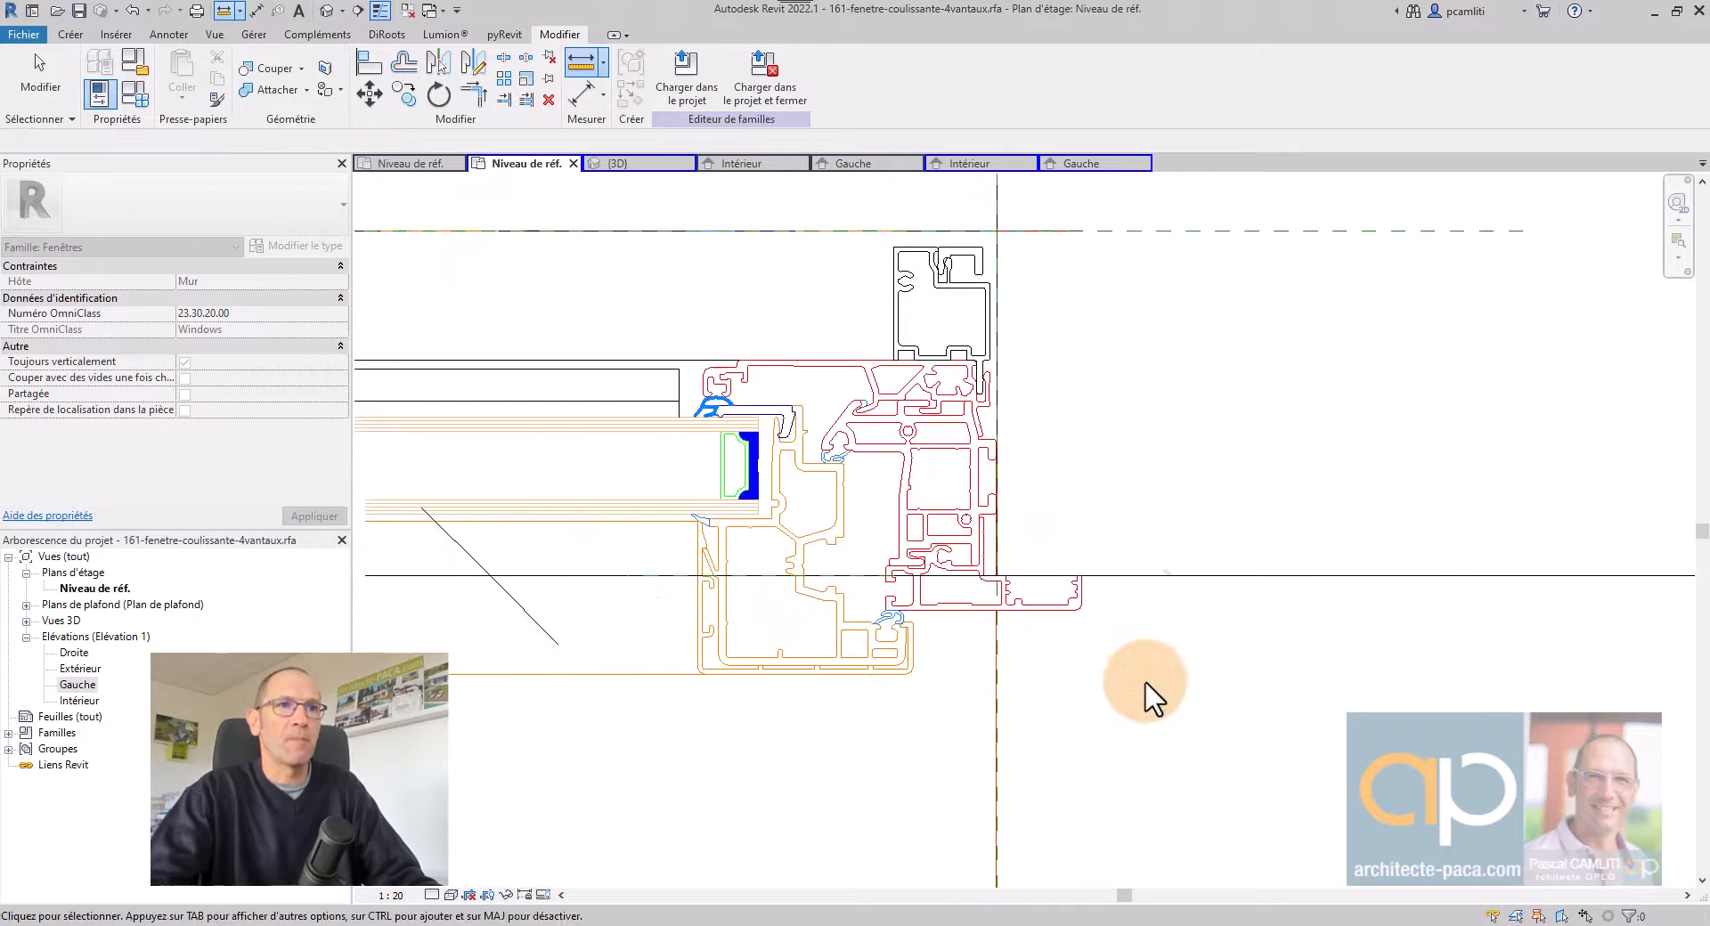
Compare the frame profile at the wall jamb in plan with the lower profile of the vertical section in the Gauche elevation.
scroll(1145, 694, "down", 5)
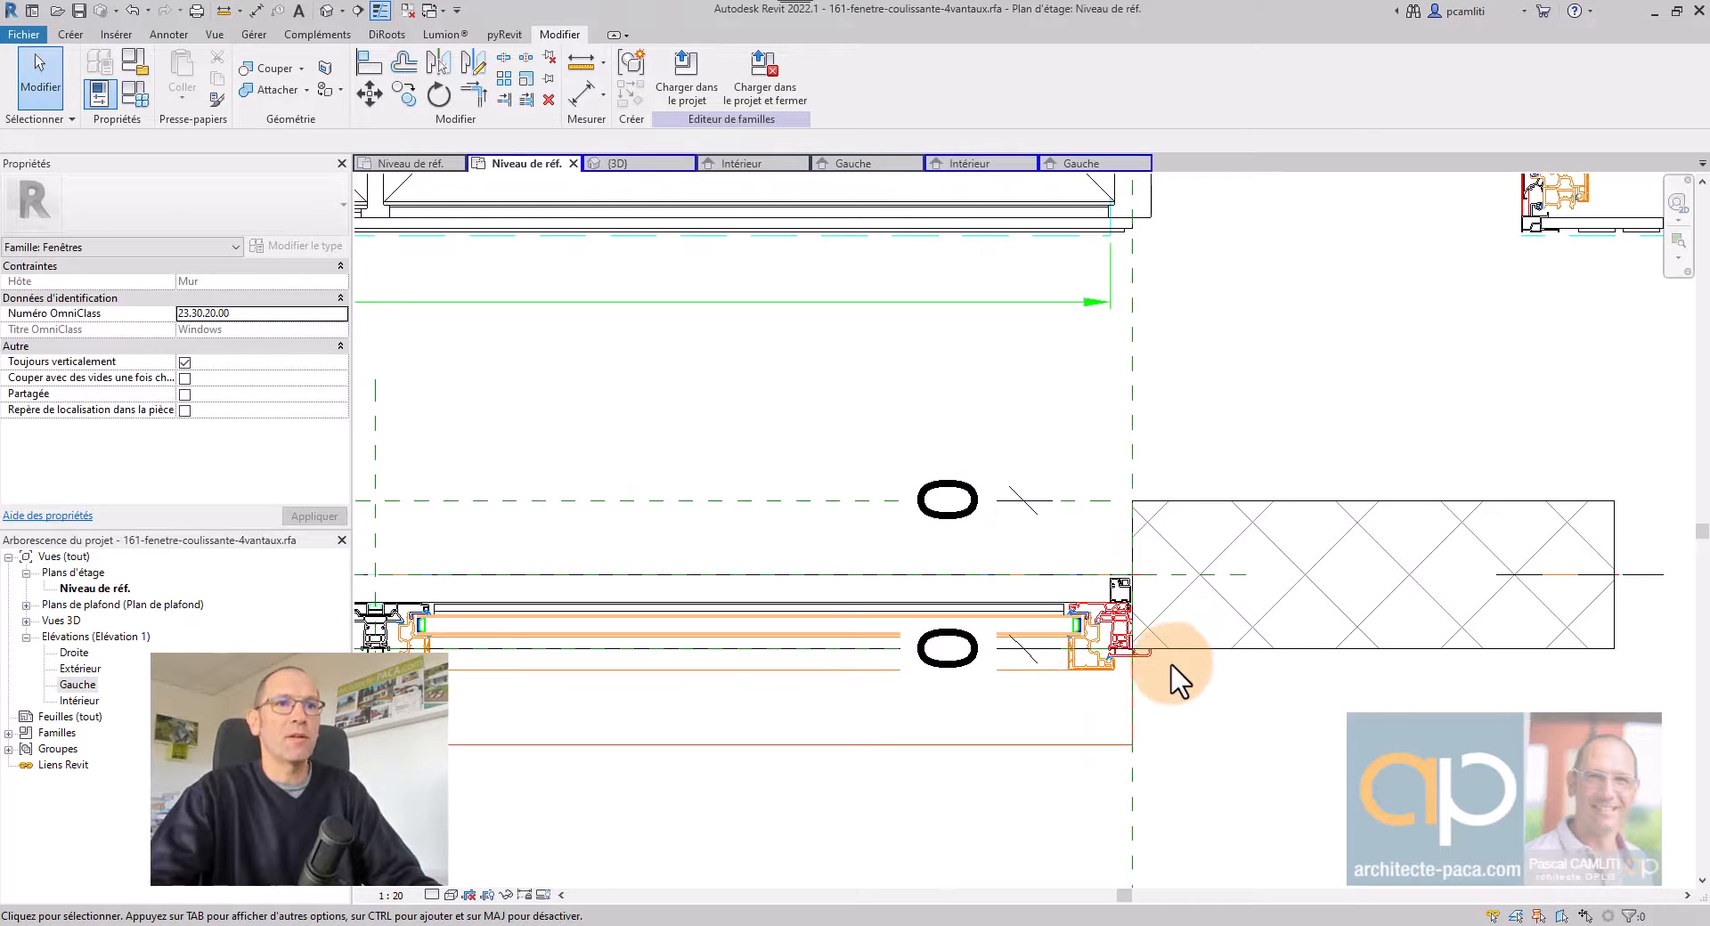
scroll(1180, 681, "up", 4)
scroll(1229, 458, "down", 5)
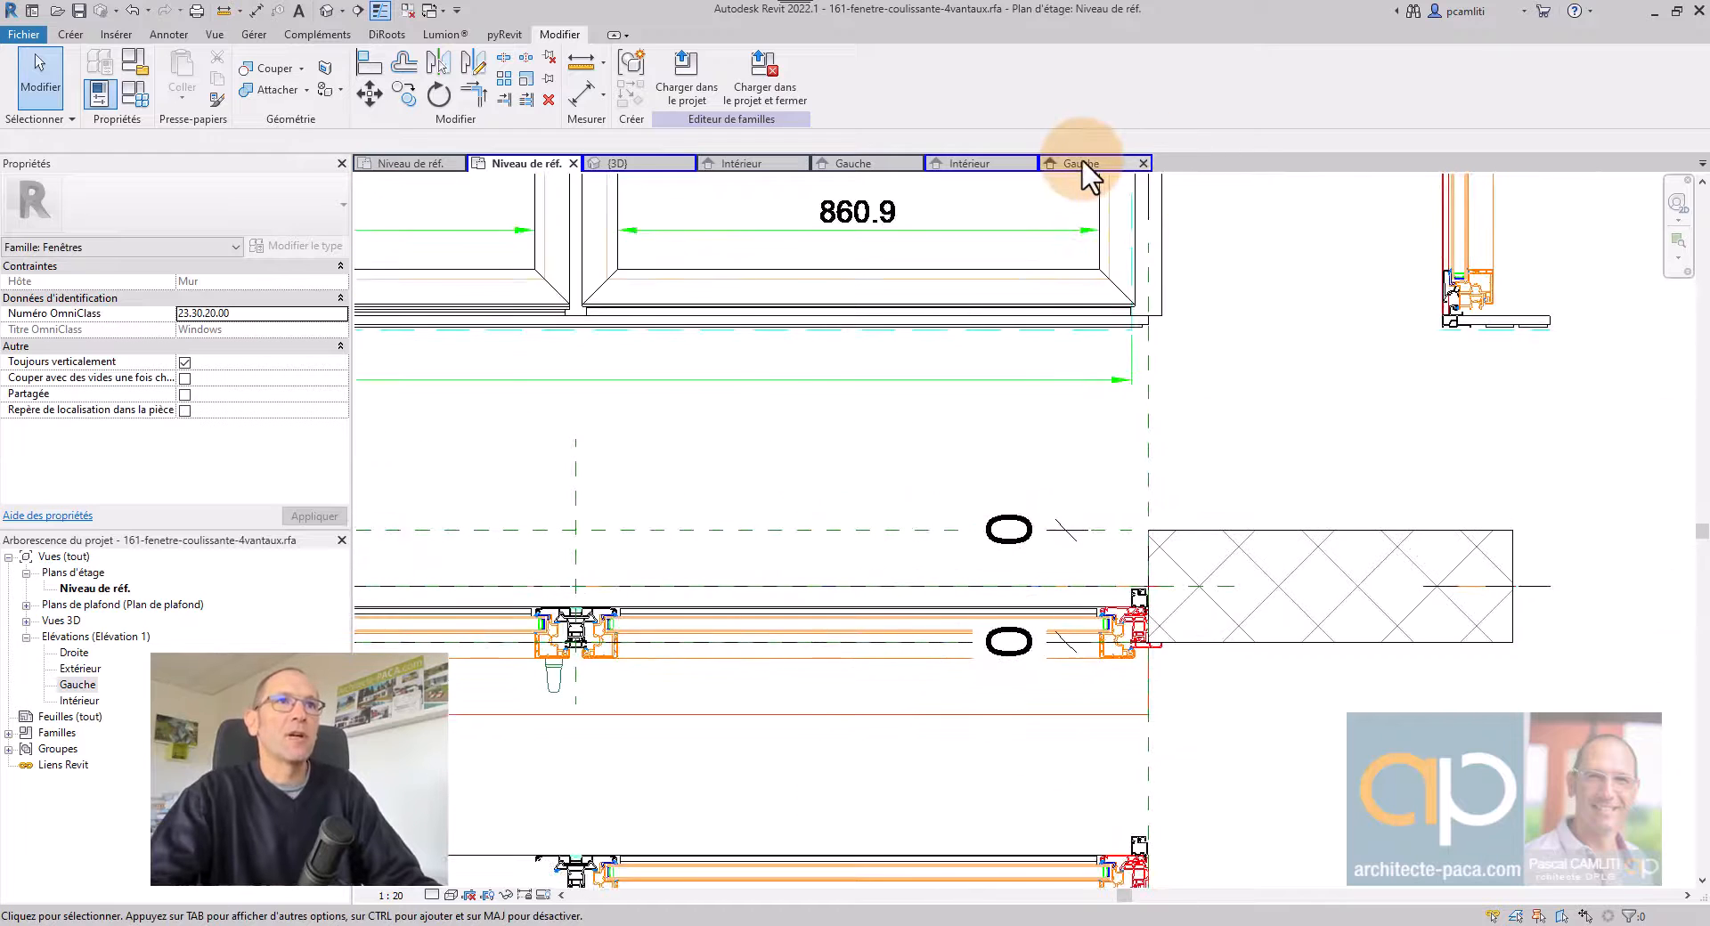
left_click(1083, 164)
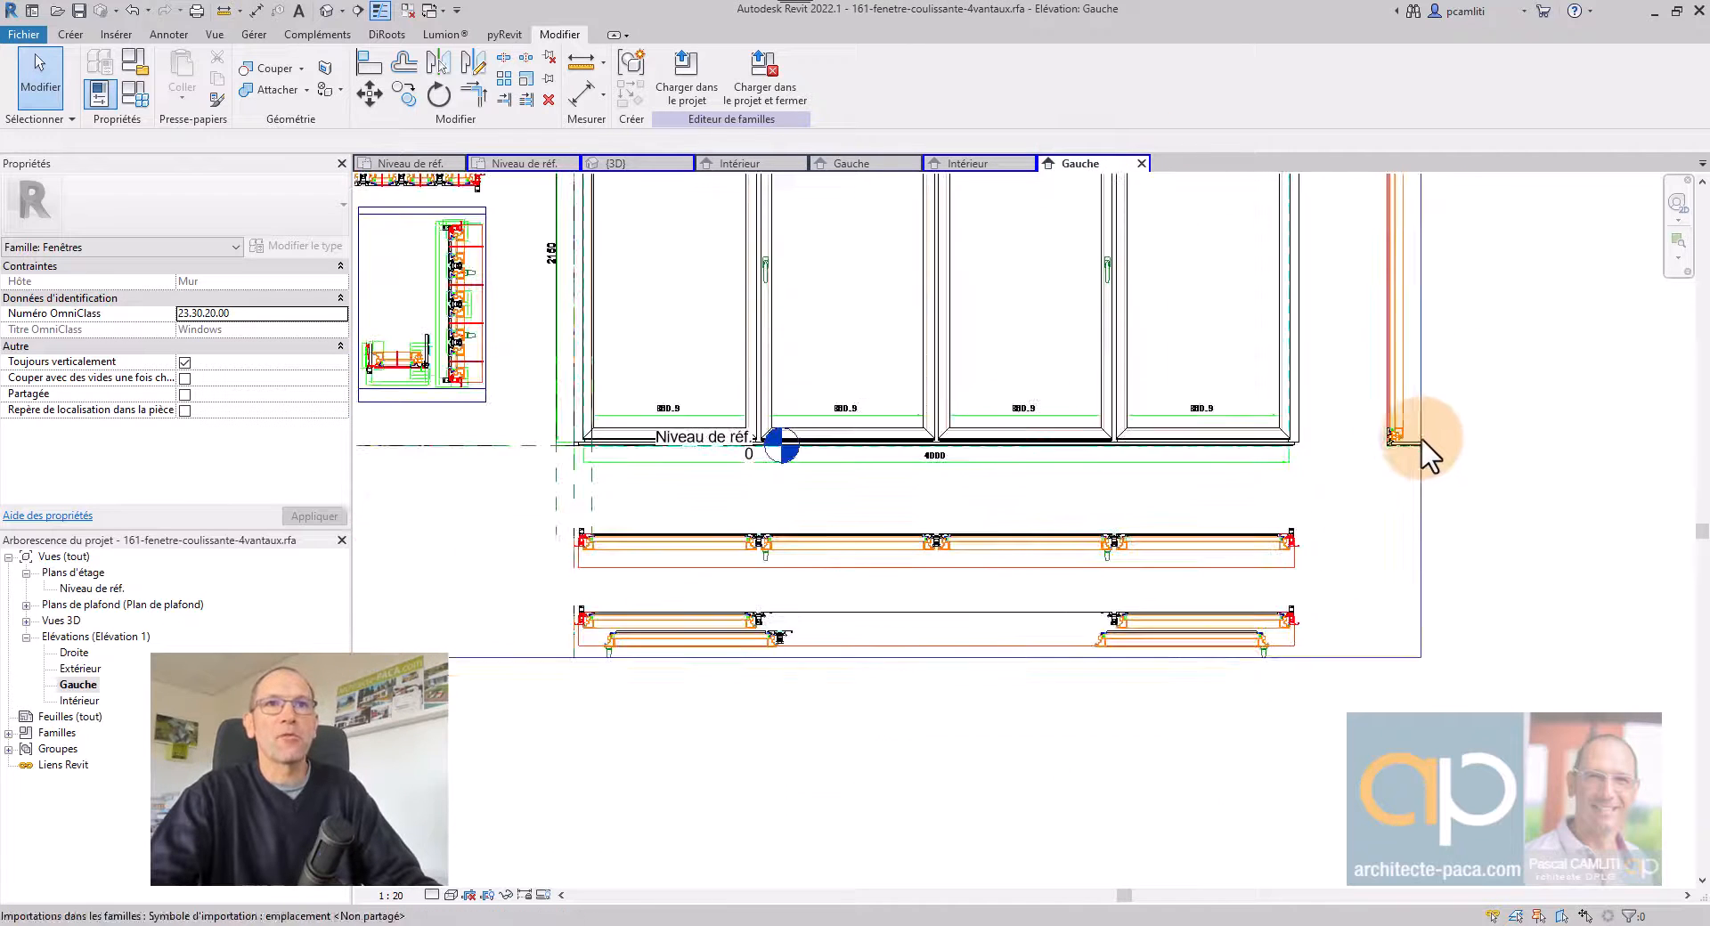
scroll(1422, 439, "up", 5)
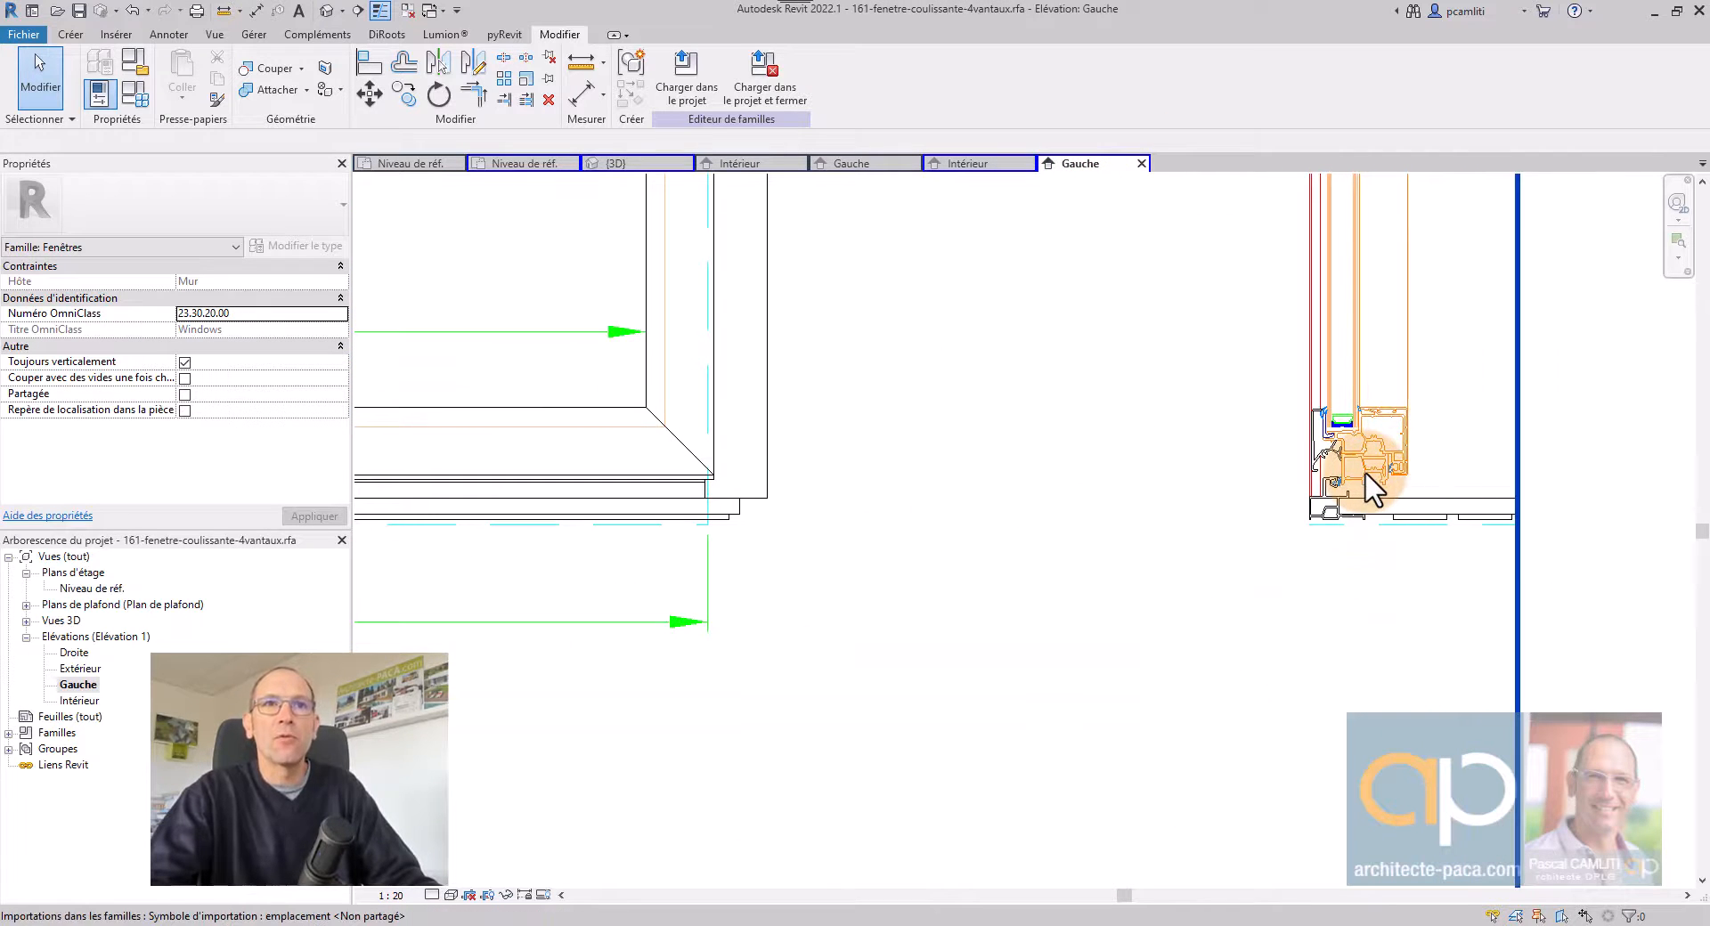
left_click(971, 163)
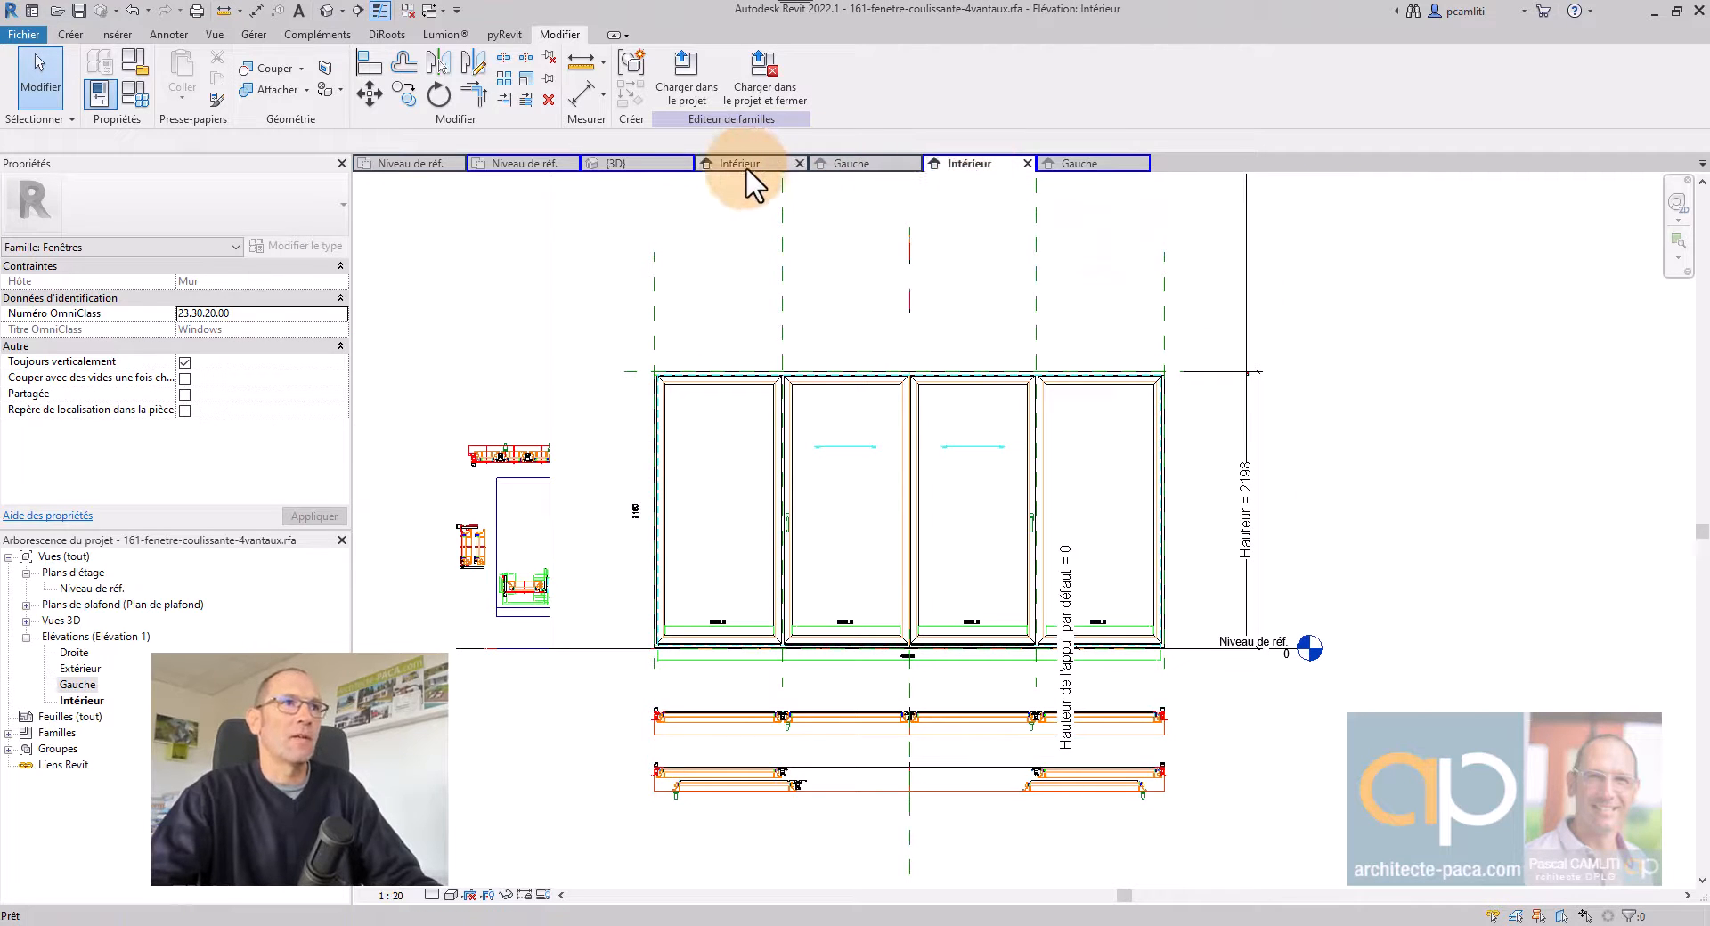
In the reference level plan, place an aligned dimension between the sash's interior face and the wall's interior face.
scroll(1149, 615, "up", 5)
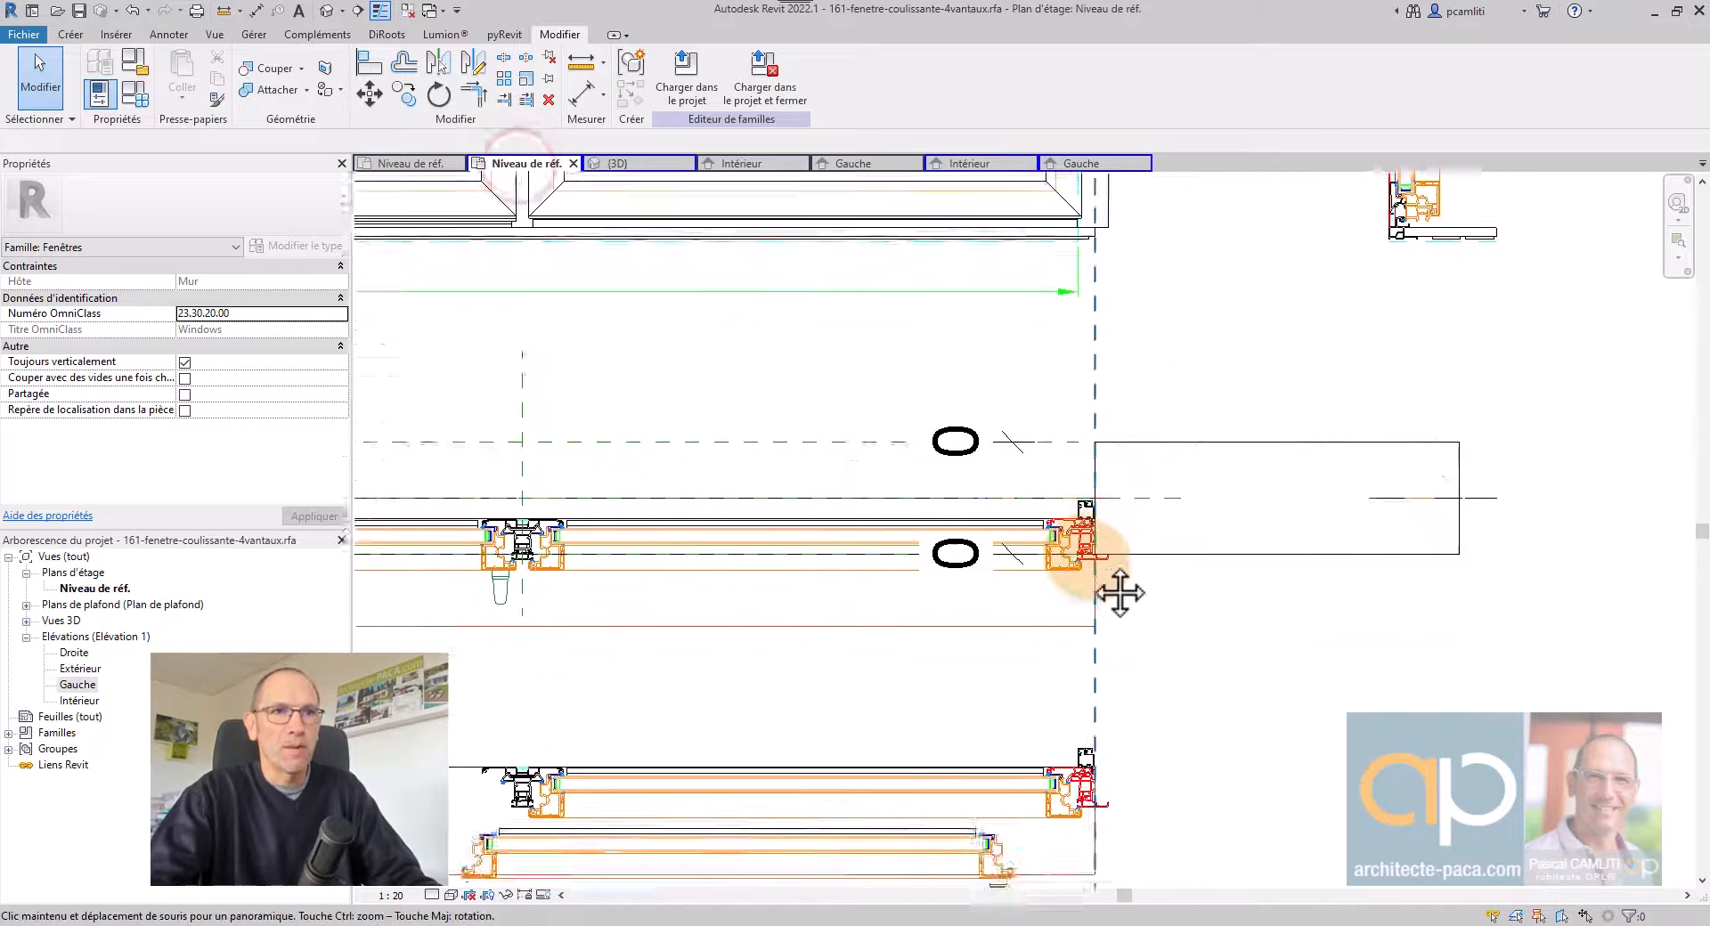
left_click(583, 94)
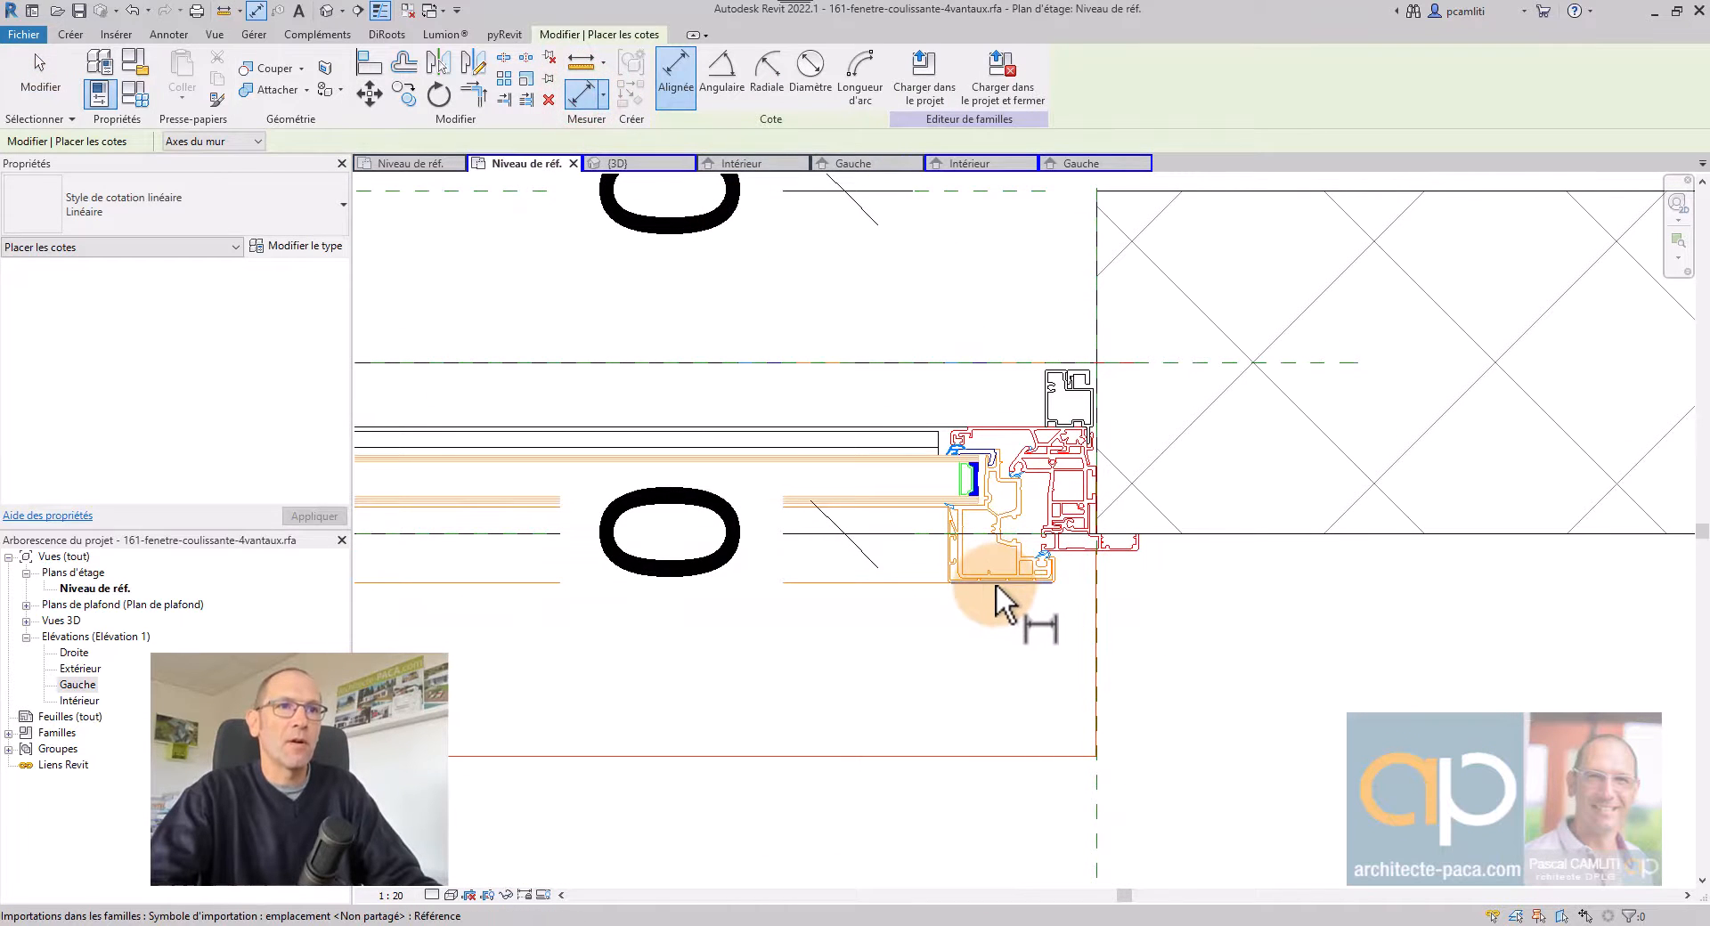
scroll(1024, 609, "up", 3)
left_click(1024, 580)
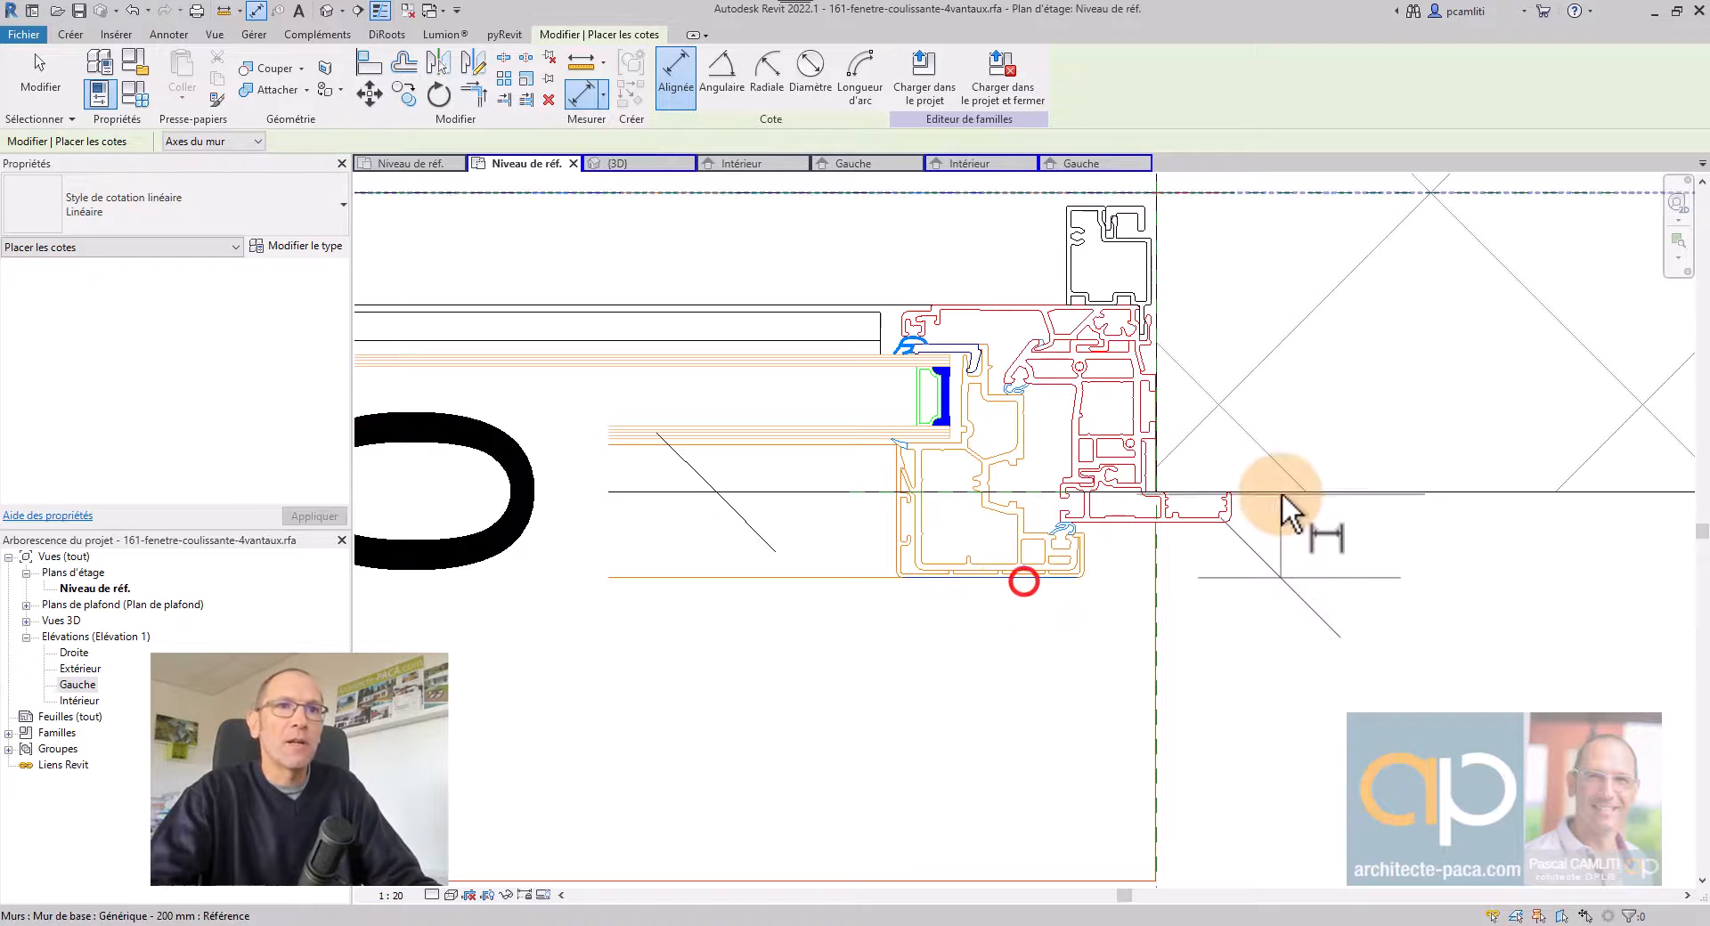
scroll(1408, 496, "down", 3)
middle_click_drag(1408, 496, 1200, 445)
scroll(1200, 445, "down", 2)
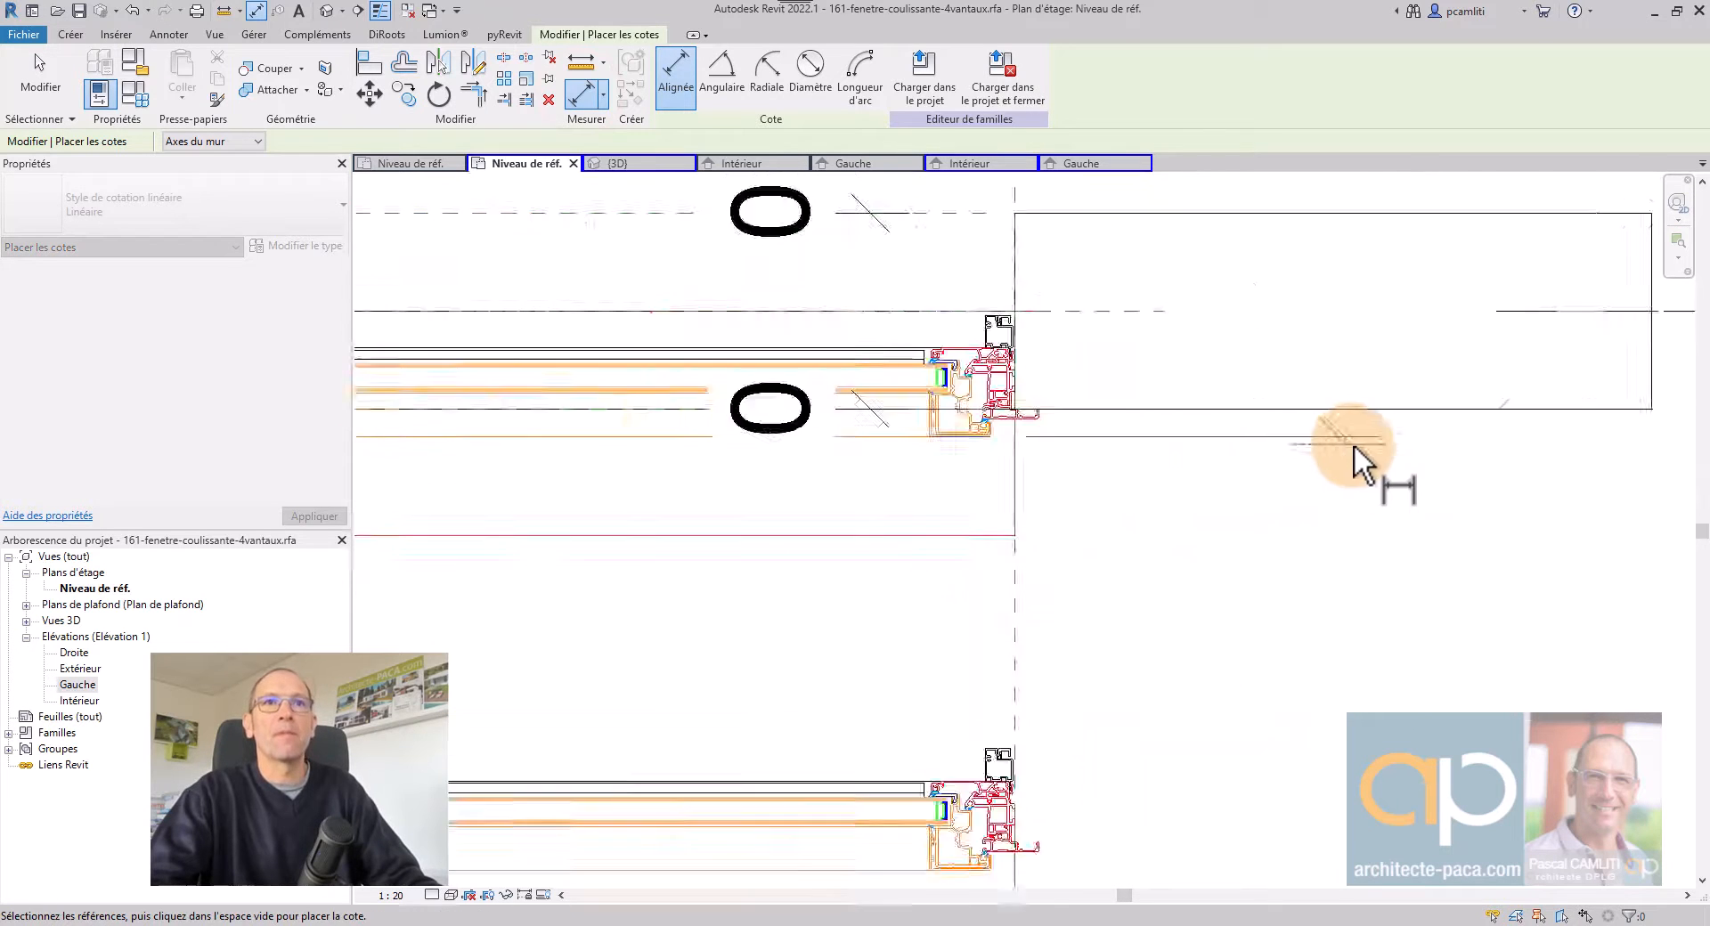
scroll(1354, 451, "down", 2)
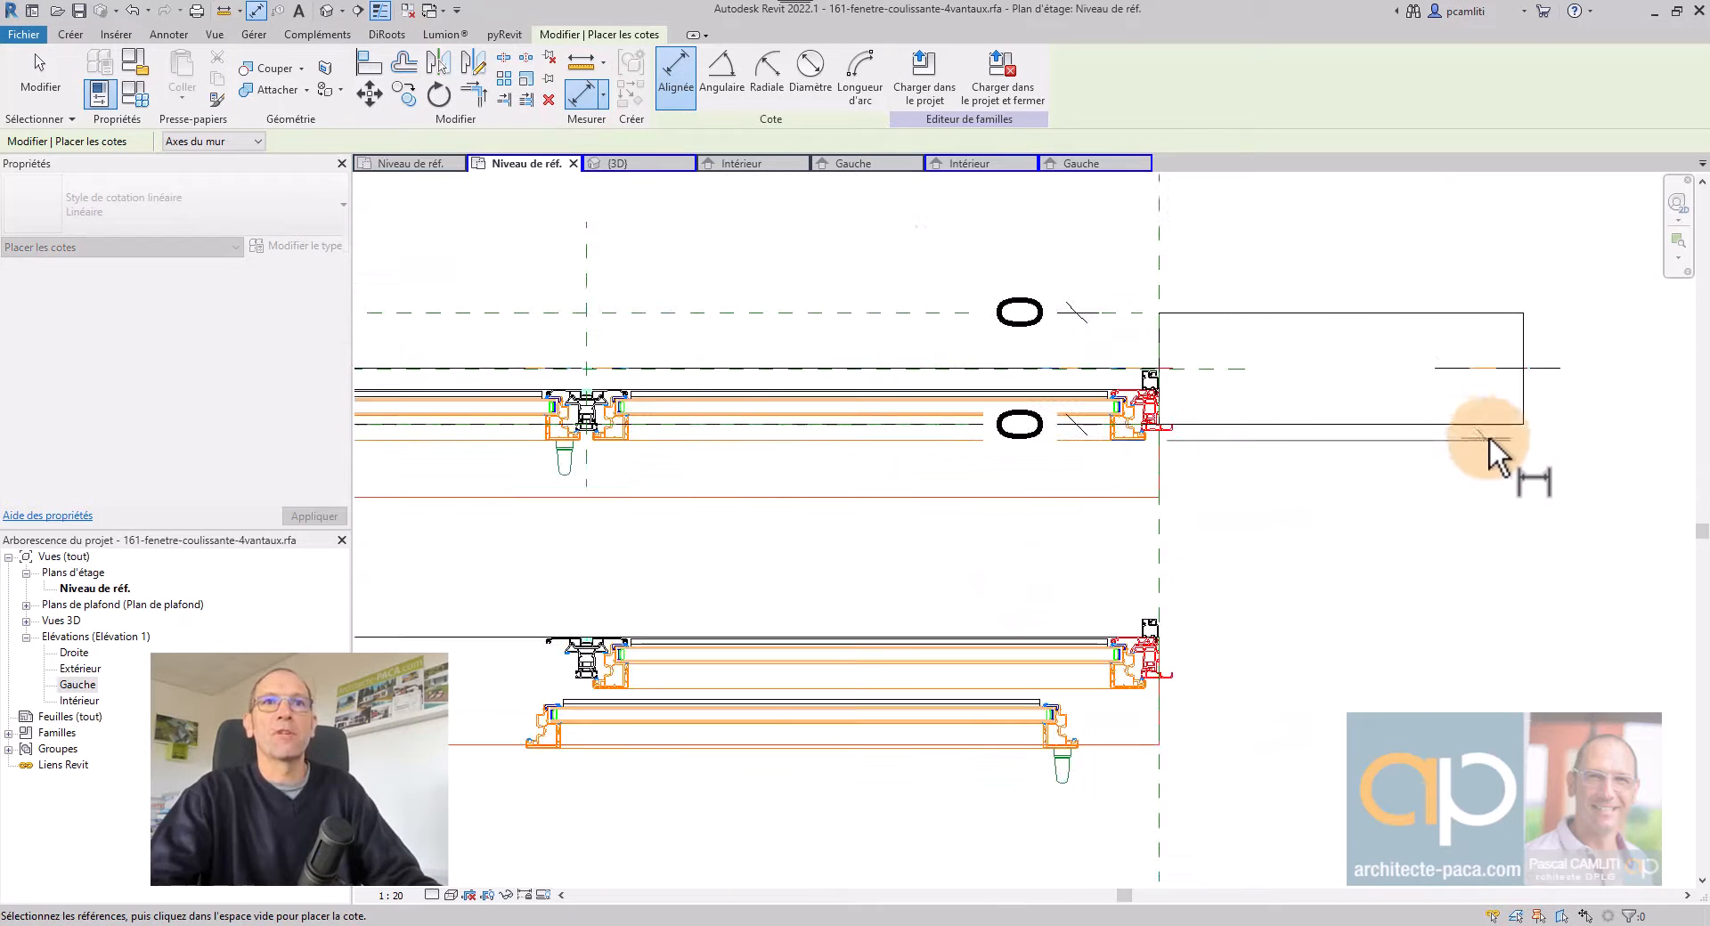
left_click(1080, 419)
scroll(1233, 455, "up", 1)
scroll(1233, 455, "up", 2)
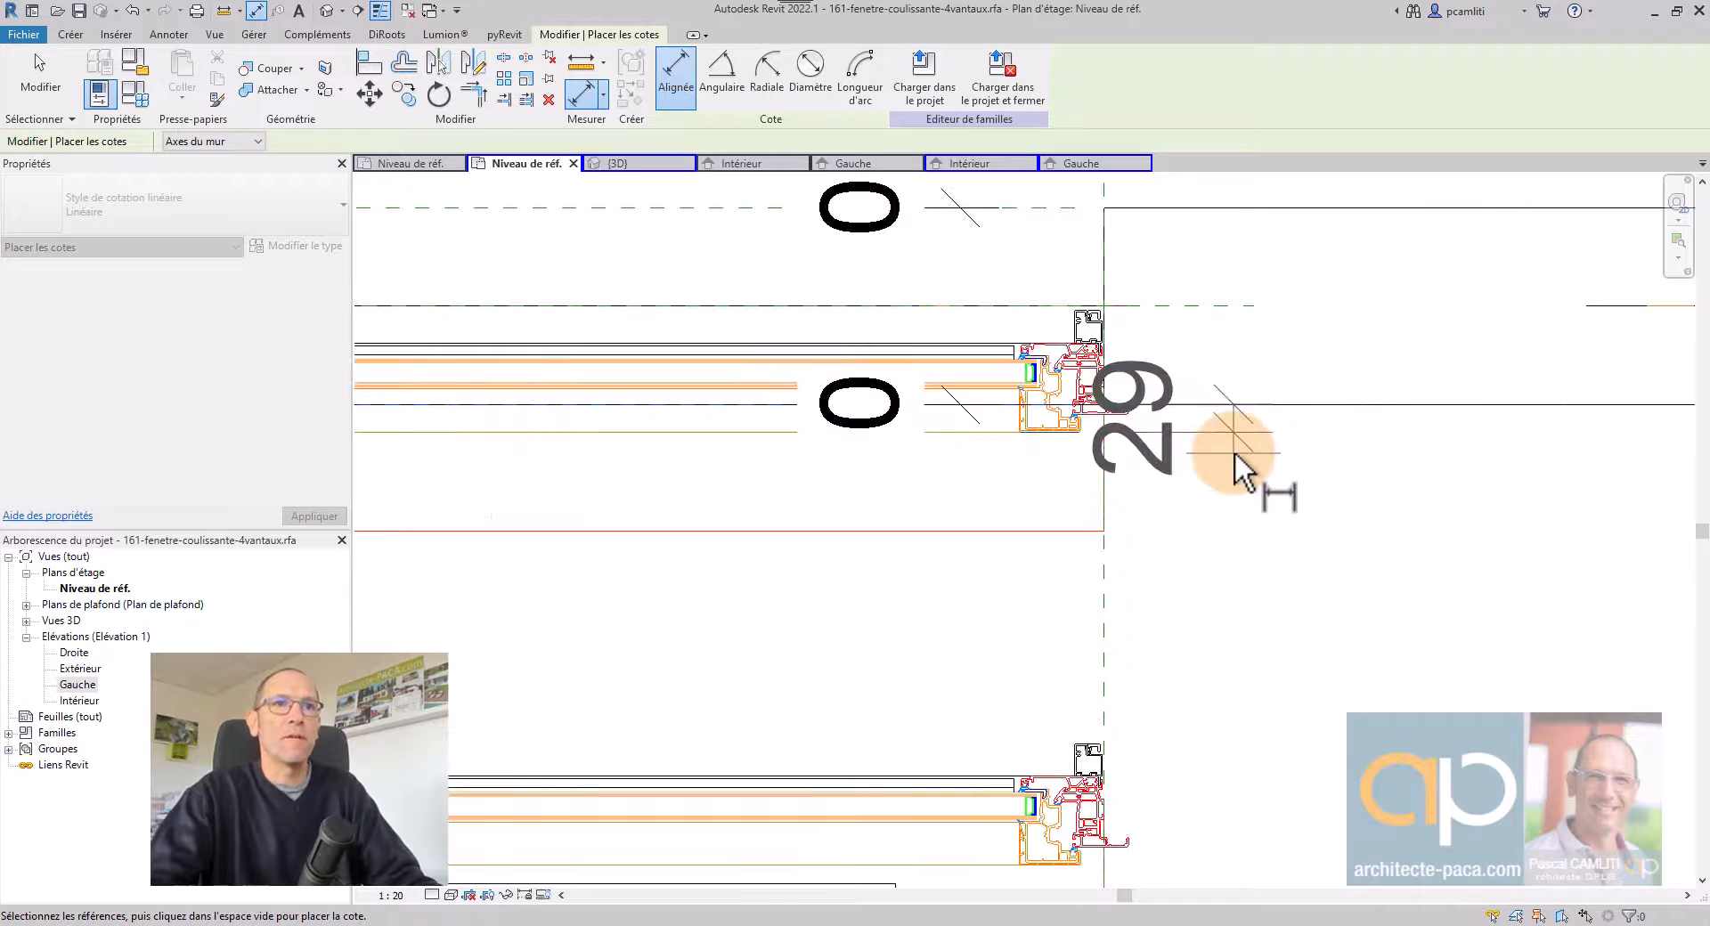
left_click(1336, 450)
key("Escape")
key("Escape")
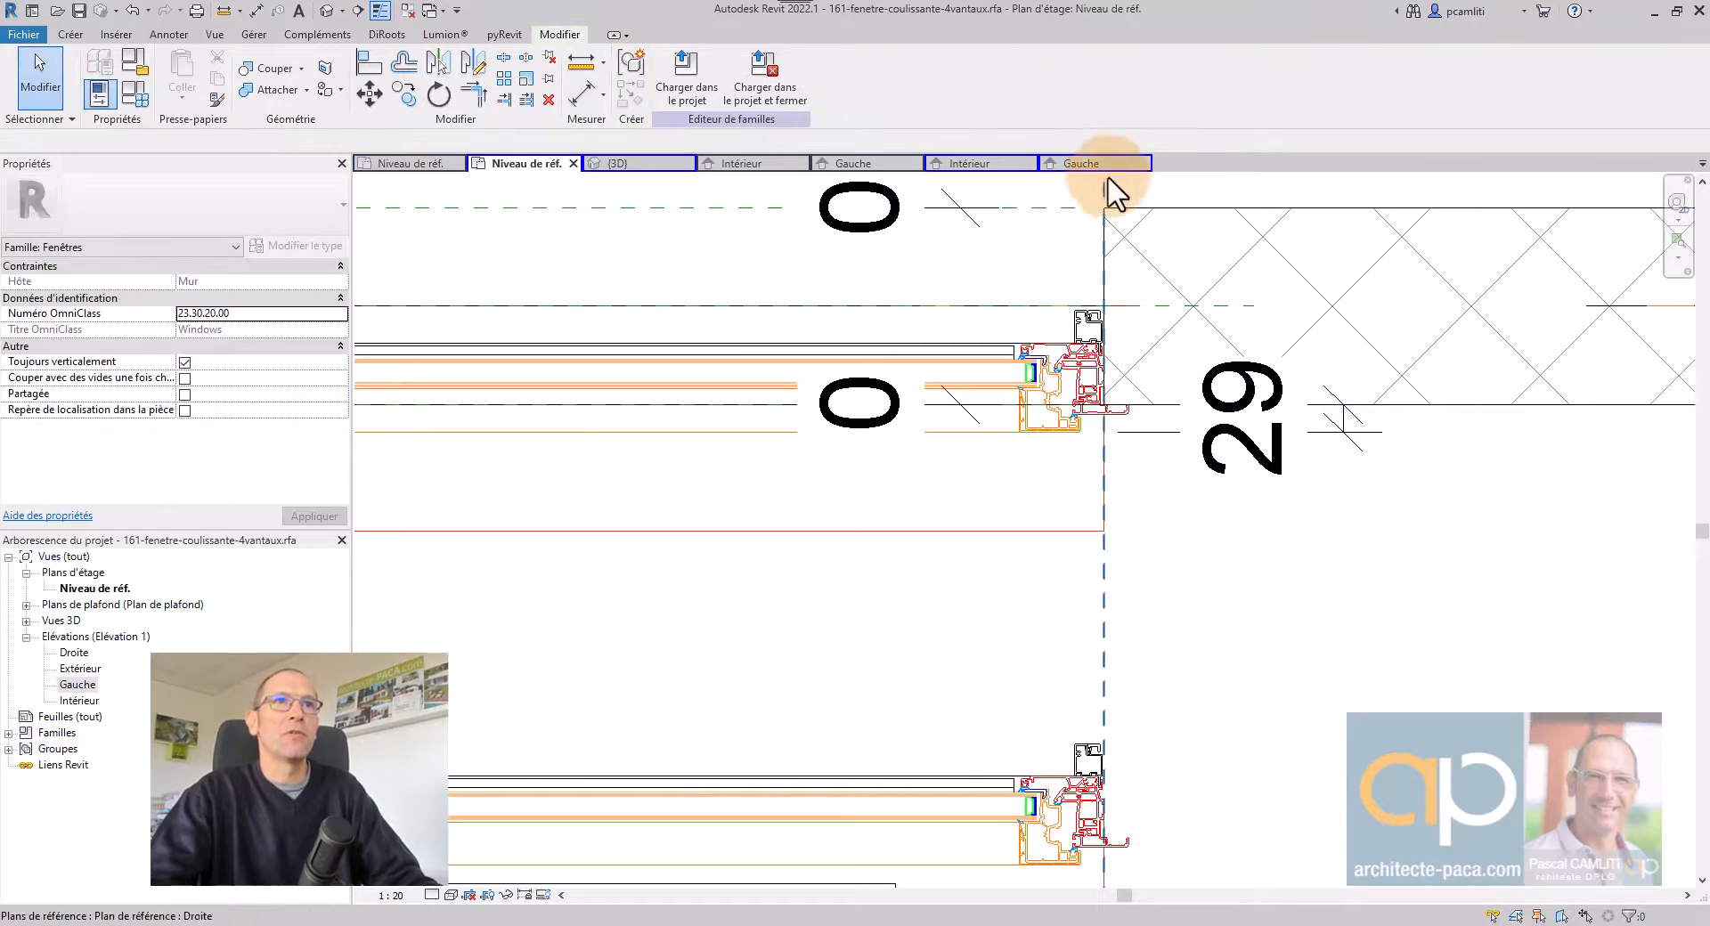
In the Gauche elevation, select the imported PRO.01.DWG.R&D-22-03-17 (revit).dwg and unpin it.
left_click(1101, 164)
scroll(1246, 308, "down", 3)
left_click(1256, 311)
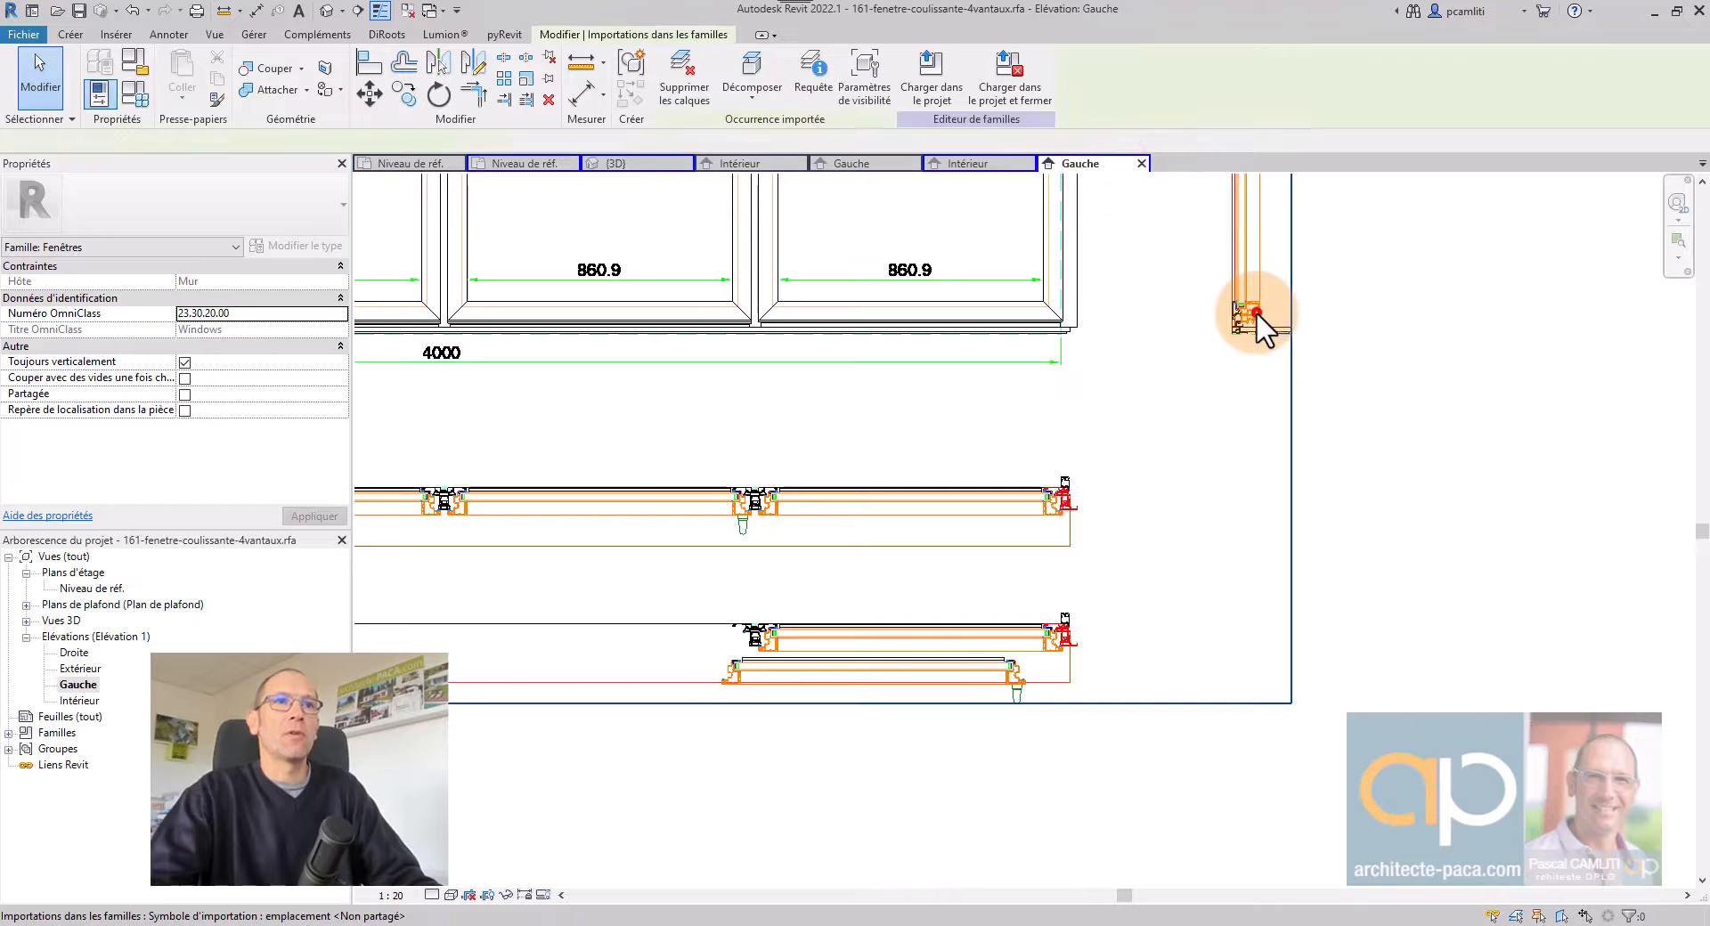
scroll(1258, 308, "down", 4)
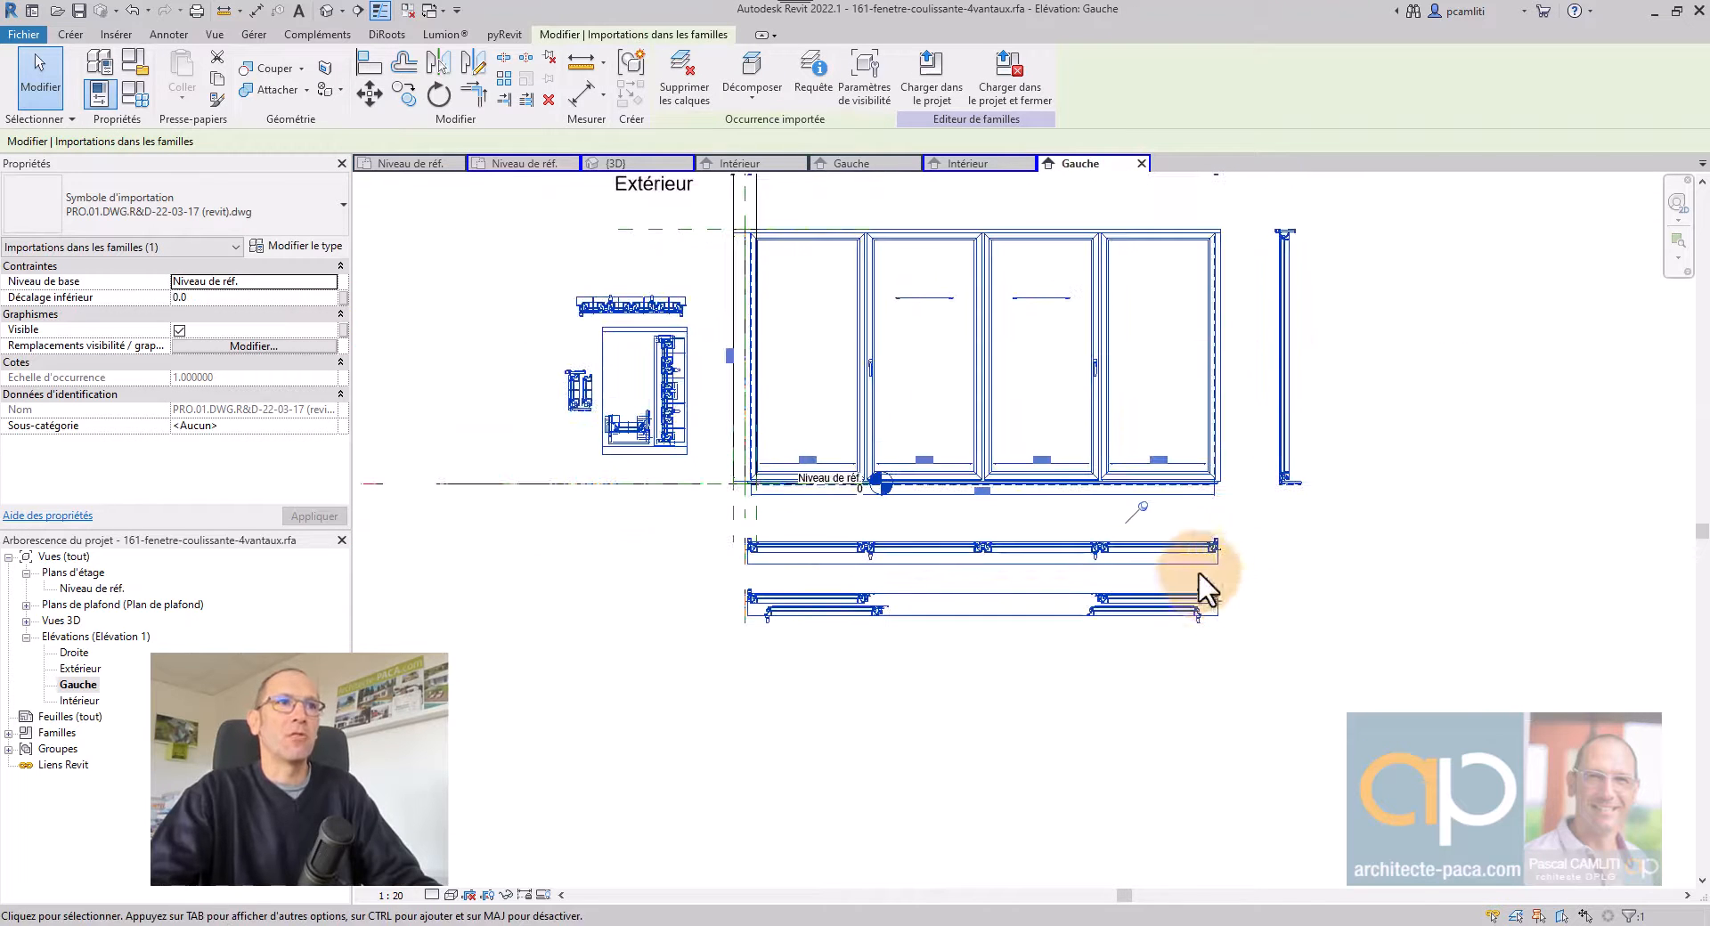
left_click(1136, 500)
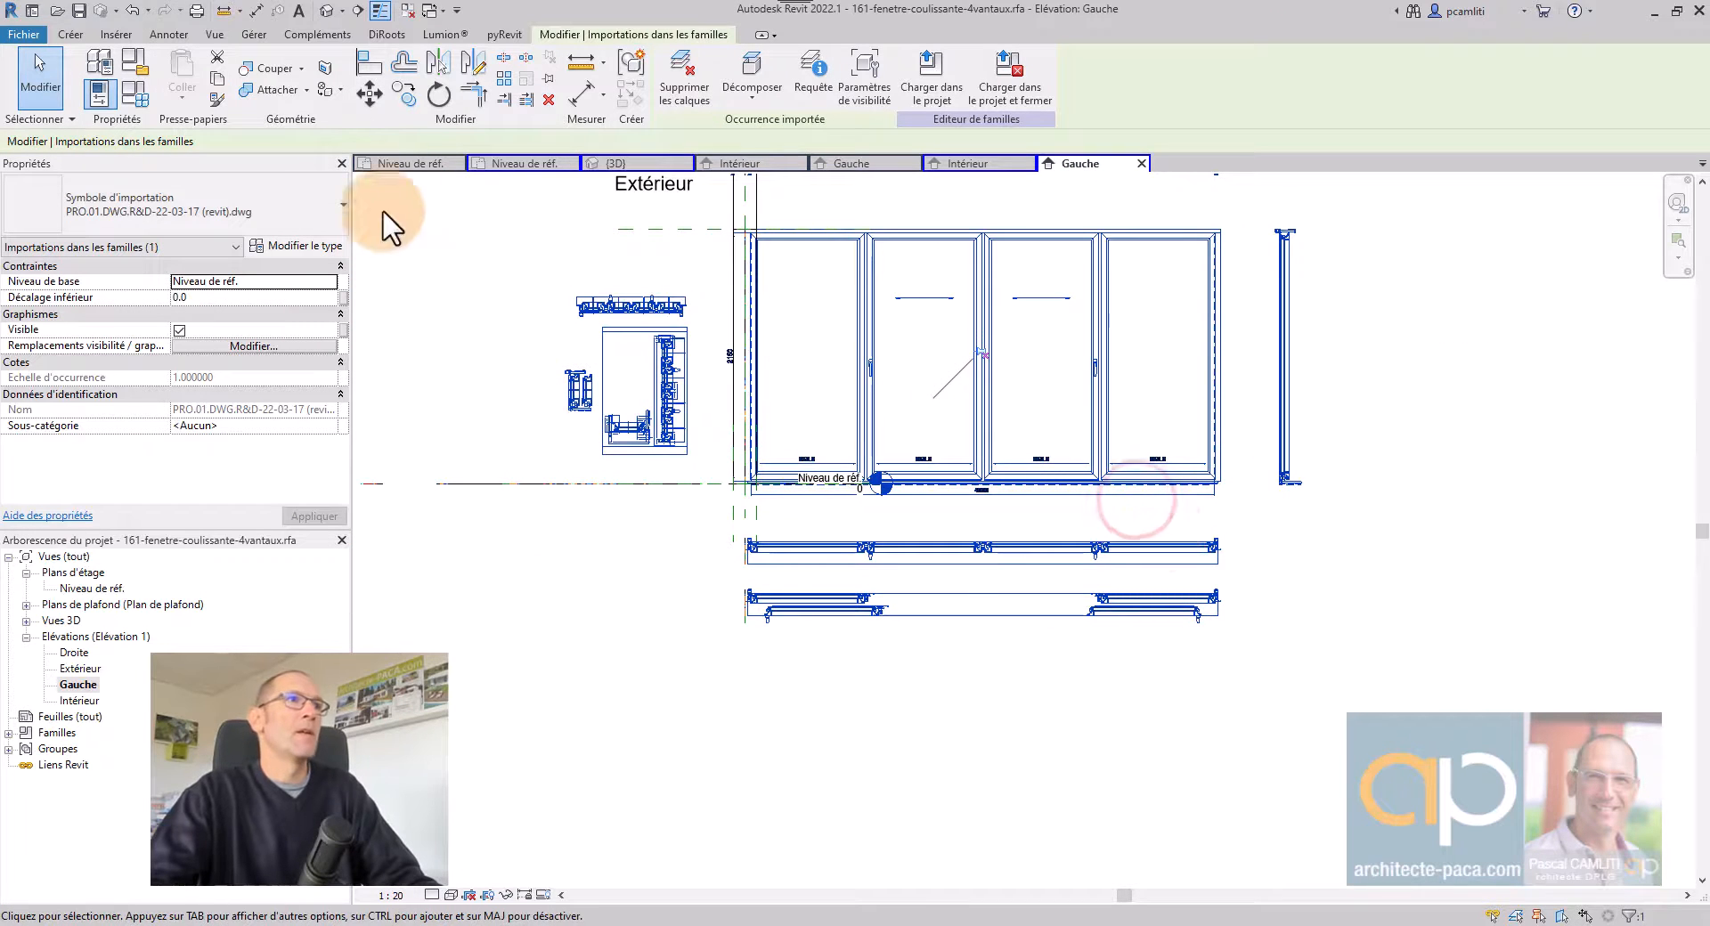
Move the DWG so the vertical section's lower exterior corner lands where the wall's interior face meets the reference level.
left_click(370, 93)
scroll(1287, 267, "up", 3)
scroll(1284, 239, "up", 8)
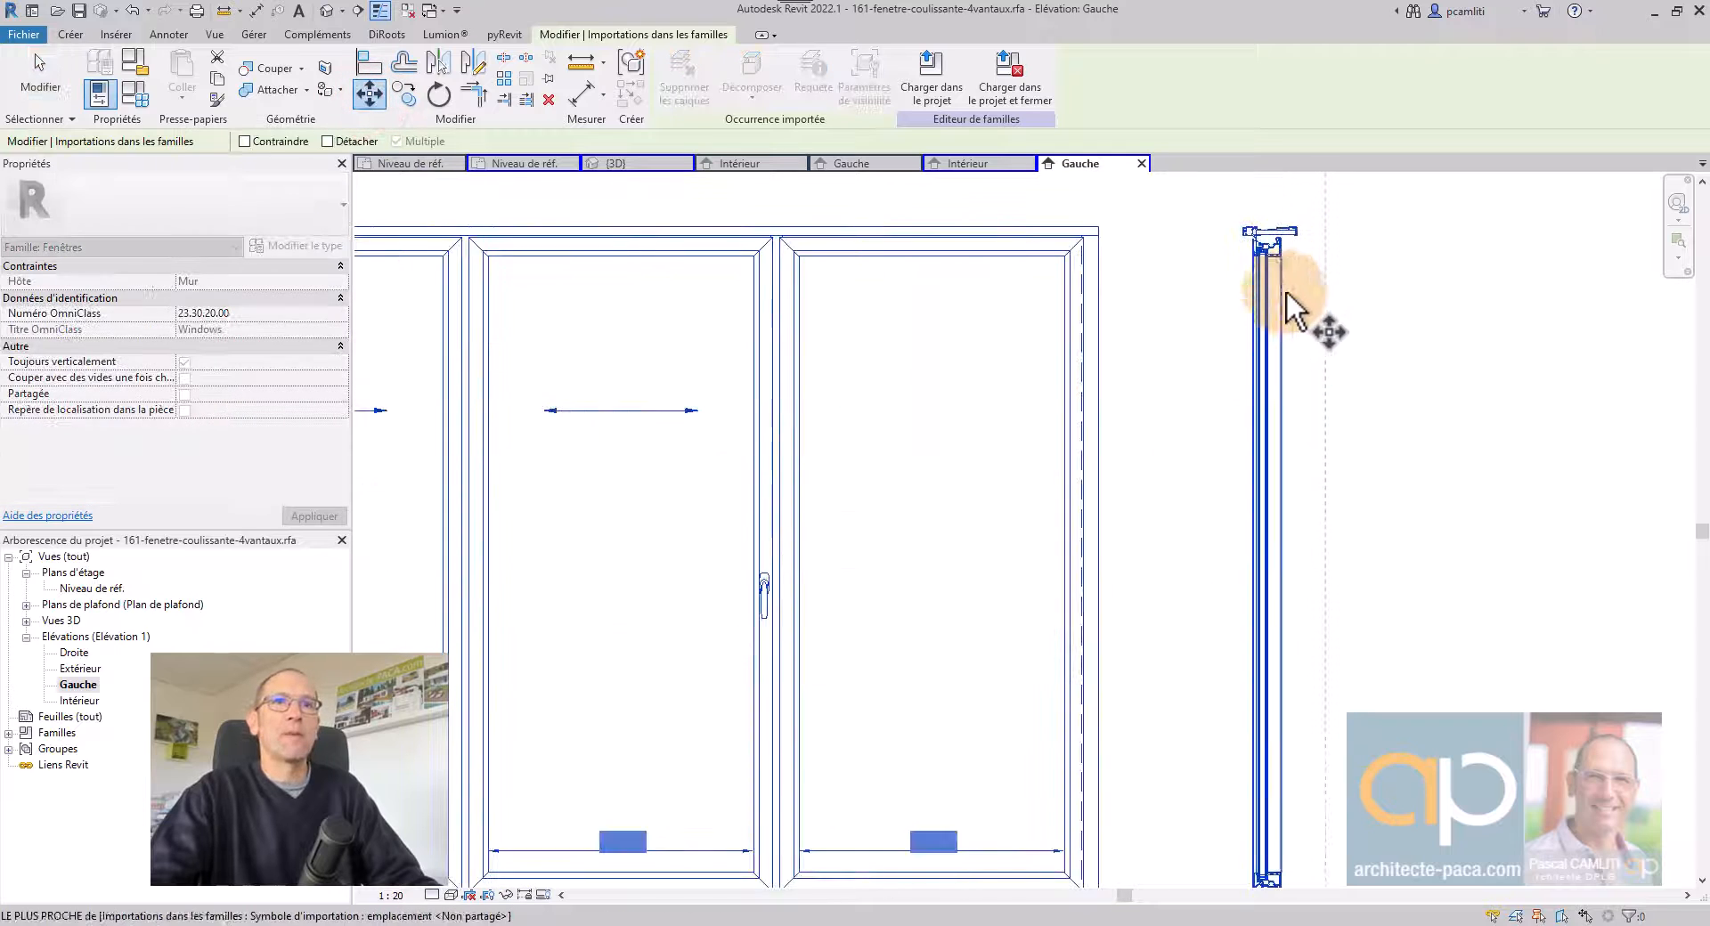
scroll(1186, 617, "up", 3)
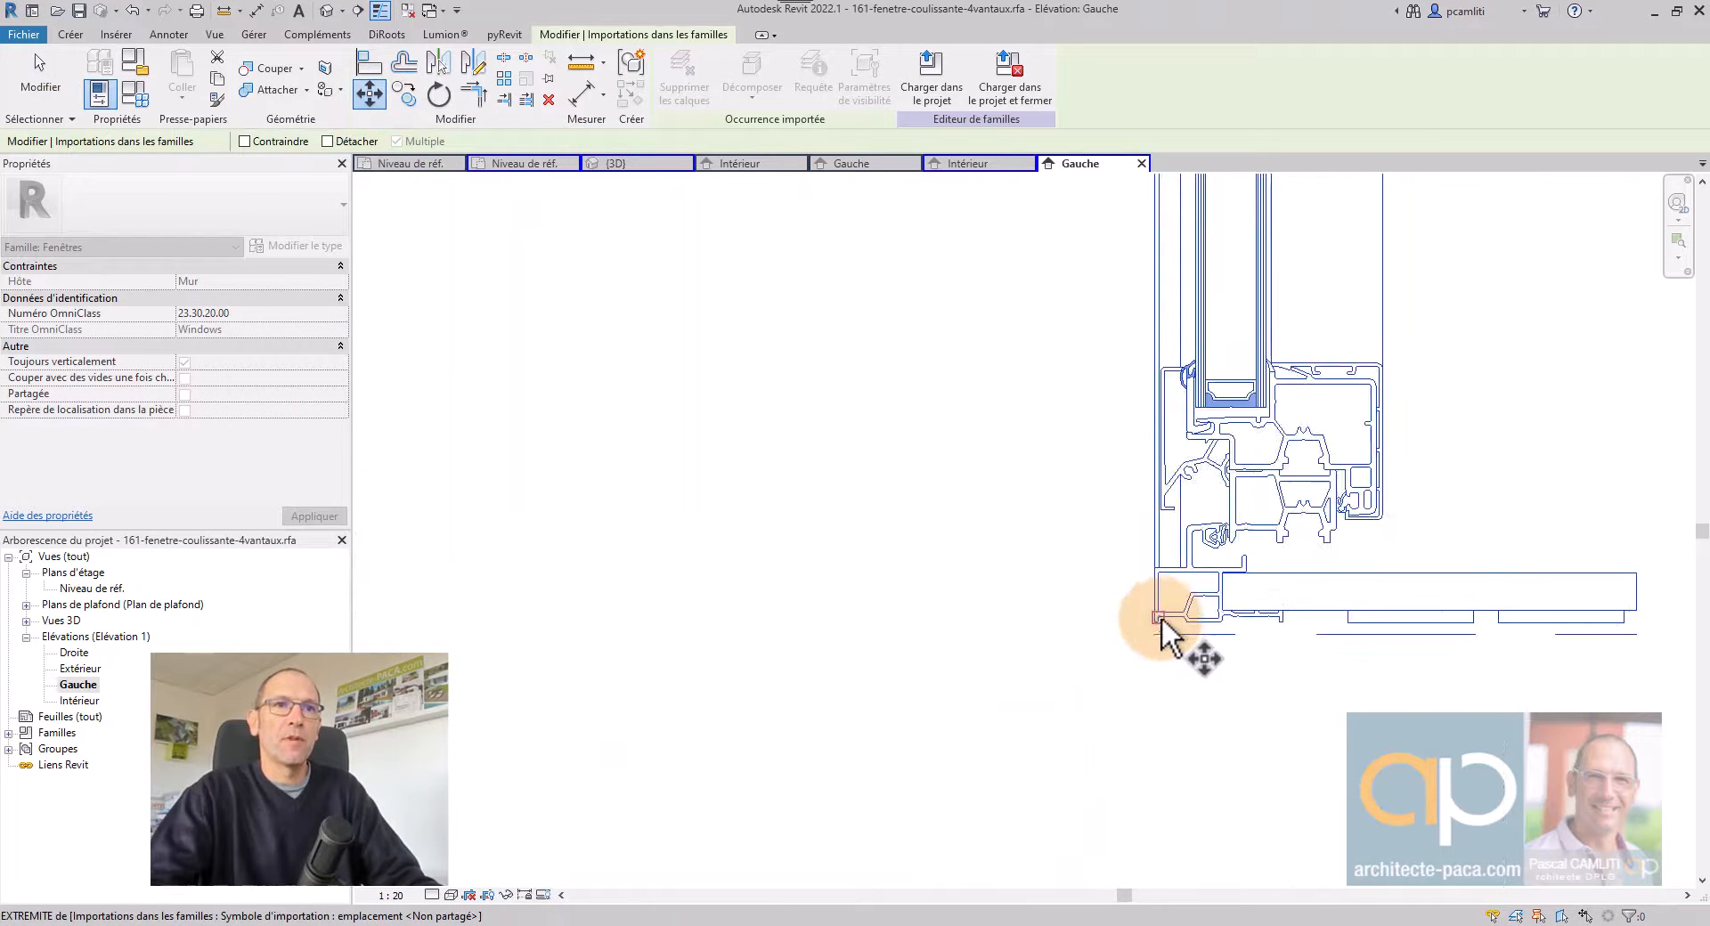
left_click(1156, 623)
scroll(1191, 640, "down", 6)
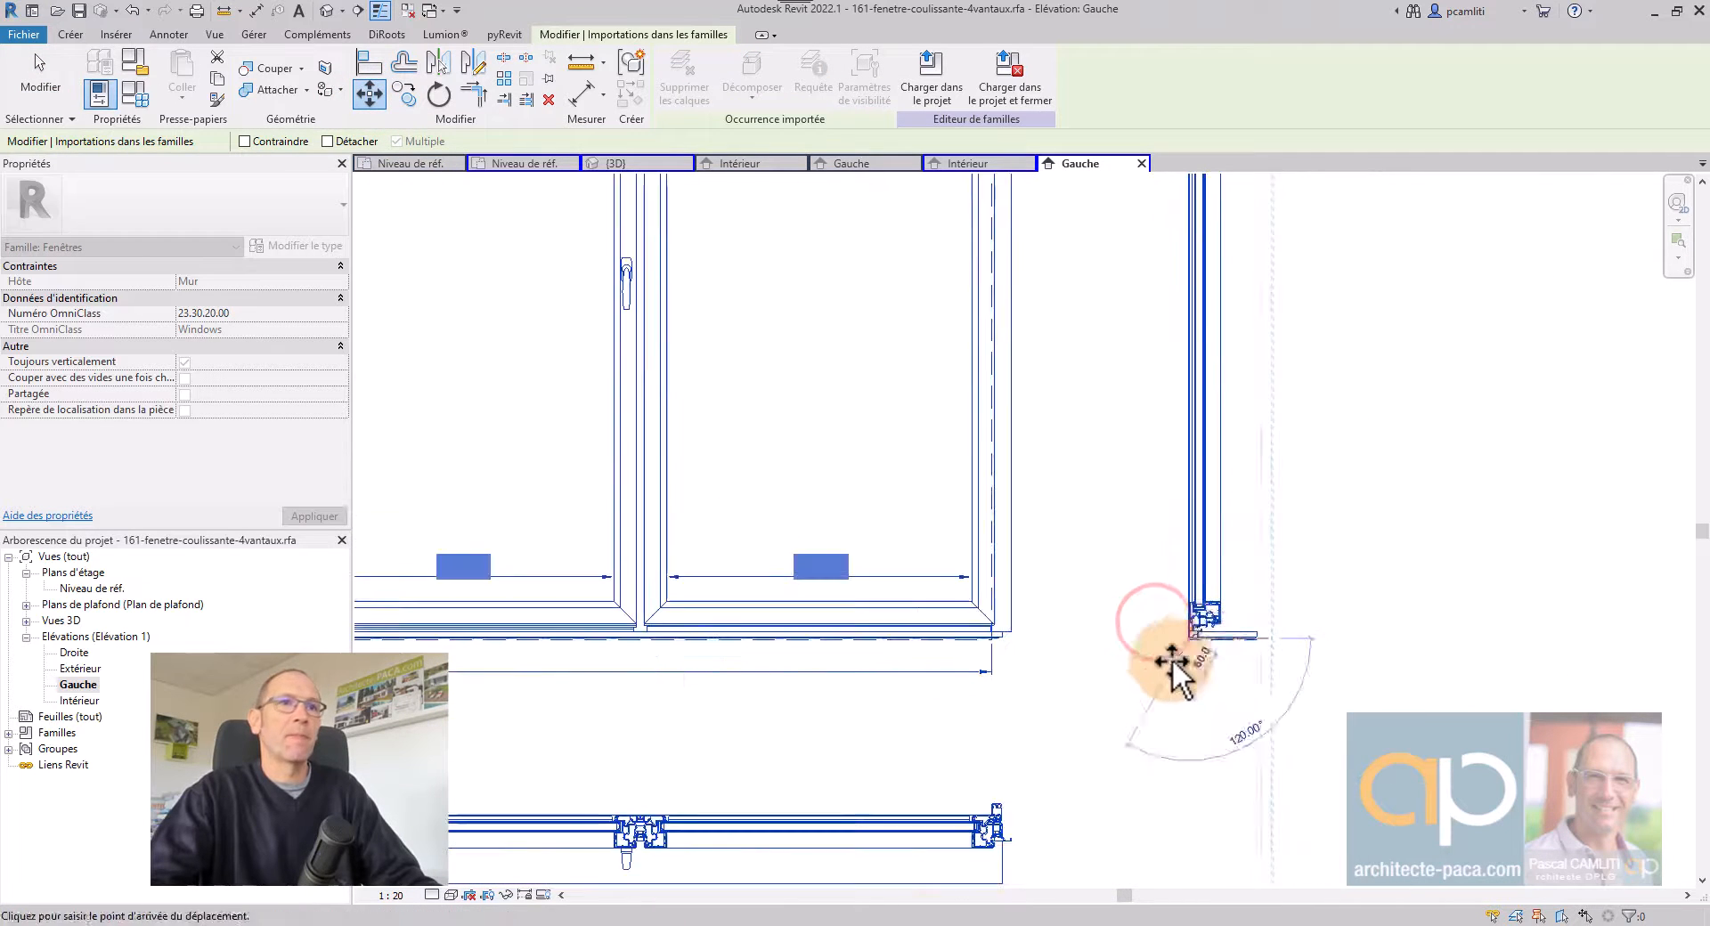
middle_click_drag(636, 634, 739, 650)
scroll(1467, 590, "down", 1)
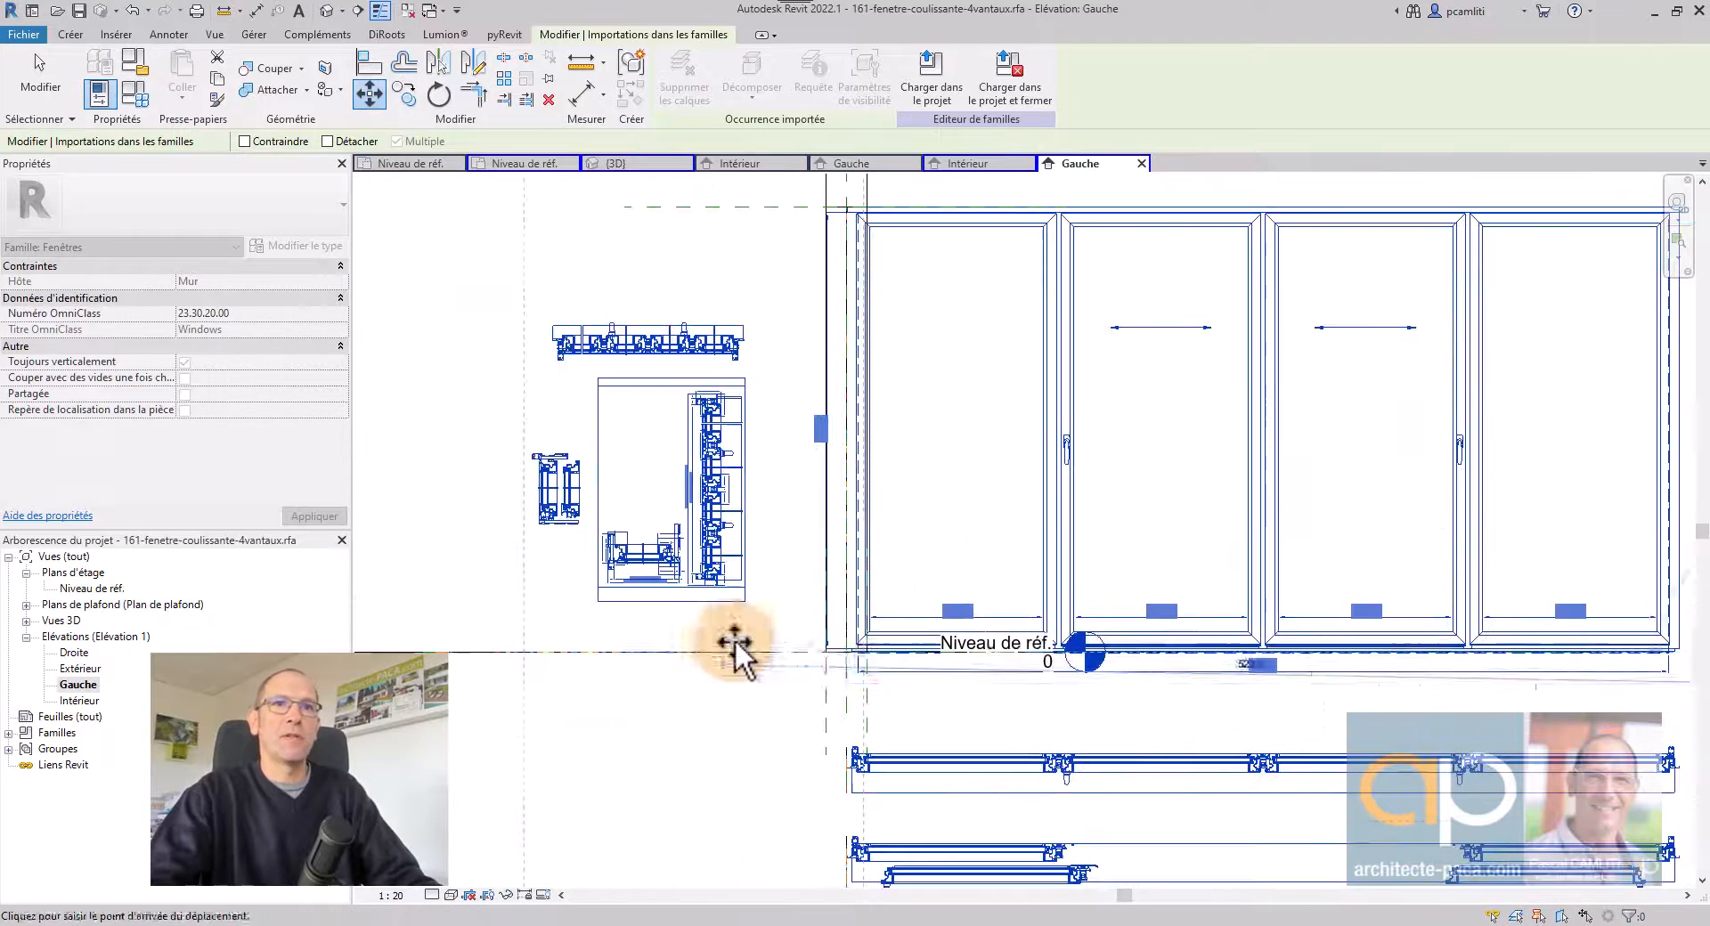
left_click(873, 657)
left_click(985, 485)
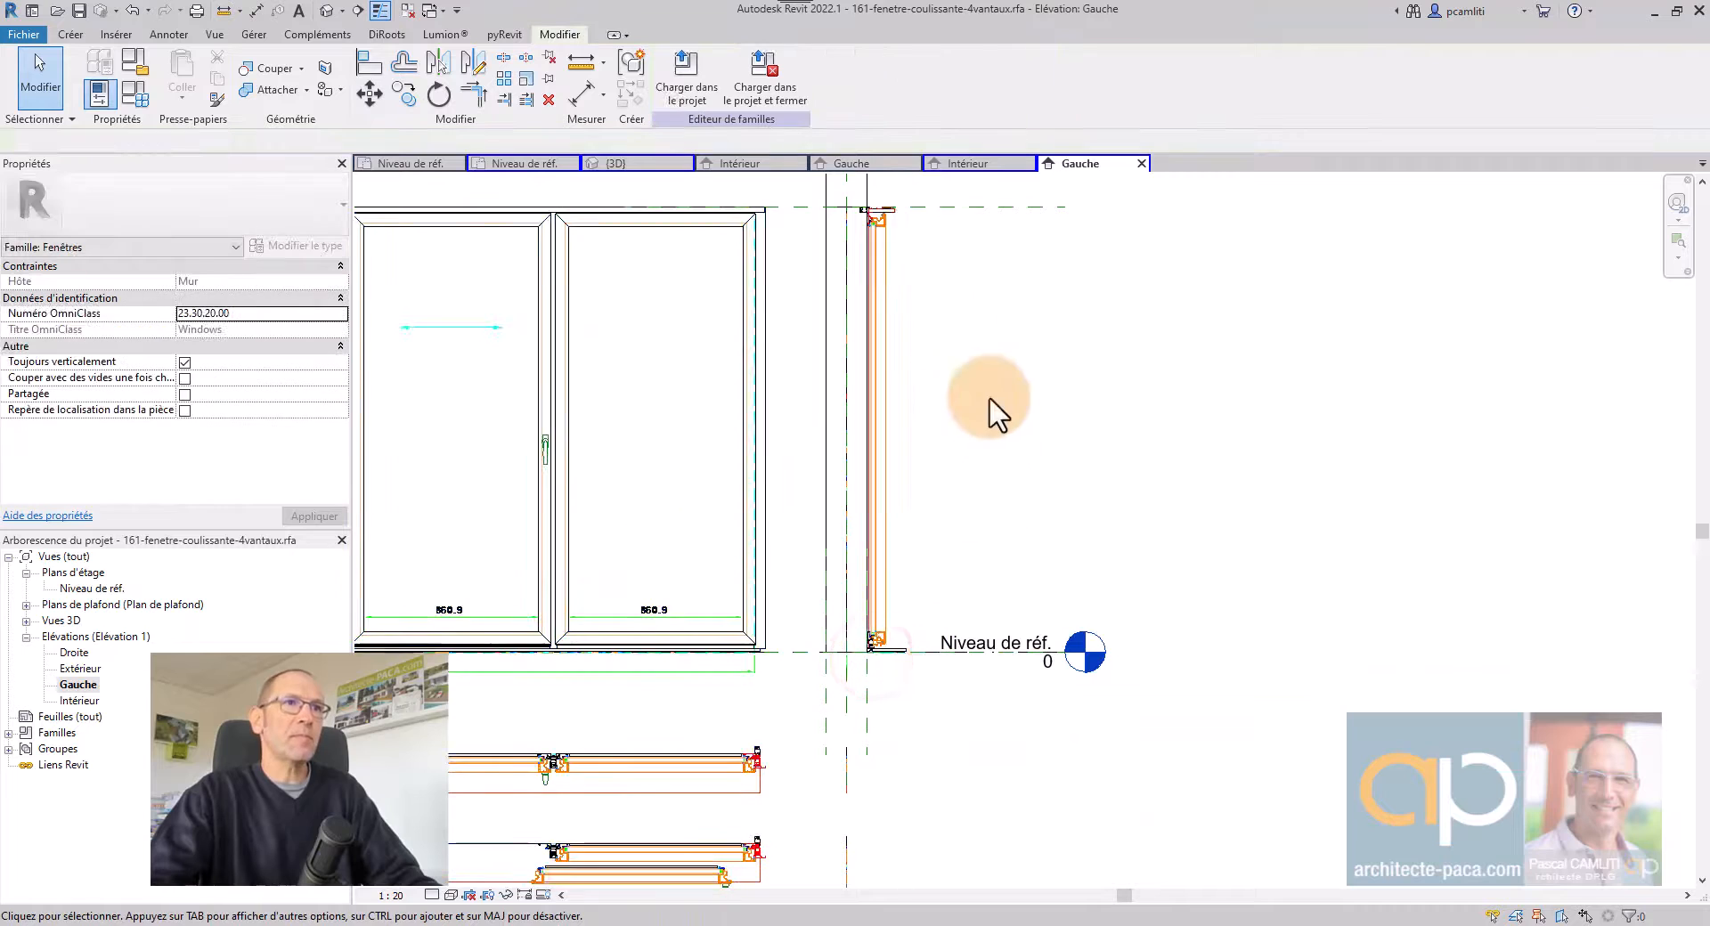
Move the DWG horizontally so the sash's interior face in the vertical section aligns with the wall's interior face.
middle_click_drag(912, 236, 918, 253)
scroll(886, 664, "up", 1)
scroll(885, 664, "up", 2)
left_click(878, 656)
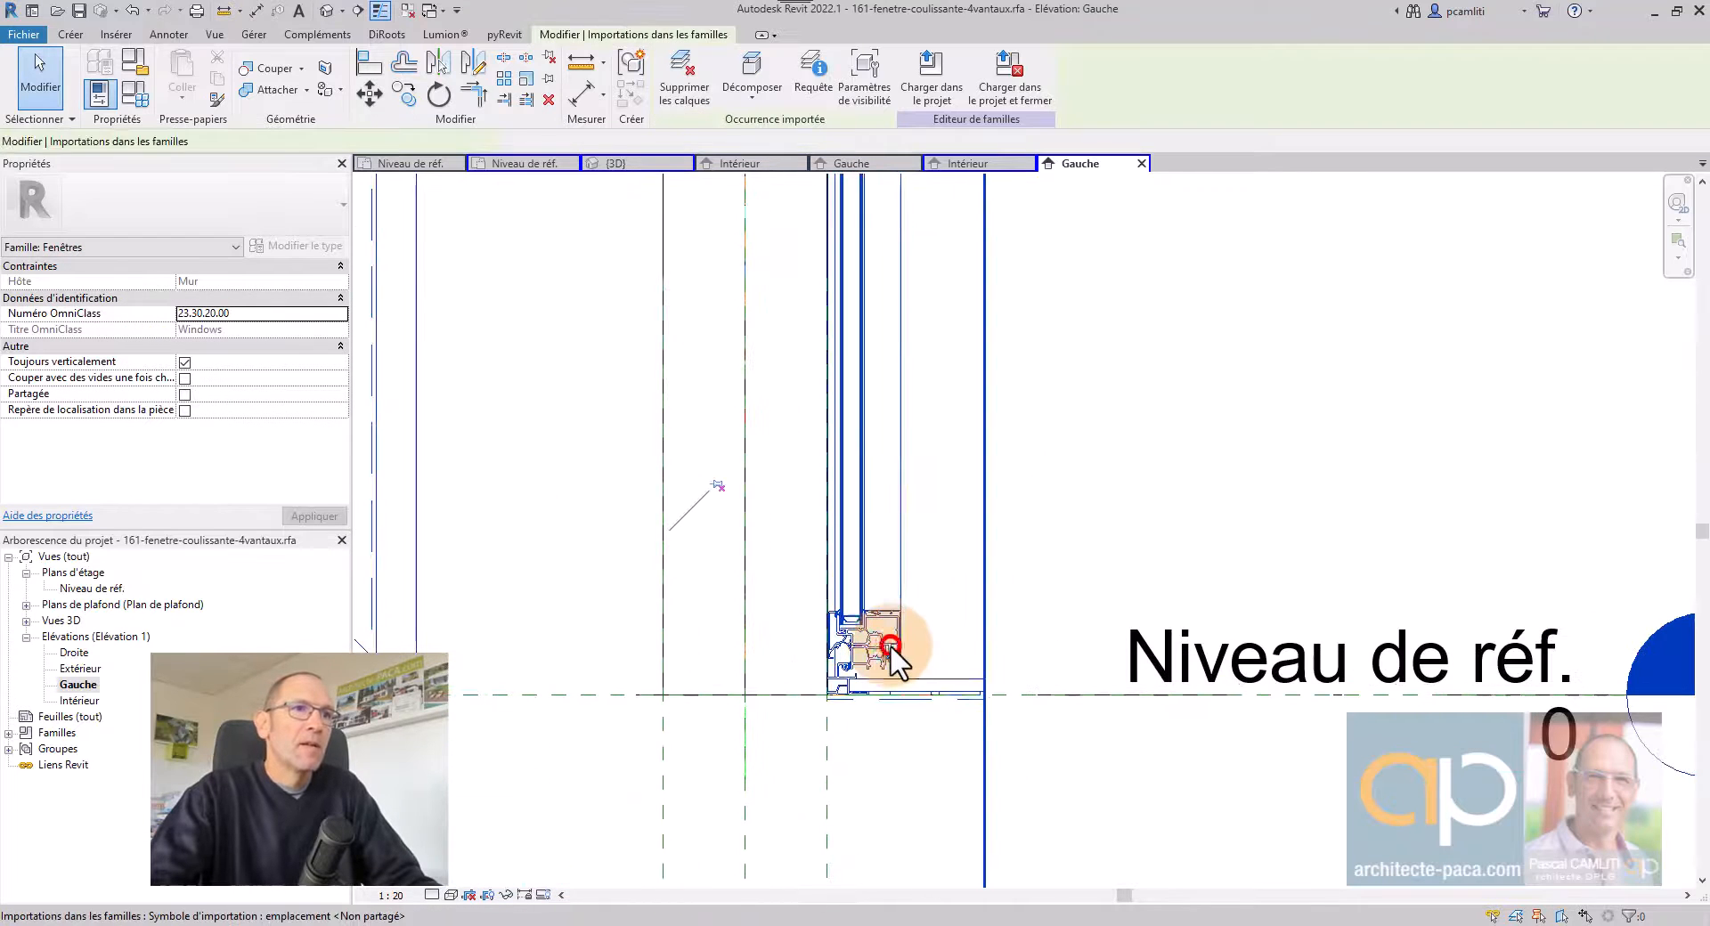
scroll(521, 214, "up", 1)
left_click(369, 92)
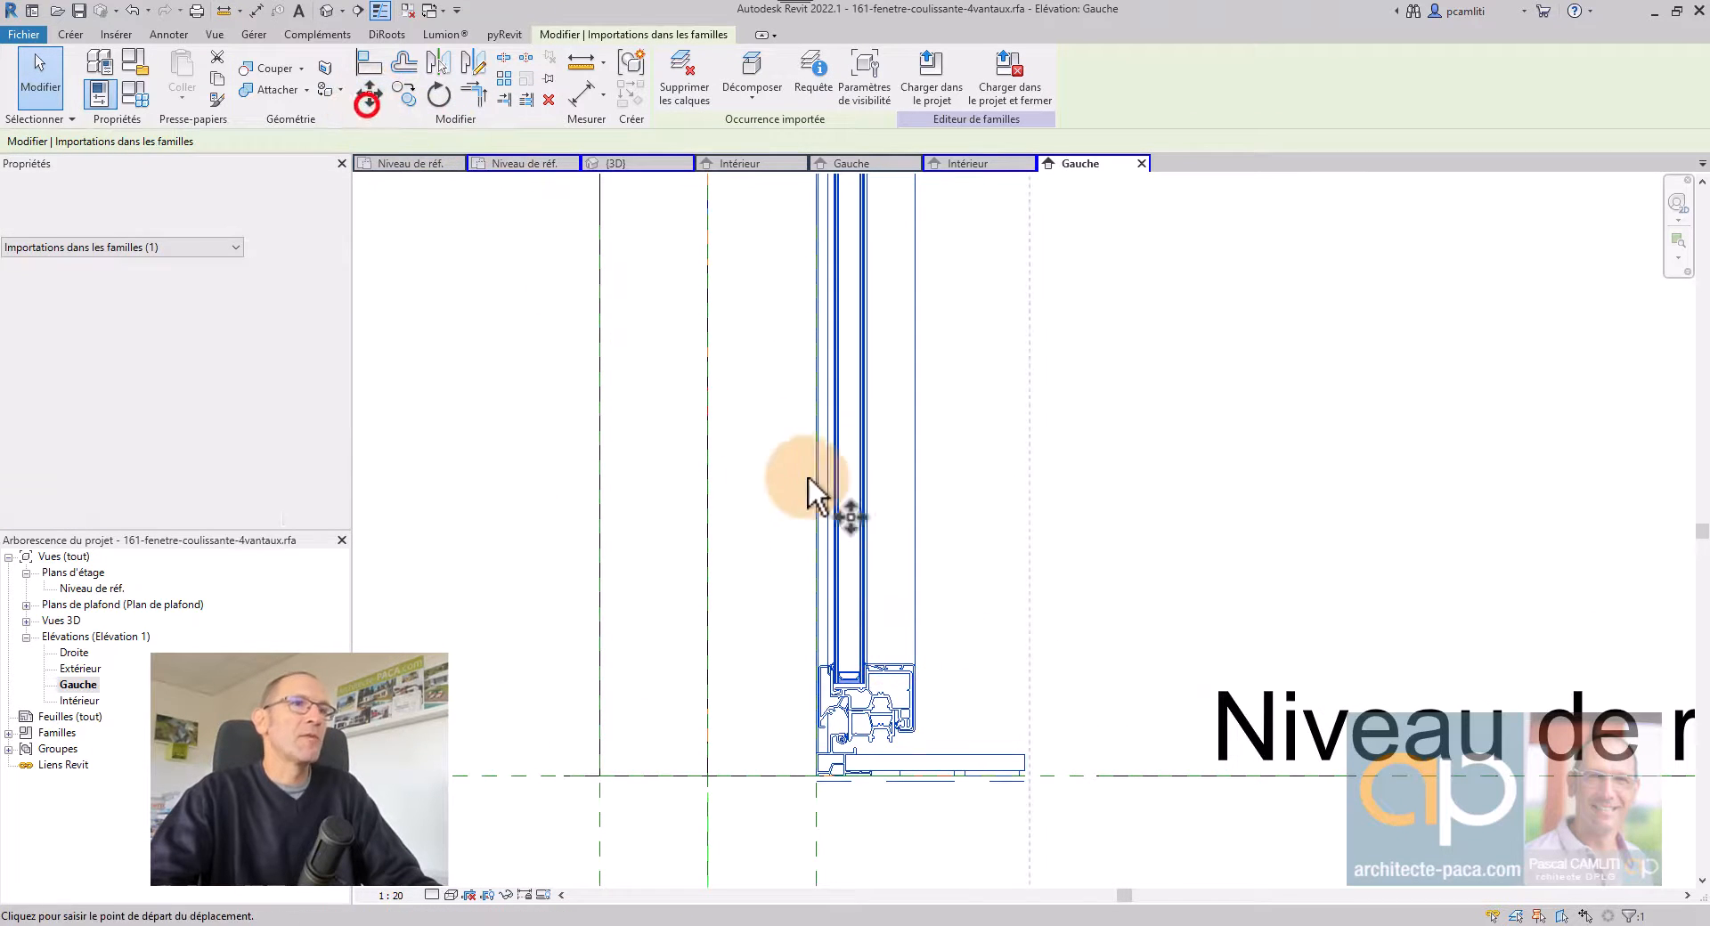
left_click(911, 494)
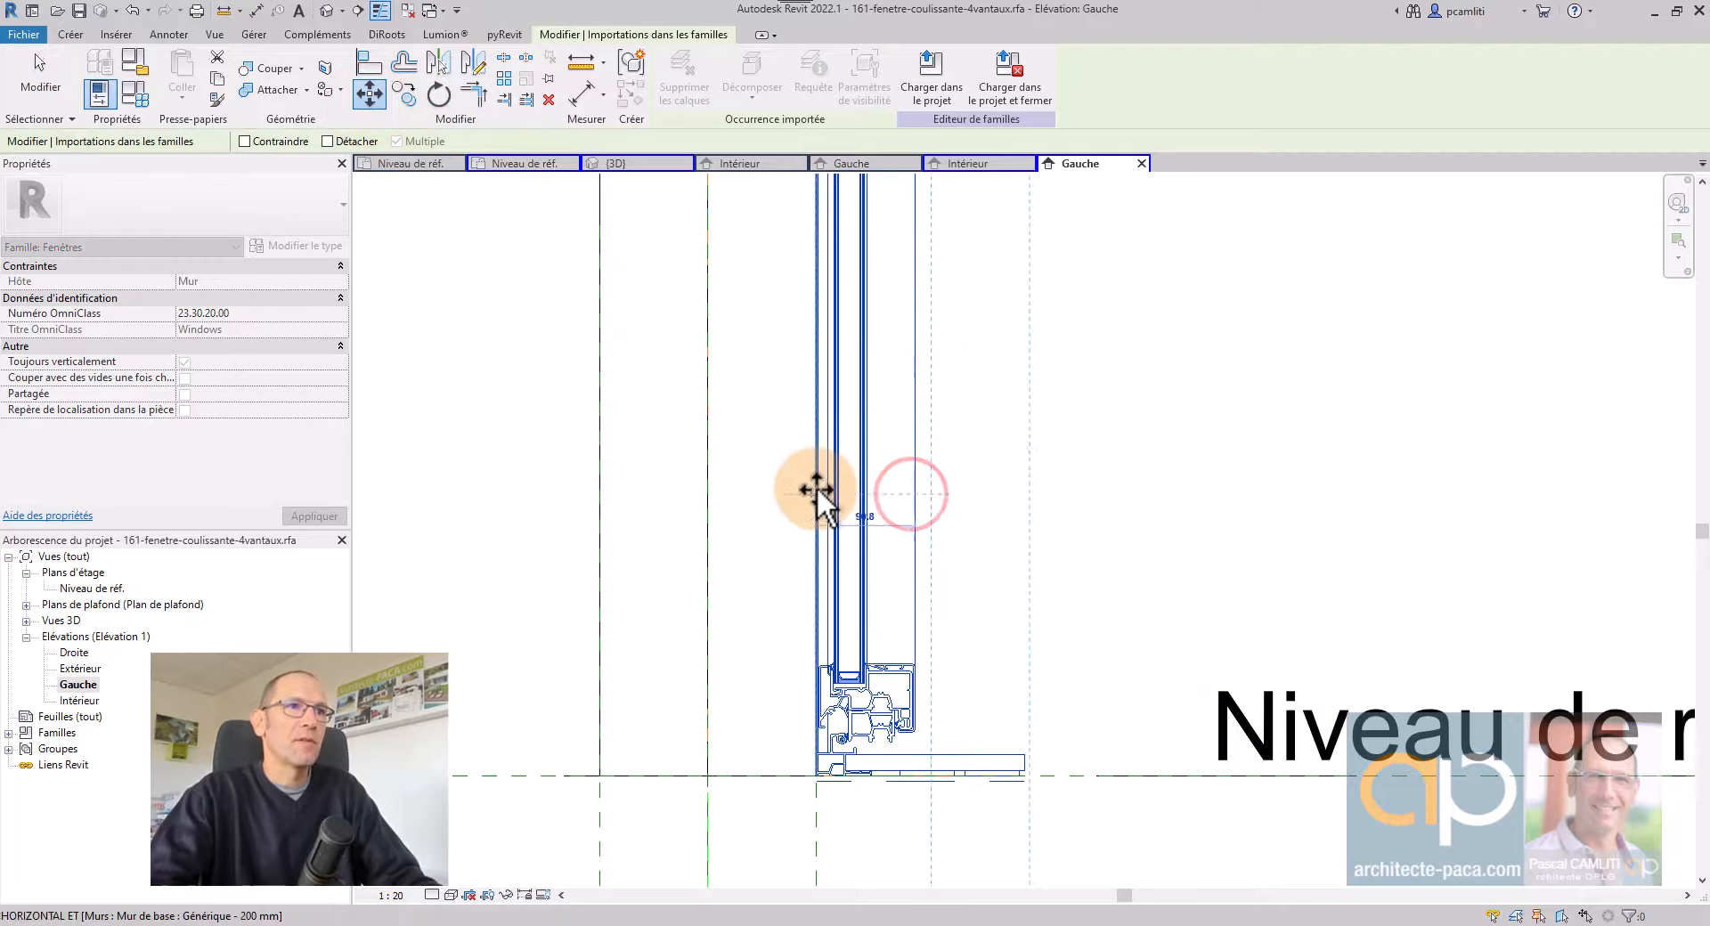
left_click(817, 495)
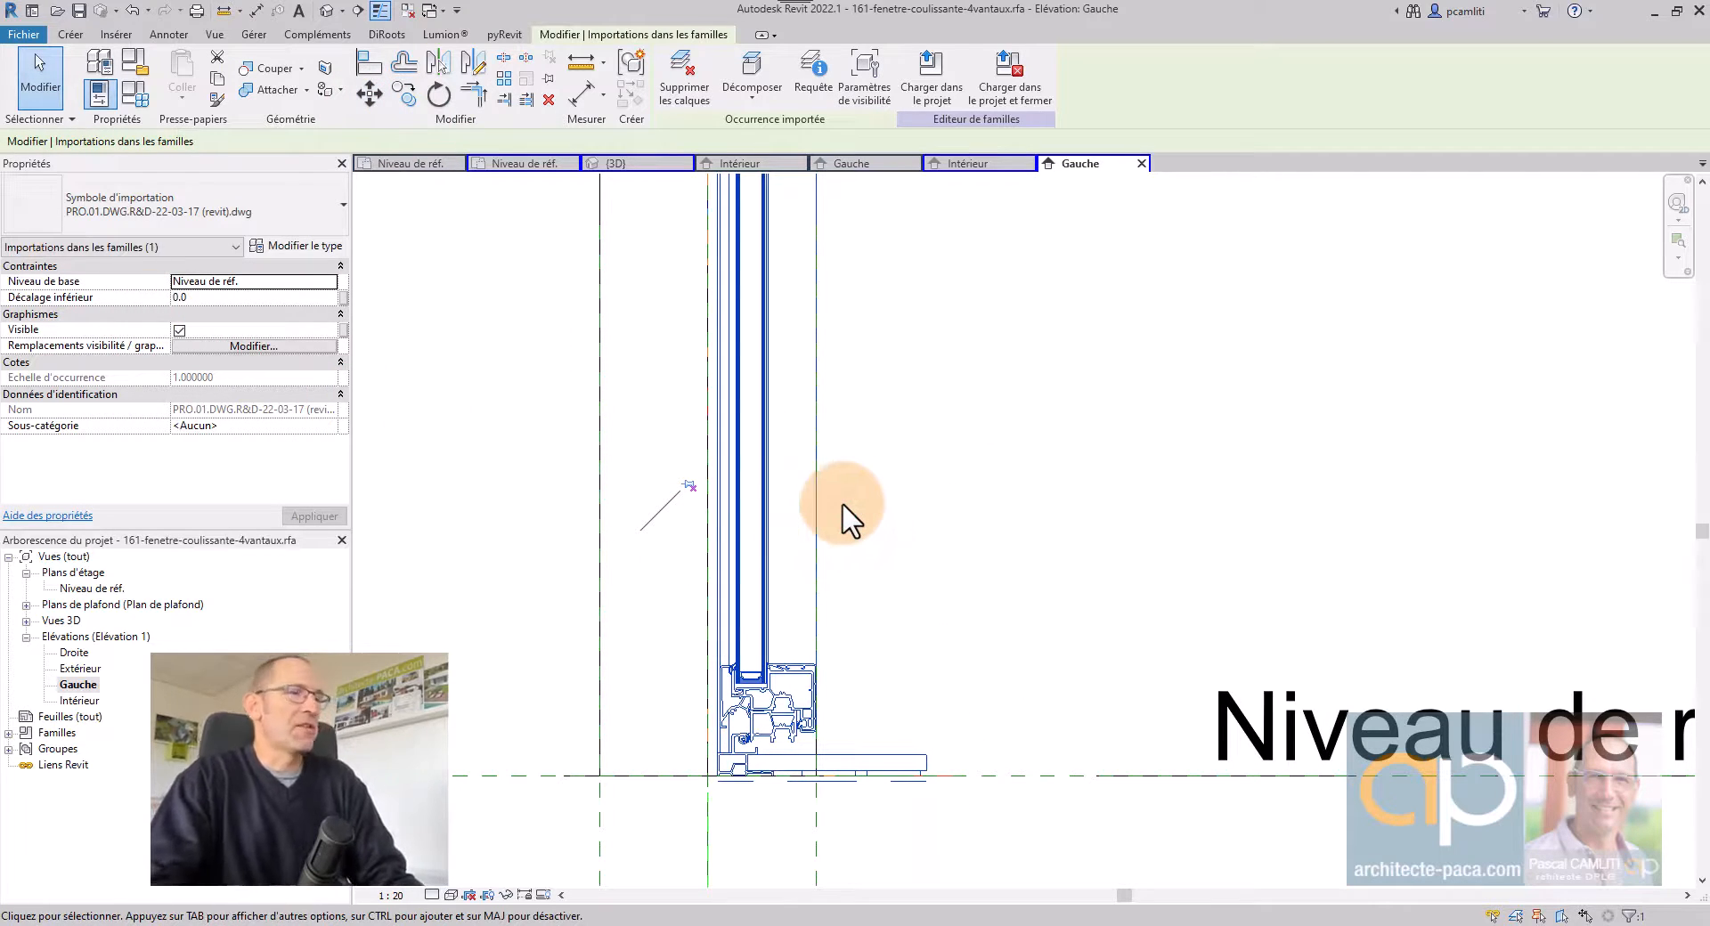
left_click(691, 483)
middle_click_drag(763, 507, 904, 468)
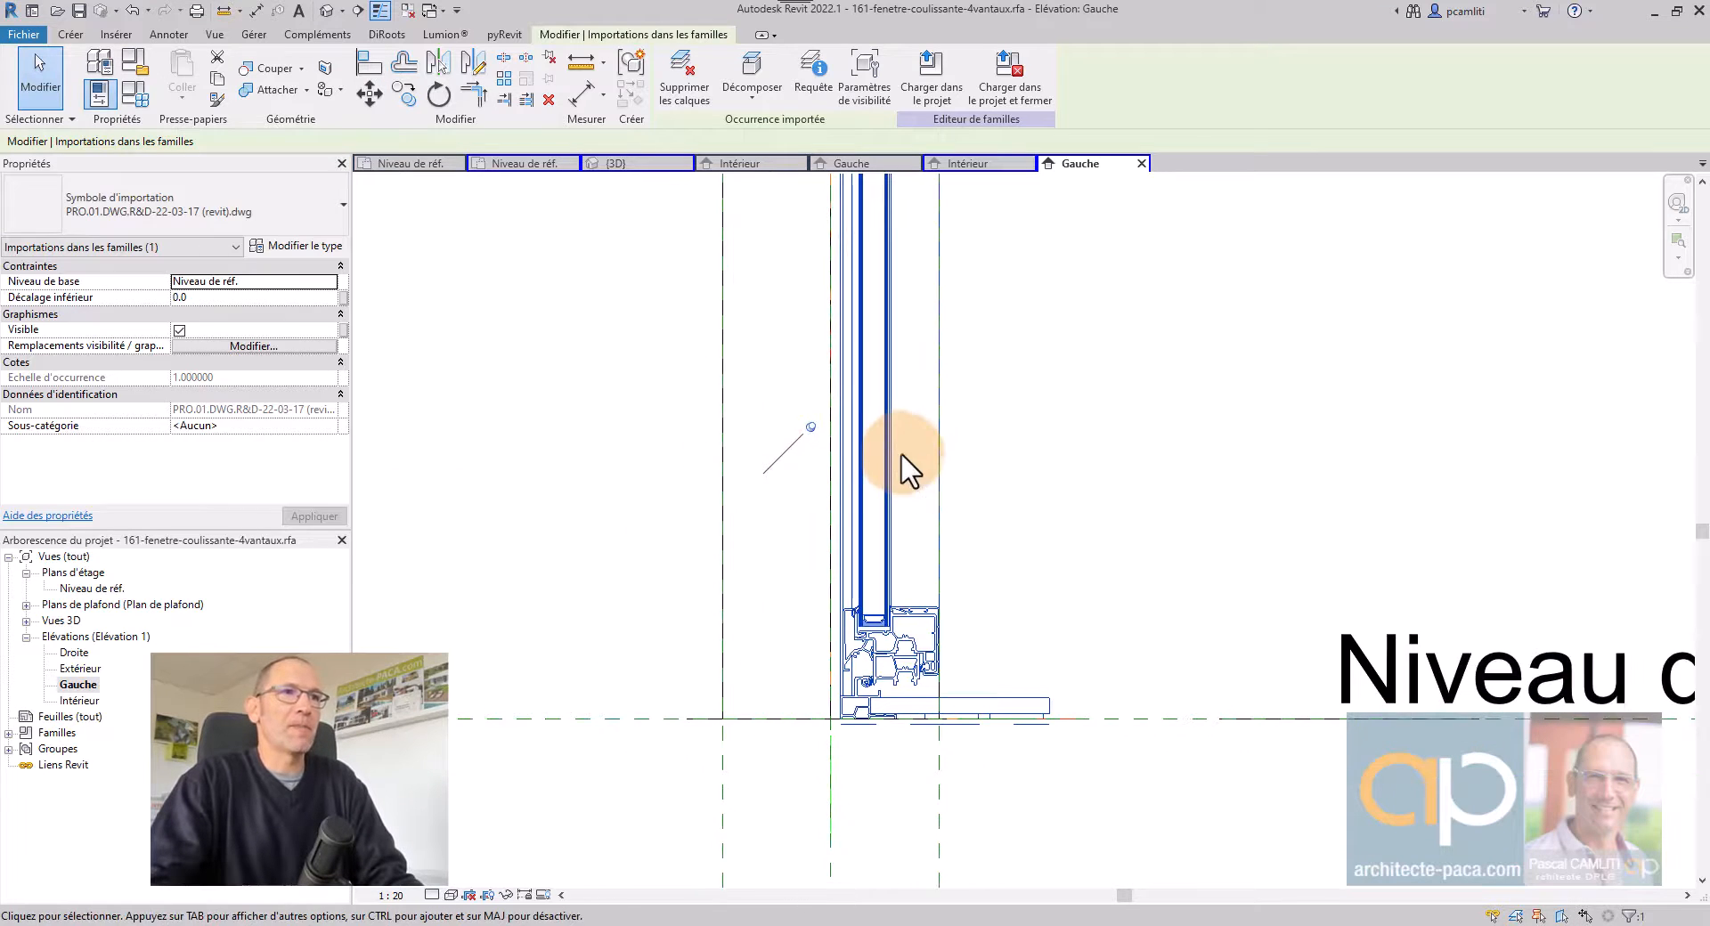
left_click(811, 427)
scroll(935, 629, "down", 2)
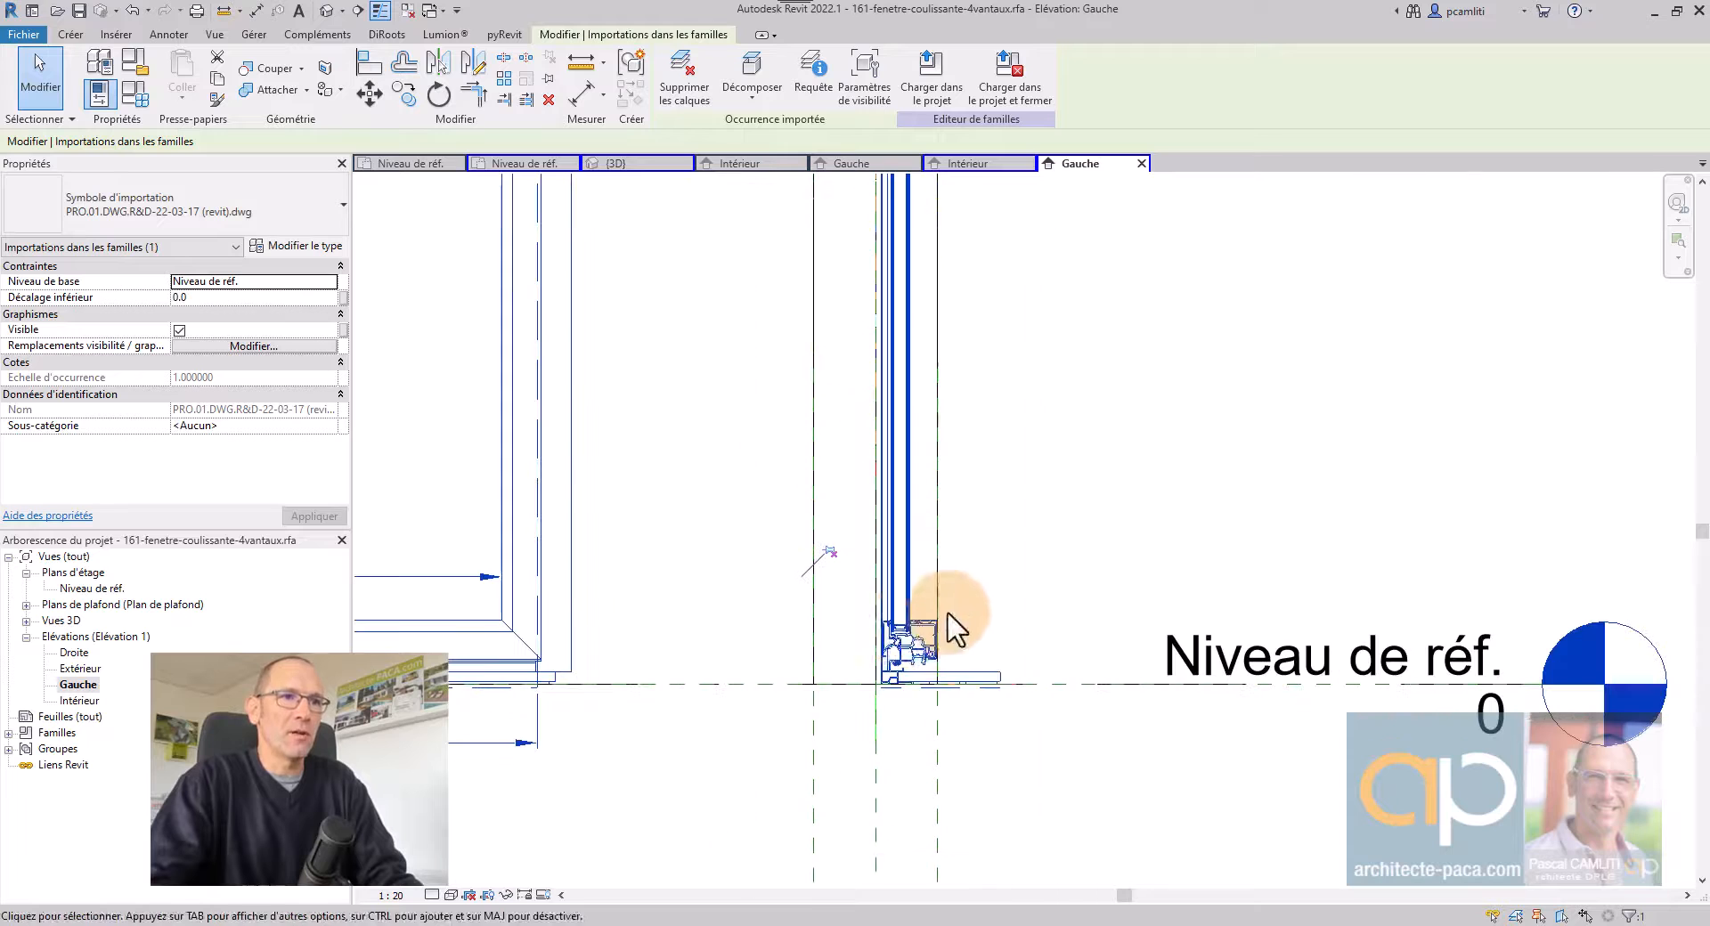
Move the DWG 29 mm horizontally towards the interior, matching the sash projection dimensioned in plan.
scroll(905, 623, "down", 2)
left_click(370, 92)
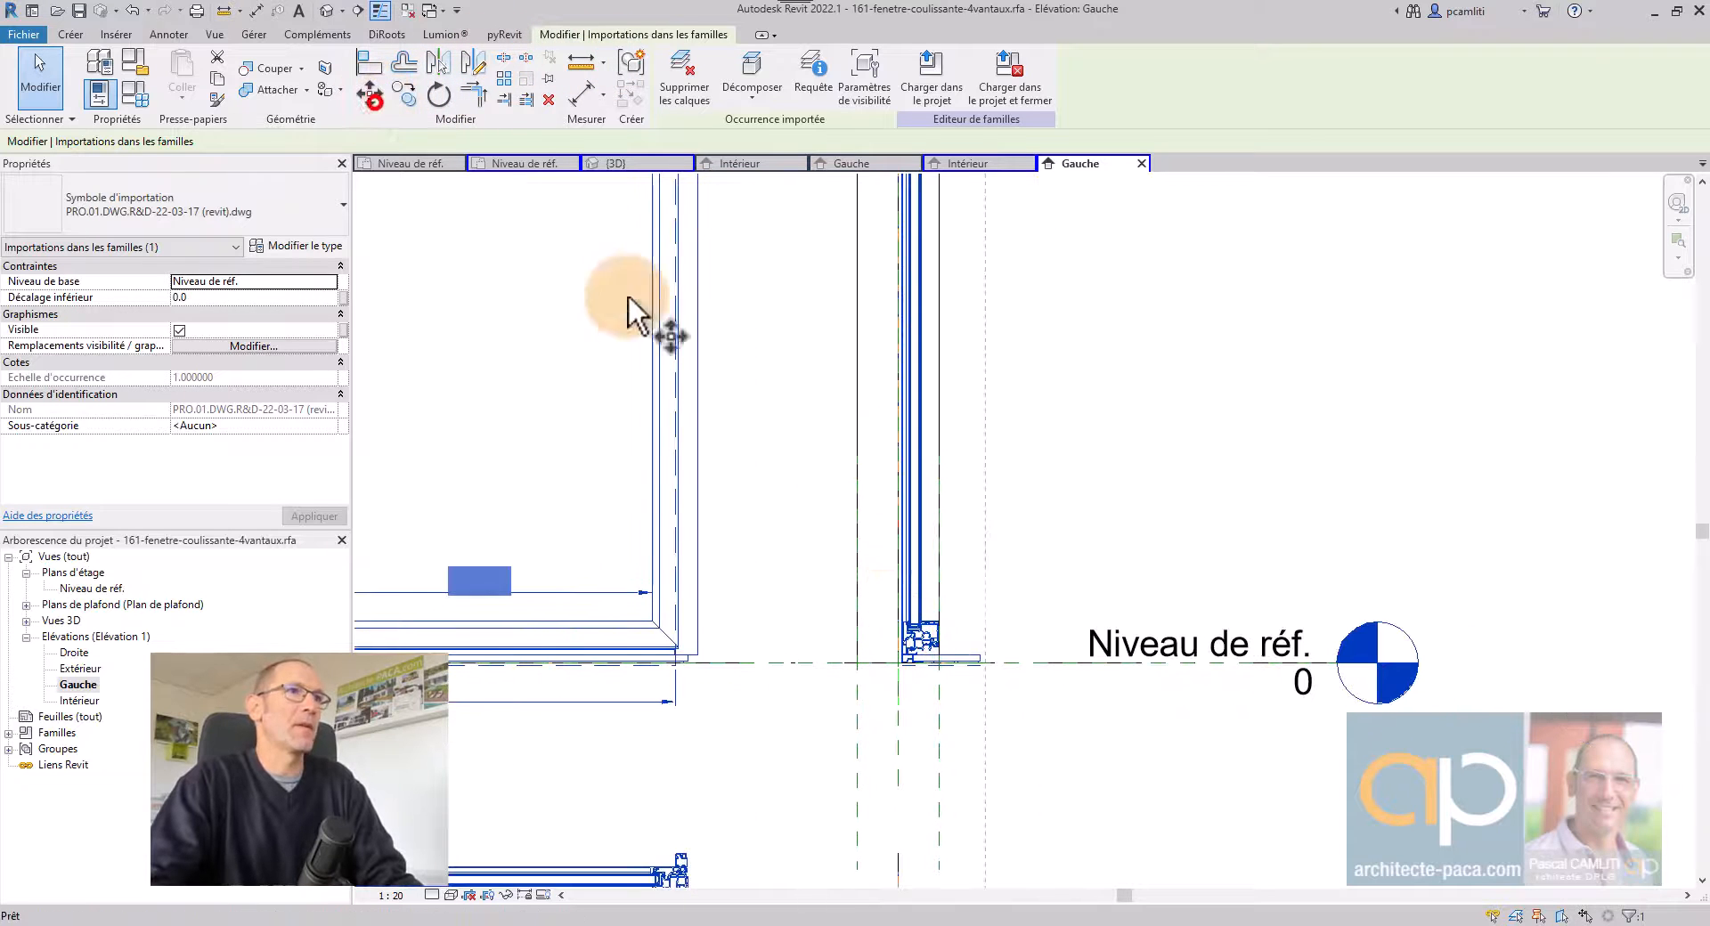
scroll(935, 628, "up", 5)
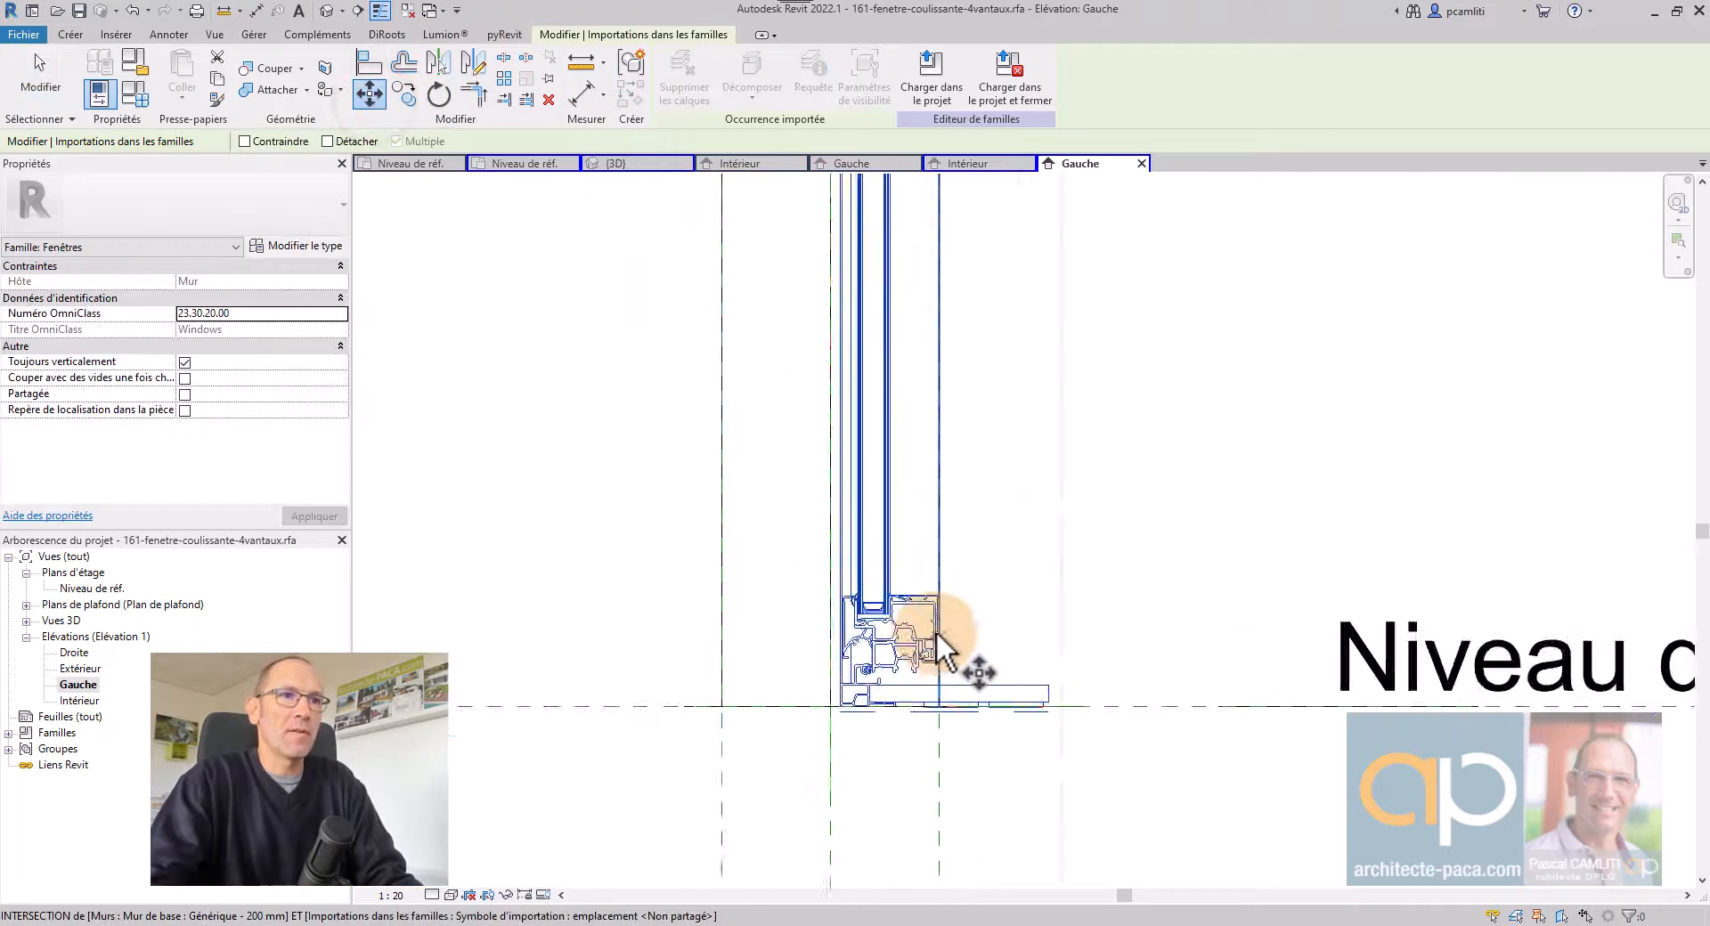
scroll(942, 581, "up", 1)
left_click(937, 574)
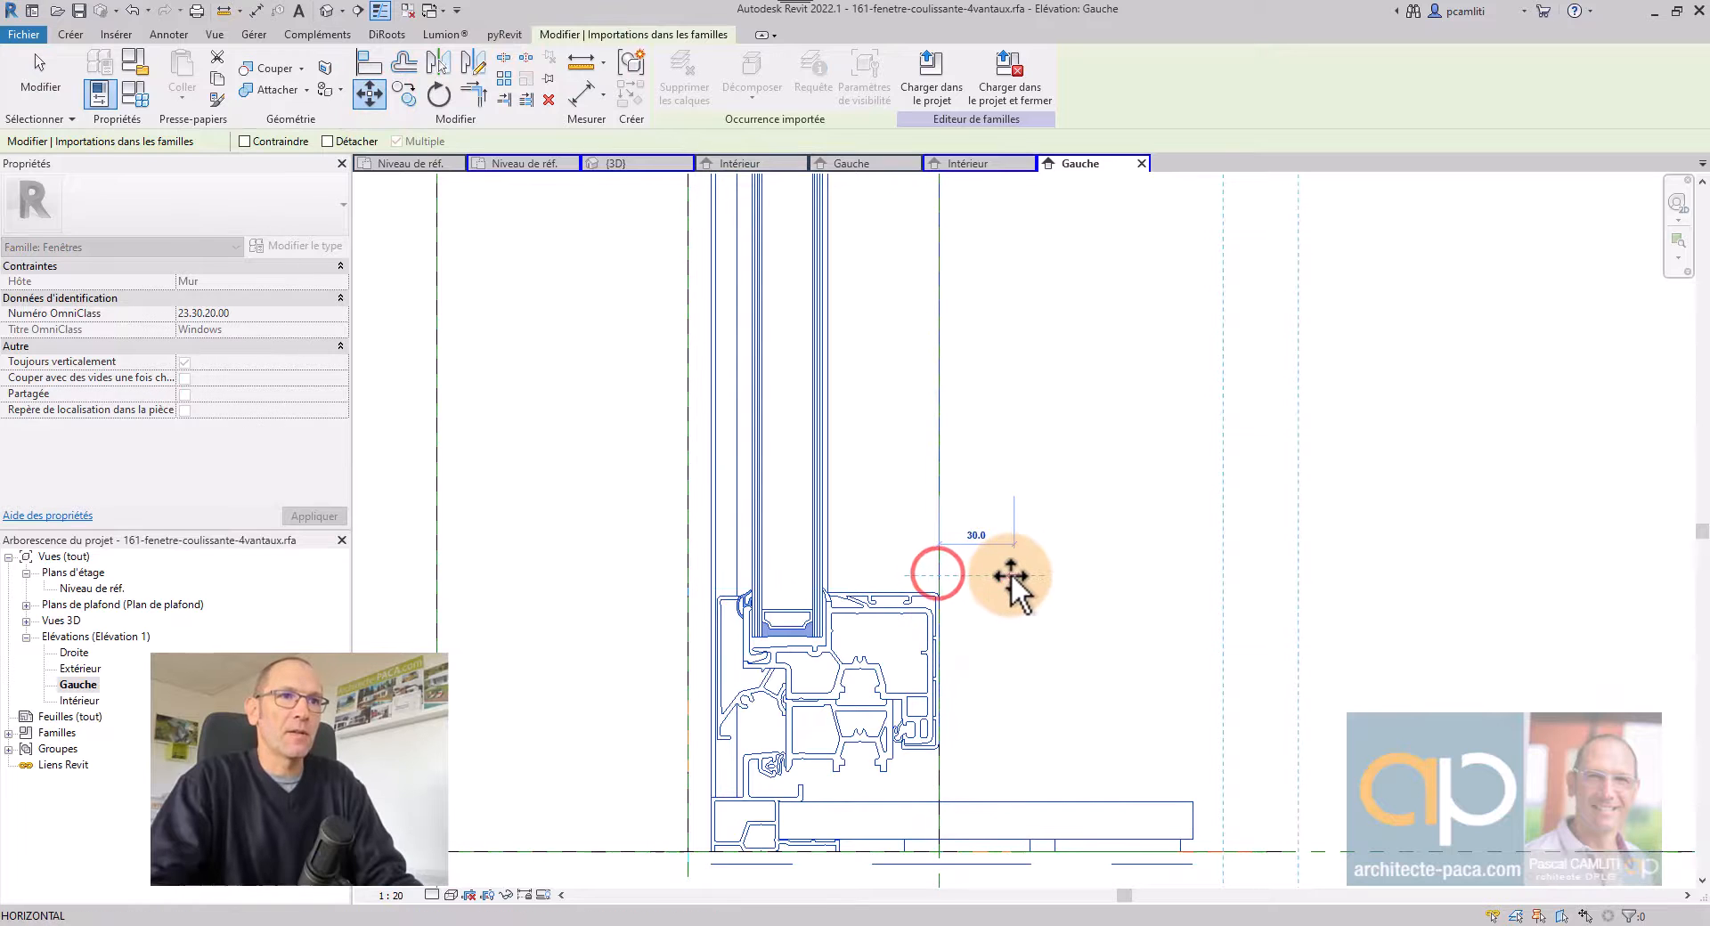
key("Return")
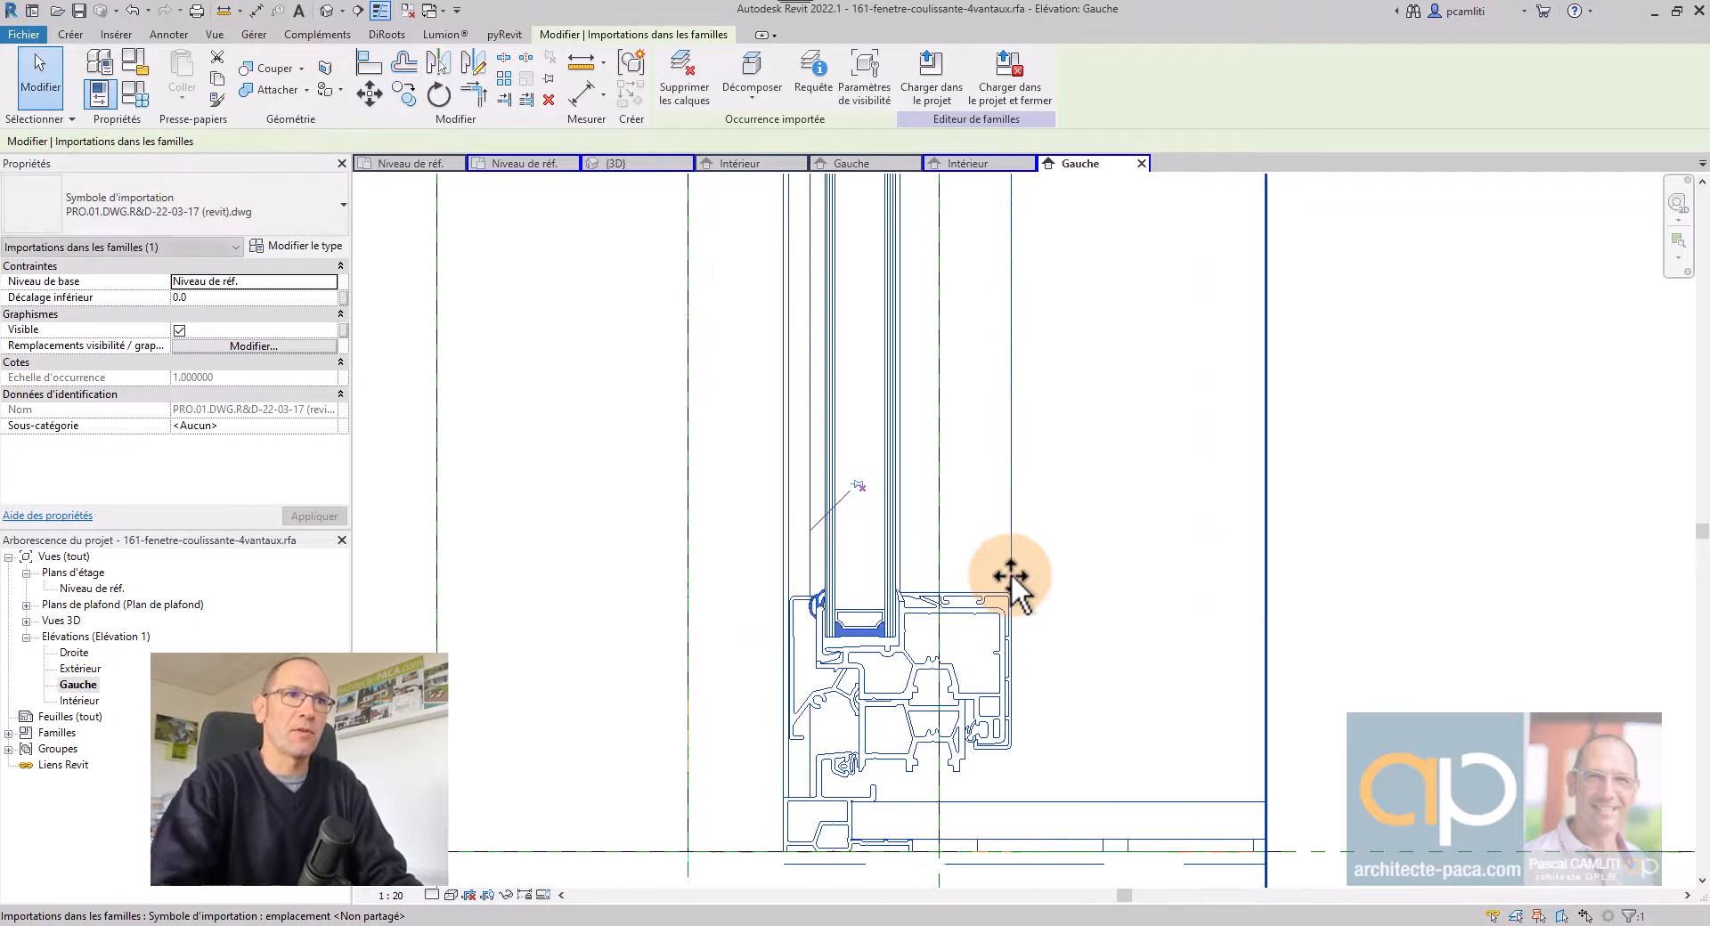
key("Escape")
Examine the vertical section's alignment with the wall, the head reference plane and the reference level in the Gauche elevation.
scroll(1015, 588, "down", 3)
scroll(1081, 573, "down", 5)
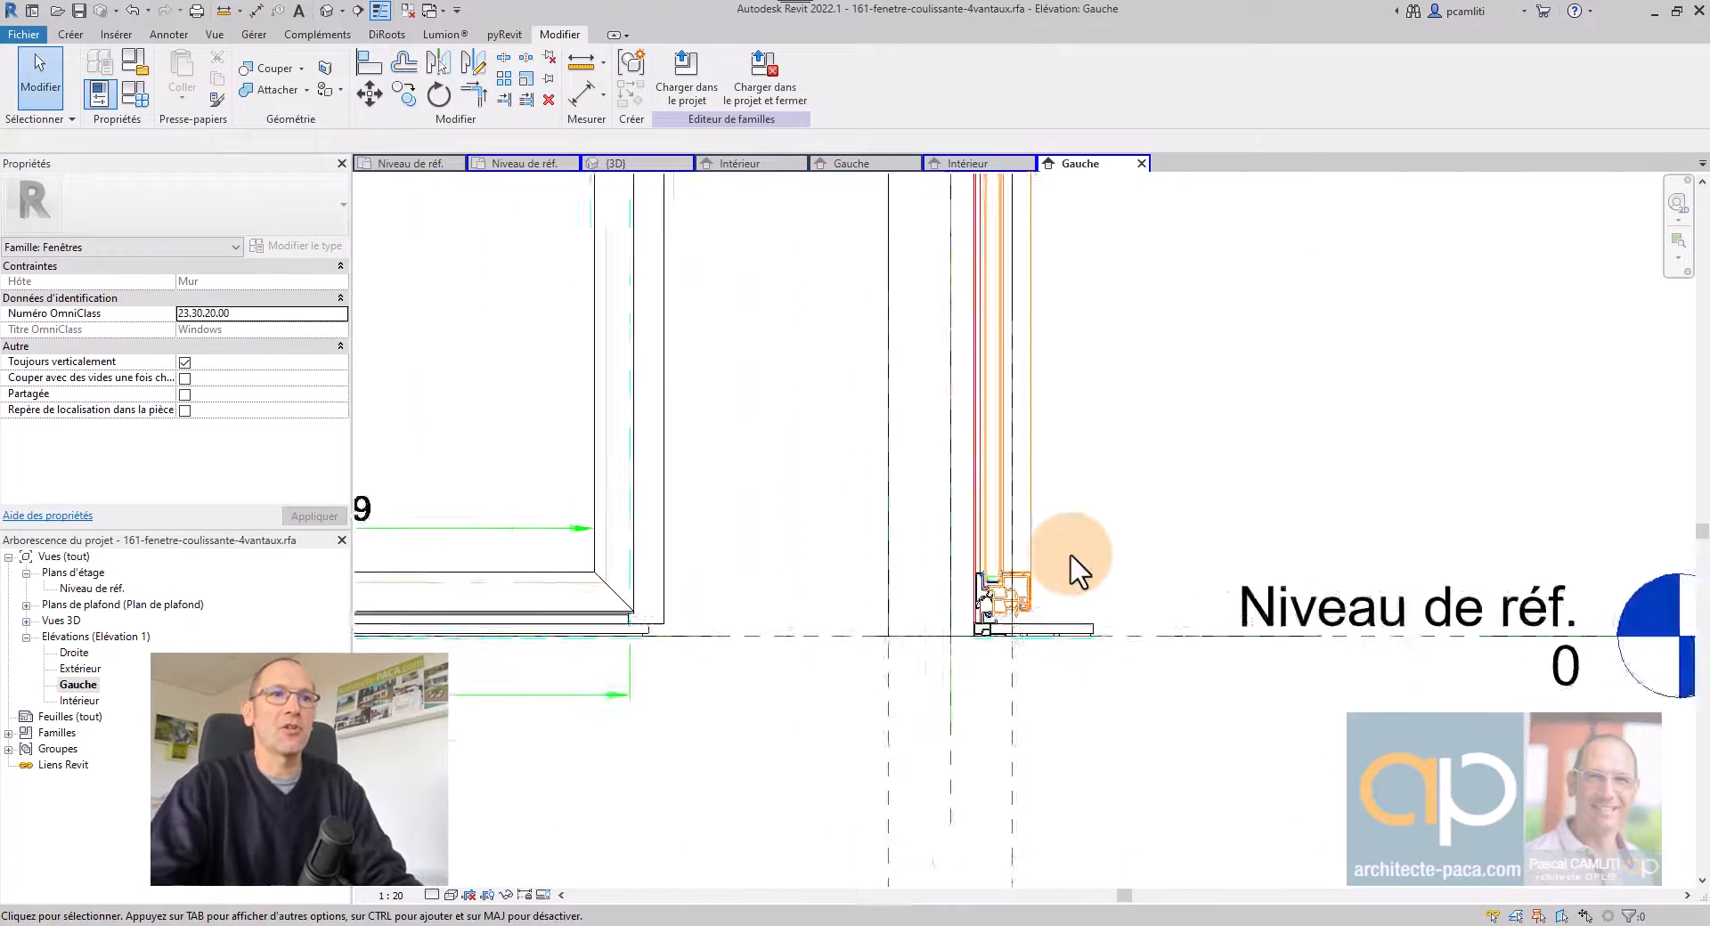
middle_click_drag(1110, 534, 1114, 691)
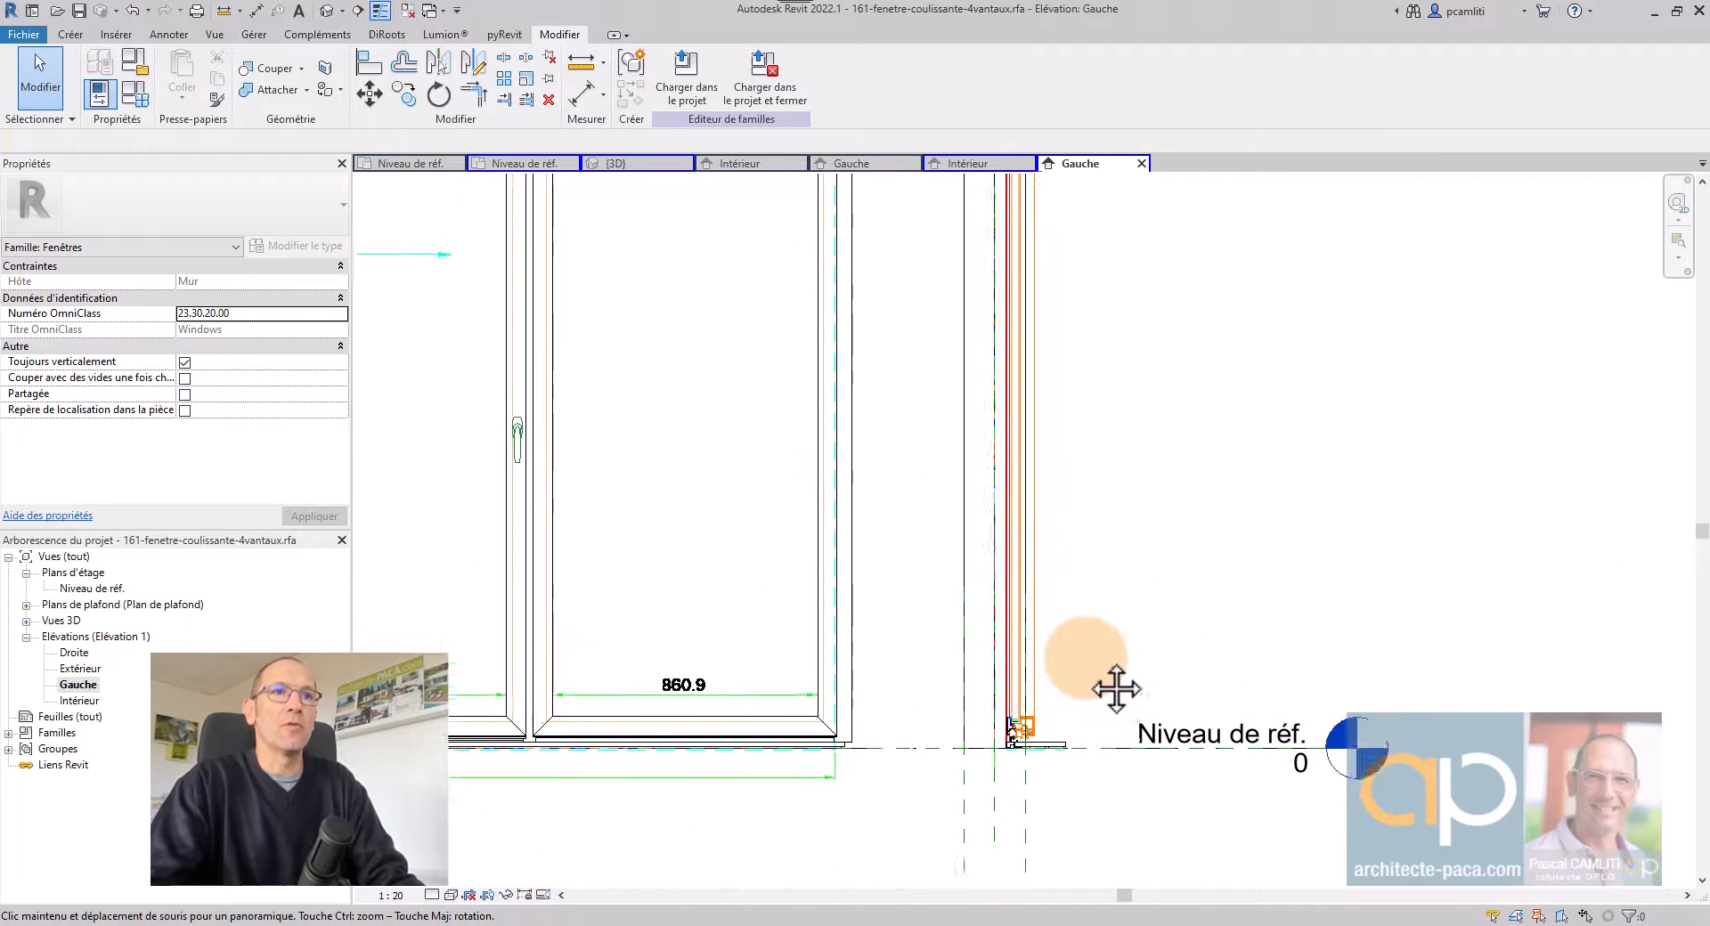
scroll(1092, 573, "down", 3)
scroll(1087, 376, "up", 5)
scroll(1078, 360, "up", 2)
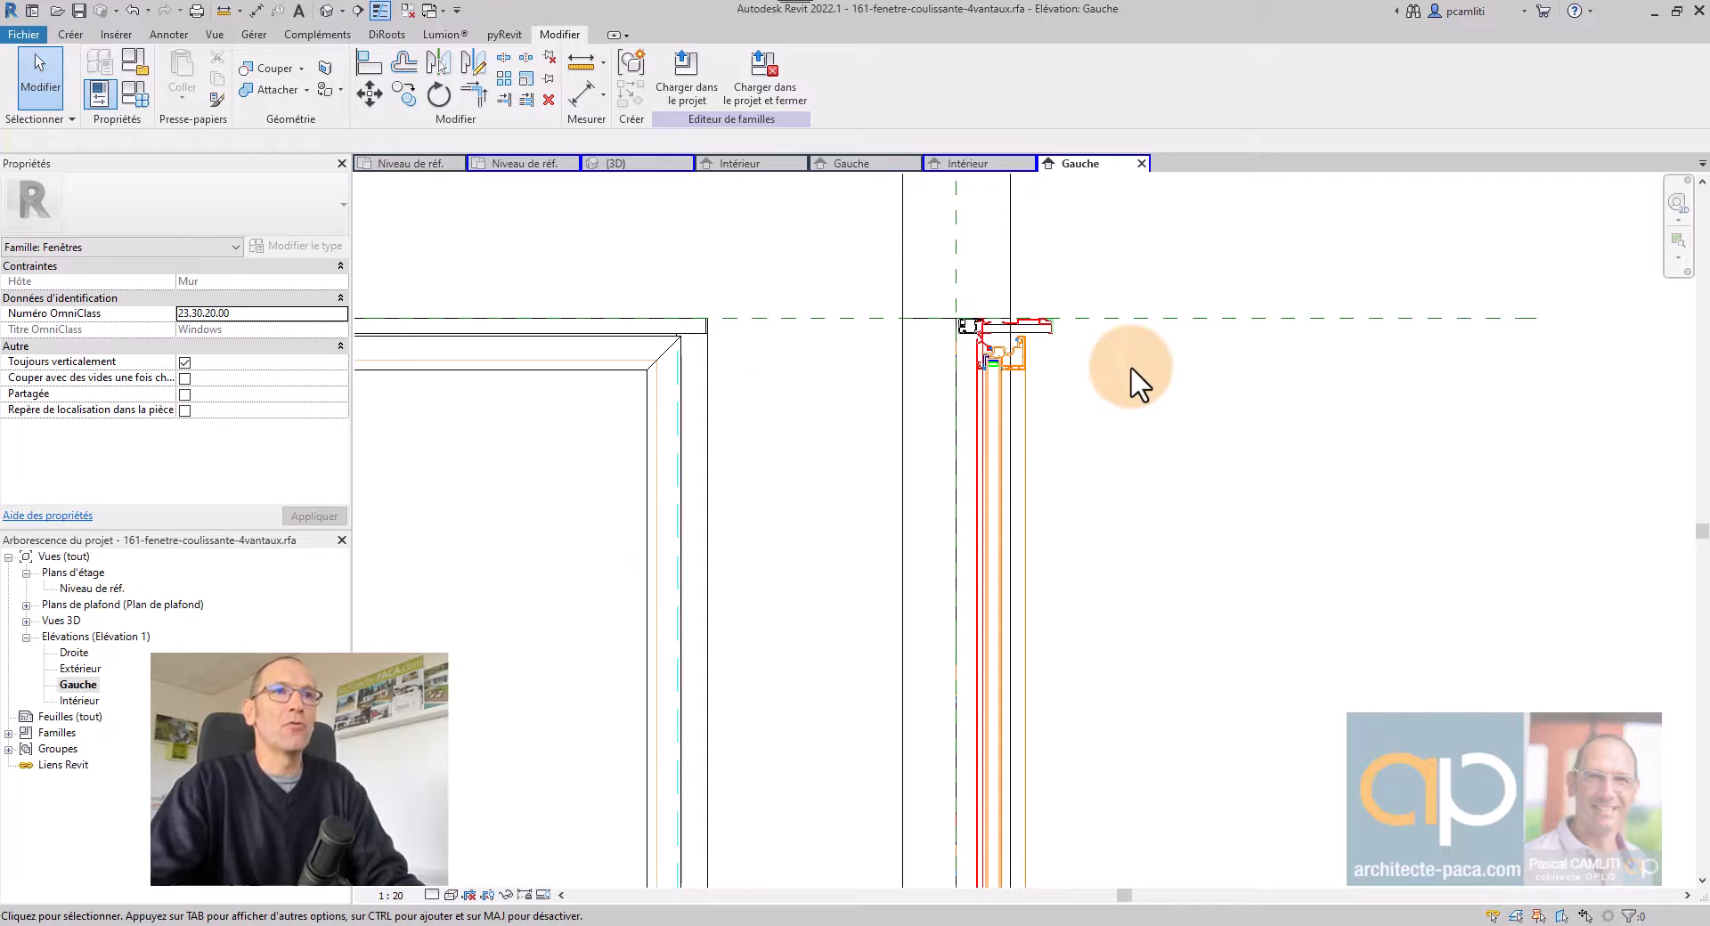
scroll(1250, 427, "down", 5)
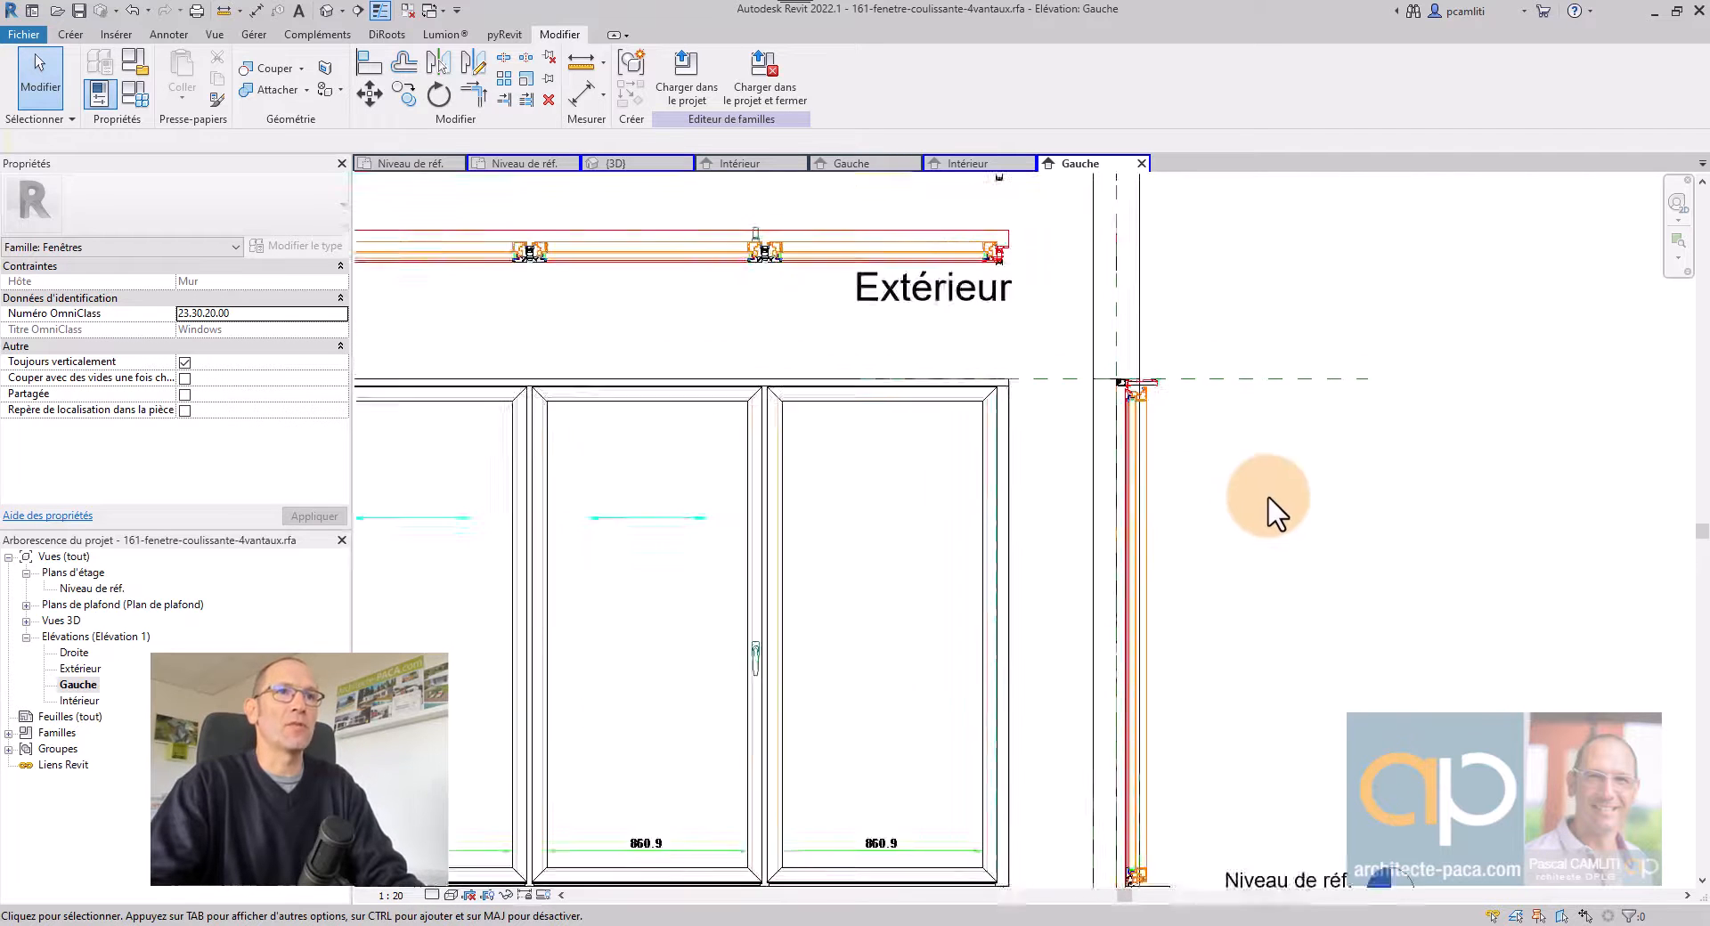
scroll(1272, 526, "up", 1)
middle_click_drag(1274, 574, 1240, 416)
scroll(1221, 379, "down", 3)
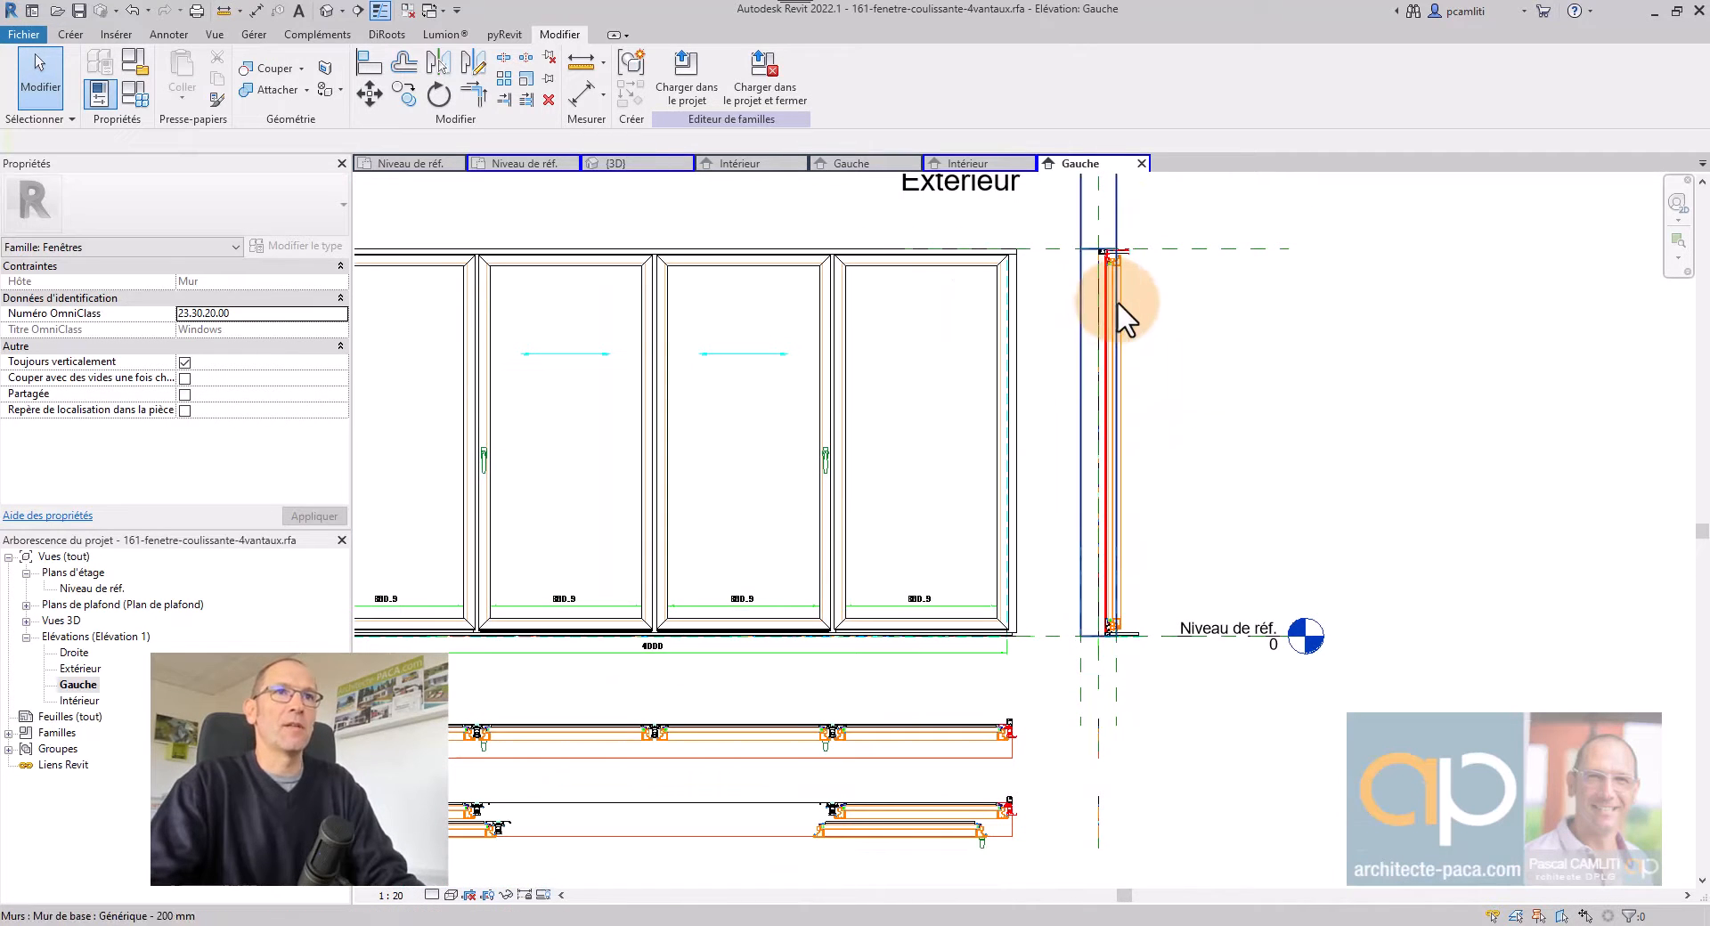
left_click(1006, 316)
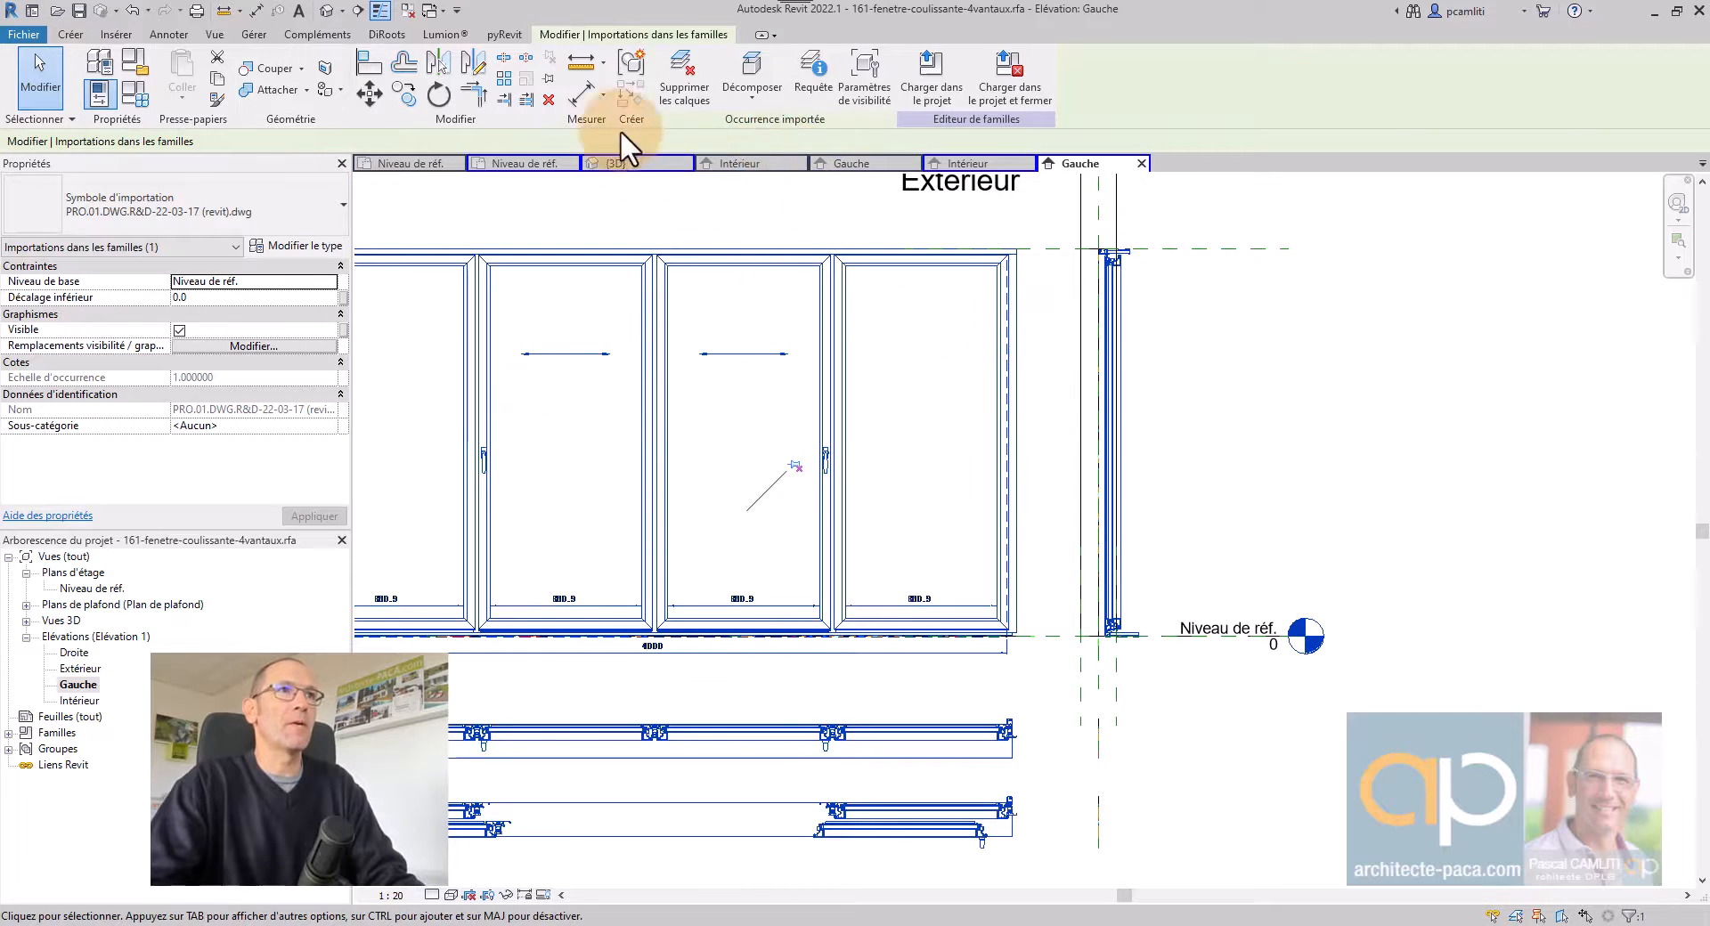
left_click(1344, 393)
scroll(1344, 396, "down", 3)
middle_click_drag(1344, 401, 1214, 466)
scroll(1184, 449, "up", 1)
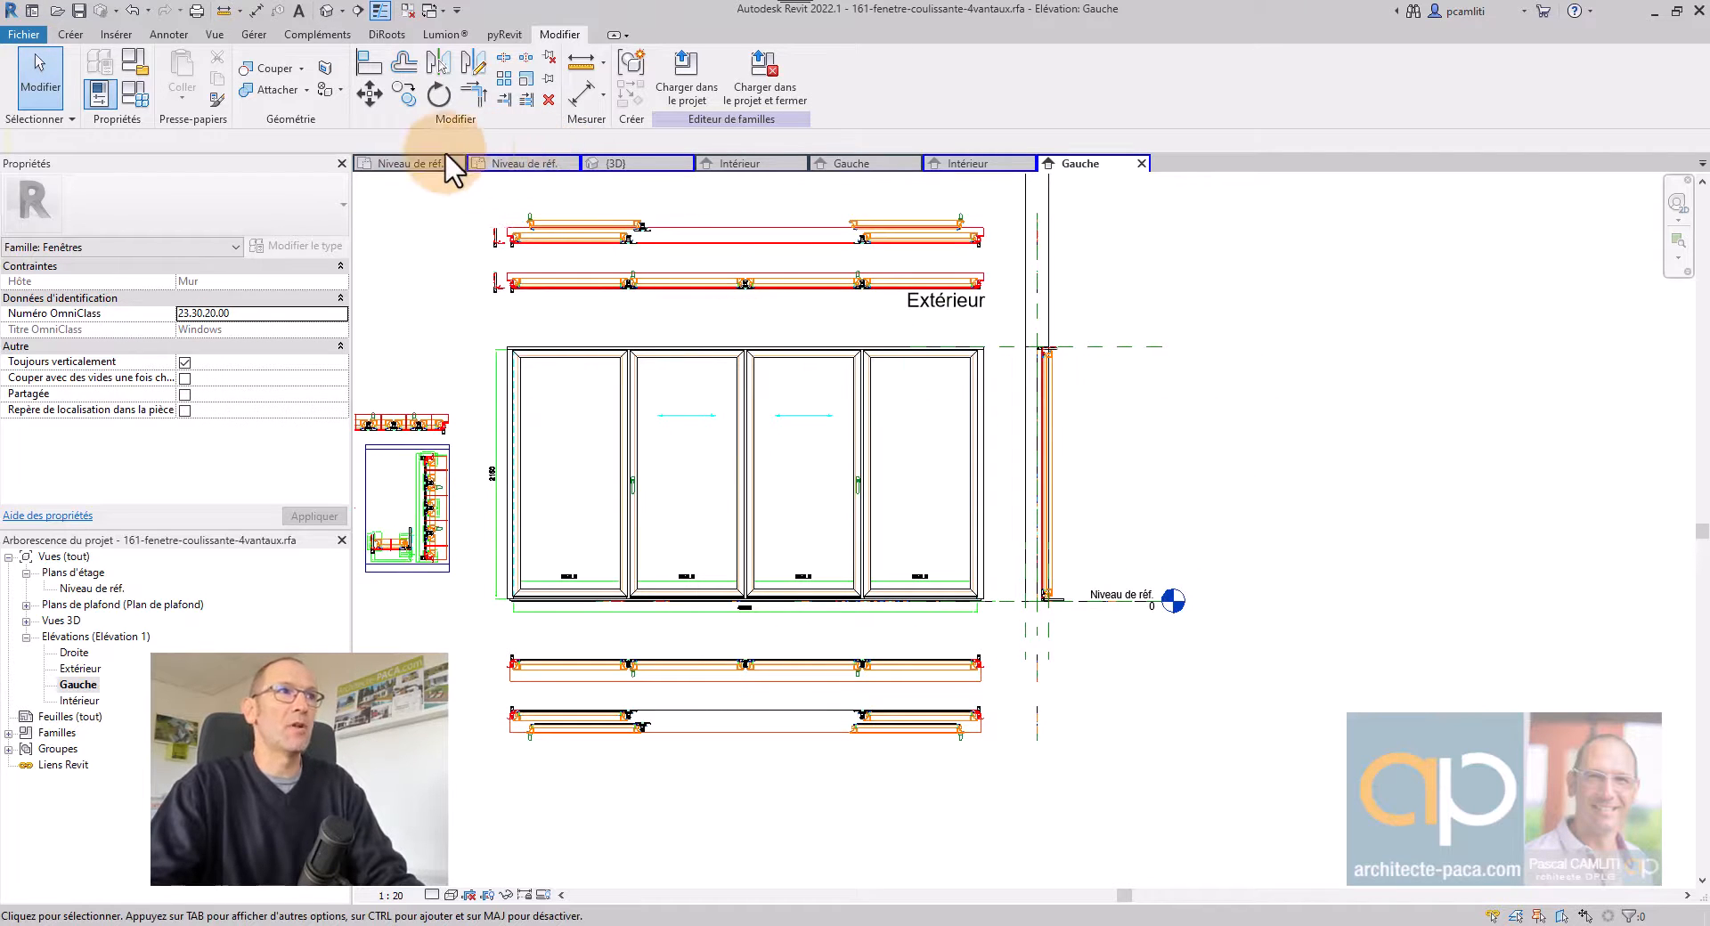
Open the reference level plan and review the DWG's horizontal section within the wall opening.
left_click(517, 164)
scroll(1013, 463, "down", 4)
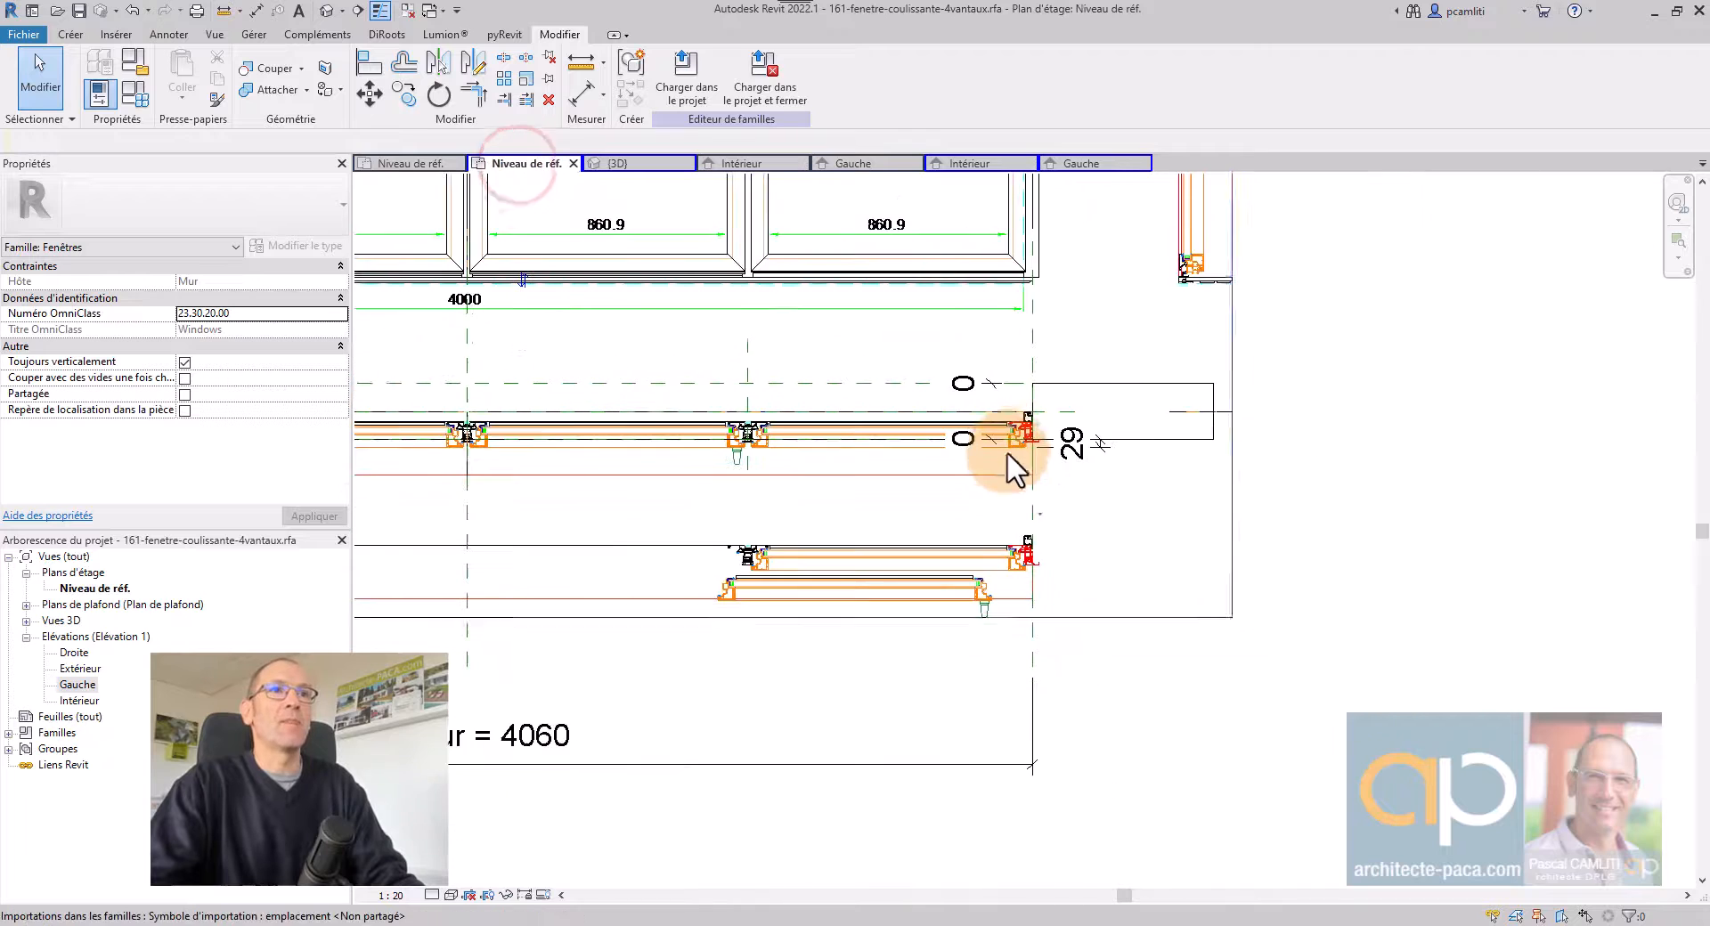
middle_click_drag(1011, 456, 1135, 471)
scroll(1147, 483, "down", 4)
middle_click_drag(961, 505, 1057, 523)
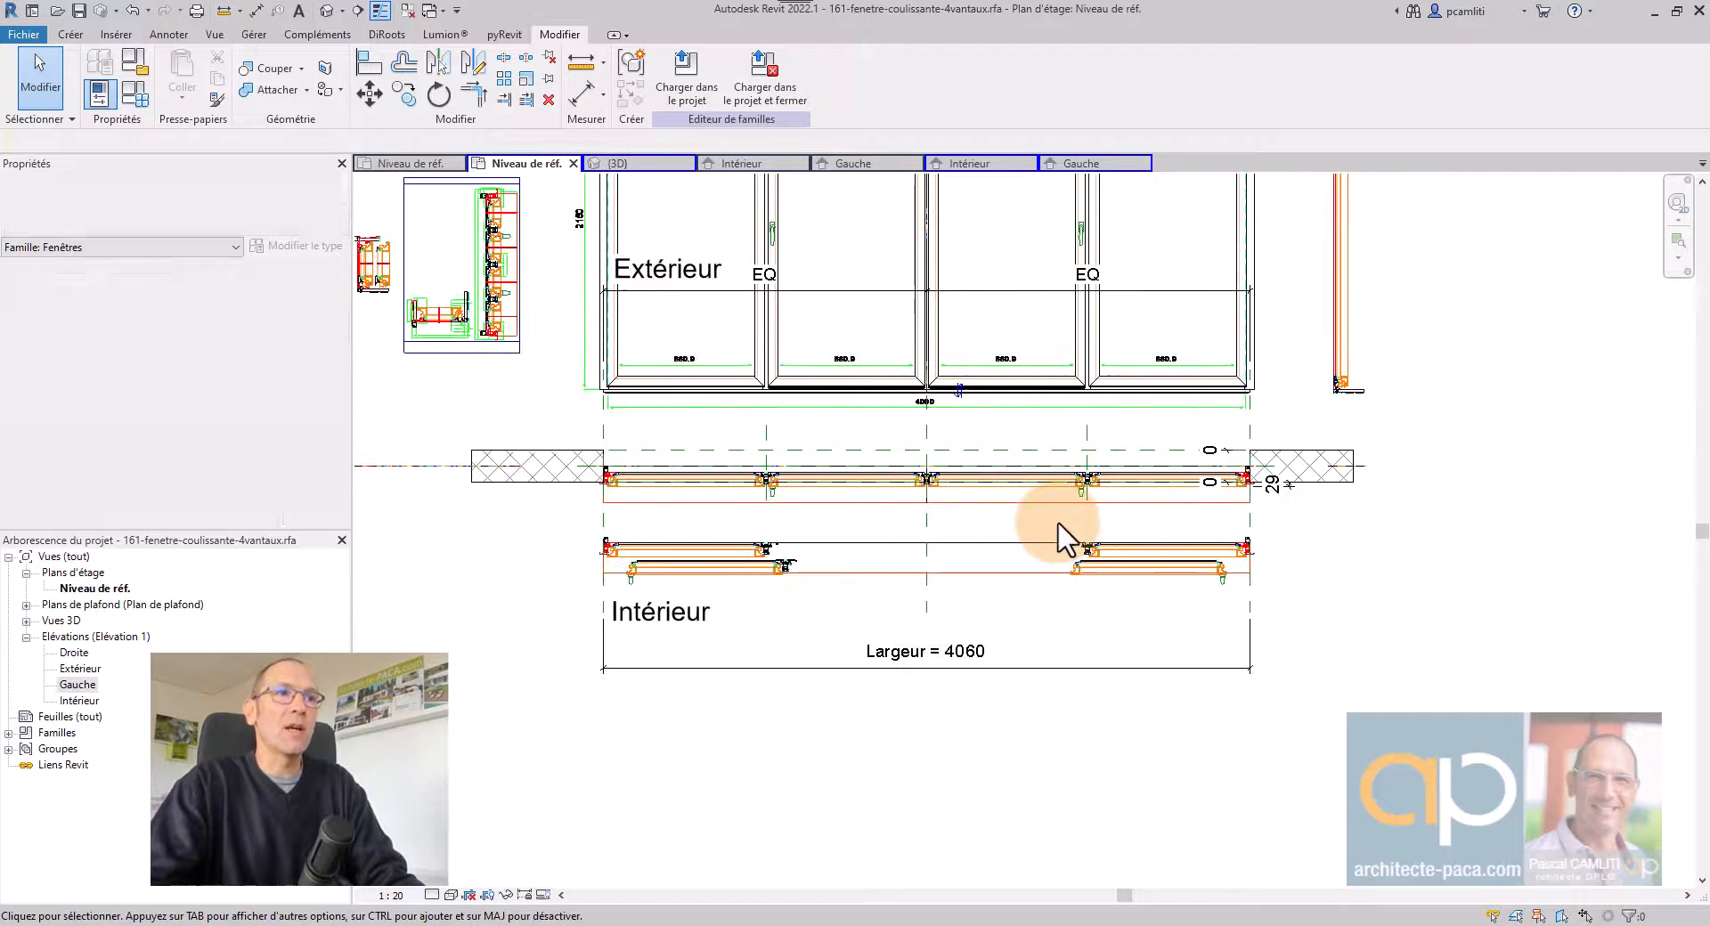